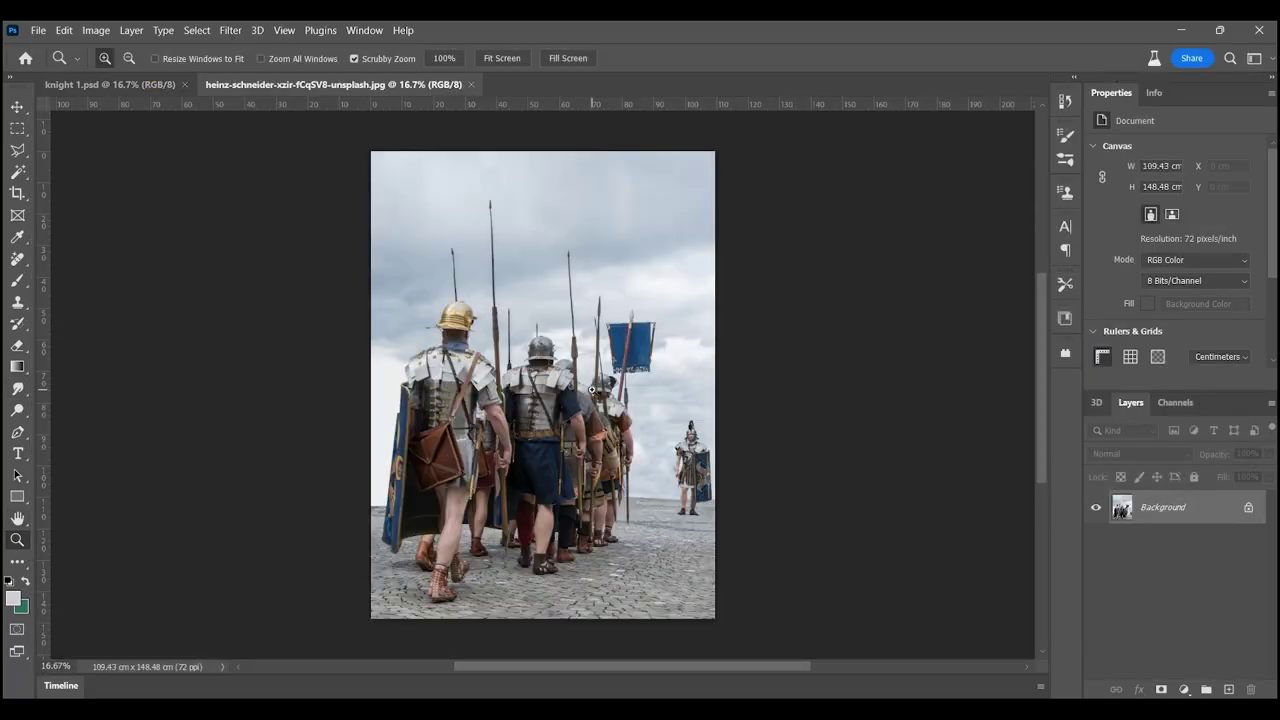
- Unlock the soldiers photo's Background layer and pen-trace one soldier, sandals included
left_click(592, 389)
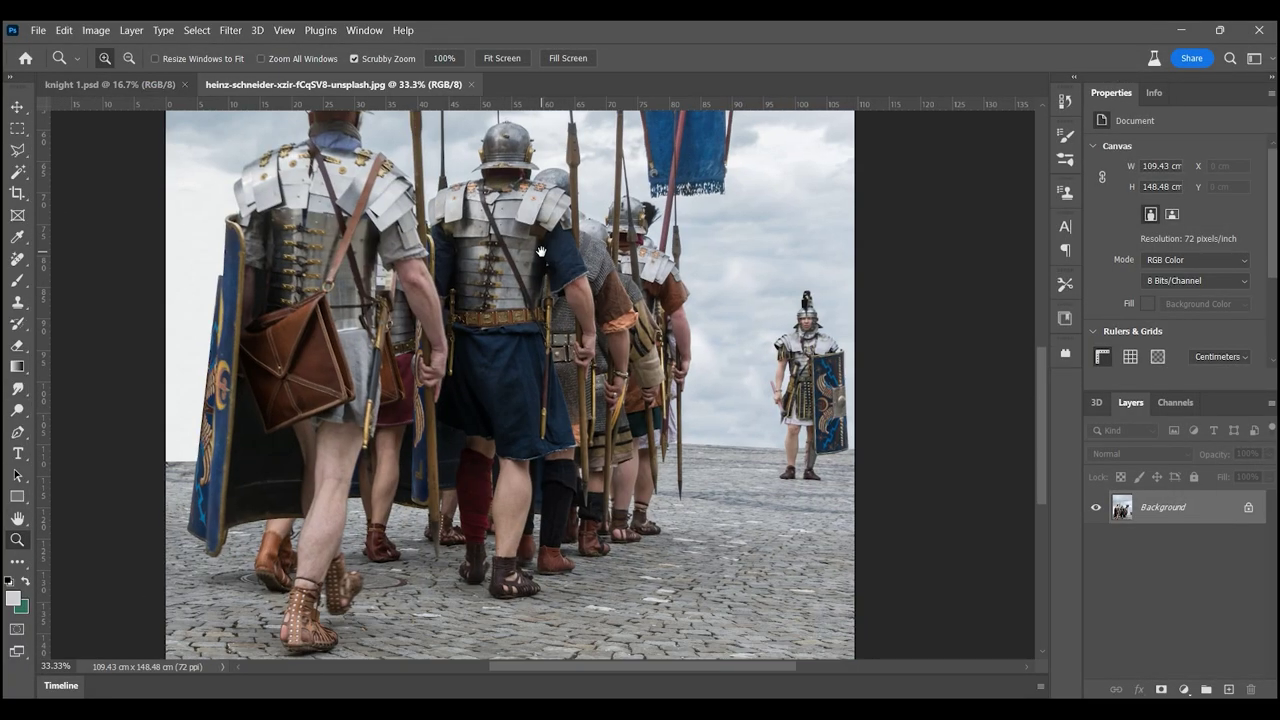
double_click(1186, 508)
scroll(520, 560, "up", 5)
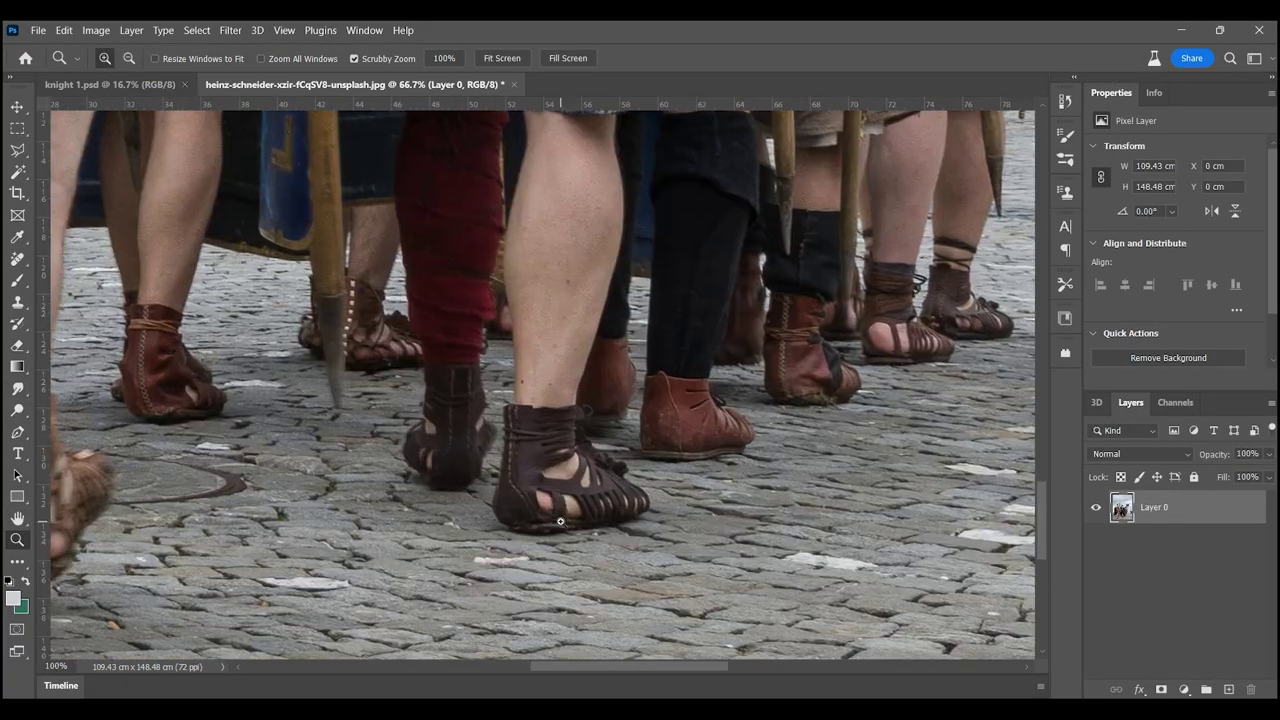
key("p")
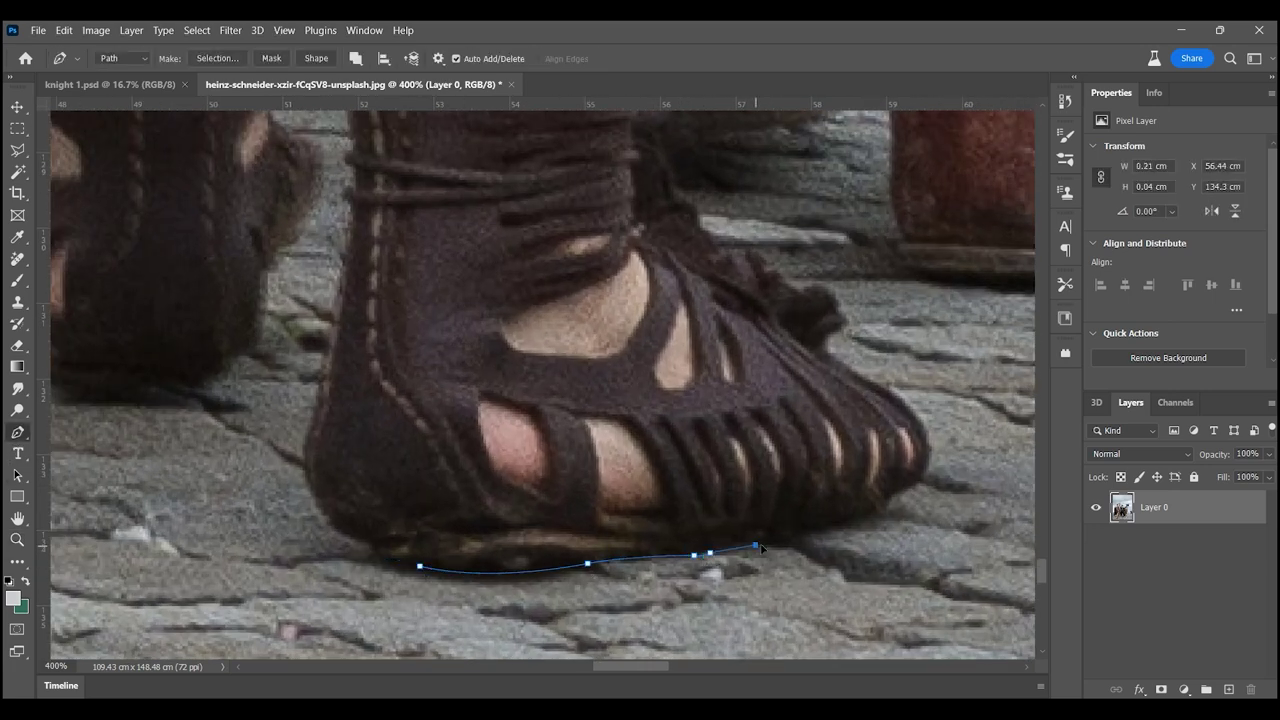
left_click_drag(860, 525, 888, 502)
left_click_drag(917, 478, 689, 584)
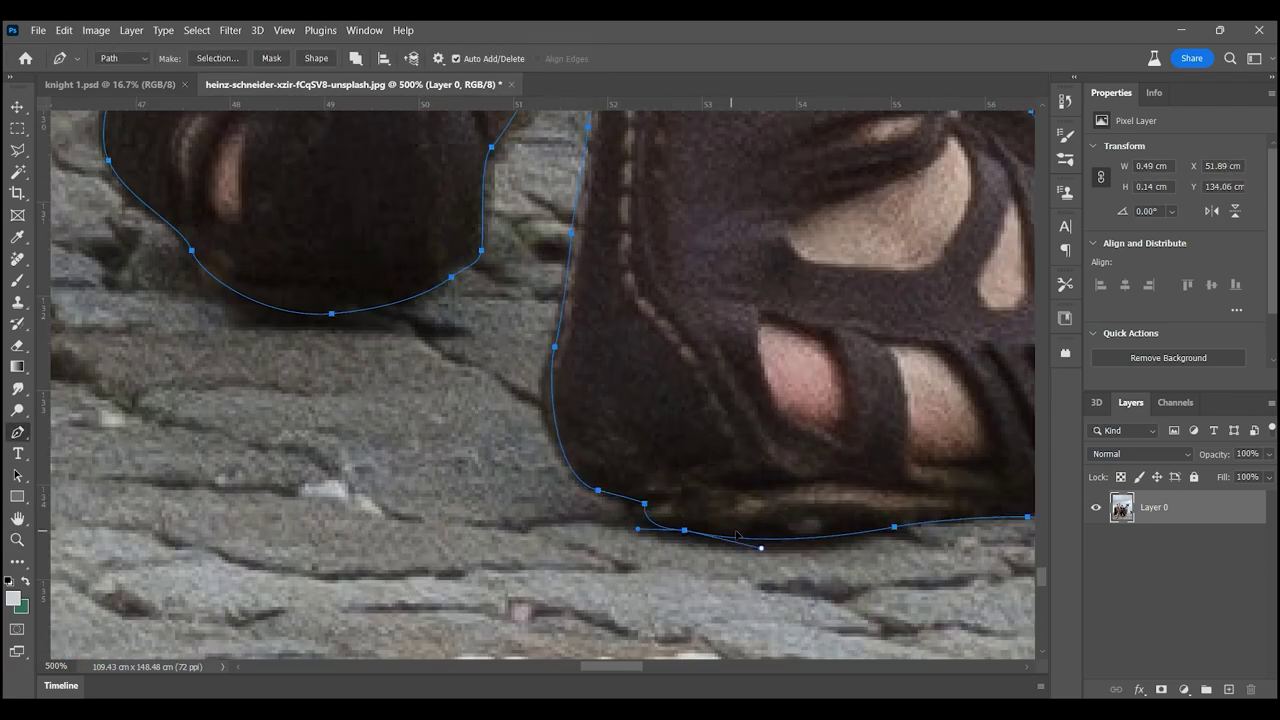
- Convert the soldier's path into a selection and zoom out to check it
left_click(217, 58)
key("Return")
key("z")
scroll(570, 348, "down", 3)
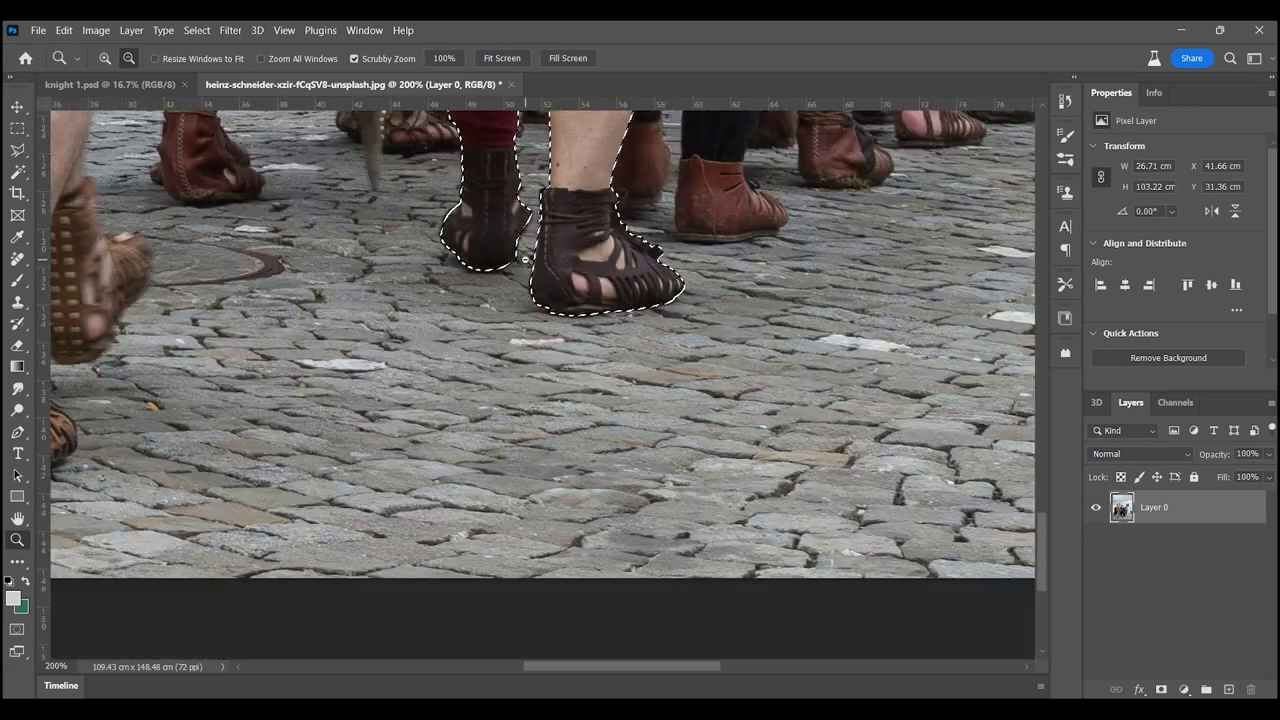
scroll(570, 348, "down", 2)
scroll(570, 348, "down", 2)
- Paste the cut-out soldier into knight 1.psd as a new layer
left_click(173, 90)
key("ctrl+v")
scroll(514, 367, "up", 2)
scroll(530, 330, "up", 1)
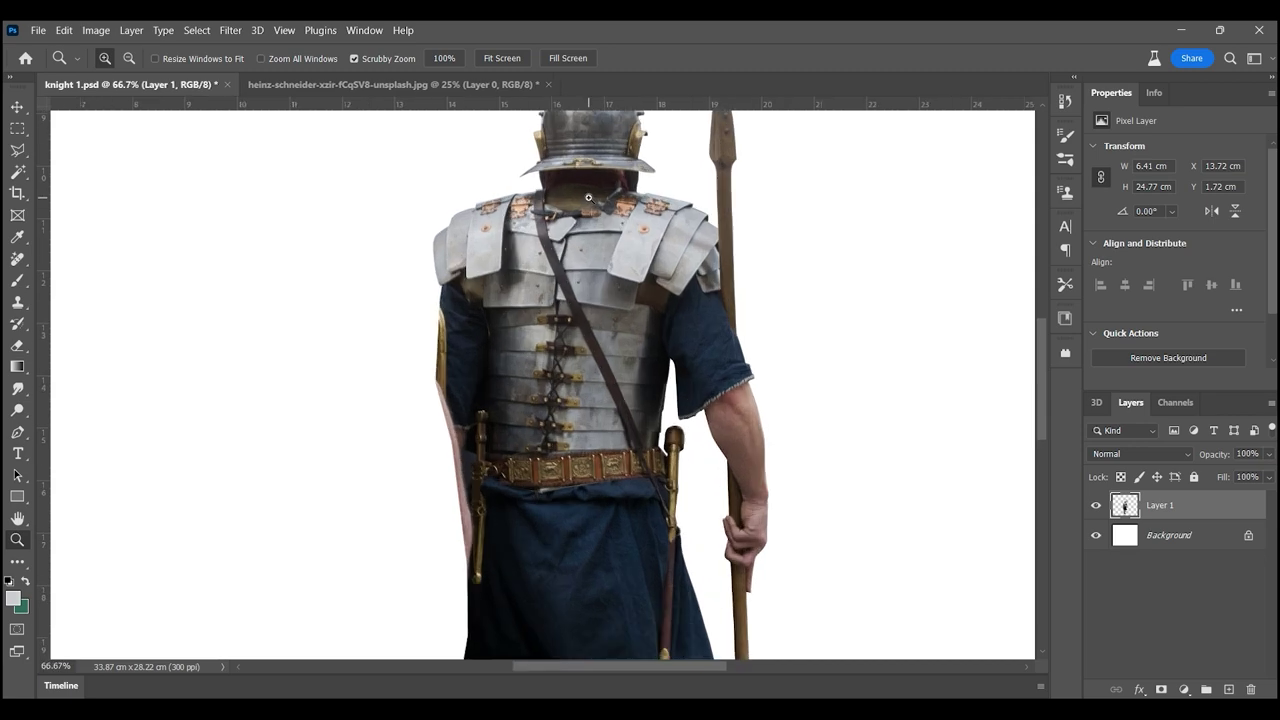
scroll(545, 290, "up", 1)
scroll(567, 243, "up", 2)
scroll(567, 243, "down", 3)
scroll(300, 150, "up", 2)
- Apply Shadows/Highlights to the soldier with Shadows Amount about 6%
left_click(96, 30)
left_click(390, 336)
left_click_drag(1013, 145, 983, 145)
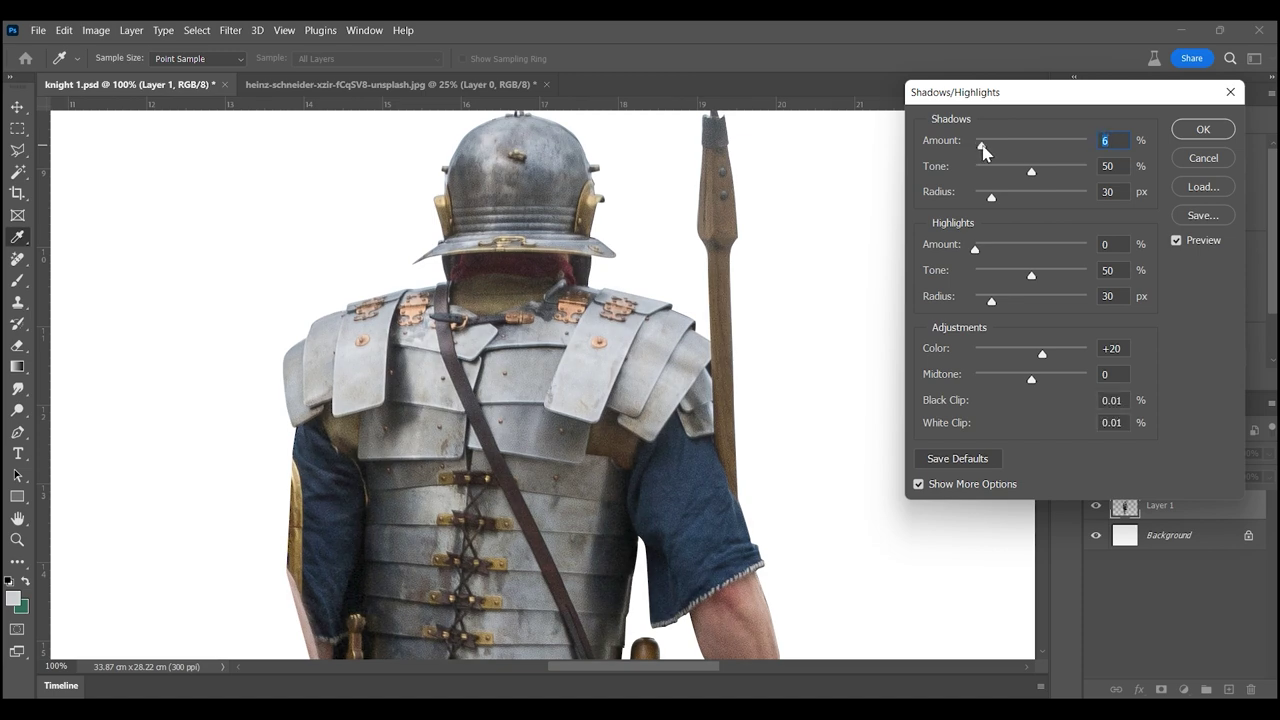
left_click(977, 253)
key("Return")
- Zoom out to see the whole soldier and bring up the File > Open dialog
key("z")
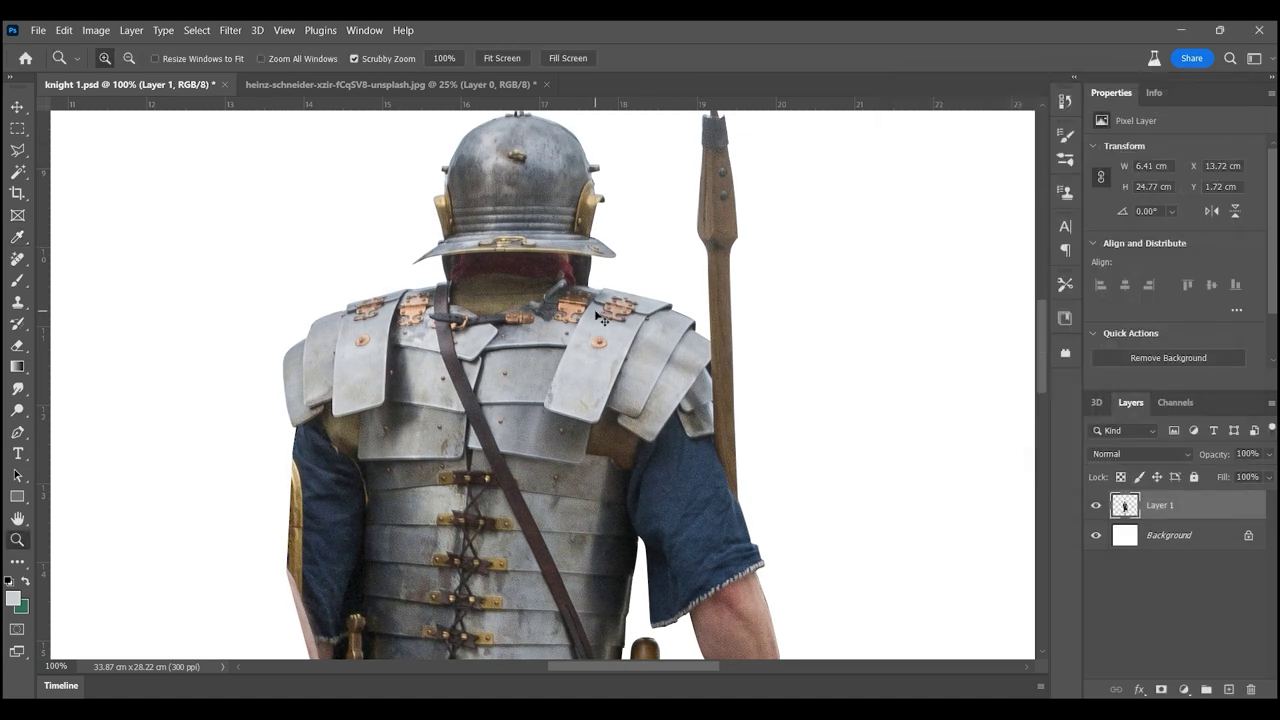
key("ctrl+minus")
key("ctrl+minus")
key("ctrl+minus")
key("ctrl+minus")
key("ctrl+plus")
left_click(38, 30)
- Open the red cape photo from the knight folder and zoom in on its edge
left_click(57, 65)
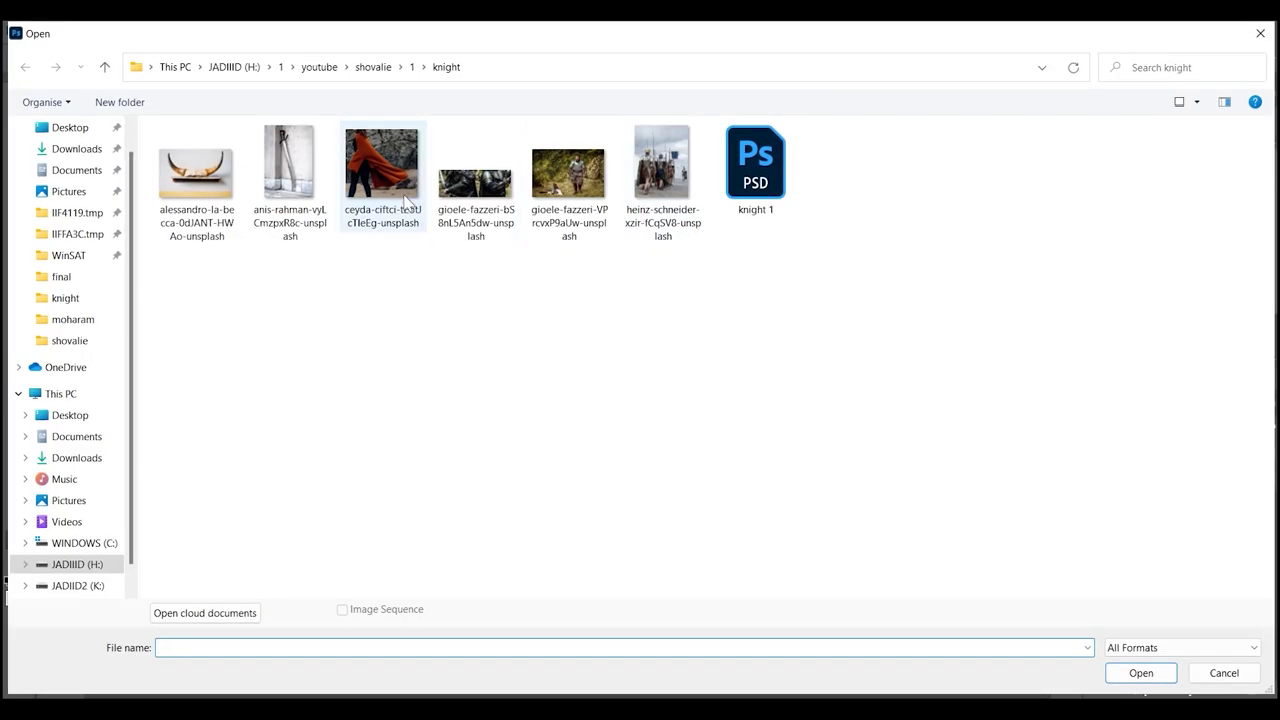
double_click(380, 165)
left_click(428, 297)
- Trace the red cape's outline with the Pen tool
key("p")
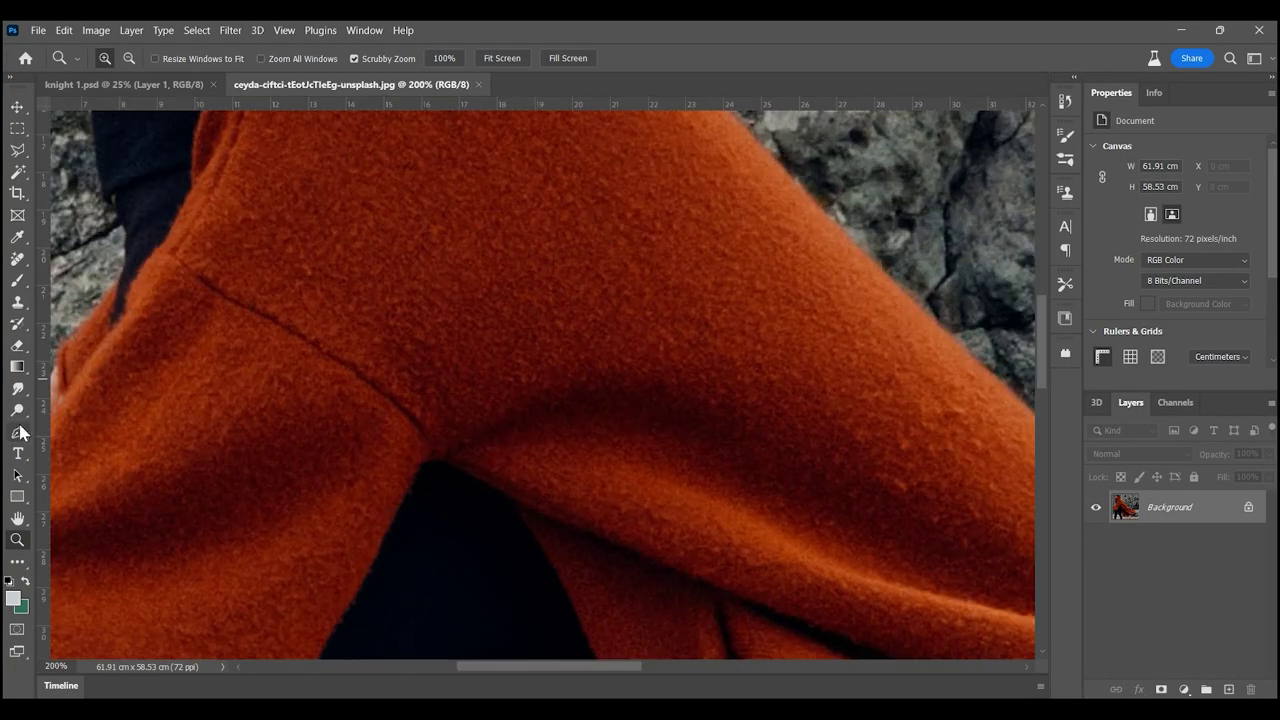
left_click_drag(272, 321, 296, 351)
left_click_drag(523, 413, 451, 159)
left_click_drag(474, 323, 484, 337)
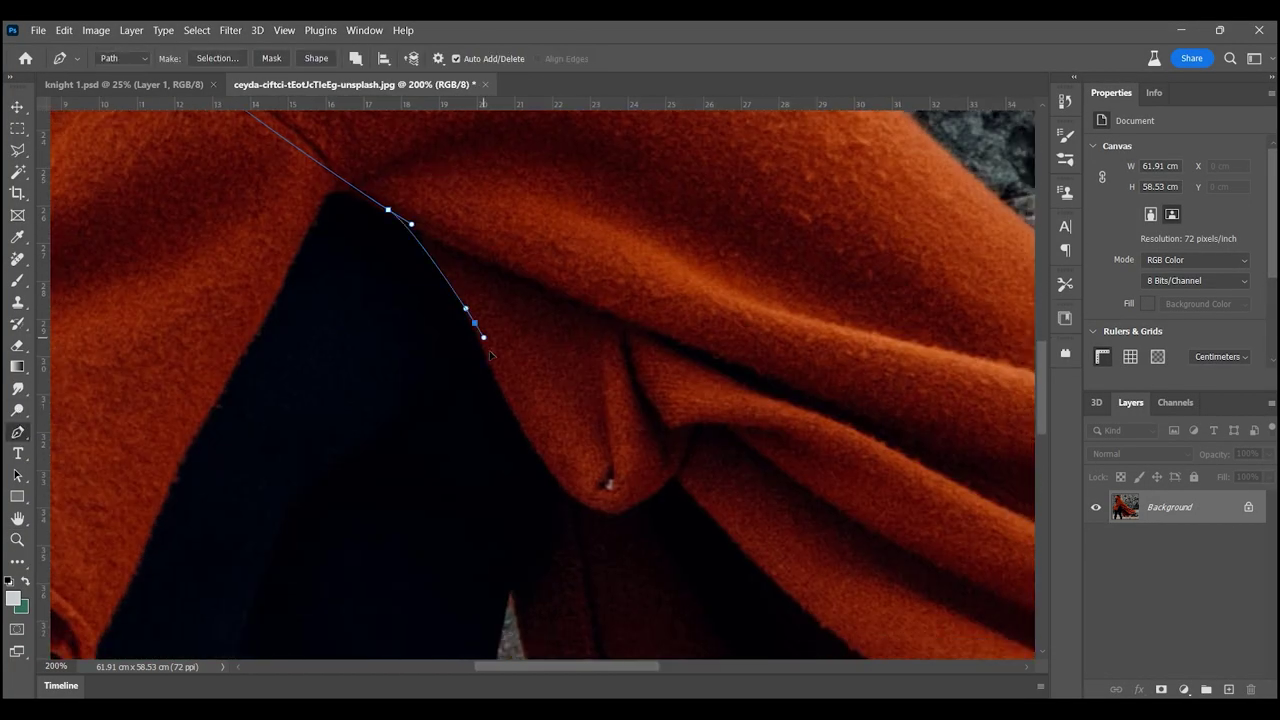
scroll(606, 386, "down", 5)
scroll(777, 414, "down", 3)
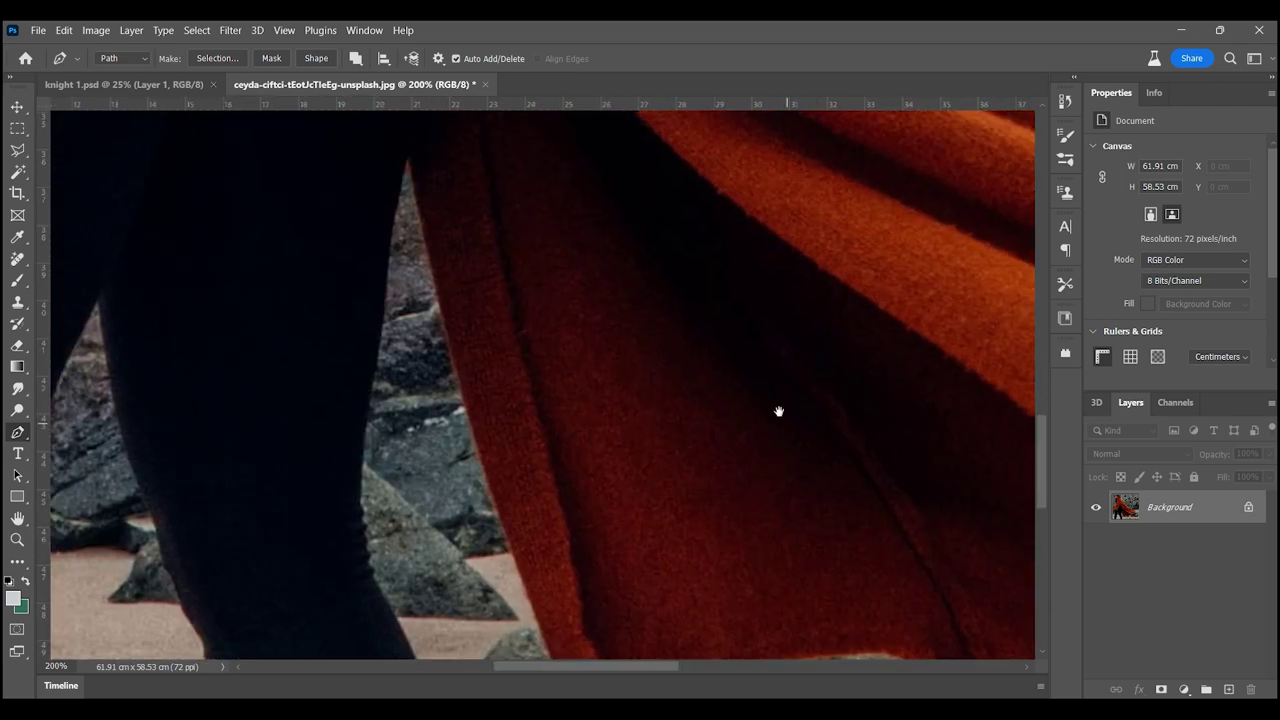
scroll(777, 500, "up", 2)
scroll(777, 500, "up", 4)
left_click(633, 487)
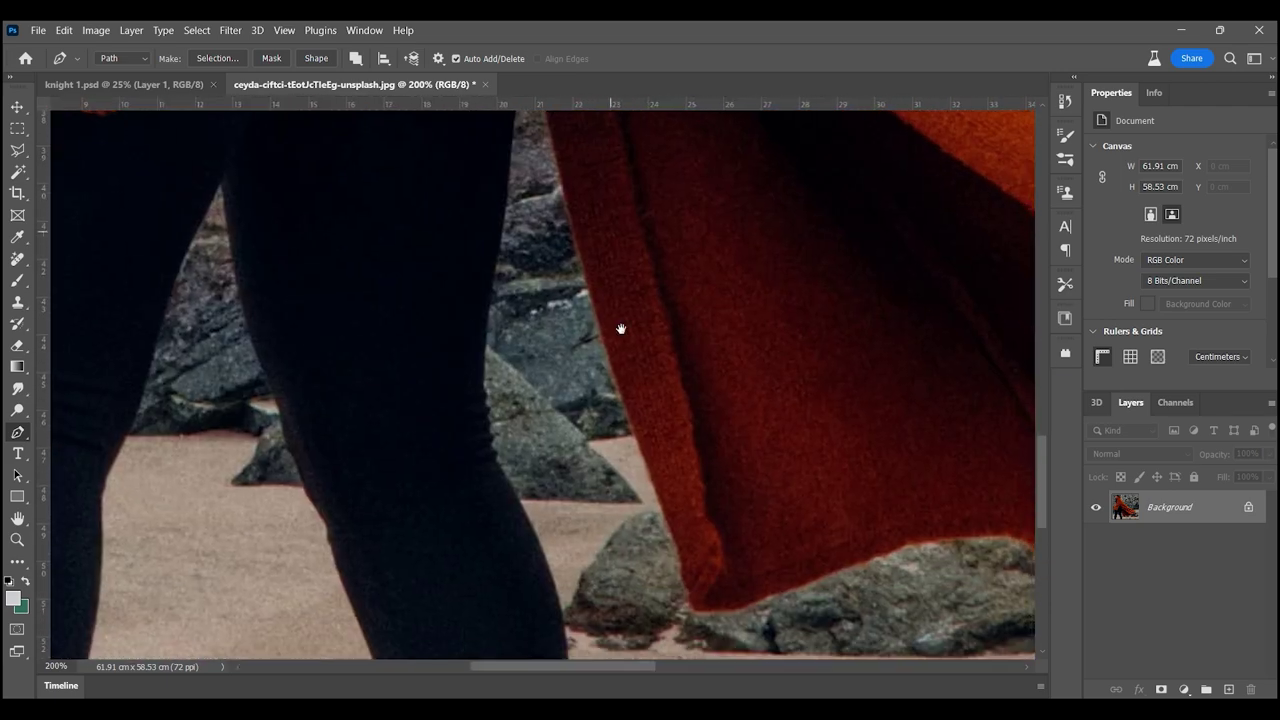
scroll(620, 330, "down", 5)
scroll(543, 400, "up", 2)
key("ctrl+0")
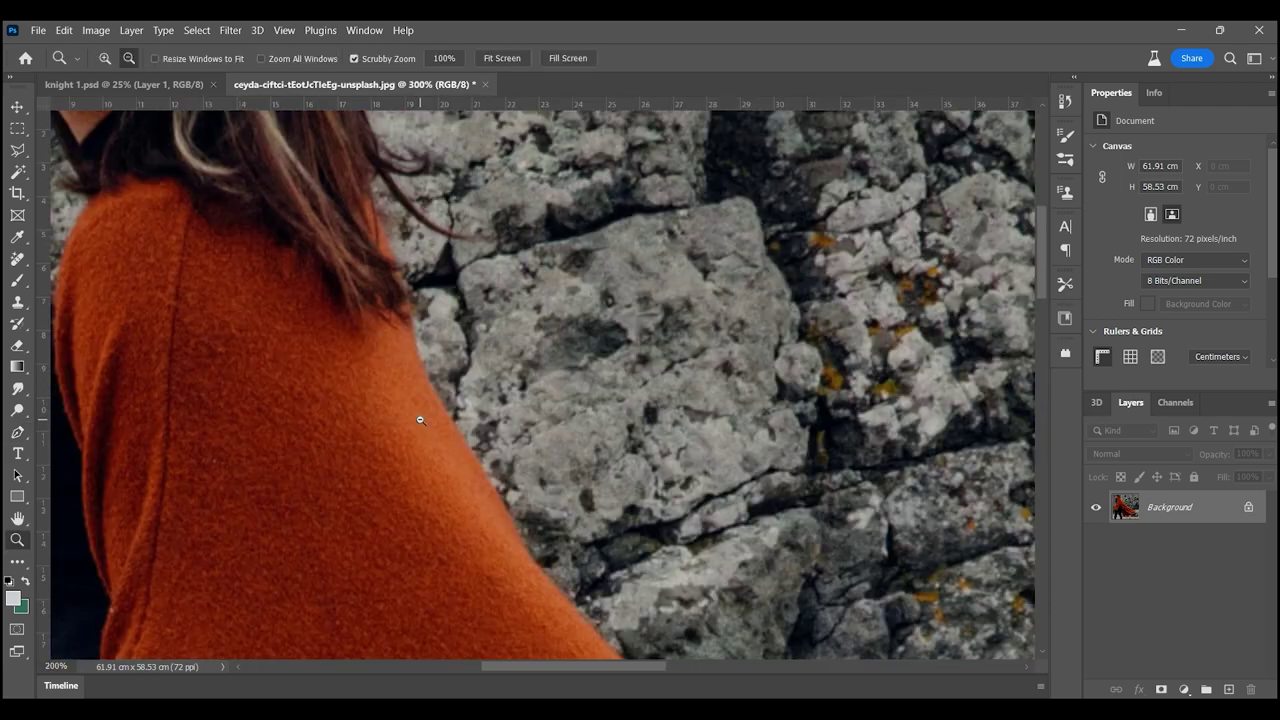
- Turn the cape path into a selection, copy it and paste it into the knight document
left_click(217, 58)
key("Return")
key("ctrl+BackSpace")
left_click(124, 84)
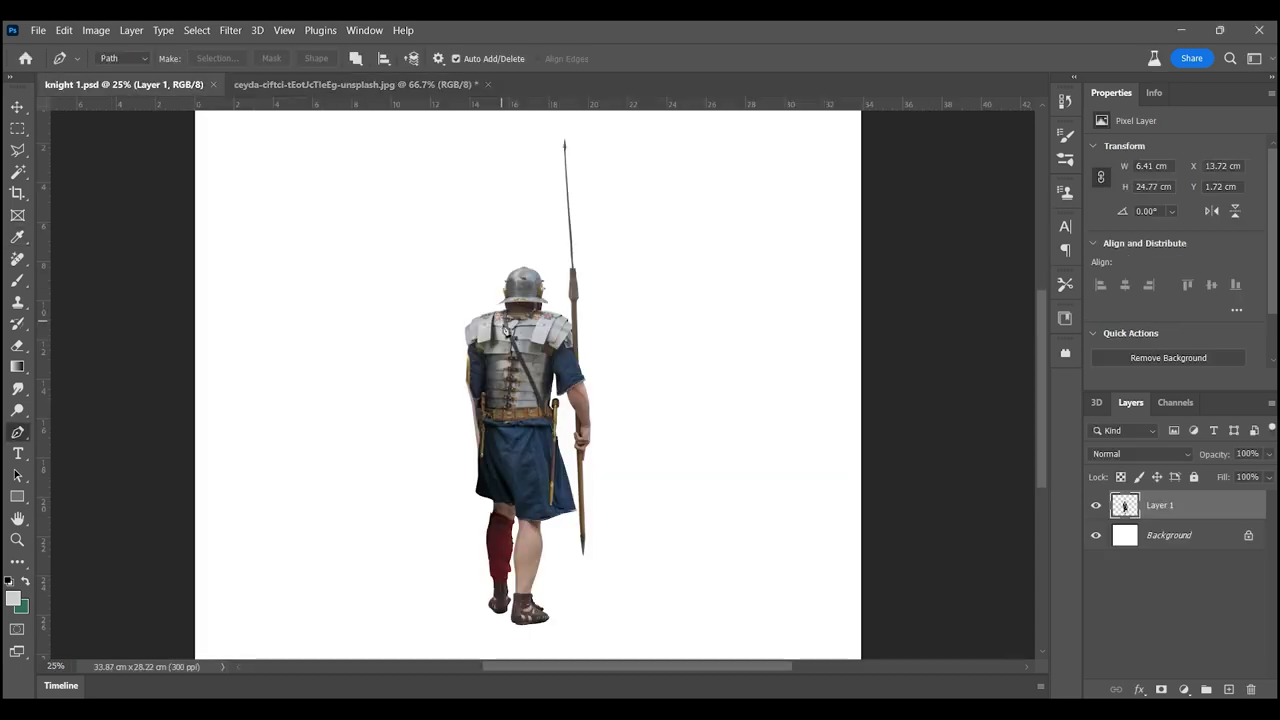
key("ctrl+v")
- Flip the pasted cape horizontally, scale it to about 120% and fit it over the shoulders
key("ctrl+t")
right_click(545, 112)
left_click(575, 403)
left_click_drag(538, 456, 503, 476)
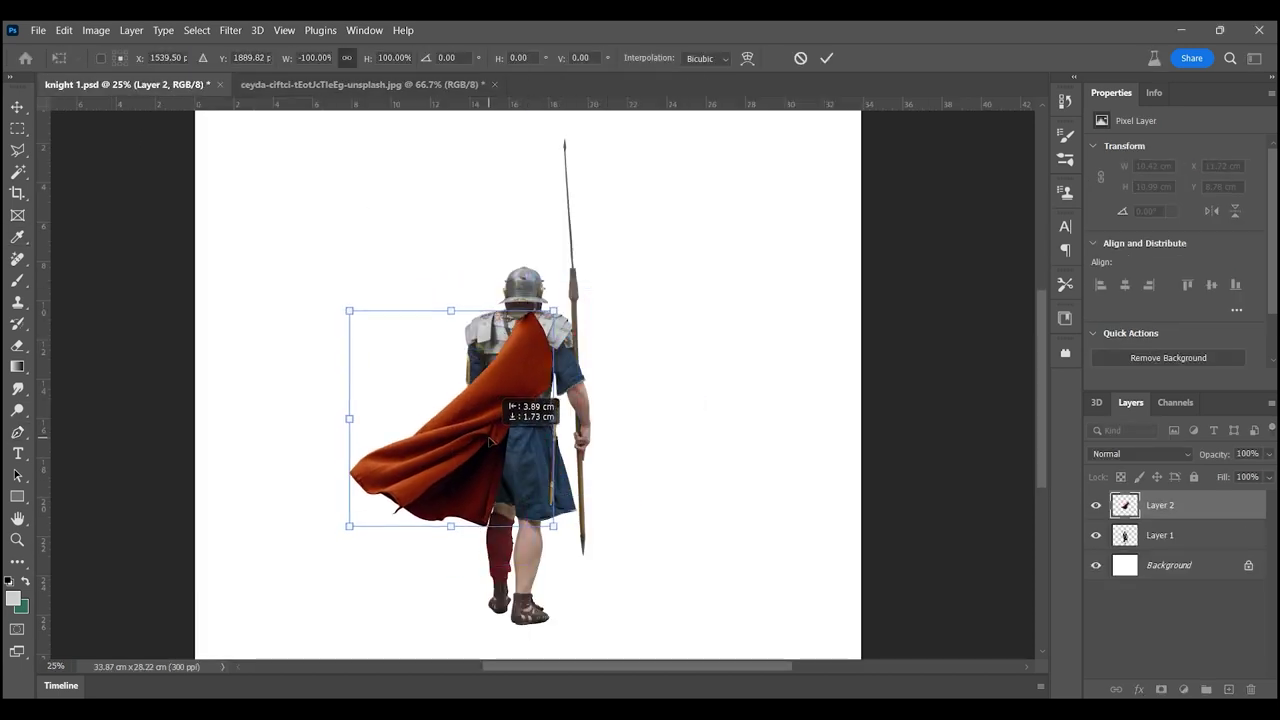
left_click_drag(555, 315, 566, 288)
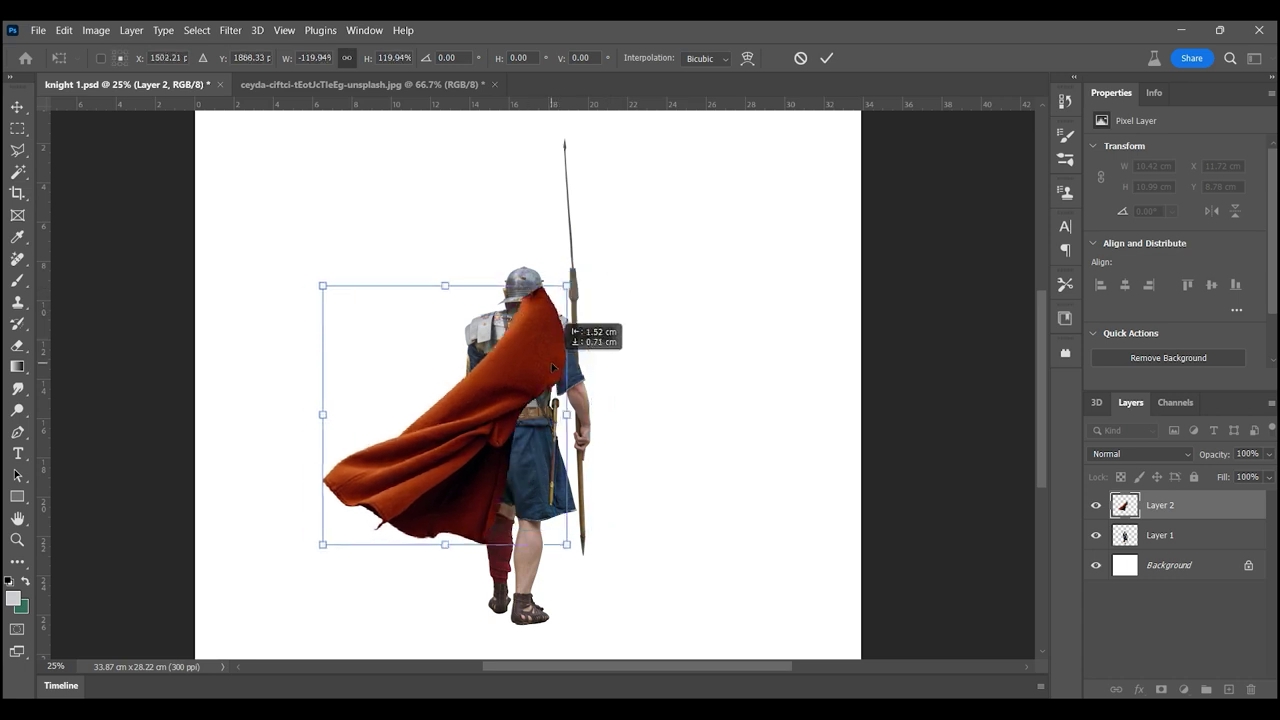
left_click_drag(549, 372, 586, 349)
key("Return")
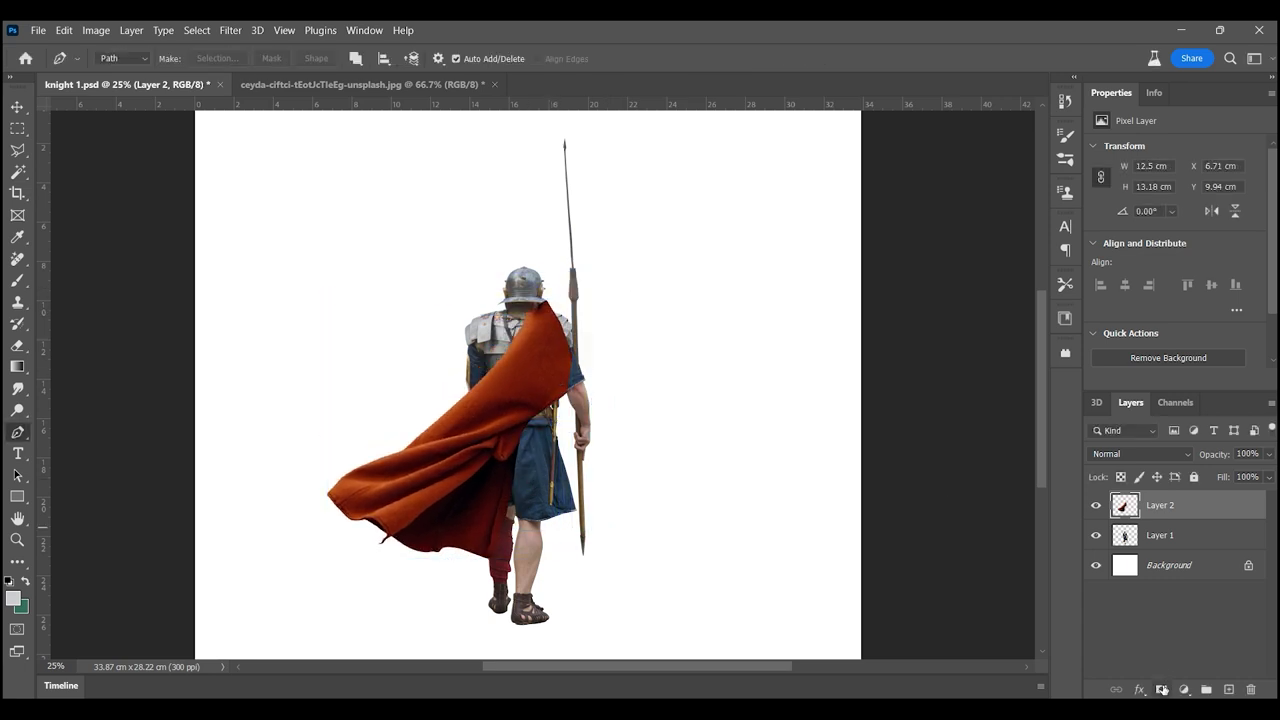
- Add a layer mask to the cape layer and hide the layer
left_click(1161, 689)
left_click(1096, 505)
left_click(17, 540)
left_click_drag(495, 344, 516, 344)
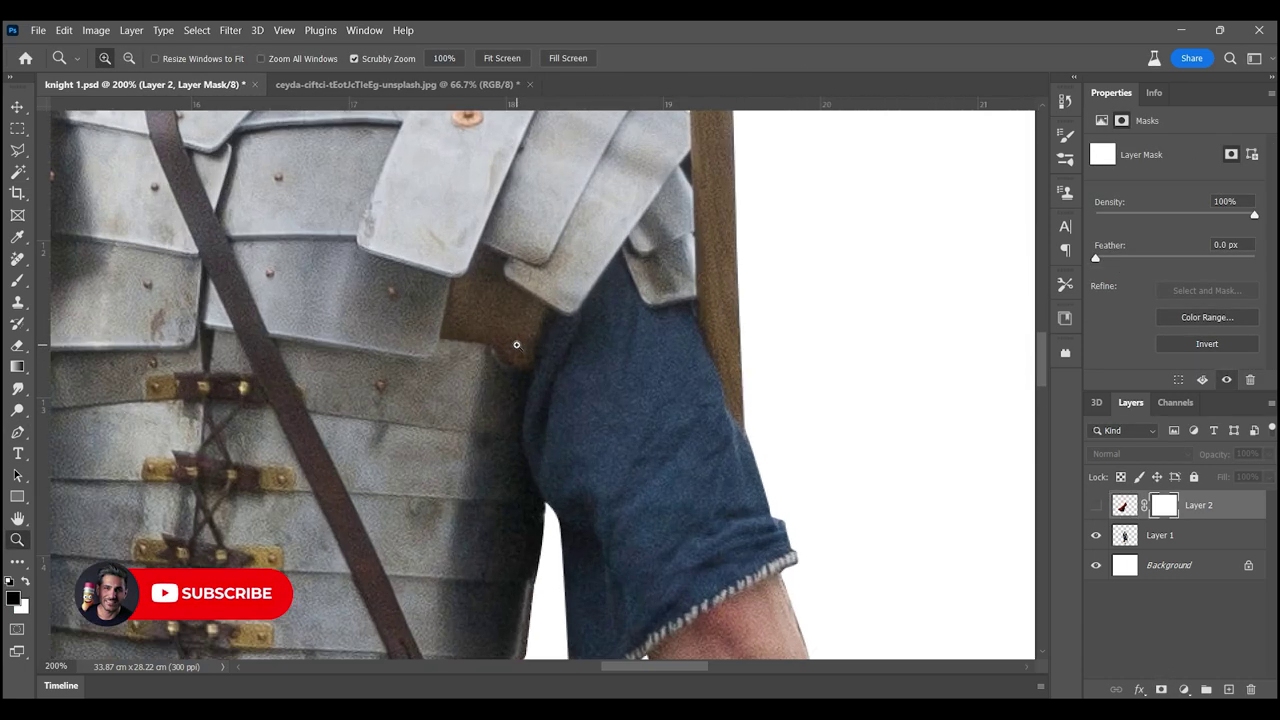
- Trace the armour edge with a path and mask the cape out of that area
left_click(17, 432)
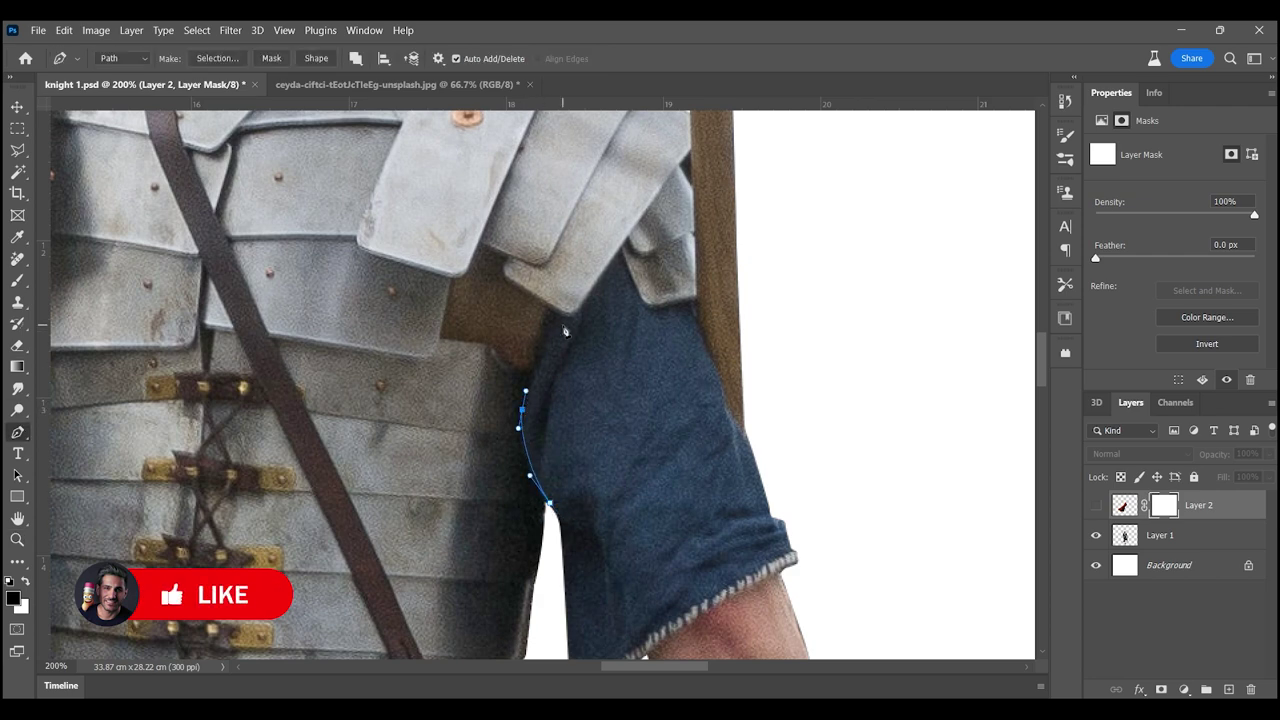
left_click(461, 352, "ctrl")
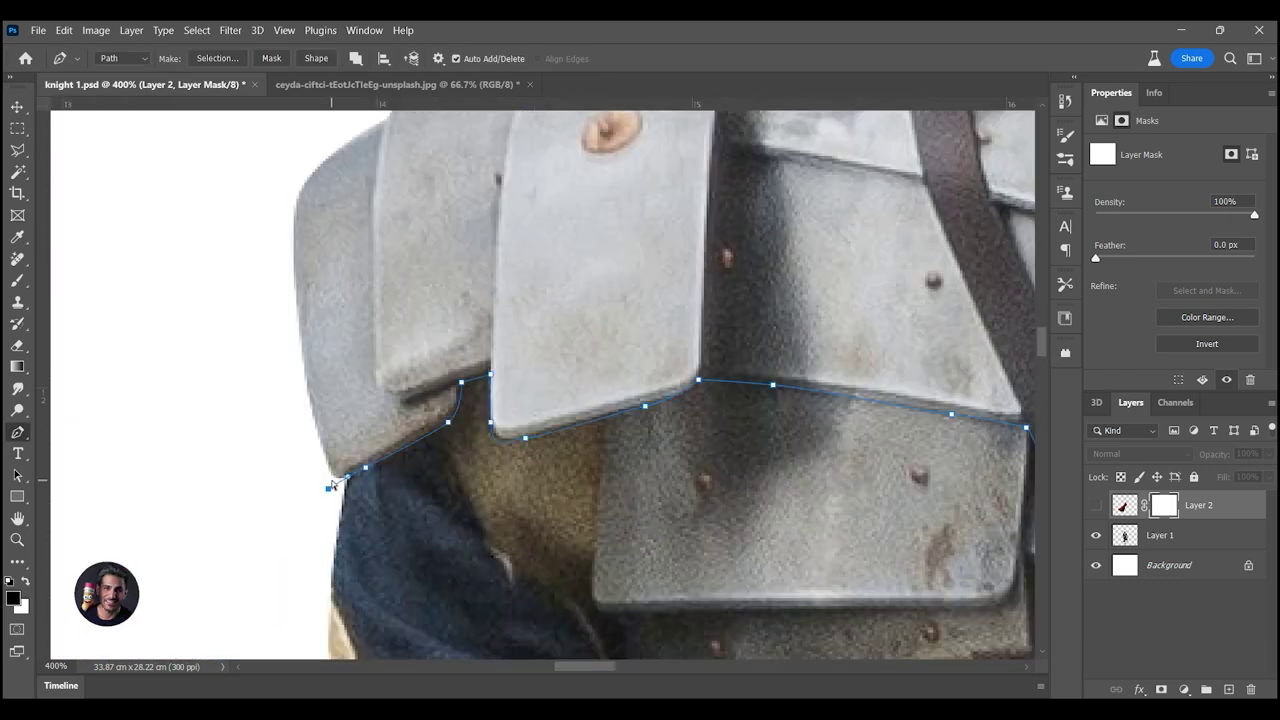
key("ctrl+0")
left_click(1096, 505)
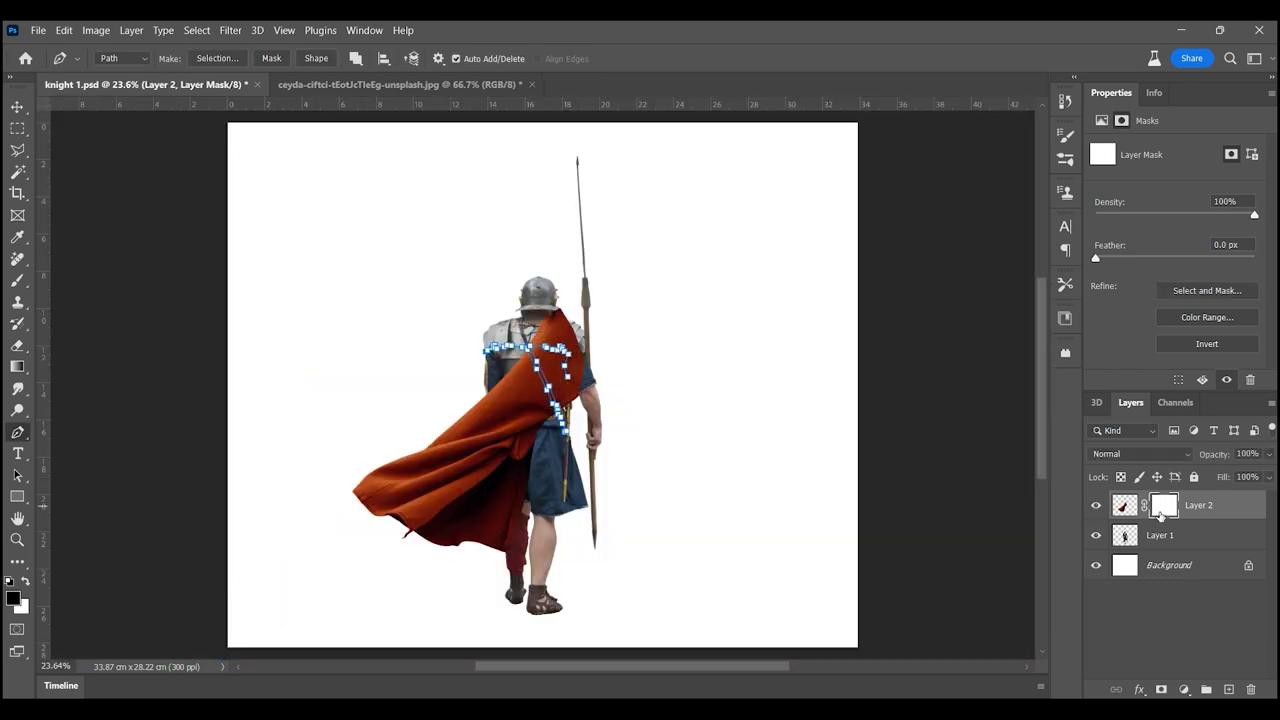
left_click(217, 58)
left_click(727, 195)
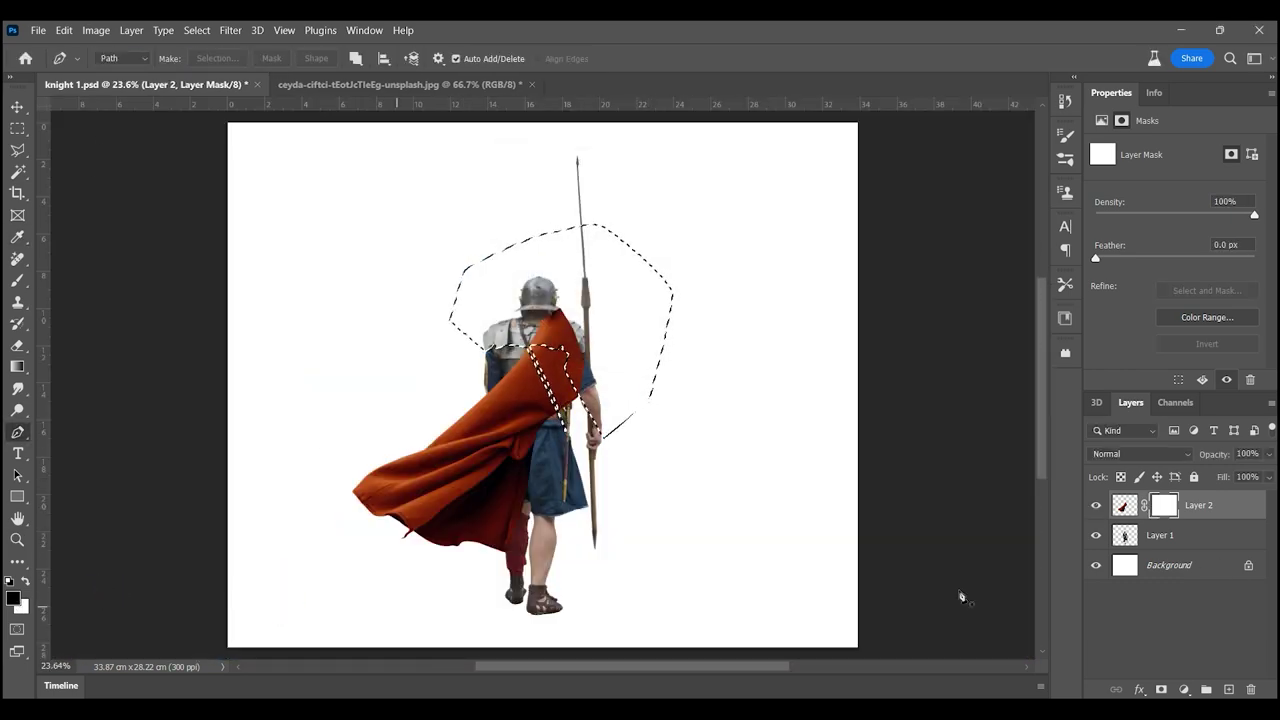
key("ctrl+d")
key("m")
- Enlarge the cape to about 108% and shift it up and to the left
key("ctrl+2")
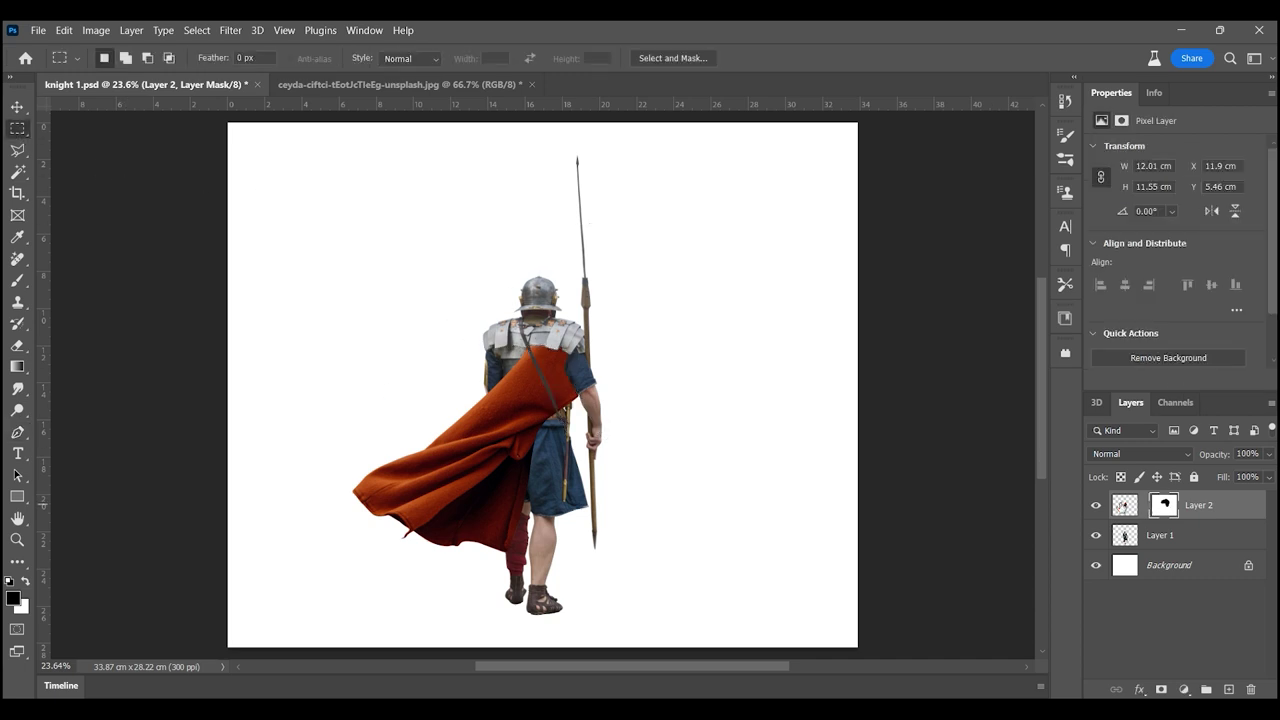
key("z")
left_click_drag(454, 401, 588, 366)
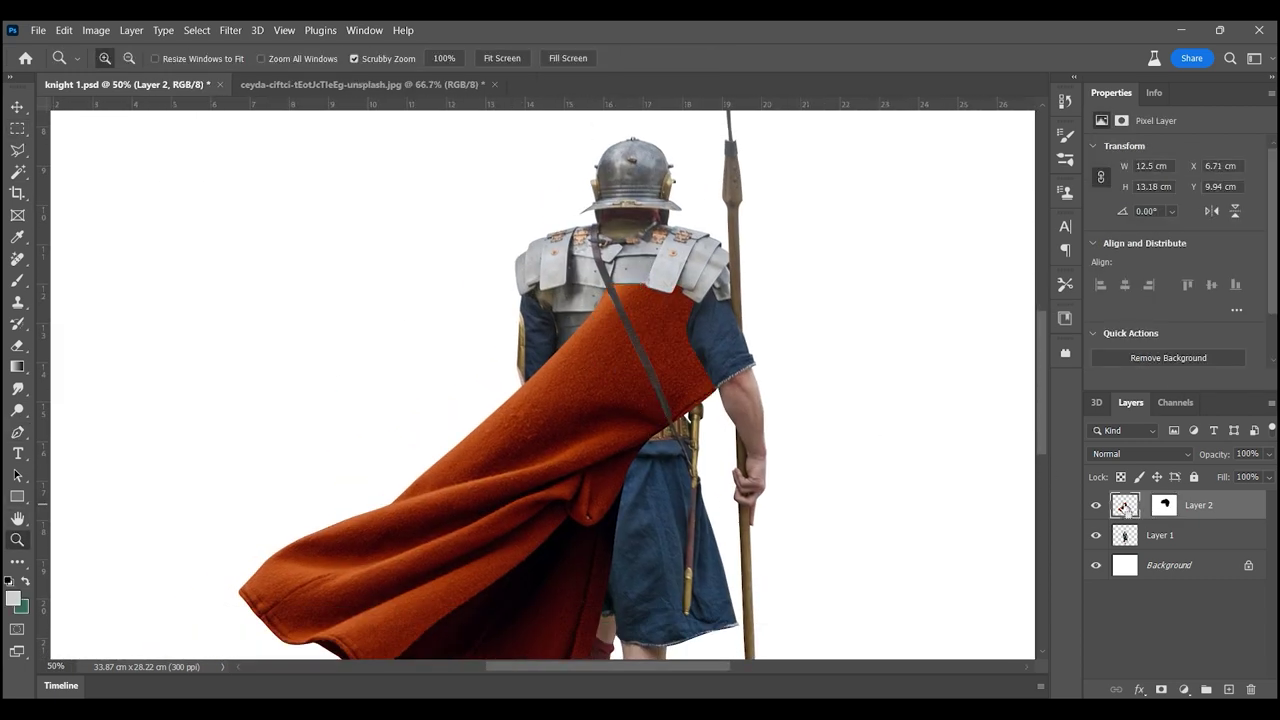
key("ctrl+t")
left_click_drag(237, 203, 199, 177)
left_click_drag(458, 304, 414, 277)
scroll(523, 314, "down", 3)
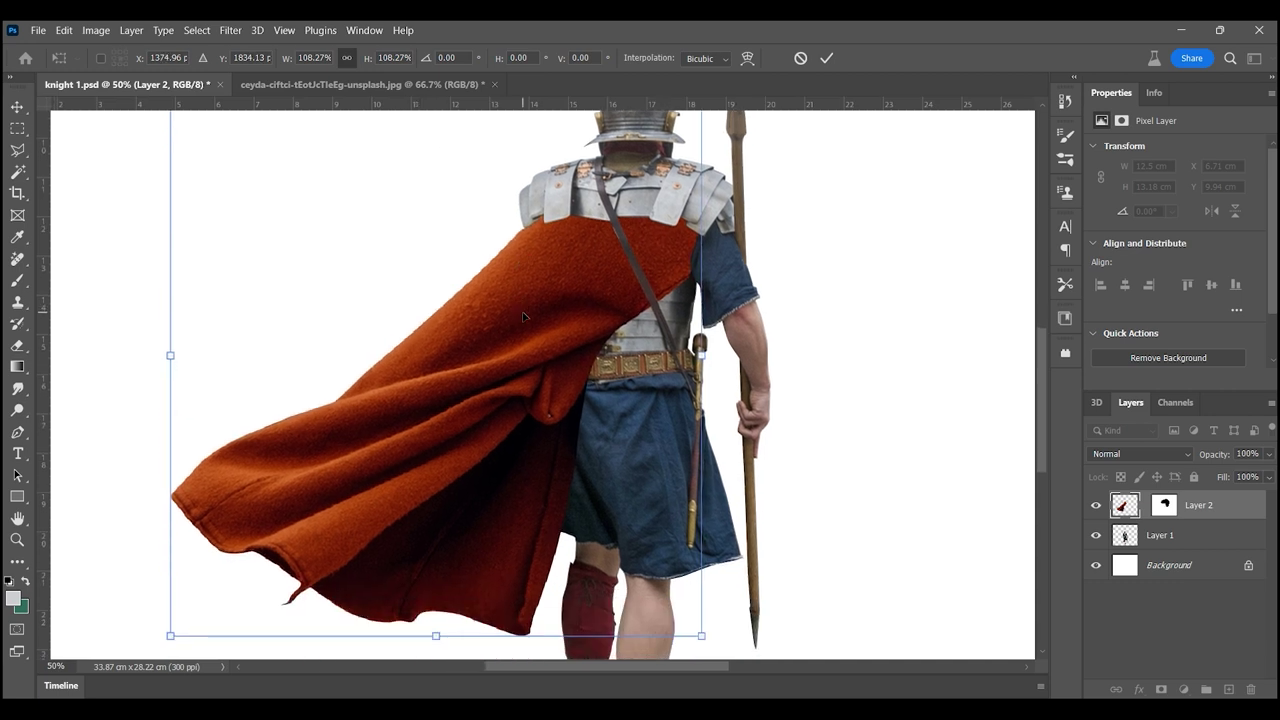
key("Return")
- Start a new pen path along the armour plate's edge below the shoulder
key("z")
left_click_drag(602, 262, 760, 262)
key("ctrl+comma")
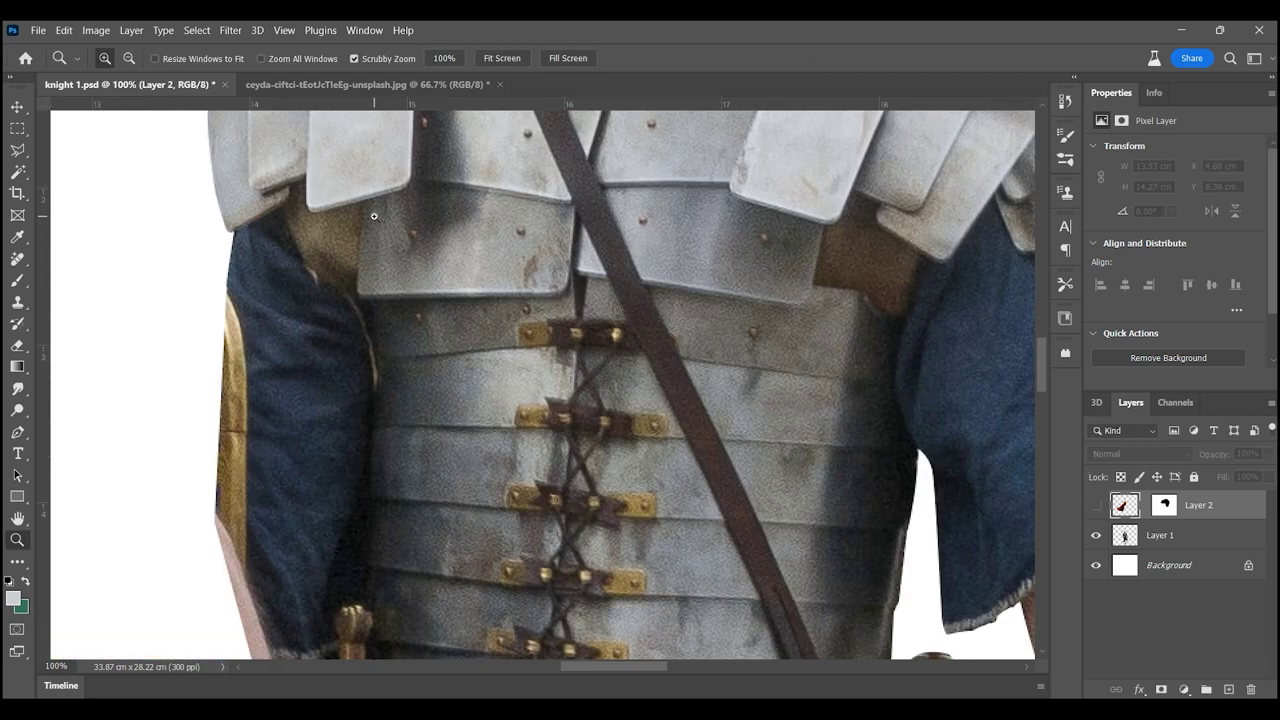
key("p")
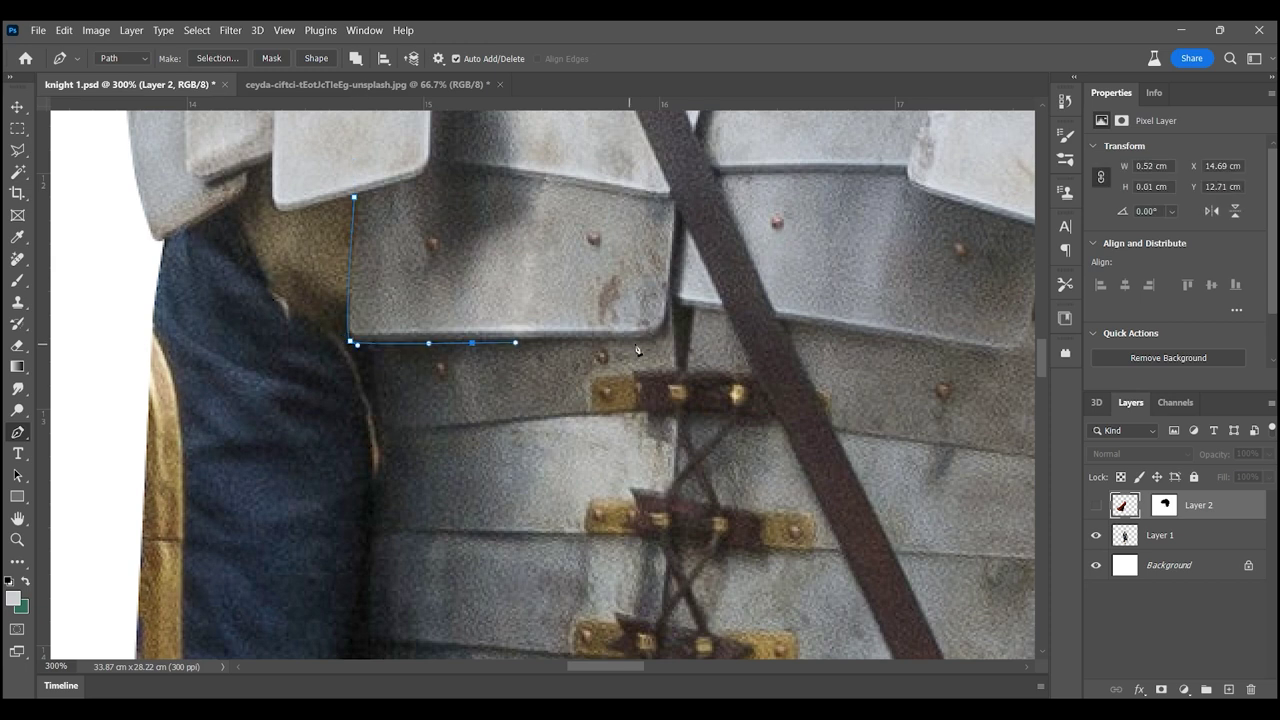
left_click(777, 331)
left_click_drag(777, 331, 377, 339)
left_click_drag(594, 362, 628, 354)
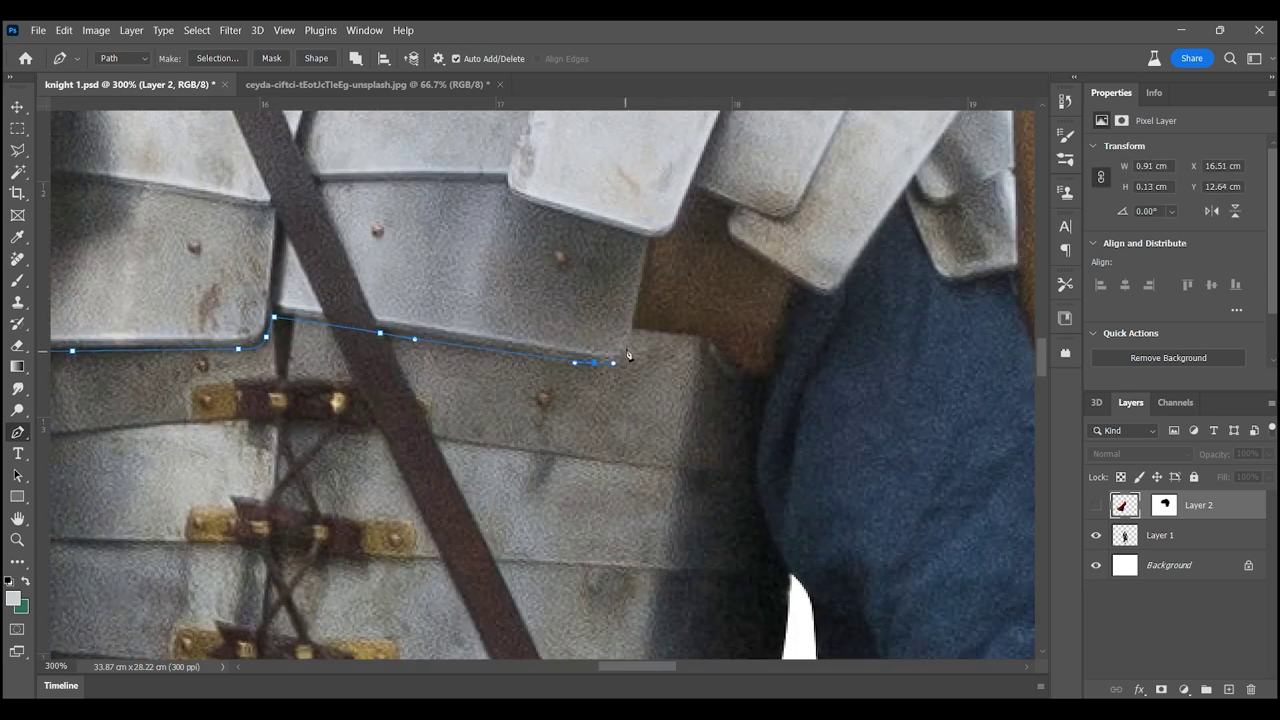
- Close the armour path, hide its selection on the cape mask, and fit the image on screen
left_click(1096, 505)
scroll(600, 290, "up", 3)
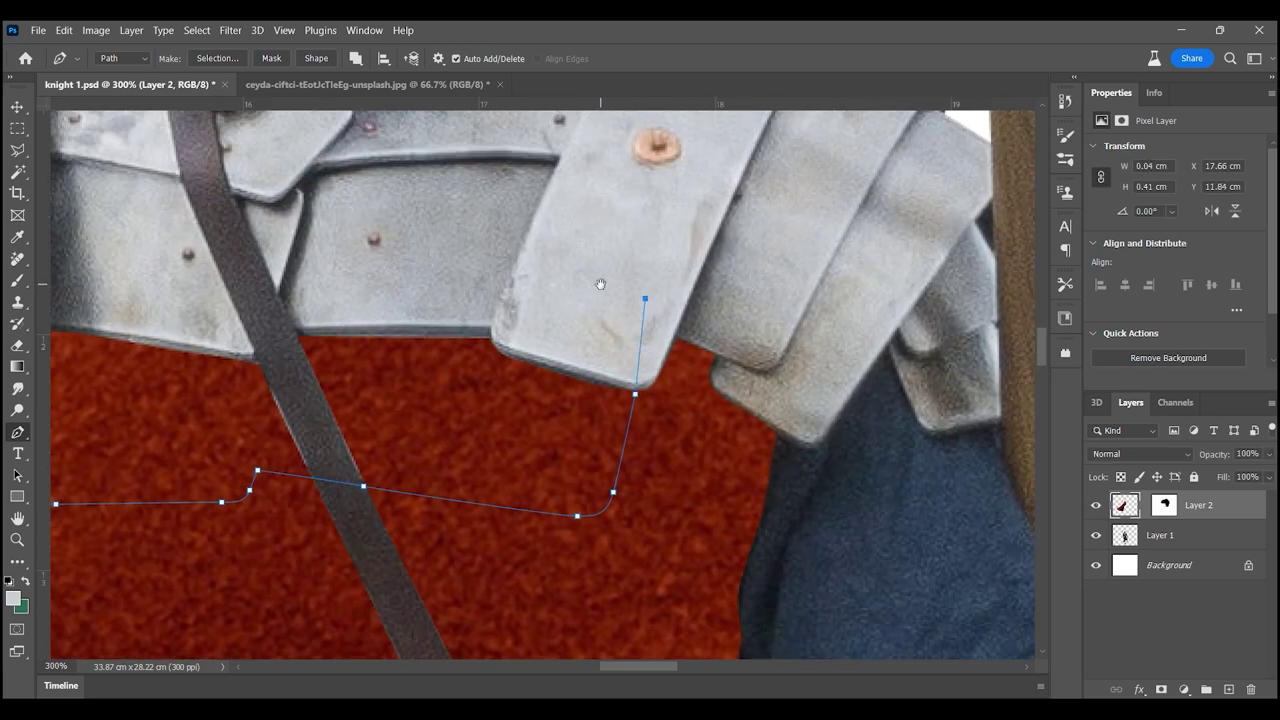
scroll(590, 300, "left", 10)
left_click(602, 415)
right_click(602, 415)
key("Return")
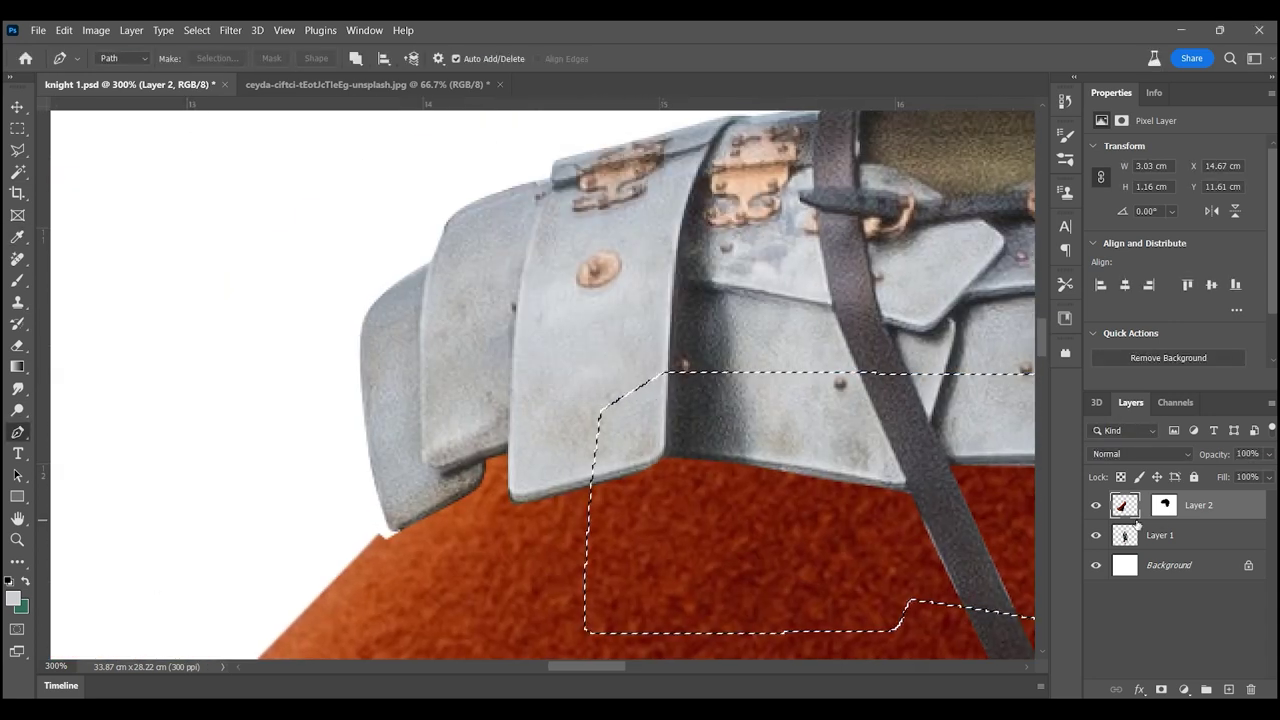
key("ctrl+backslash")
key("BackSpace")
key("z")
key("ctrl+0")
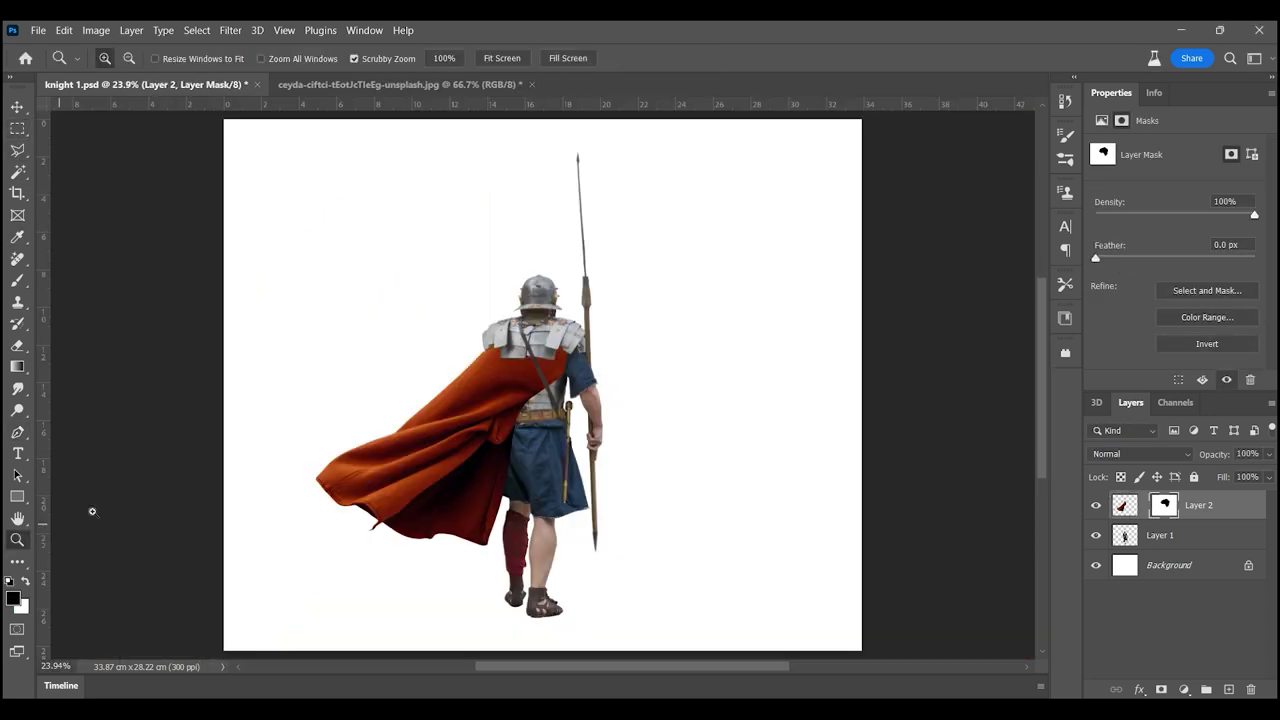
- Enlarge the cape layer and rotate it about 6 degrees
left_click(1125, 505)
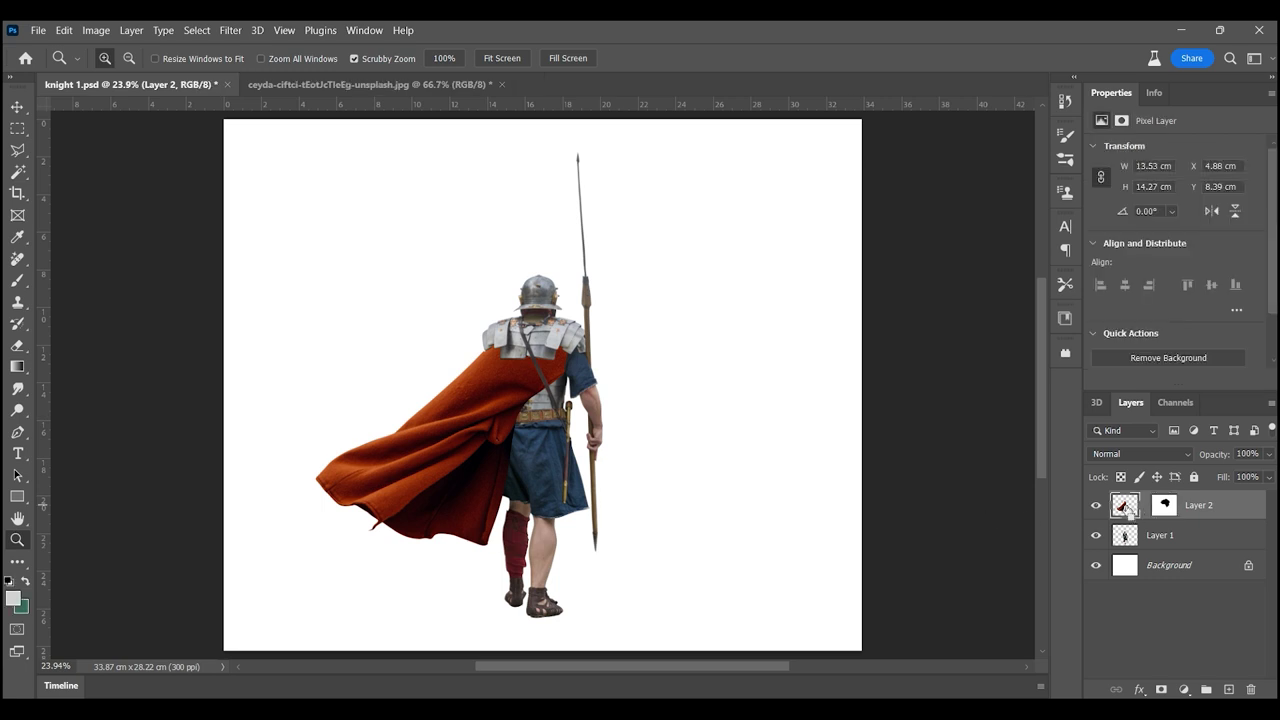
key("ctrl+t")
left_click_drag(319, 543, 300, 568)
mouse_move(606, 345)
left_mouse_down()
mouse_move(610, 322)
mouse_move(592, 346)
left_mouse_up()
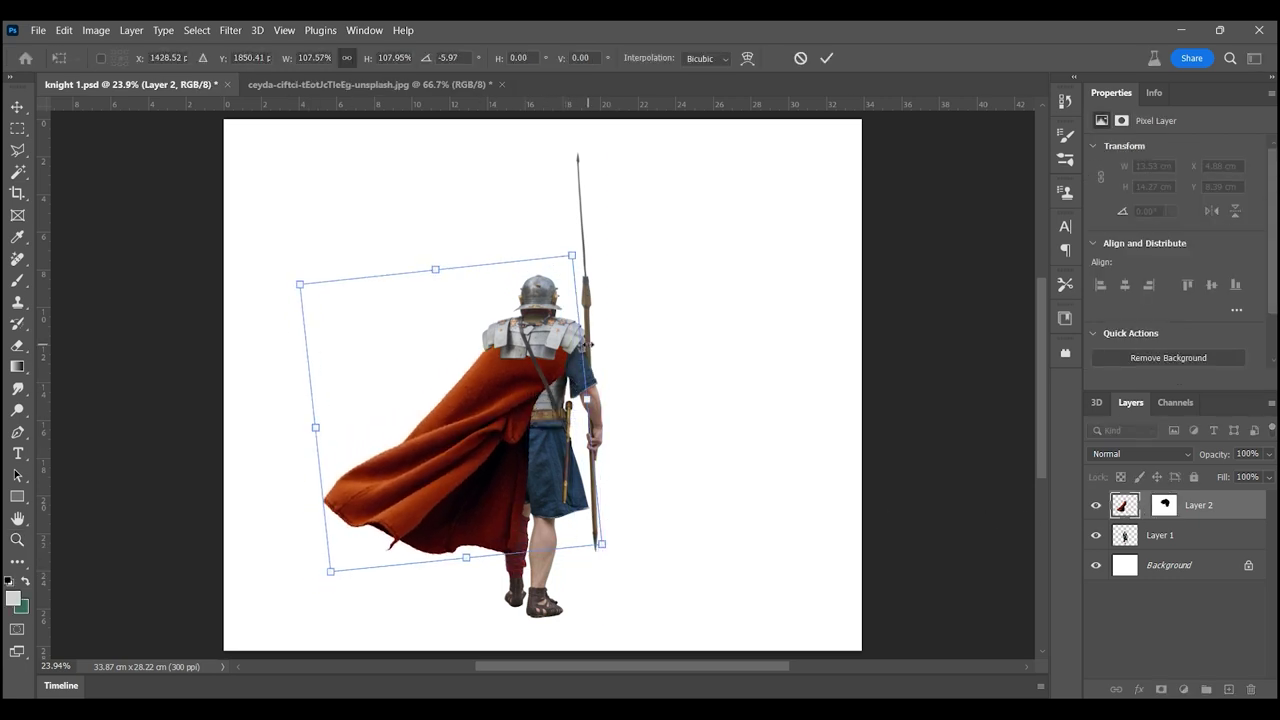
- Warp the cape into a wider sweep billowing left, then hide the cape layer
right_click(529, 377)
left_click(600, 134)
left_click_drag(500, 410, 445, 470)
left_click_drag(601, 337, 603, 310)
left_click_drag(520, 530, 550, 546)
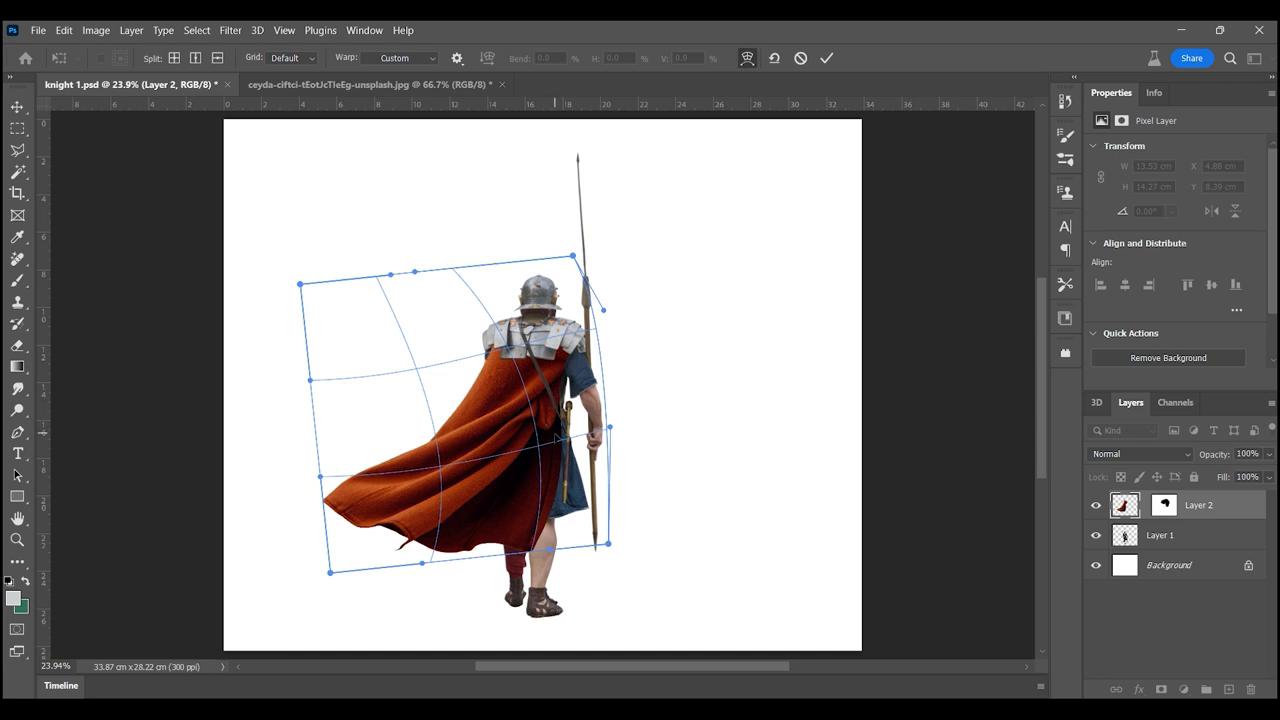
key("Return")
key("z")
left_click(557, 437)
key("ctrl+z")
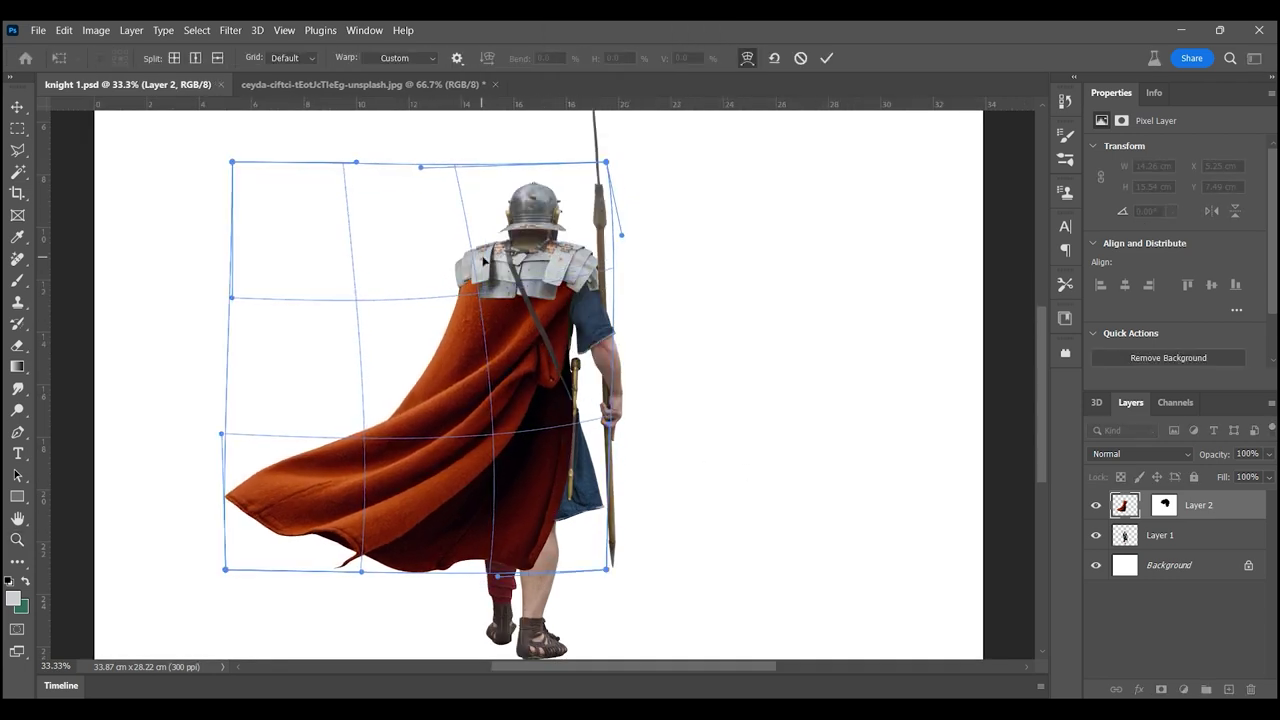
key("Return")
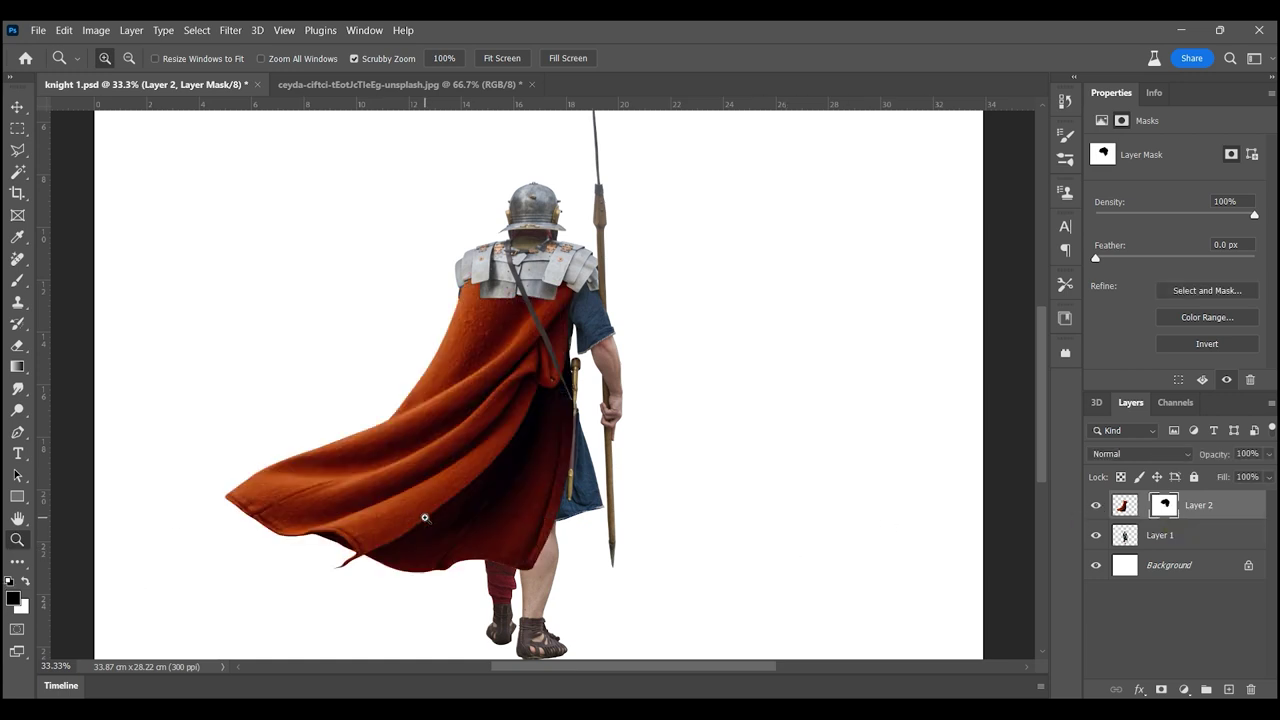
left_click_drag(425, 517, 749, 463)
left_click(1097, 506)
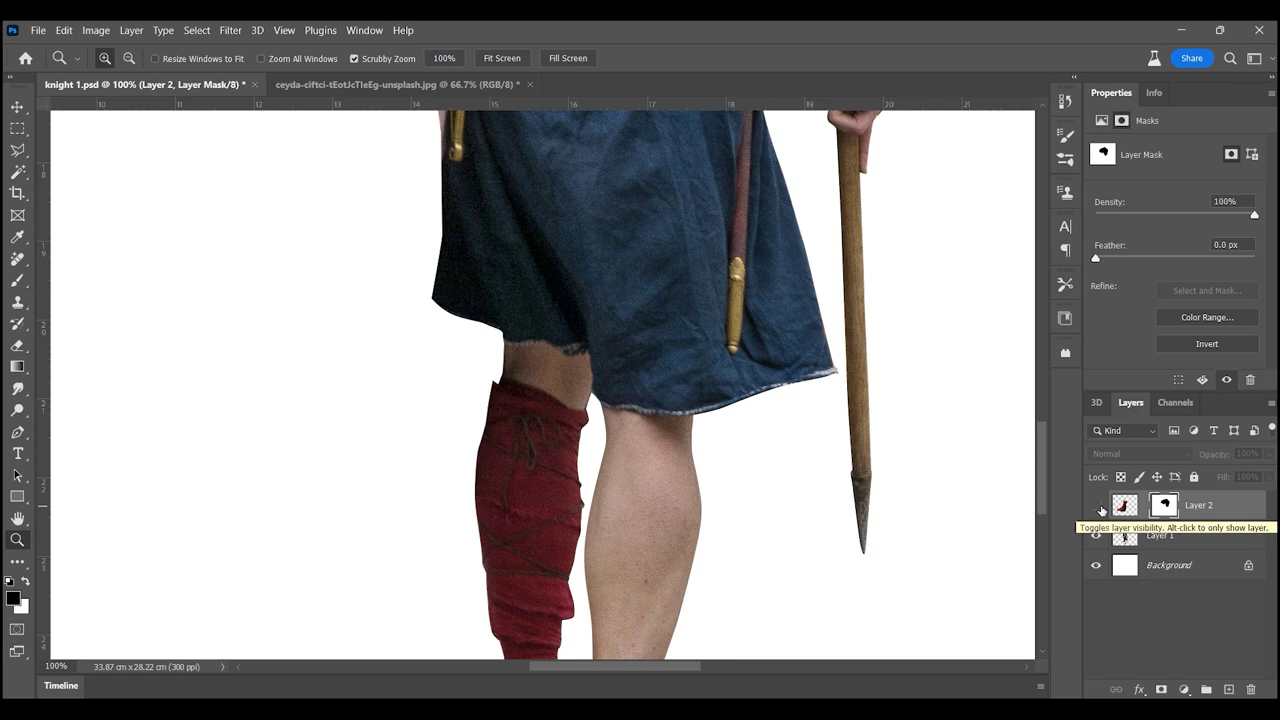
- Show the cape again and place a copy of the soldier layer above it
left_click(1097, 506)
left_click_drag(1160, 536, 1160, 500)
scroll(940, 497, "up", 3)
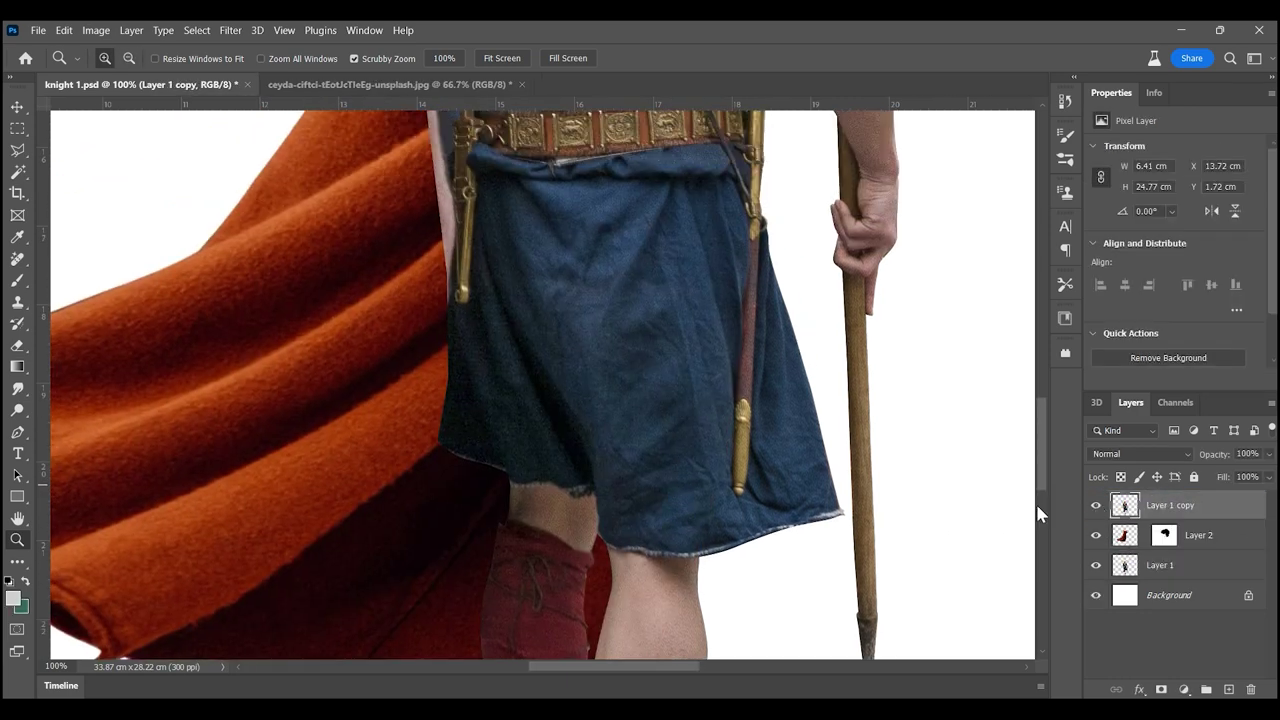
scroll(757, 451, "down", 2)
left_click_drag(757, 451, 634, 383)
- Trace the cape edge on the soldier copy and delete the selected part over the skirt
key("p")
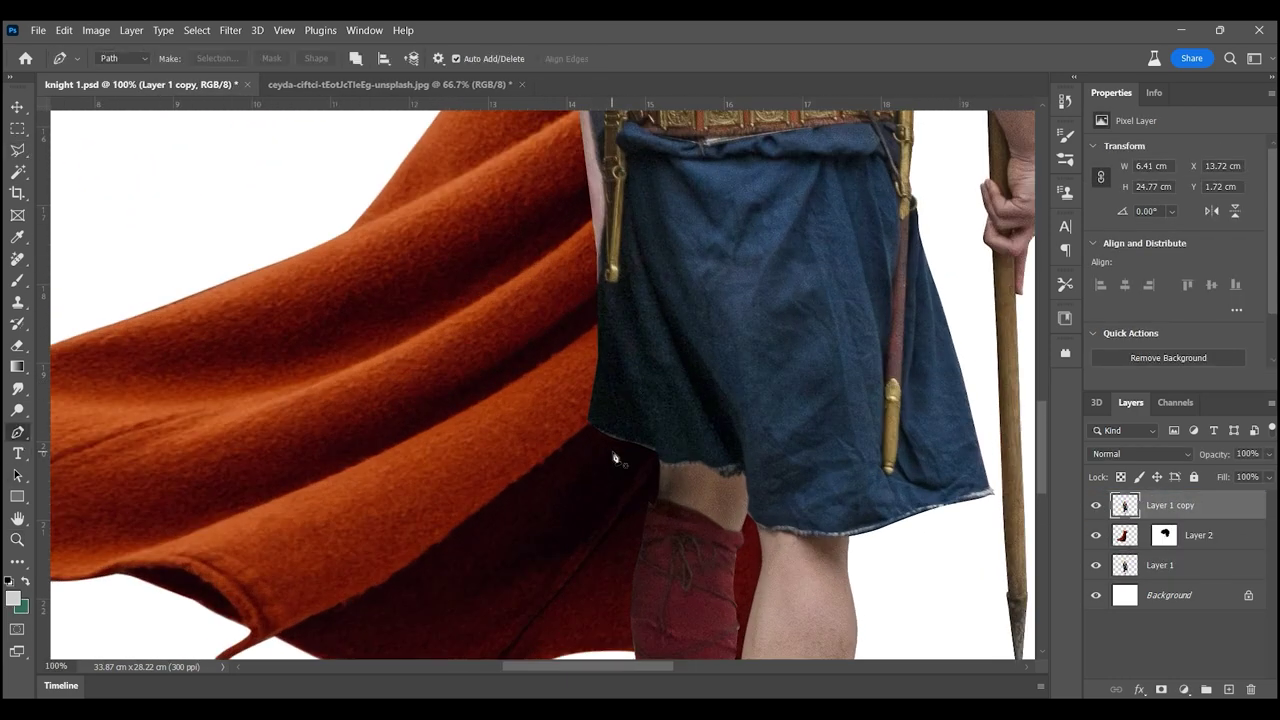
left_click(1095, 506)
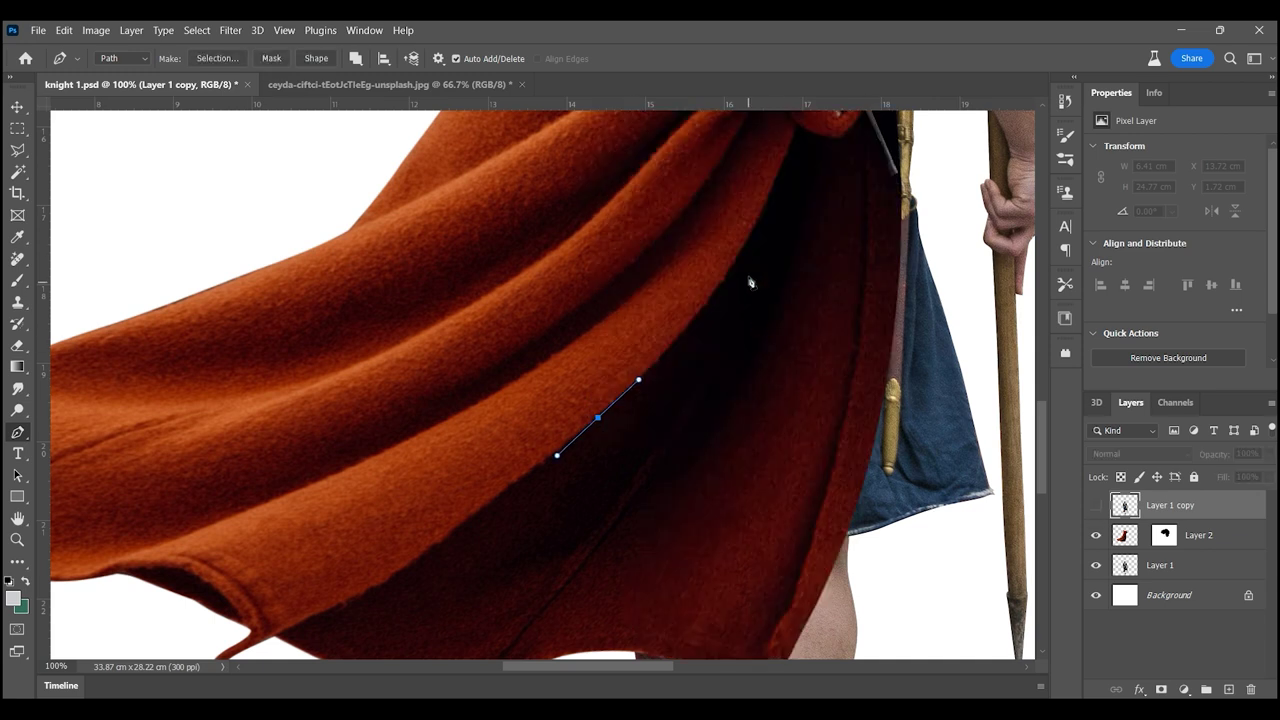
left_click_drag(768, 198, 678, 420)
left_click(1096, 506)
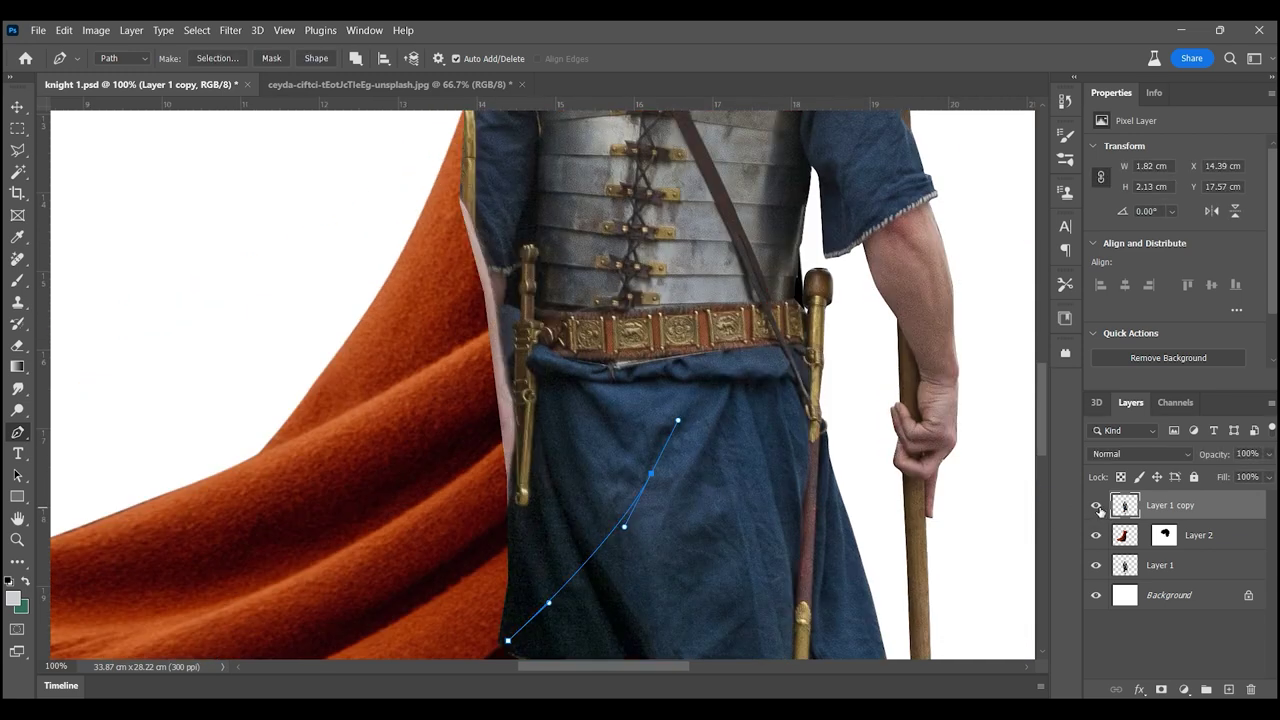
left_click(1097, 507)
left_click_drag(809, 148, 805, 285)
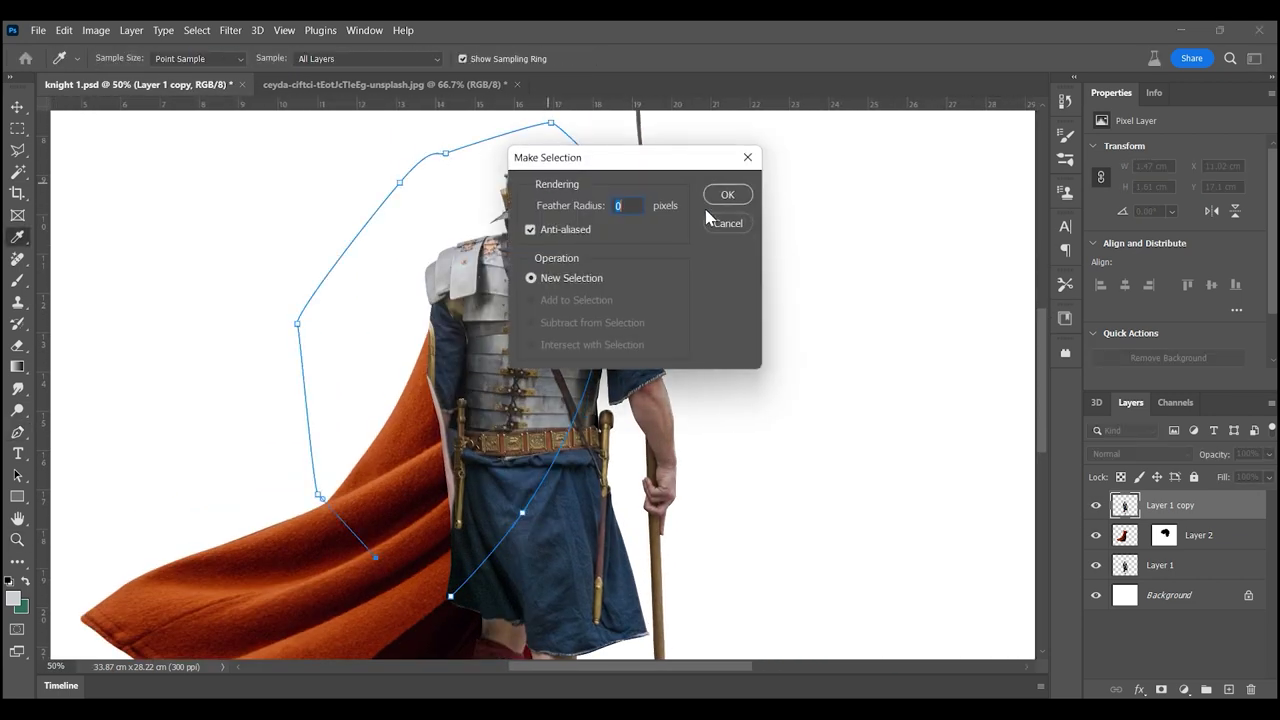
left_click(725, 195)
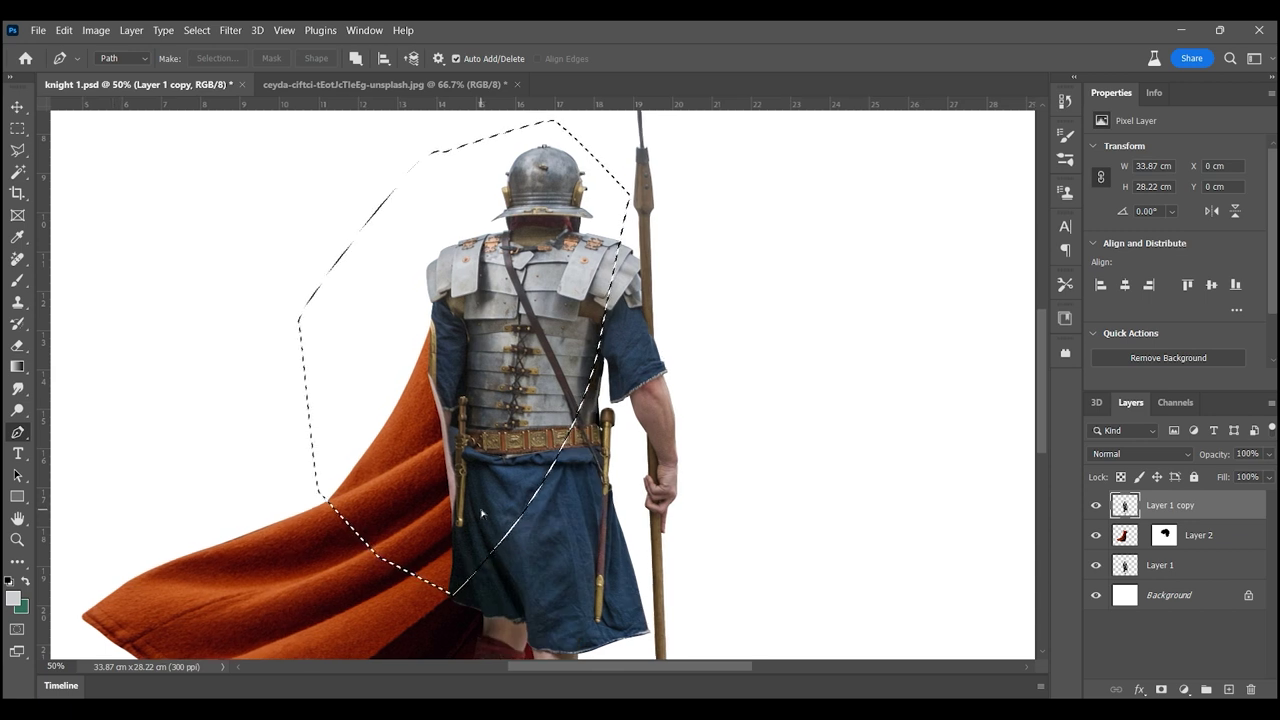
key("Delete")
key("ctrl+d")
- Outline the cape's left side down along the spear with a polygonal lasso selection
key("l")
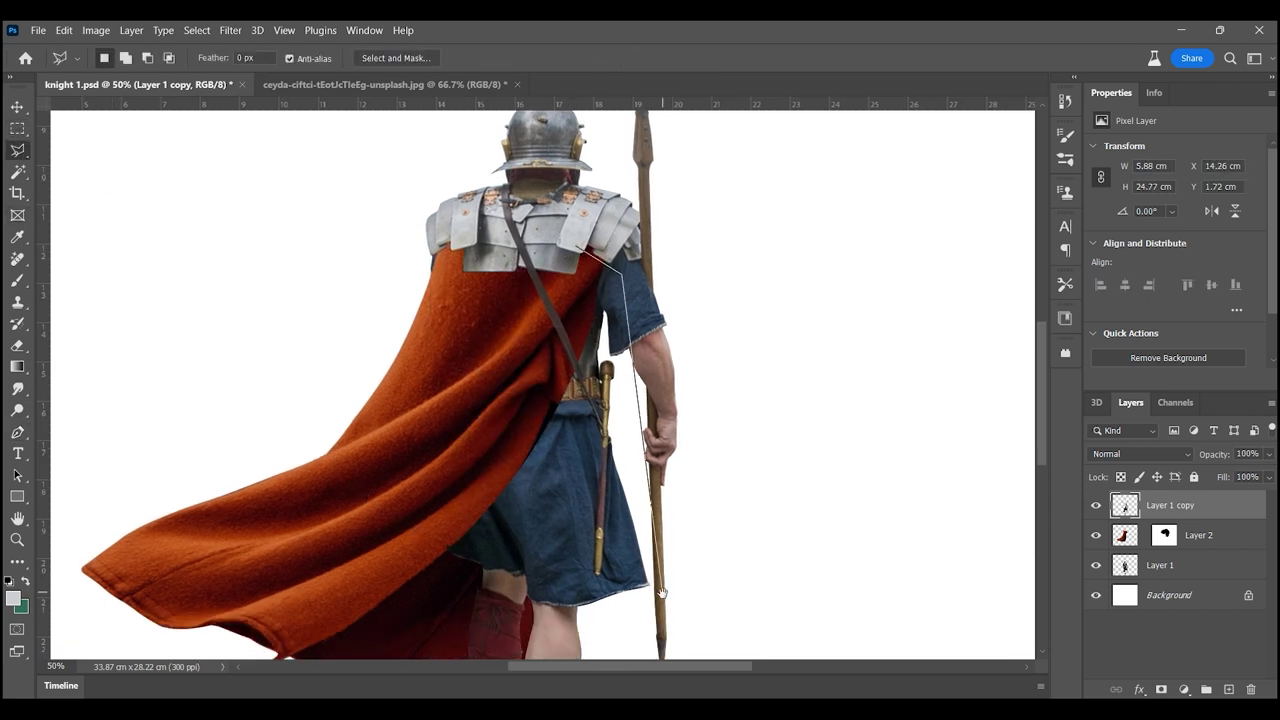
left_click(660, 650)
left_click(400, 655)
left_click(388, 580)
left_click(475, 295)
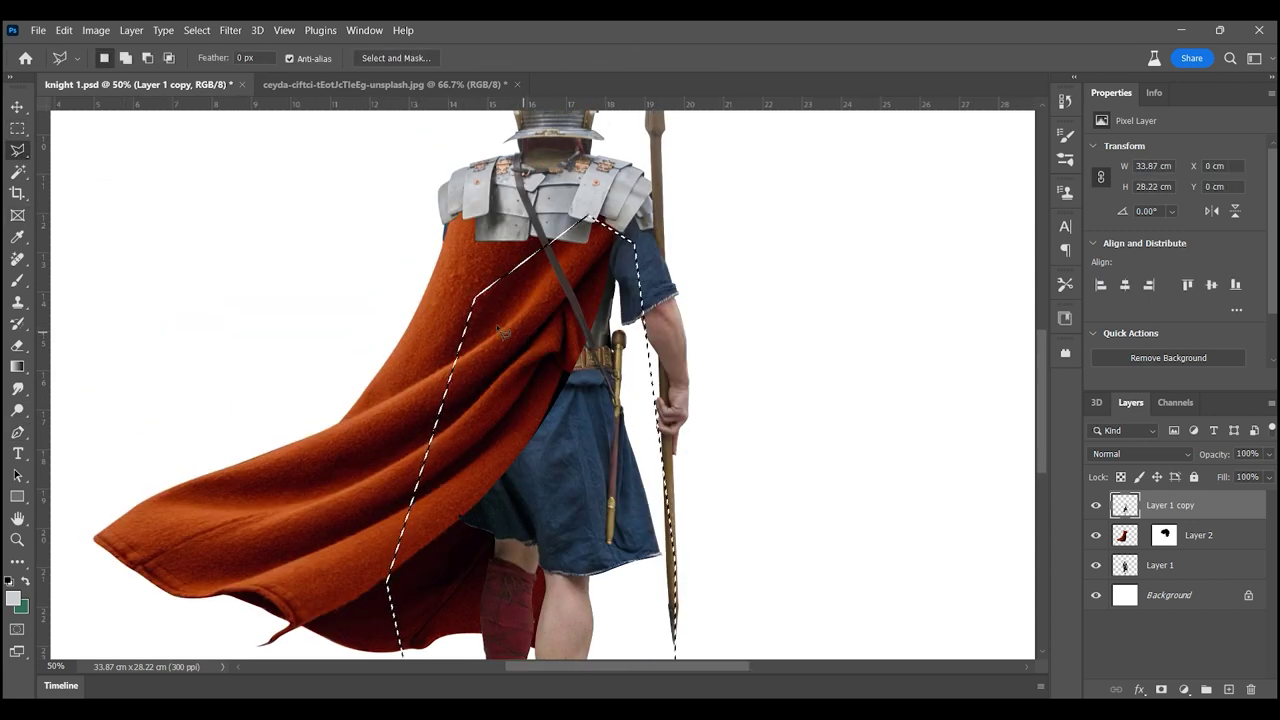
key("m")
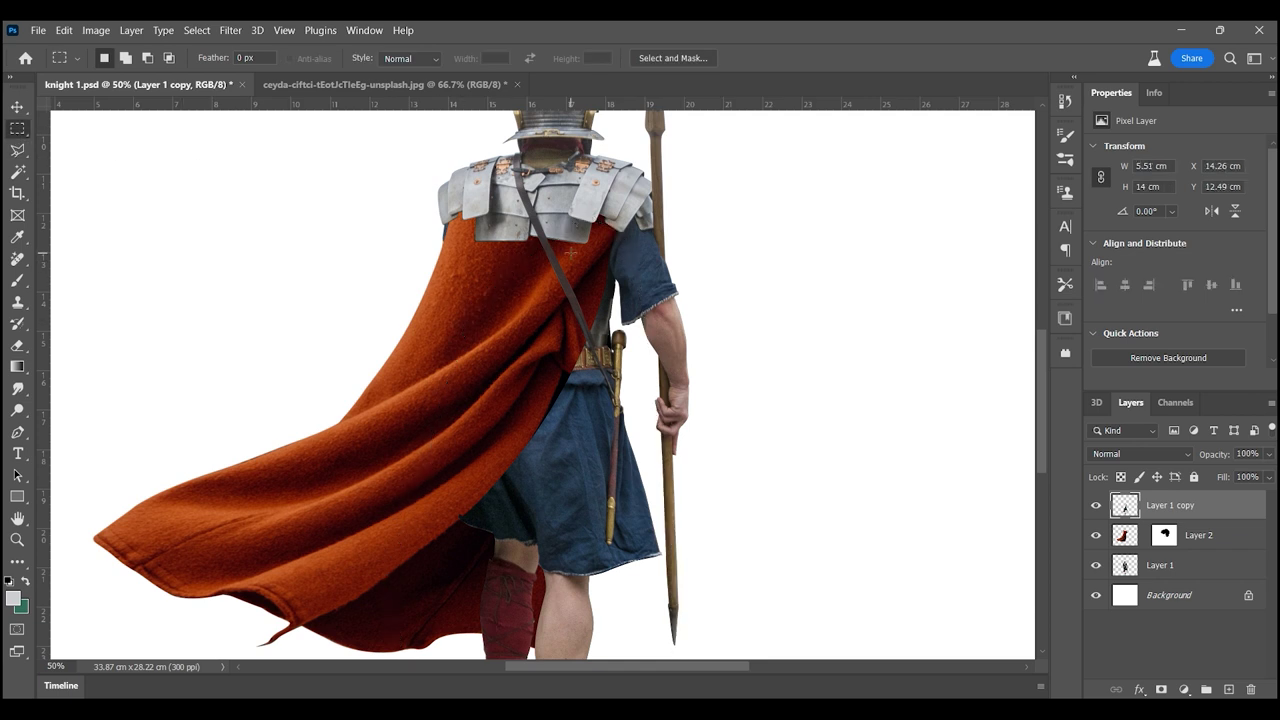
- On the cape layer, clone cape texture at brush size 100 over the dark gap by the skirt
key("alt+bracketleft")
key("s")
key("ctrl+plus")
key("ctrl+plus")
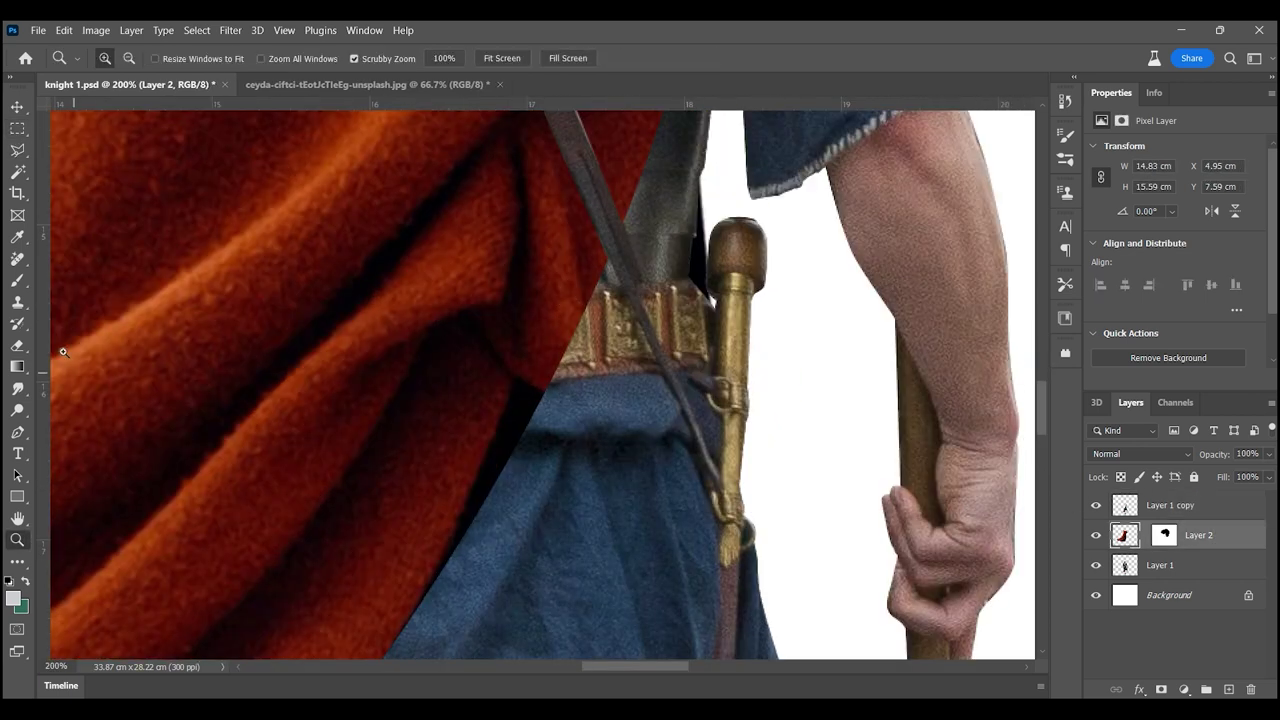
key("bracketright")
key("bracketright")
key("bracketright")
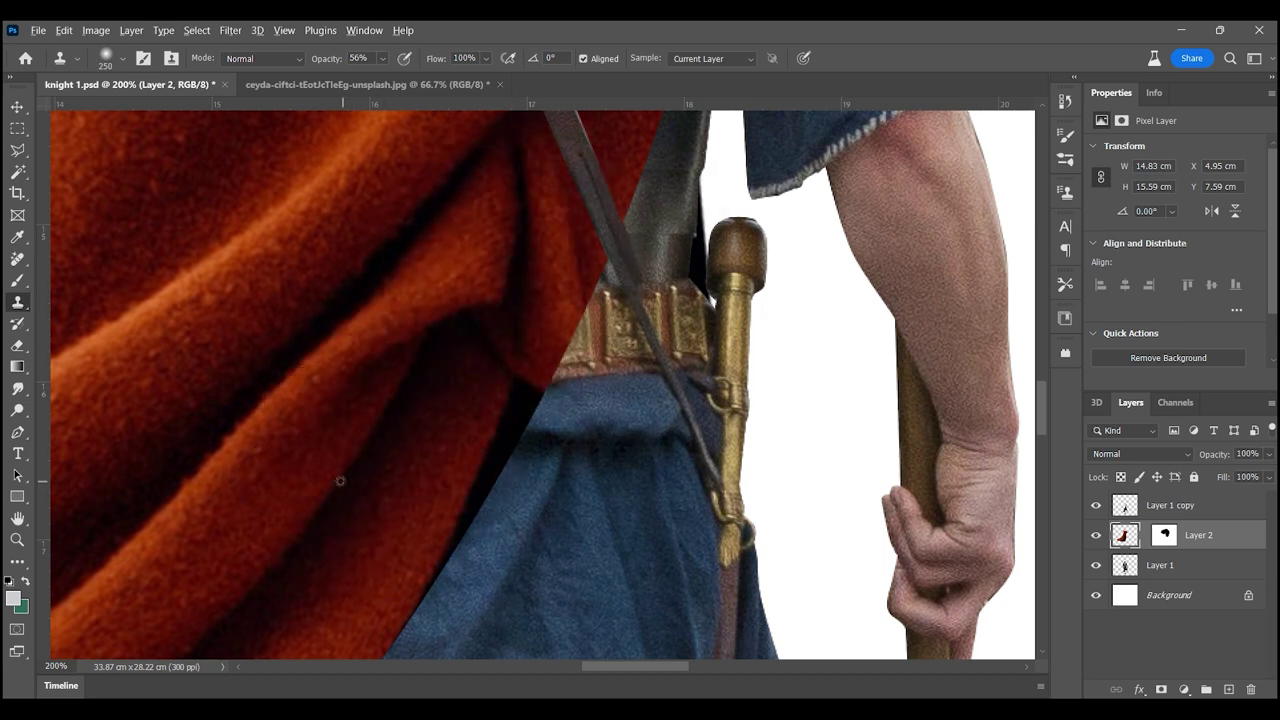
key("bracketleft")
key("bracketleft")
key("bracketleft")
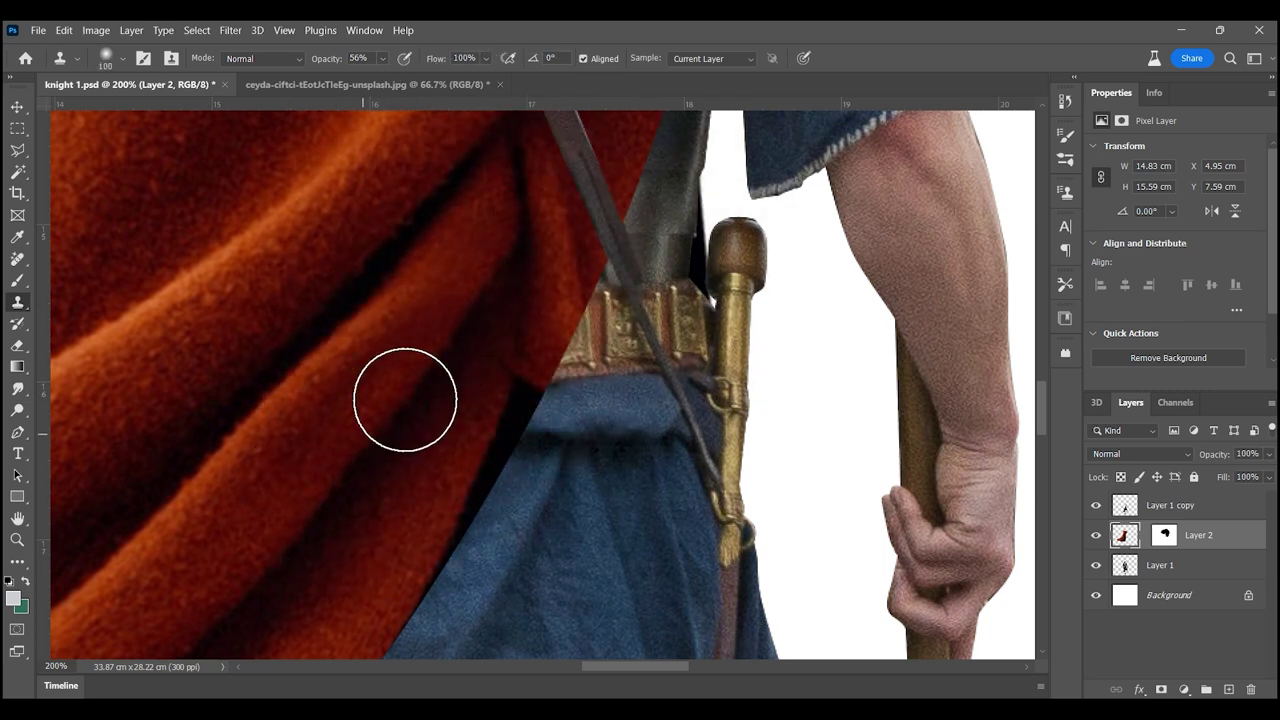
left_click(503, 346, "alt")
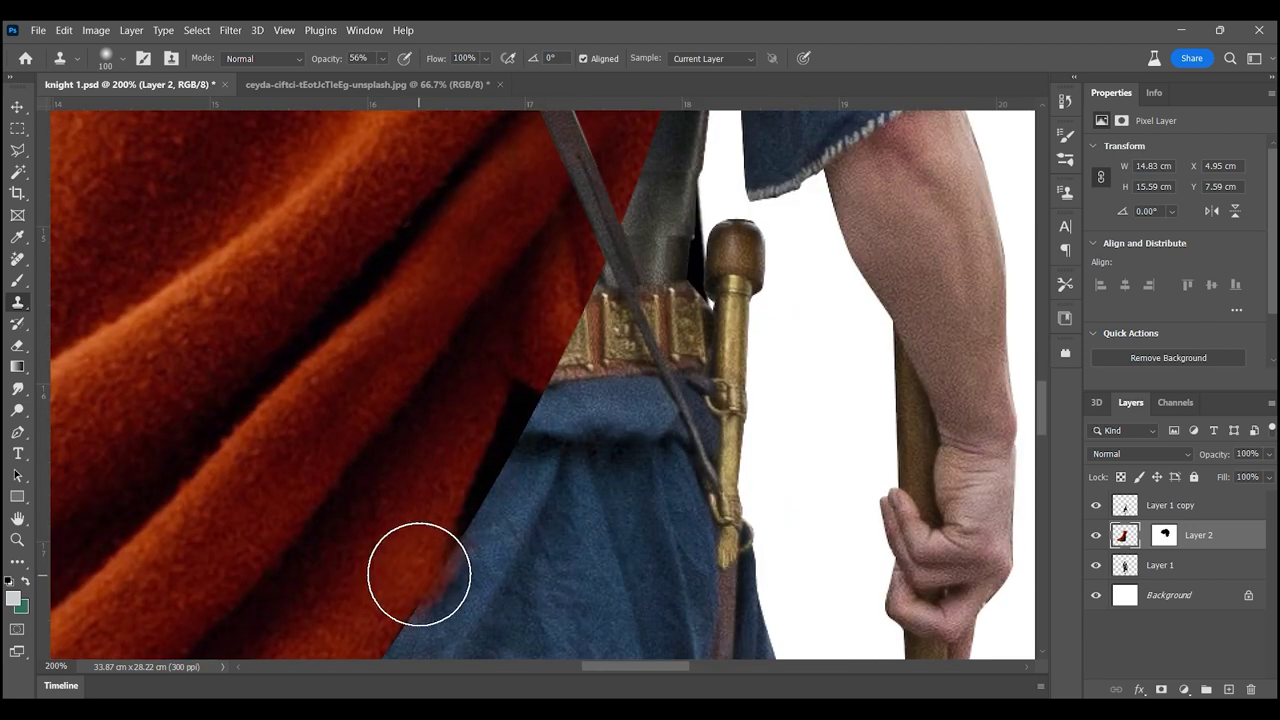
left_click_drag(419, 574, 465, 454)
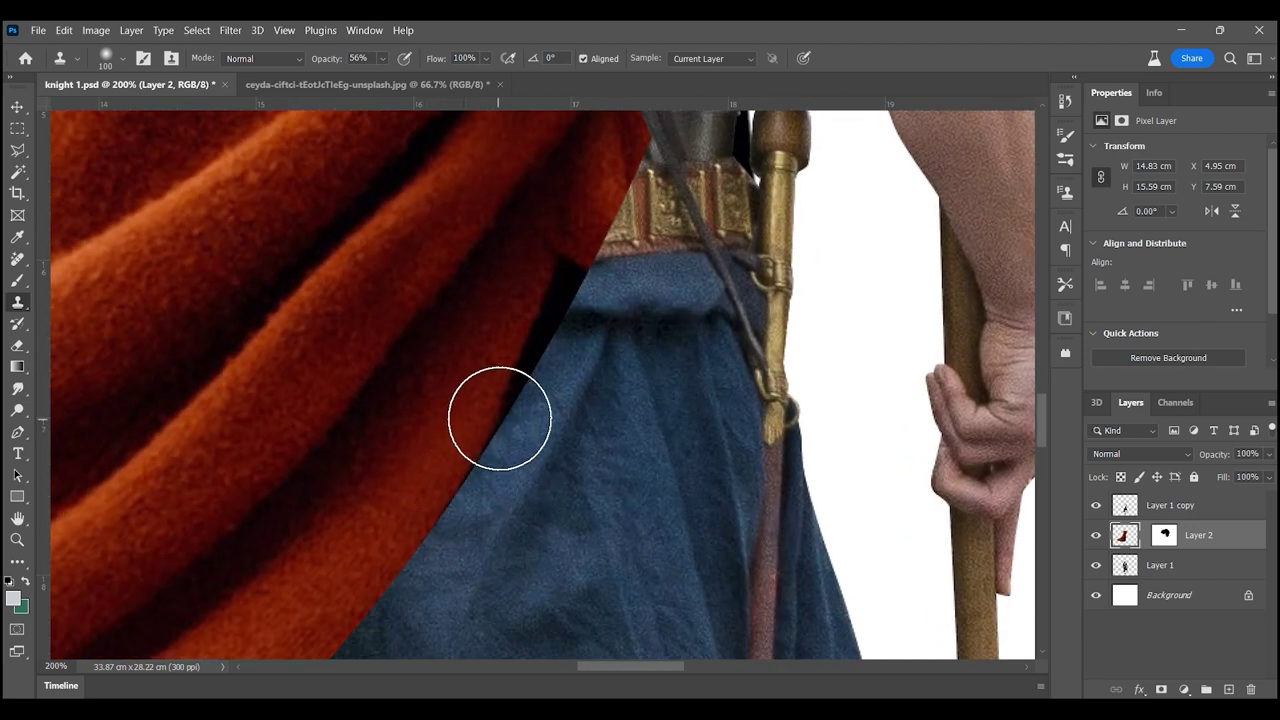
scroll(556, 424, "up", 5)
key("z")
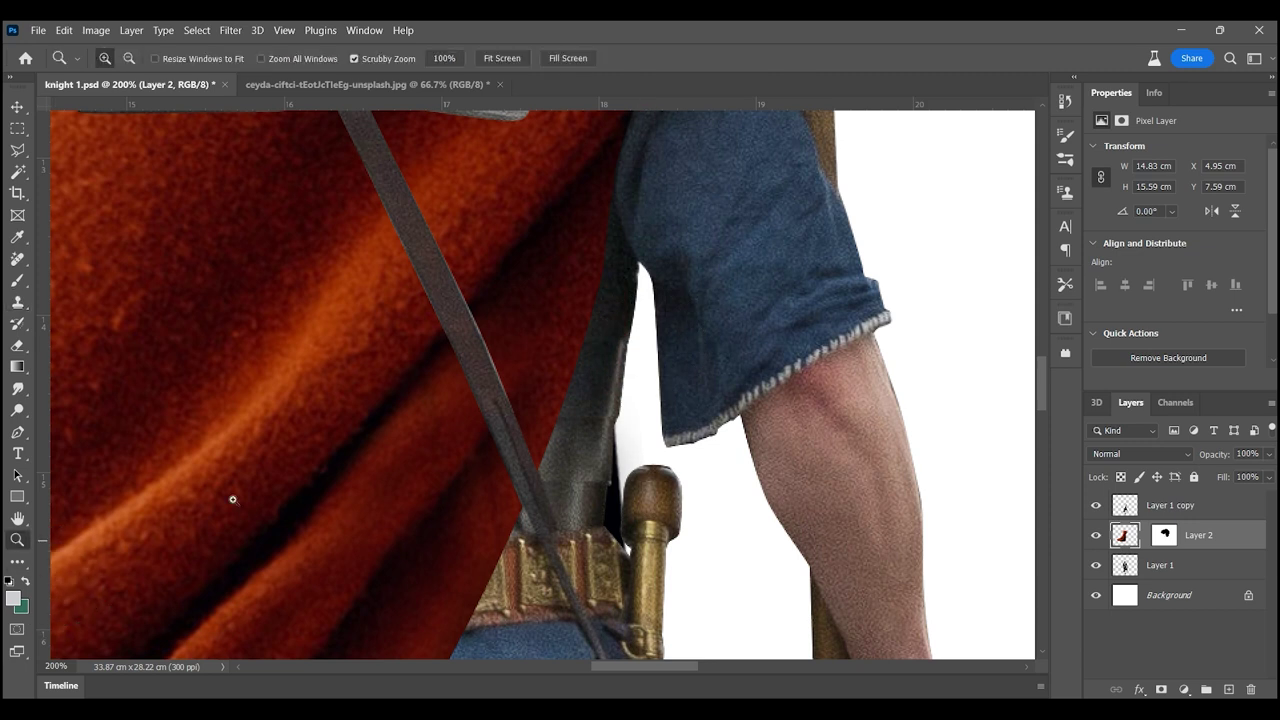
left_click_drag(232, 499, 477, 396)
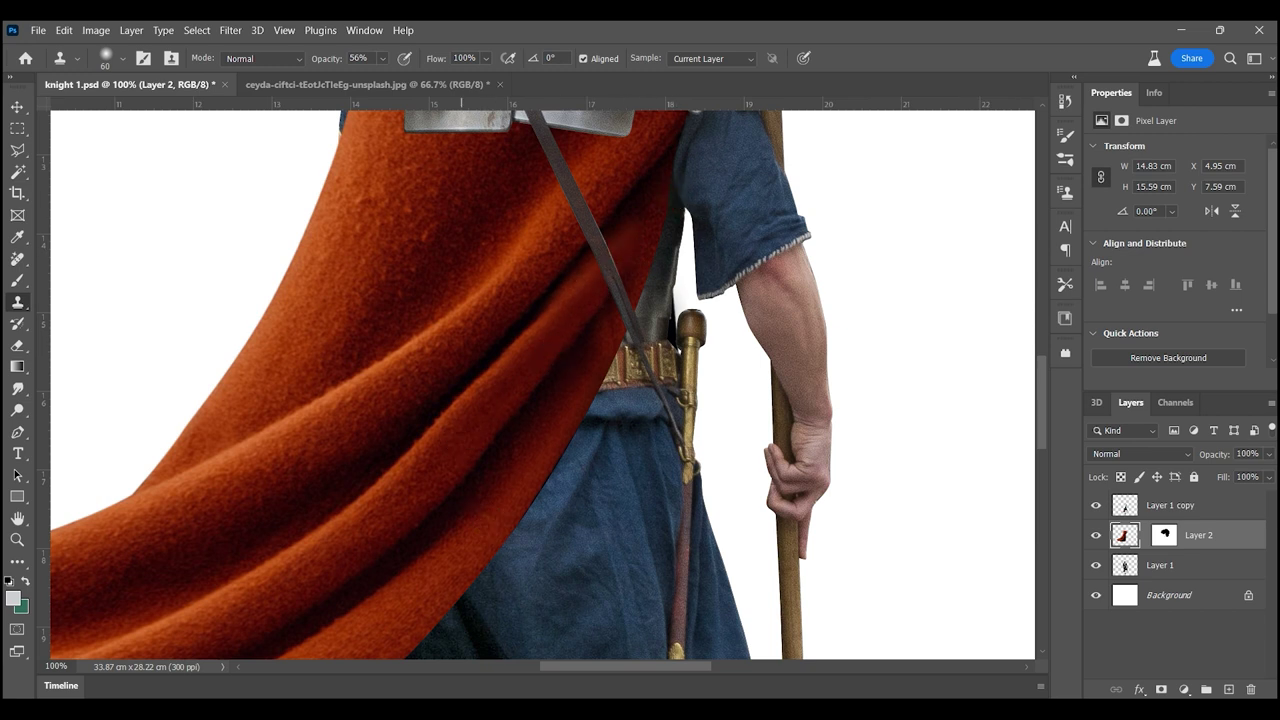
- Hide the soldier copy layer, load the soldier outline as a selection, and target the cape mask
key("z")
left_click(491, 449, "alt")
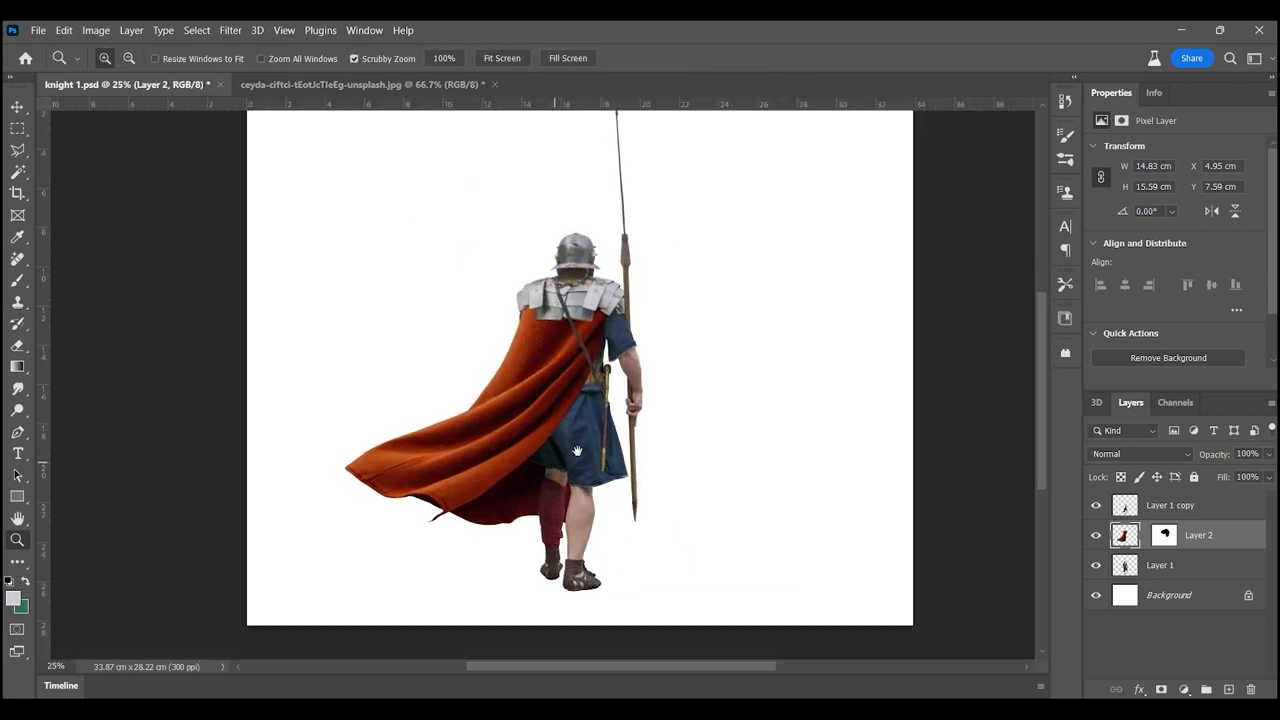
left_click(607, 438, "alt")
left_click(607, 438)
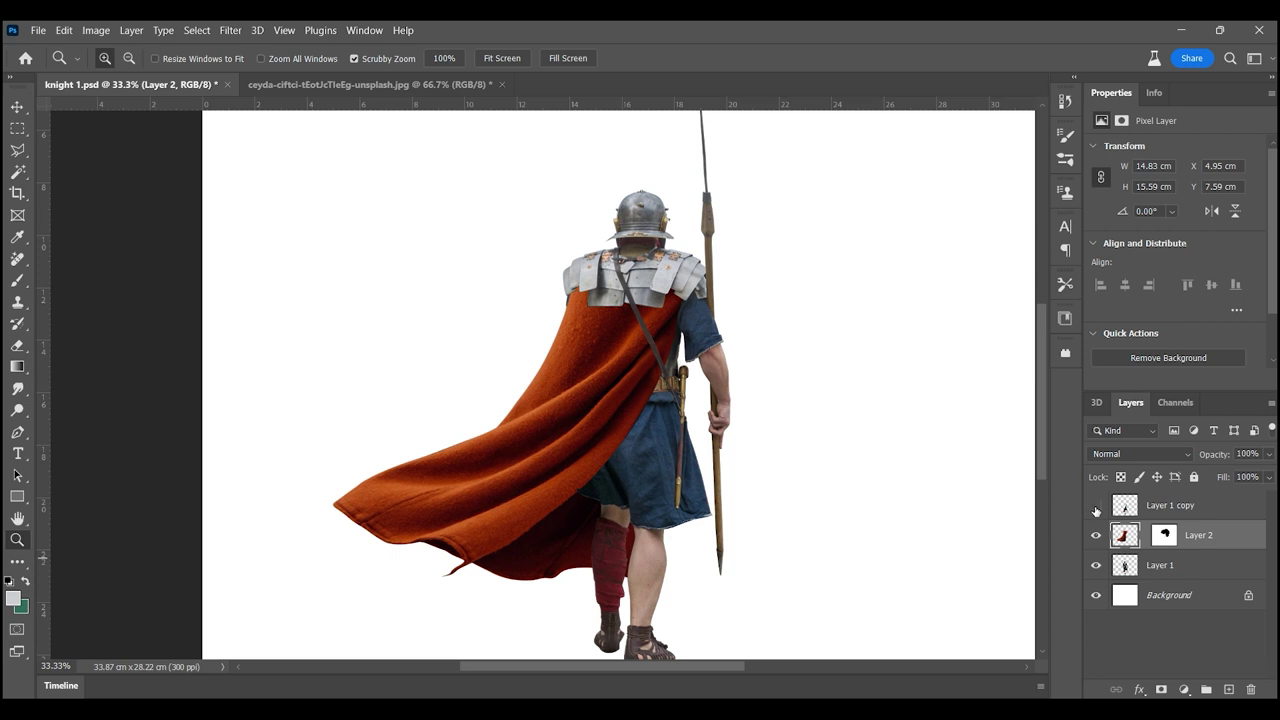
left_click(1096, 508)
key("ctrl+1")
left_click(1164, 535)
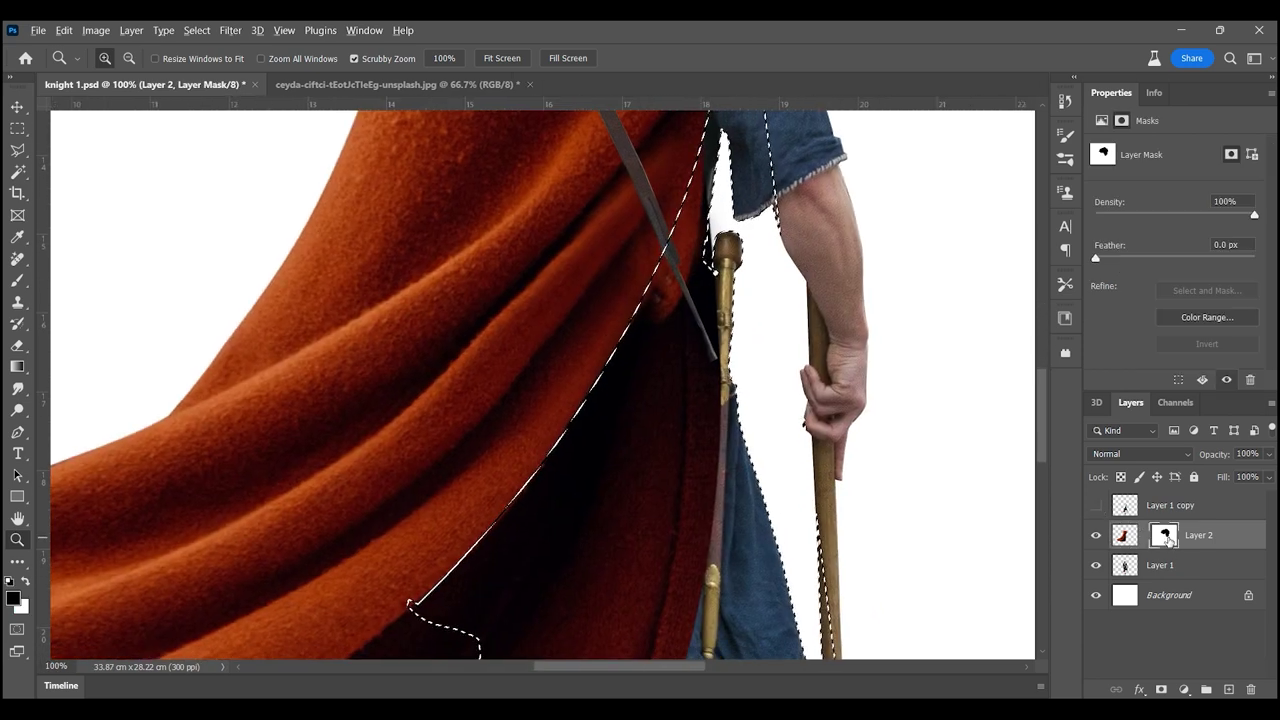
- Lasso the notch between cape and skirt and fill it white on the cape mask
left_click_drag(452, 204, 434, 144)
key("l")
scroll(493, 366, "up", 1)
scroll(493, 366, "up", 1)
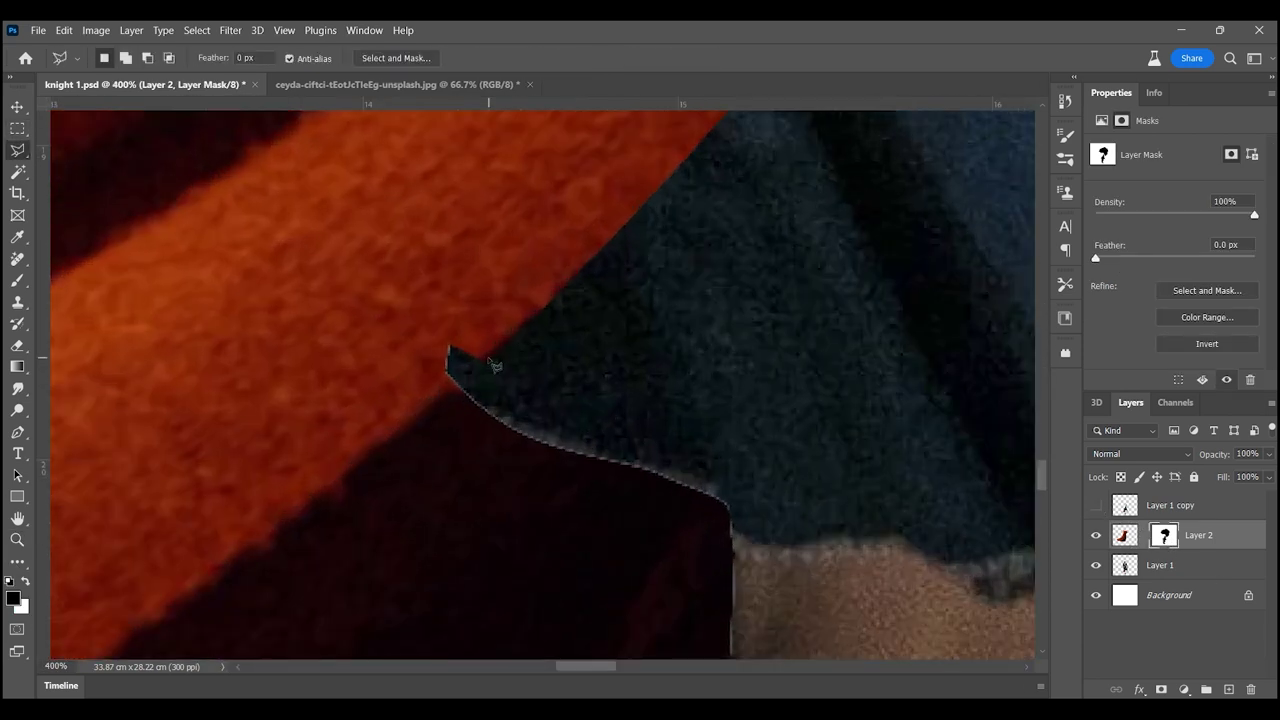
key("Delete")
key("ctrl+0")
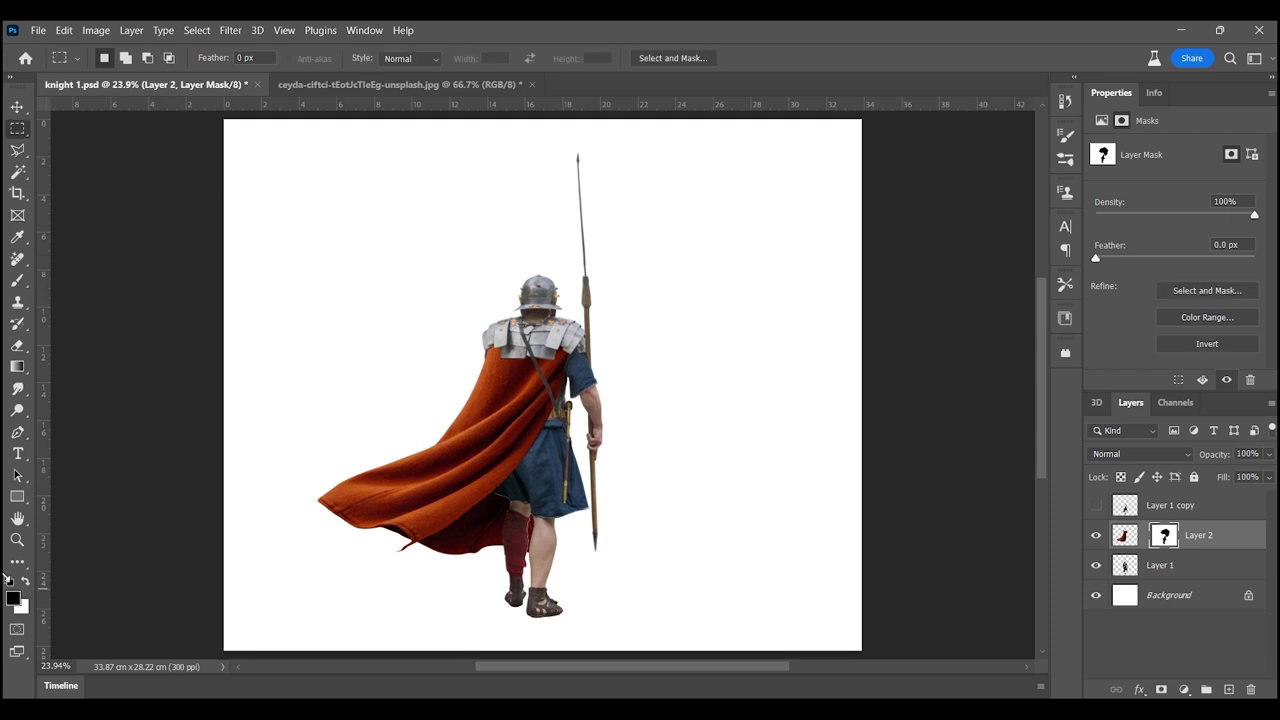
- Switch to Layer 2's cape pixels and push the cape edges with Liquify
key("z")
left_click(494, 356)
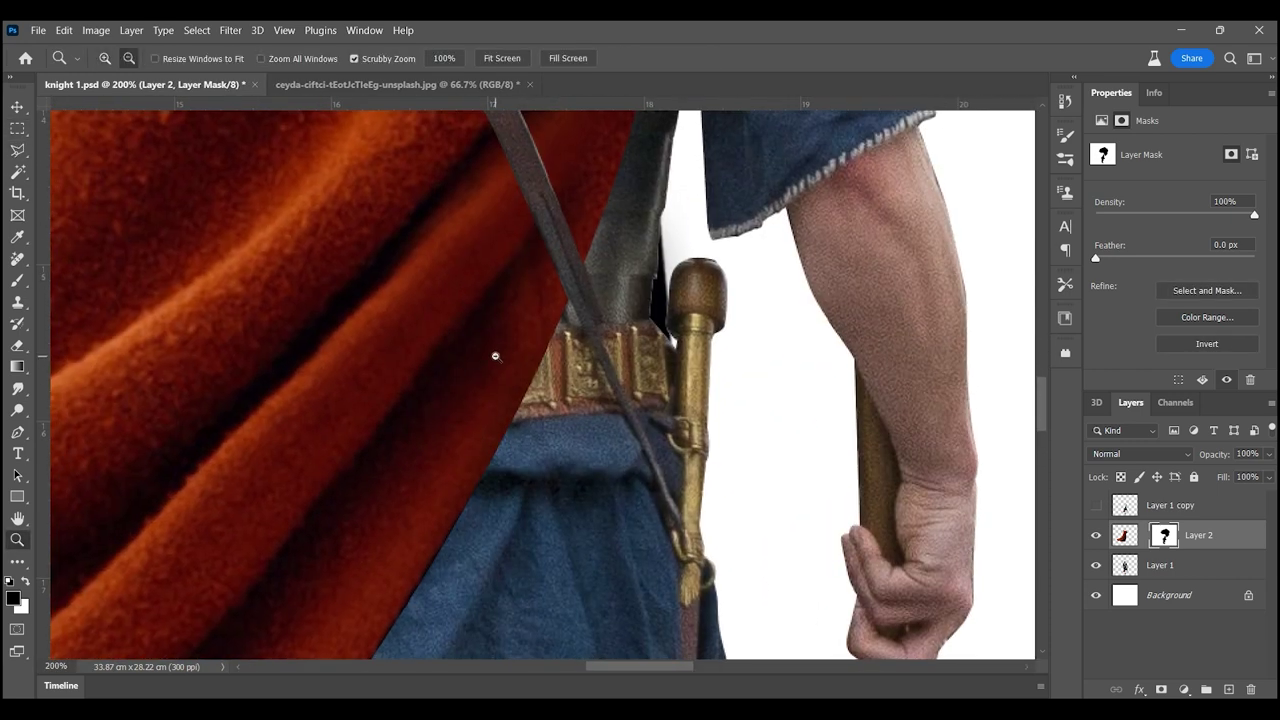
key("ctrl+0")
left_click(522, 428)
key("ctrl+2")
left_click(230, 30)
left_click(250, 178)
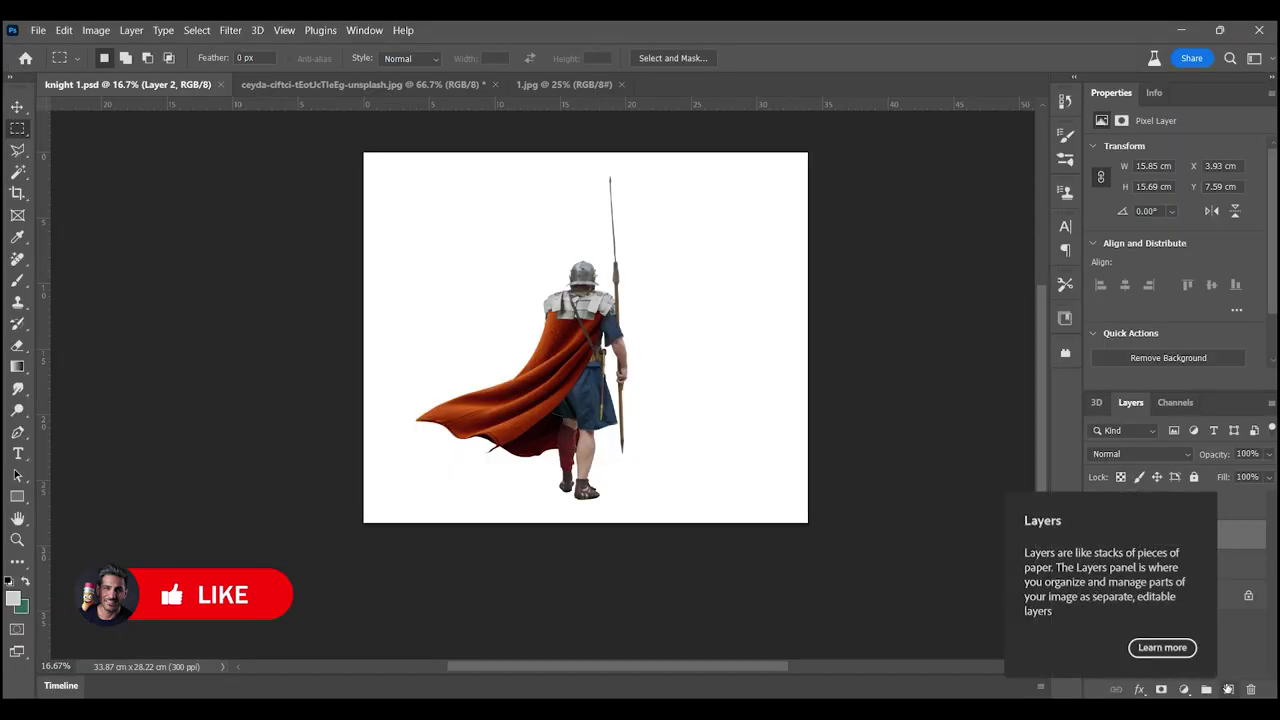
- Add Layer 3 clipped to the cape in Multiply mode, with a small black brush at 22% opacity
key("z")
left_click_drag(600, 380, 660, 380)
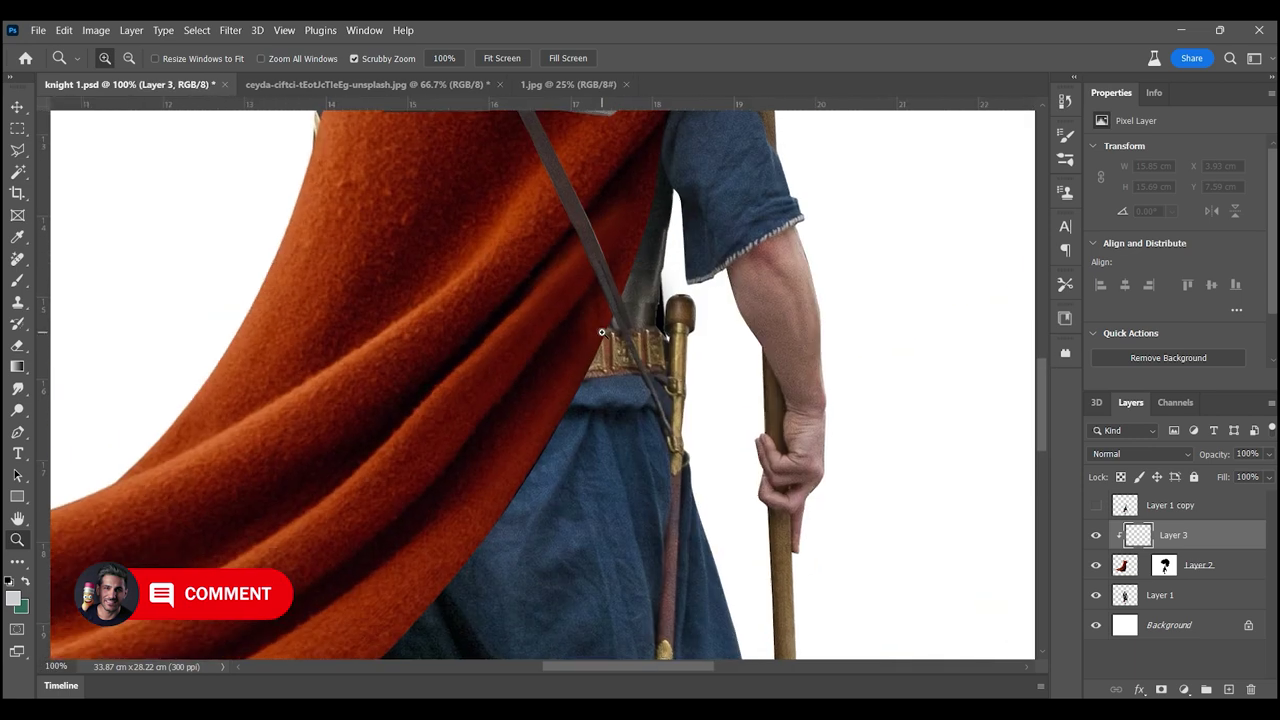
key("b")
key("bracketleft")
key("bracketleft")
key("bracketleft")
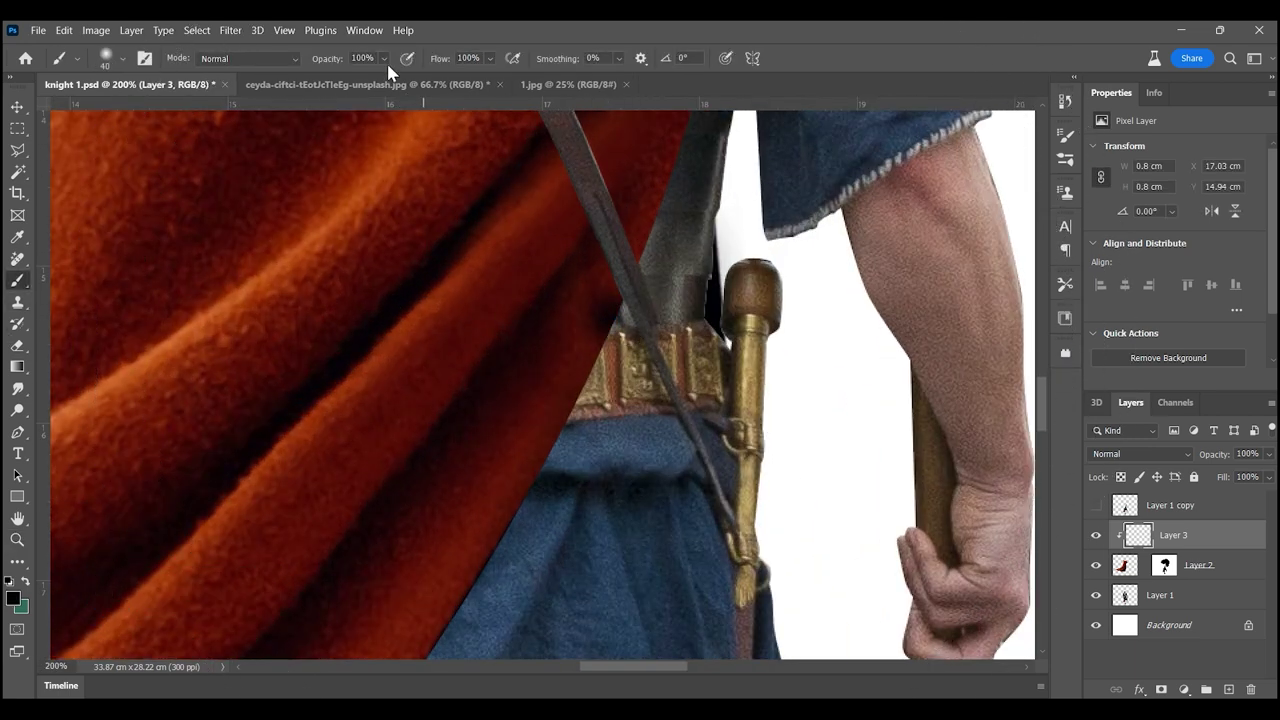
key("2")
key("2")
left_click_drag(708, 128, 612, 388)
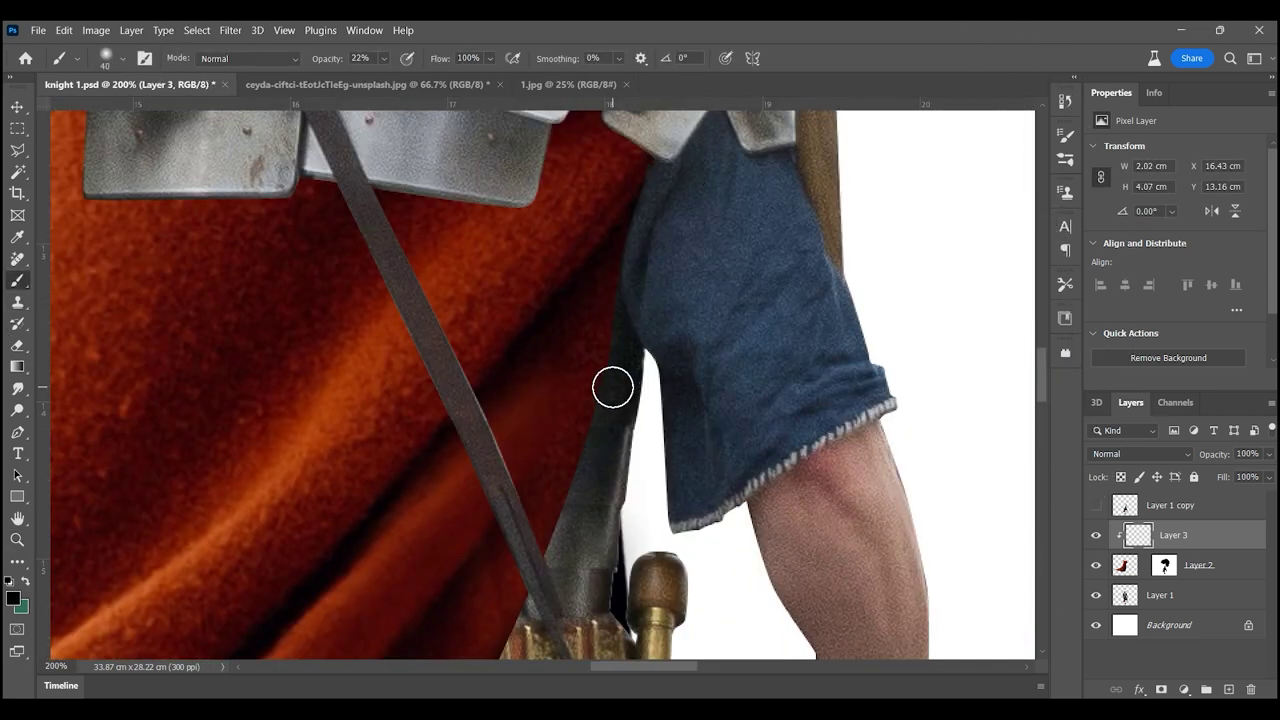
left_click(1140, 454)
left_click(1151, 340)
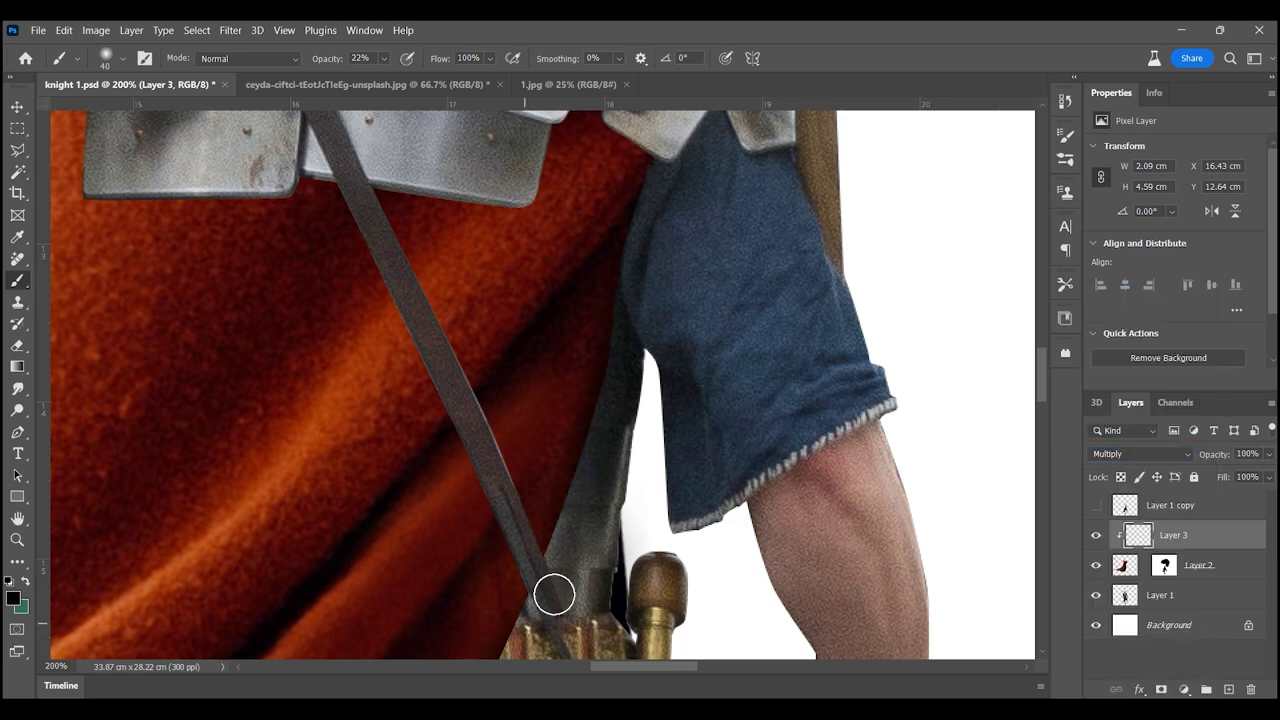
- Paint soft black shadows beneath the shoulder armour plates on Layer 3
scroll(431, 600, "down", 5)
scroll(431, 600, "left", 2)
scroll(431, 600, "down", 3)
scroll(431, 600, "left", 2)
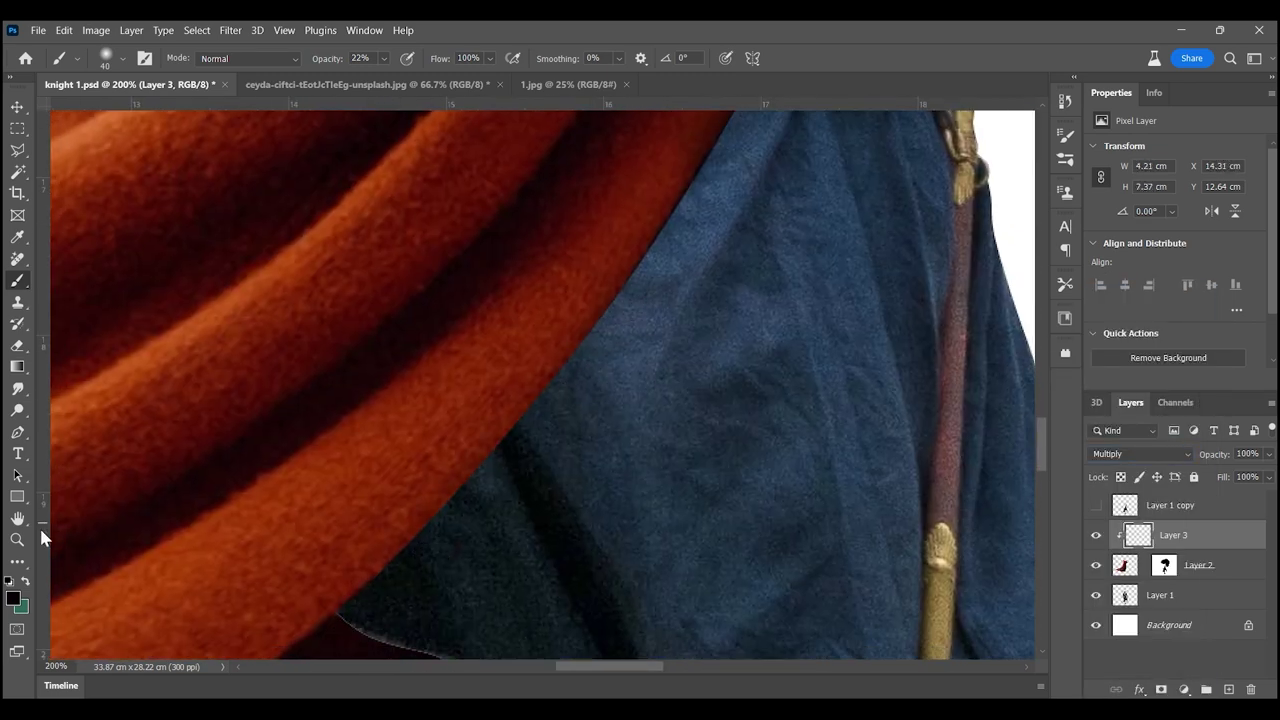
key("z")
left_click_drag(700, 400, 923, 407)
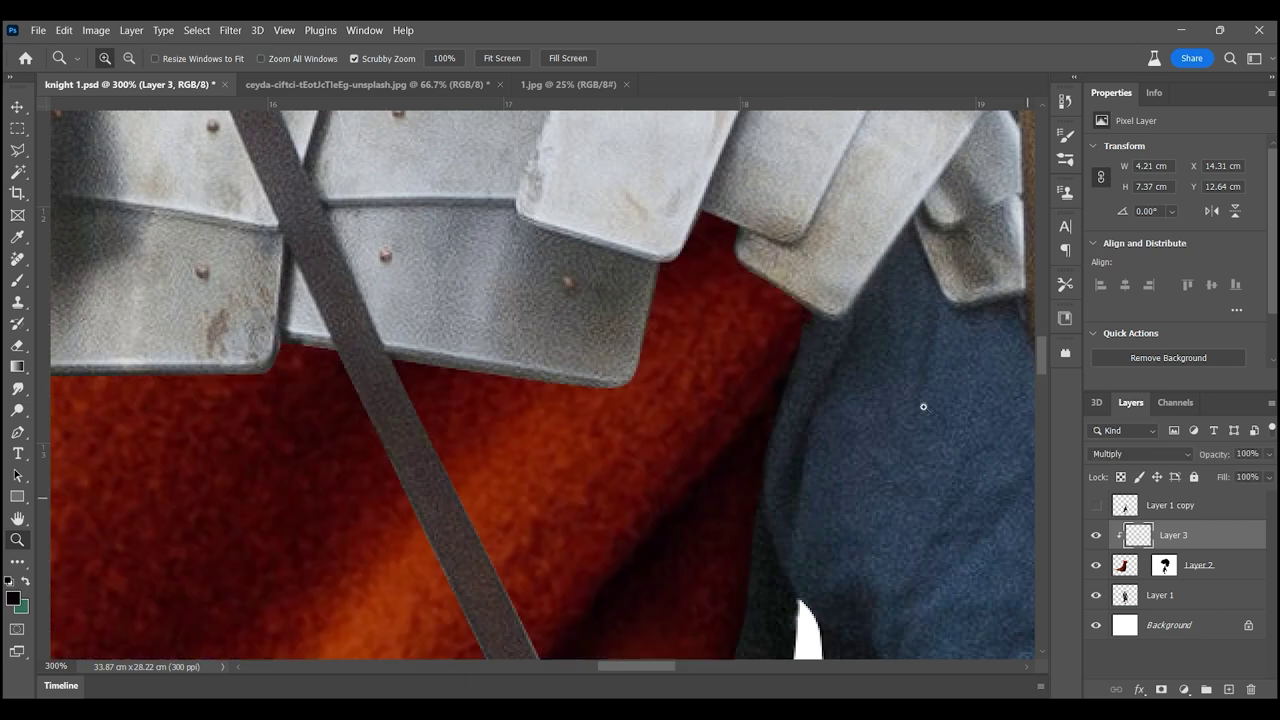
key("b")
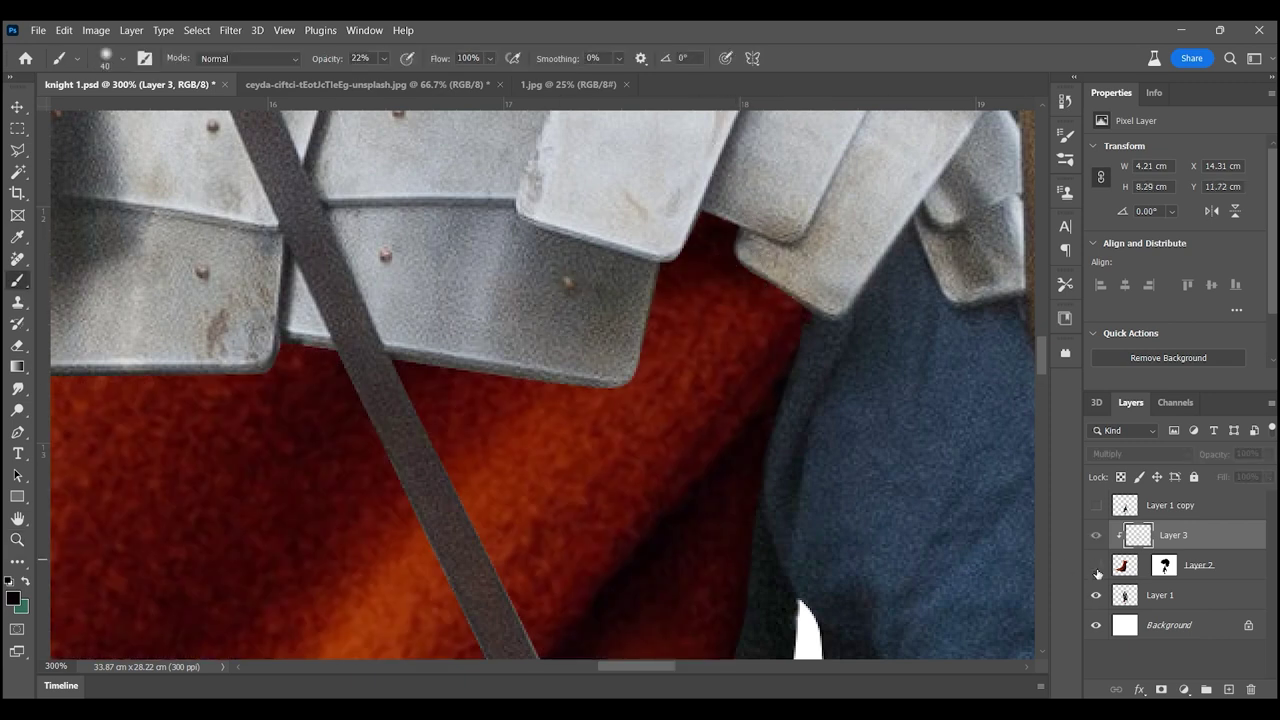
scroll(830, 322, "left", 3)
scroll(770, 318, "down", 3)
scroll(778, 322, "up", 3)
scroll(620, 310, "left", 3)
scroll(551, 289, "down", 3)
scroll(450, 289, "up", 3)
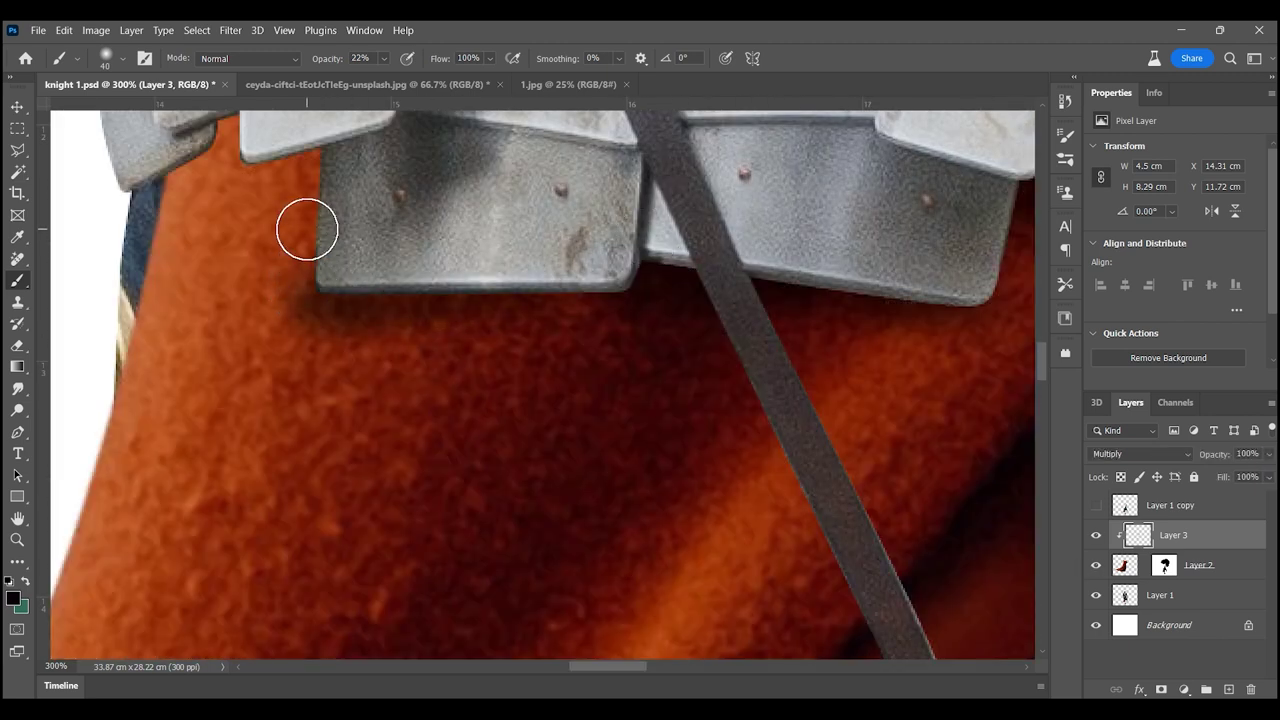
scroll(496, 254, "left", 2)
scroll(480, 265, "up", 2)
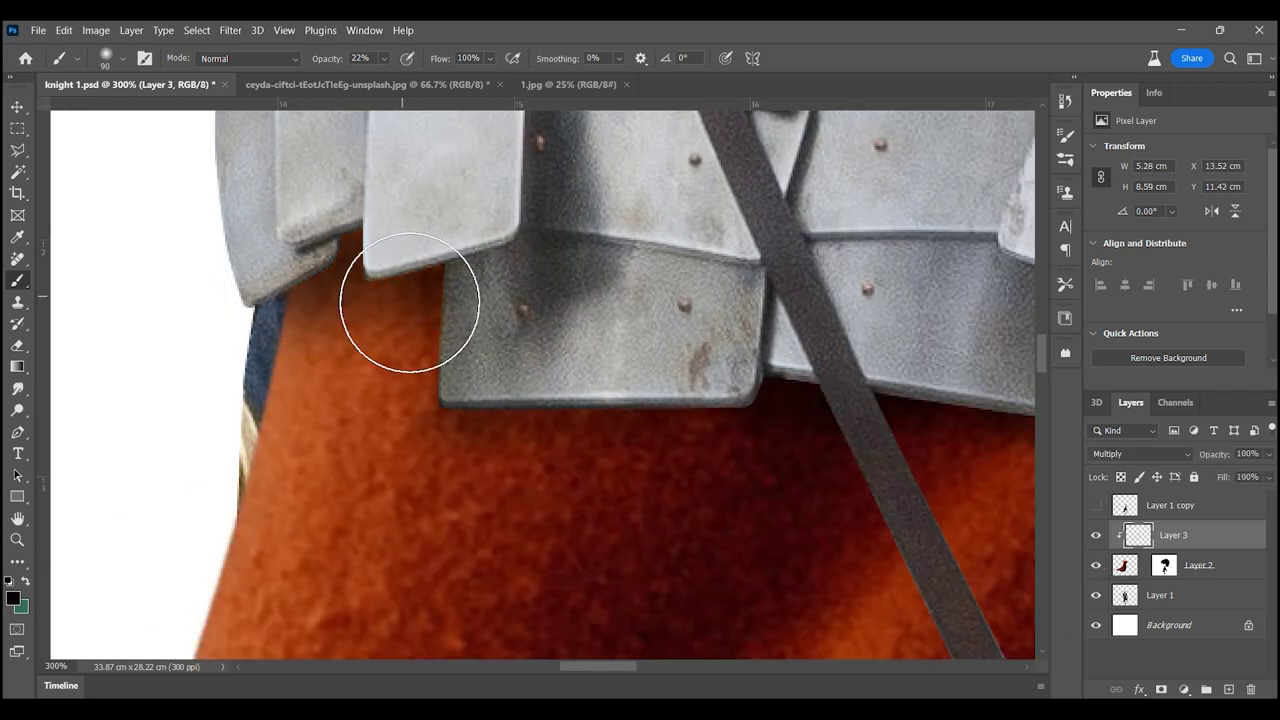
scroll(400, 300, "down", 3)
- Erase the excess dark shadow under the shoulder plate to lighten it
key("z")
scroll(512, 410, "down", 6)
scroll(512, 410, "up", 5)
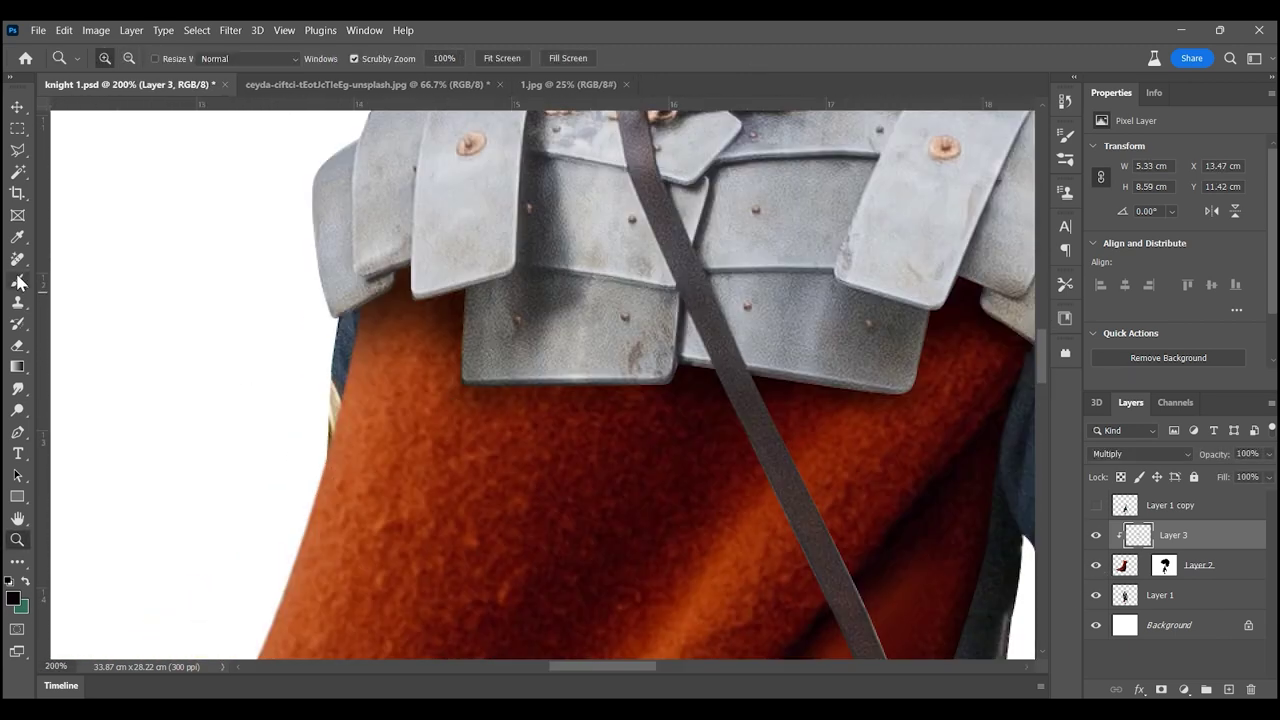
key("b")
left_click(17, 346)
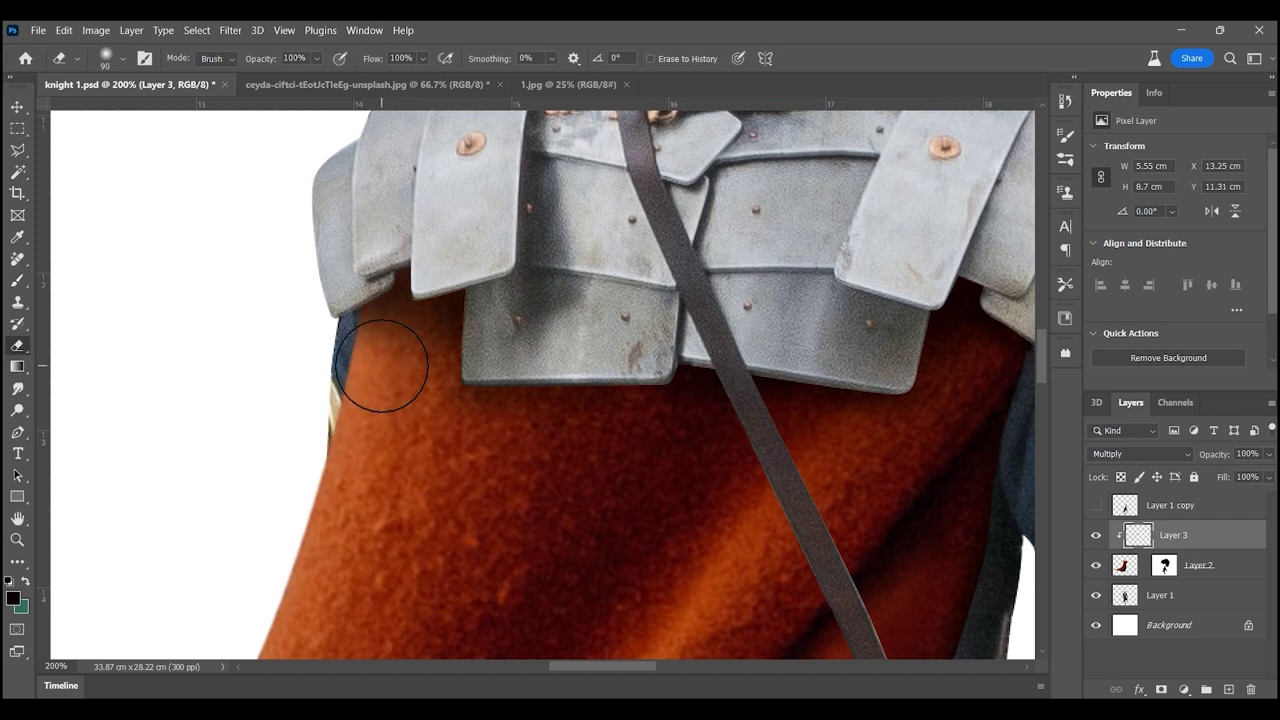
left_click_drag(337, 295, 423, 350)
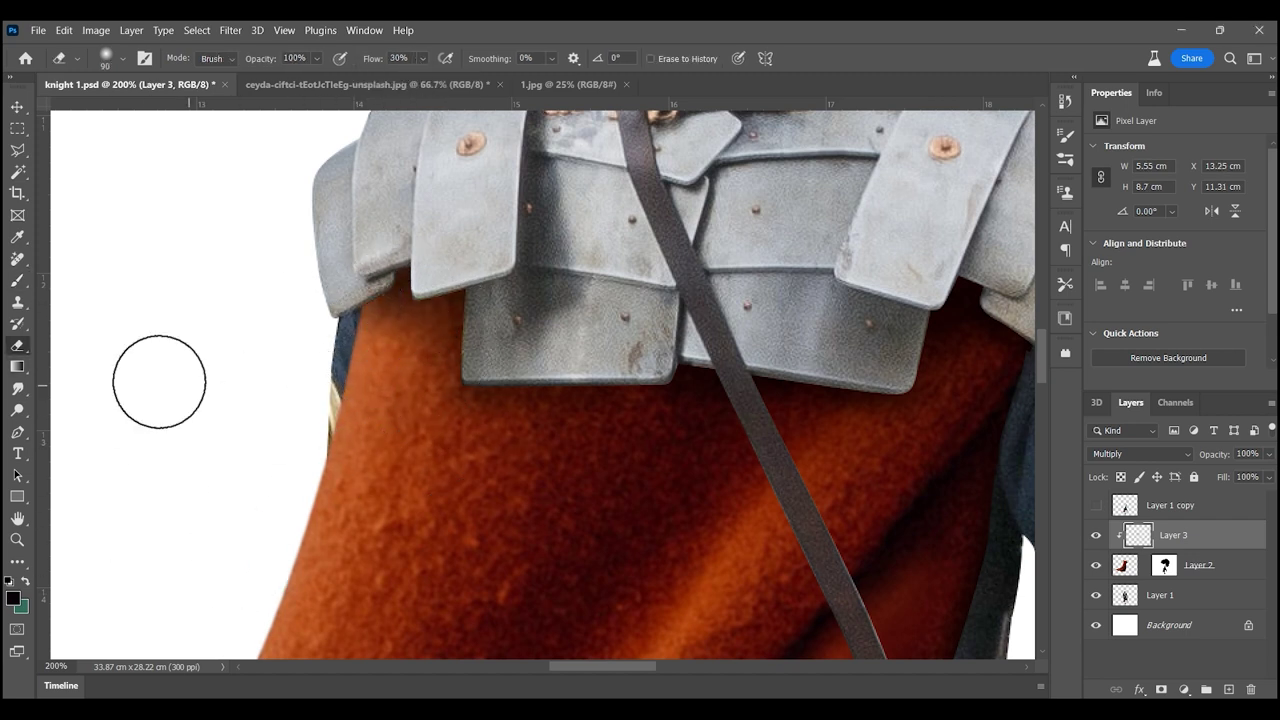
key("z")
scroll(644, 368, "down", 6)
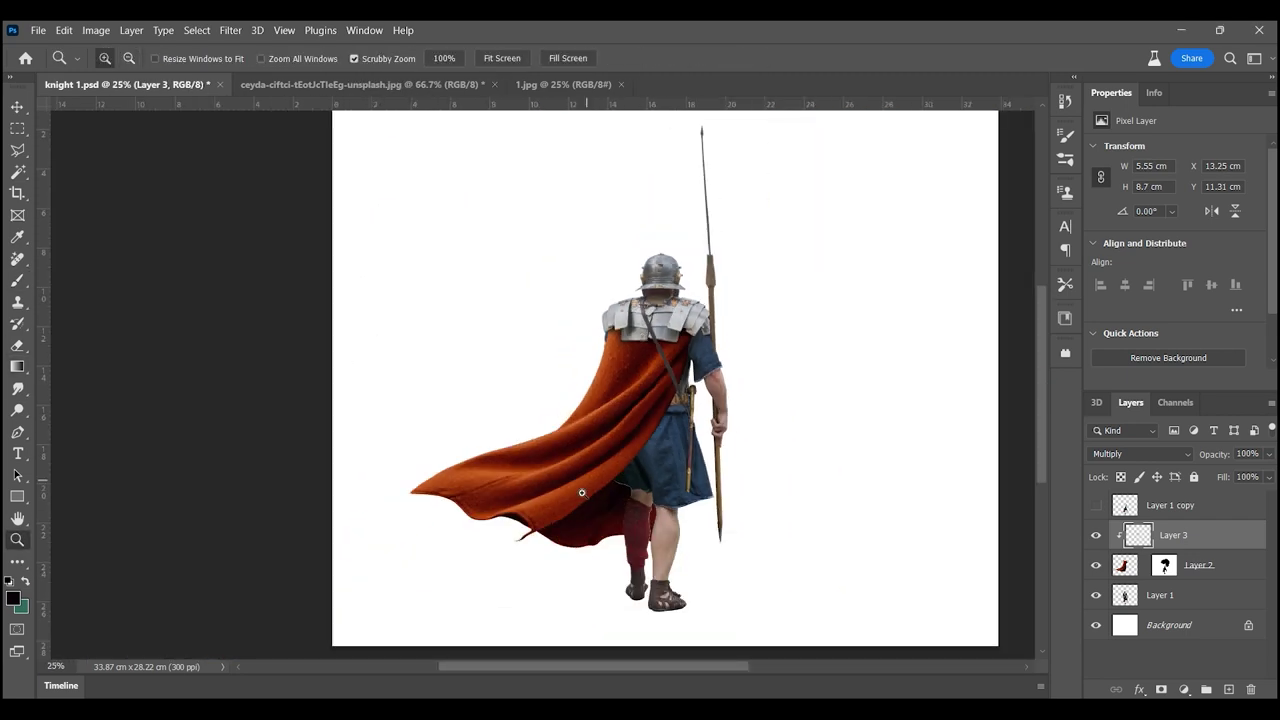
scroll(581, 492, "up", 4)
- Reshape the cape's pointed lower tip on Layer 2 with Liquify and apply it
key("alt+[")
key("alt+t")
key("Escape")
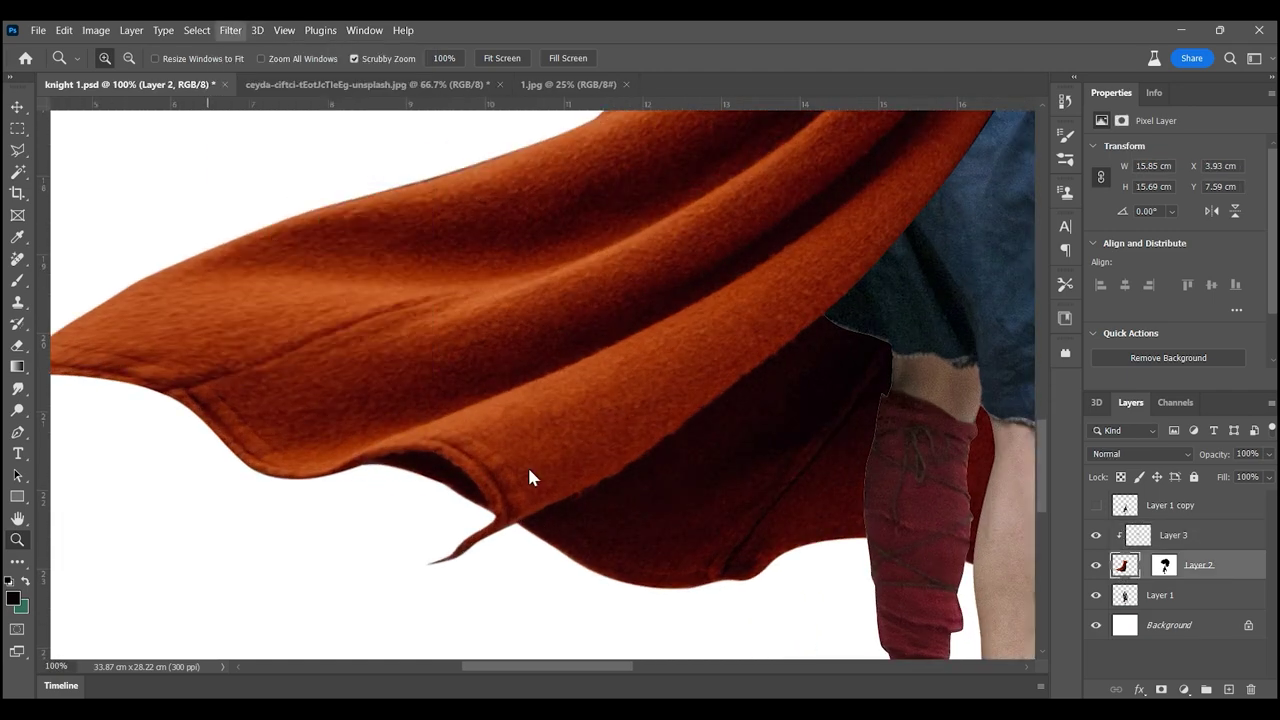
key("ctrl+shift+x")
scroll(493, 326, "up", 1)
scroll(493, 326, "up", 4)
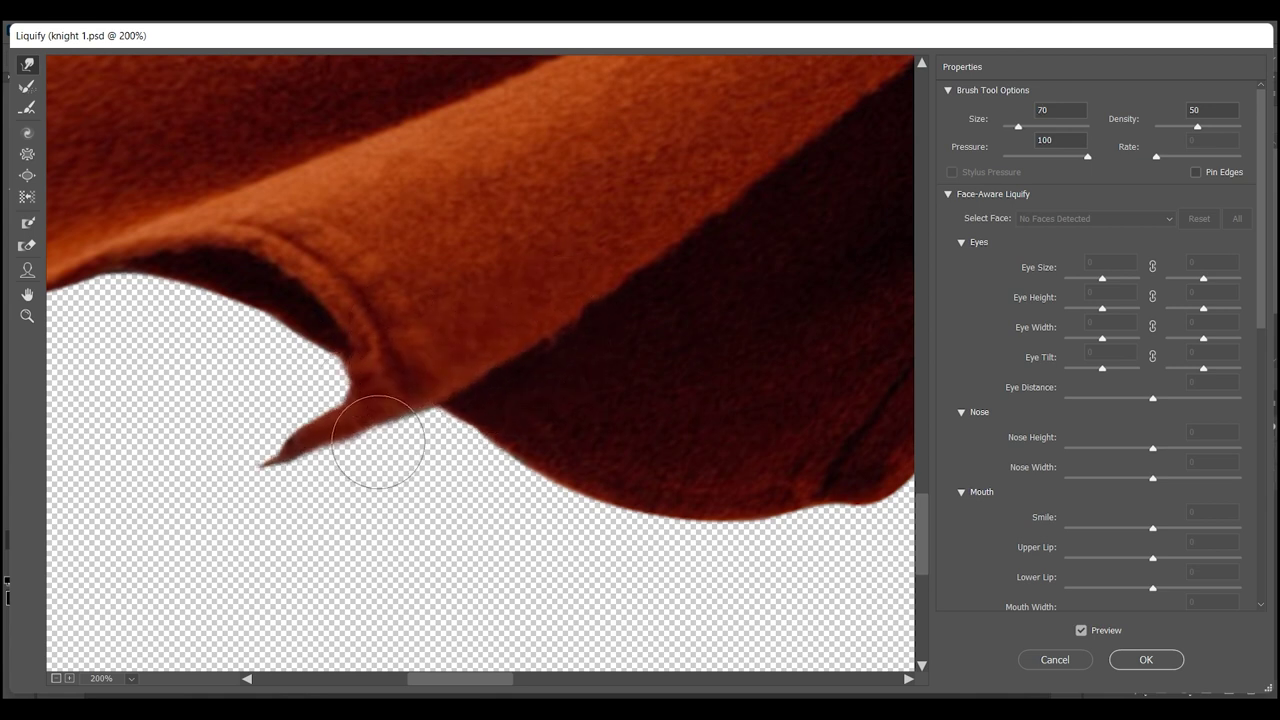
left_click(1130, 660)
- Scroll the Layers panel and select Layer 1 to add a new layer above it
scroll(571, 386, "down", 1)
scroll(546, 420, "up", 3)
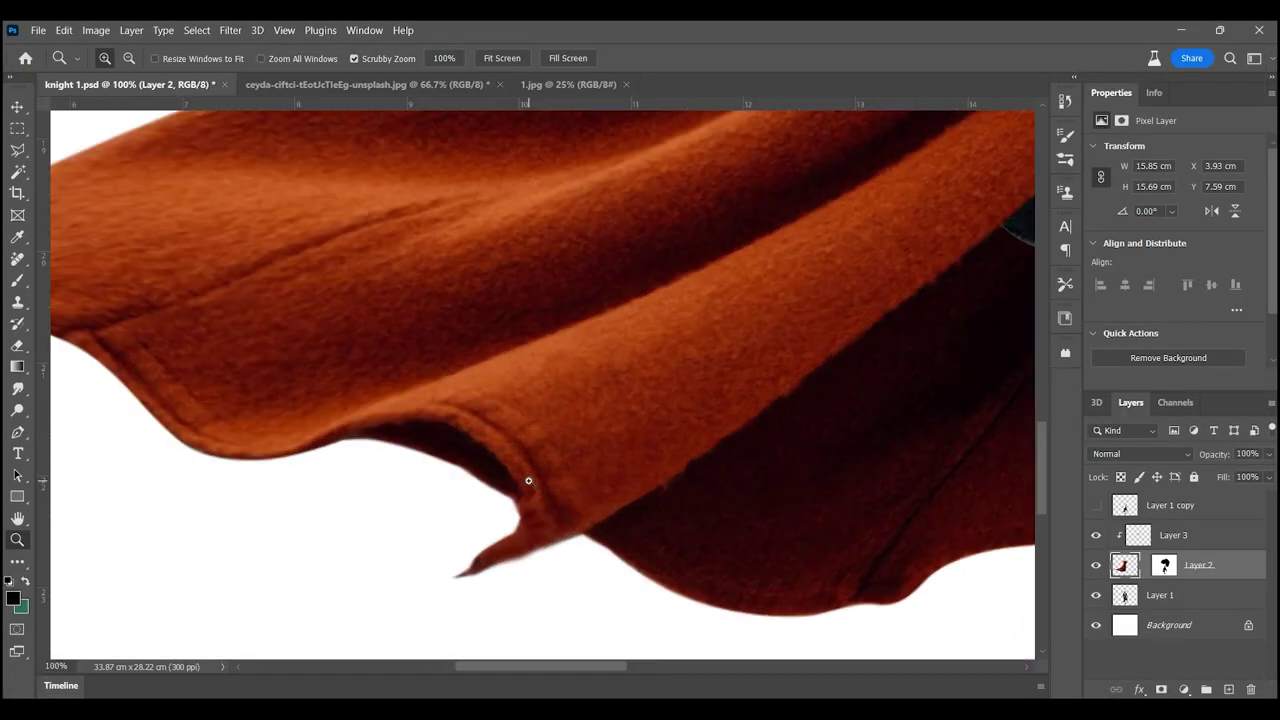
scroll(523, 486, "down", 1)
scroll(547, 480, "down", 3)
left_click(1150, 595)
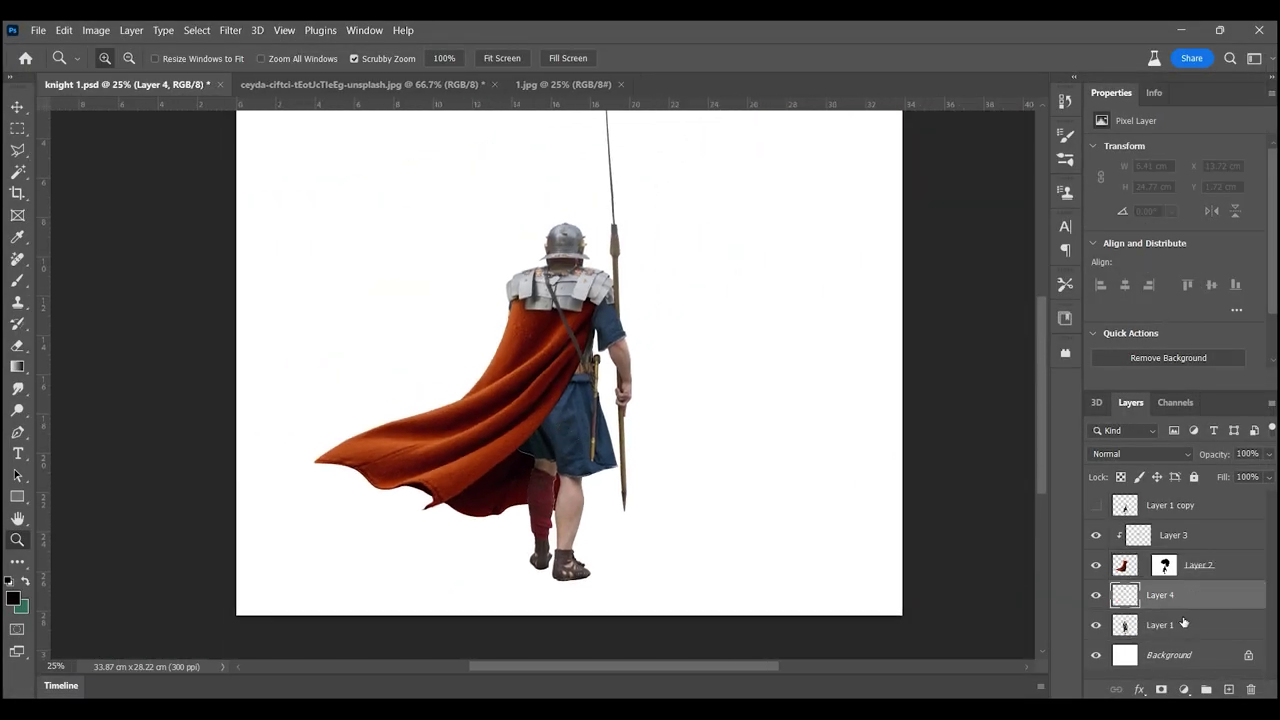
- Clip Layer 4 to the soldier layer and set its blend mode to Multiply
key("ctrl+alt+g")
scroll(580, 368, "up", 3)
scroll(580, 368, "up", 2)
key("b")
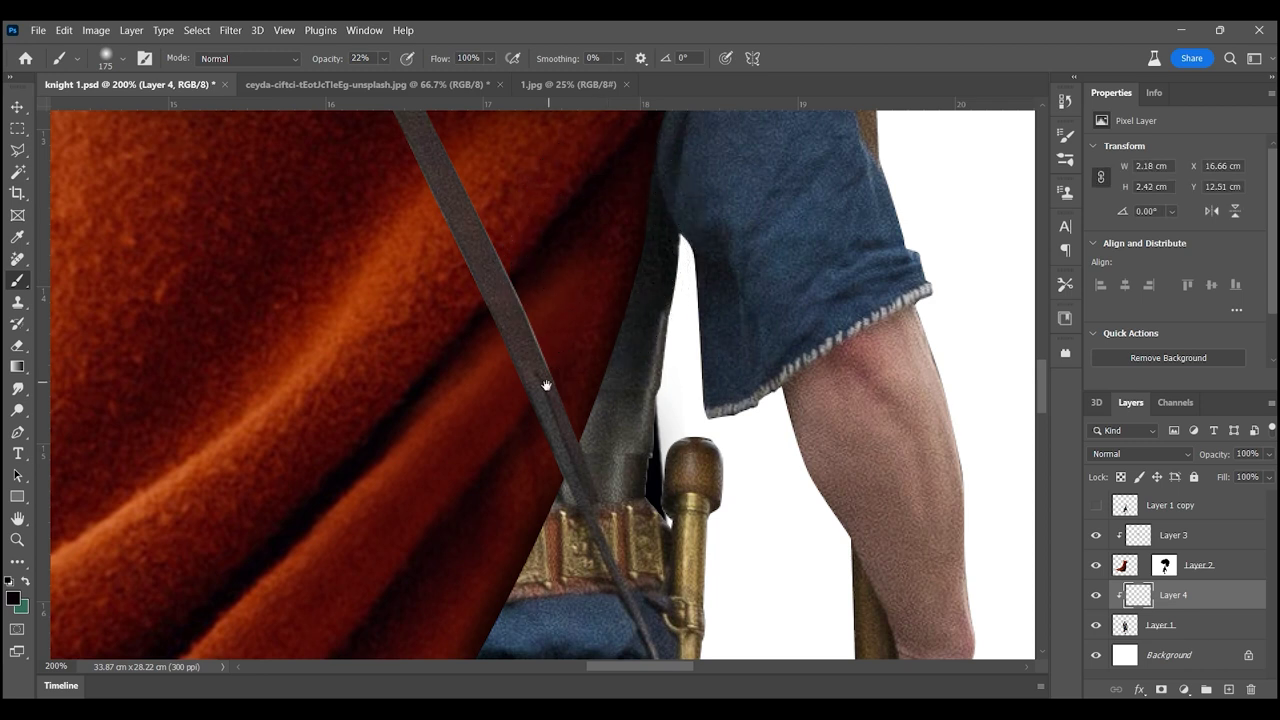
scroll(546, 385, "down", 1)
scroll(520, 466, "down", 2)
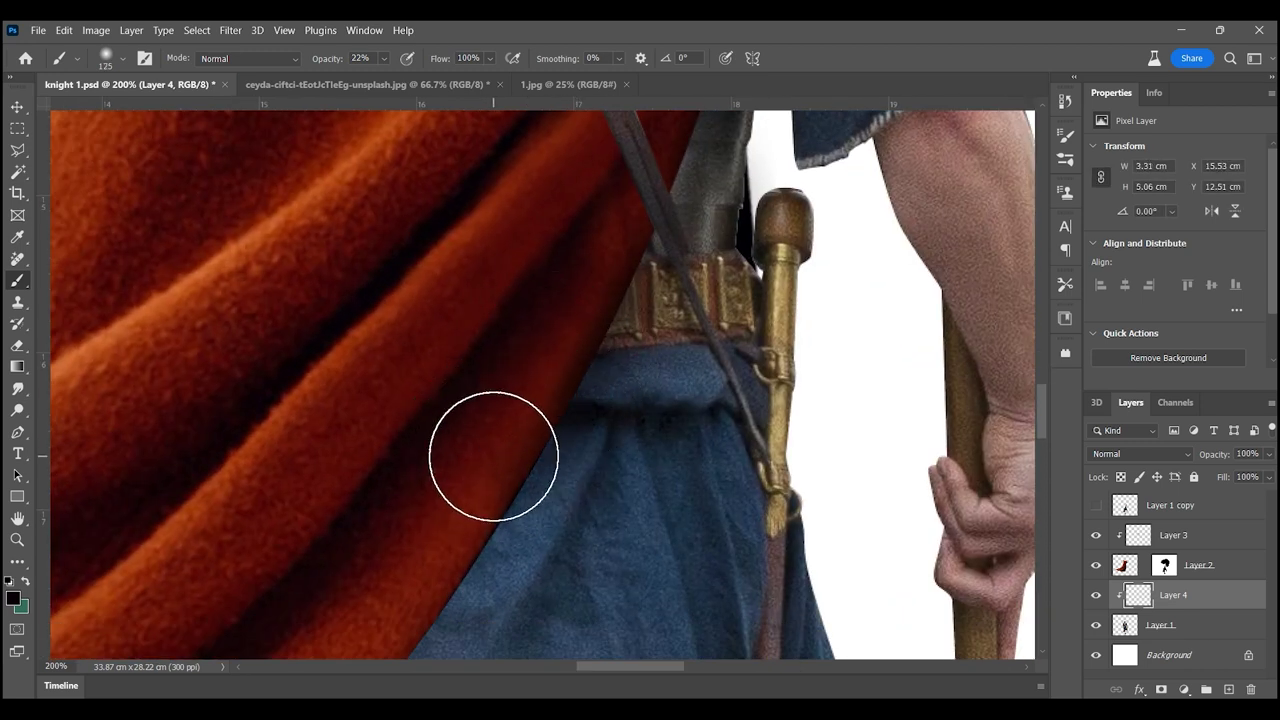
left_click(1140, 453)
left_click(1128, 340)
- Brush black shading at 22% down the blue tunic just below the cape's edge
scroll(540, 371, "down", 5)
scroll(540, 371, "left", 3)
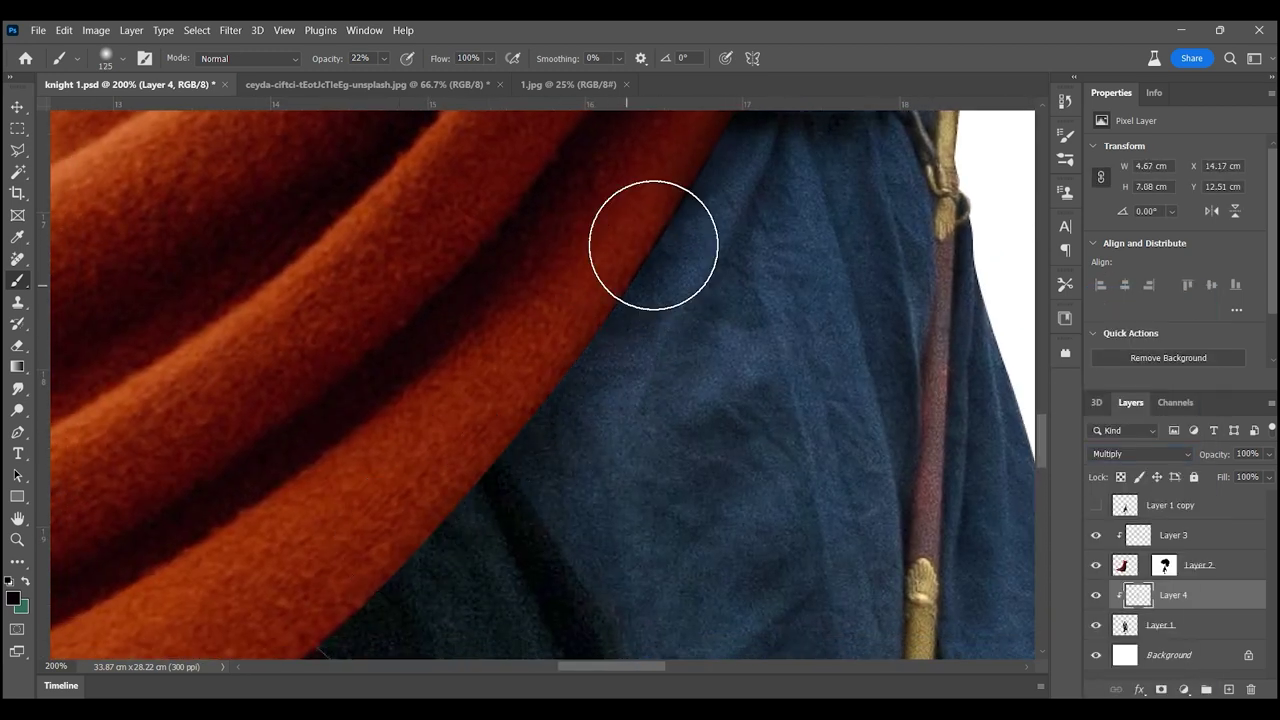
scroll(653, 245, "left", 3)
left_click_drag(653, 245, 550, 387)
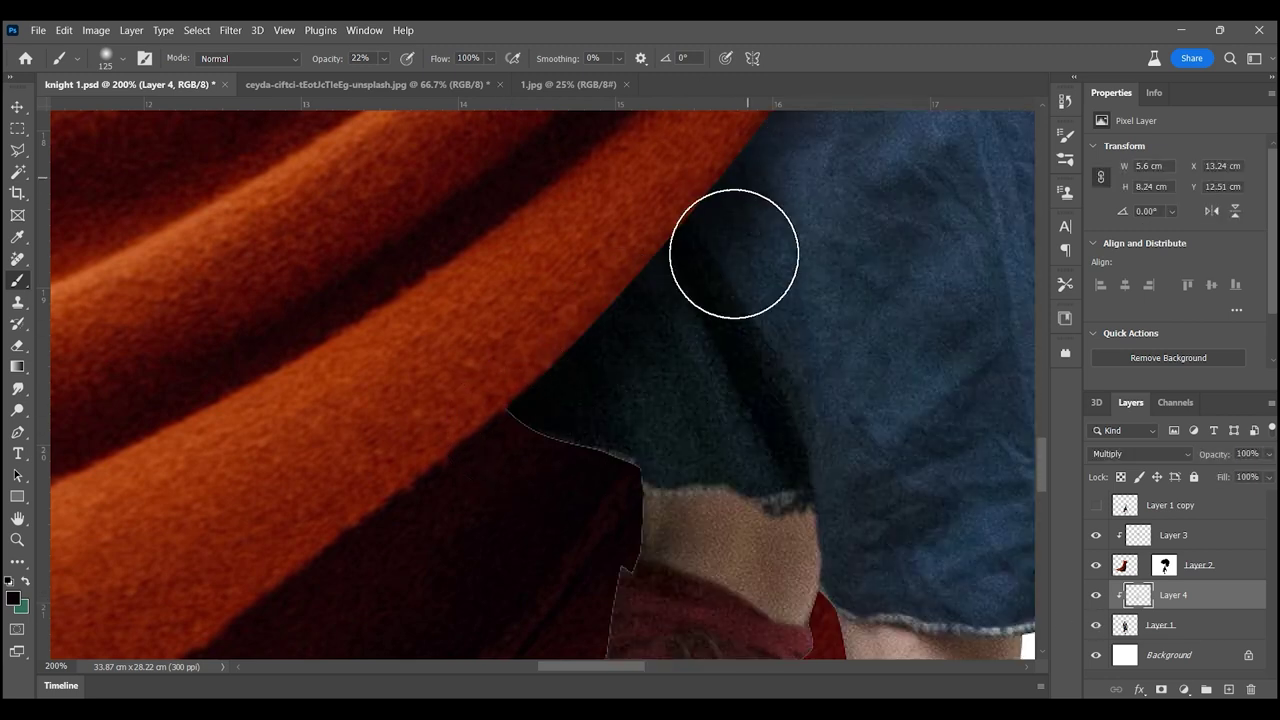
scroll(740, 160, "right", 3)
left_click_drag(635, 160, 484, 444)
key("ctrl+0")
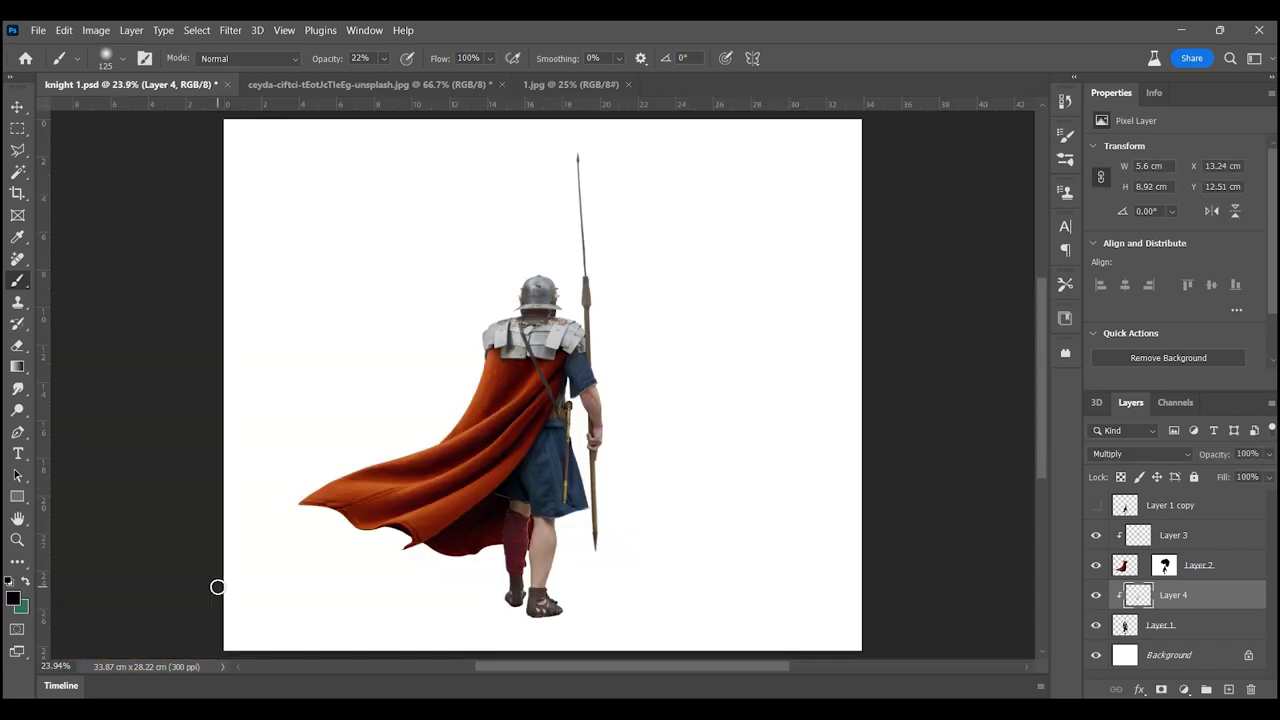
key("z")
left_click_drag(515, 535, 600, 535)
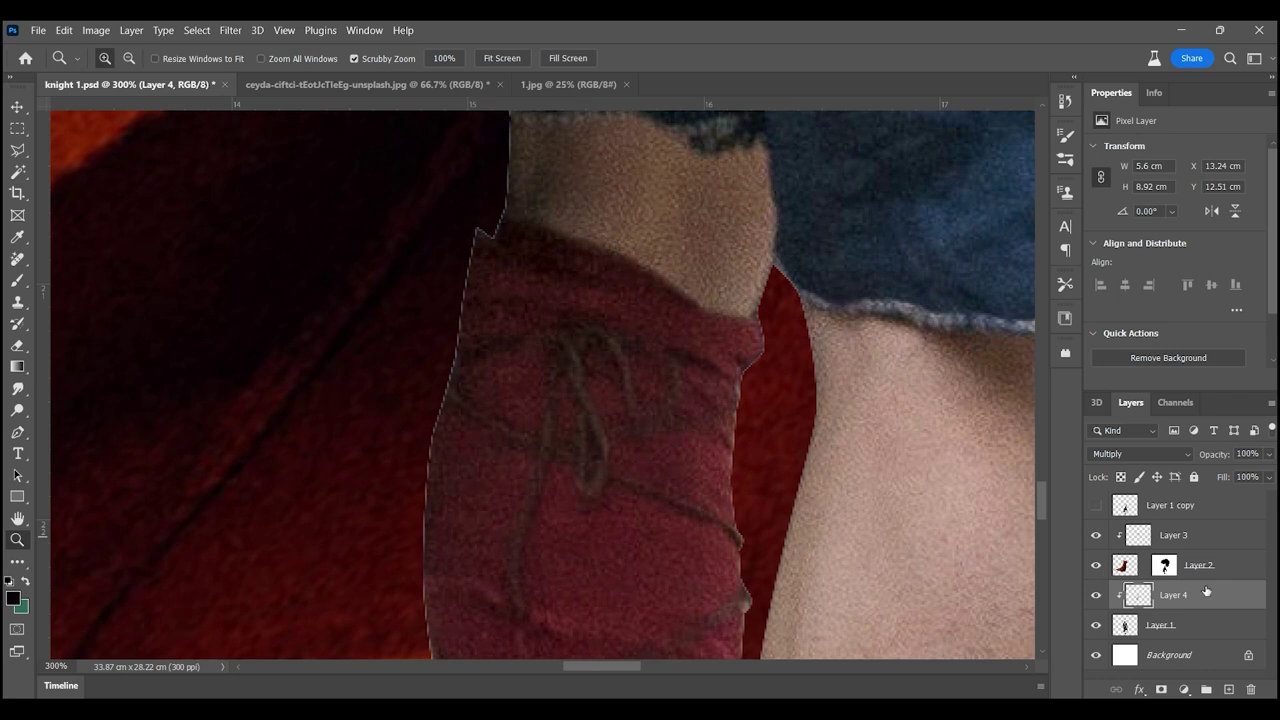
- Paint white on Layer 2's mask with a 4 px brush along the red sock edge
left_click(1164, 565)
key("ctrl+plus")
key("ctrl+plus")
key("b")
left_click_drag(449, 209, 443, 376)
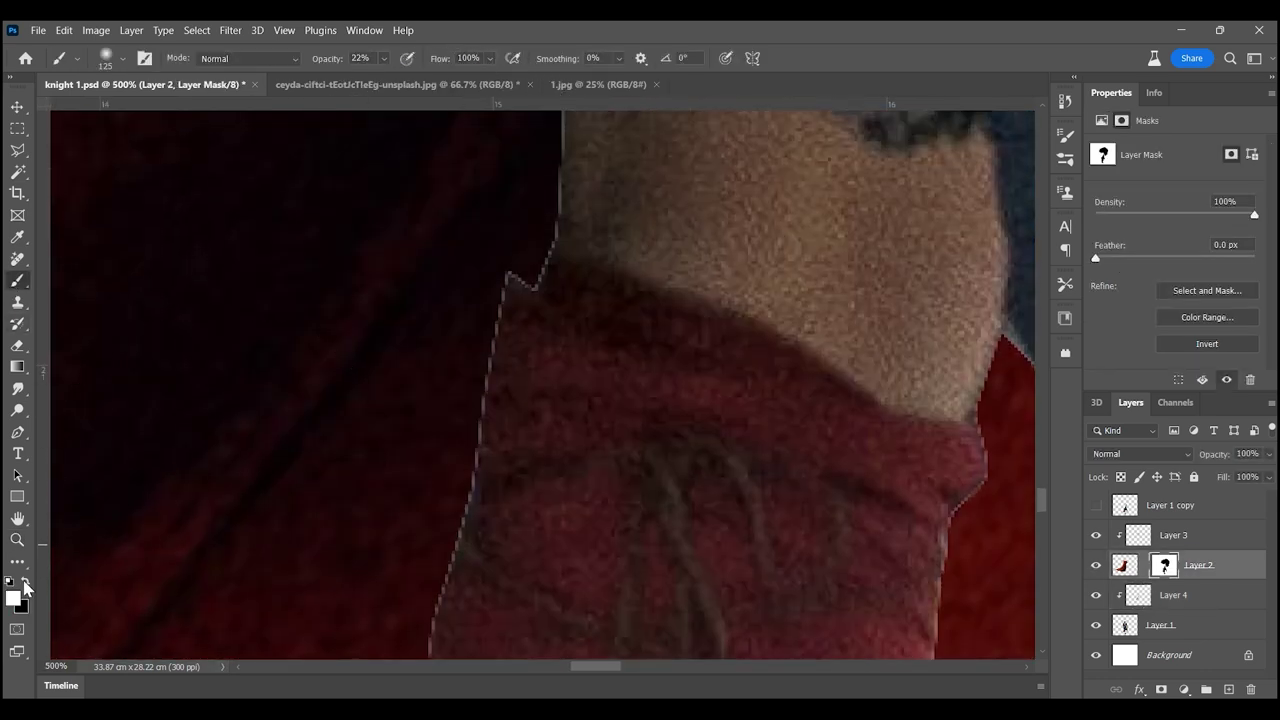
key("bracketleft")
key("bracketleft")
key("bracketleft")
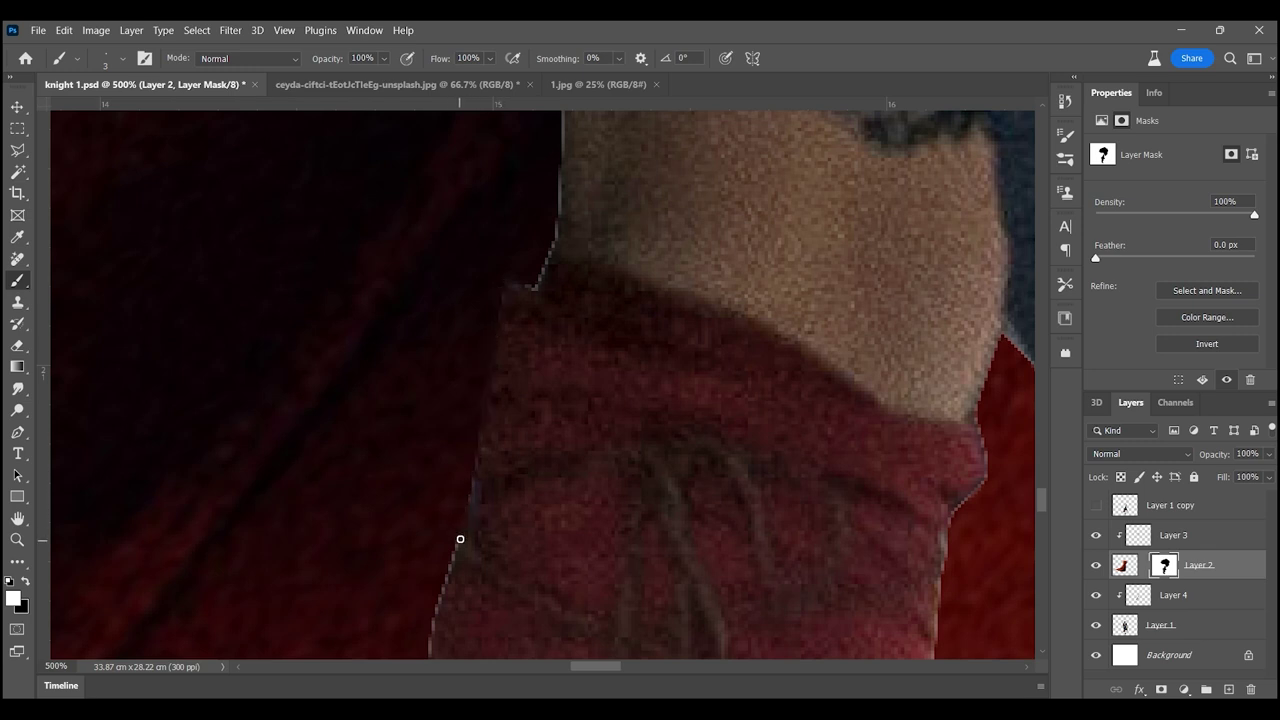
scroll(460, 539, "down", 2)
scroll(537, 543, "up", 4)
left_click_drag(537, 413, 540, 258)
scroll(544, 342, "up", 3)
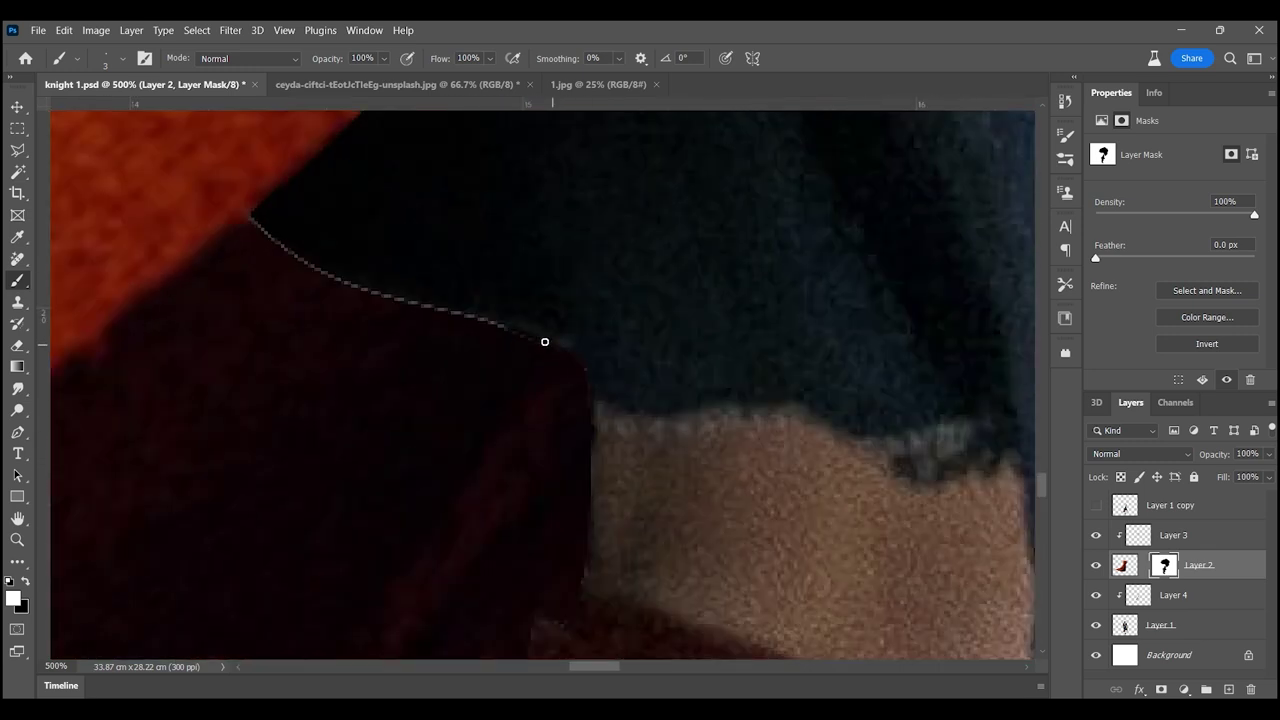
key("z")
scroll(600, 330, "down", 6)
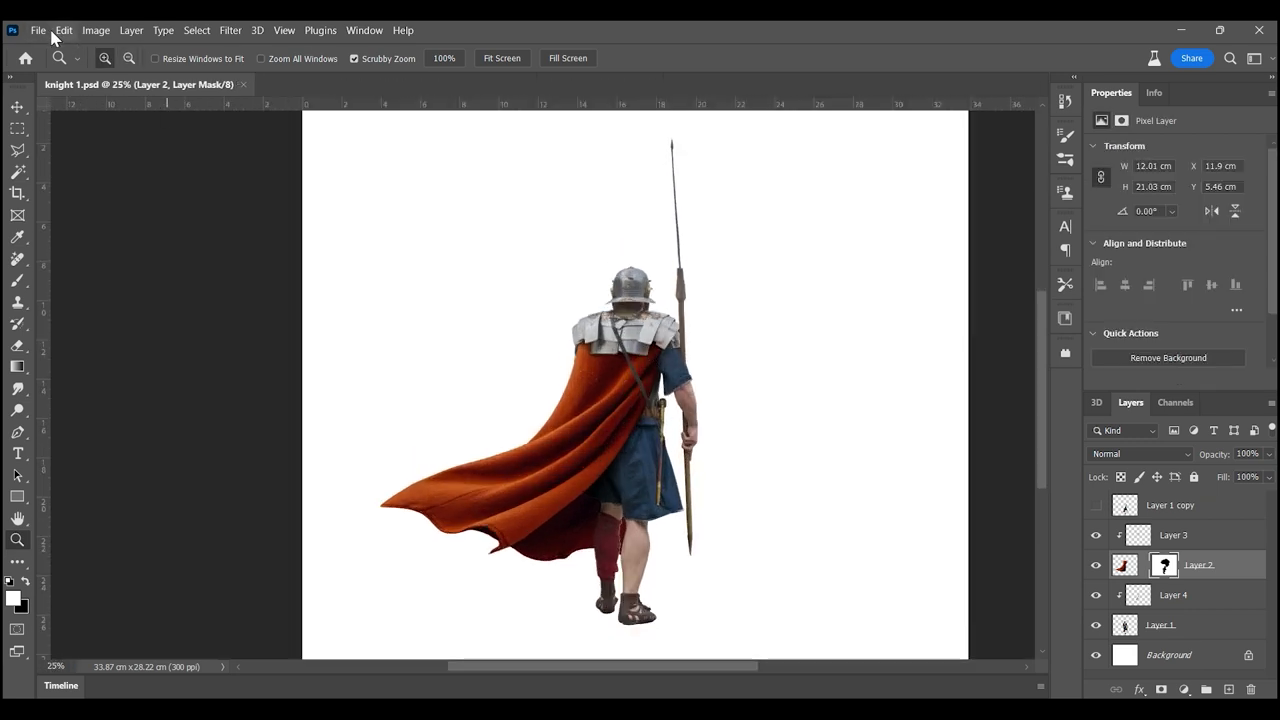
- Open the gioele-fazzeri photo as a new document and zoom in on the soldier's arm
left_click(38, 30)
left_click(70, 64)
double_click(476, 180)
left_click(709, 272)
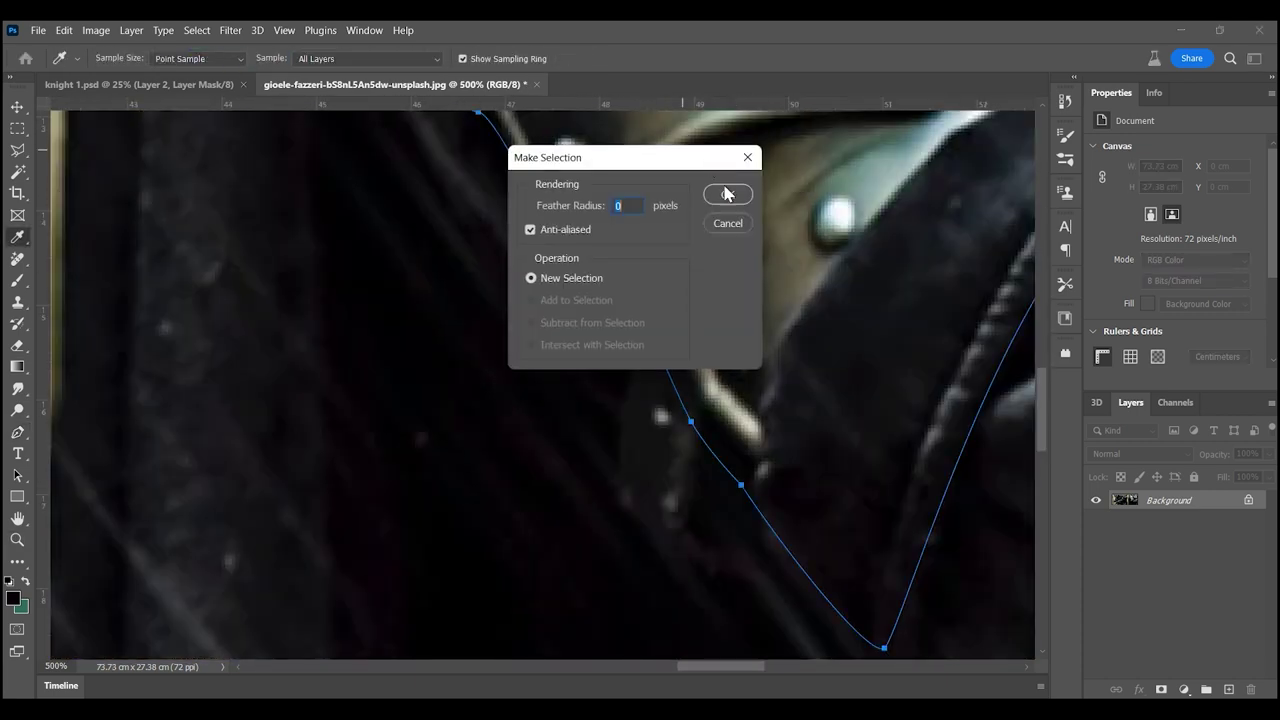
left_click(137, 84)
key("z")
left_click(880, 388)
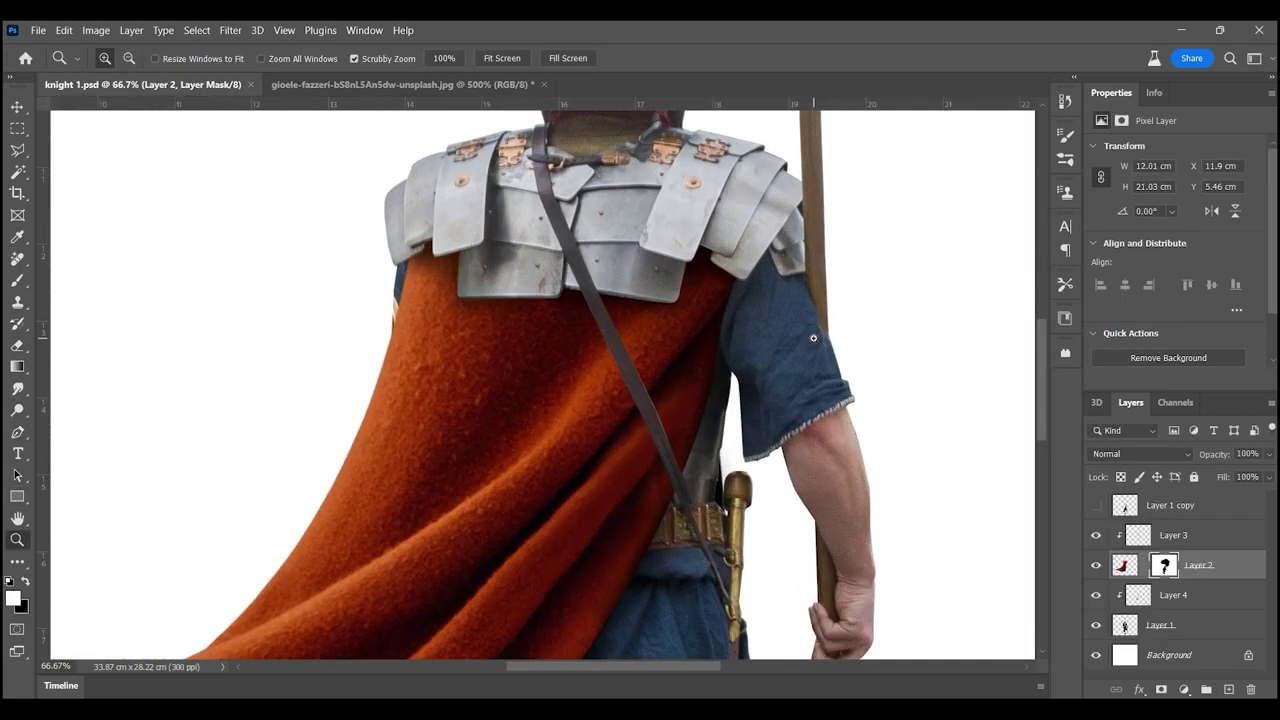
- Paste the armour as Layer 5 and scale it down onto the upper arm
key("ctrl+v")
key("ctrl+t")
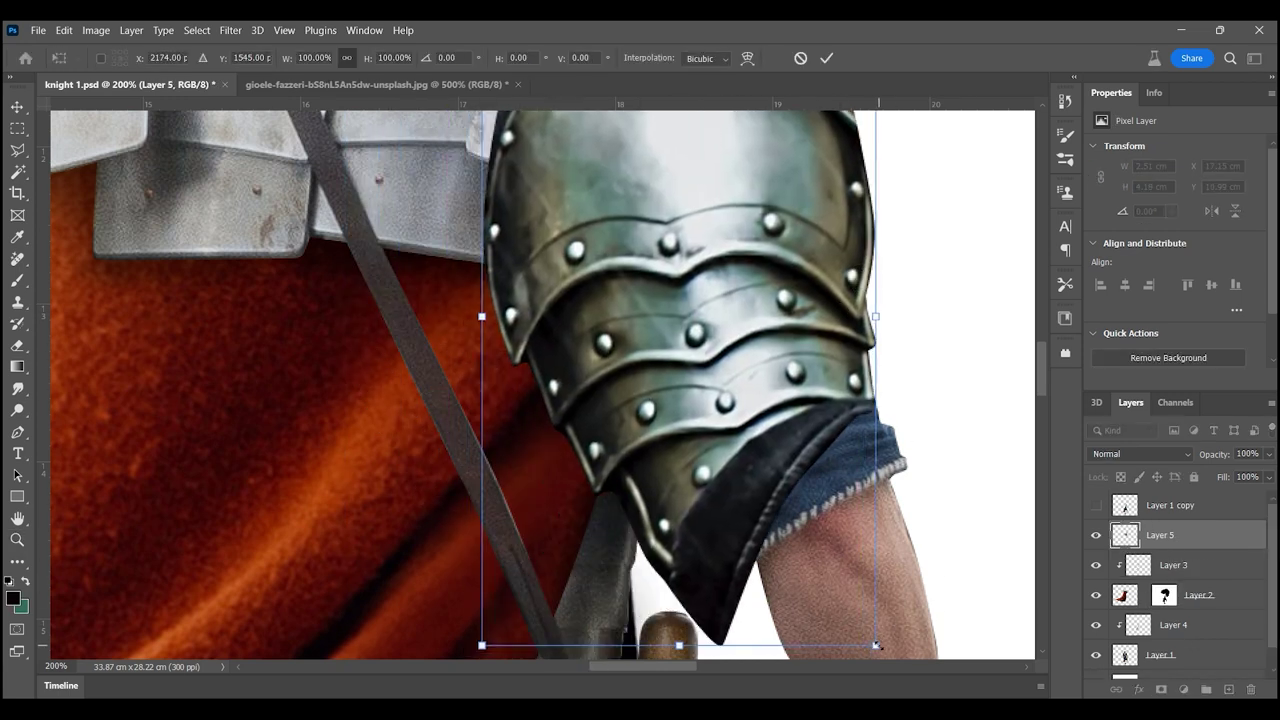
left_click_drag(711, 382, 855, 533)
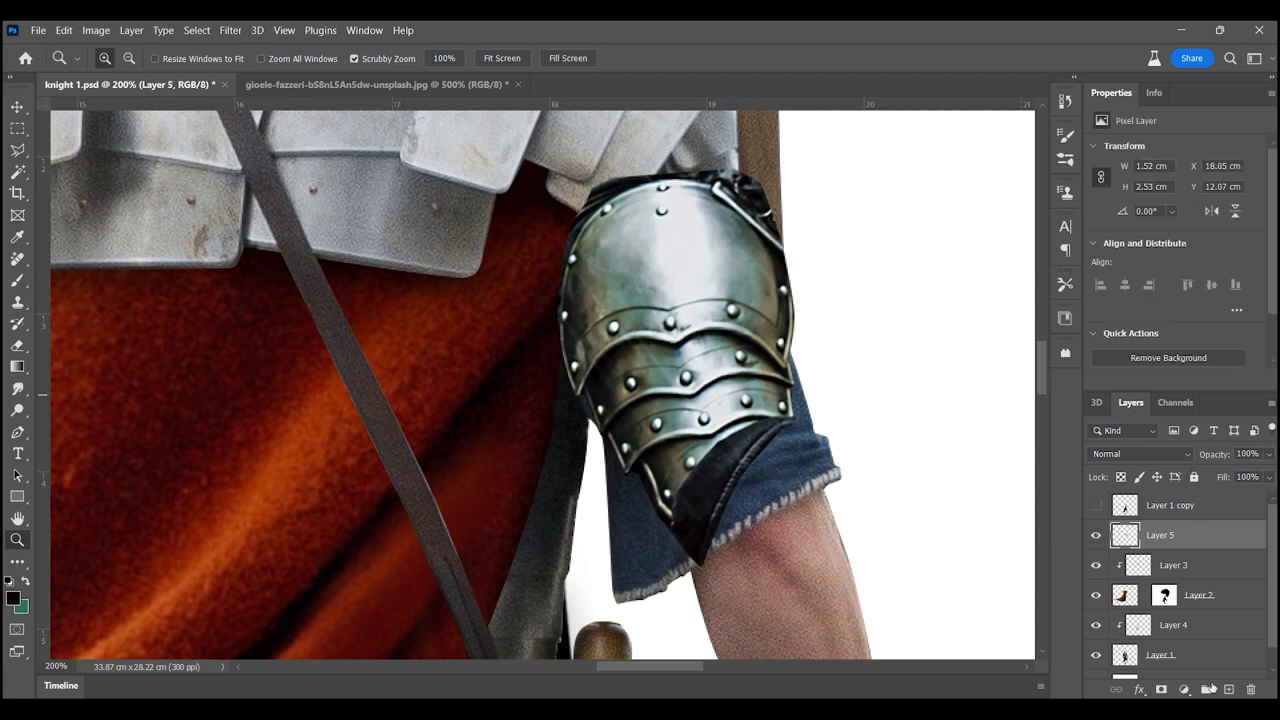
left_click(1098, 537)
- Trace a pen path along the shoulder-plate edge above the arm armour
key("p")
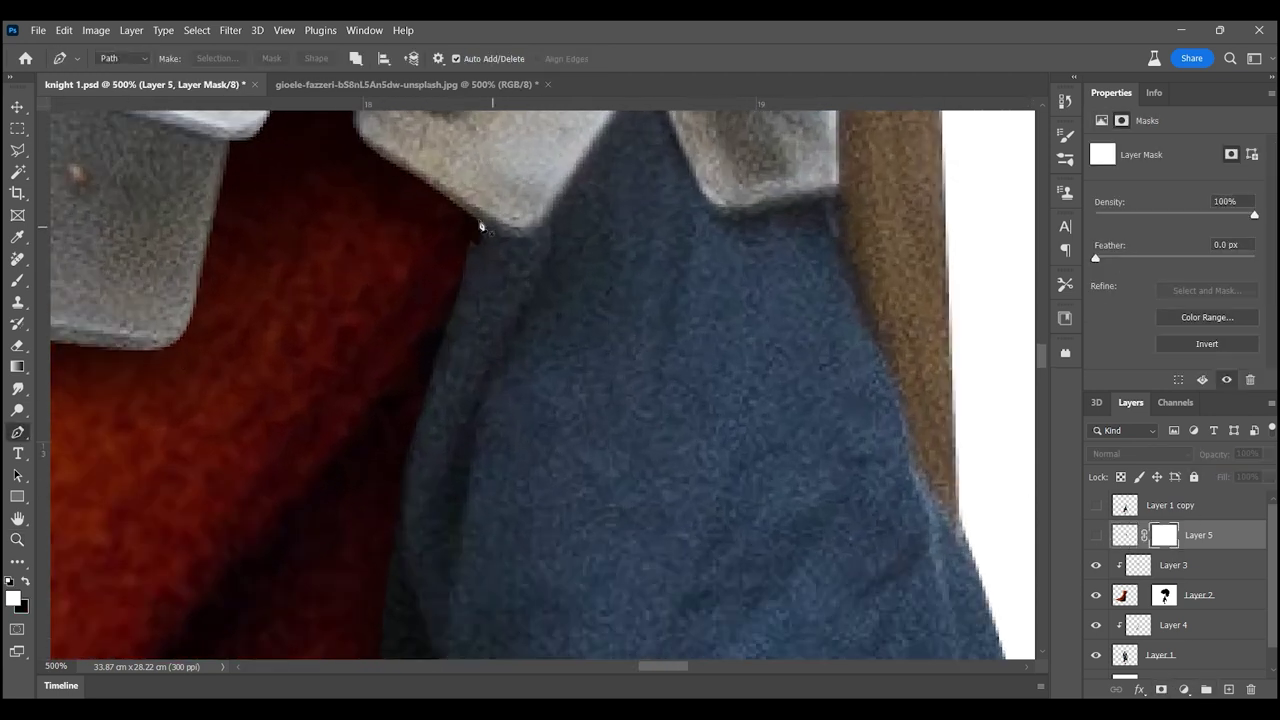
scroll(547, 218, "up", 5)
left_click(467, 372)
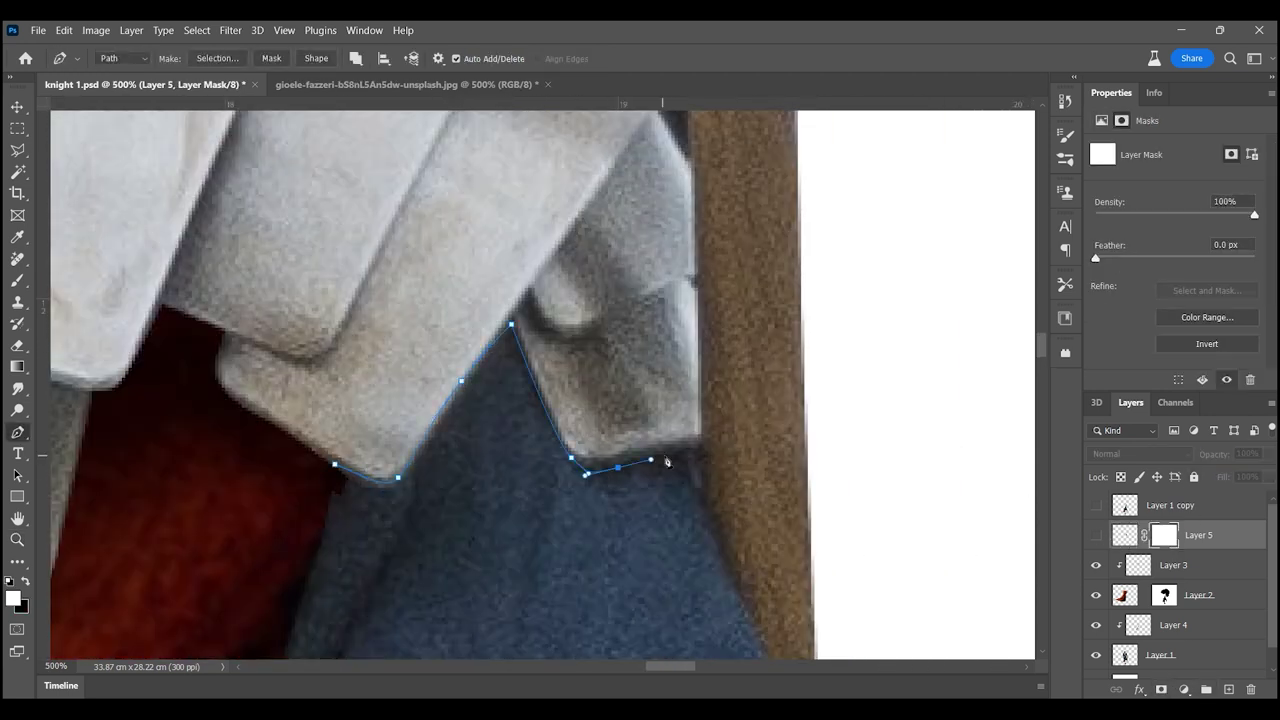
left_click(678, 455)
scroll(678, 455, "down", 5)
left_click(1097, 537)
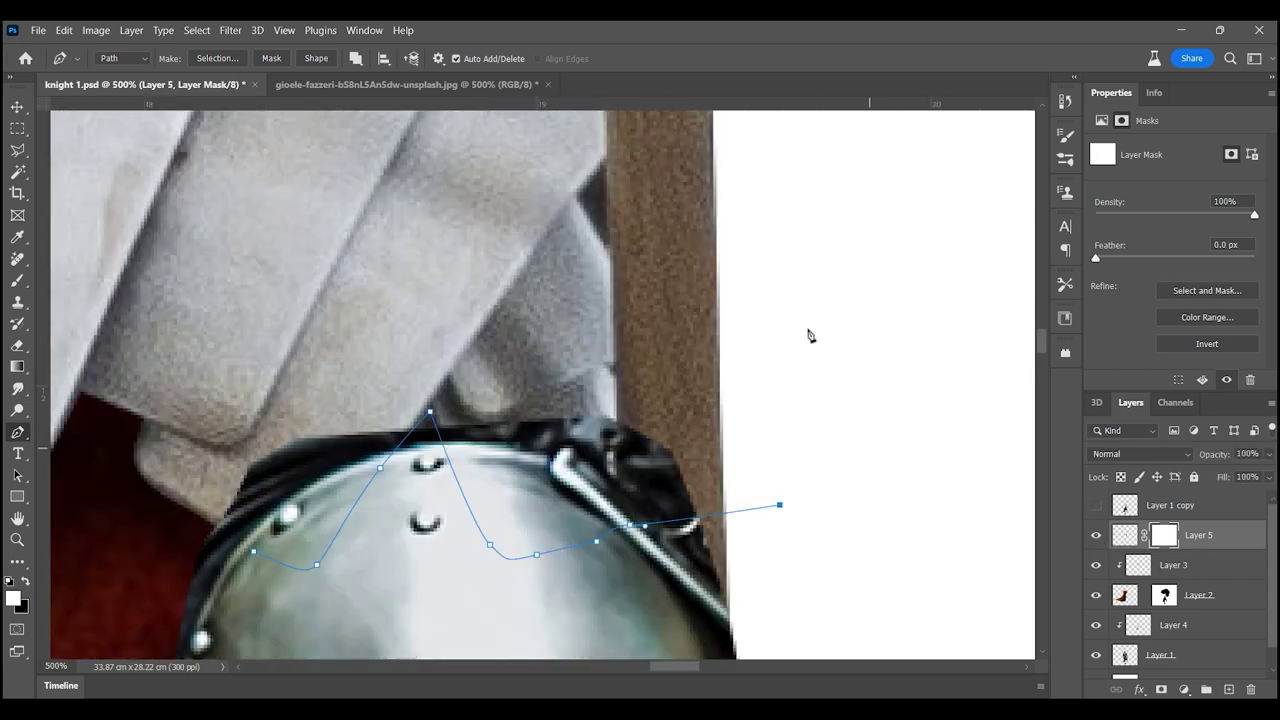
scroll(806, 419, "up", 3)
- Turn the path into a selection and mask the armour's top under the shoulder plates
right_click(640, 195)
left_click(659, 212)
key("Return")
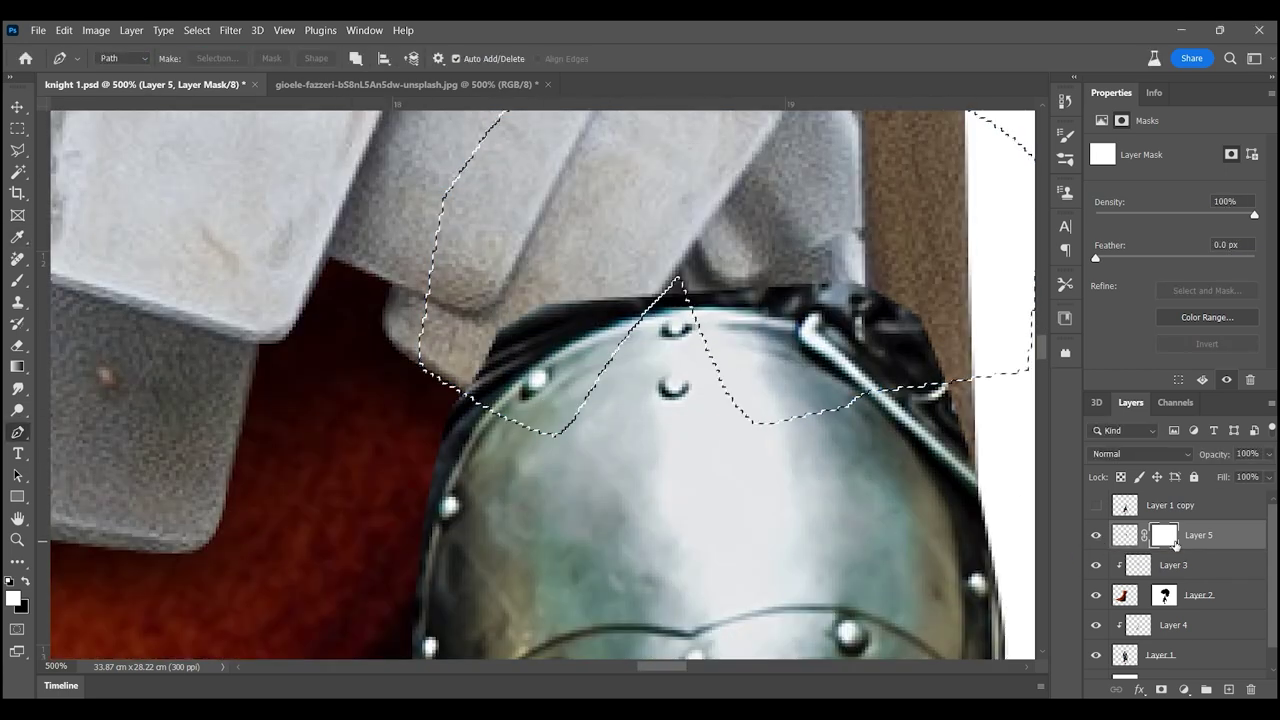
key("ctrl+0")
key("m")
key("z")
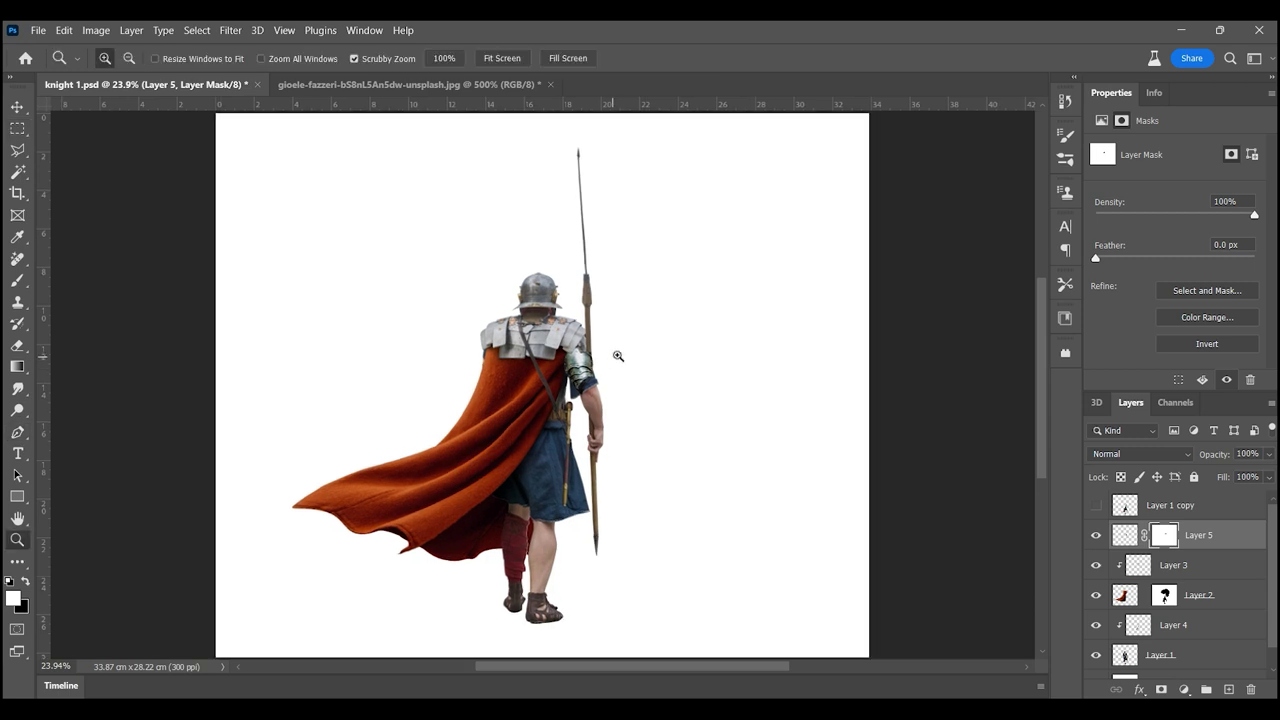
left_click(590, 360)
left_click(590, 360)
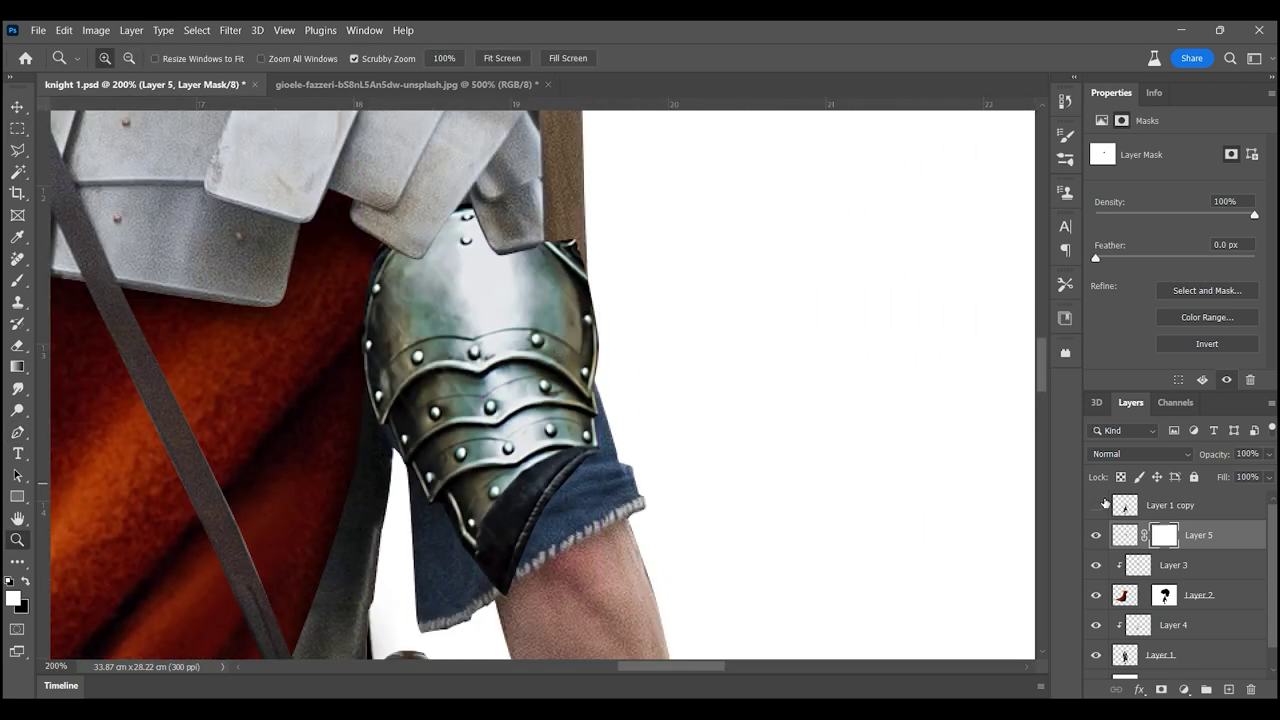
- Warp the Layer 5 armour so it bends around the upper arm
left_click(1124, 535)
mouse_move(502, 363)
left_mouse_down()
mouse_move(502, 340)
mouse_move(500, 362)
left_mouse_up()
key("ctrl+t")
left_click_drag(598, 178, 585, 180)
right_click(540, 334)
left_click(580, 460)
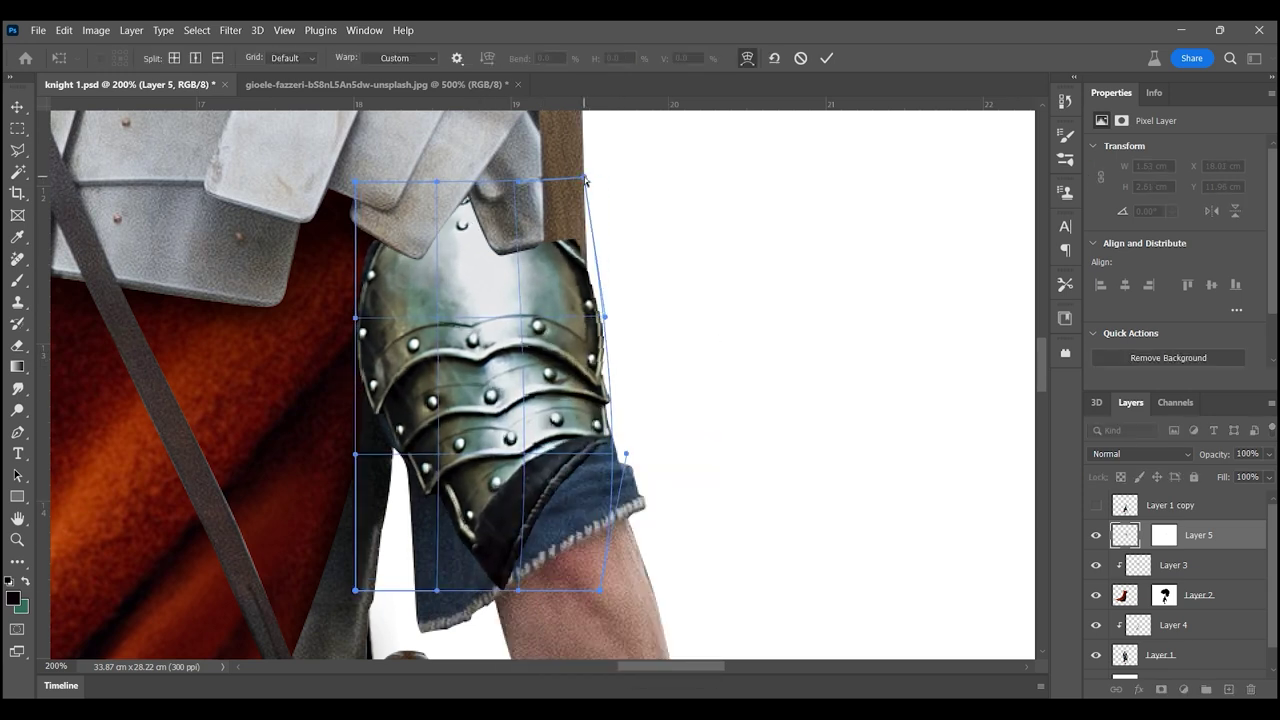
left_click_drag(376, 262, 387, 296)
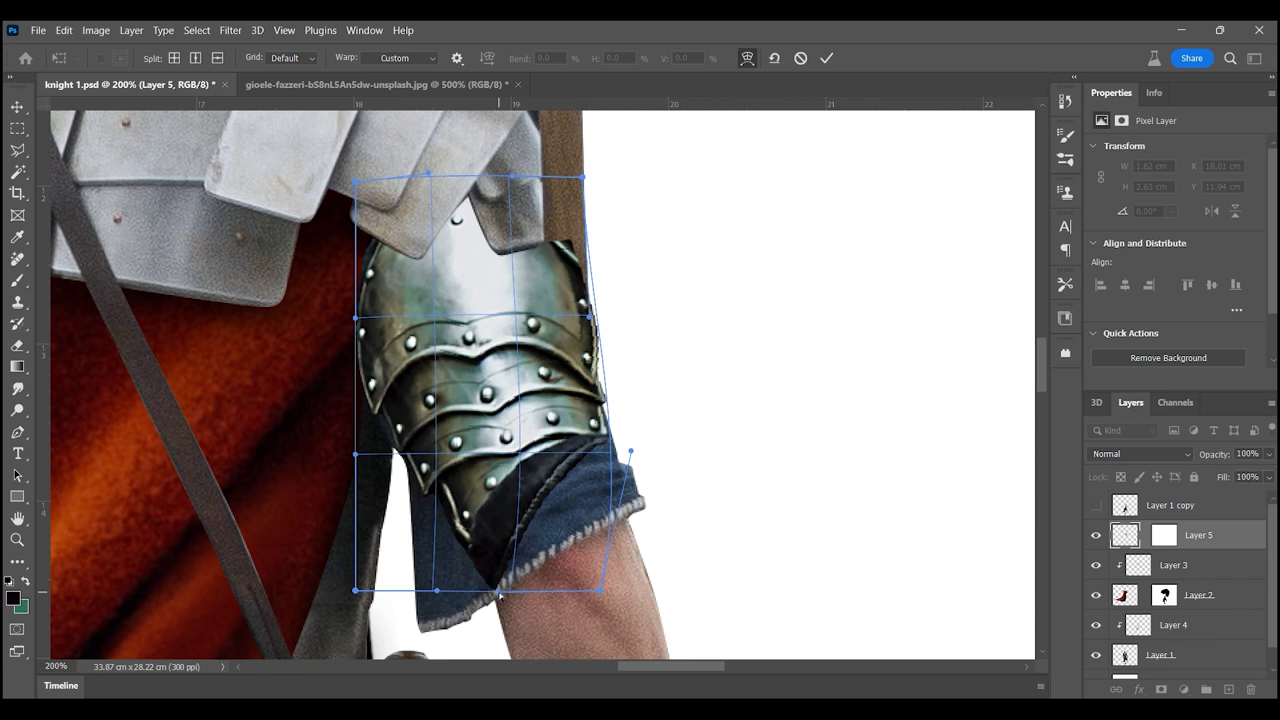
- Commit the warp, paint the armour mask black, and add a layer mask to Layer 1
key("Return")
left_click(1164, 535)
key("b")
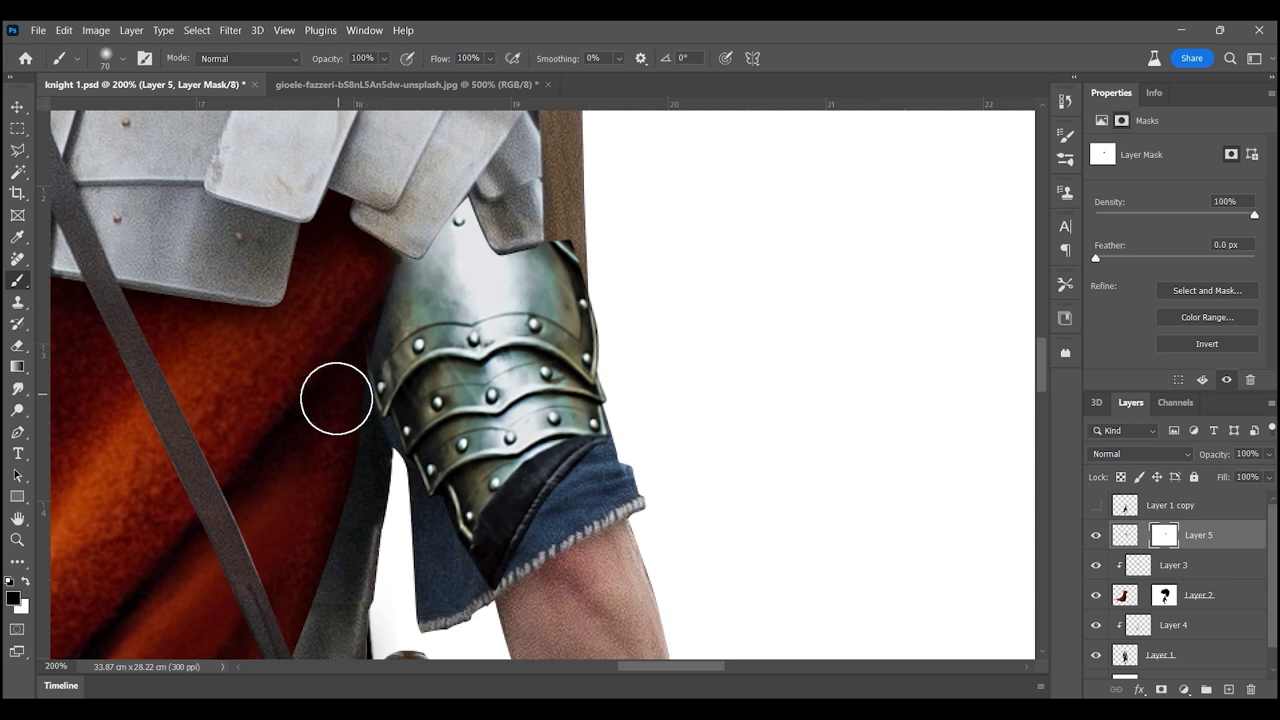
left_click_drag(522, 529, 513, 443)
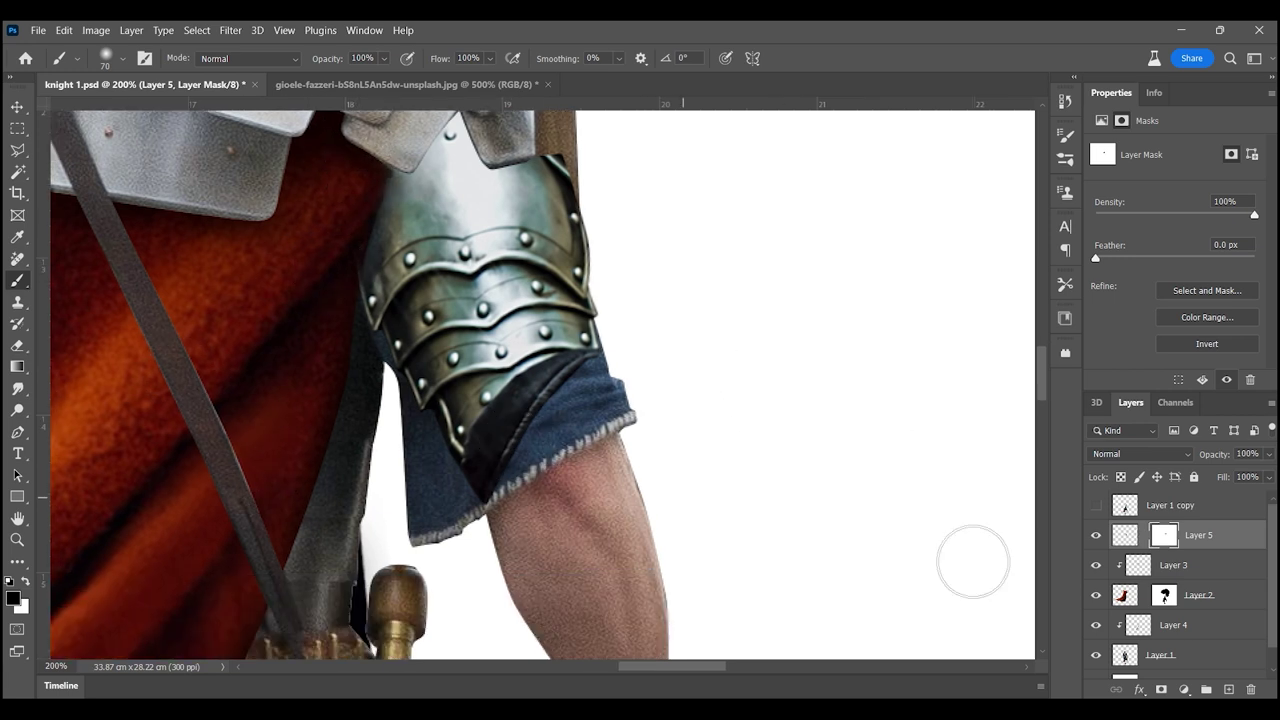
left_click(1124, 595)
left_click(1167, 655)
left_click(1161, 689)
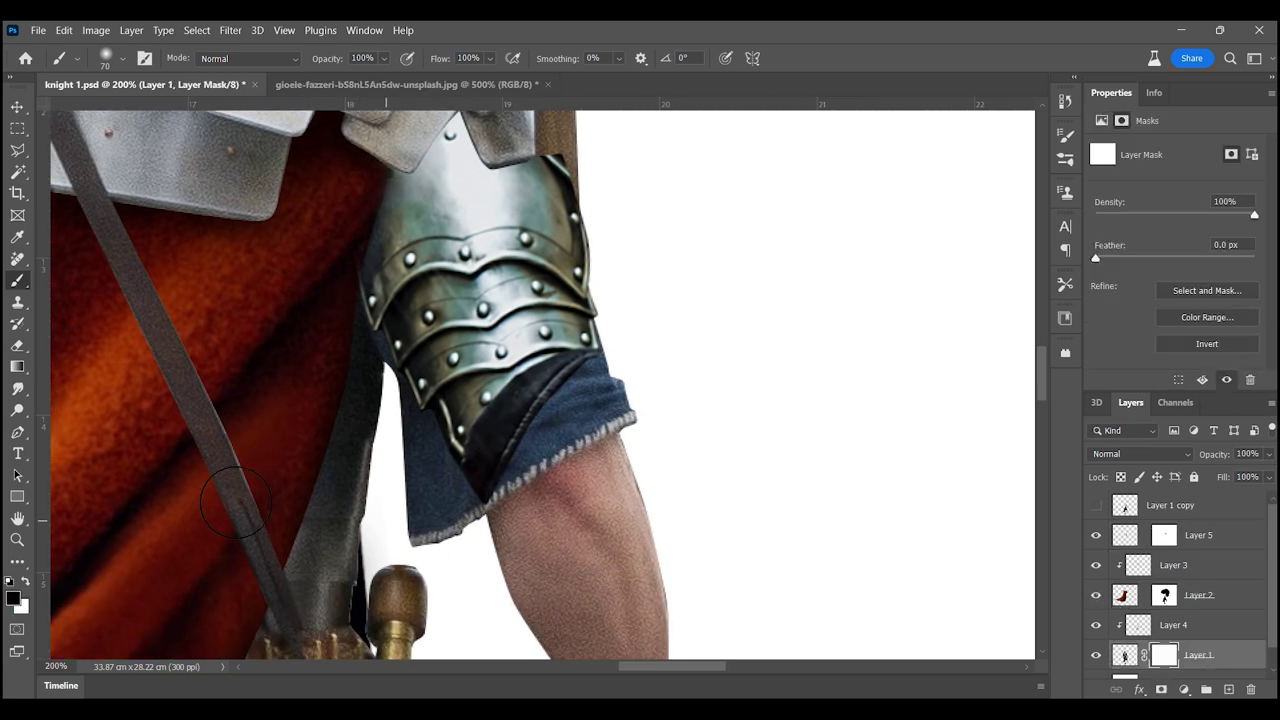
- Pen-trace the leftover blue sleeve and mask it out in Layer 1's mask
left_click(18, 432)
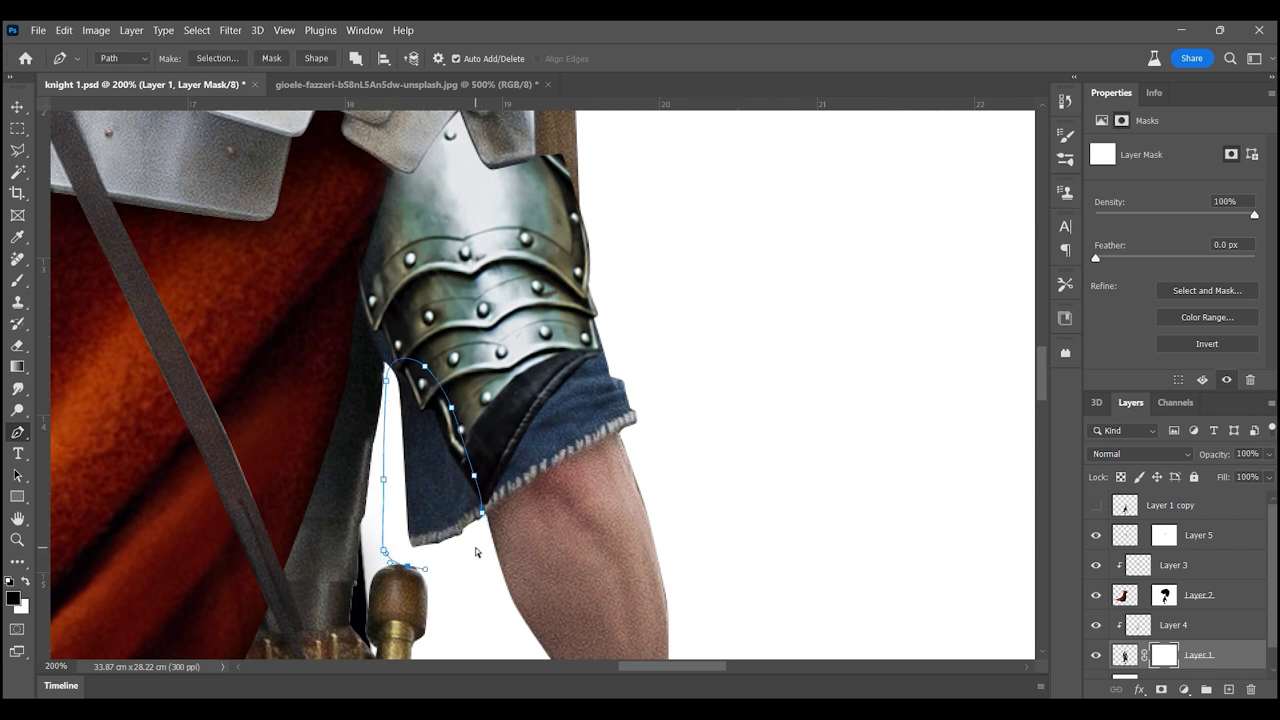
left_click(217, 58)
key("Return")
key("m")
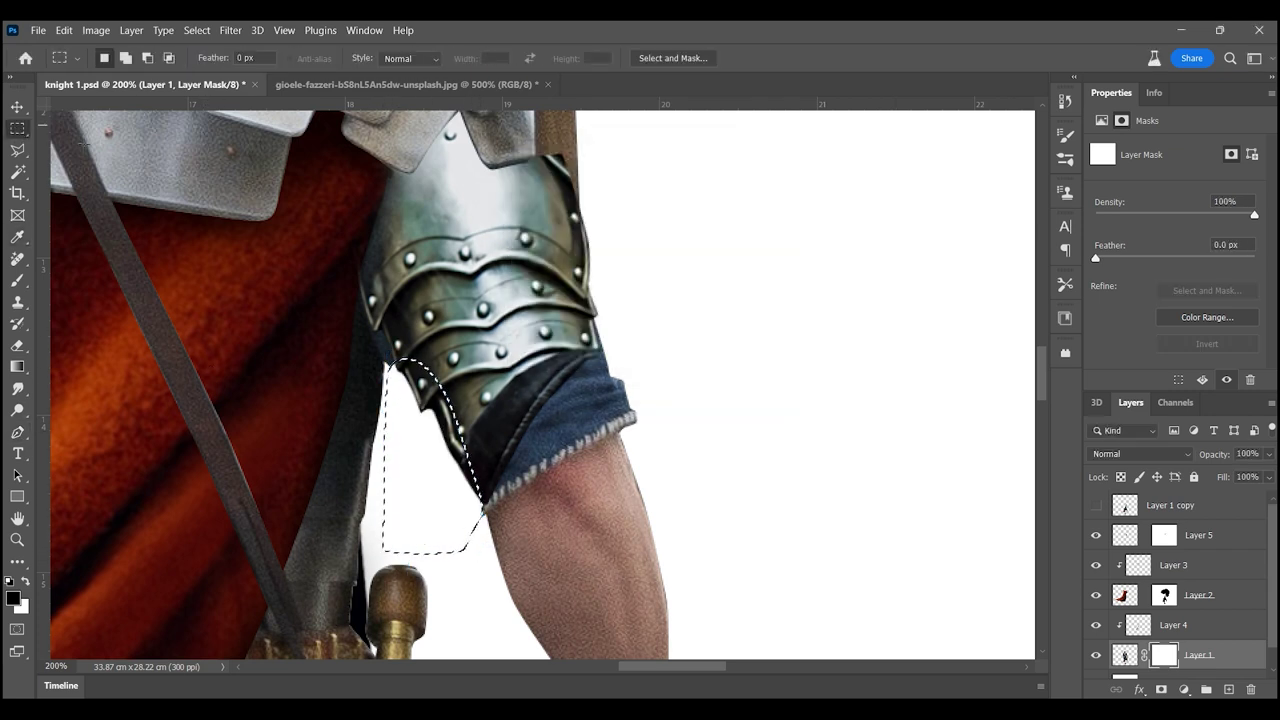
scroll(500, 400, "up", 2)
- Trace the armour's right edge into a selection and select Layer 5 to trim it
left_click(18, 434)
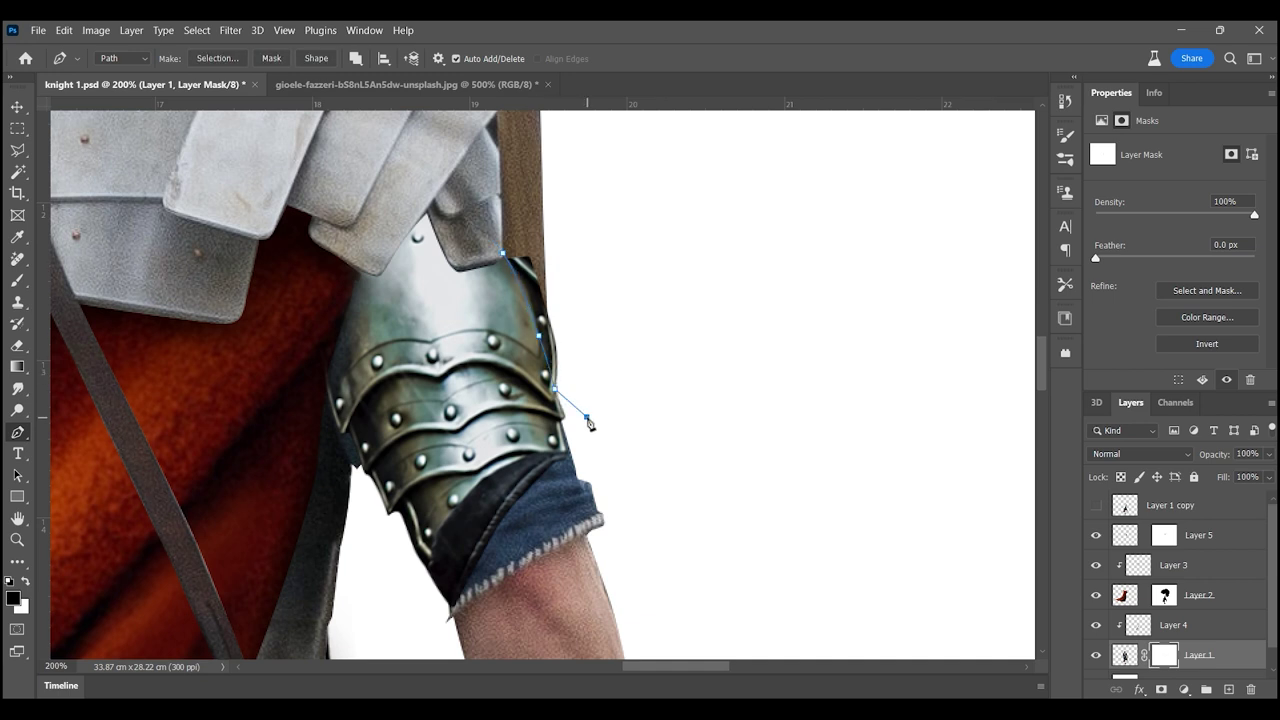
left_click(217, 58)
key("Return")
key("v")
left_click(448, 368)
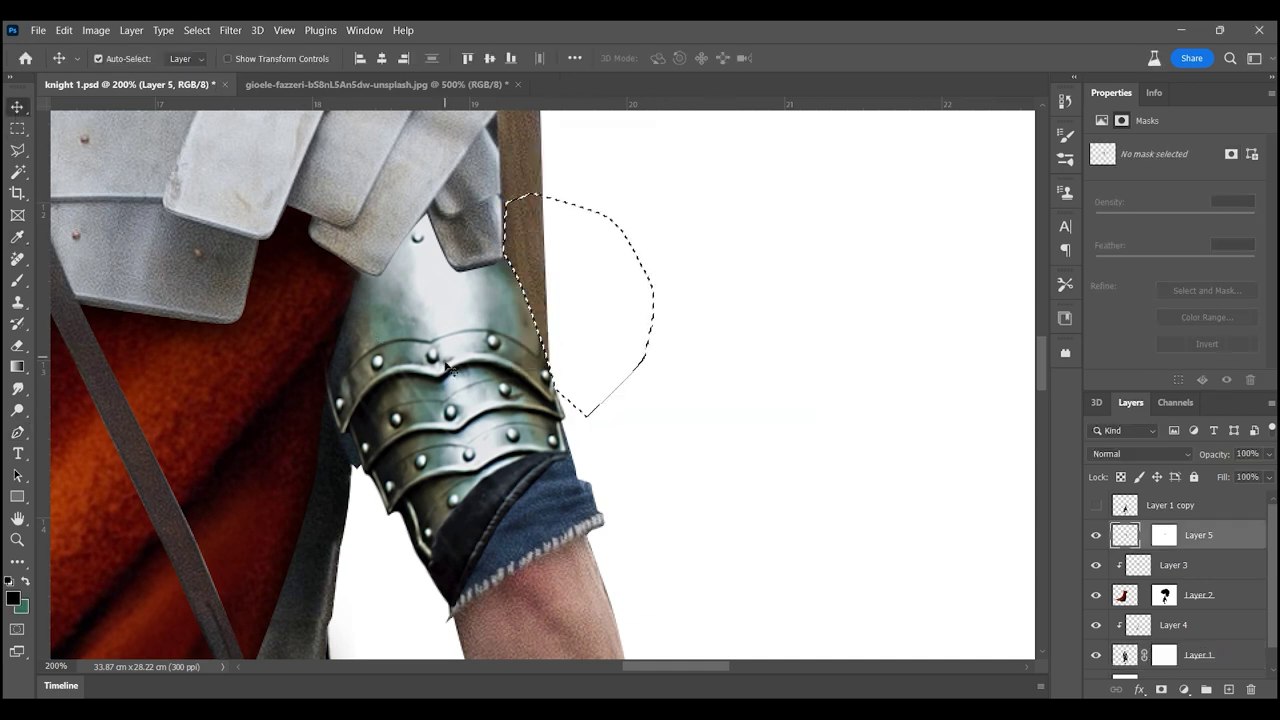
- Zoom in on the arm and add an empty Layer 6 above the armour
left_click(17, 130)
key("ctrl+0")
key("z")
mouse_move(588, 360)
left_mouse_down()
mouse_move(572, 383)
mouse_move(480, 383)
mouse_move(640, 383)
left_mouse_up()
key("ctrl+shift+alt+n")
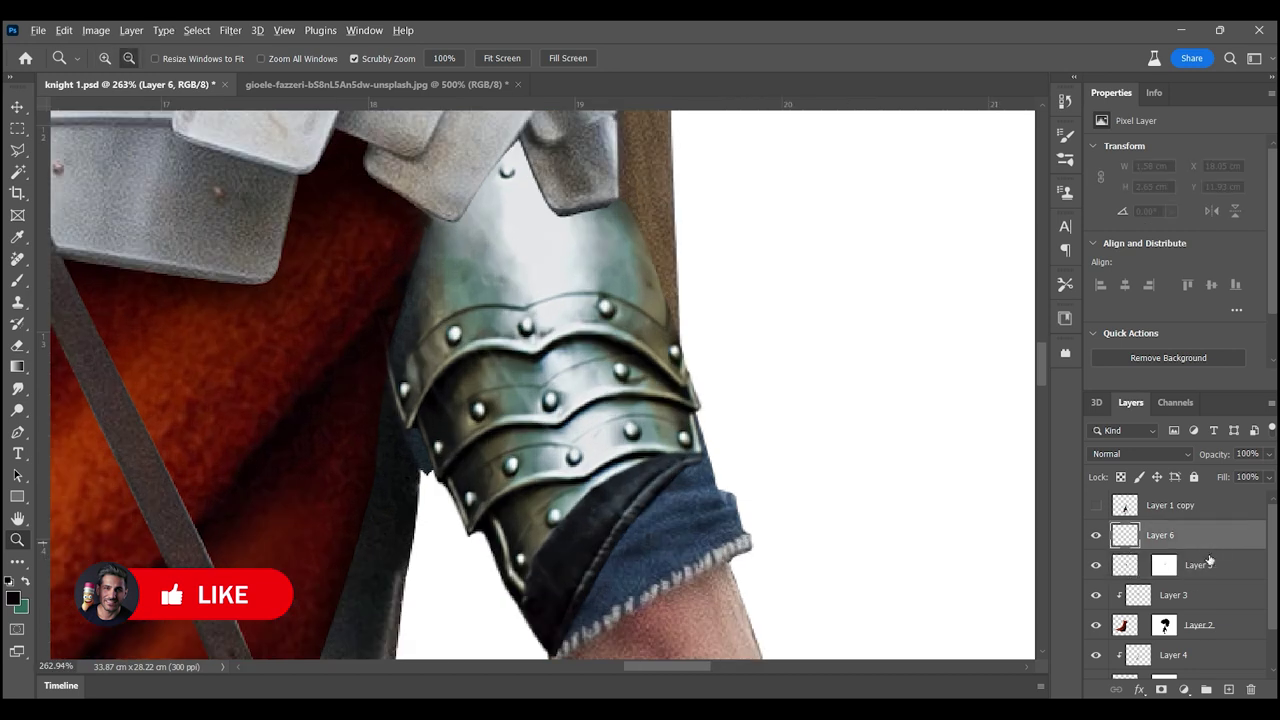
- Sample the armour's teal and paint it over the armour's top edge on Layer 6
left_click(12, 278)
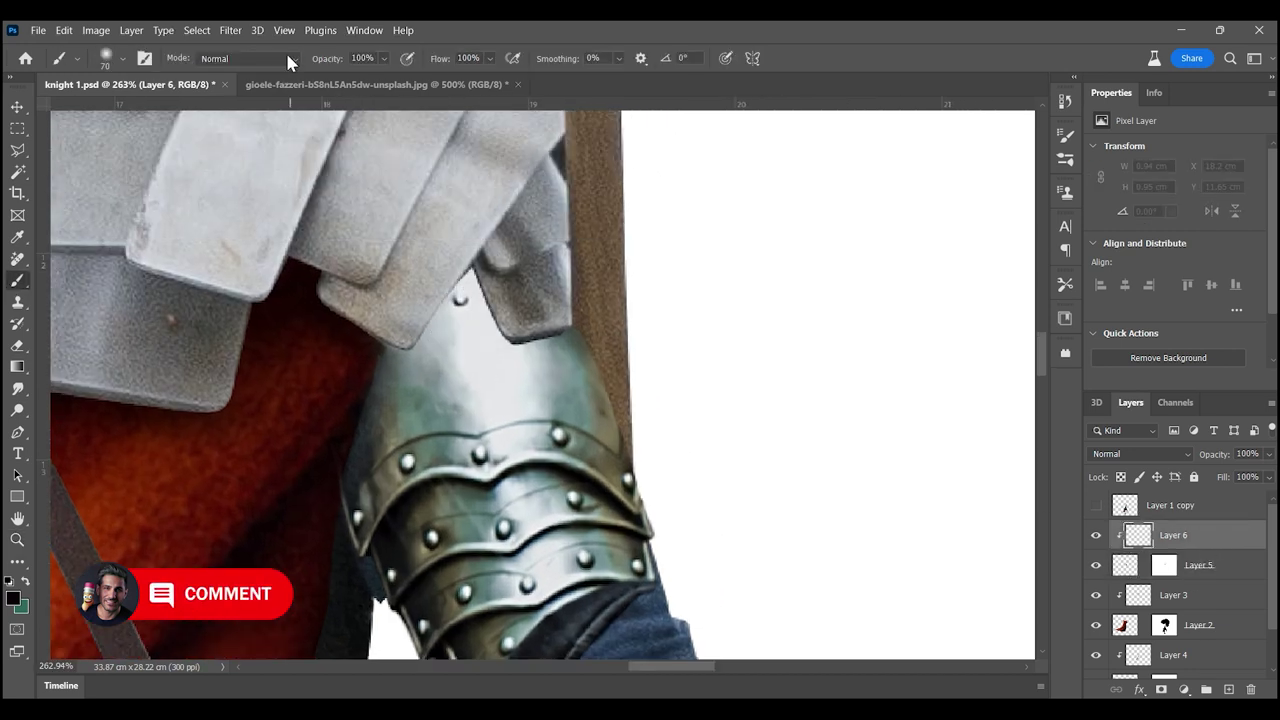
type("43")
left_click(470, 290, "alt")
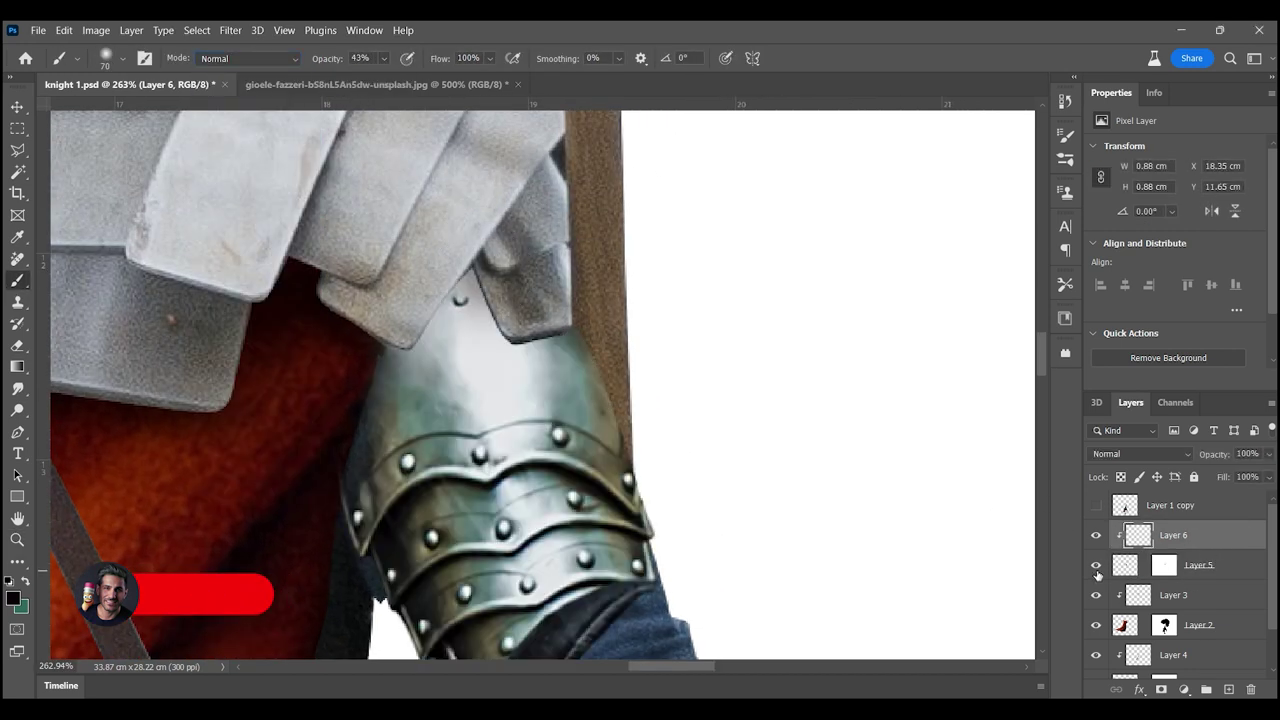
left_click(456, 315)
left_click_drag(456, 315, 415, 290)
- Darken the armour top under the shoulder plates with black at brush size 100
left_click(478, 456, "alt")
left_click_drag(523, 294, 514, 309)
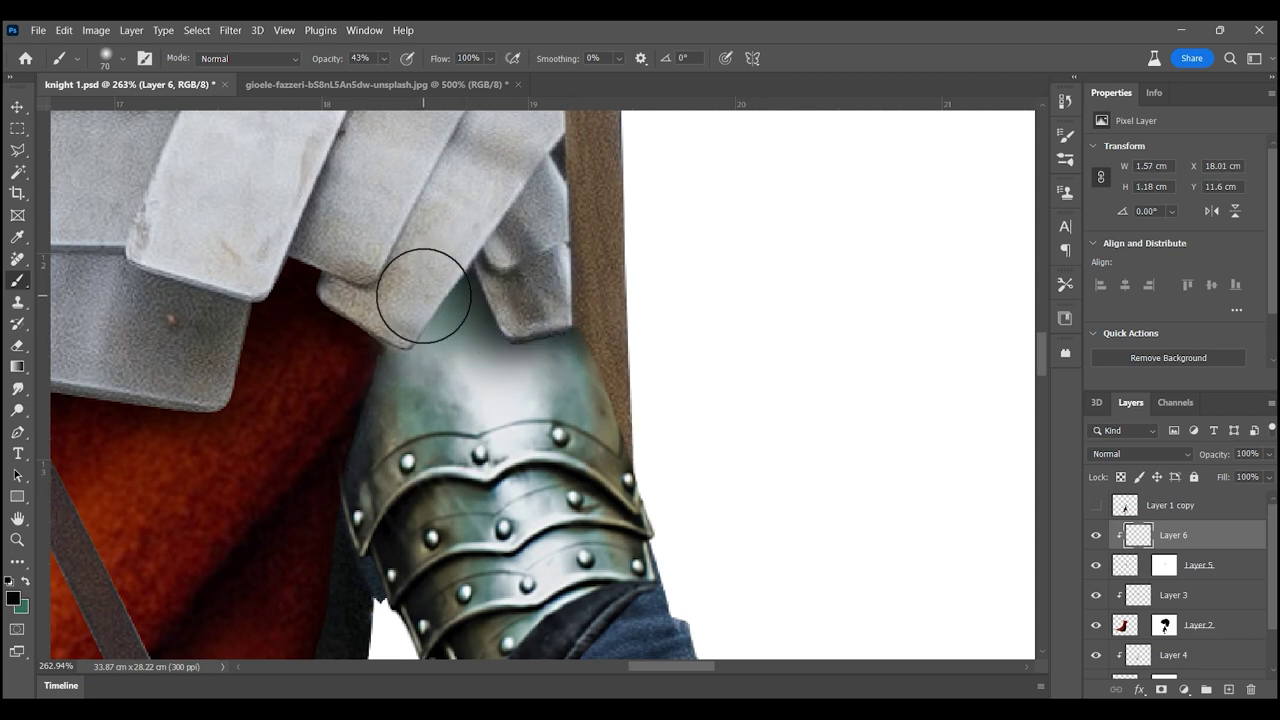
key("bracketright")
key("bracketright")
key("bracketright")
left_click_drag(386, 357, 400, 286)
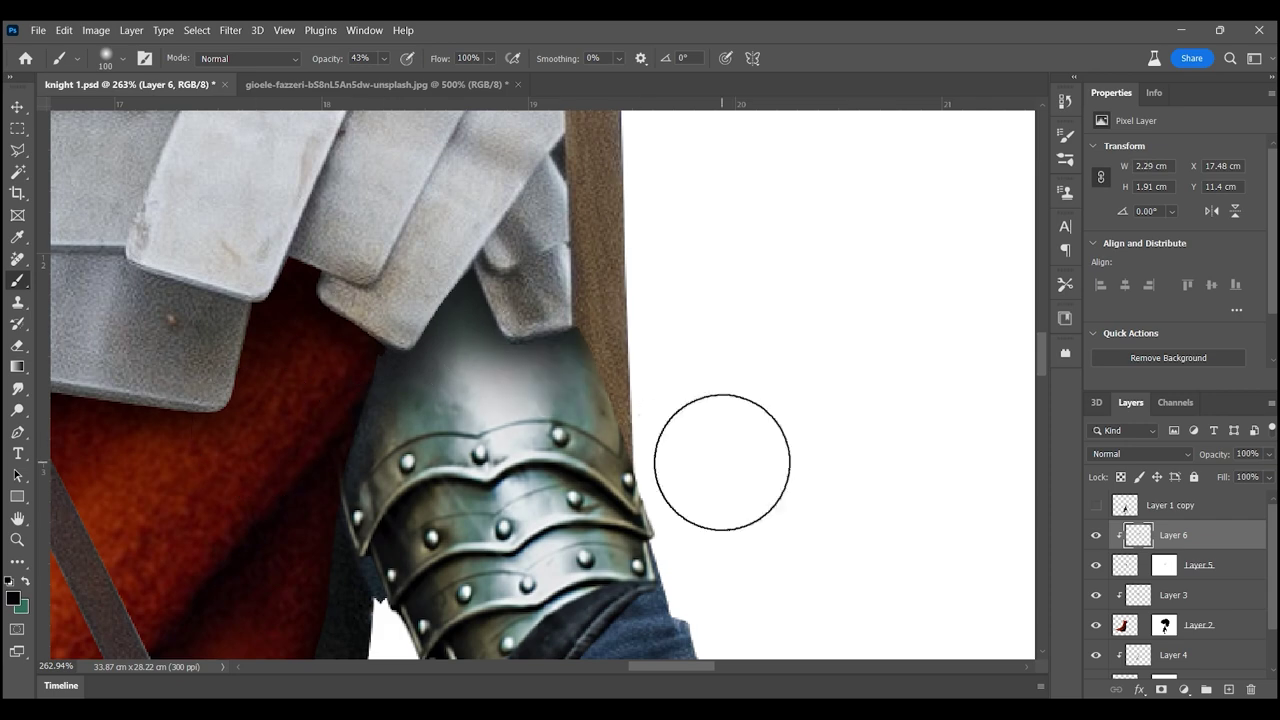
scroll(441, 437, "down", 5)
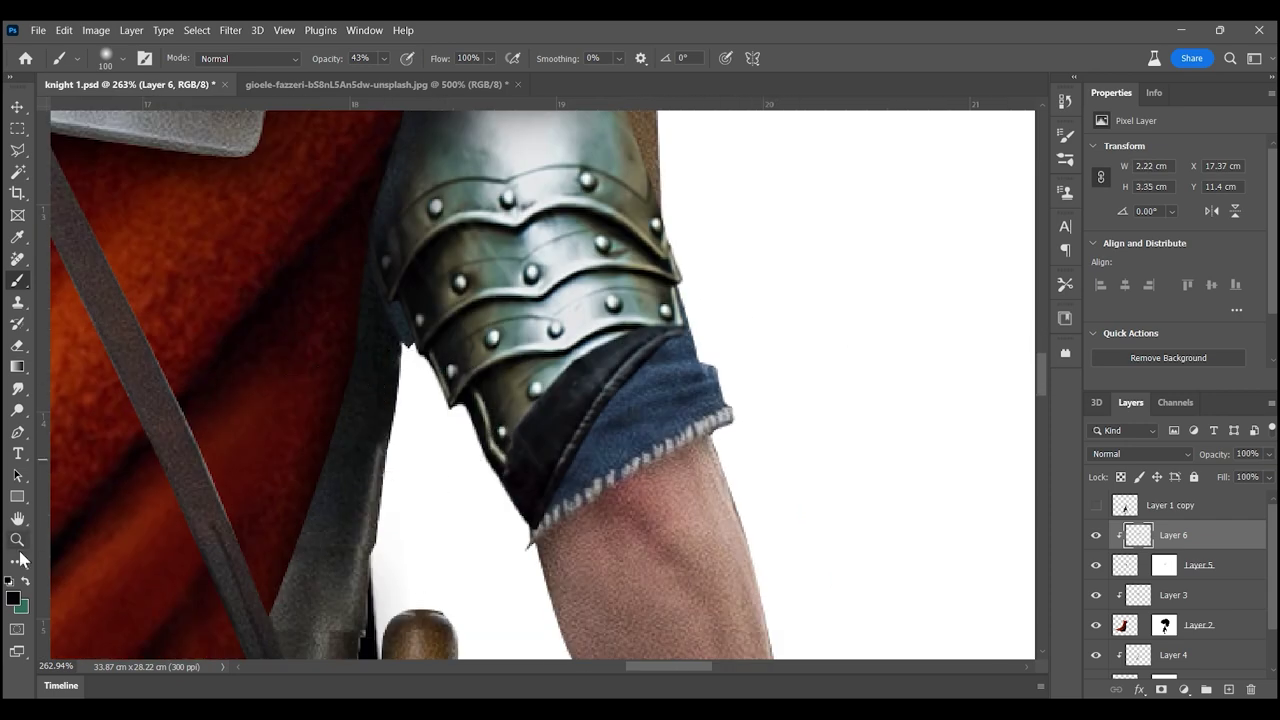
left_click(17, 540)
key("ctrl+0")
left_click(595, 275)
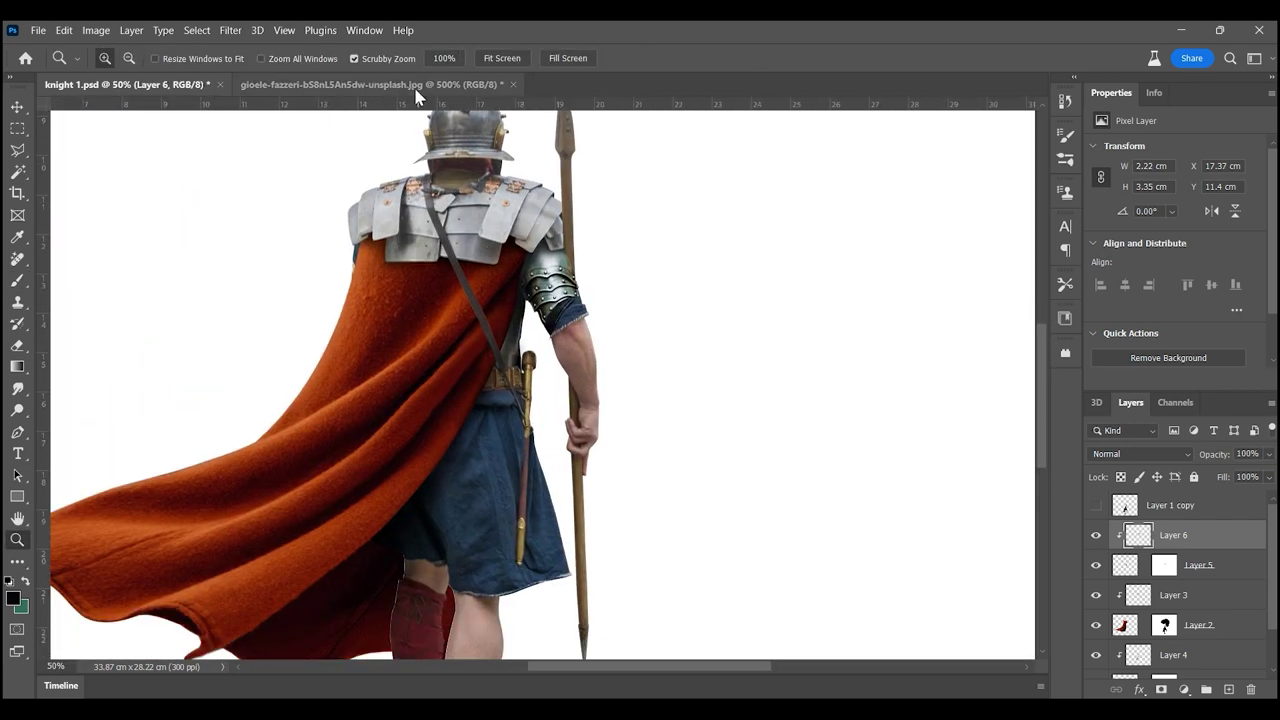
- In the gioele-fazzeri photo, Pen-trace the dark bracer, select it and copy it
key("ctrl+Tab")
key("ctrl+0")
key("ctrl+1")
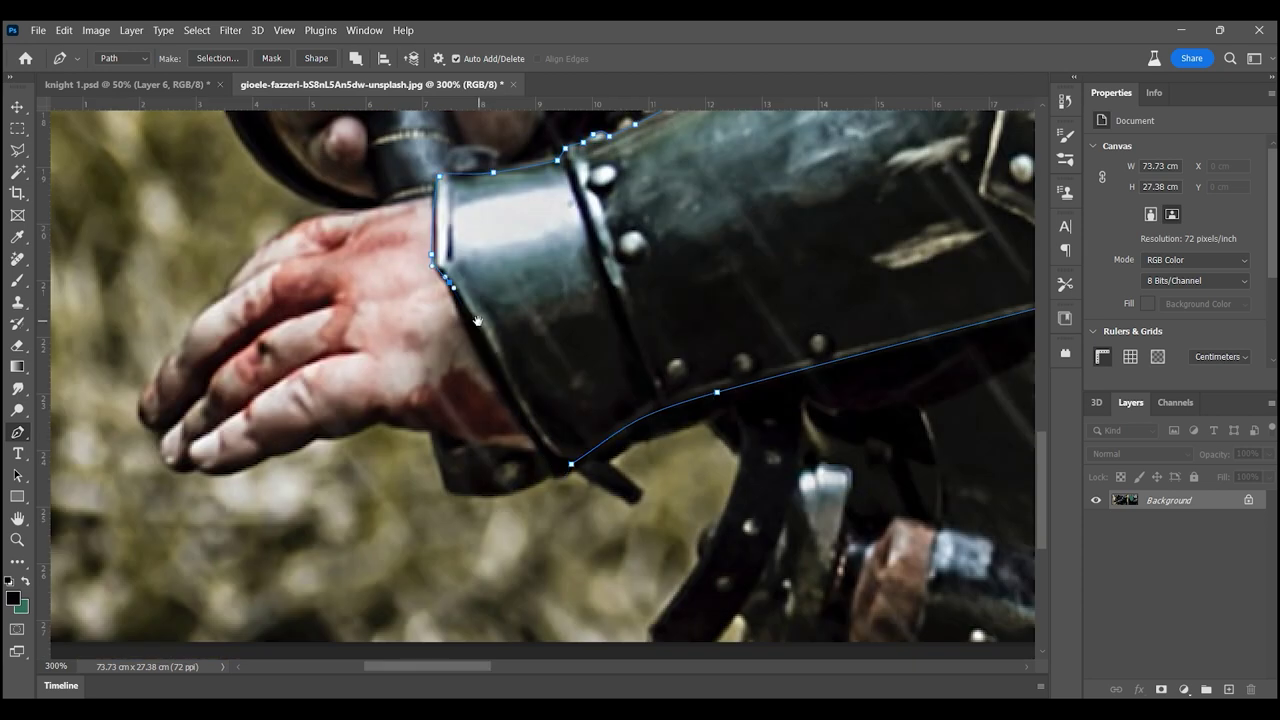
left_click(217, 58)
left_click(730, 200)
key("ctrl+c")
- Paste the bracer into knight 1.psd, rotate it -77° and place it on the forearm
key("ctrl+Tab")
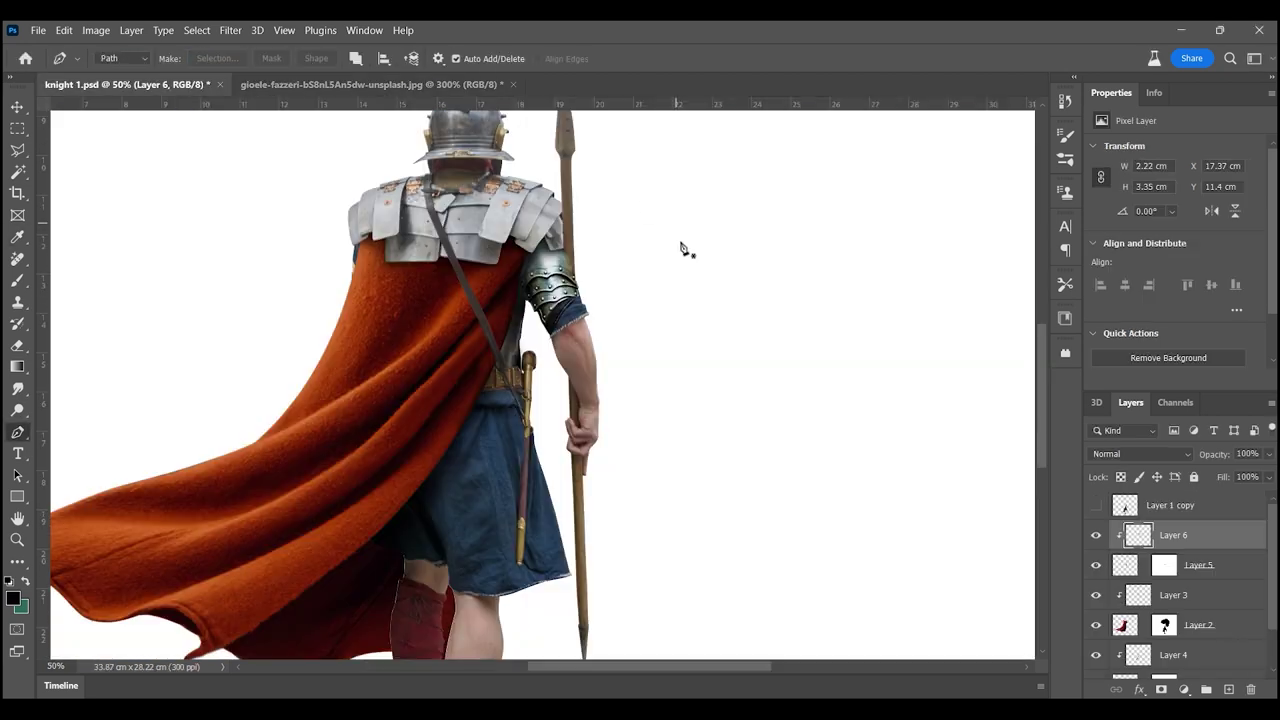
key("ctrl+v")
key("ctrl+t")
left_click_drag(648, 323, 505, 266)
mouse_move(585, 313)
left_mouse_down()
mouse_move(628, 325)
mouse_move(626, 359)
mouse_move(590, 372)
mouse_move(640, 366)
mouse_move(574, 492)
left_mouse_up()
key("Return")
- Warp the bracer's corners and middle inward to wrap the forearm
key("z")
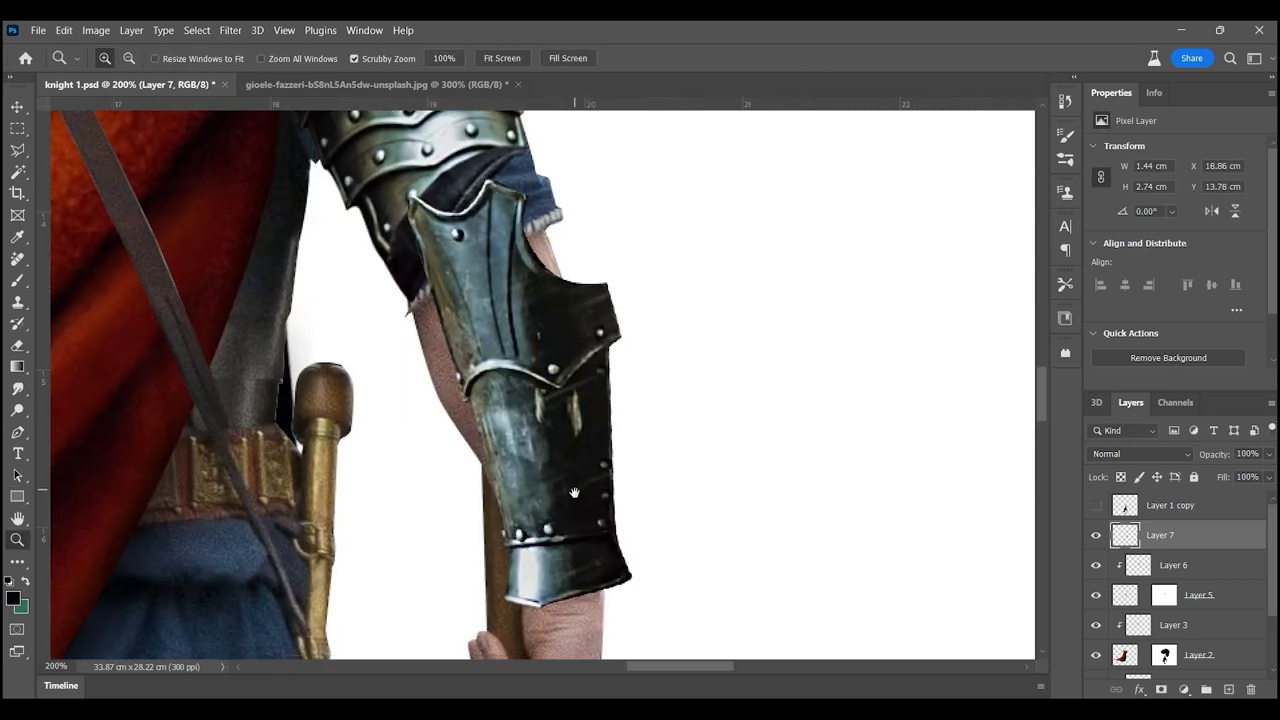
key("ctrl+t")
right_click(548, 323)
left_click(572, 434)
mouse_move(406, 184)
left_mouse_down()
mouse_move(390, 268)
mouse_move(402, 285)
left_mouse_up()
left_click_drag(632, 183, 573, 166)
left_click_drag(508, 280, 500, 300)
scroll(500, 300, "down", 3)
key("Return")
- Bend the bracer's right side inward with a second warp for a snug fit
key("z")
key("ctrl+0")
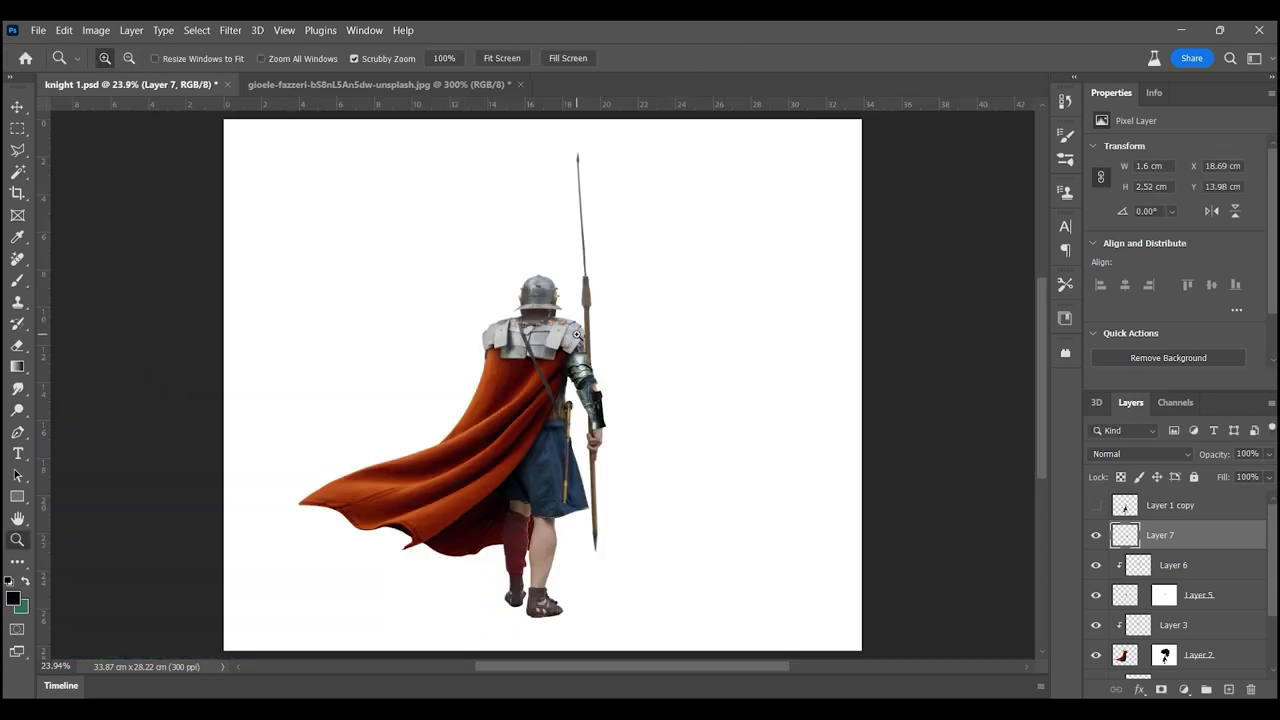
left_click_drag(577, 335, 661, 240)
key("ctrl+t")
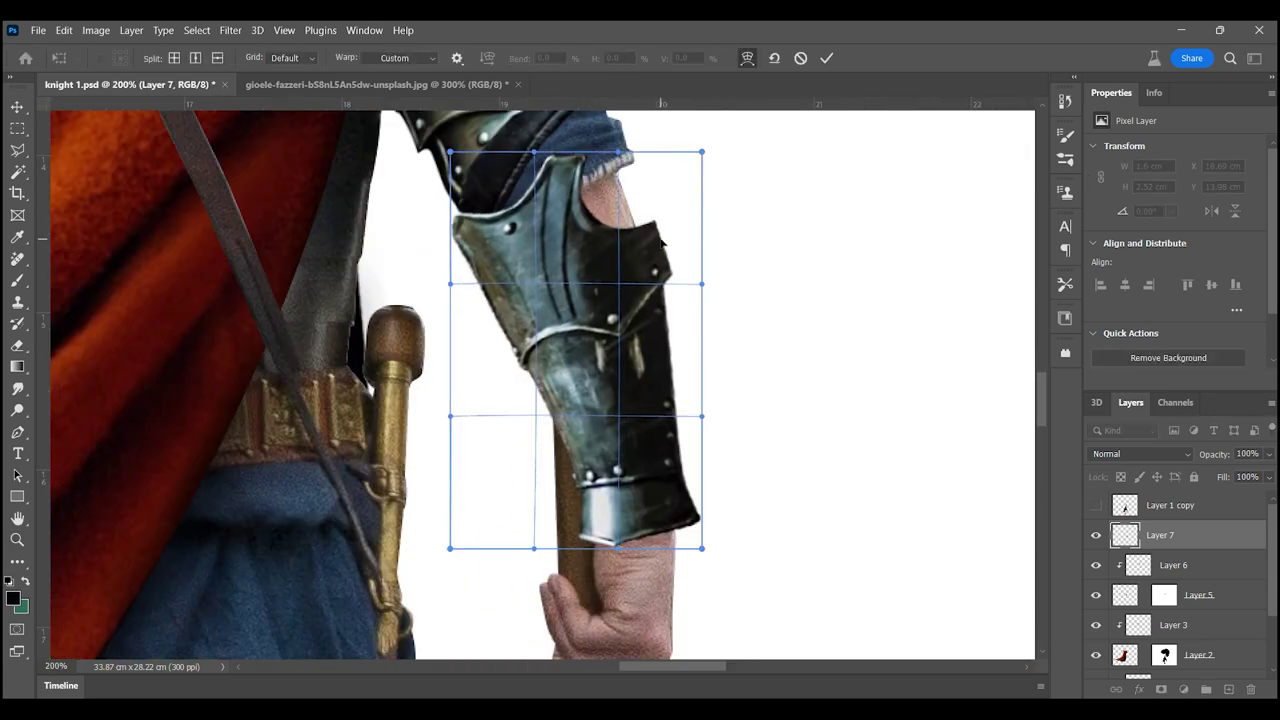
left_click_drag(703, 416, 688, 416)
scroll(650, 400, "up", 2)
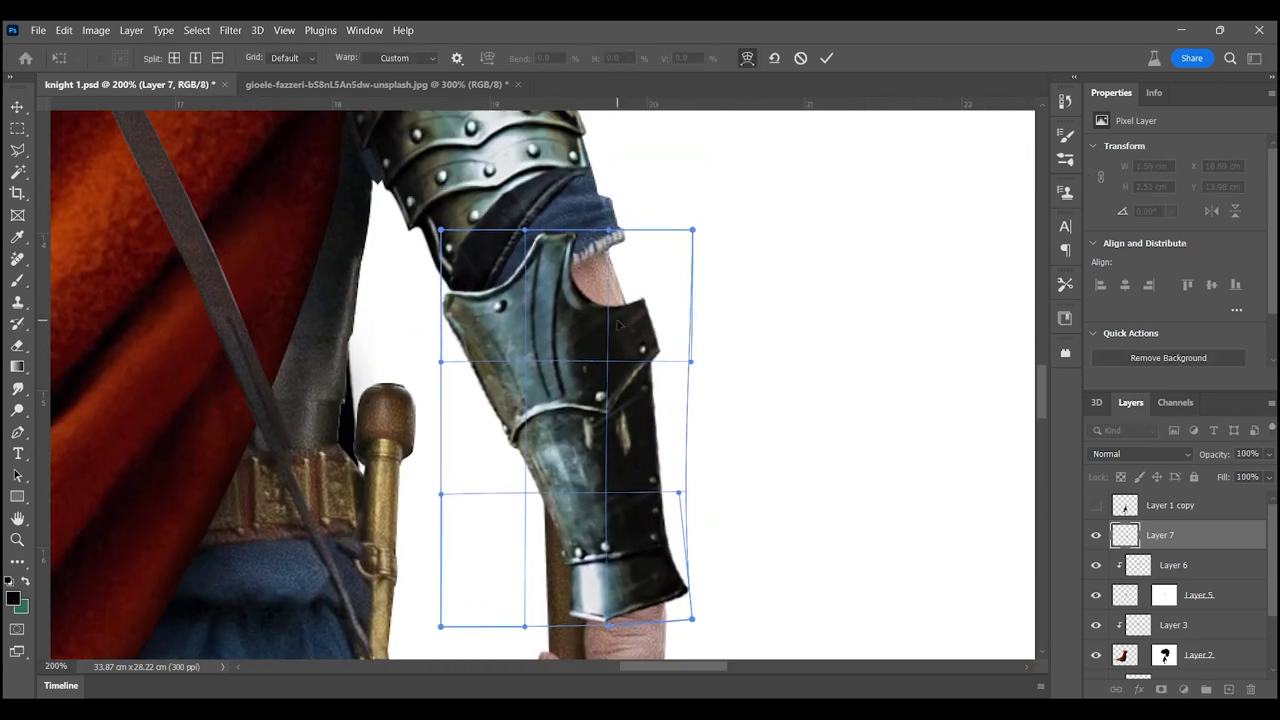
key("Return")
- Paint soft shadows on the arm on Multiply Layer 4 and review the whole soldier
key("z")
scroll(1172, 600, "down", 2)
left_click(1172, 633)
key("b")
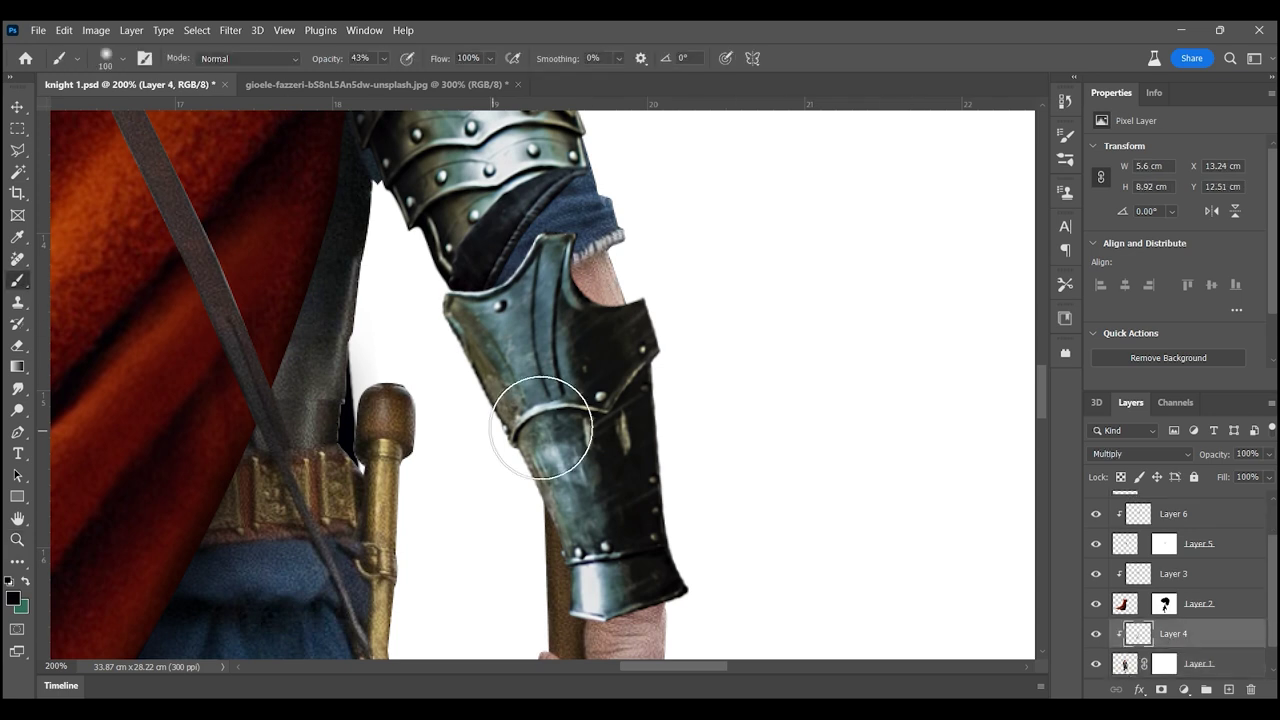
scroll(591, 482, "down", 3)
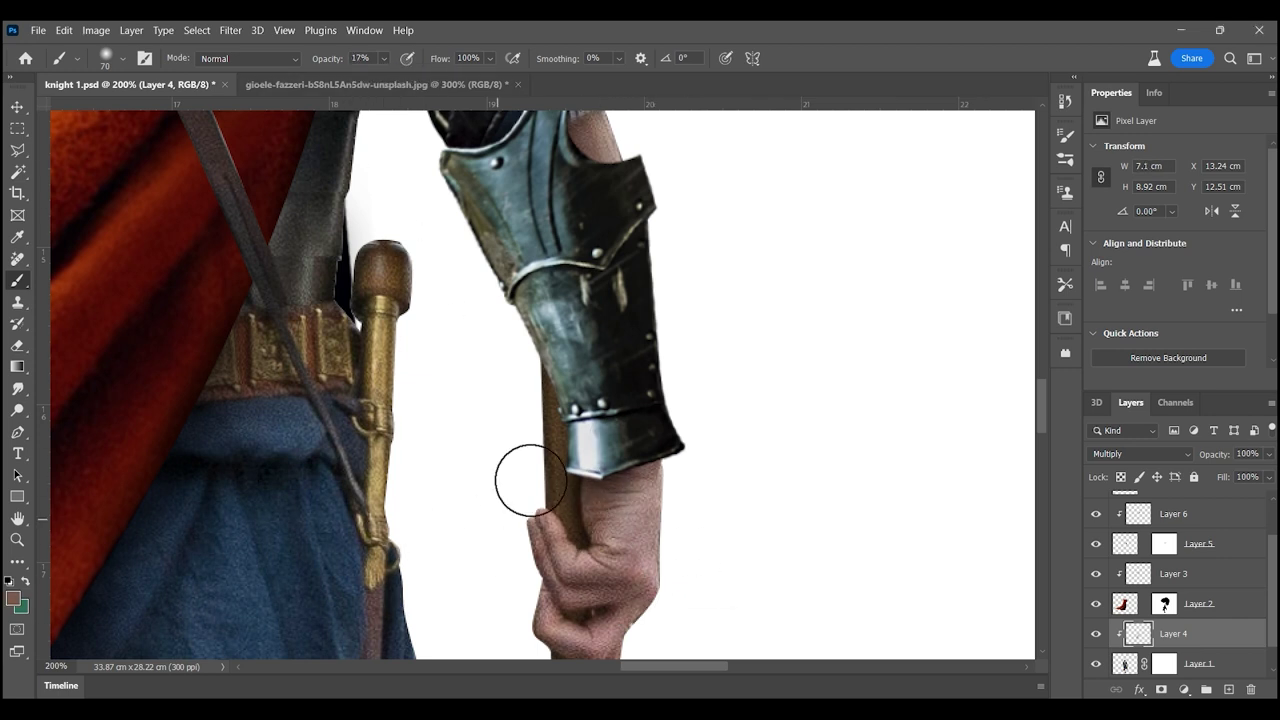
key("z")
left_click(537, 337, "alt")
left_click(591, 391, "alt")
left_click(580, 320, "alt")
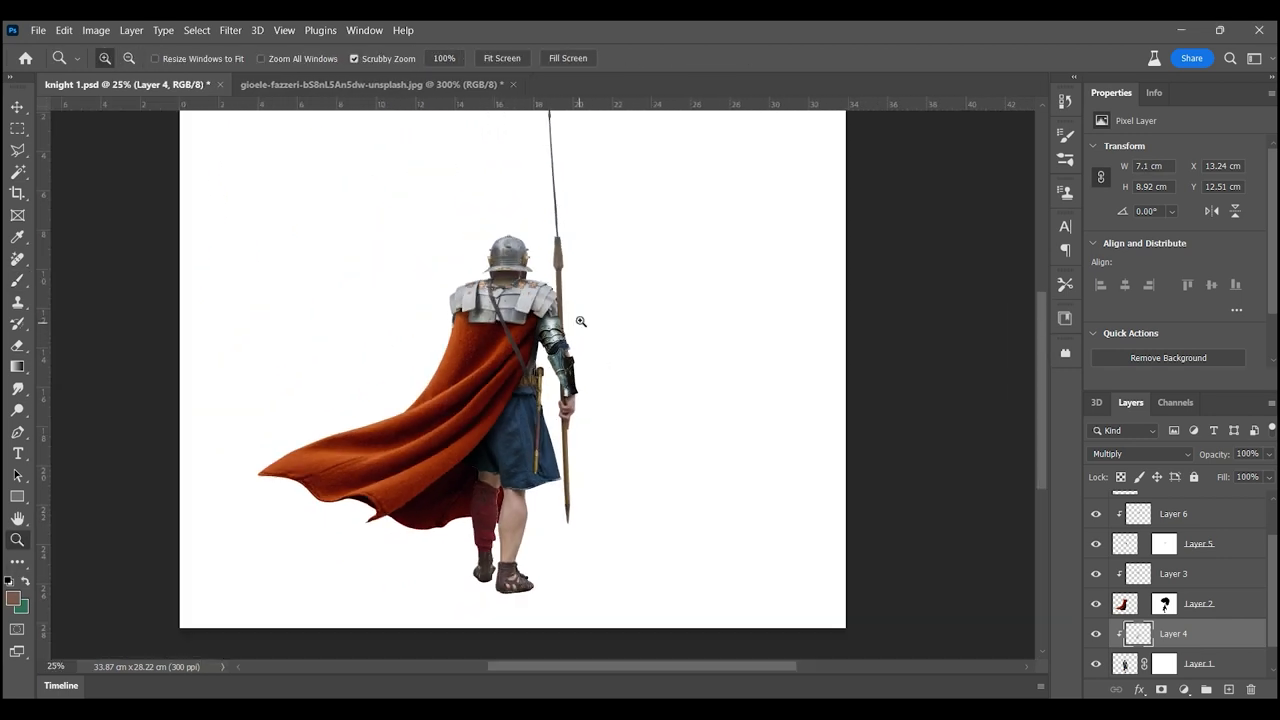
- Apply Shadows/Highlights to the bracer with Shadows at 5%
left_click(580, 365)
left_click(580, 365)
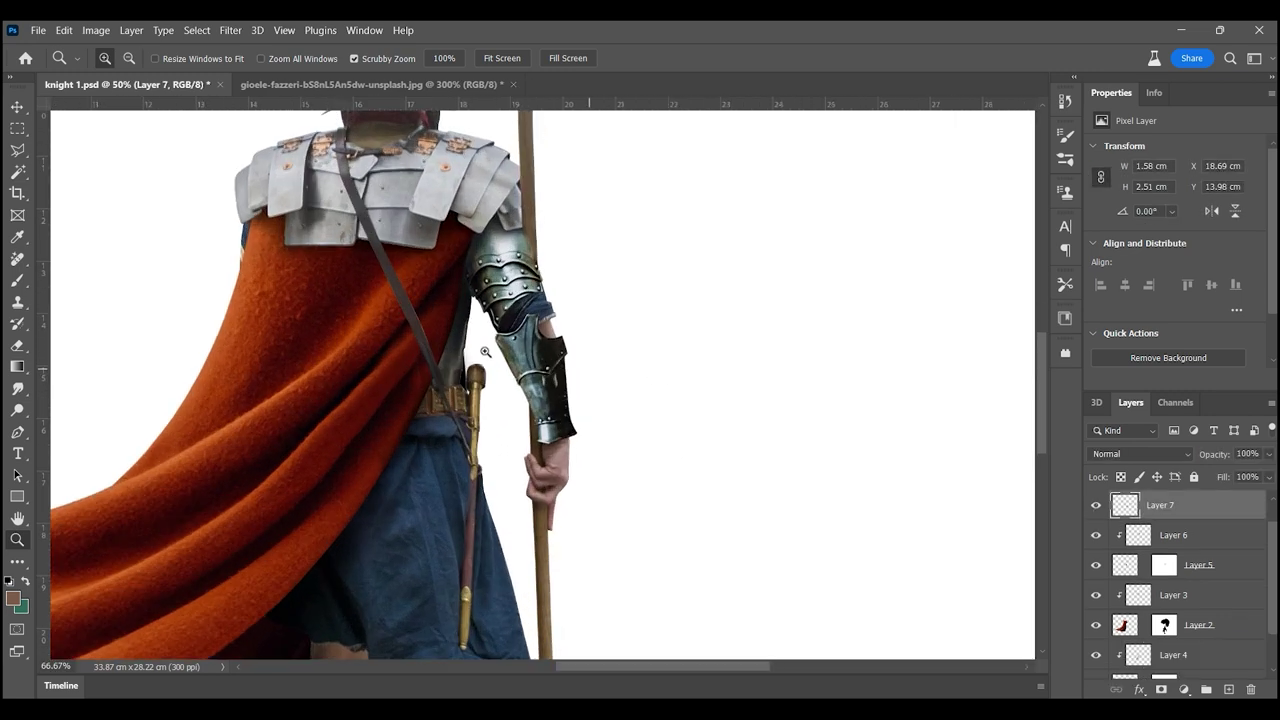
left_click(96, 30)
left_click(300, 343)
left_click_drag(1013, 145, 981, 146)
left_click(1203, 128)
- Brush highlights down the bracer's right edge on a clipped Screen-mode Layer 8
key("ctrl+plus")
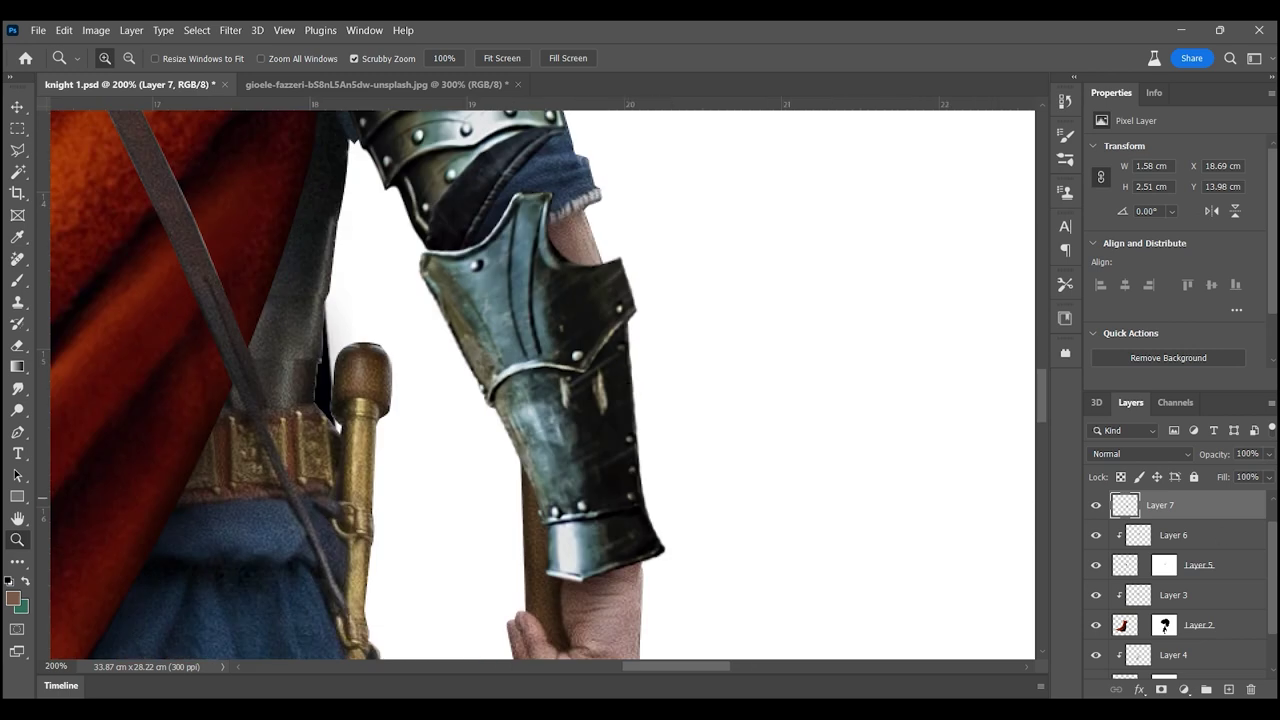
left_click(1229, 689)
key("ctrl+alt+g")
key("b")
left_click_drag(632, 281, 652, 414)
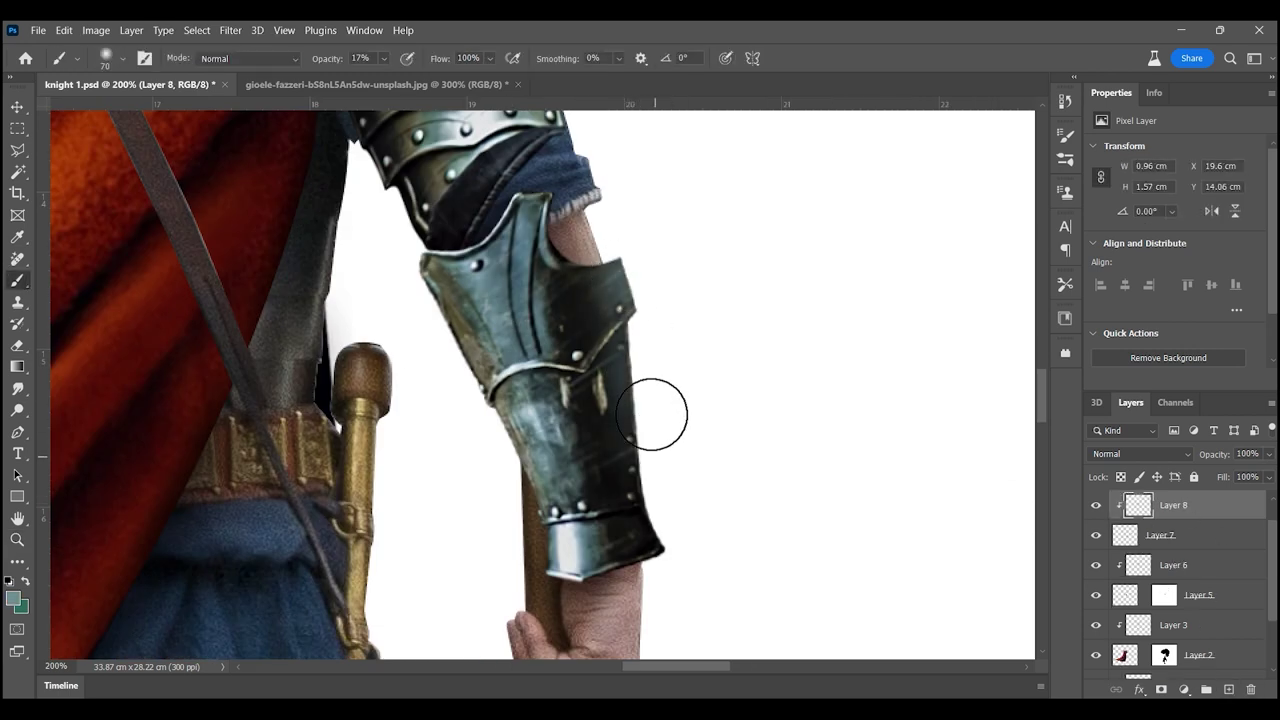
mouse_move(661, 477)
left_mouse_down()
mouse_move(623, 237)
mouse_move(655, 520)
left_mouse_up()
left_click(1140, 453)
left_click(1150, 420)
- Brighten the bracer Layer 7 with Levels midtones at 1.20
key("z")
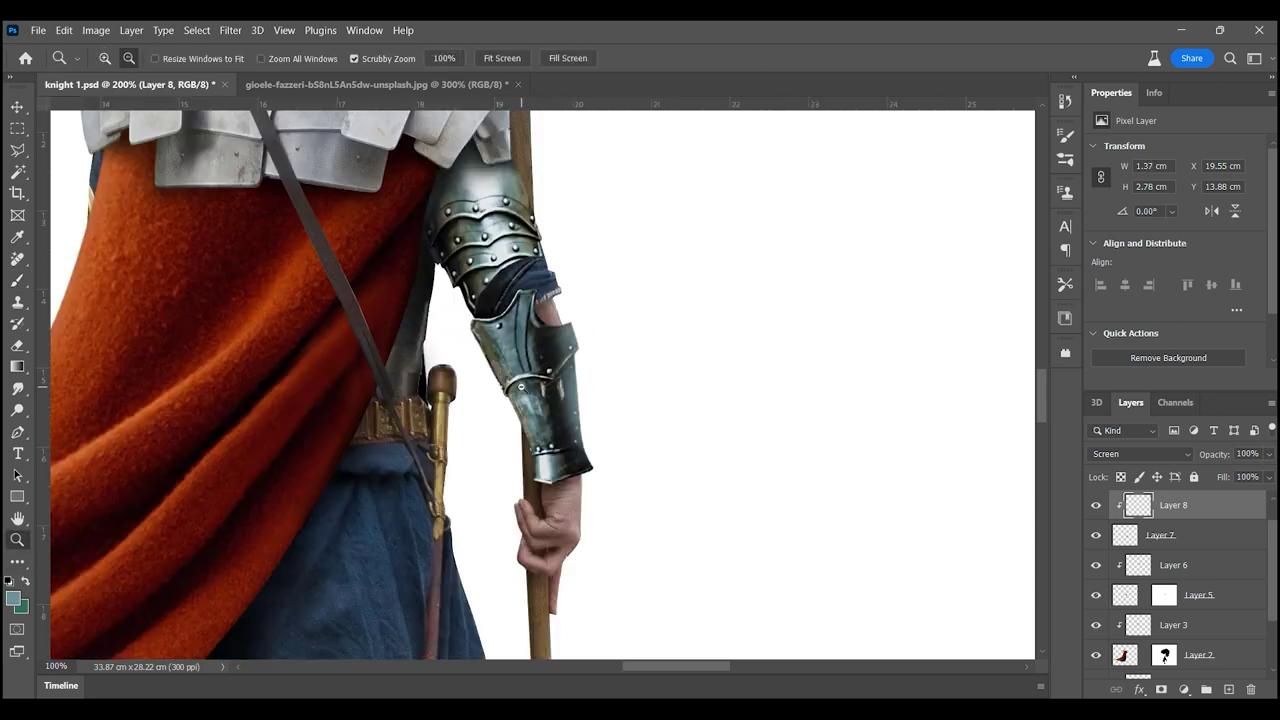
left_click_drag(600, 330, 711, 323)
left_click(1155, 539)
key("ctrl+l")
left_click_drag(1038, 290, 1025, 293)
- Confirm the Levels and open the knight-with-axe photo, zooming to its leg armour
key("Return")
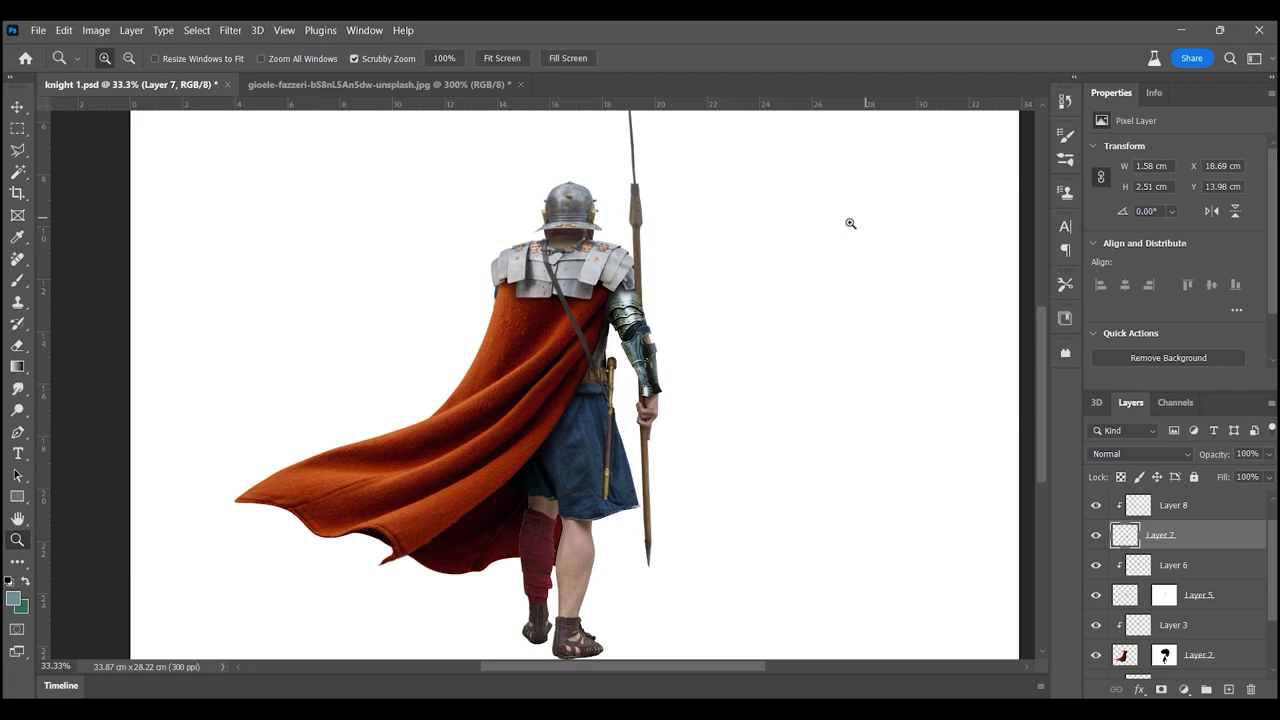
left_click(38, 30)
left_click(60, 62)
key("z")
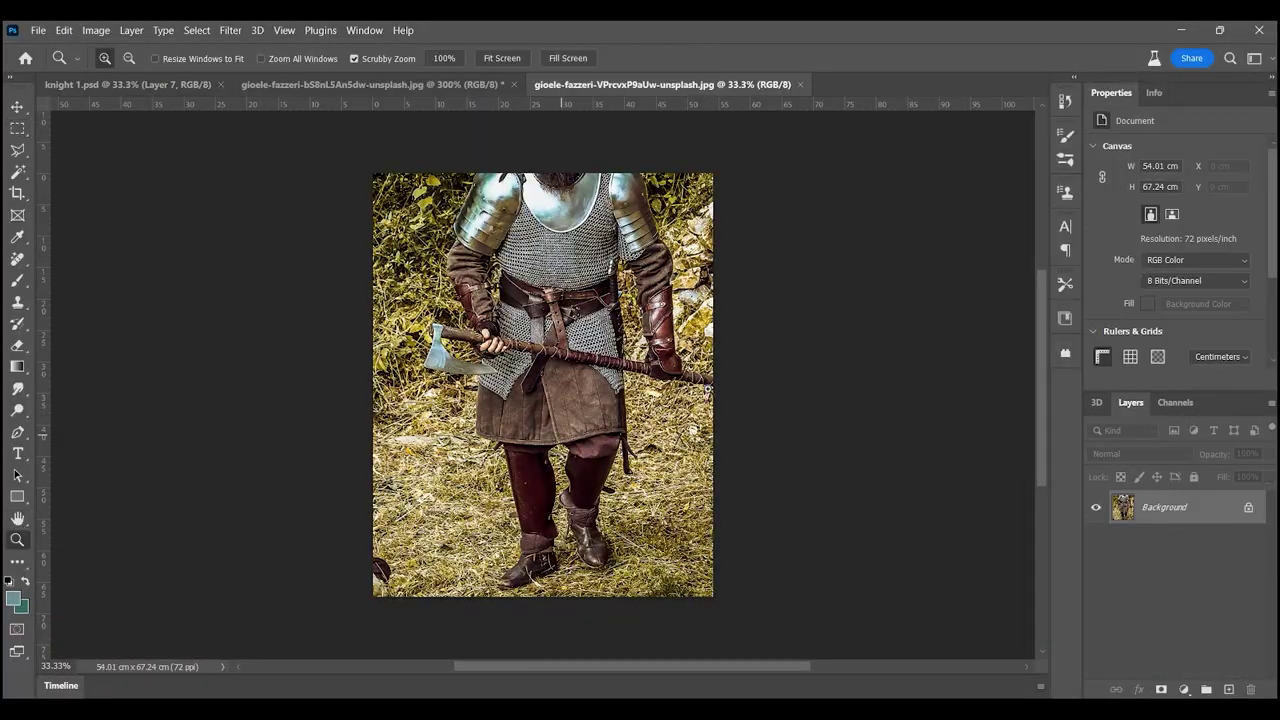
left_click_drag(630, 340, 700, 345)
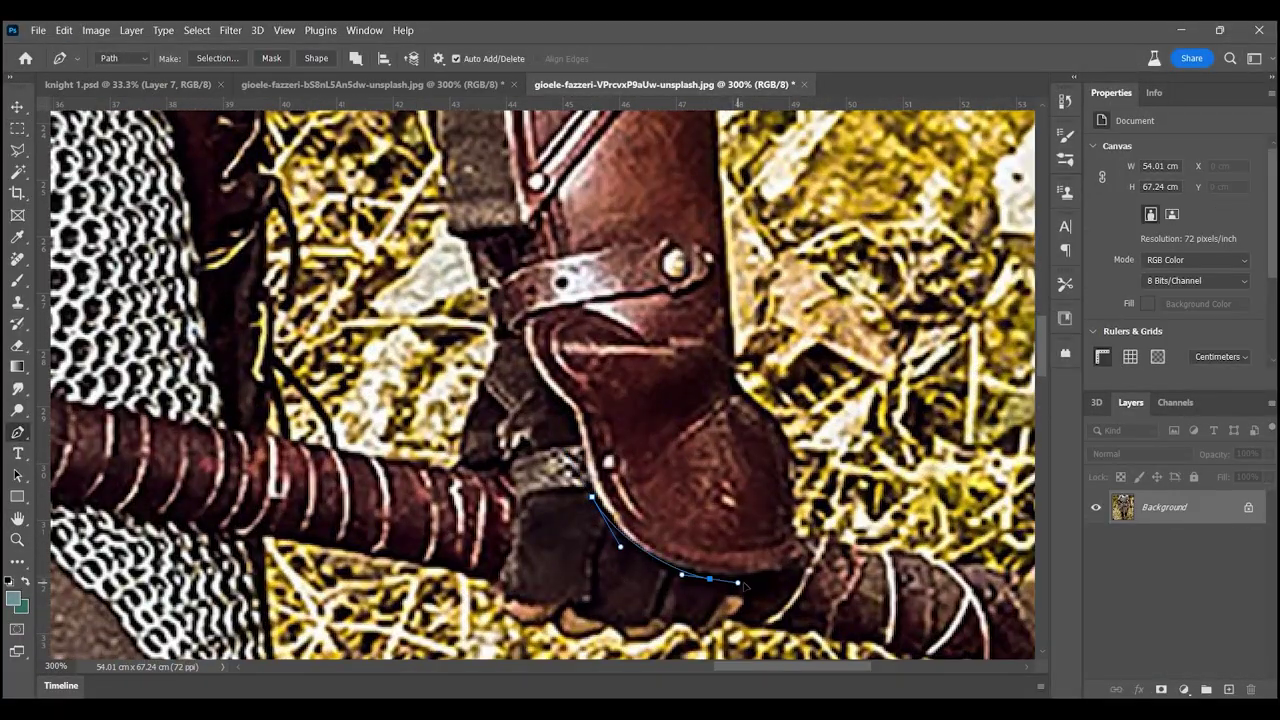
left_click_drag(736, 388, 656, 310)
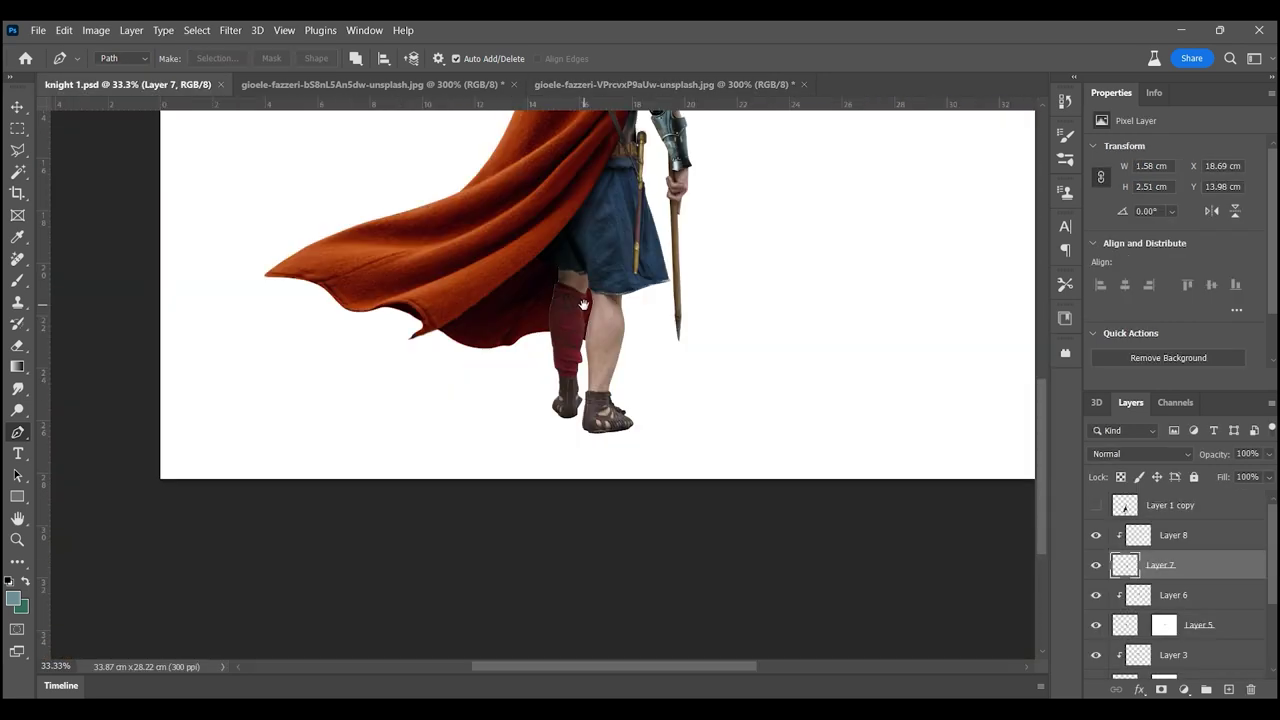
- Move the greave layer above Layer 8, then place and rotate it along the bare shin
left_click_drag(1187, 580, 1186, 530)
key("ctrl+t")
left_click_drag(575, 340, 615, 290)
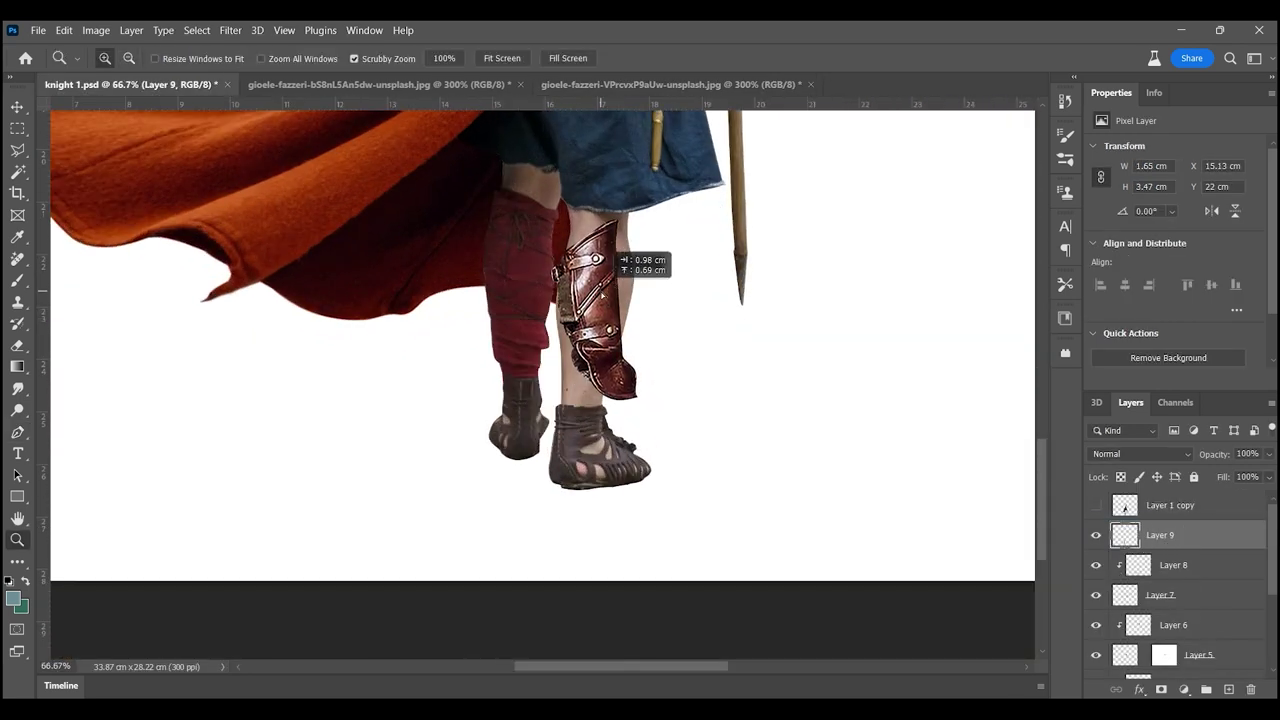
left_click_drag(660, 351, 645, 388)
key("Return")
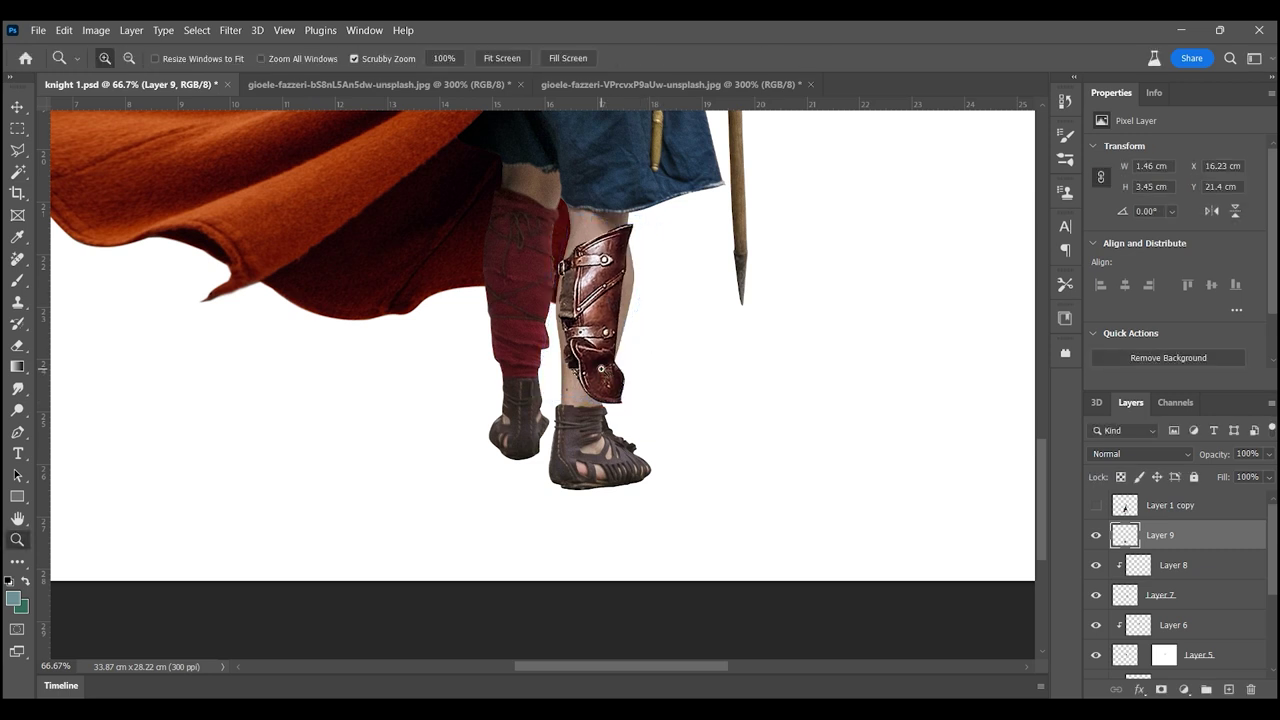
- Warp the greave, bulging its left side toward the calf
key("ctrl+plus")
key("ctrl+t")
right_click(627, 418)
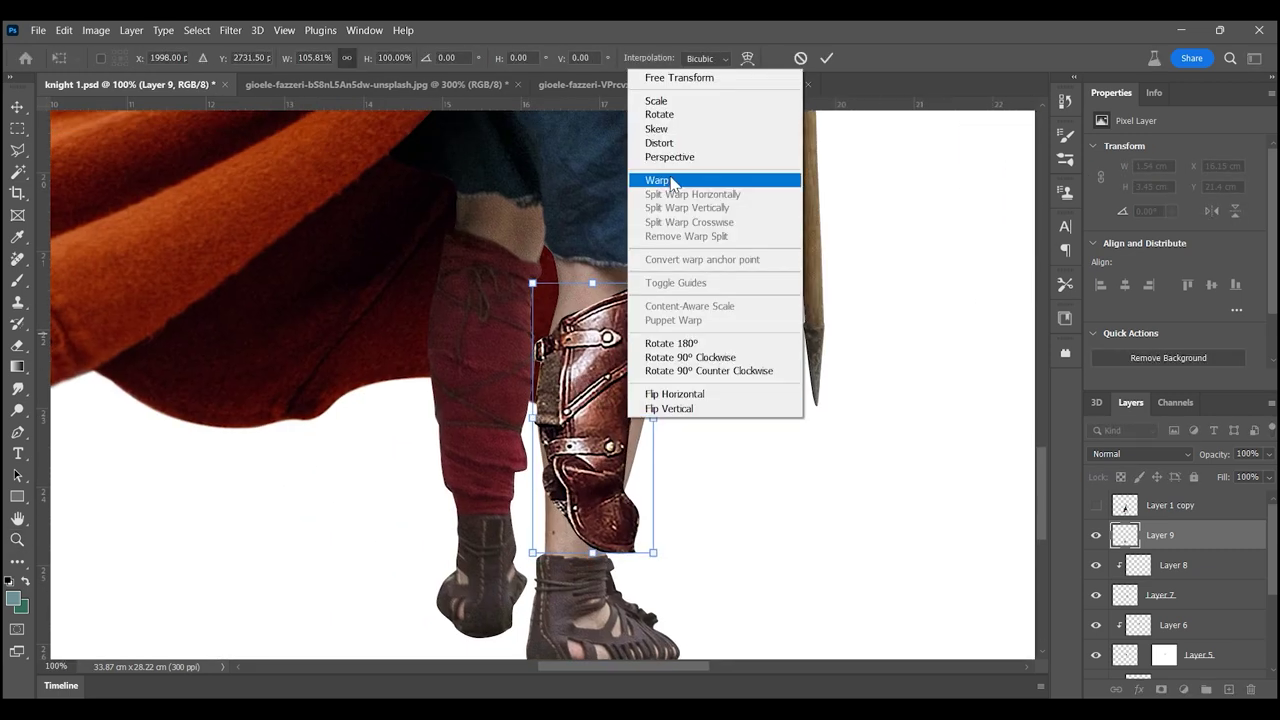
left_click(650, 177)
scroll(646, 408, "down", 3)
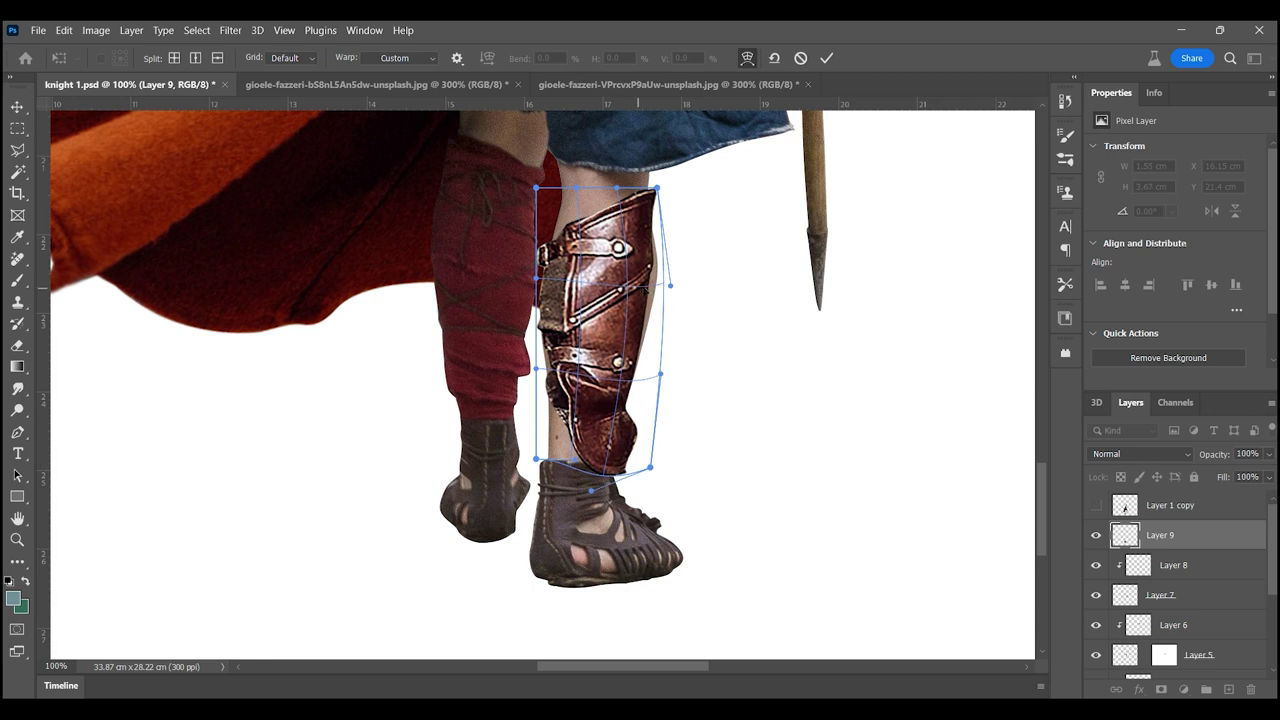
left_click_drag(654, 189, 663, 193)
left_click_drag(550, 362, 540, 360)
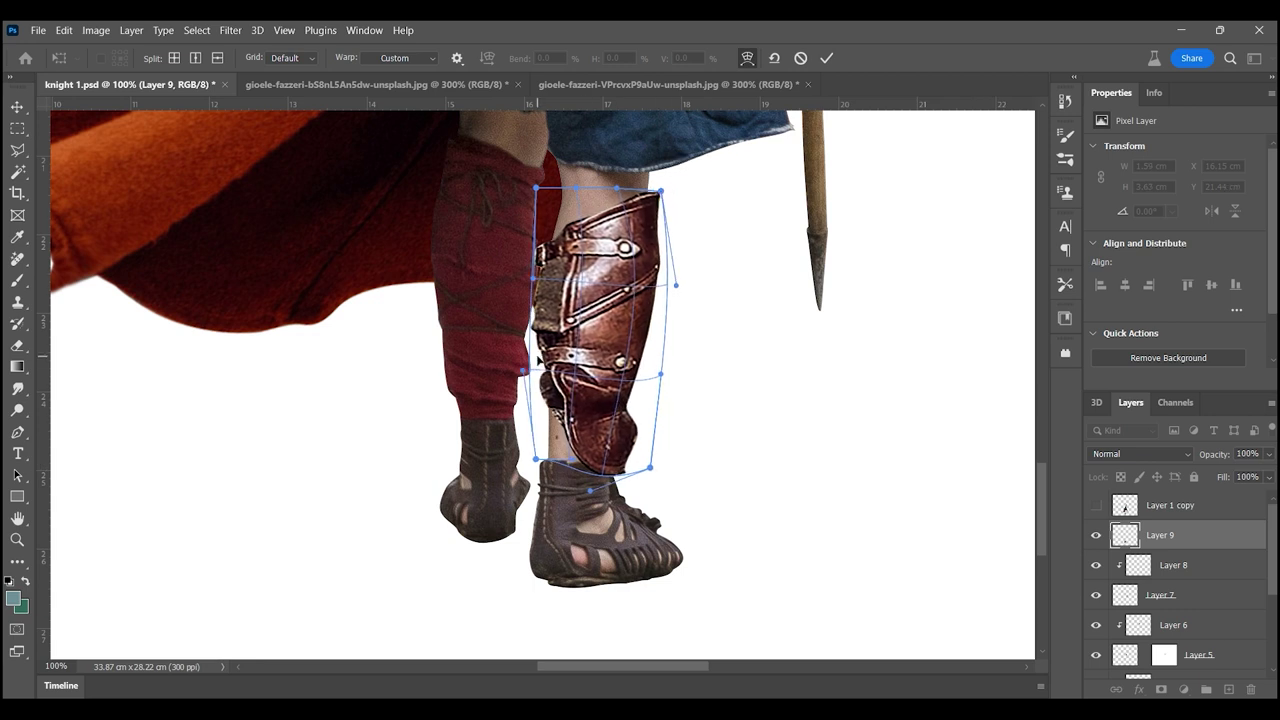
key("Return")
- Review the greave on the legs and open the Liquify filter
key("z")
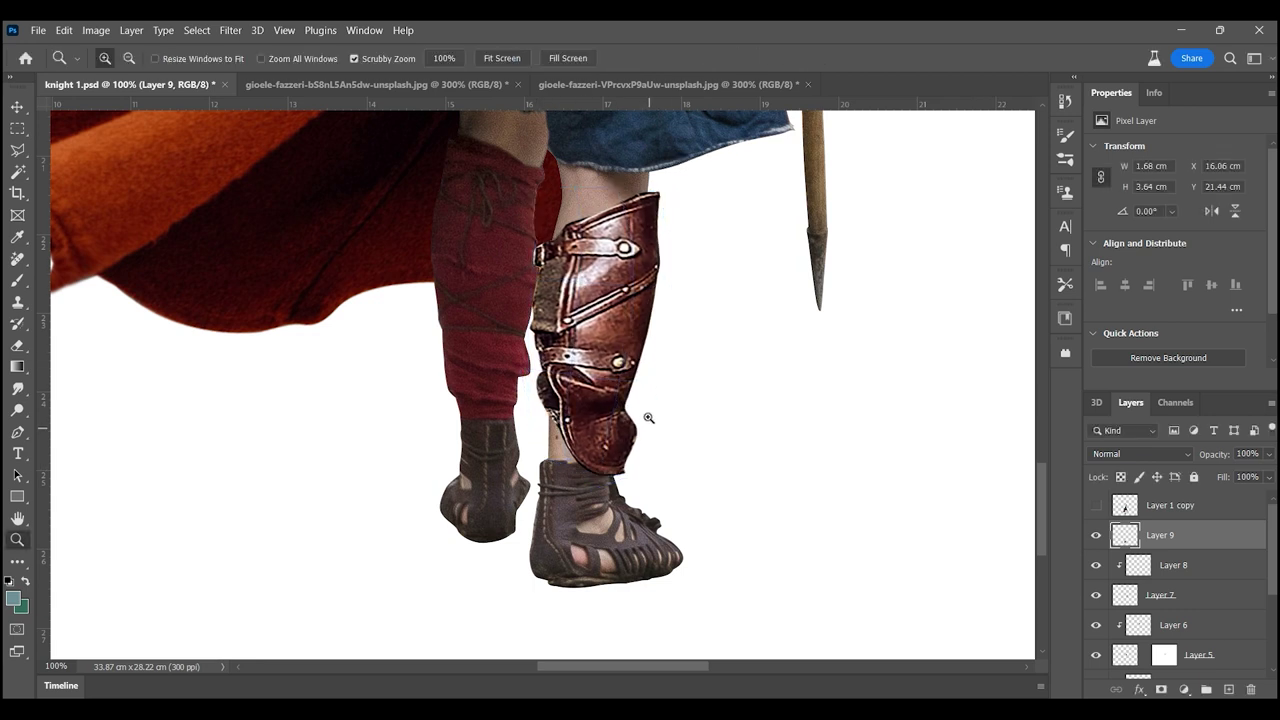
left_click(646, 417, "alt")
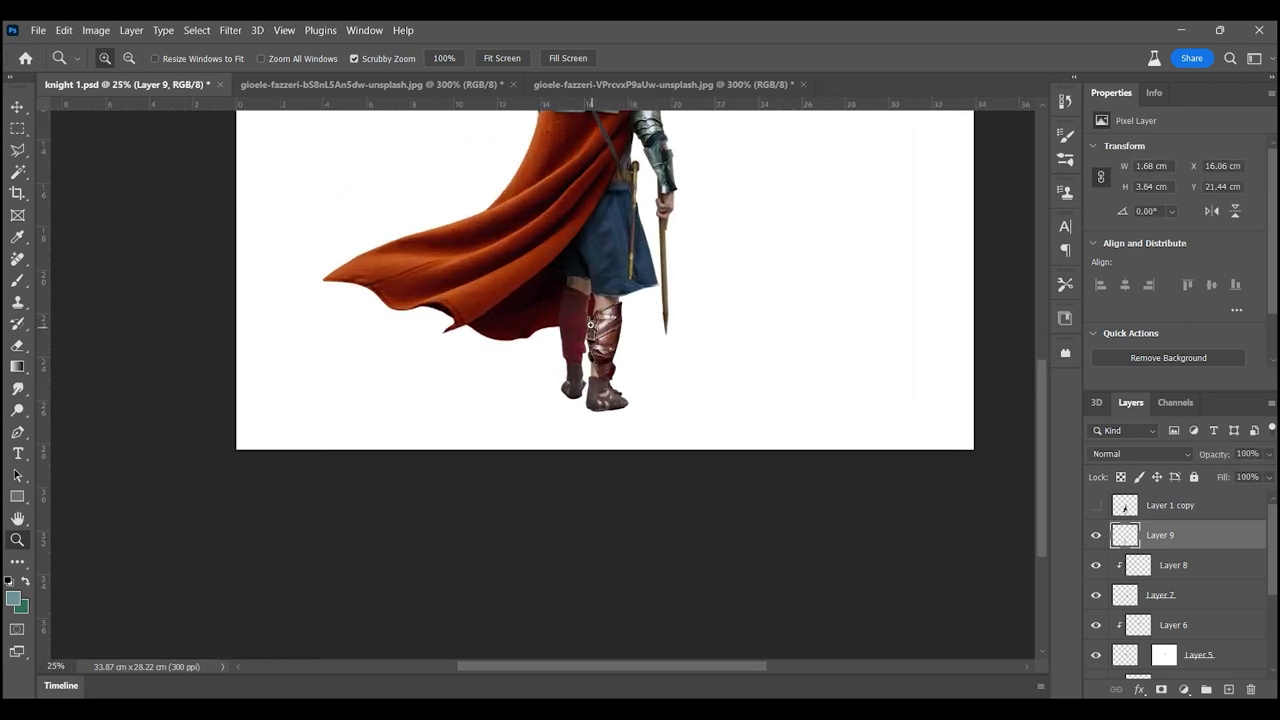
left_click_drag(607, 340, 680, 340)
left_click(230, 30)
left_click(286, 177)
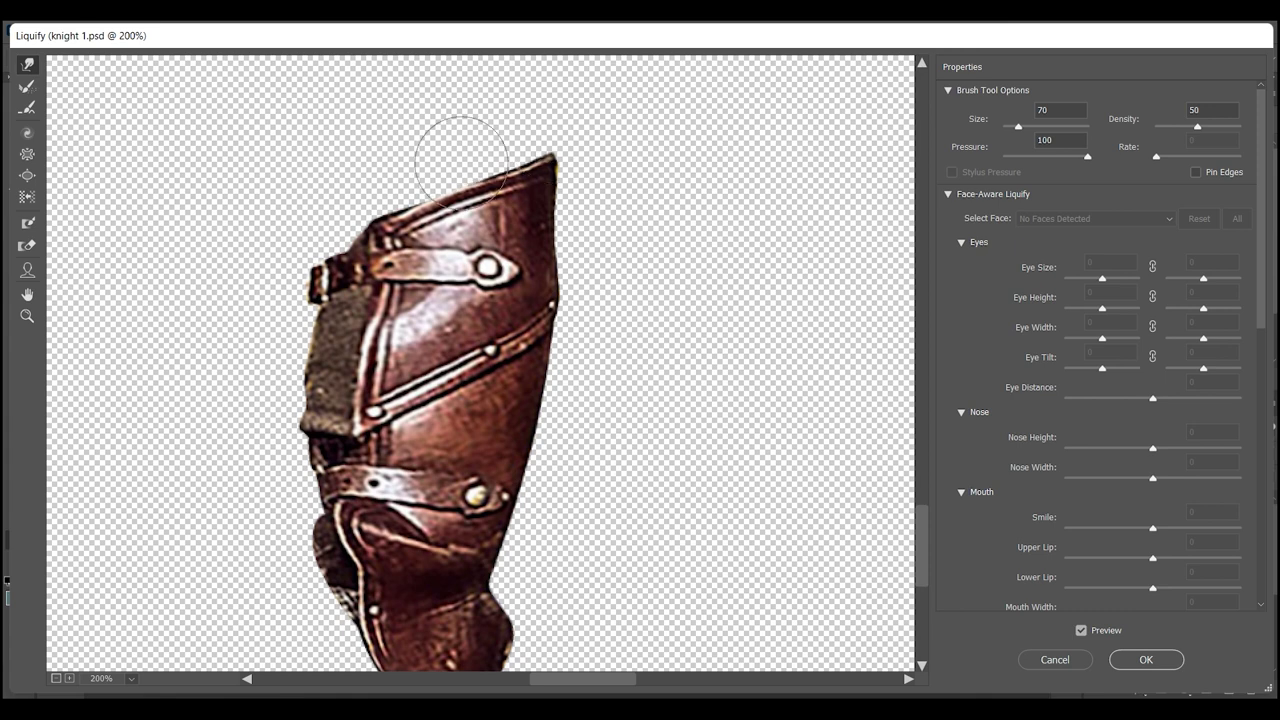
- With Show Backdrop on, Forward Warp the greave's lower edge to hug the ankle
scroll(531, 471, "down", 3)
scroll(529, 496, "up", 2)
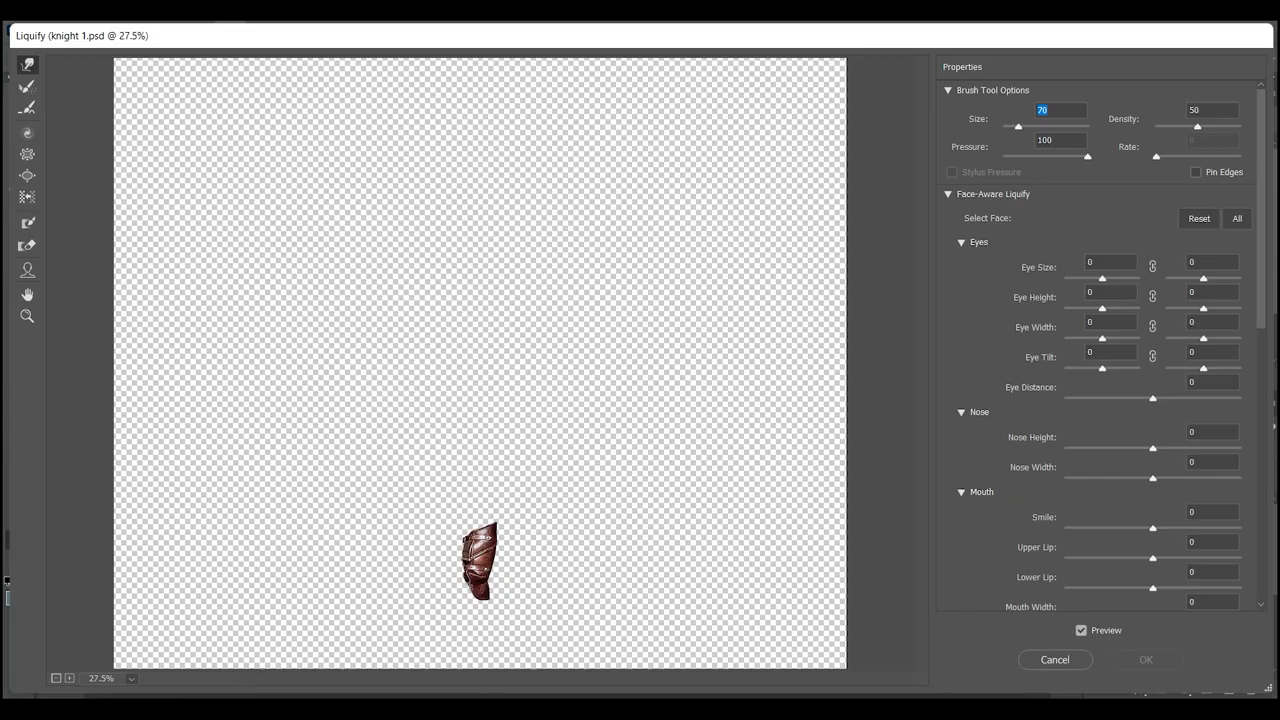
left_click(513, 498)
key("w")
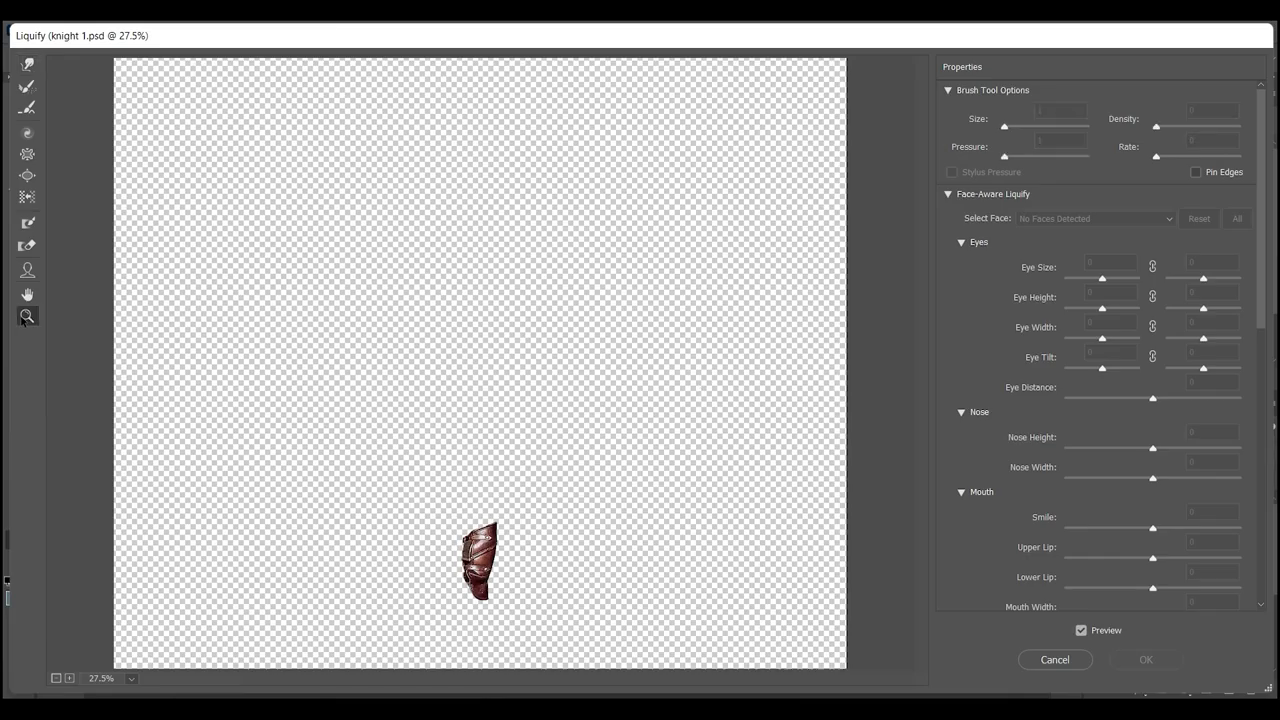
left_click(490, 590)
scroll(1137, 503, "down", 5)
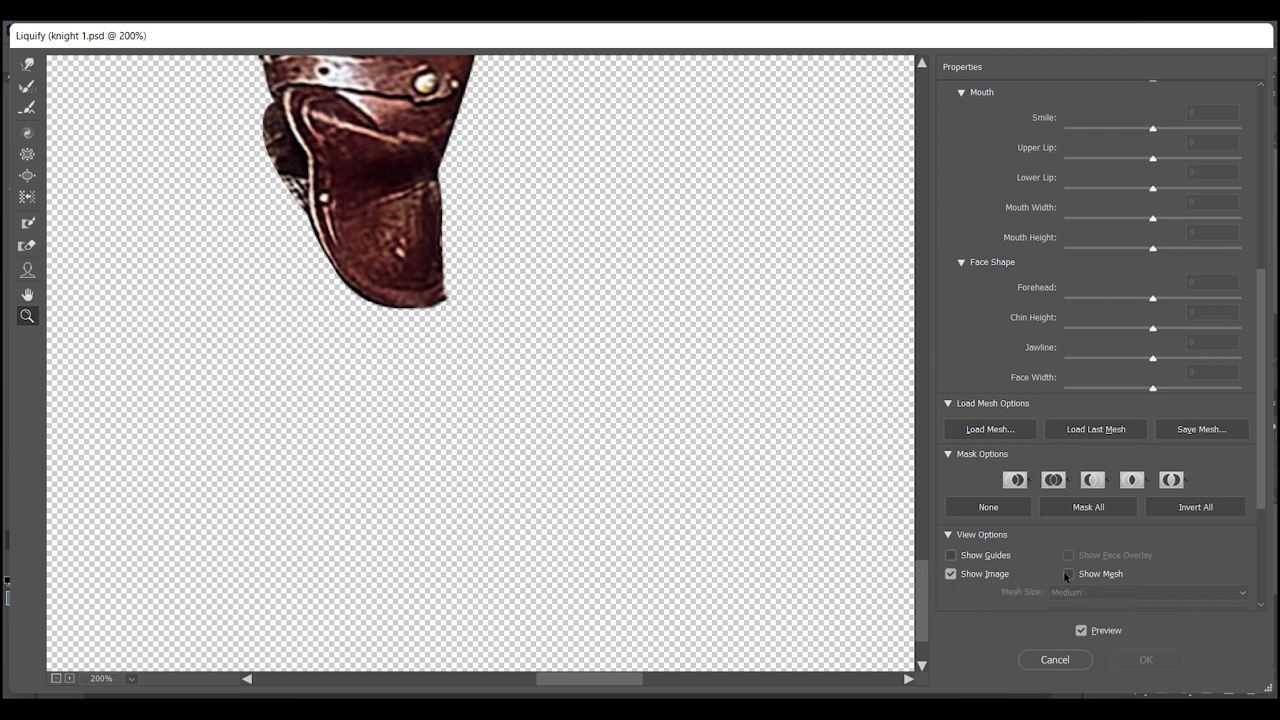
scroll(1066, 577, "down", 2)
scroll(1066, 577, "down", 2)
left_click(950, 520)
left_click(200, 250)
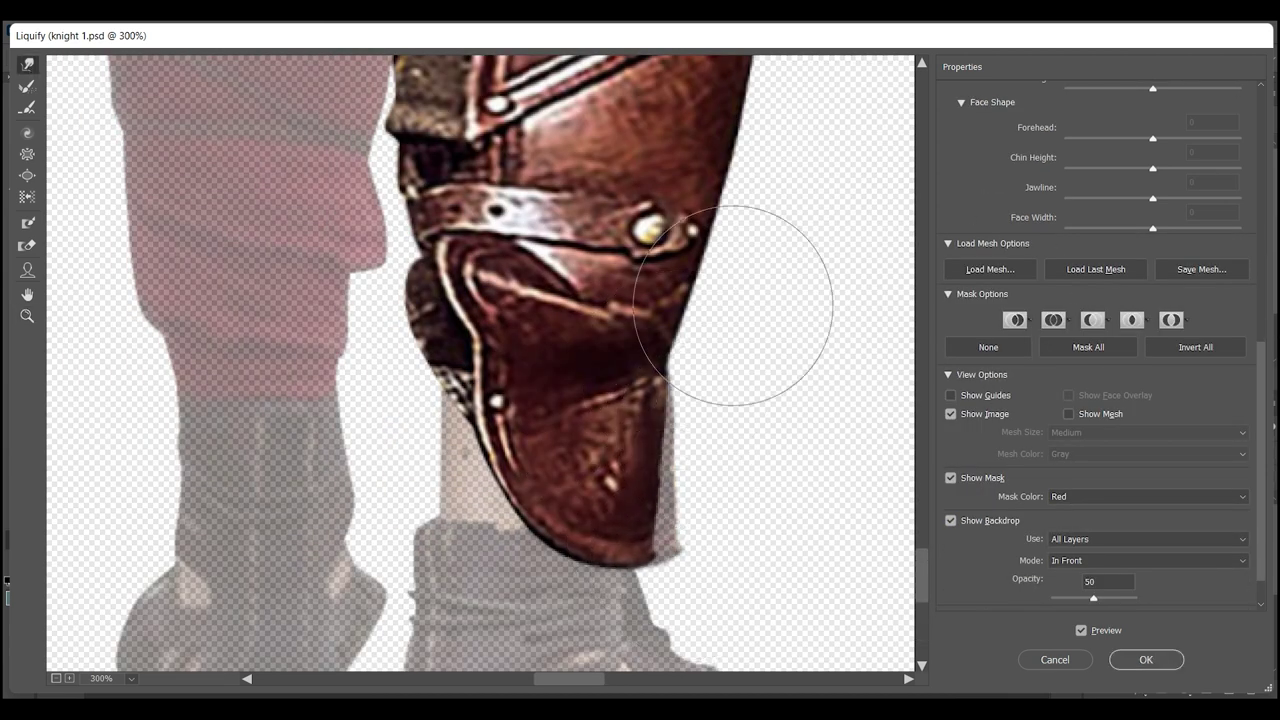
left_click(1083, 662)
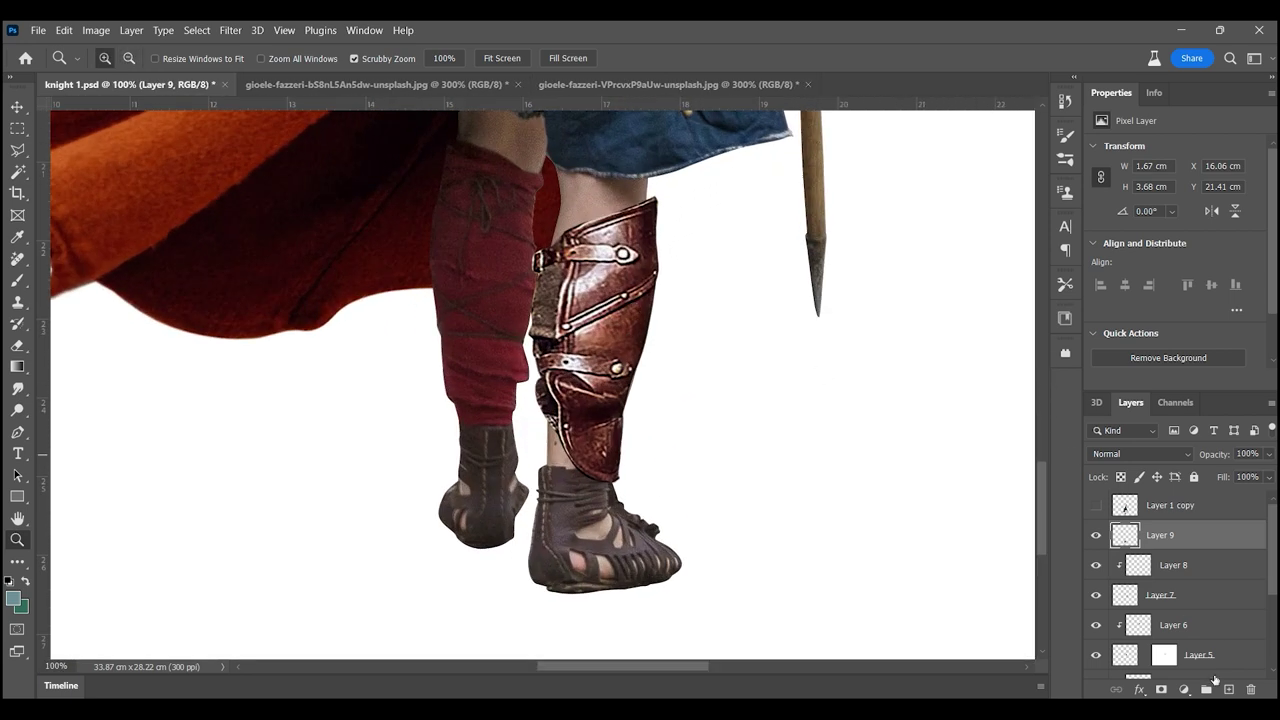
- Add Layer 10 clipped to the greave and sample a reddish colour from the greave
left_click(1228, 689)
key("ctrl+alt+g")
left_click(698, 275)
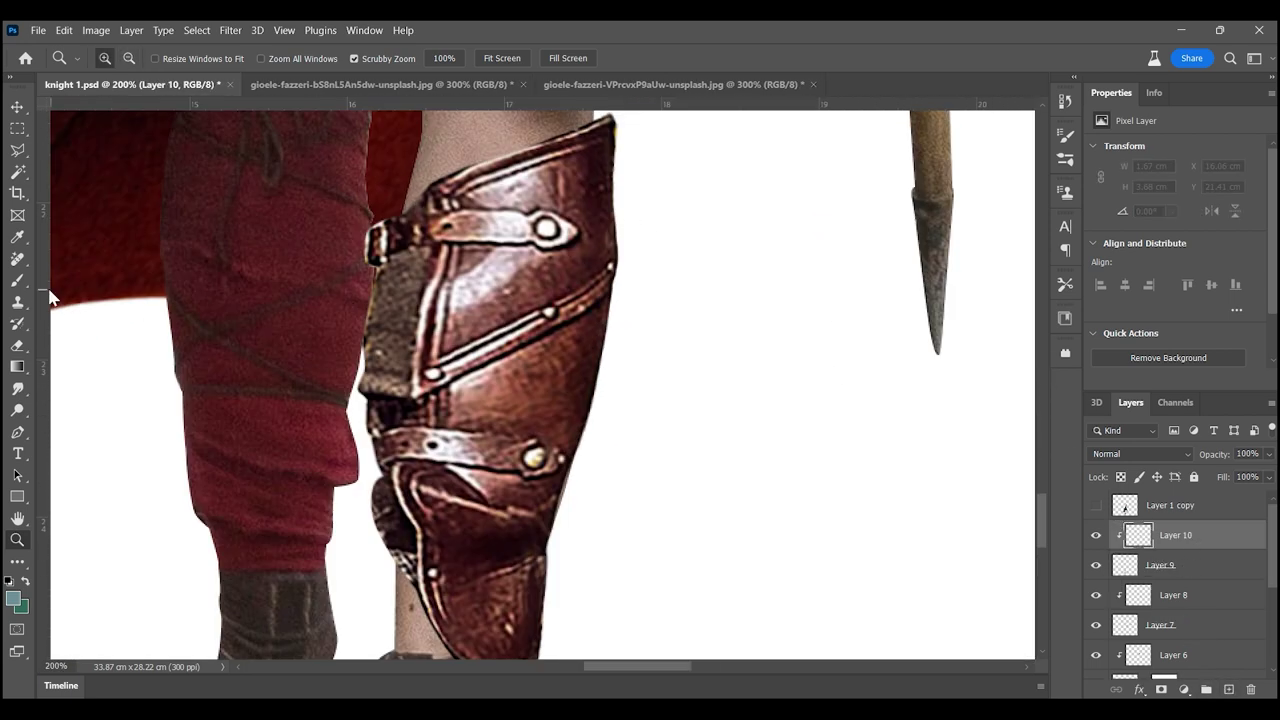
key("b")
left_click(471, 277, "alt")
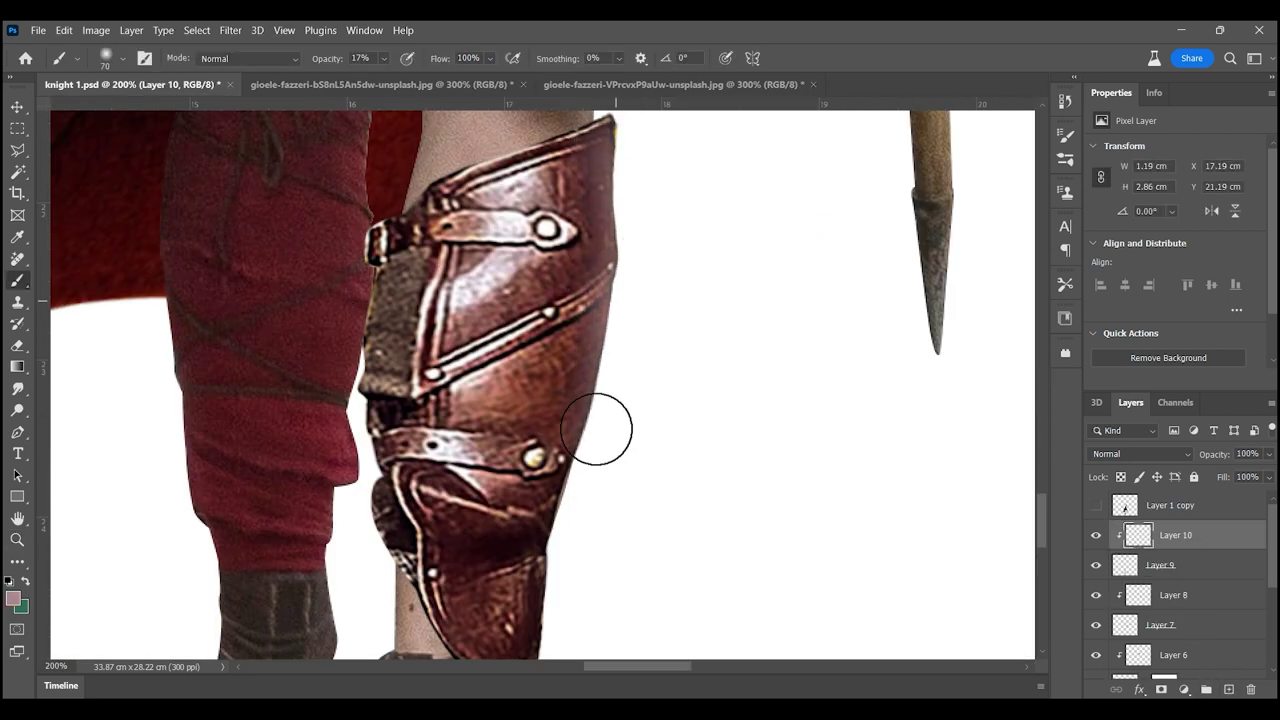
scroll(596, 429, "down", 3)
scroll(590, 350, "up", 5)
- Set Layer 10 to Soft Light and zoom out to review the shading
left_click(1140, 454)
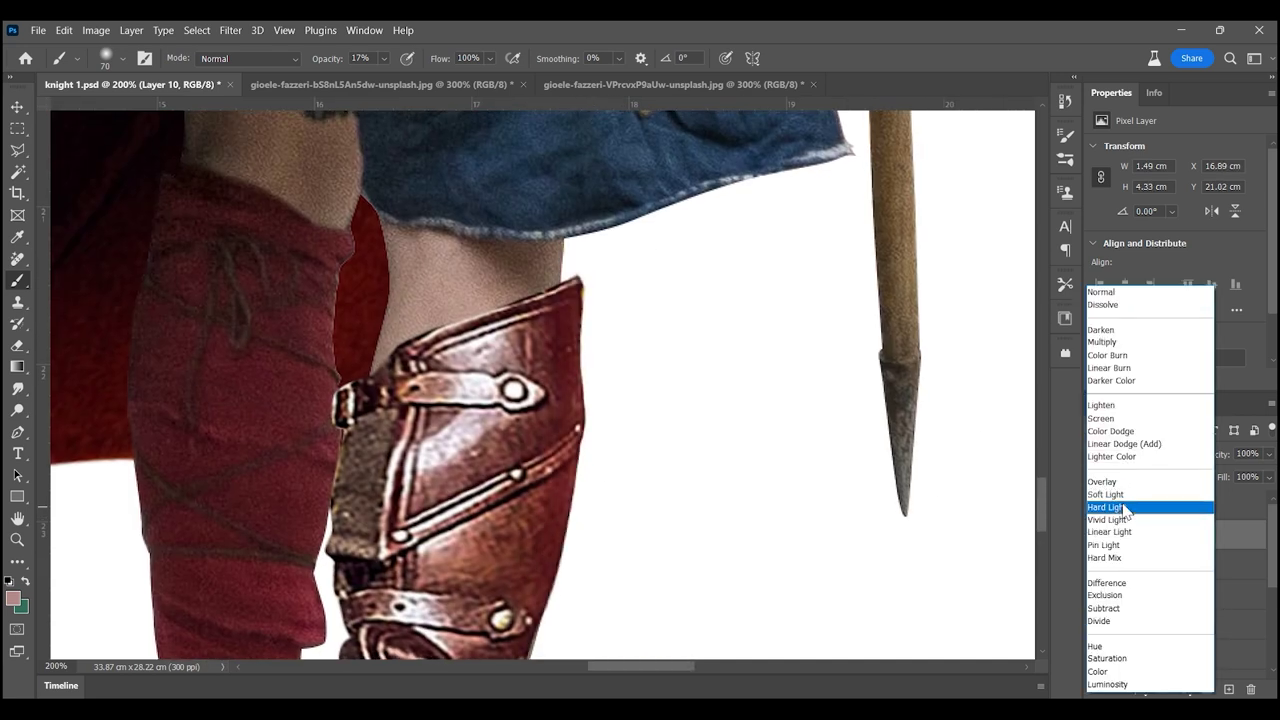
left_click(1112, 494)
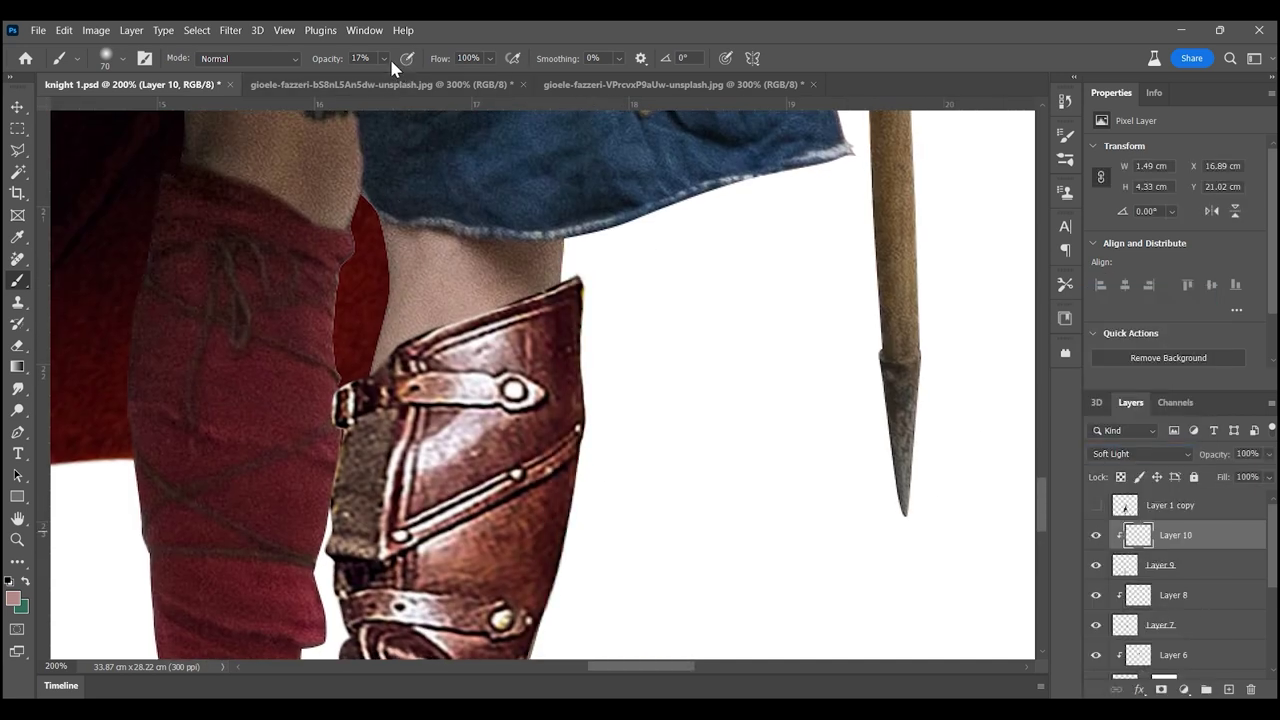
scroll(588, 358, "down", 3)
scroll(543, 443, "up", 3)
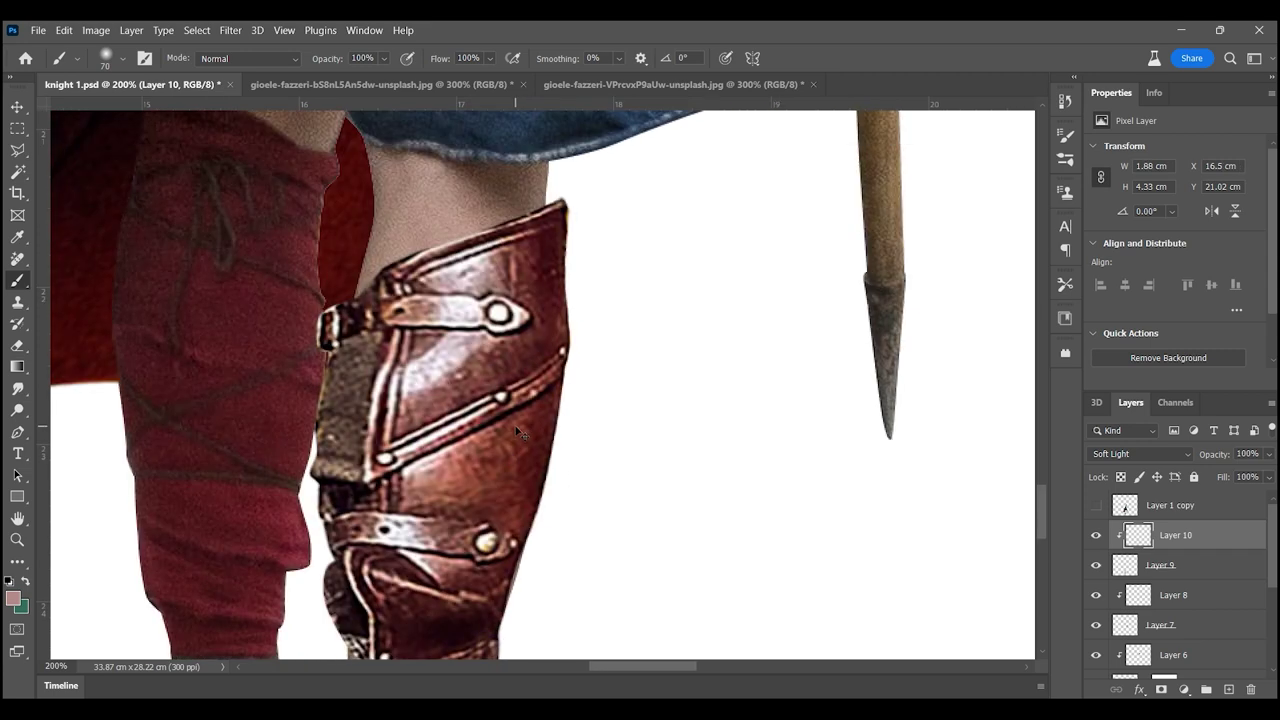
key("z")
left_click(431, 420, "alt")
left_click_drag(431, 420, 380, 420)
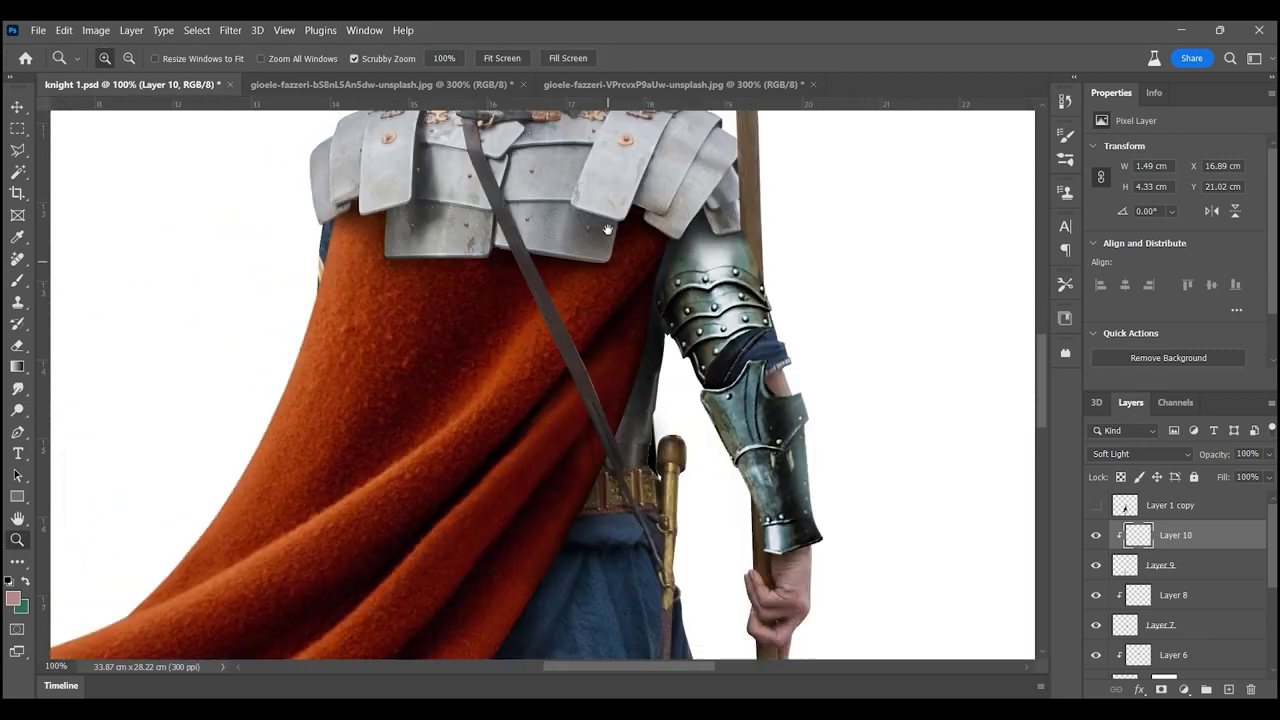
- Open the alessandro-la-becca bull-horn photo and zoom in on the horn's base
left_click(38, 30)
left_click(57, 66)
double_click(194, 171)
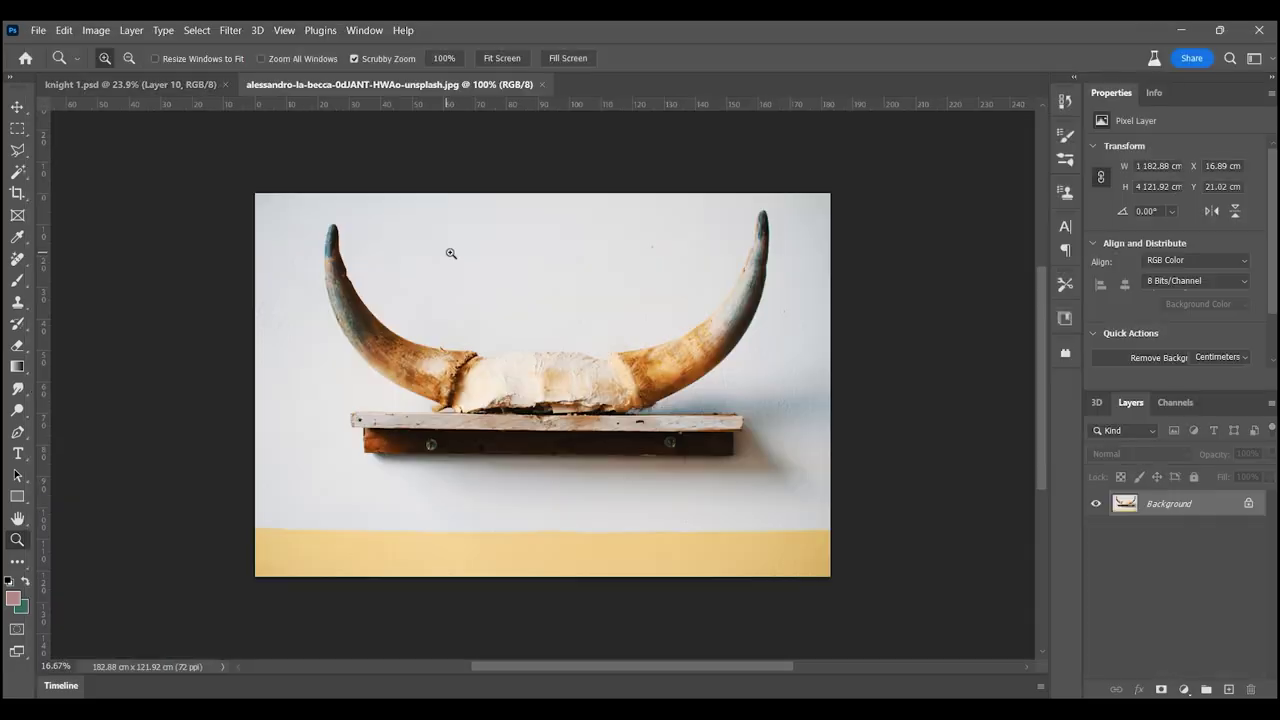
left_click(650, 370)
left_click(690, 480)
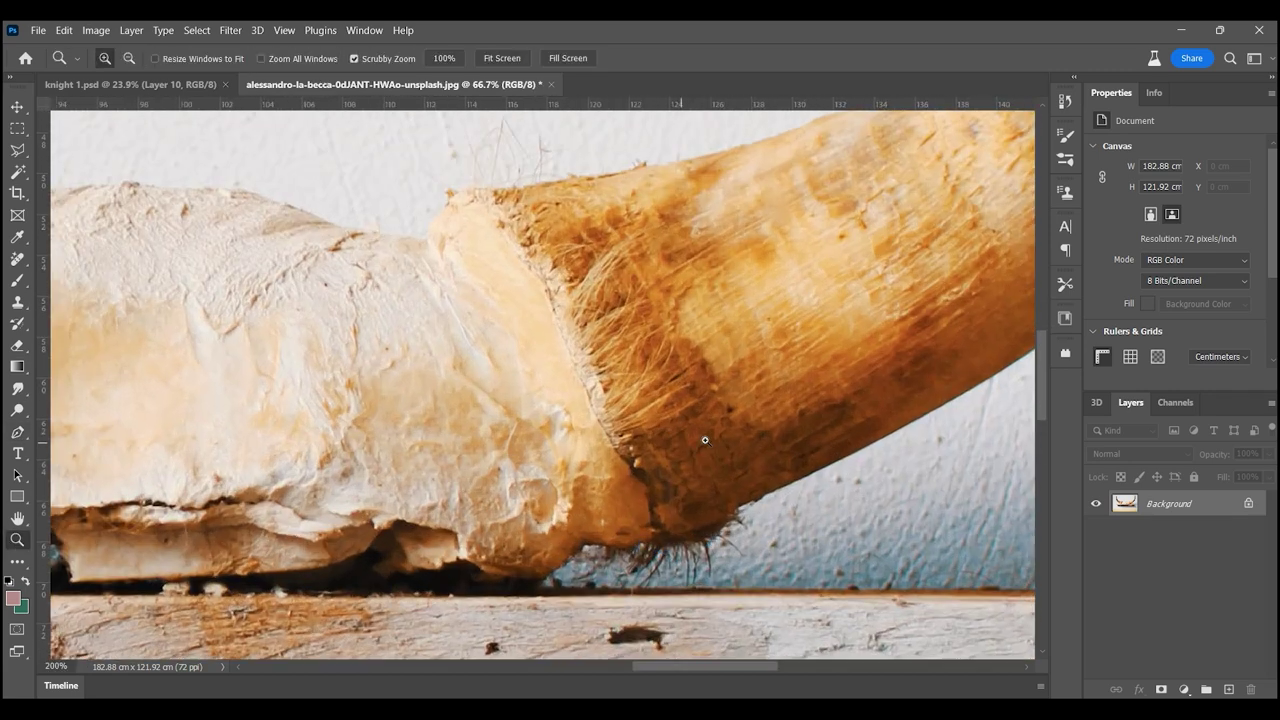
- Trace one horn's outline with the Pen tool and turn the path into a selection
left_click(690, 480)
left_click(17, 432)
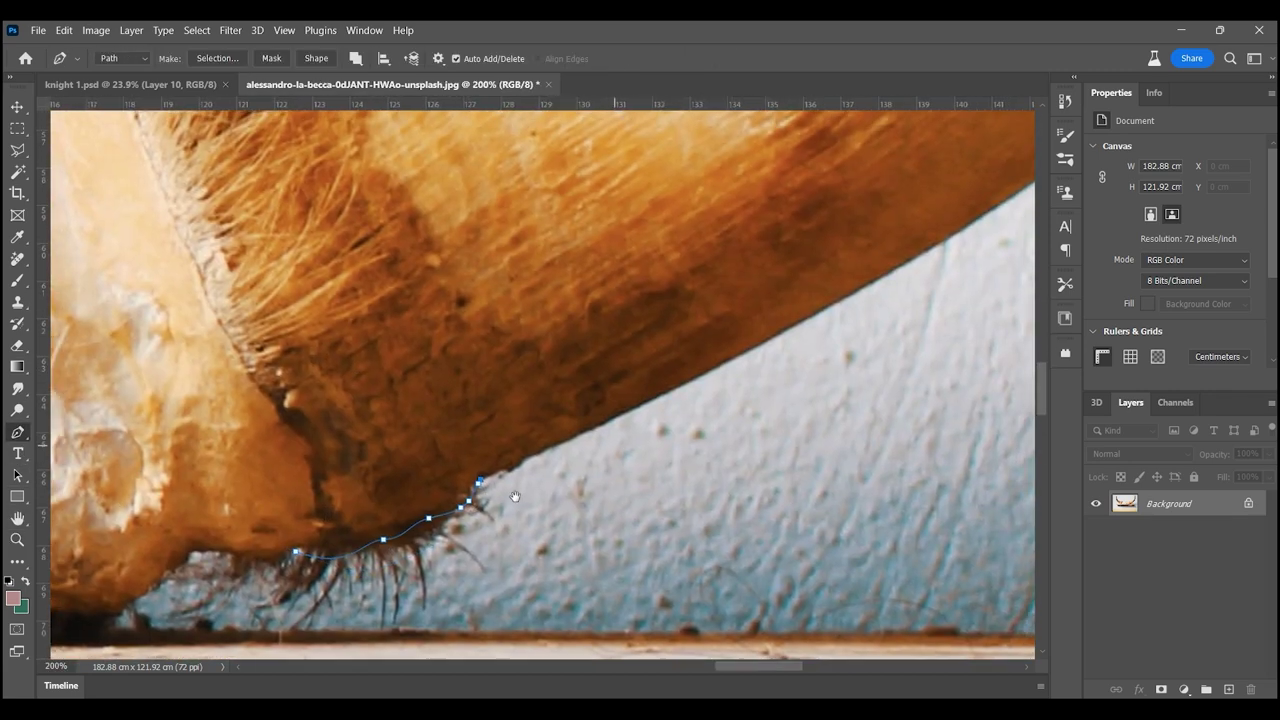
scroll(474, 508, "right", 5)
scroll(537, 448, "right", 5)
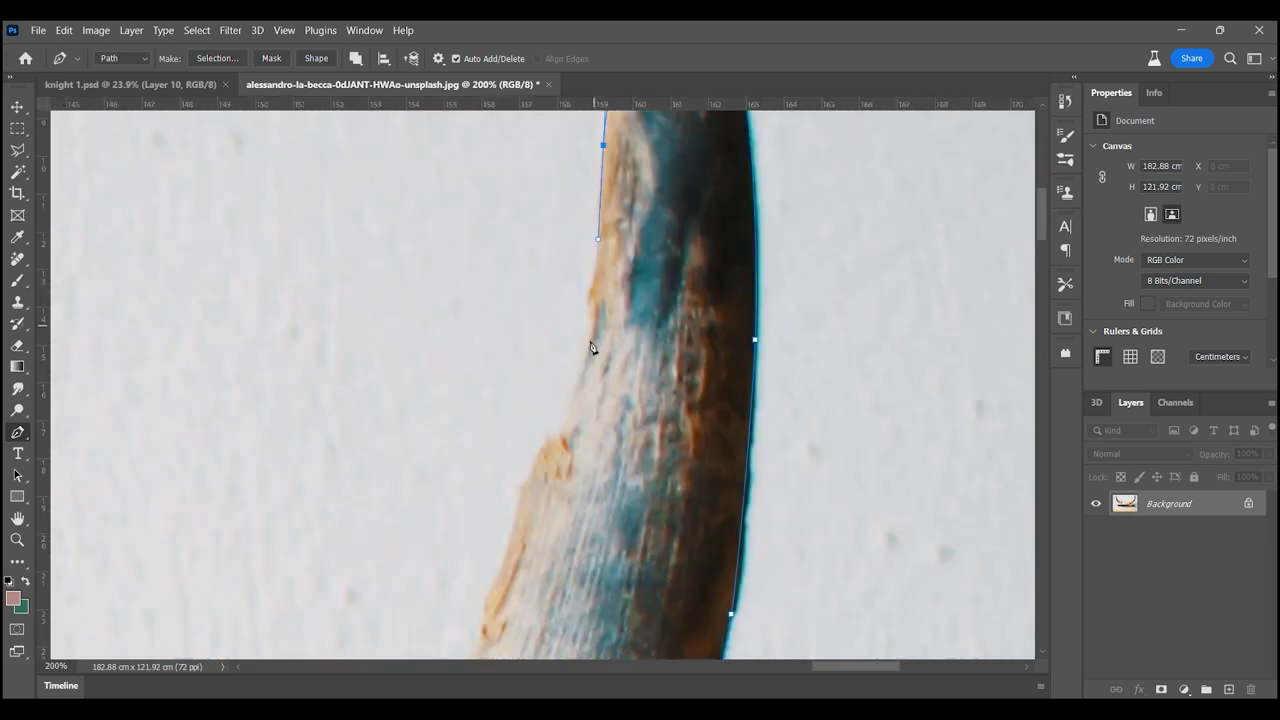
scroll(591, 346, "left", 5)
scroll(606, 340, "left", 5)
left_click(200, 60)
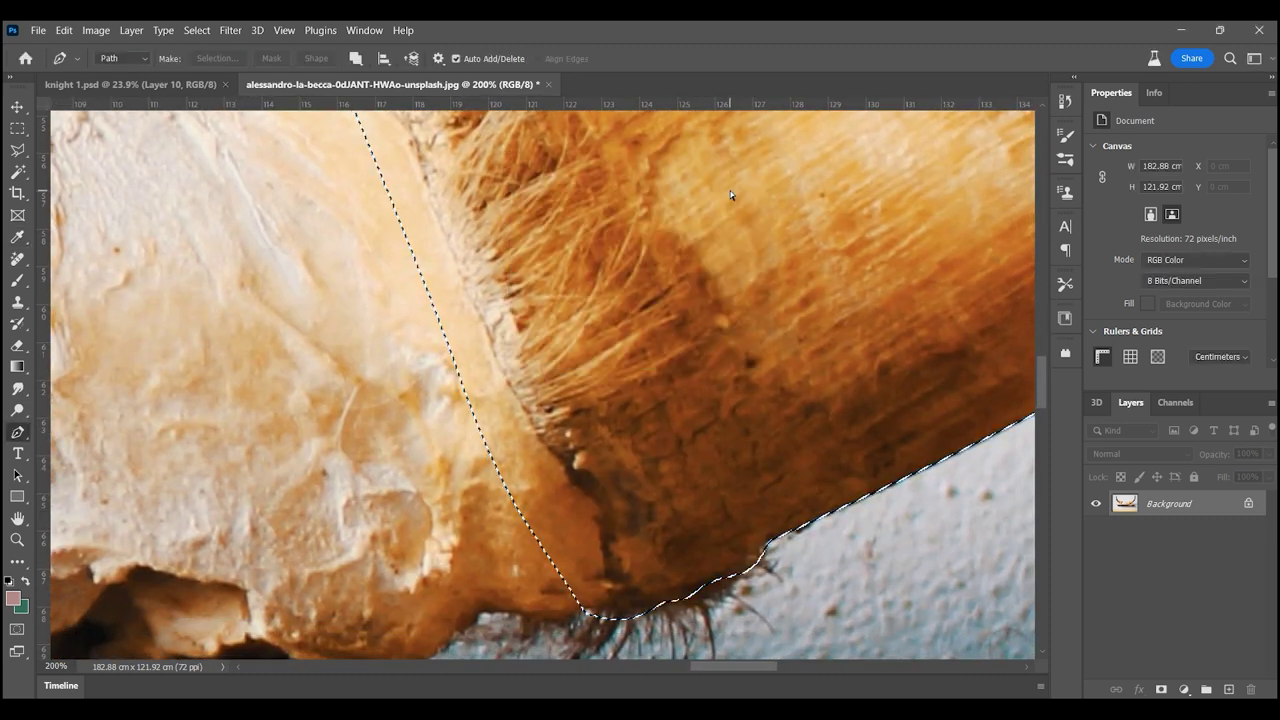
- Copy the horn and paste it into knight 1.psd above the Background layer
key("ctrl+Tab")
scroll(1180, 600, "down", 5)
left_click(1180, 663)
key("ctrl+v")
- Move the horn up near the helmet and scale it down to fit
mouse_move(641, 364)
left_mouse_down()
mouse_move(681, 222)
mouse_move(607, 260)
left_mouse_up()
key("ctrl+t")
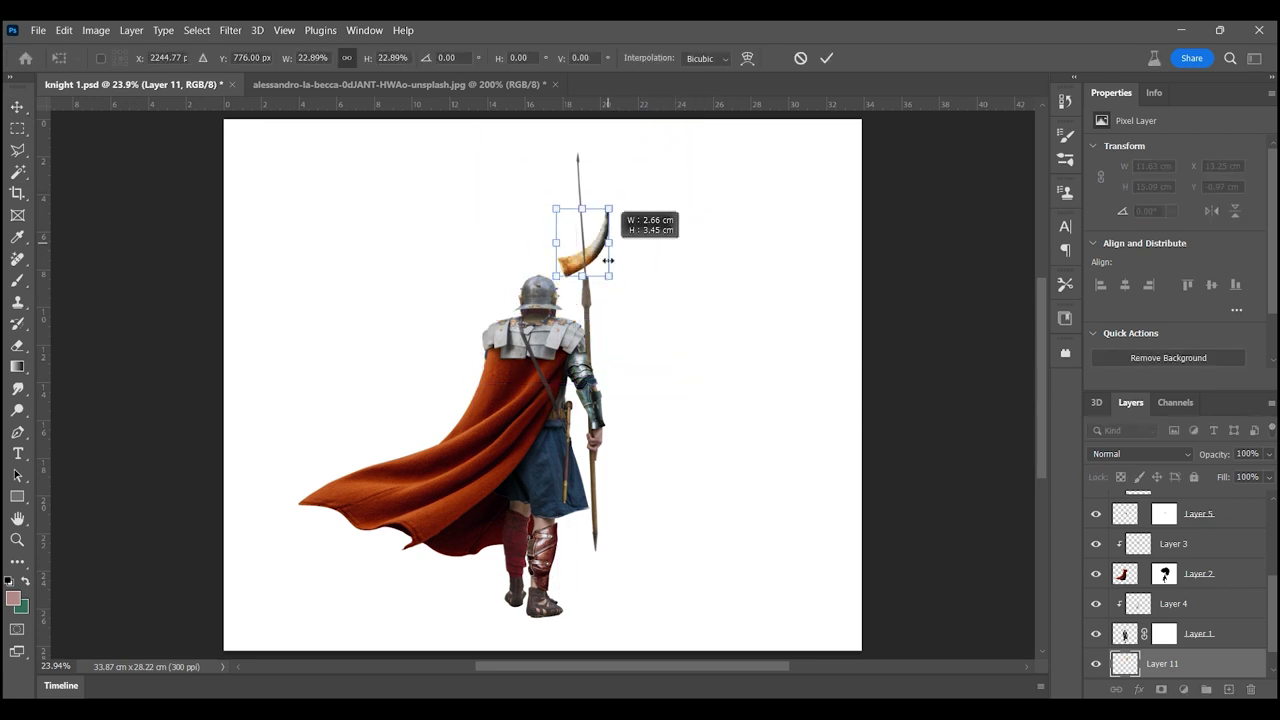
key("Return")
key("z")
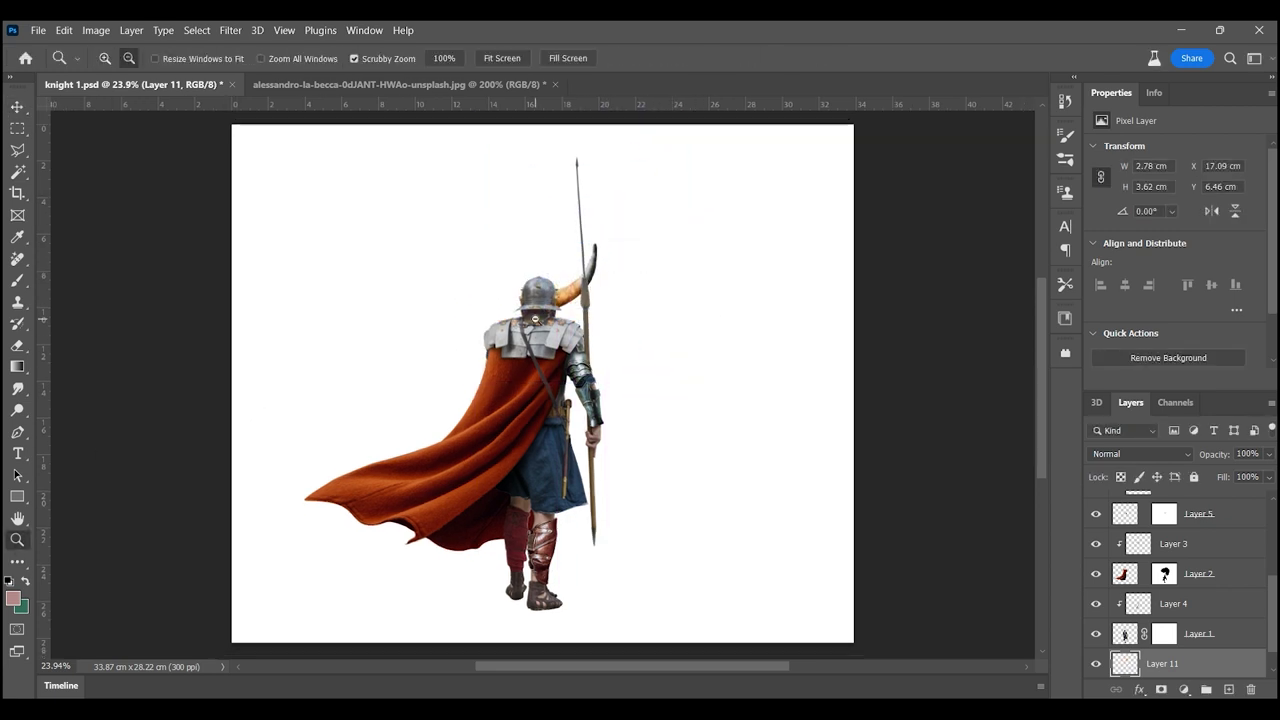
left_click(708, 362)
left_click(708, 362)
key("ctrl+t")
mouse_move(843, 166)
left_mouse_down()
mouse_move(738, 162)
mouse_move(767, 153)
left_mouse_up()
- Warp the horn so its tip curves upward from the helmet's right side
right_click(592, 352)
left_click(657, 463)
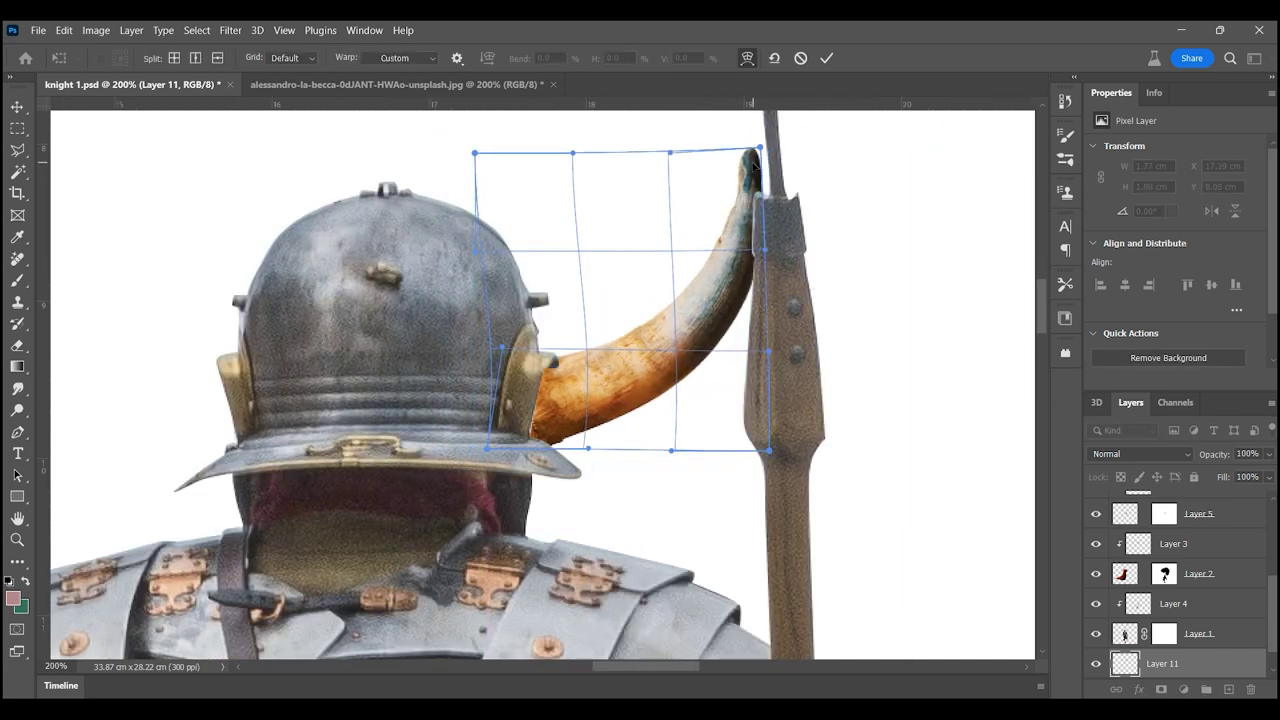
scroll(733, 200, "up", 1)
left_click_drag(779, 205, 712, 156)
left_click_drag(587, 428, 571, 430)
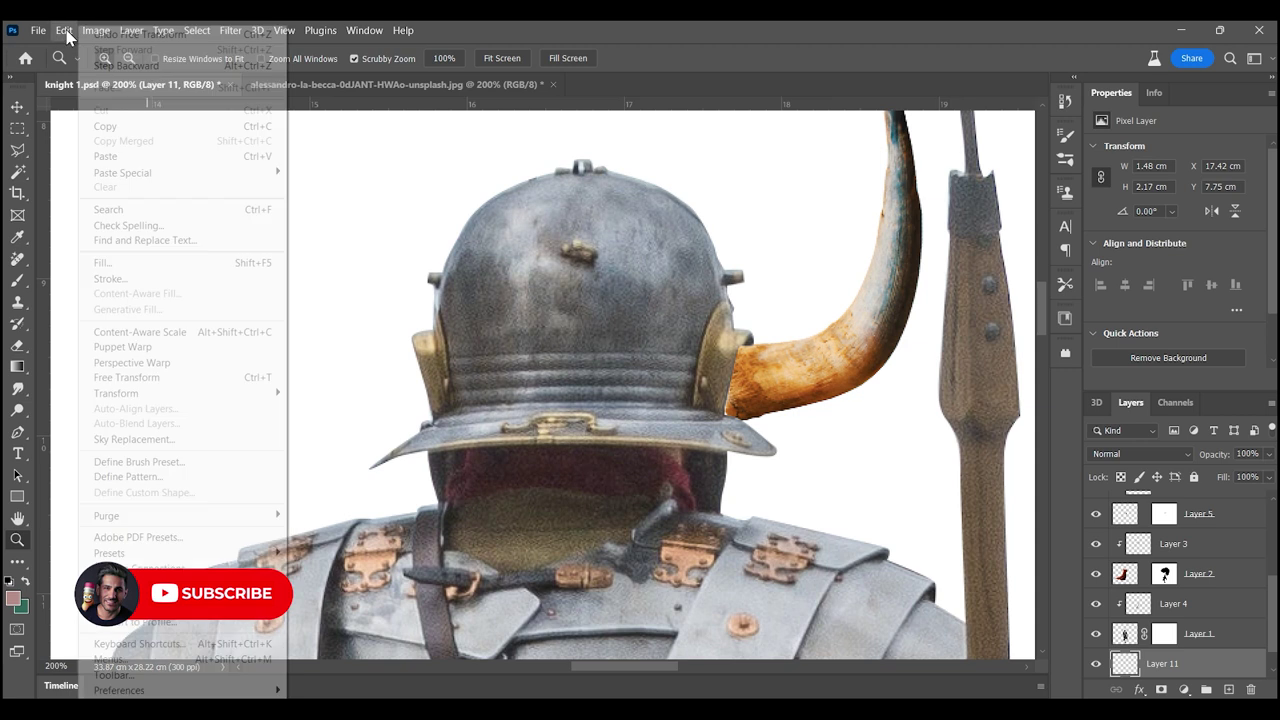
- Puppet-warp the horn, raising its tip and pinning its base, then apply it
left_click(150, 347)
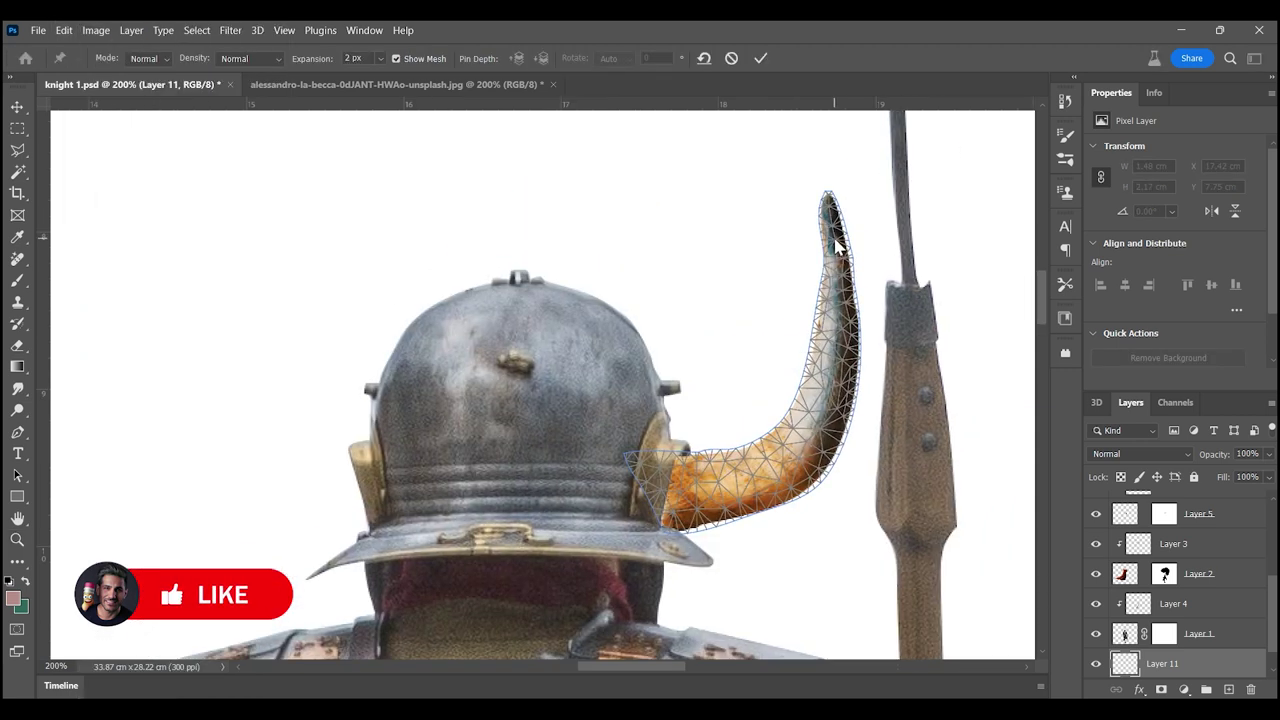
left_click_drag(835, 238, 811, 218)
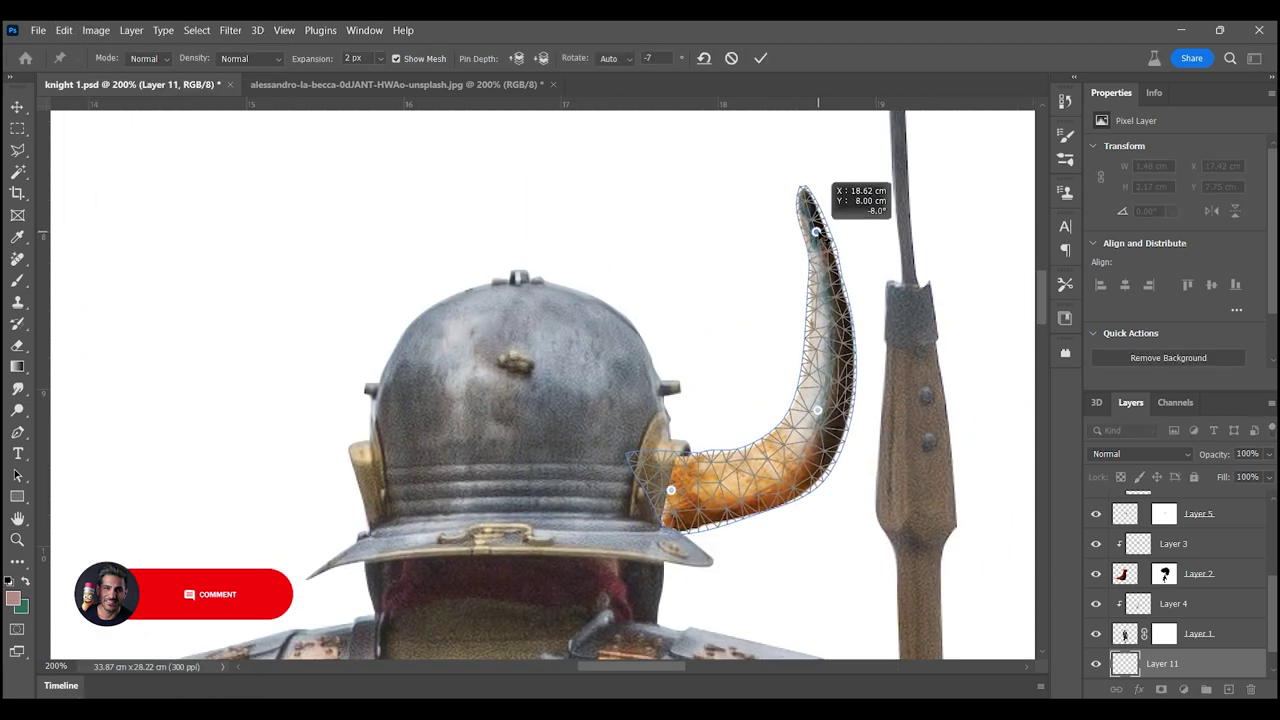
left_click_drag(670, 490, 668, 487)
left_click_drag(811, 218, 807, 207)
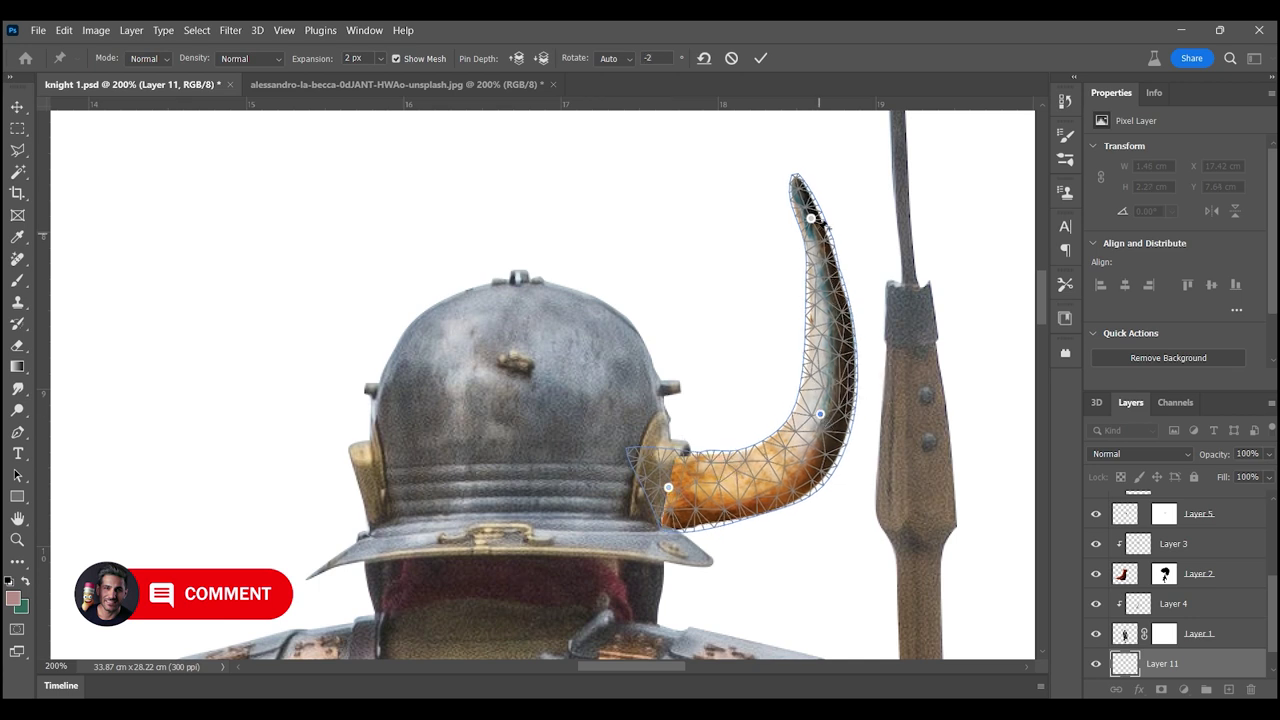
left_click_drag(818, 410, 822, 406)
left_click(772, 473)
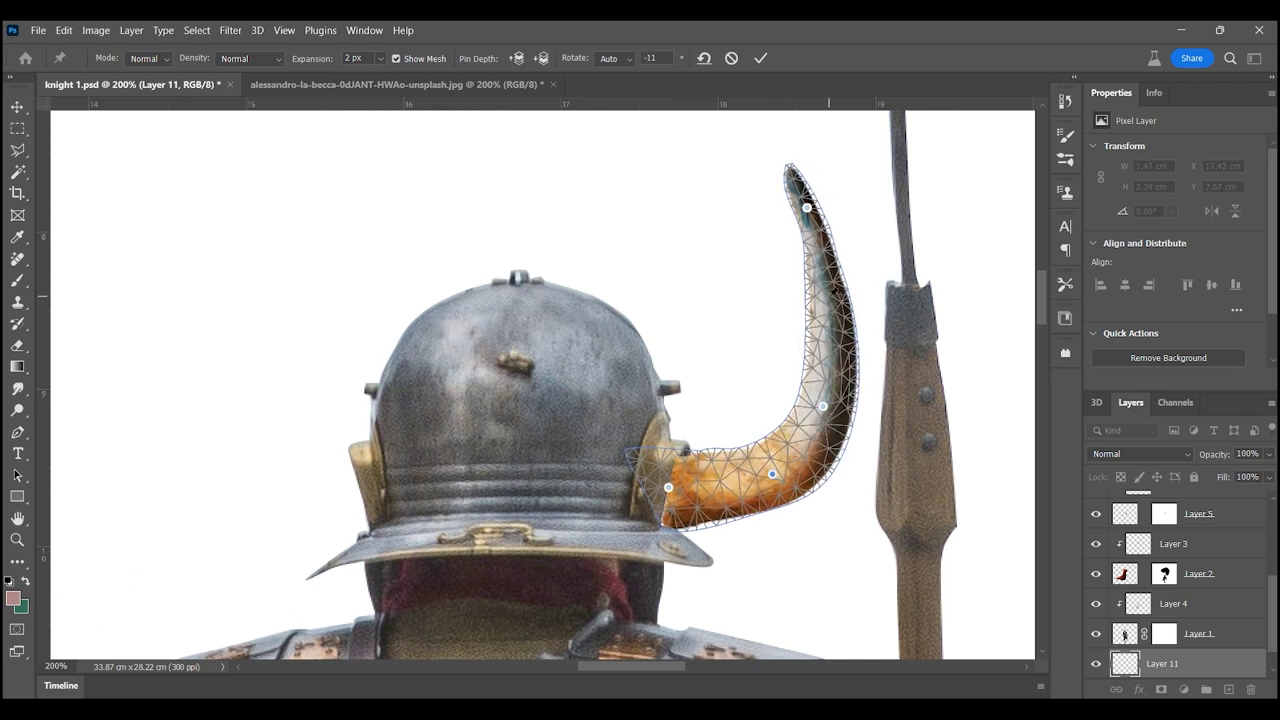
key("v")
key("Return")
- Duplicate the horn, flip the copy horizontally and place it on the helmet's left side
key("z")
left_click(795, 262, "alt")
mouse_move(741, 262)
left_mouse_down()
mouse_move(741, 285)
mouse_move(650, 275)
left_mouse_up()
key("ctrl+j")
key("ctrl+t")
right_click(564, 276)
left_click(610, 604)
mouse_move(526, 262)
left_mouse_down()
mouse_move(641, 266)
mouse_move(728, 345)
left_mouse_up()
key("Return")
key("z")
key("alt+bracketleft")
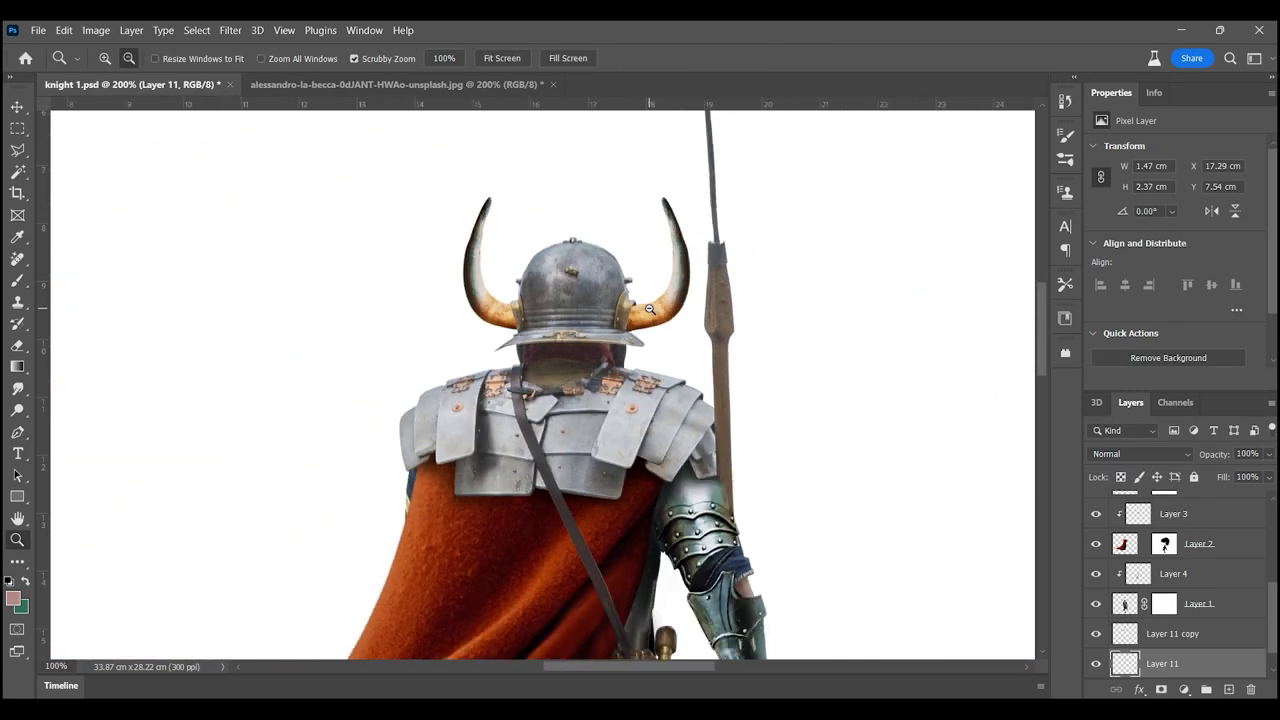
- Paint dark Multiply-mode shadows at both horn bases where they meet the helmet
key("ctrl+z")
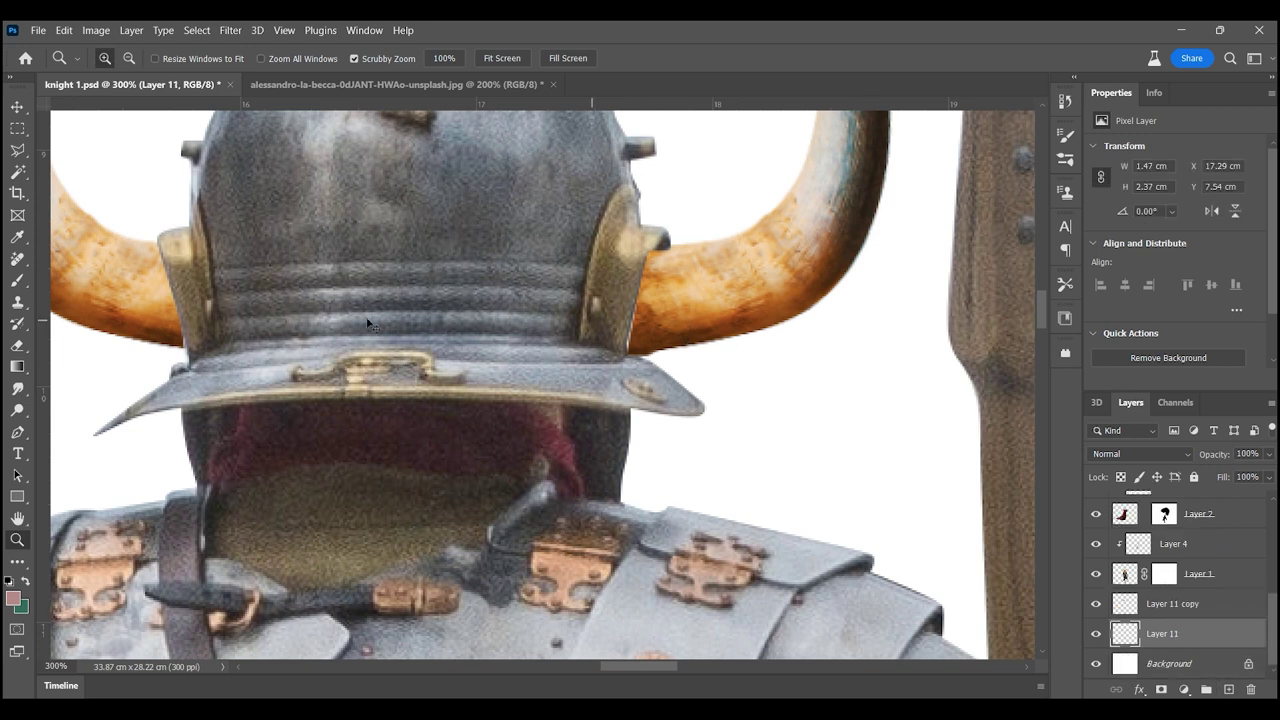
key("b")
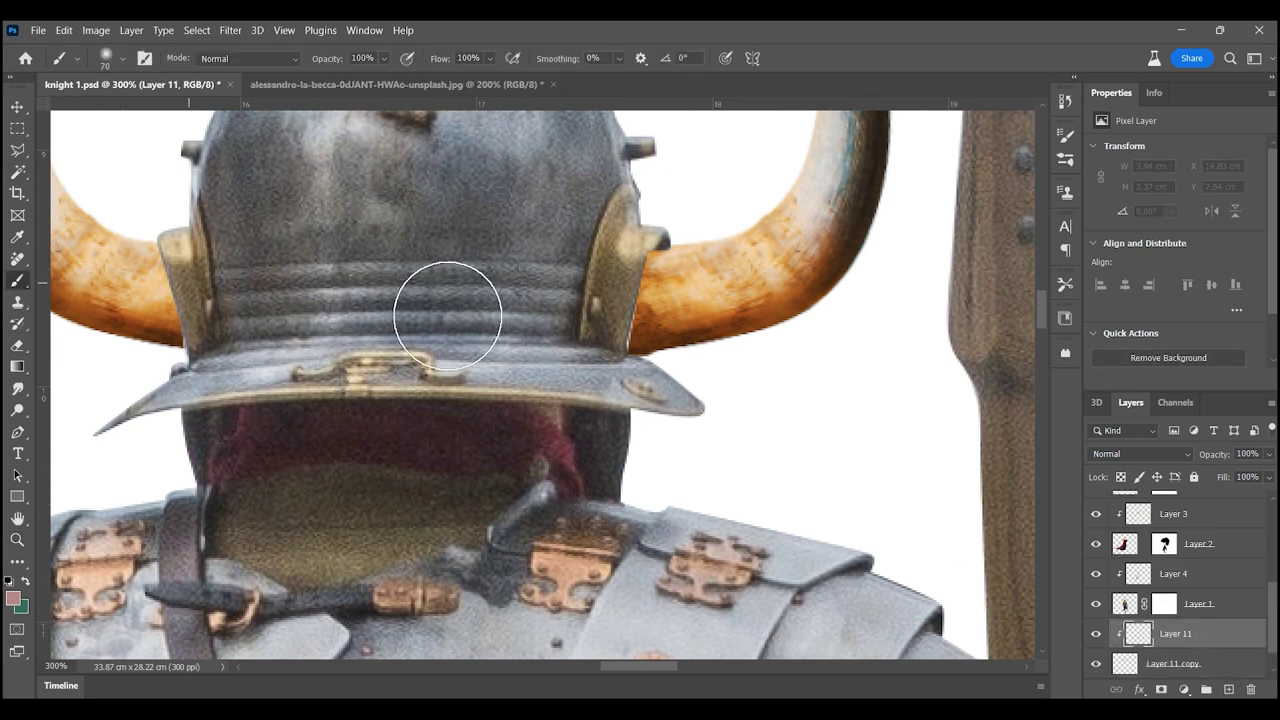
left_click_drag(725, 373, 588, 305)
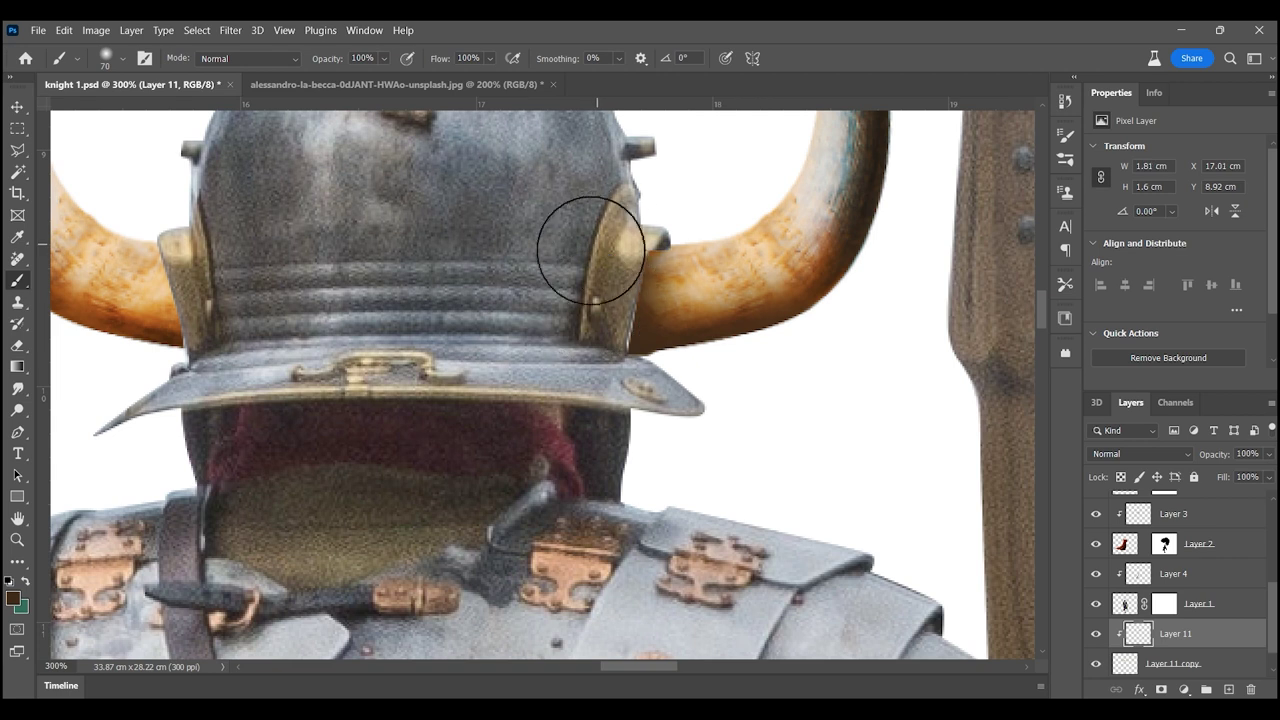
left_click(1140, 454)
left_click(1127, 350)
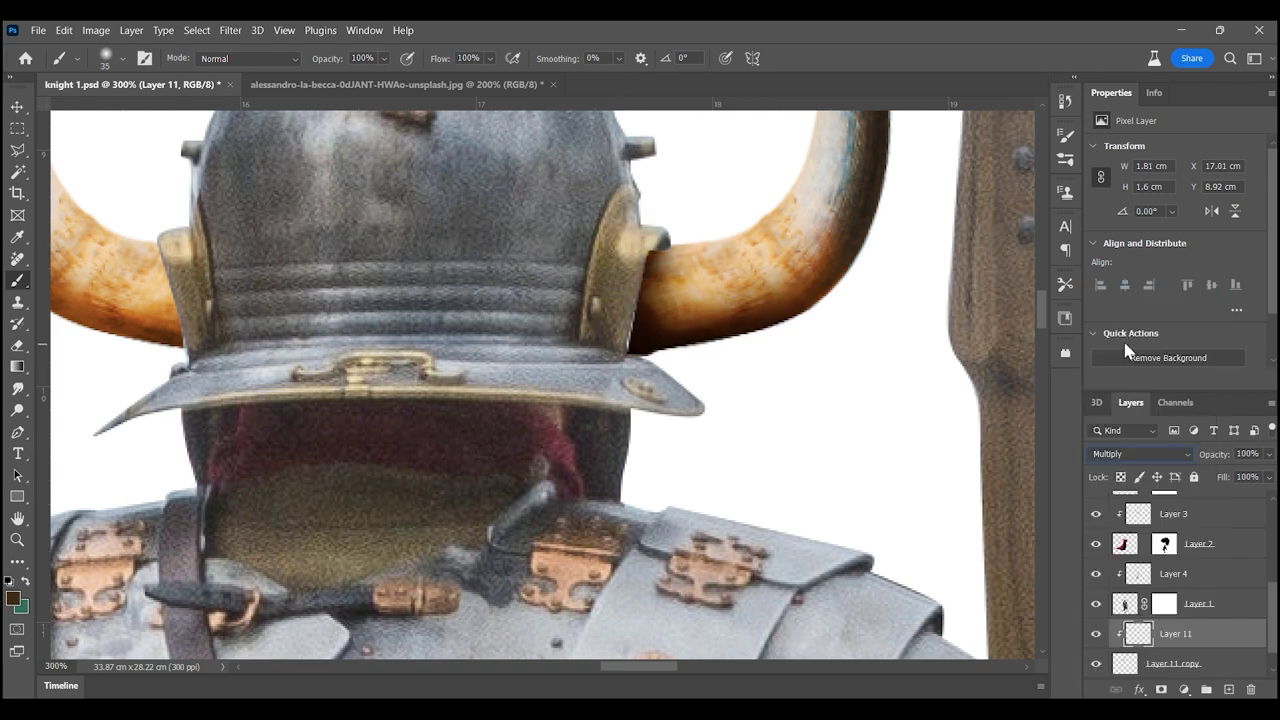
scroll(693, 326, "left", 5)
left_click(453, 346)
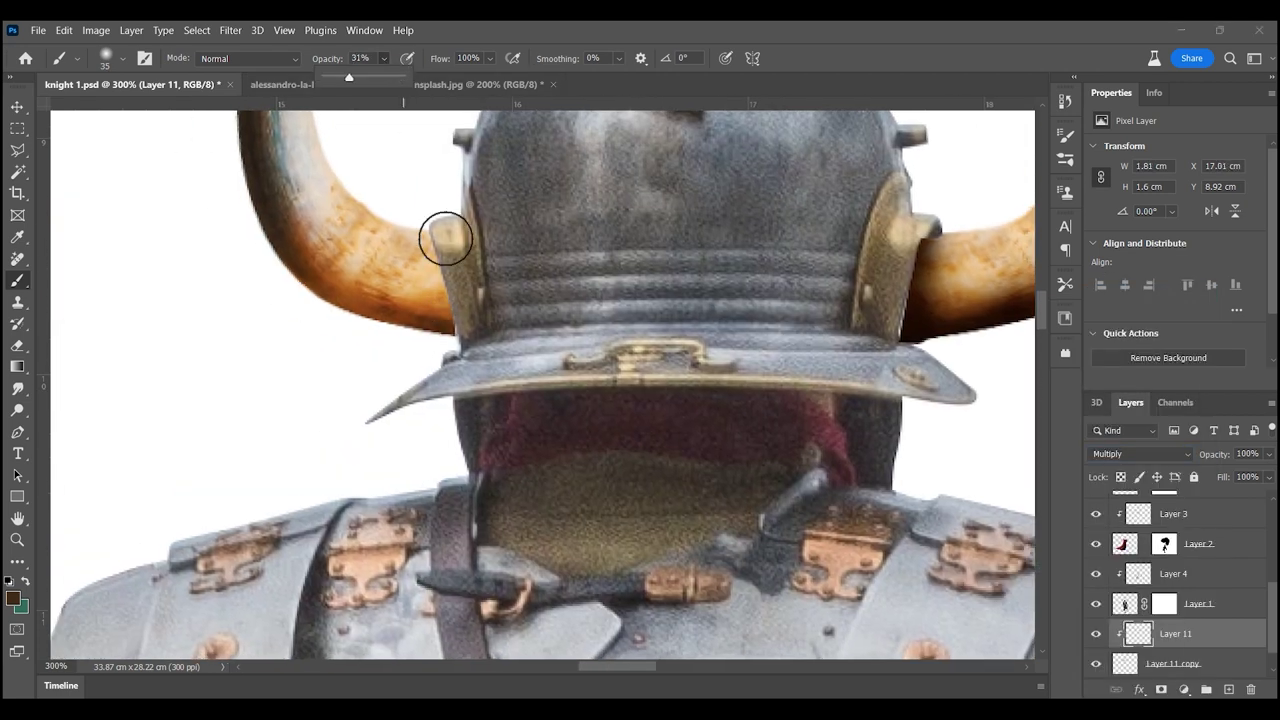
left_click(17, 539)
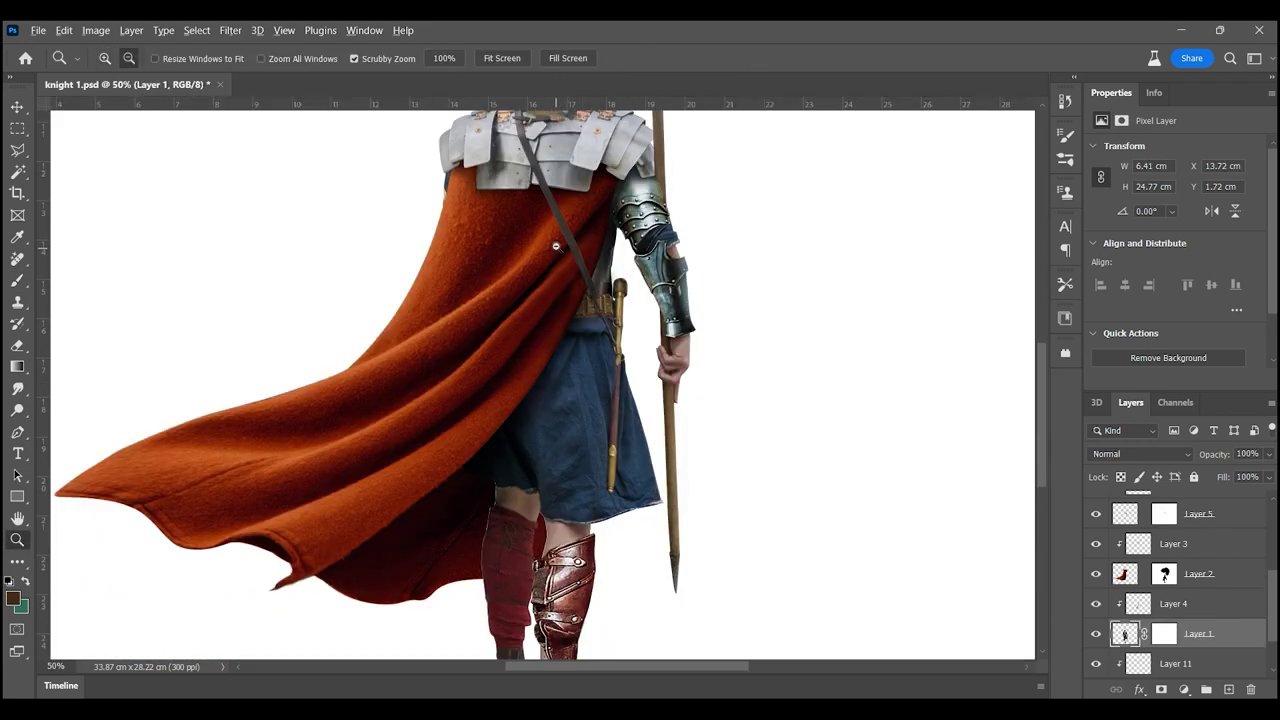
- Add Layer 12 clipped to the cape's Layer 3 and brush shadows beside the strap
left_click(556, 246)
left_click(1190, 548)
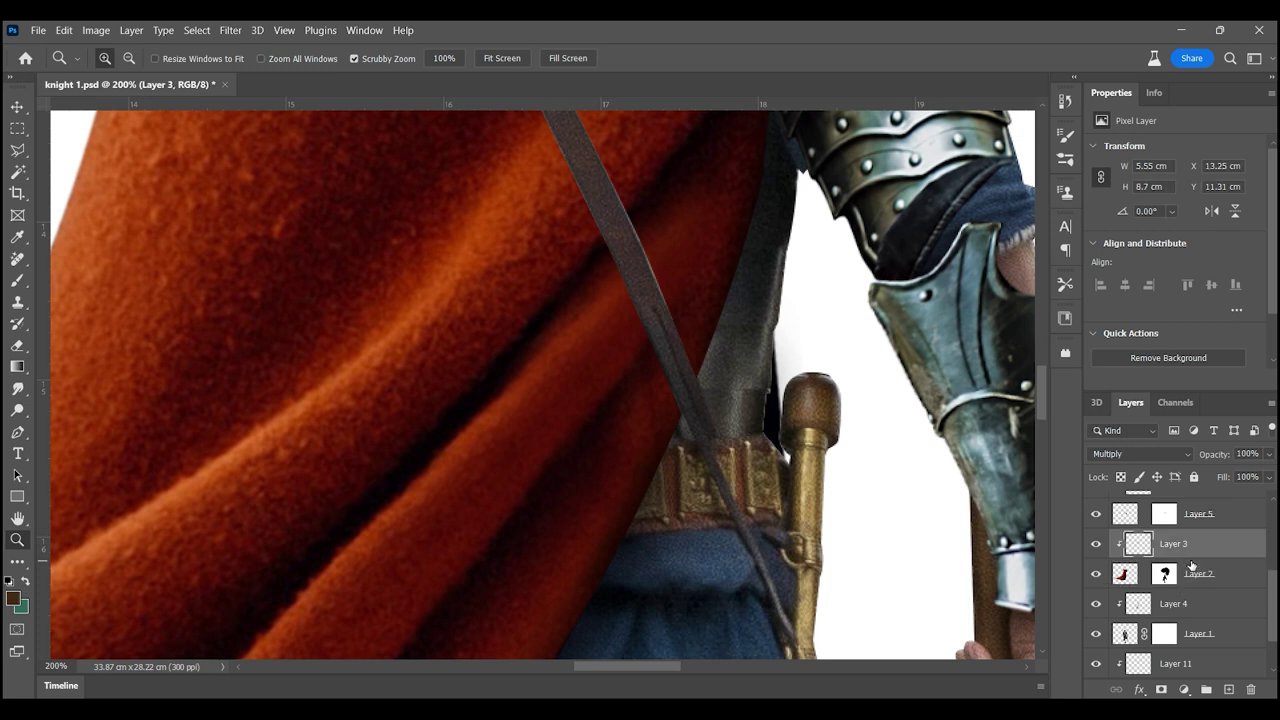
left_click(1231, 689)
left_click(1096, 573)
left_click(1096, 603)
key("b")
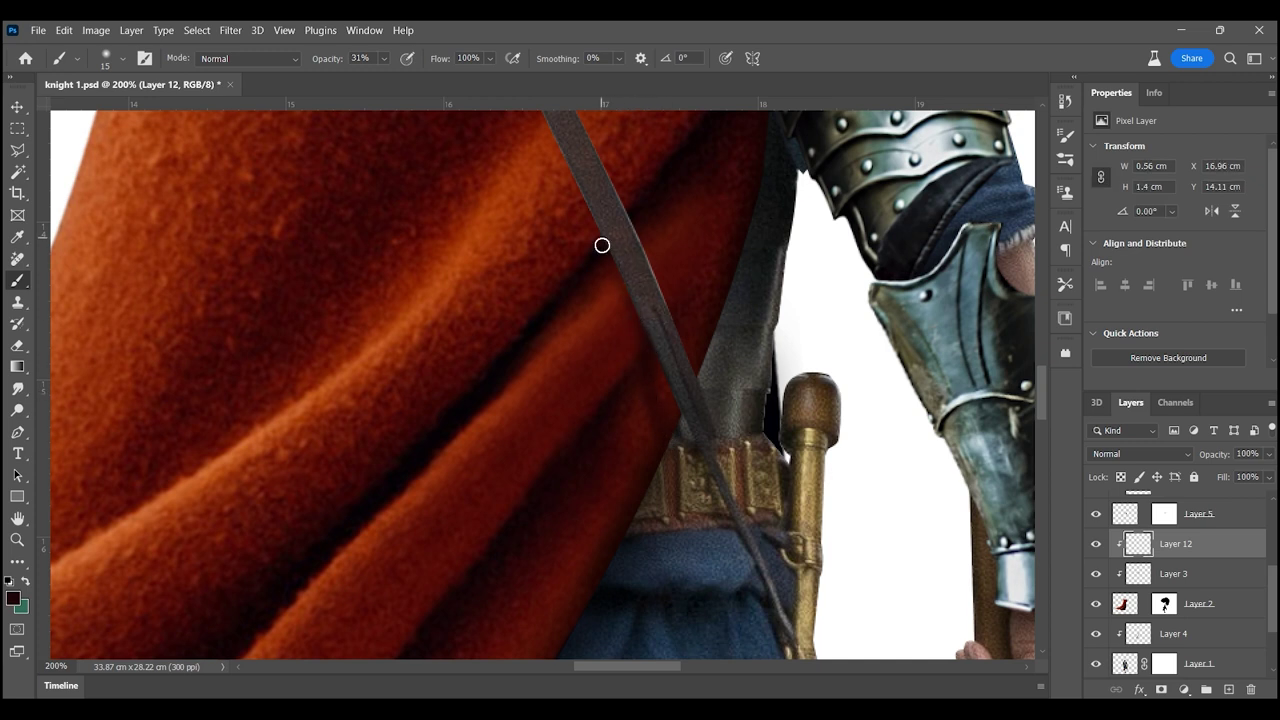
scroll(581, 302, "up", 3)
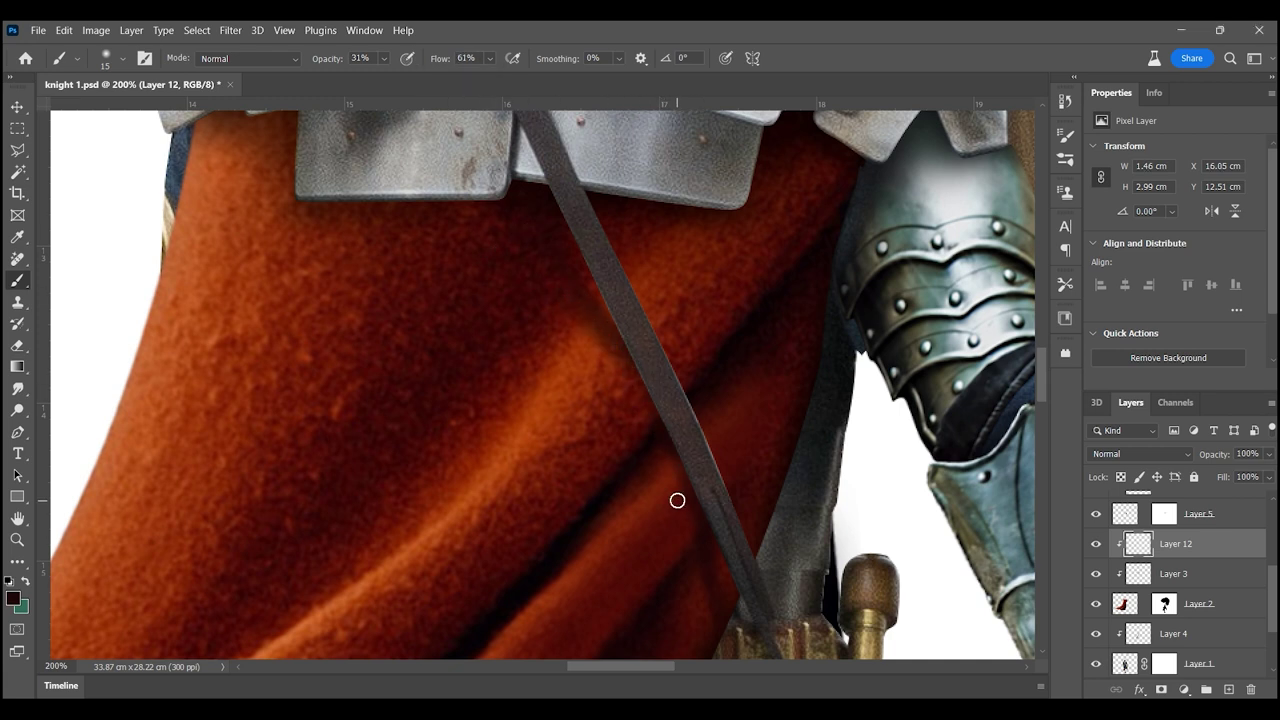
scroll(677, 500, "down", 2)
key("z")
left_click_drag(537, 300, 281, 135)
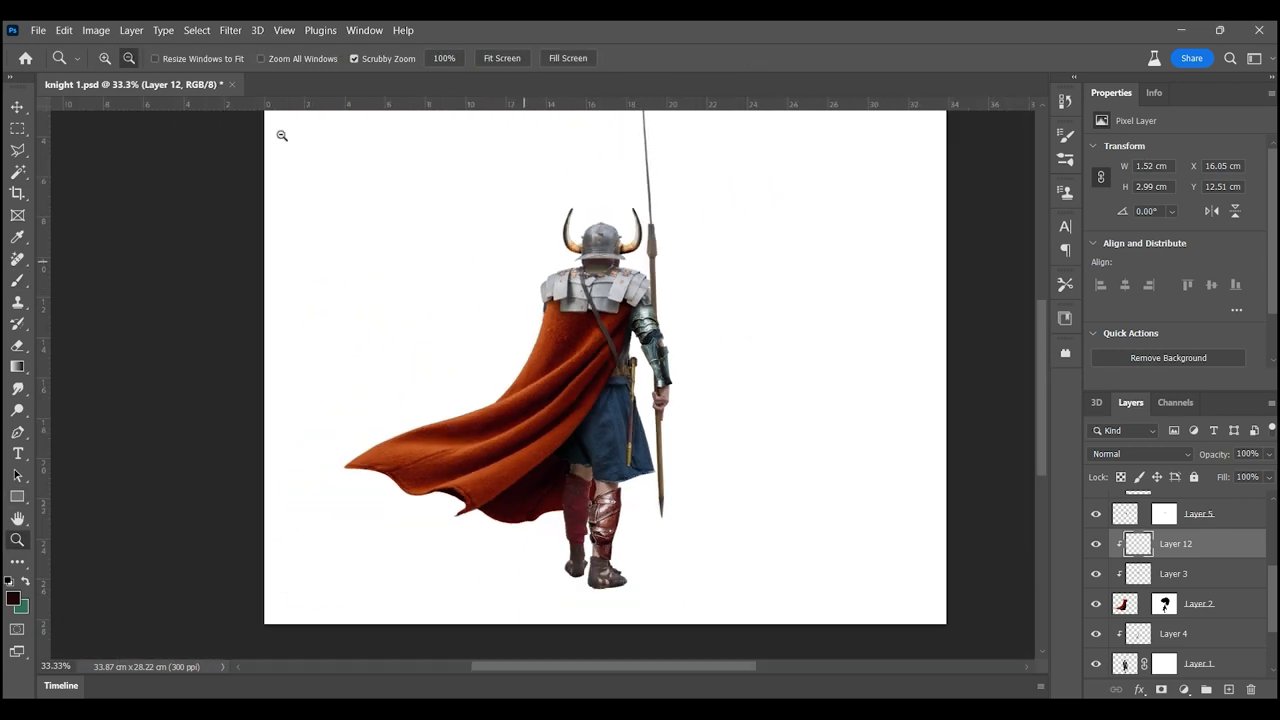
- Open the gioele-fazzeri armour photo and zoom in on the armour piece
left_click(38, 30)
left_click(45, 75)
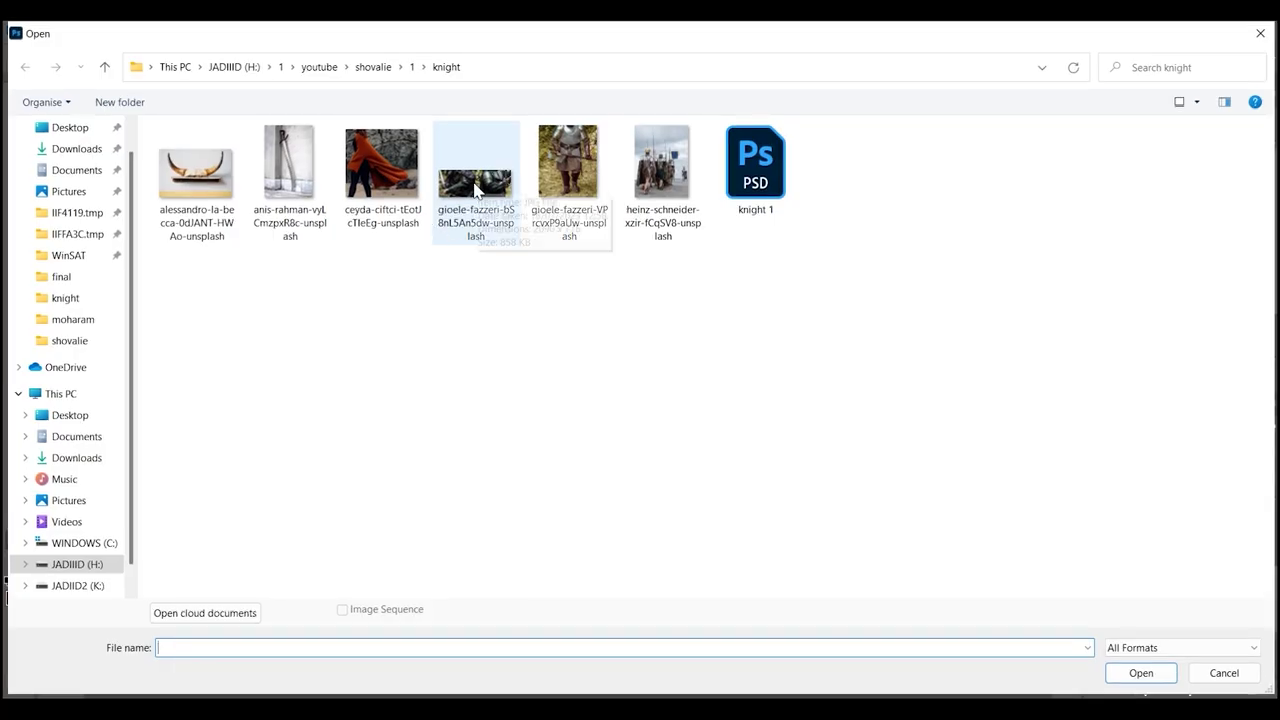
double_click(471, 160)
left_click(366, 362)
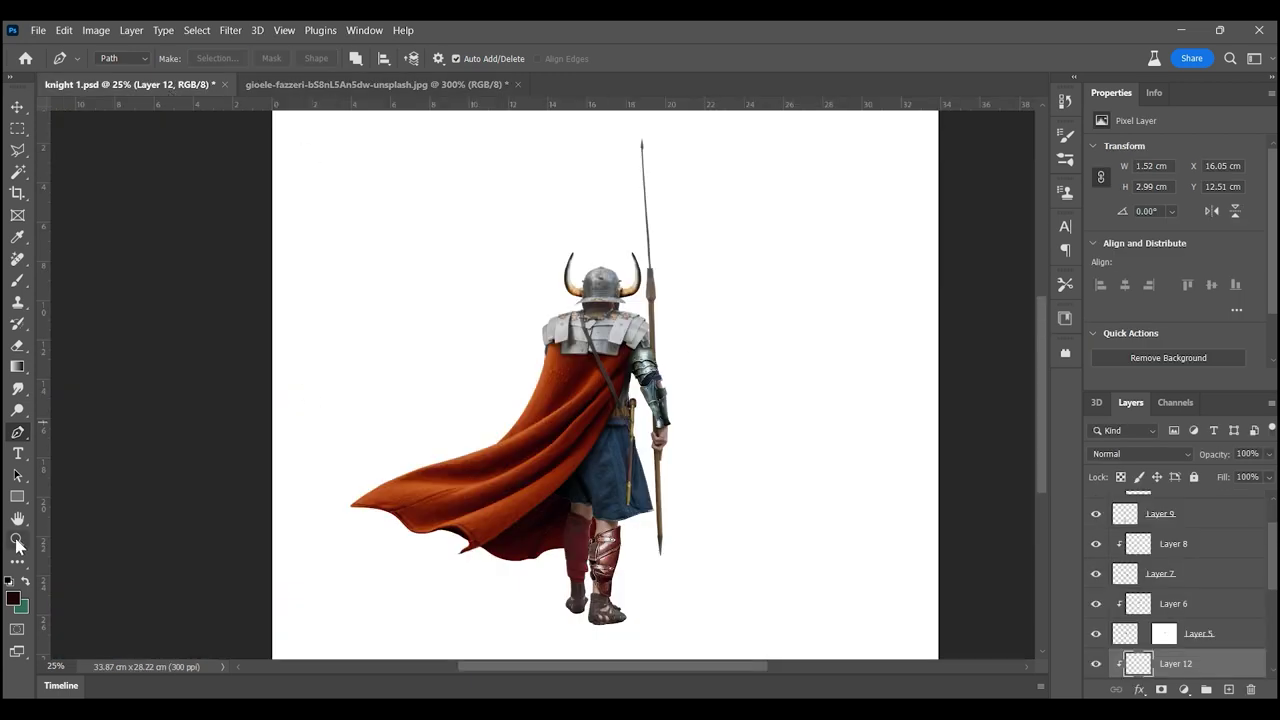
- Paste the armour piece into the knight, scaling and rotating it about 63° onto the right shoulder
double_click(17, 540)
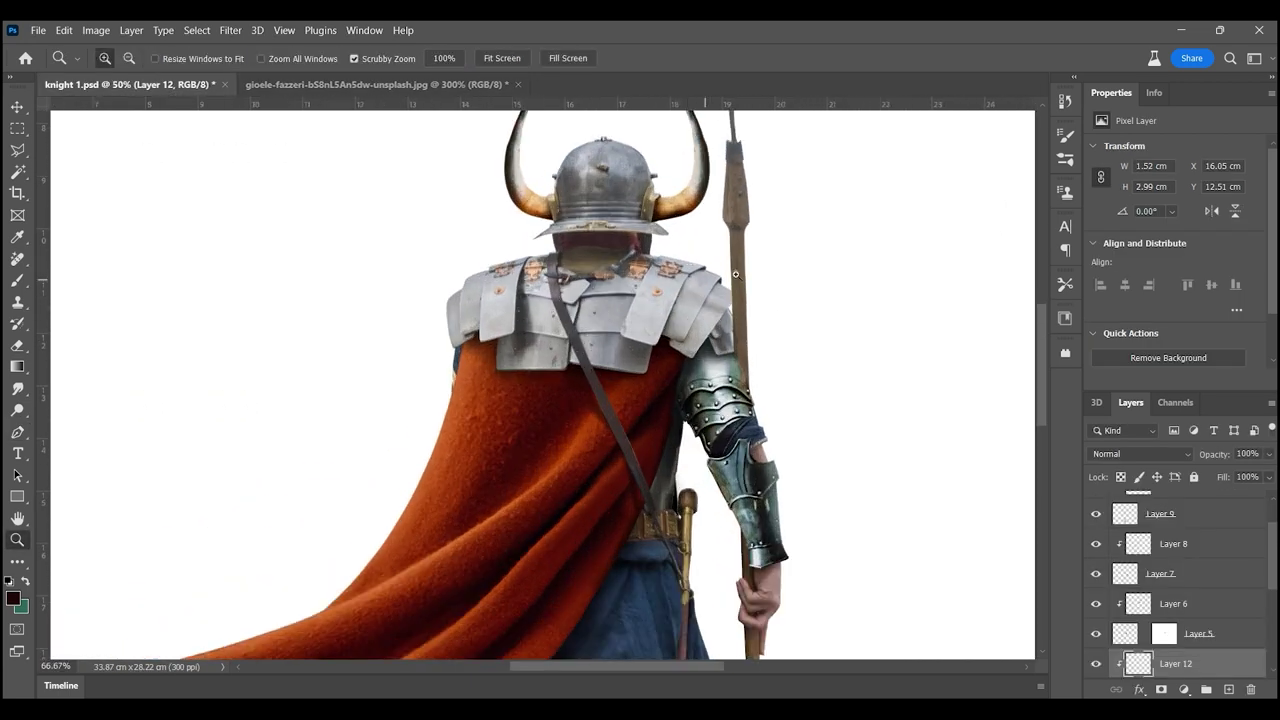
key("ctrl+v")
left_click_drag(543, 384, 755, 320)
key("ctrl+t")
mouse_move(845, 262)
left_mouse_down()
mouse_move(792, 342)
mouse_move(778, 402)
left_mouse_up()
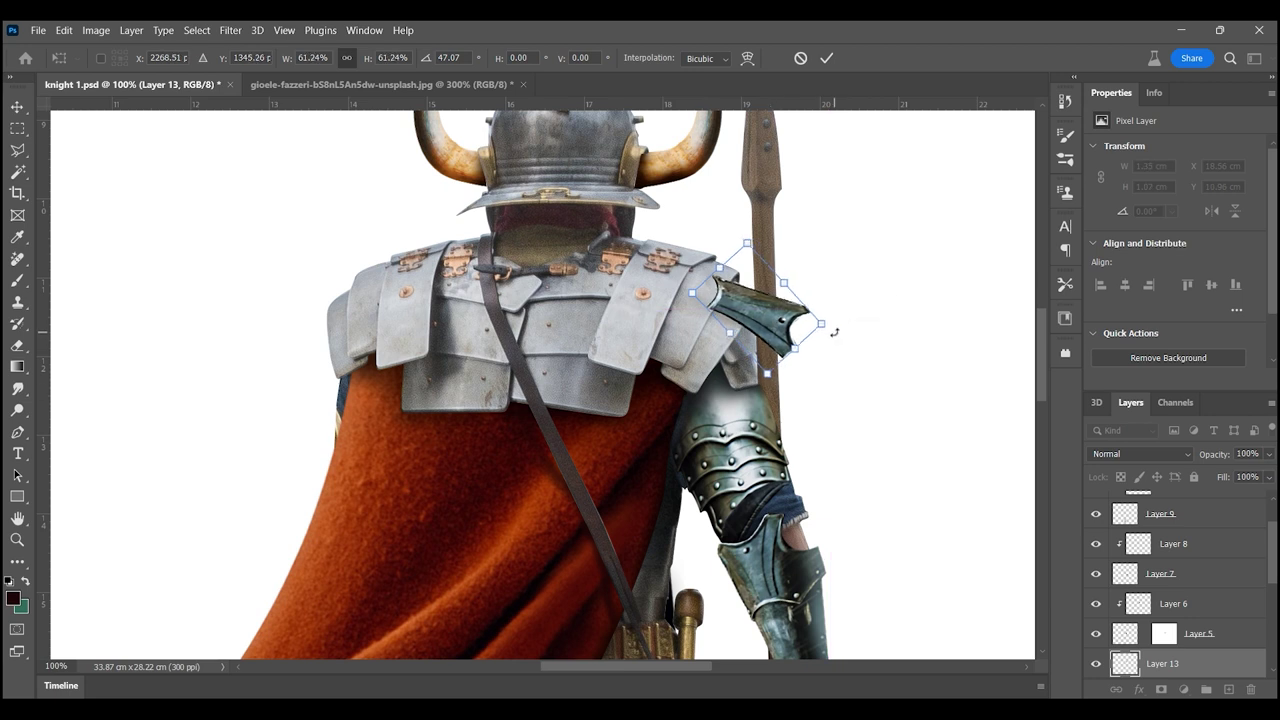
left_click_drag(834, 331, 823, 350)
key("Return")
- Mask the armour piece to the shoulder shape using a Pen-traced selection
key("z")
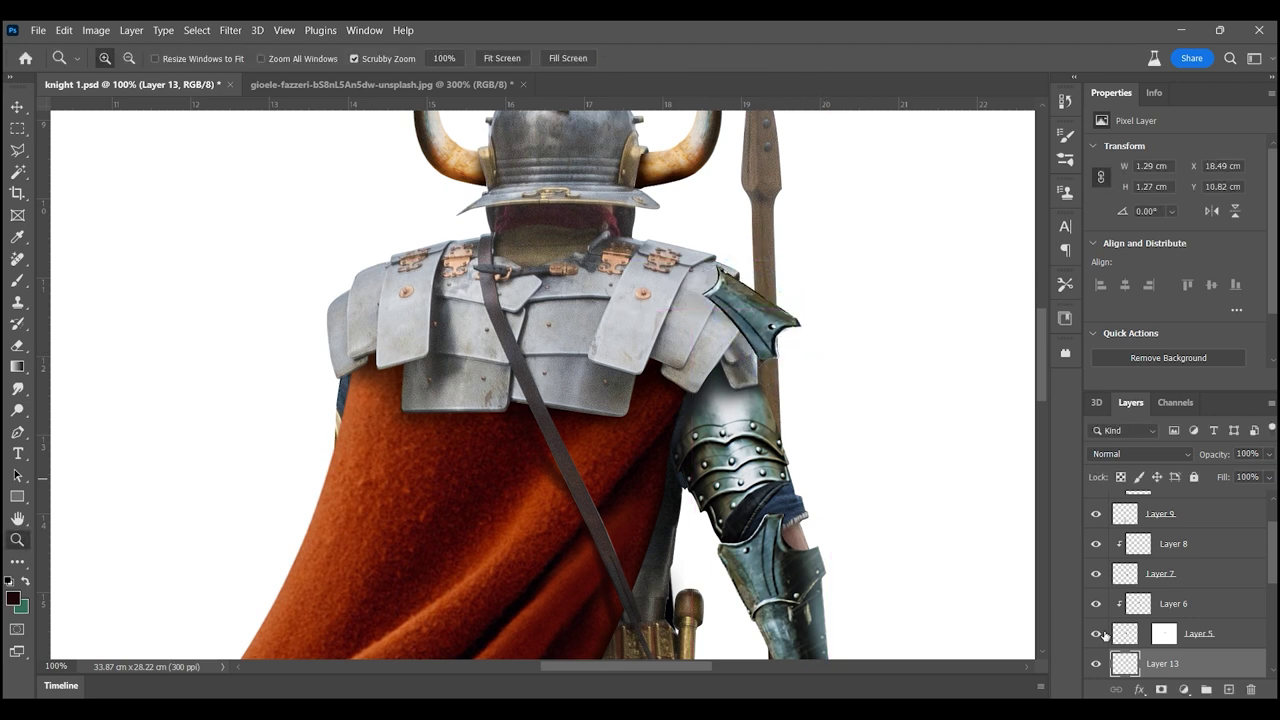
left_click(1161, 689)
key("ctrl+plus")
key("ctrl+plus")
left_click(1095, 663)
key("p")
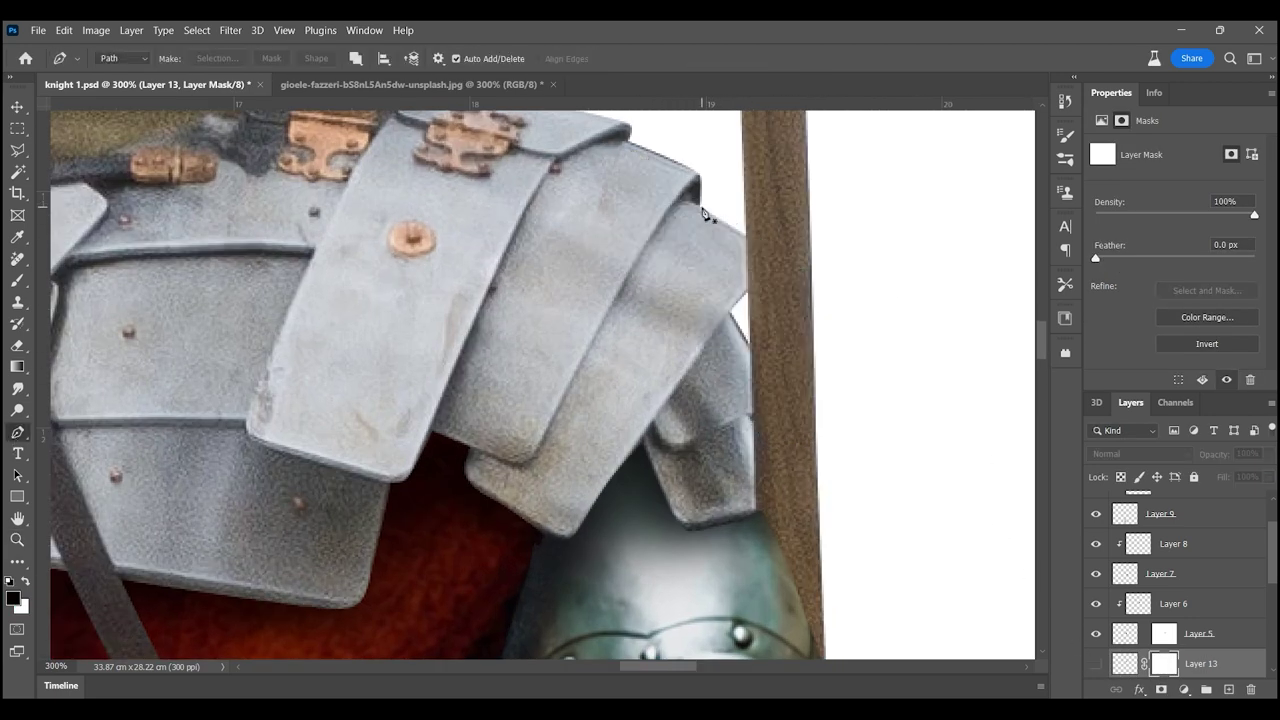
left_click(1095, 663)
key("ctrl+Return")
key("alt+BackSpace")
key("ctrl+minus")
key("ctrl+minus")
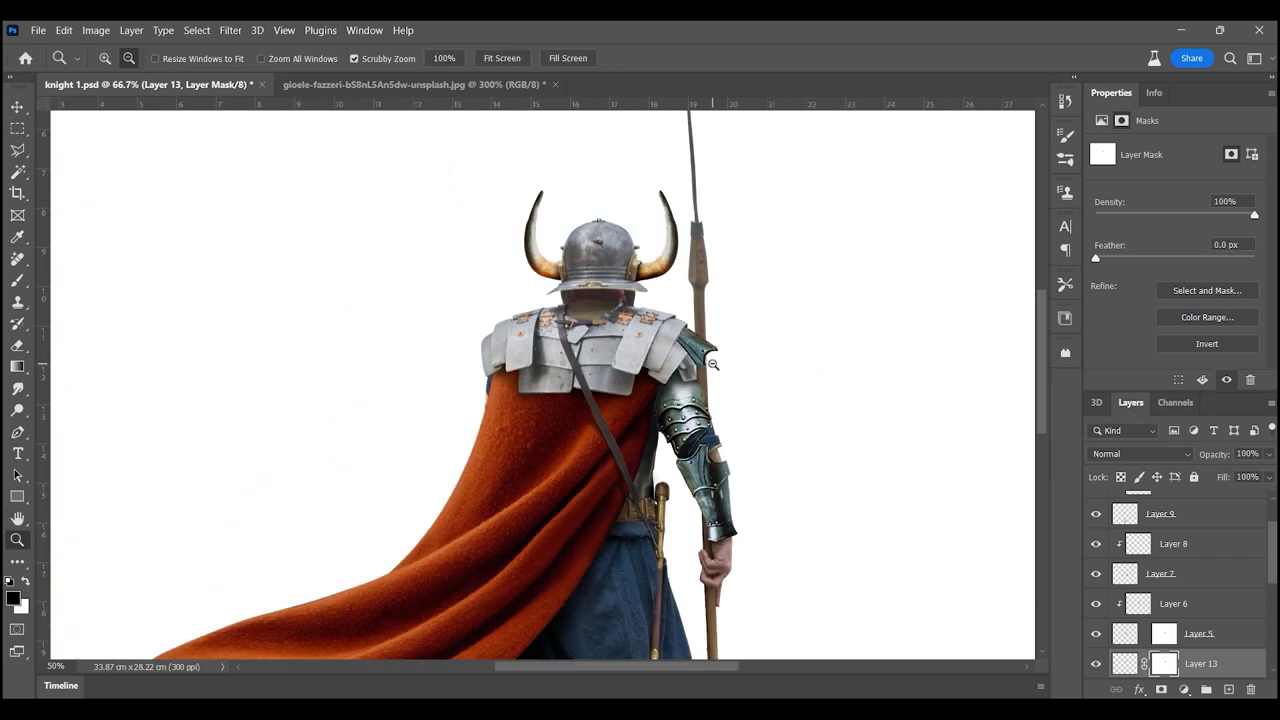
left_click(712, 364)
- Warp the shoulder guard into a new shape, pulling its tip downward
key("ctrl+t")
right_click(694, 353)
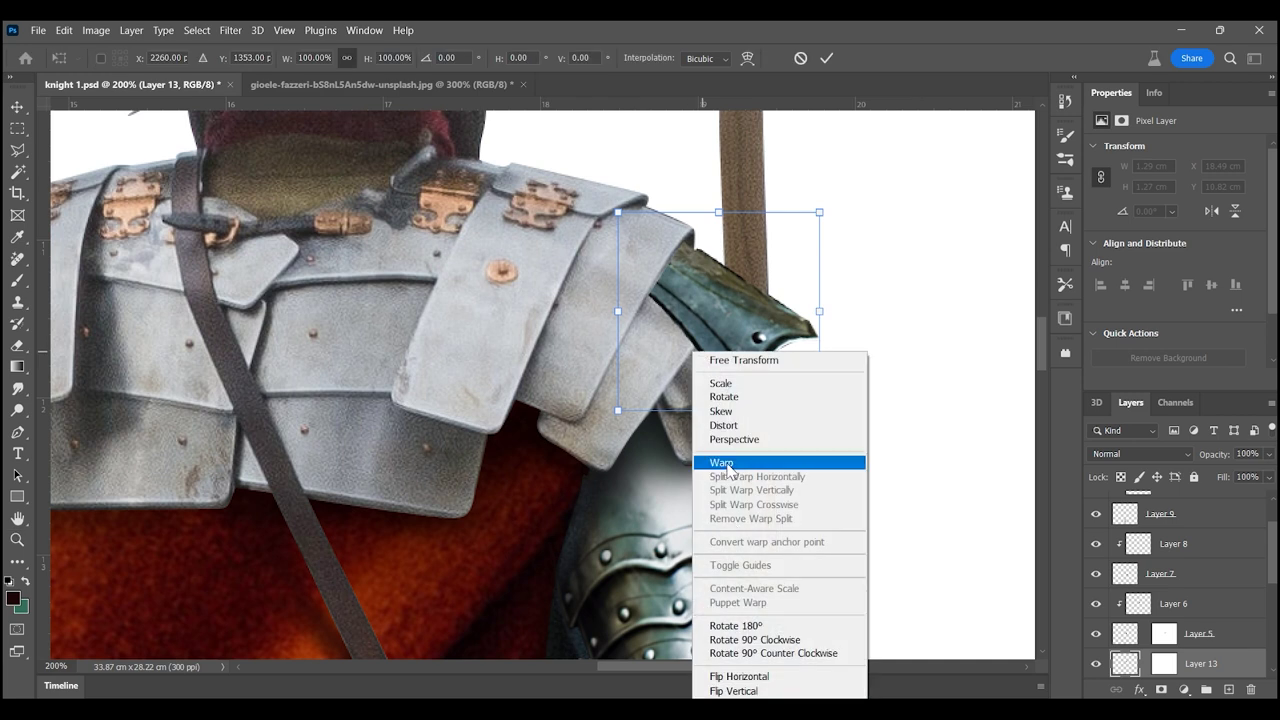
left_click(728, 463)
left_click_drag(700, 360, 636, 430)
left_click_drag(821, 348, 816, 369)
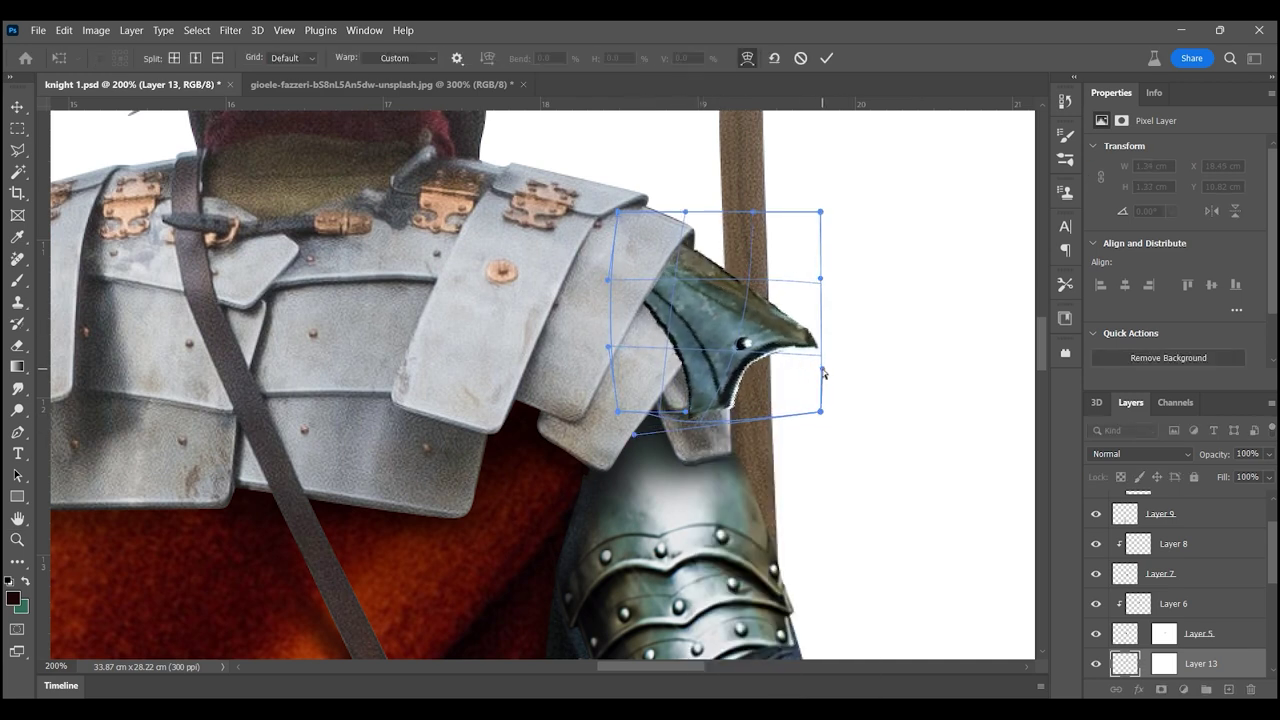
key("Return")
- Duplicate the guard, rotate the copy to about 54° and warp it to fit the shoulder
key("ctrl+j")
key("ctrl+t")
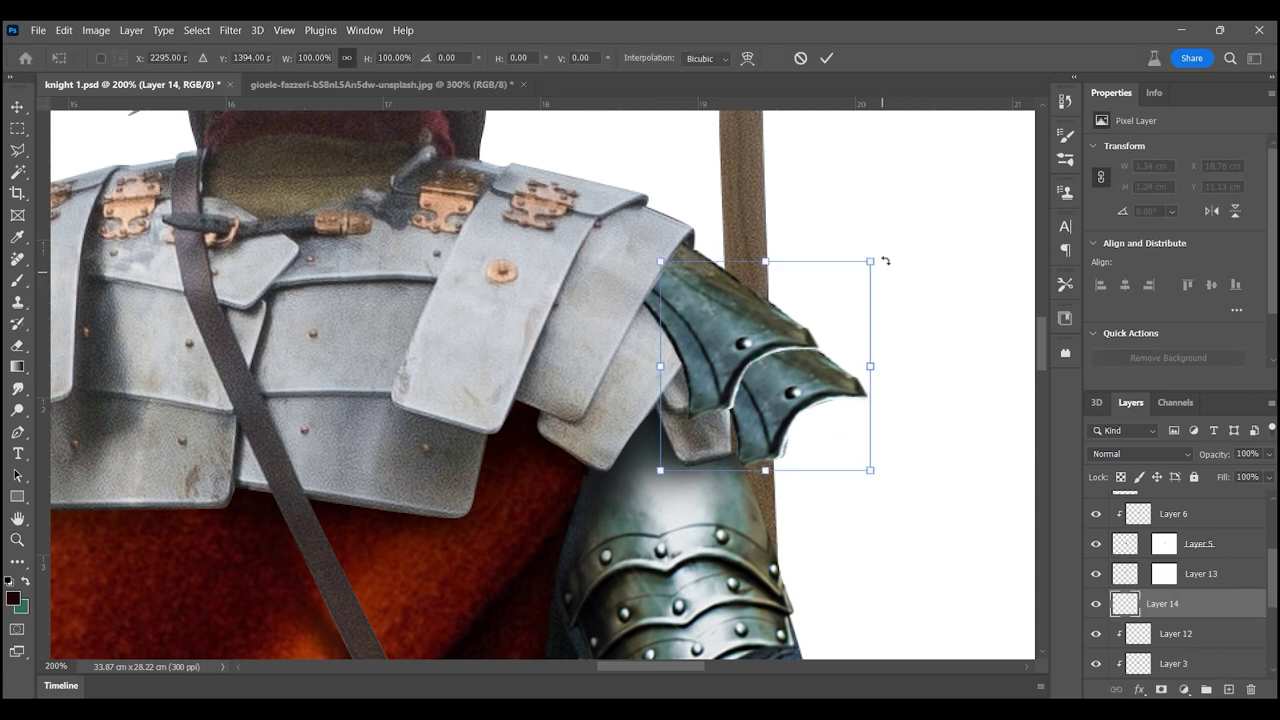
left_click_drag(885, 260, 901, 283)
left_click_drag(832, 413, 789, 356)
mouse_move(862, 227)
left_mouse_down()
mouse_move(857, 294)
mouse_move(800, 347)
left_mouse_up()
right_click(826, 322)
left_click(852, 425)
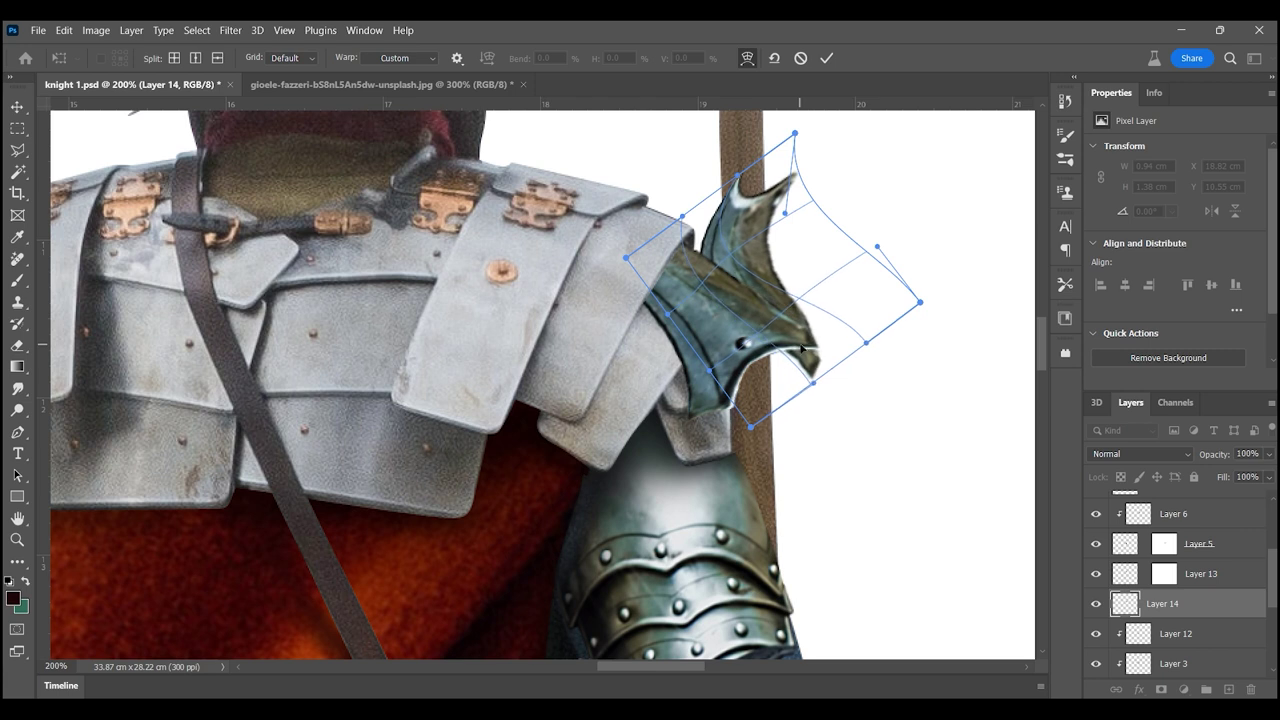
left_click_drag(809, 391, 826, 342)
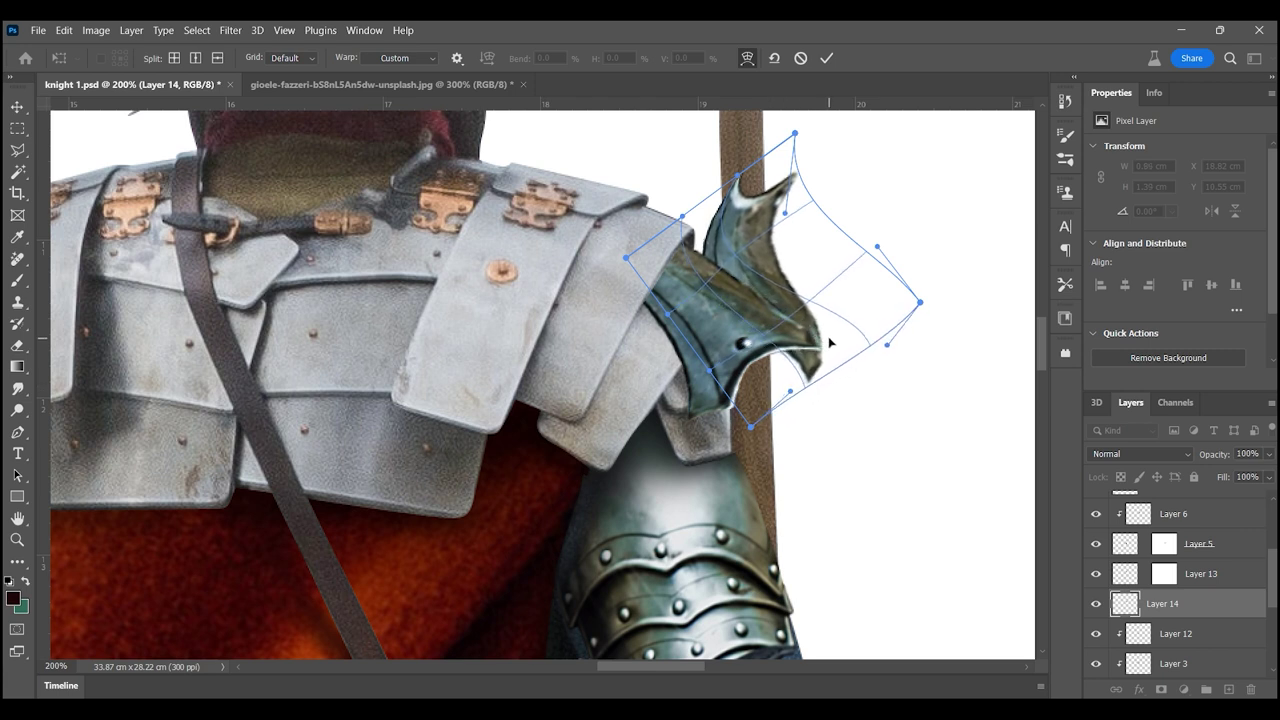
key("Return")
- Lasso the area around the guard's tip and apply a Levels adjustment
key("z")
left_click(784, 359)
key("l")
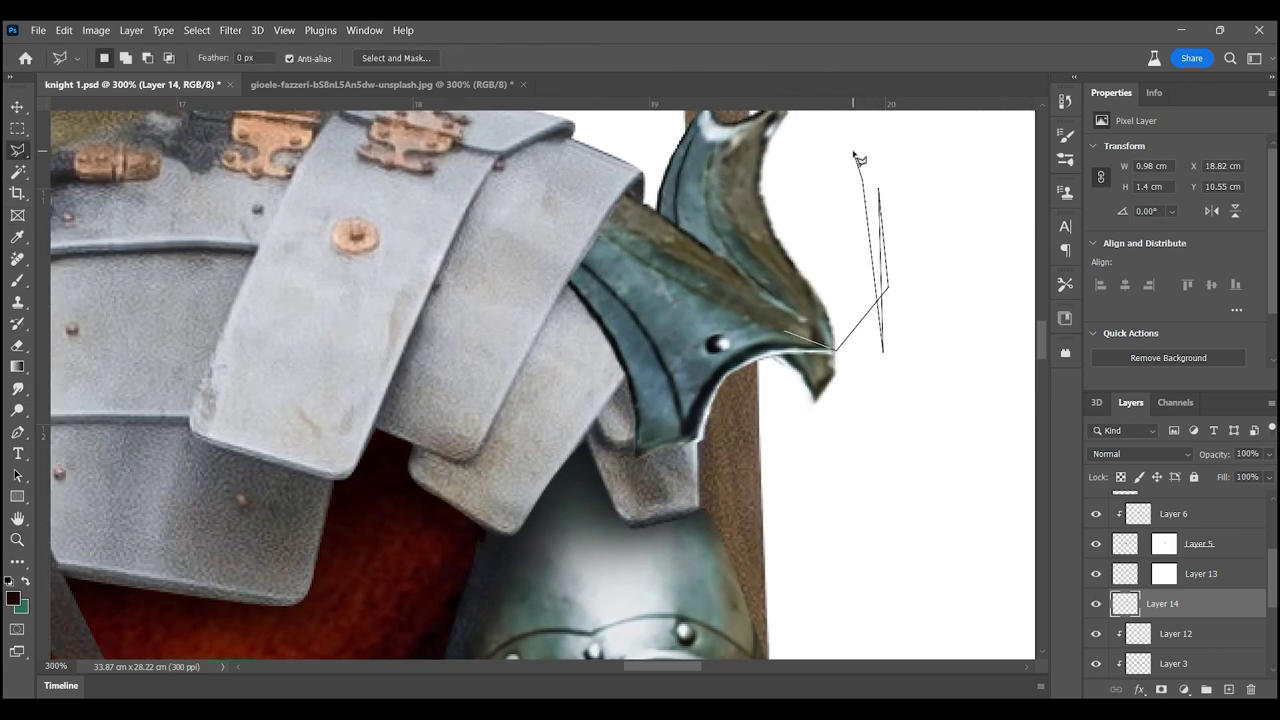
left_click_drag(858, 158, 600, 380)
key("i")
key("ctrl+l")
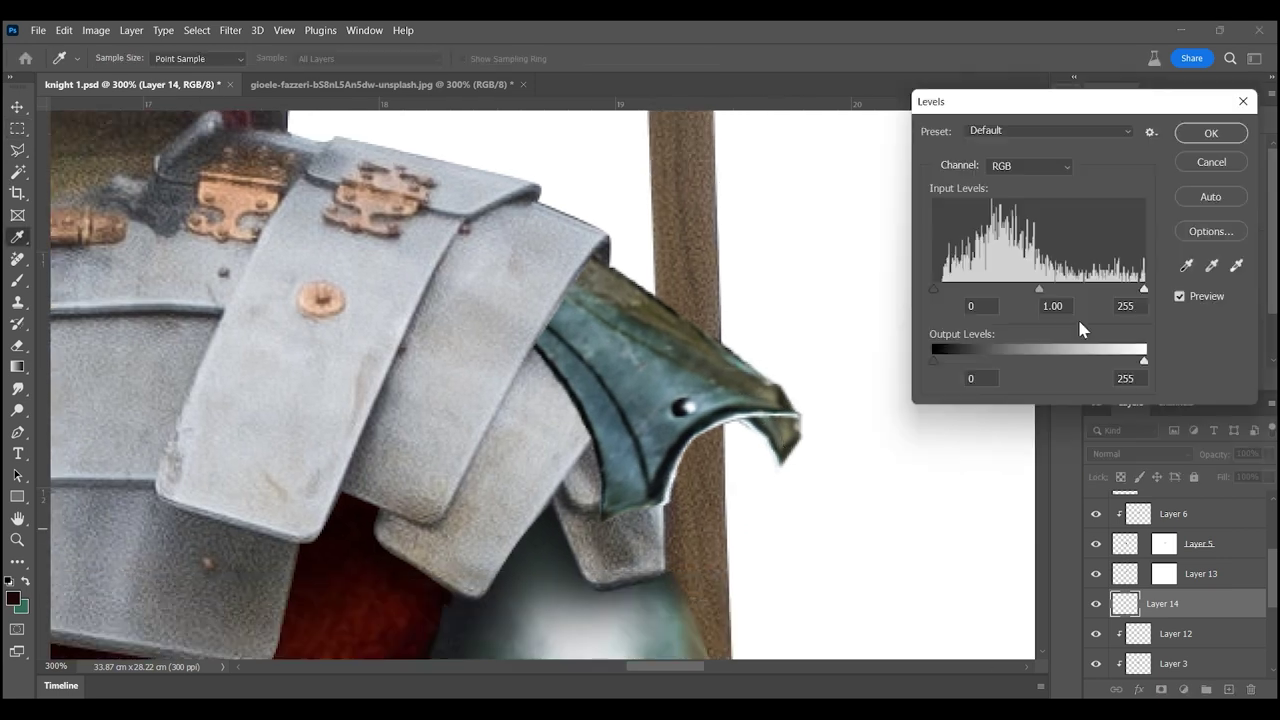
key("Return")
- Select the guard's tip with a Pen path and activate the main shoulder armour layer
key("m")
key("p")
left_click(779, 464)
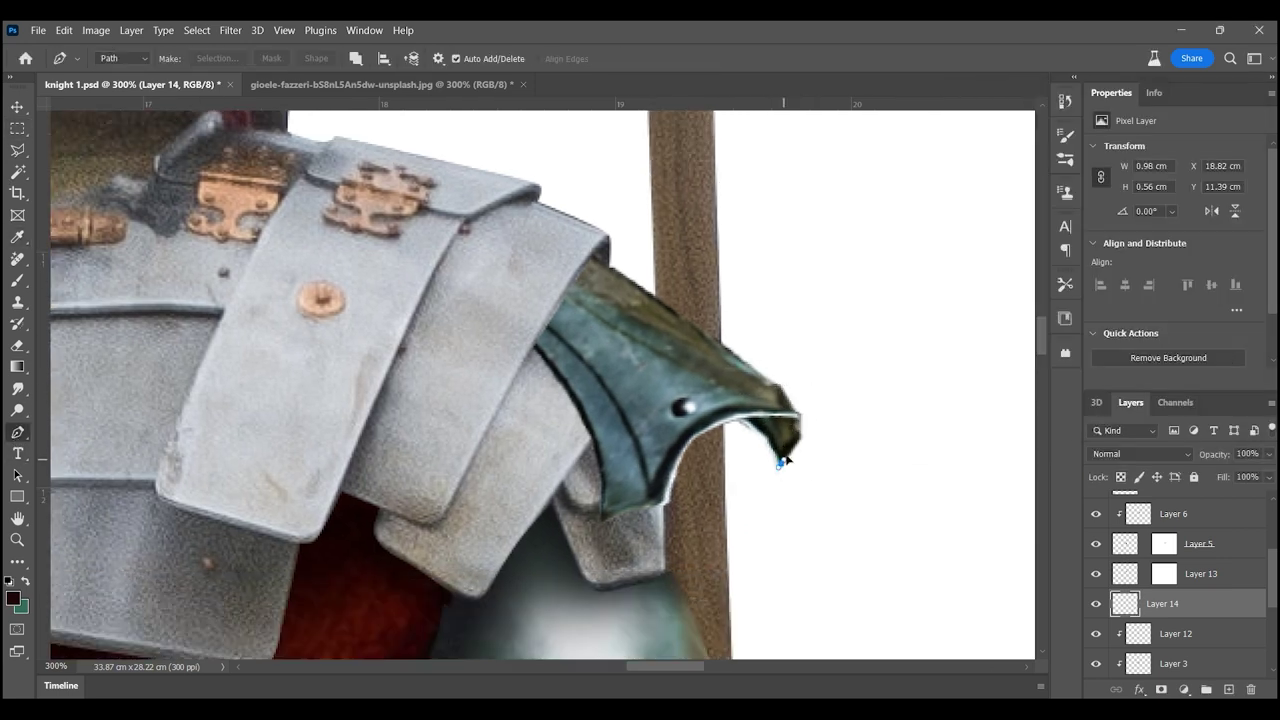
left_click(217, 58)
key("Return")
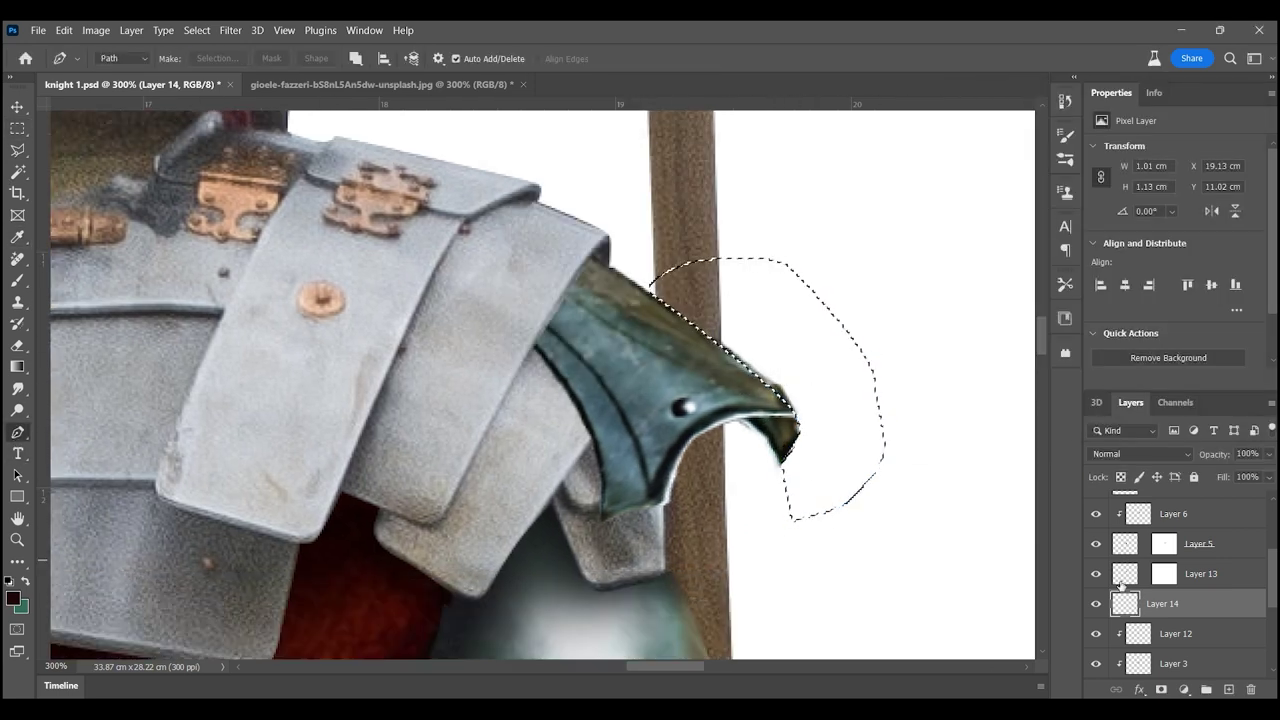
left_click(1120, 576)
key("z")
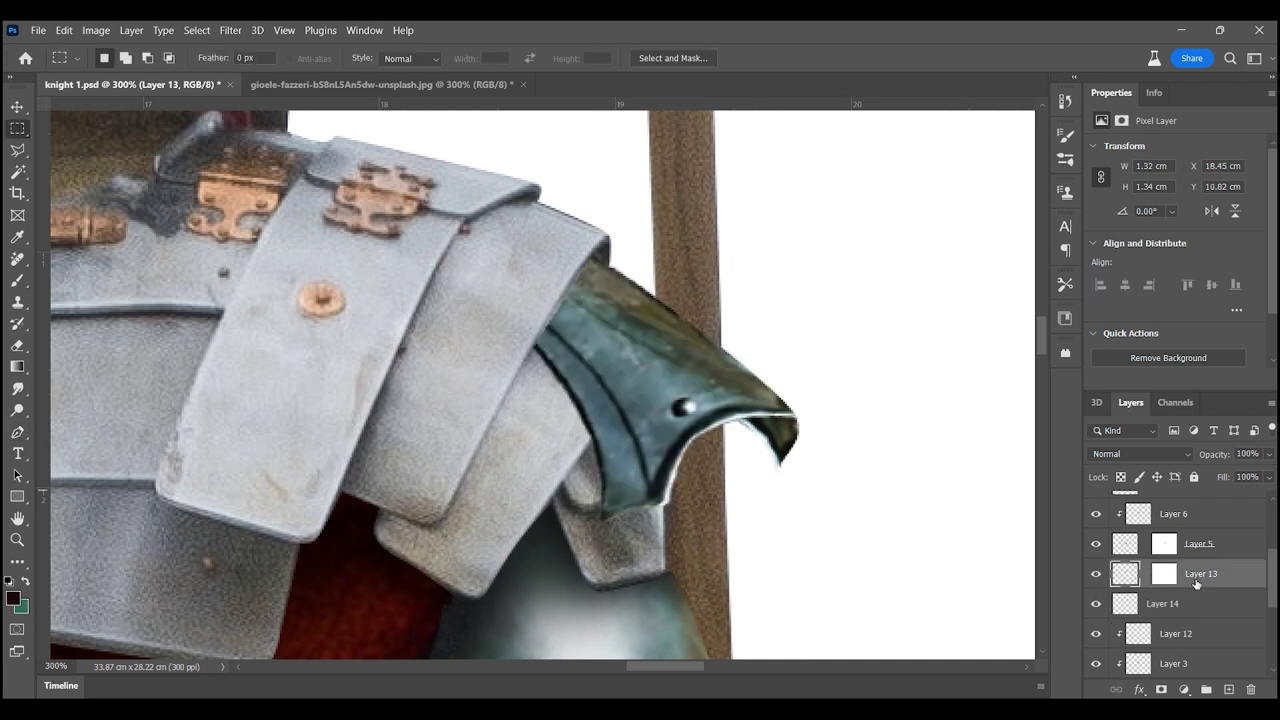
key("ctrl+1")
left_click(772, 405)
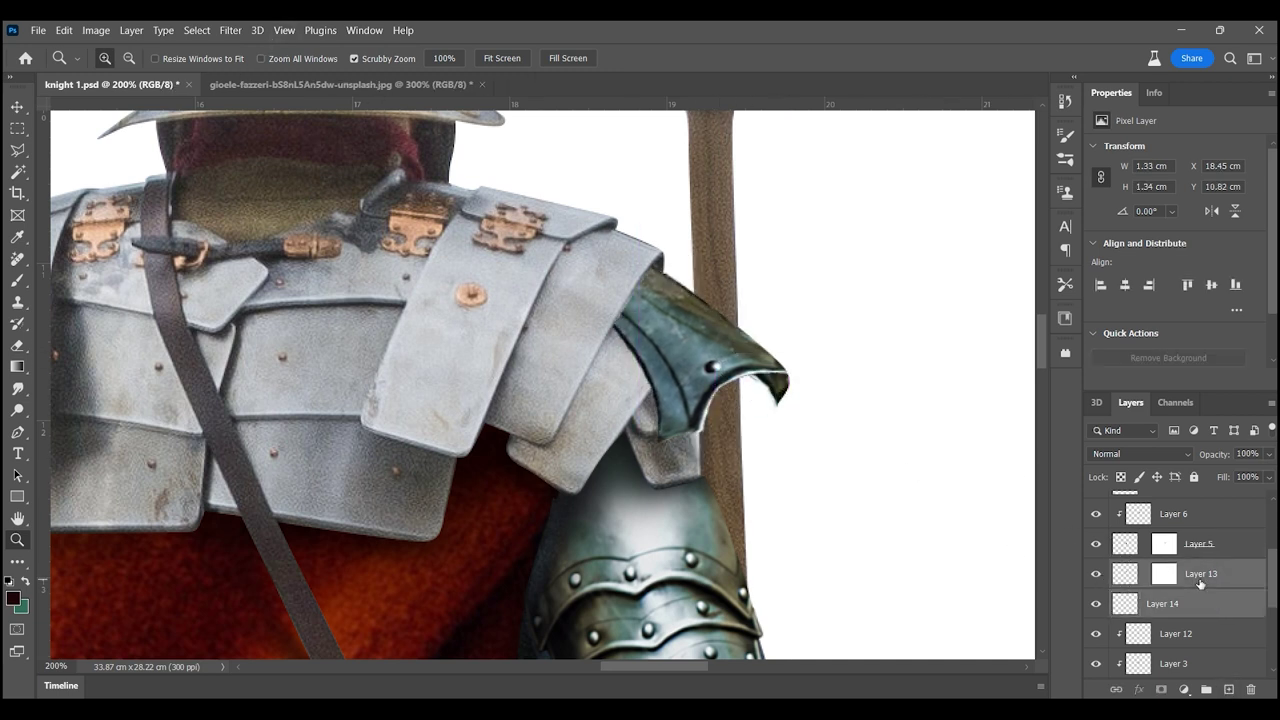
- Merge the guard copy into the armour layer and reshape it with Liquify
key("ctrl+e")
left_click(800, 371)
key("ctrl+shift+x")
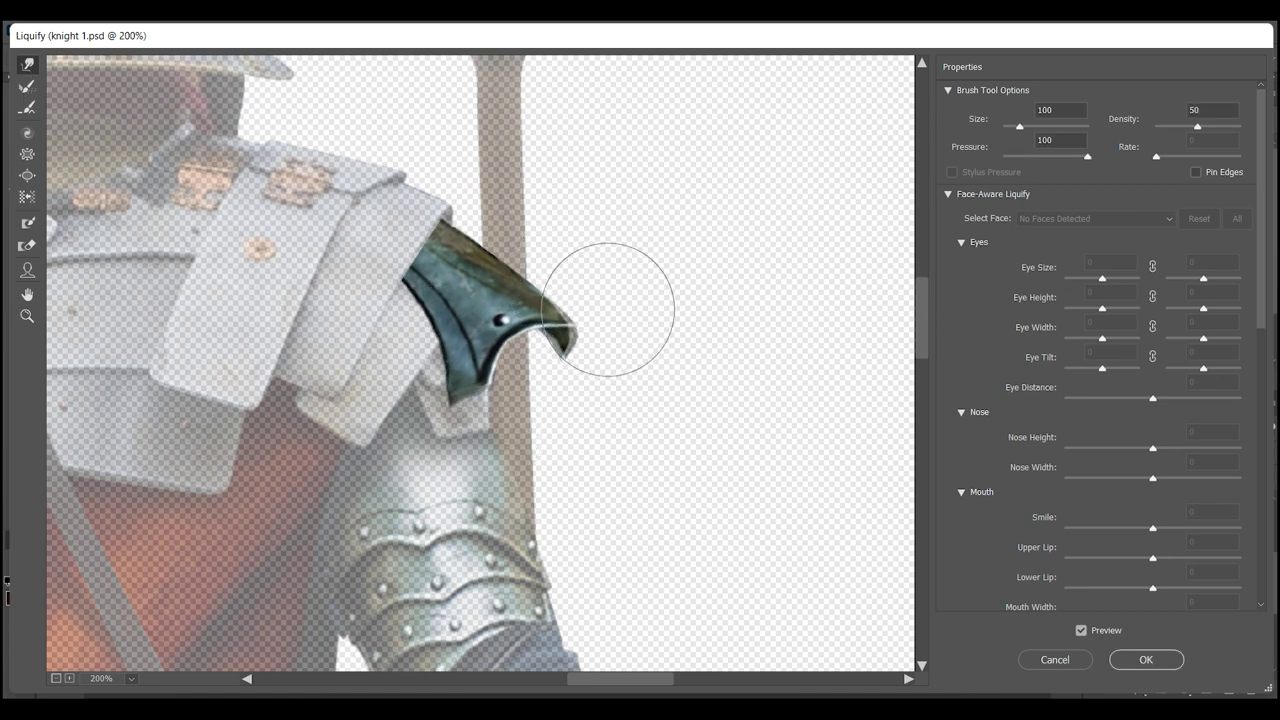
key("Return")
key("ctrl+minus")
key("ctrl+minus")
key("ctrl+minus")
- Place a copy of the guard on the left shoulder and flip it horizontally
mouse_move(881, 340)
left_mouse_down()
mouse_move(595, 340)
mouse_move(635, 343)
left_mouse_up()
key("ctrl+t")
key("ctrl+plus")
right_click(594, 337)
left_click(643, 660)
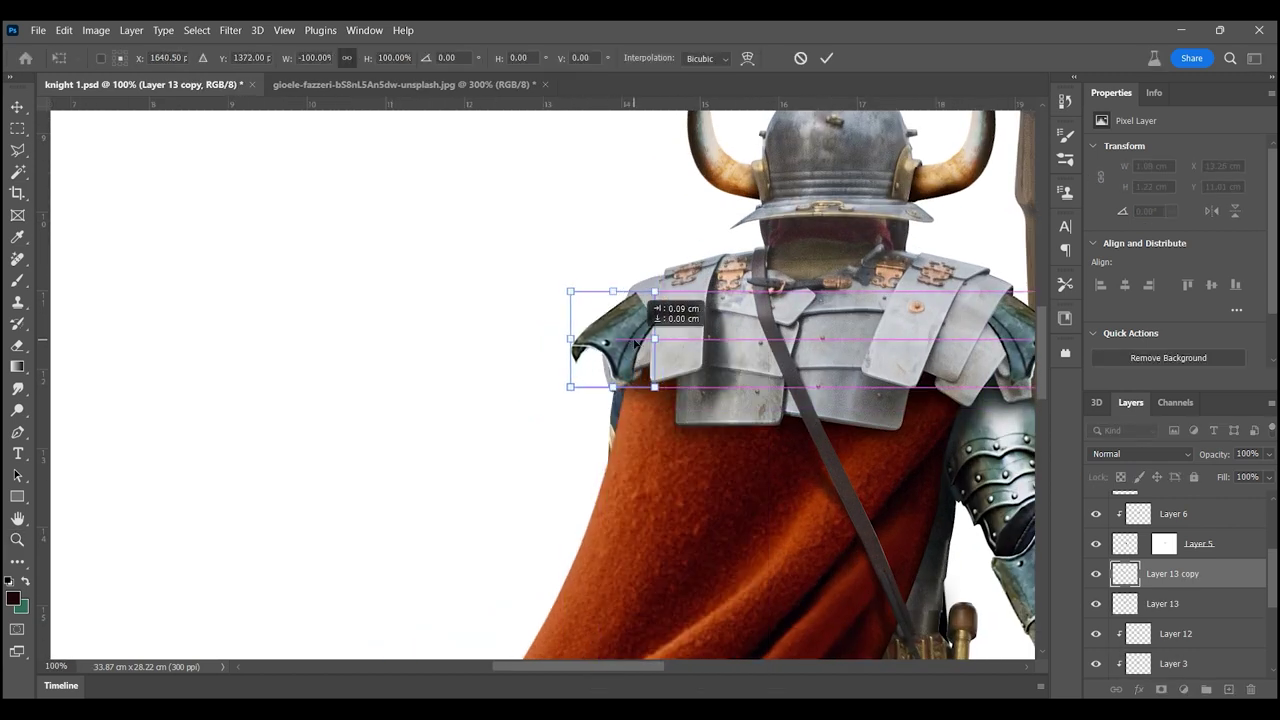
- Place the flipped guard copy and mask part of it with a Pen-traced selection
key("Return")
key("ctrl+plus")
key("ctrl+plus")
key("p")
left_click_drag(543, 417, 550, 477)
left_click(217, 58)
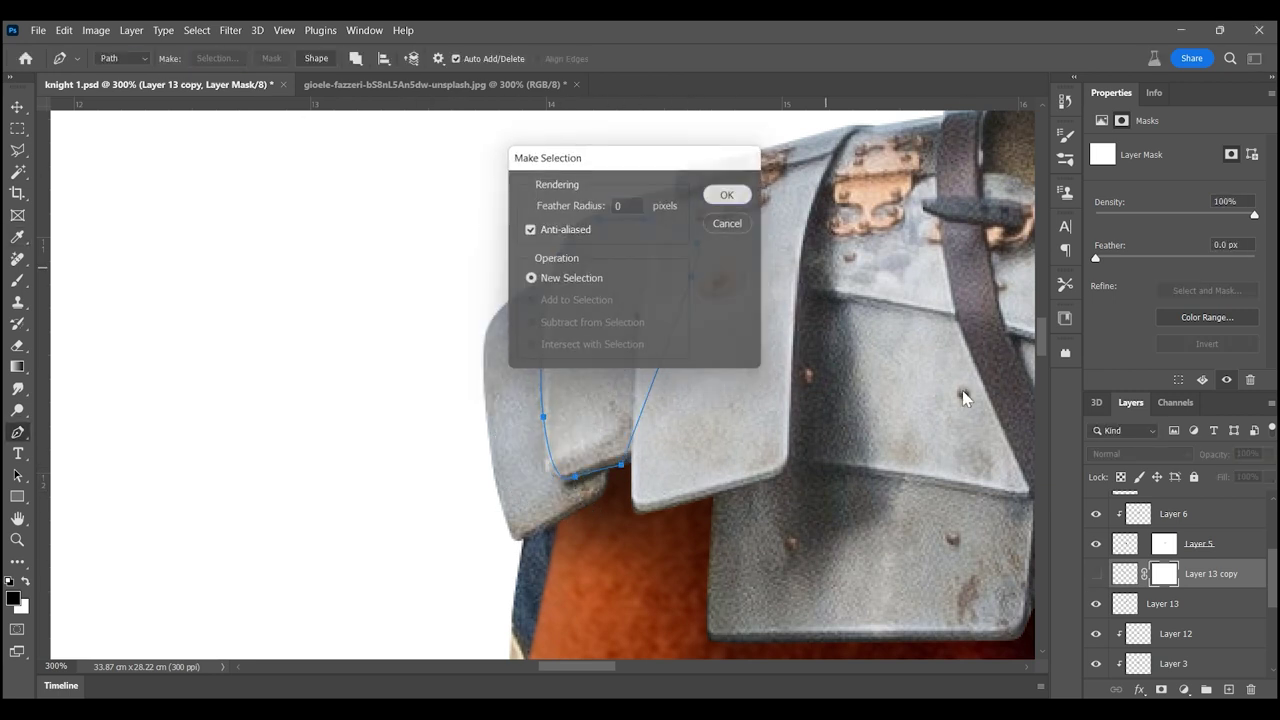
key("Return")
key("m")
key("ctrl+d")
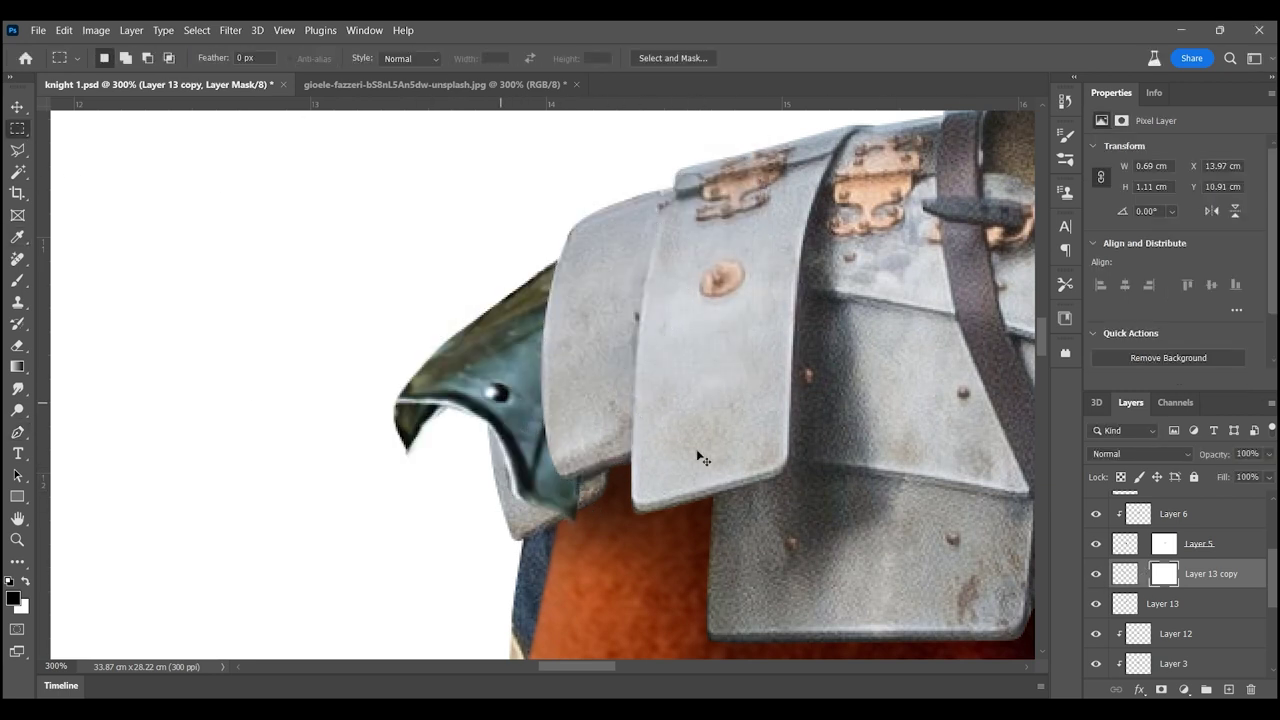
- Nudge the mirrored guard left and warp it to fit over the left shoulder
left_click_drag(700, 458, 471, 400)
key("z")
left_click(620, 322, "alt")
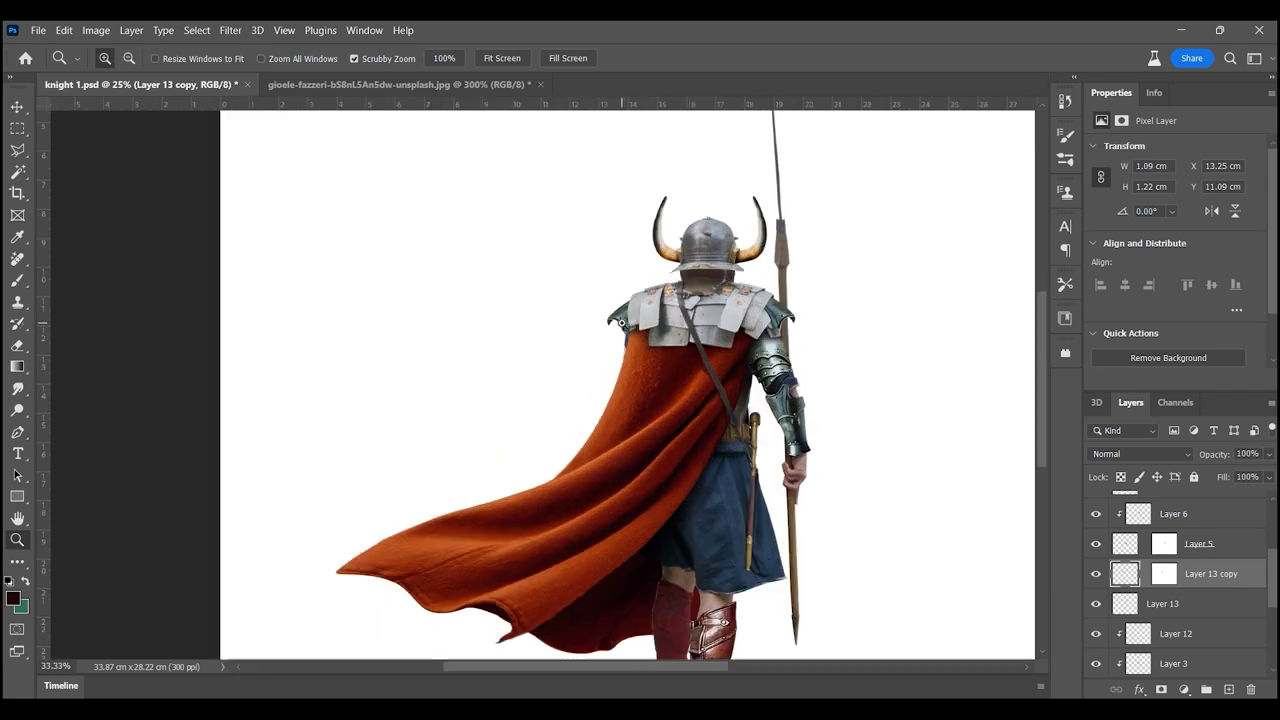
key("ctrl+t")
right_click(596, 316)
left_click(650, 470)
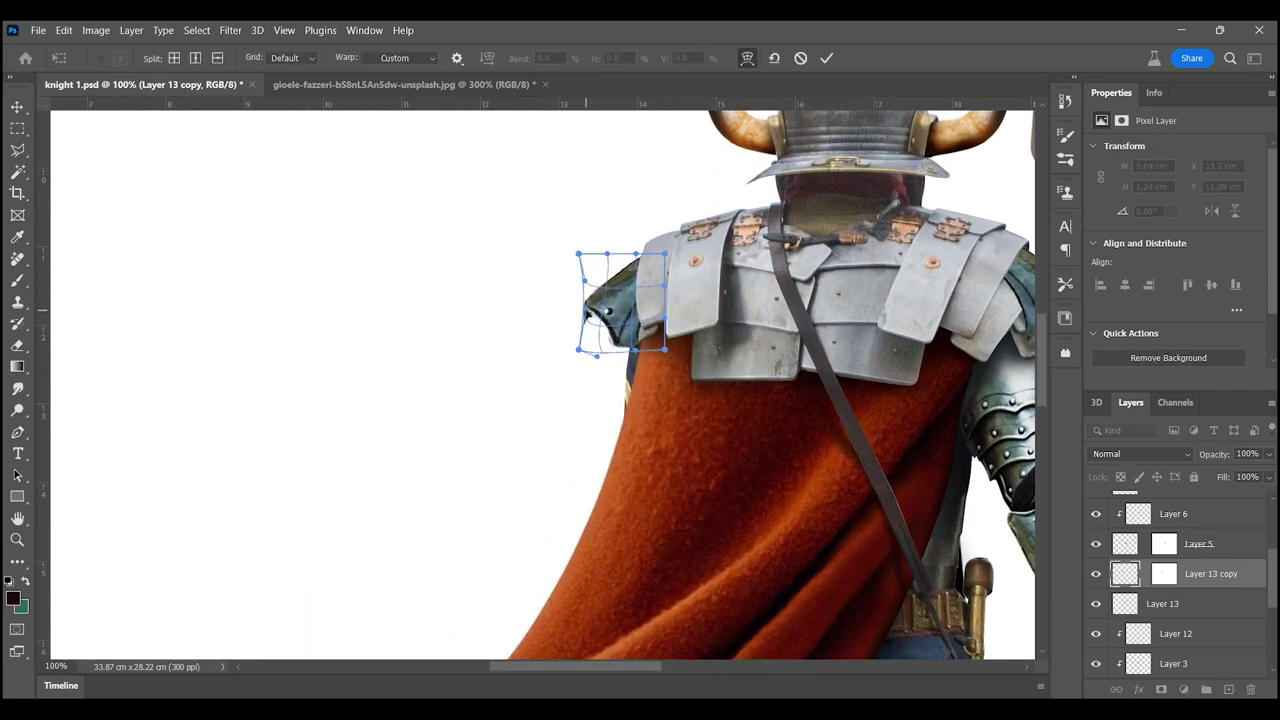
scroll(664, 284, "right", 2)
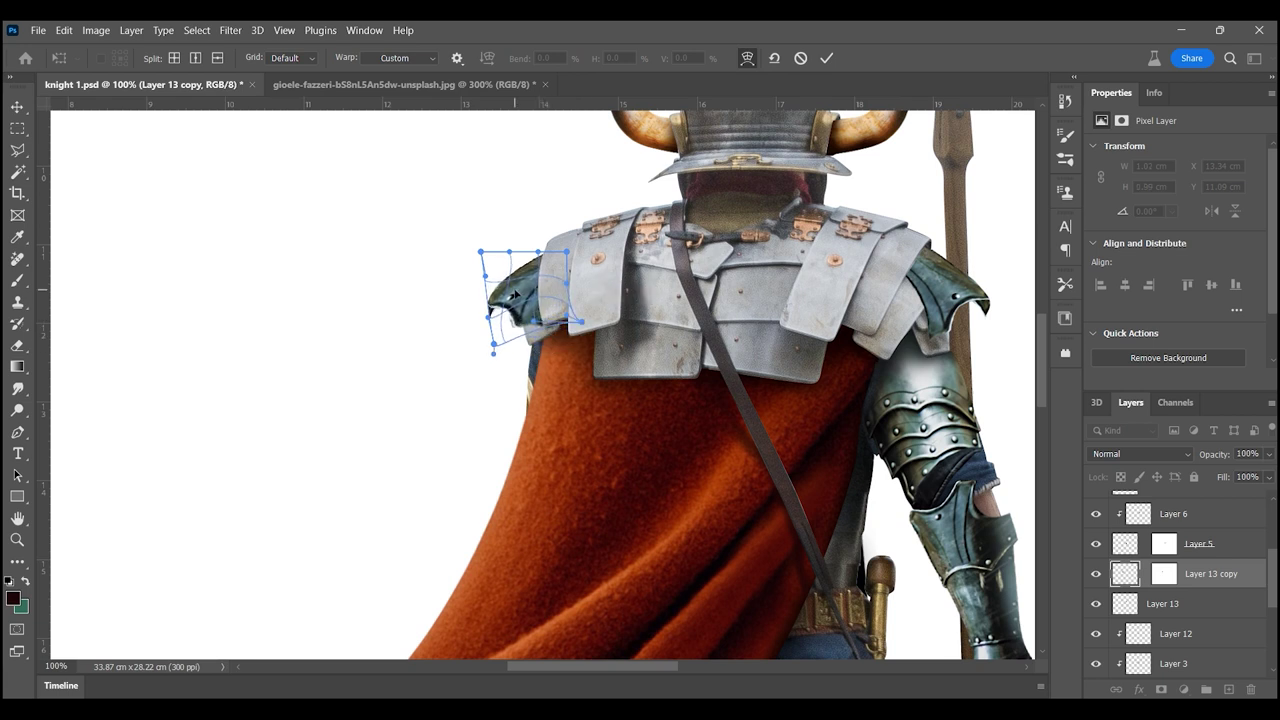
key("Return")
- Clean the guard's edge with a closed Pen-path selection and view the whole image
scroll(529, 280, "down", 3)
scroll(594, 375, "up", 4)
key("p")
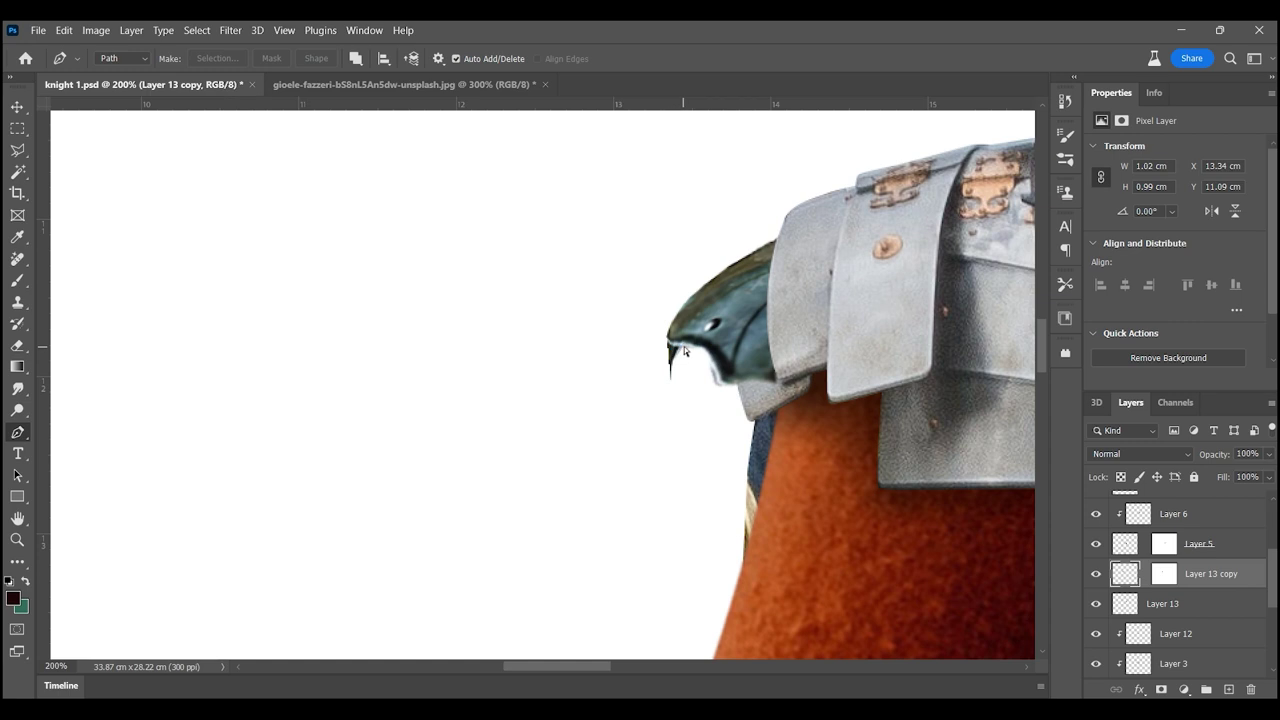
right_click(627, 387)
left_click(675, 445)
key("Return")
key("z")
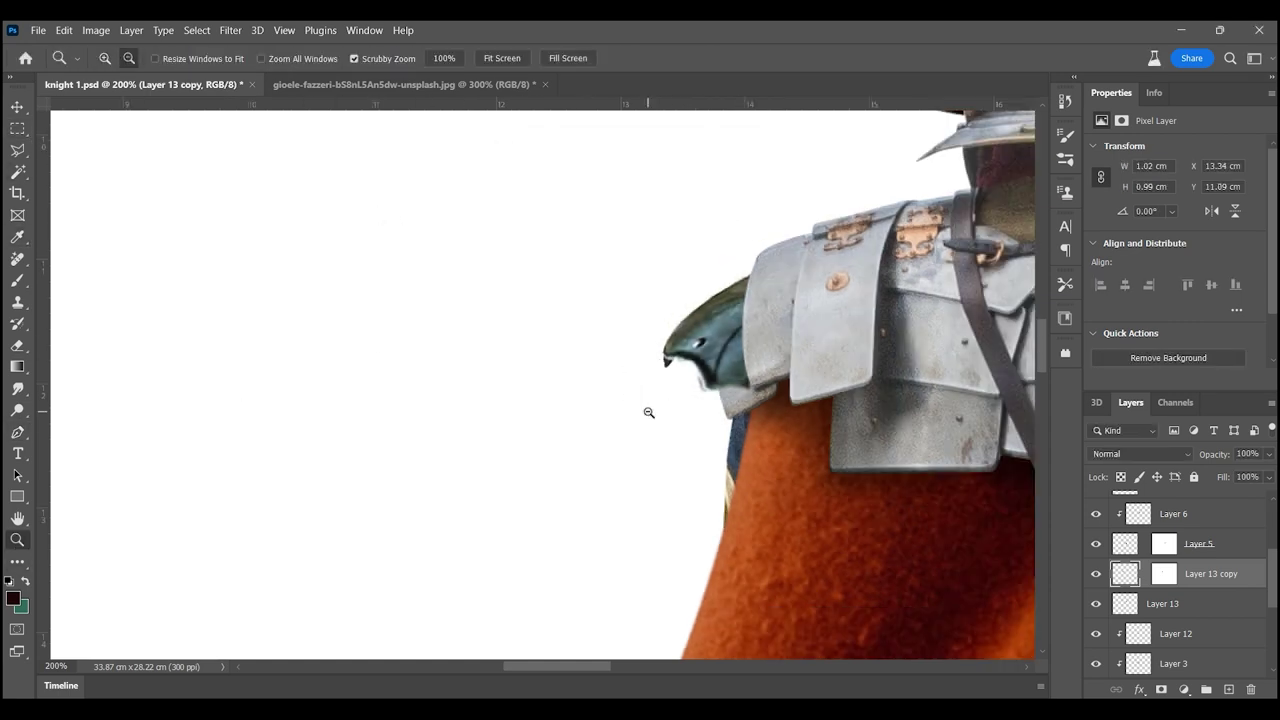
key("ctrl+0")
left_click(38, 30)
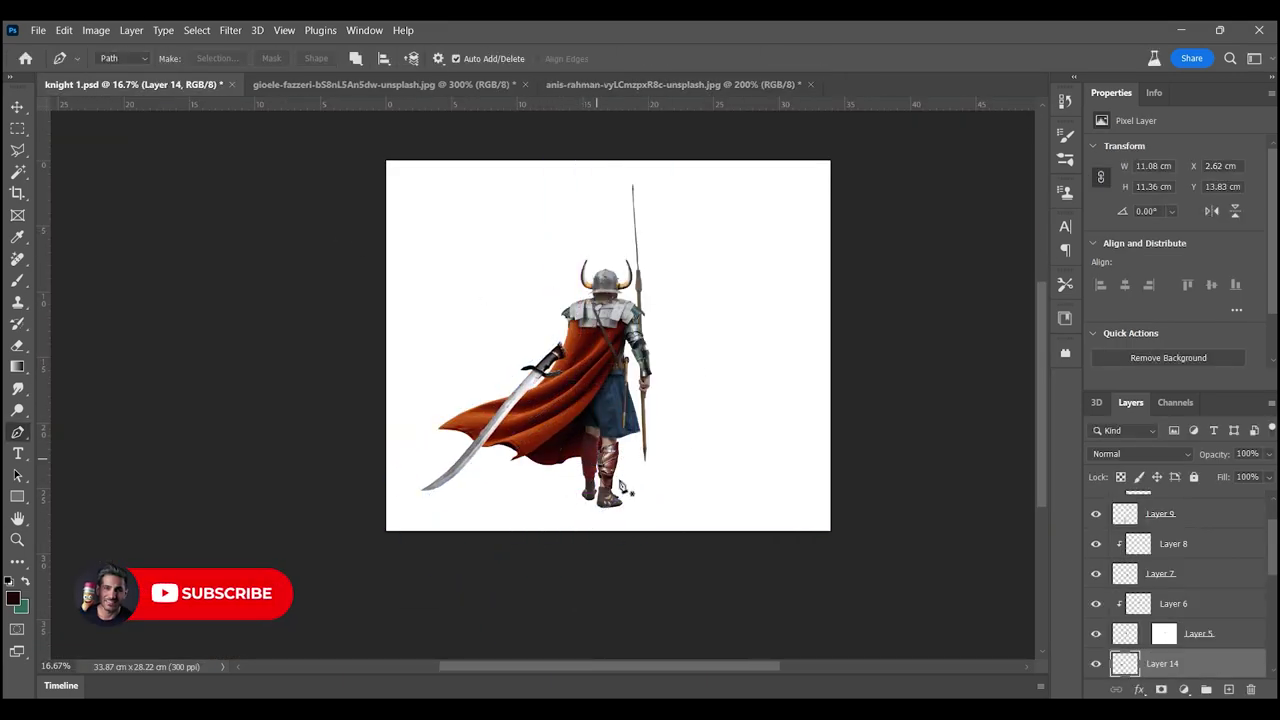
- Scale the curved sword (Layer 14) behind the cape and select the soldier's layers
key("ctrl+plus")
key("ctrl+plus")
key("ctrl+t")
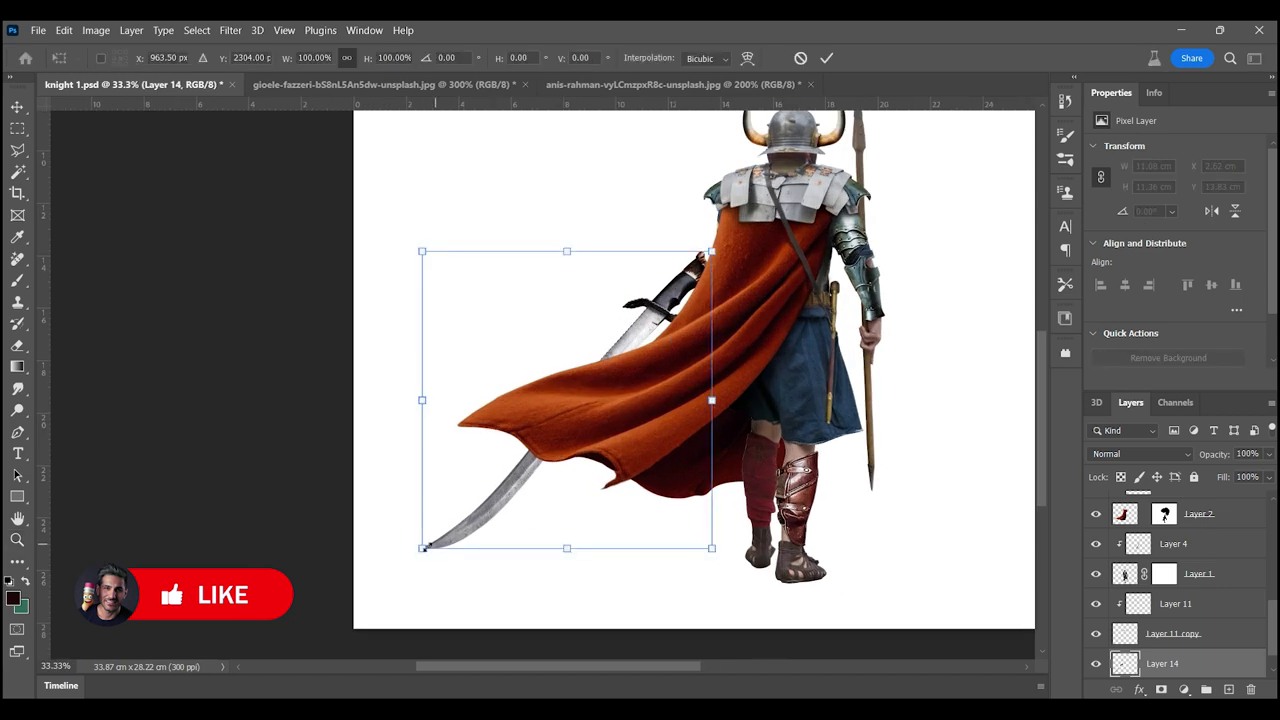
key("Return")
scroll(1180, 580, "up", 5)
left_click(1186, 537, "shift")
- Merge the soldier's layers, duplicate the result and erase all but the arm from the copy
key("ctrl+e")
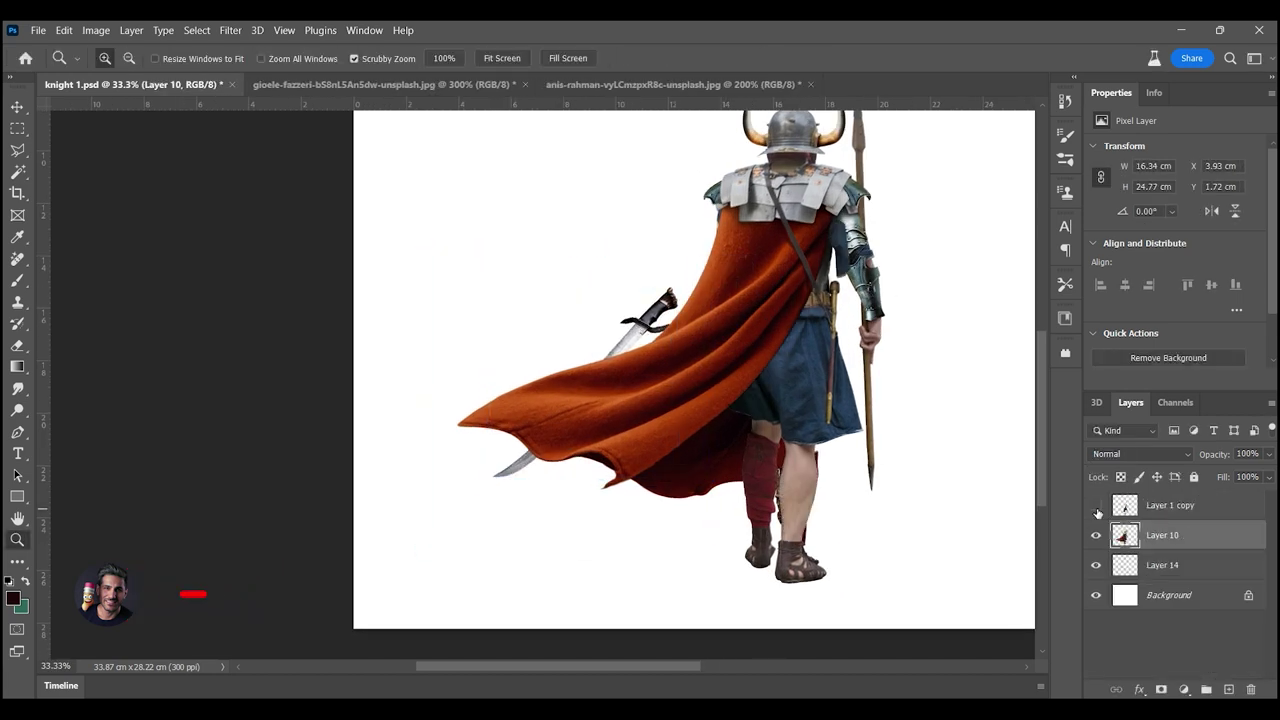
left_click(1165, 505)
key("ctrl+e")
left_click_drag(893, 319, 817, 319)
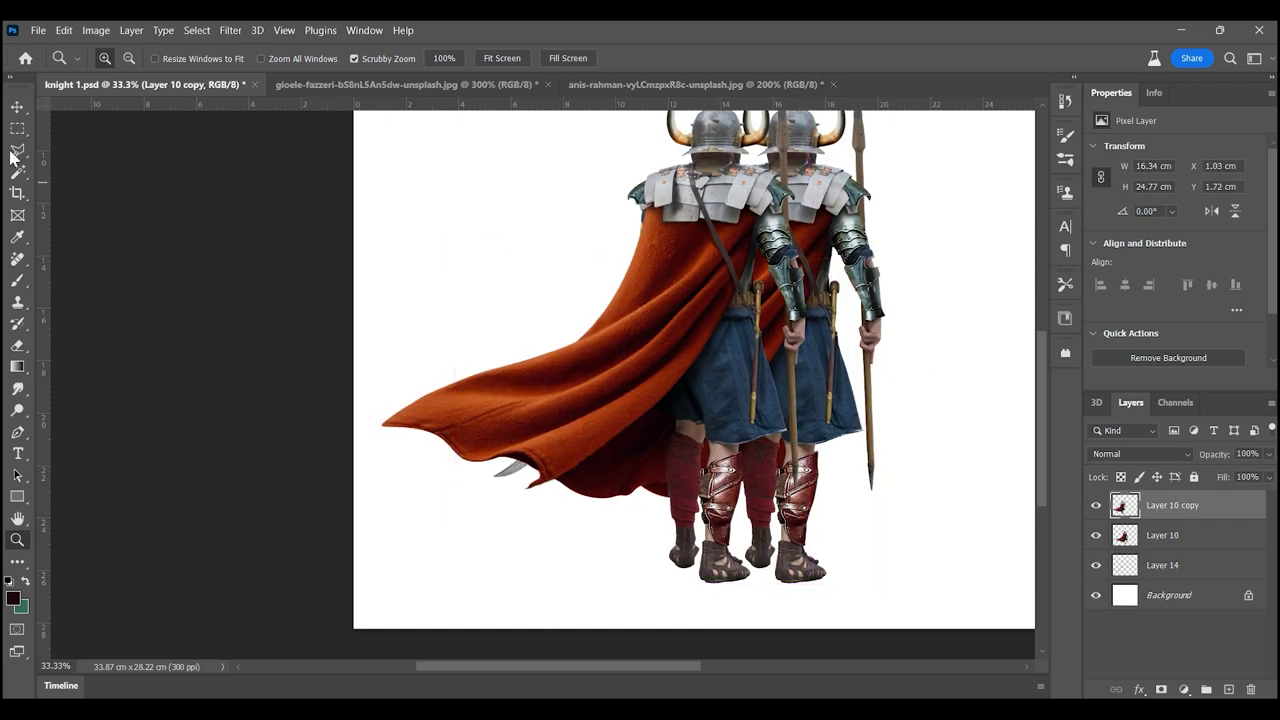
key("l")
key("ctrl+shift+i")
key("Delete")
- Flip and rotate the copied arm so it hangs at the knight's left side
key("ctrl+bracketleft")
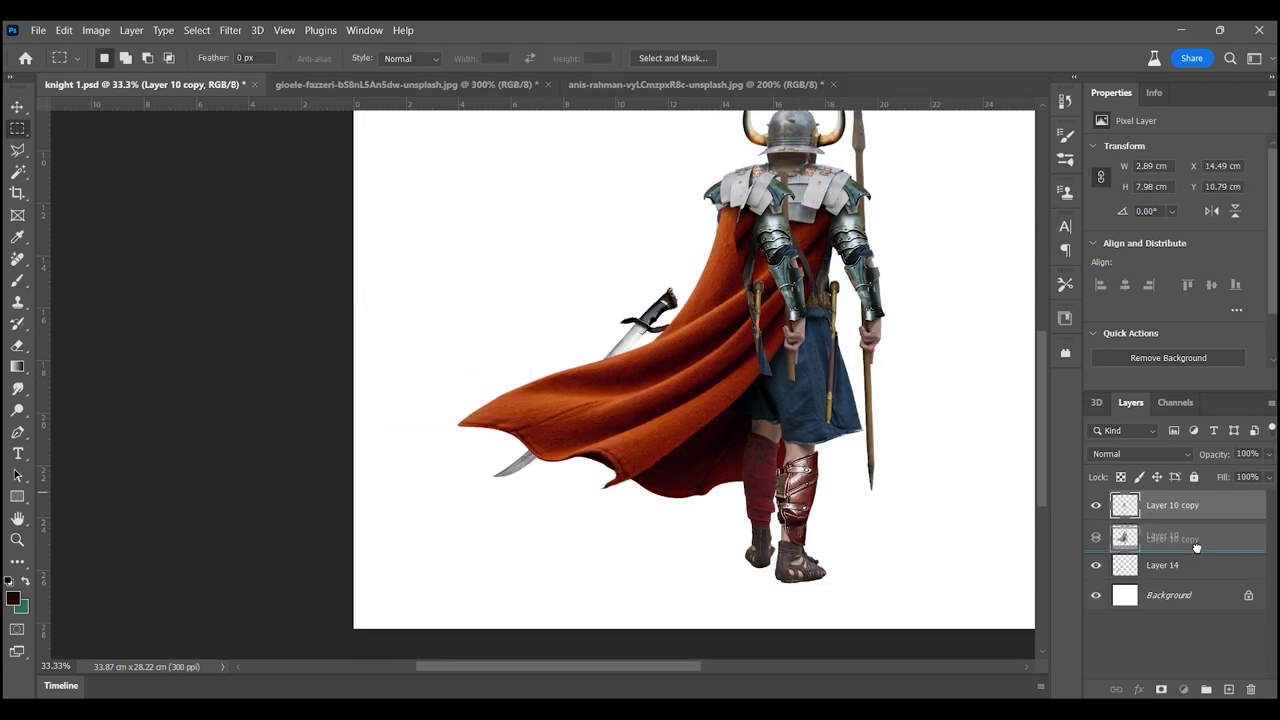
key("ctrl+t")
right_click(808, 383)
left_click(822, 667)
left_click_drag(742, 320, 777, 291)
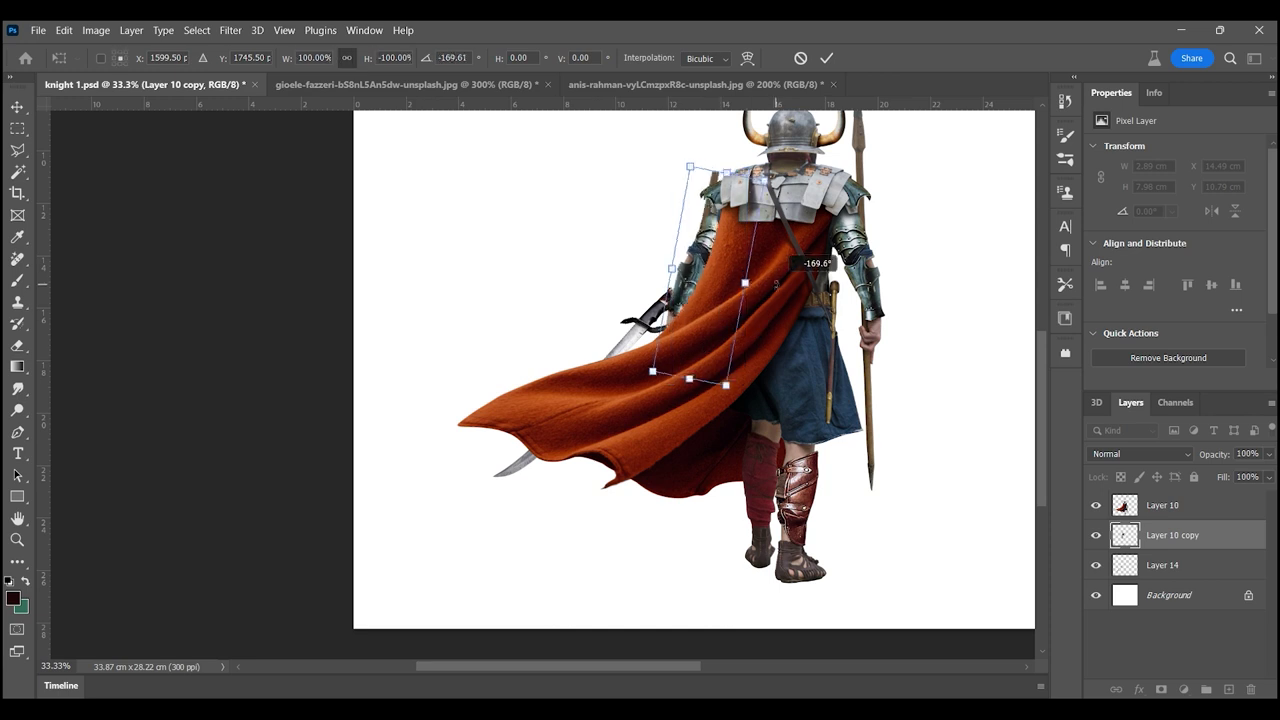
key("Return")
key("z")
left_click(730, 225)
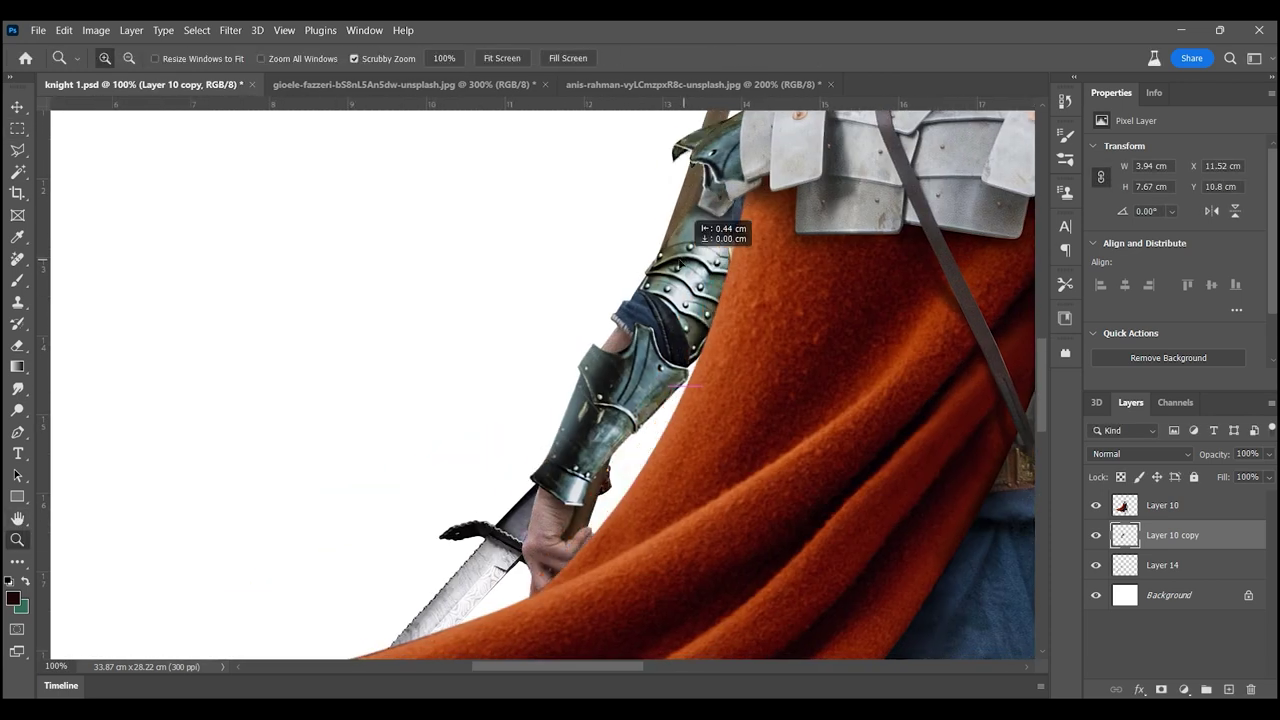
- Trace a Pen path along the new arm's edge and zoom in on the arm and cape
key("p")
left_click(565, 492)
left_click(585, 461)
left_click(655, 371)
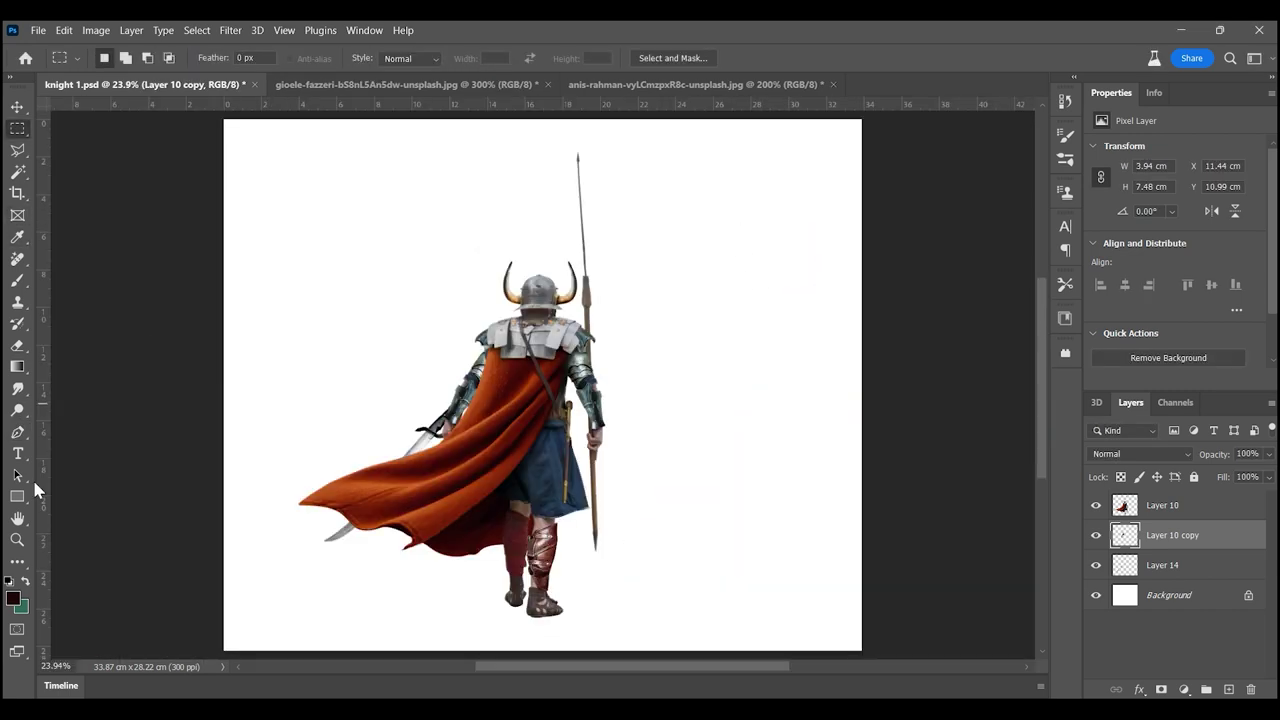
key("z")
left_click(350, 443)
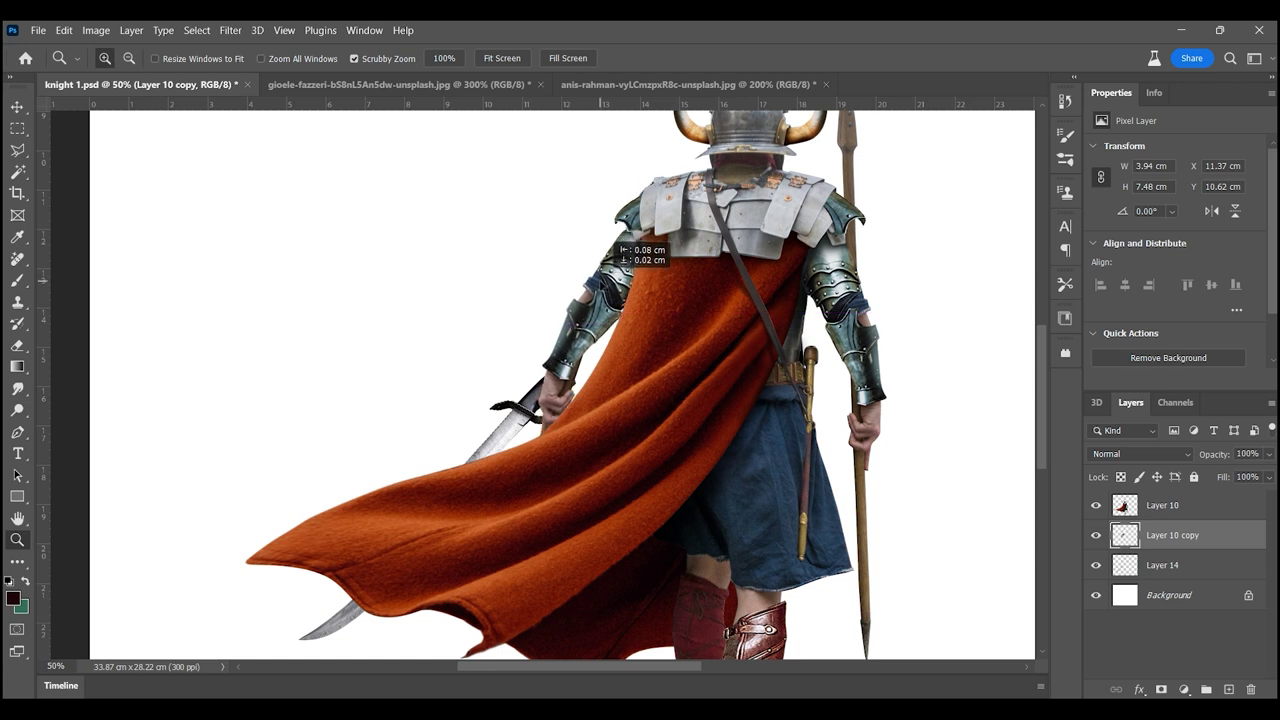
left_click(614, 449)
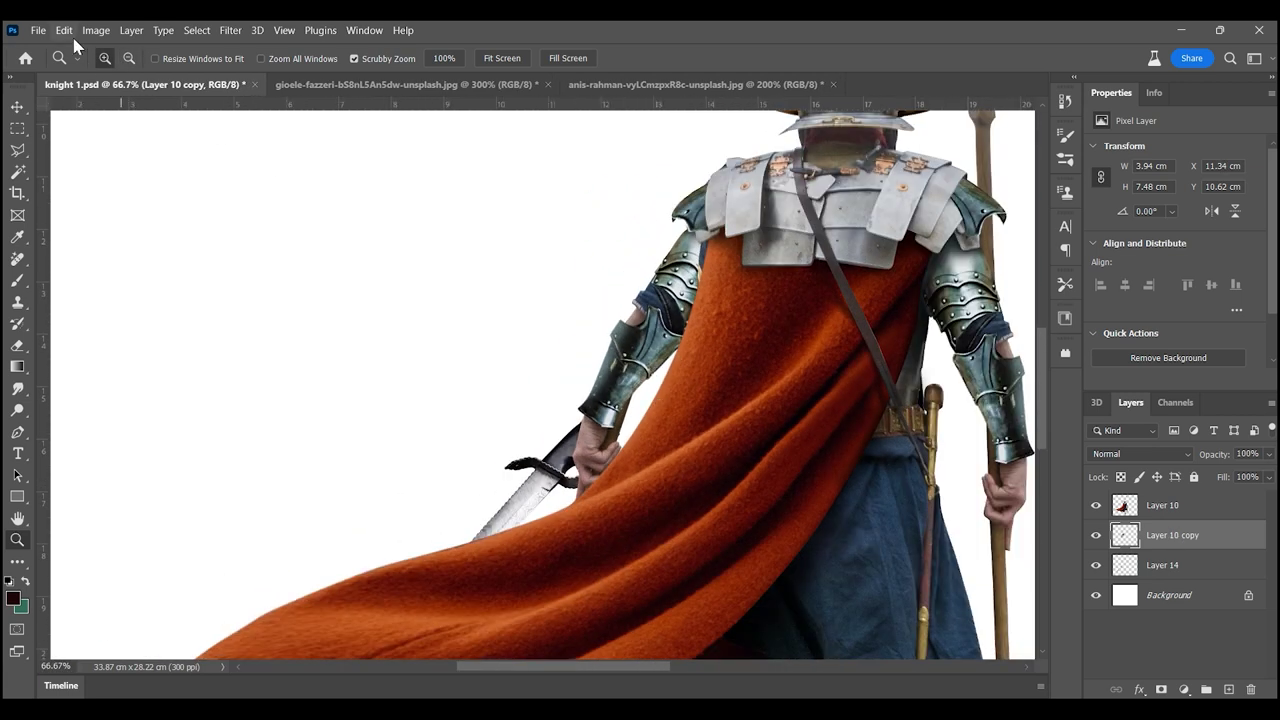
- Select the arm and apply an Edit > Puppet Warp mesh to it
left_click(63, 30)
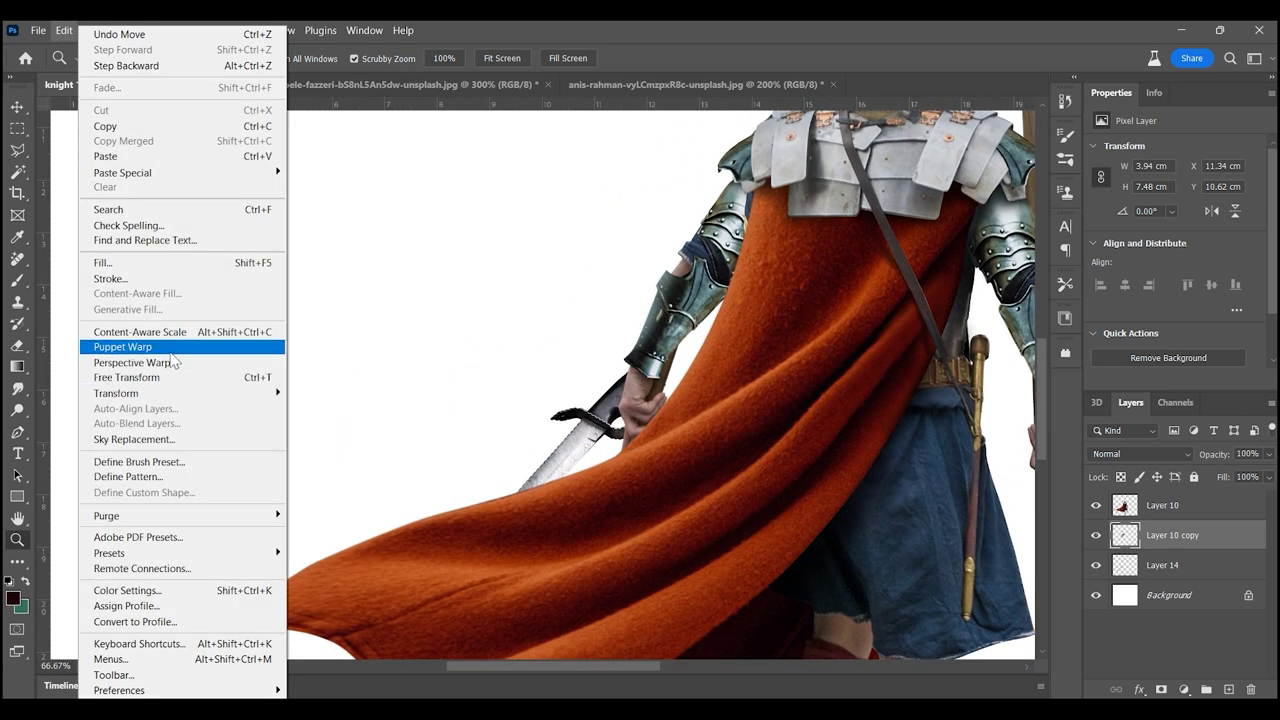
left_click(171, 350)
key("Escape")
key("l")
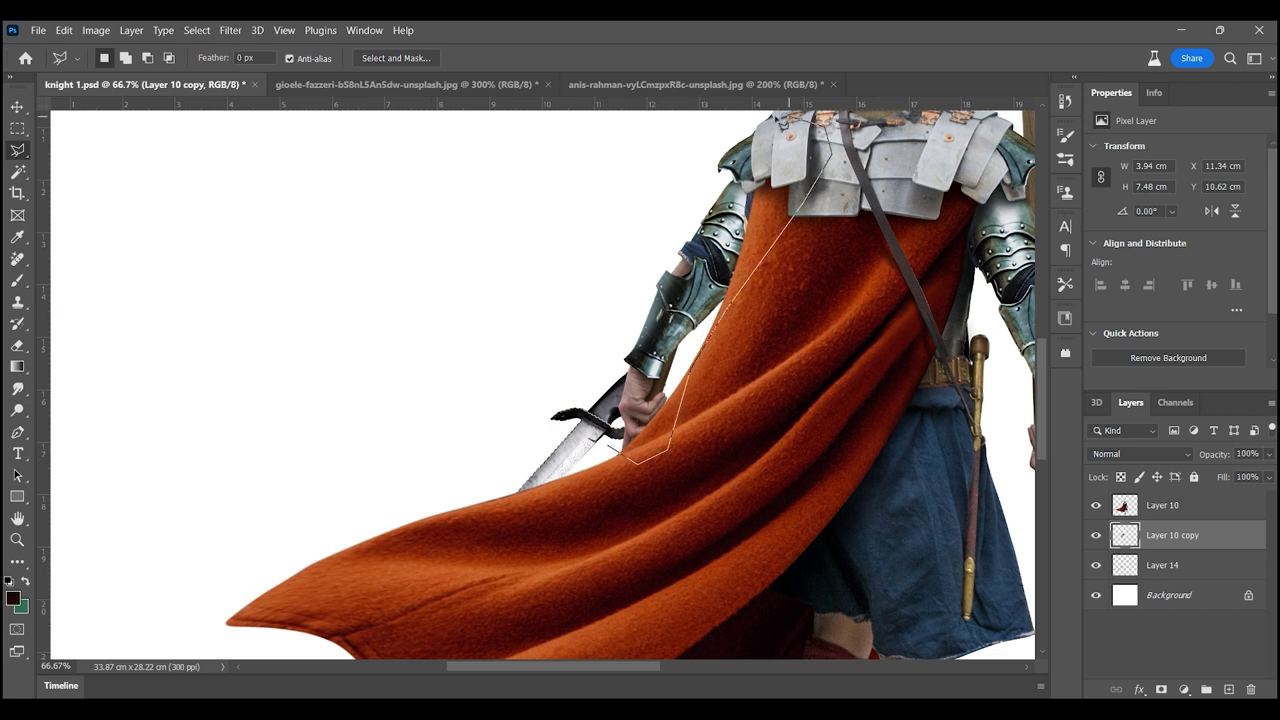
key("v")
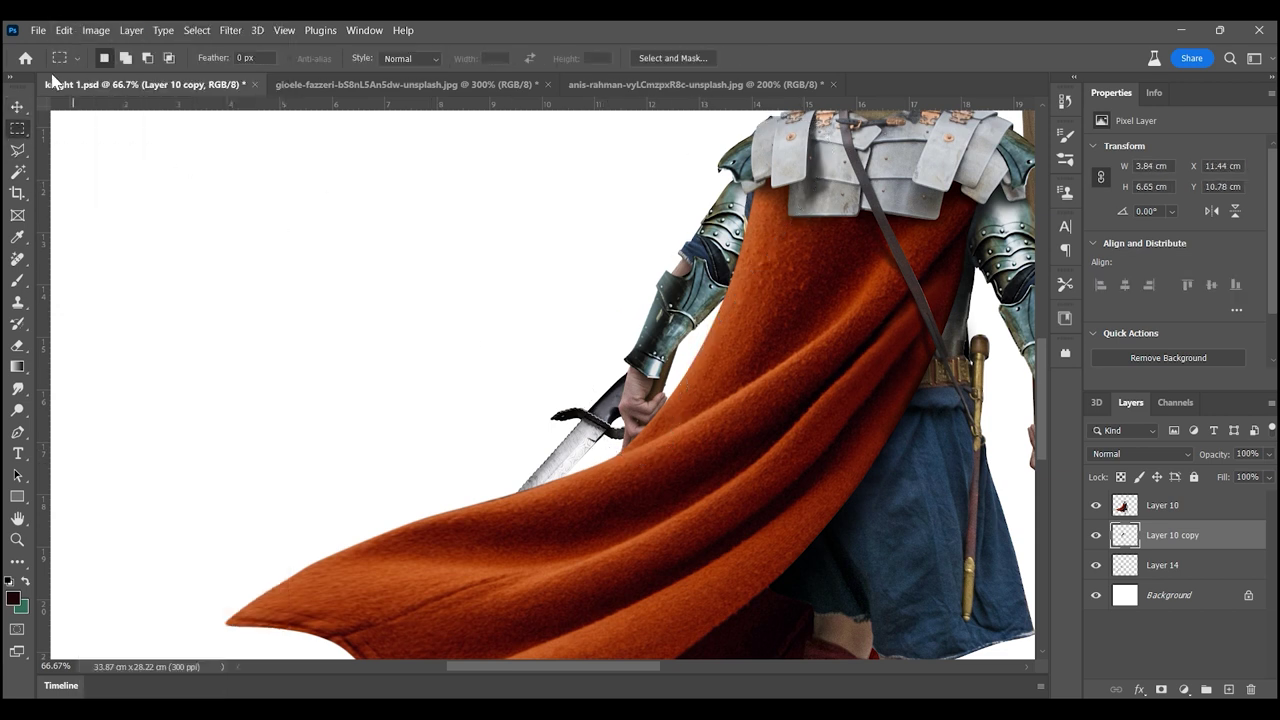
left_click(63, 30)
left_click(171, 350)
- Drag the hand and wrist pins to bend the arm down from the shoulder, then apply
mouse_move(638, 418)
left_mouse_down()
mouse_move(621, 400)
mouse_move(652, 360)
left_mouse_up()
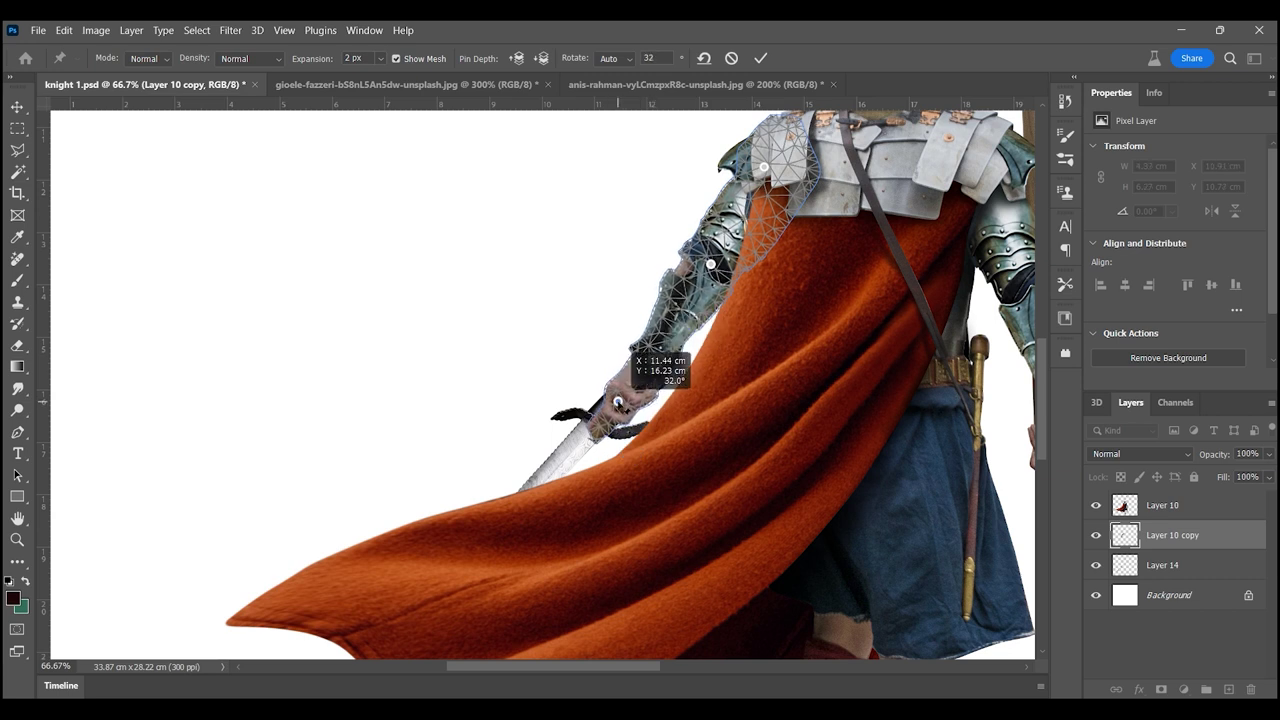
left_click_drag(615, 403, 495, 453)
left_click_drag(575, 345, 585, 340)
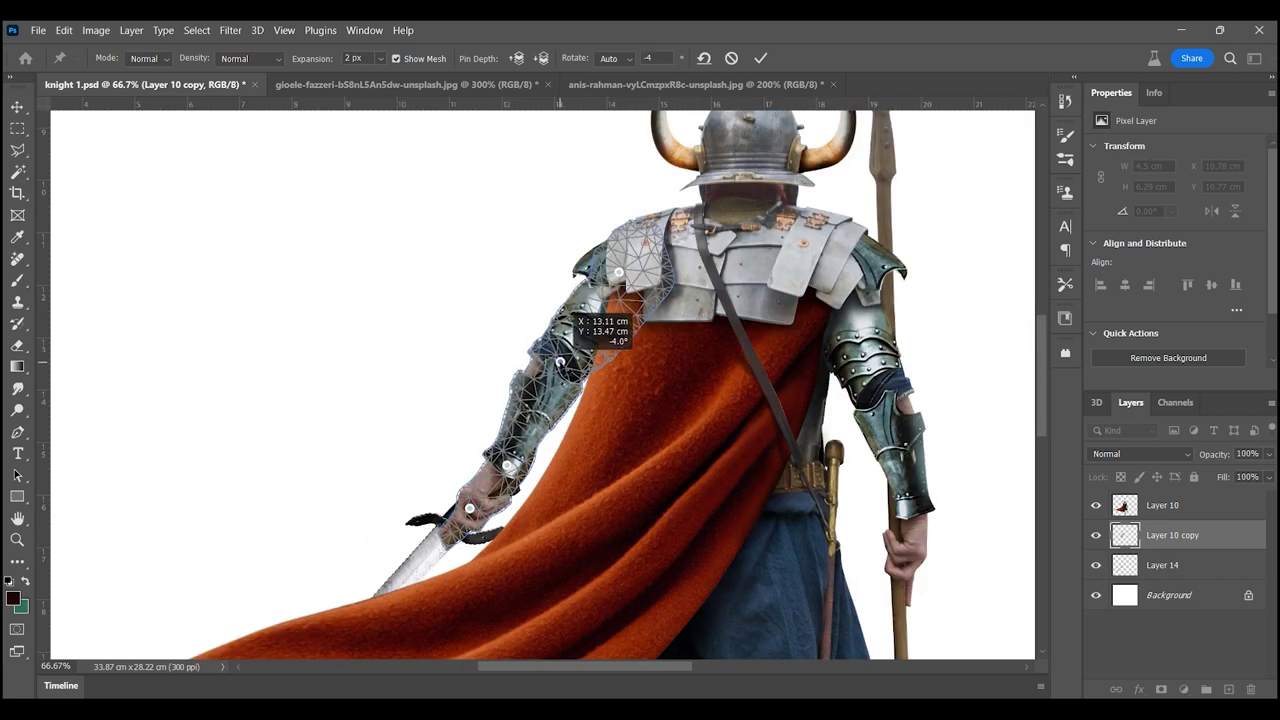
left_click_drag(453, 558, 498, 486)
scroll(498, 486, "up", 3)
key("v")
key("Return")
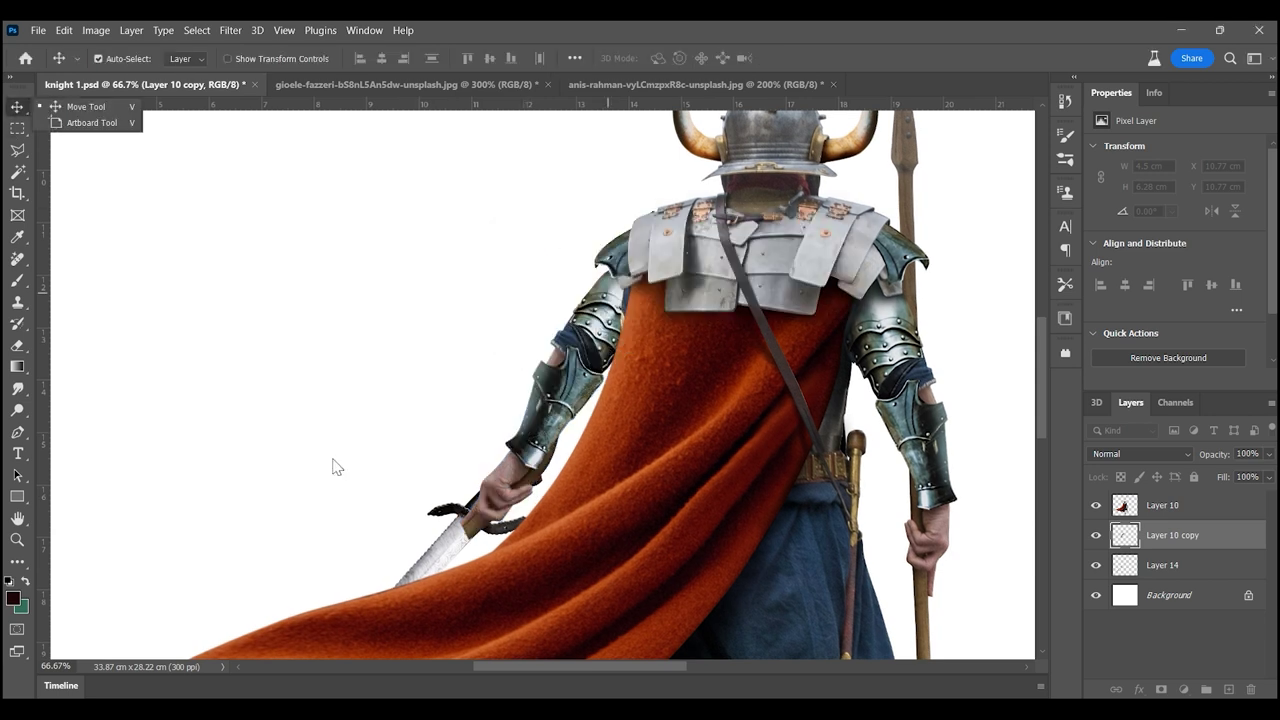
key("z")
key("ctrl+minus")
key("ctrl+minus")
key("ctrl+minus")
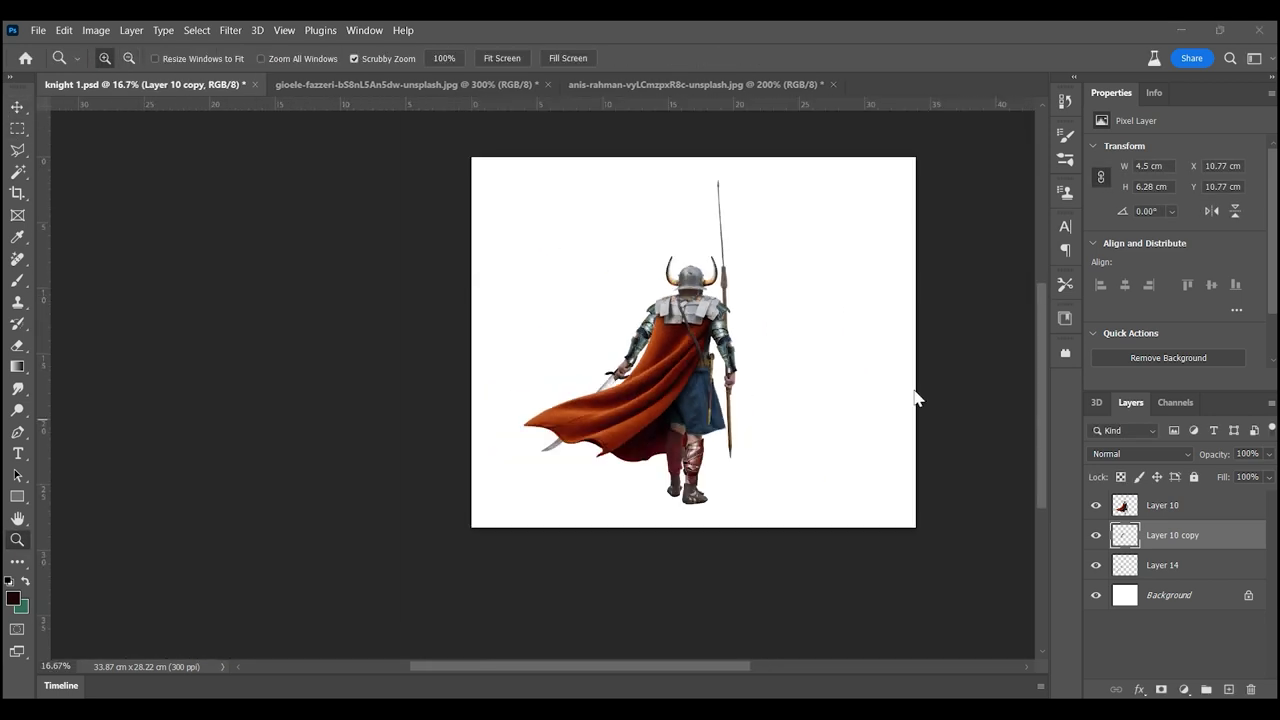
- Transform the hand and arm area to refine the grip on the hilt
key("ctrl+plus")
key("ctrl+plus")
key("ctrl+plus")
key("ctrl+t")
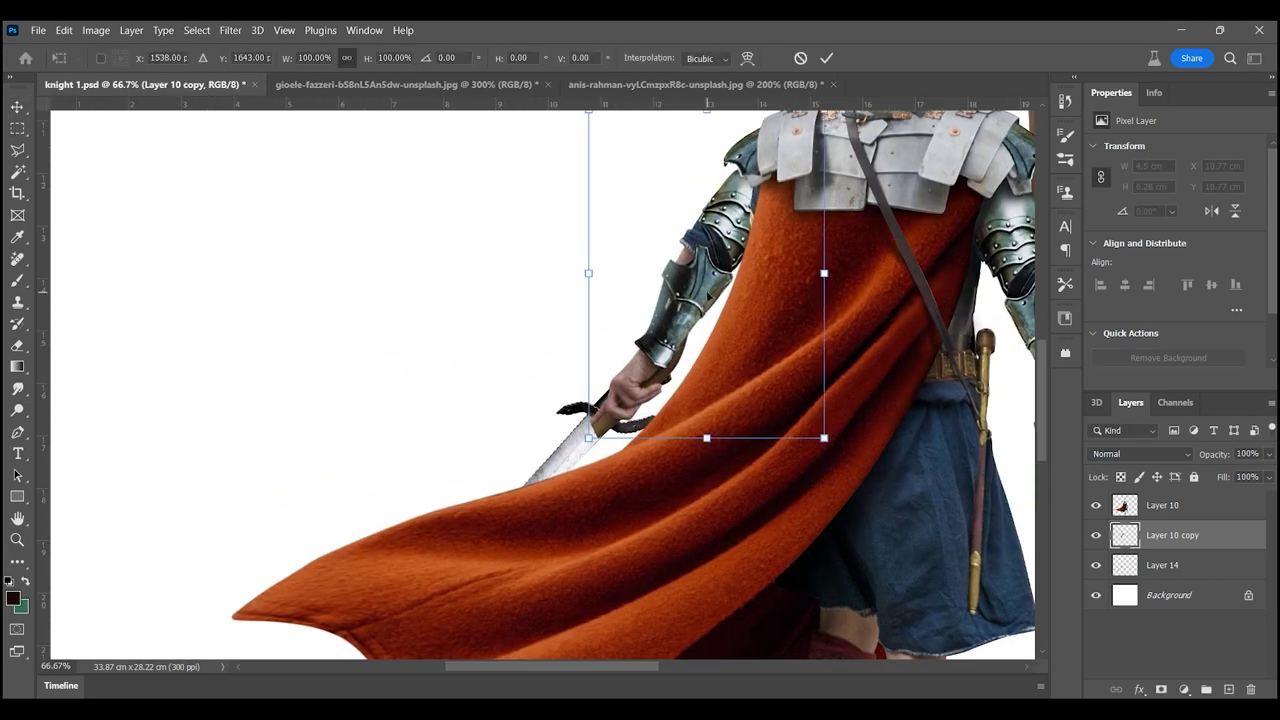
scroll(540, 385, "up", 3)
scroll(540, 385, "down", 5)
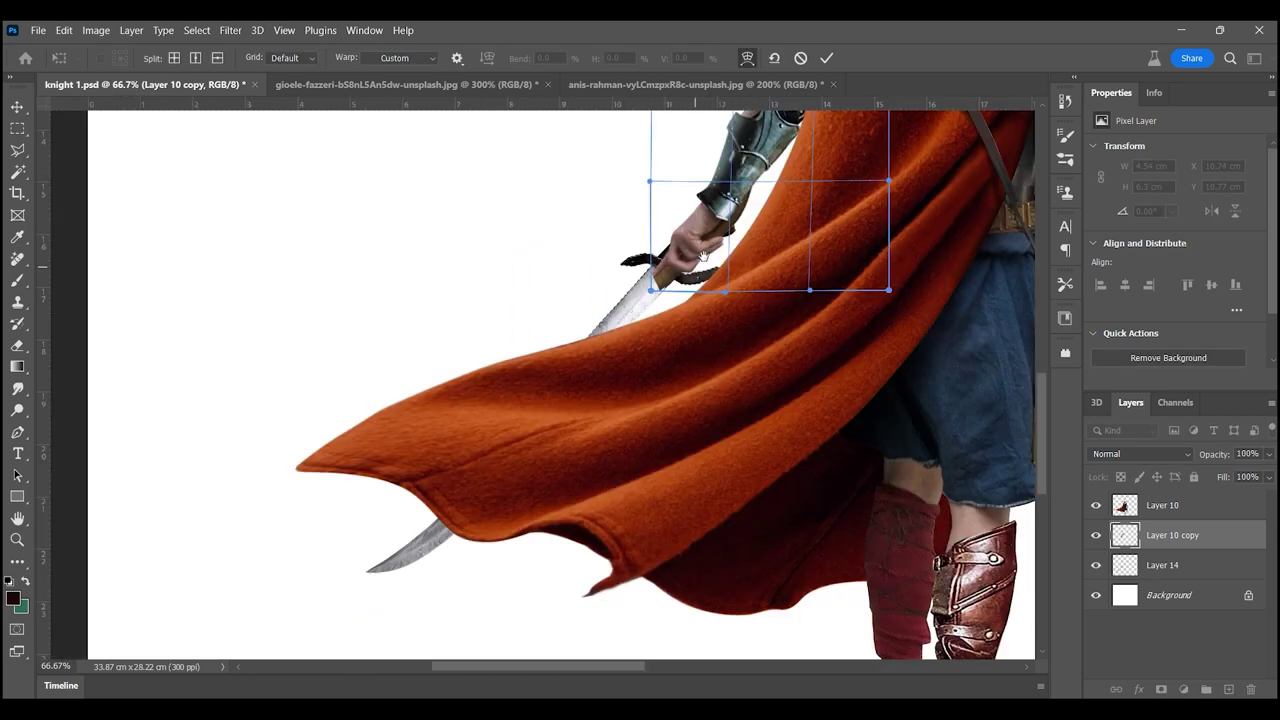
scroll(540, 385, "left", 1)
key("Return")
key("z")
left_click(704, 240)
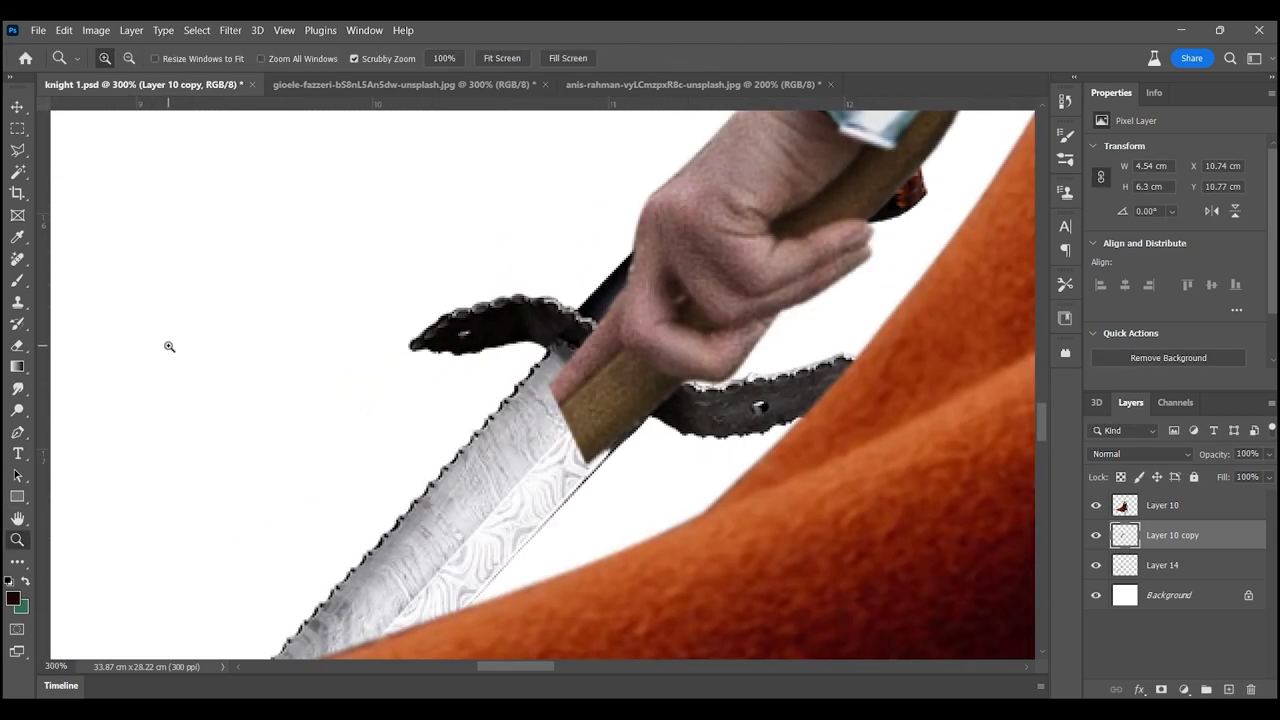
- Trace a Pen path around the gauntlet, hand and hilt
key("p")
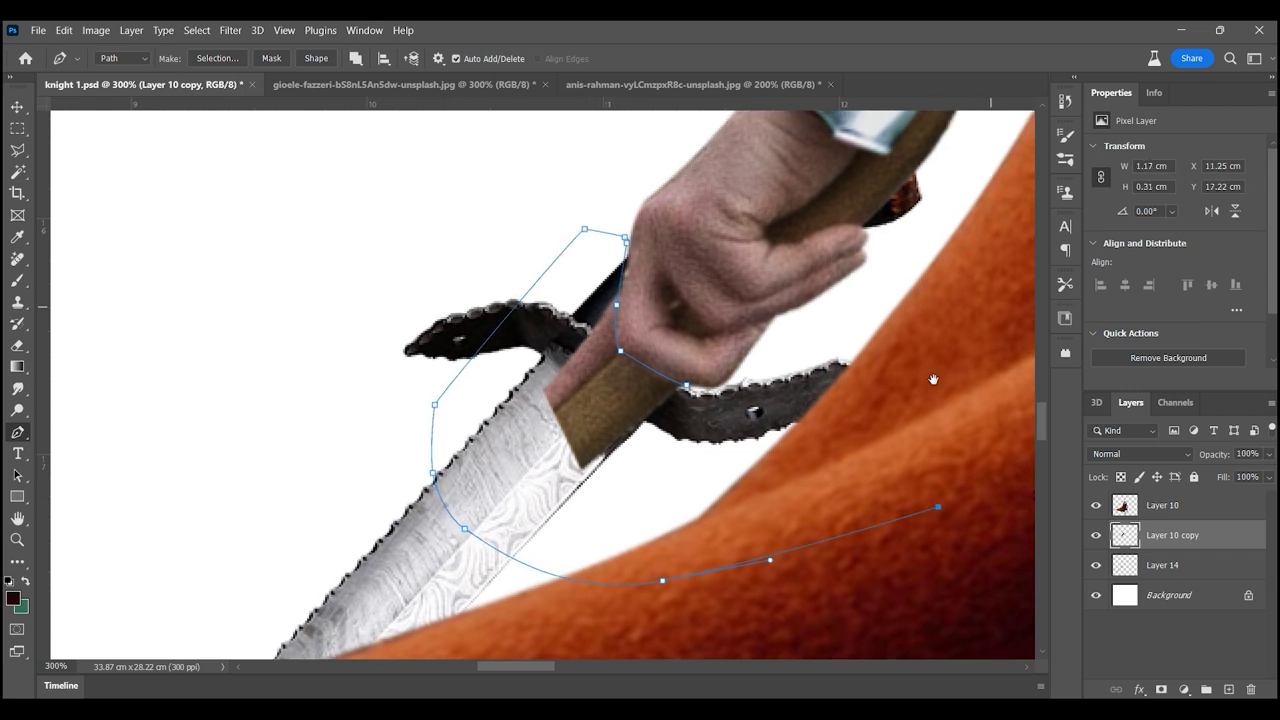
left_click(768, 265)
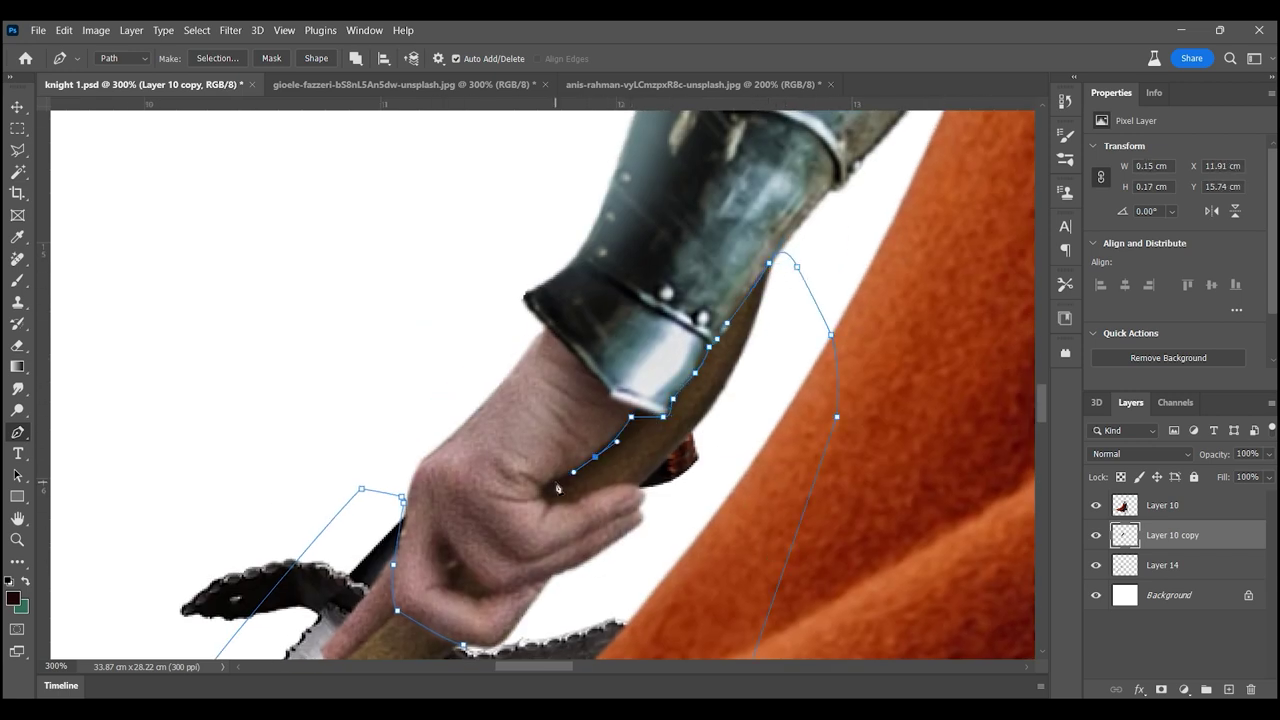
left_click(692, 494)
left_click(697, 532)
scroll(650, 480, "down", 3)
left_click(675, 436)
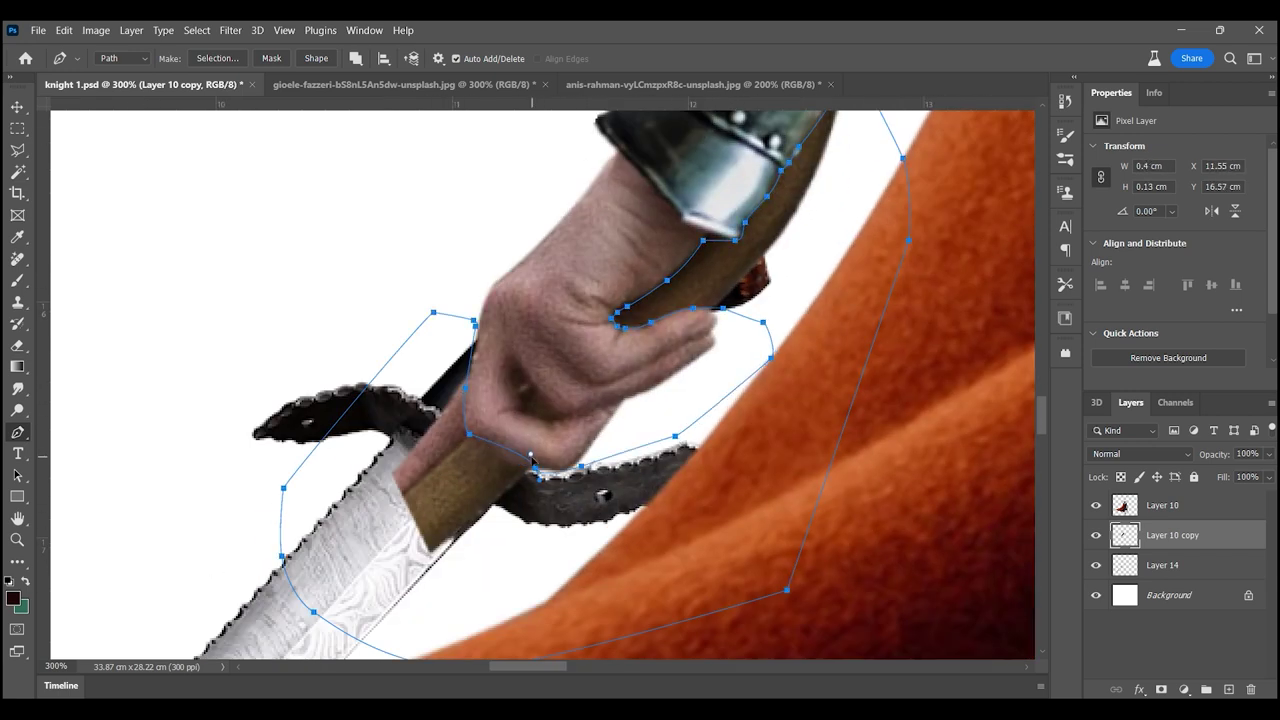
- Turn the path into a selection, delete the extra hilt, and deselect
left_click(195, 58)
left_click(726, 196)
key("Delete")
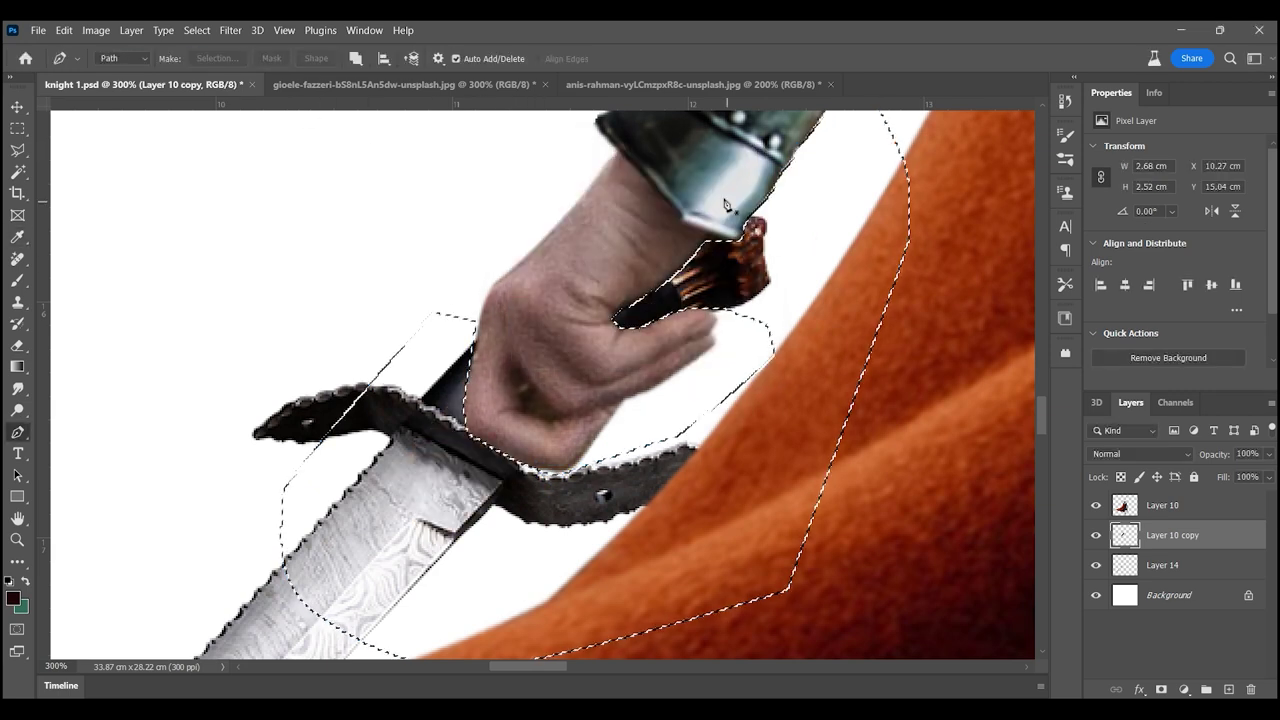
key("m")
key("ctrl+d")
key("z")
key("ctrl+minus")
key("ctrl+minus")
key("ctrl+minus")
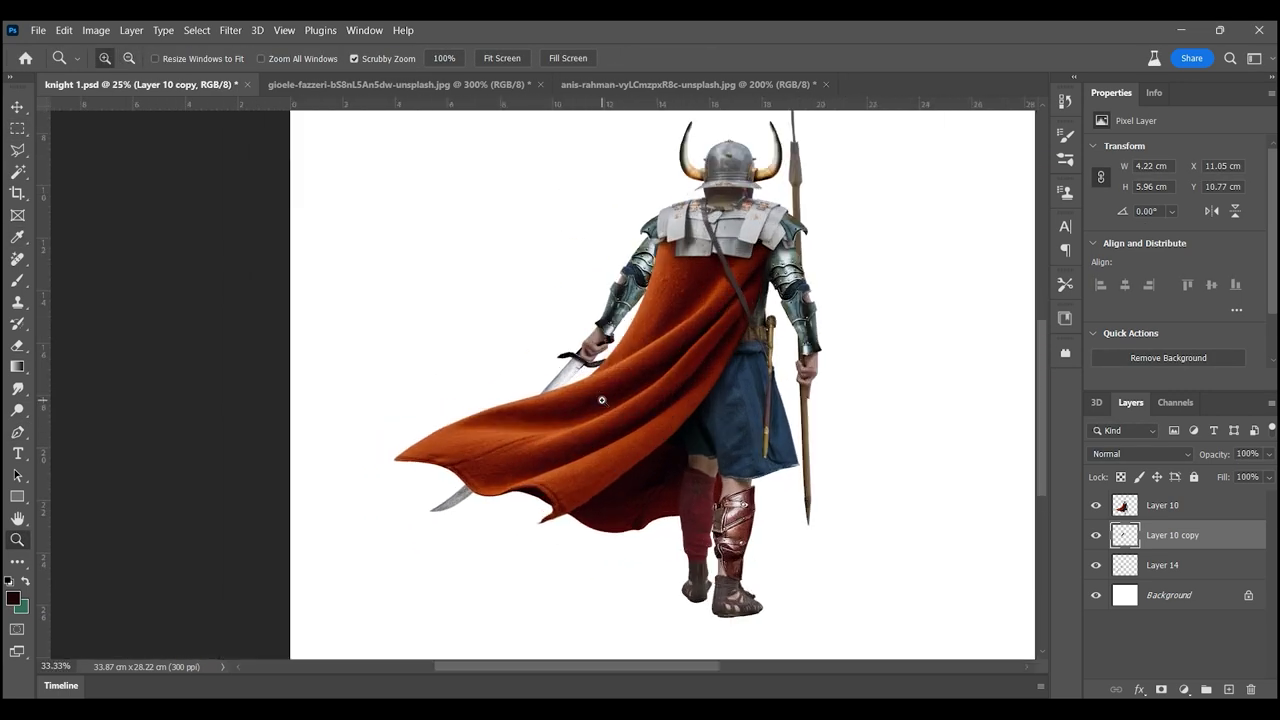
- Warp Layer 14 to reshape the trailing cape and blade
key("alt+bracketleft")
key("ctrl+t")
right_click(565, 380)
left_click(600, 134)
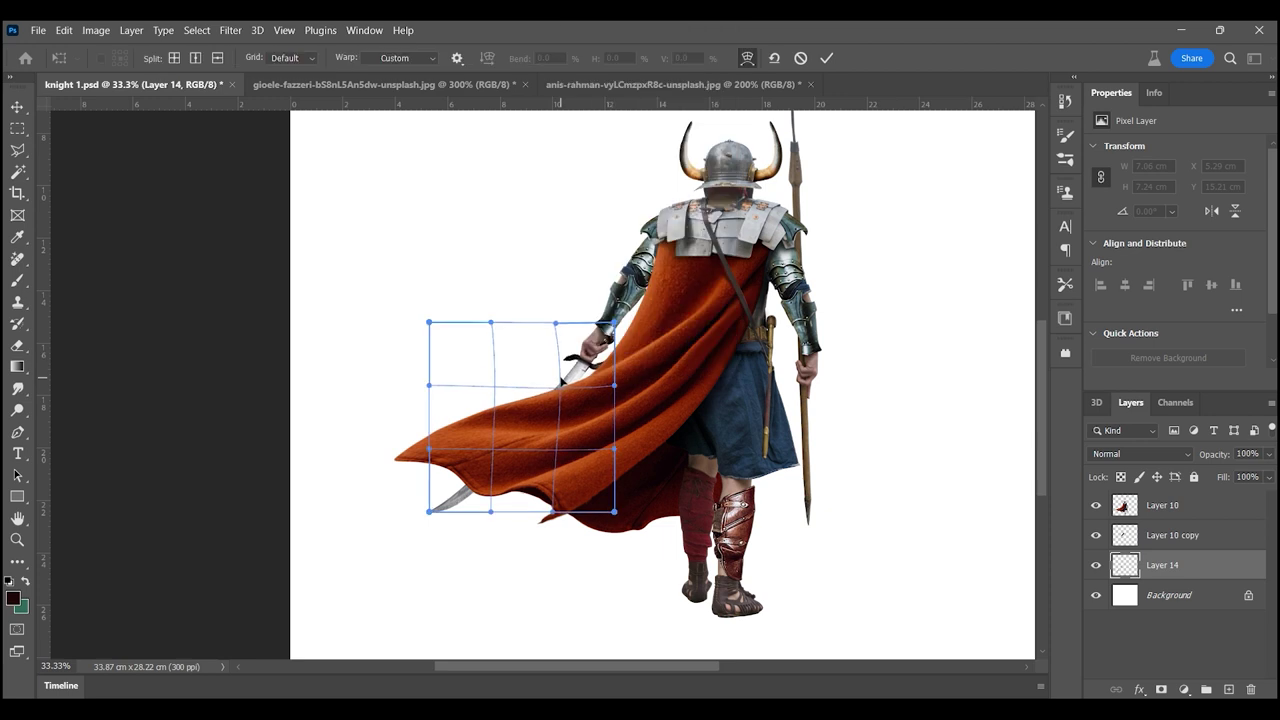
mouse_move(555, 412)
left_mouse_down()
mouse_move(484, 389)
mouse_move(385, 458)
left_mouse_up()
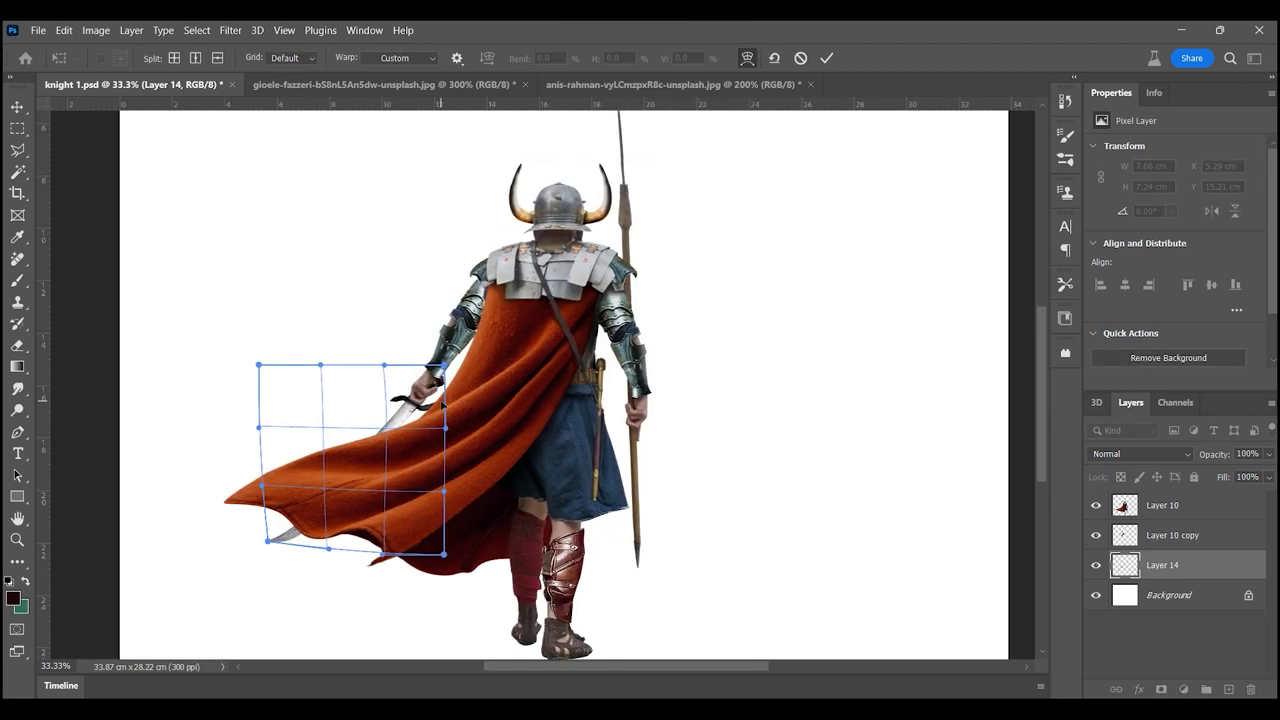
key("Return")
key("ctrl+minus")
key("ctrl+minus")
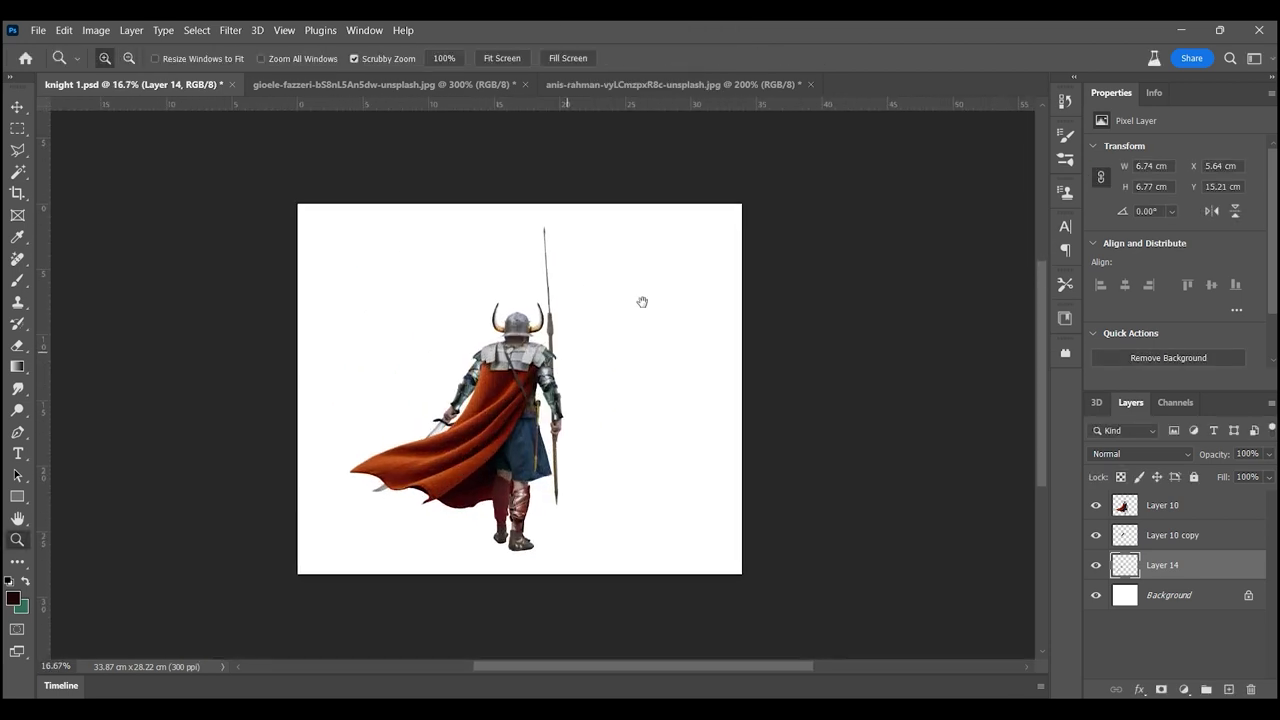
key("ctrl+plus")
- Add a new Layer 15 above the arm and clip it to Layer 10 copy
key("ctrl+plus")
key("ctrl+alt+a")
key("ctrl+1")
left_click(1172, 535)
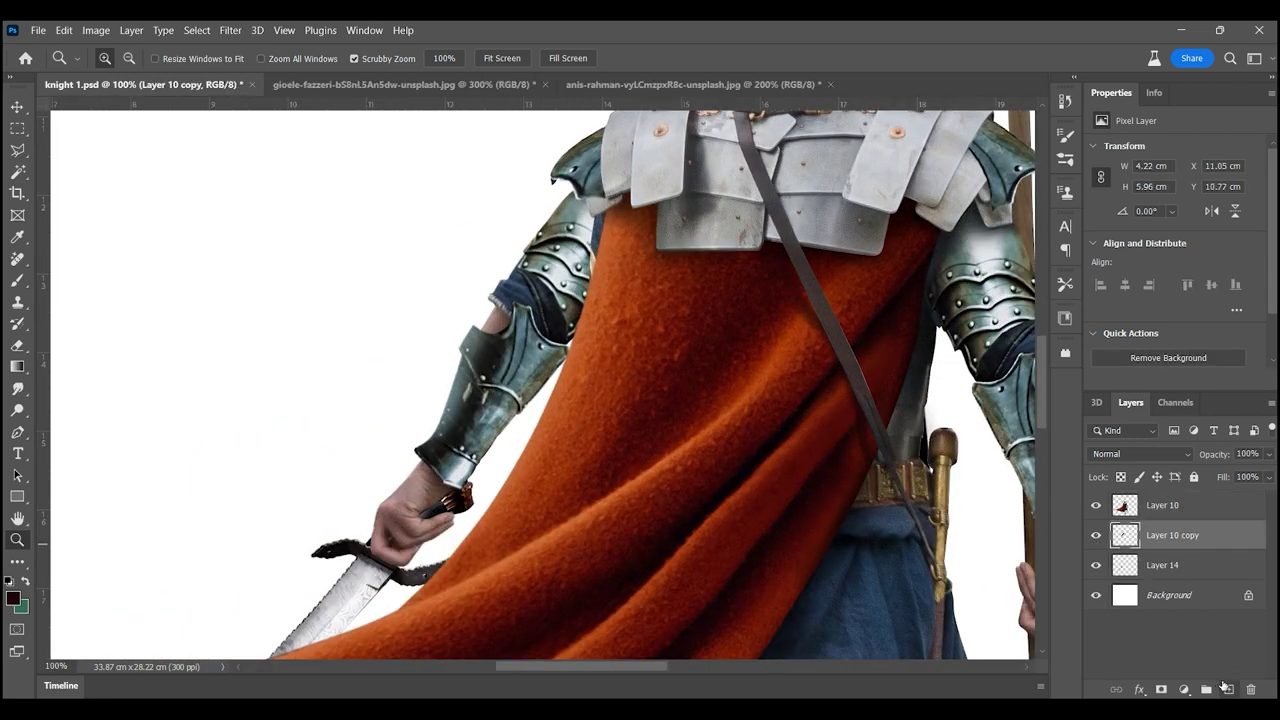
left_click(1228, 690)
key("ctrl+alt+g")
key("ctrl+plus")
key("ctrl+plus")
key("ctrl+plus")
- Pen-select the upper-arm armour edge and pick the Brush on Layer 15
key("alt+bracketright")
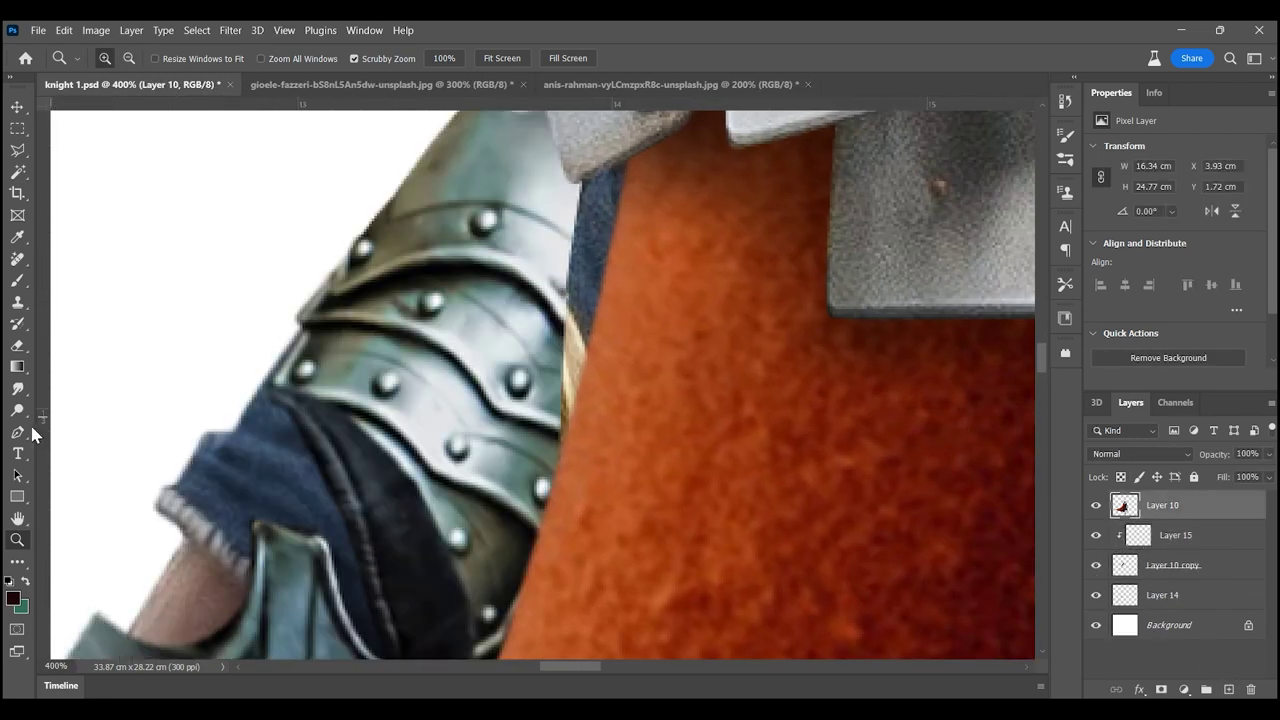
key("p")
left_click_drag(603, 175, 628, 170)
left_click(217, 58)
key("Return")
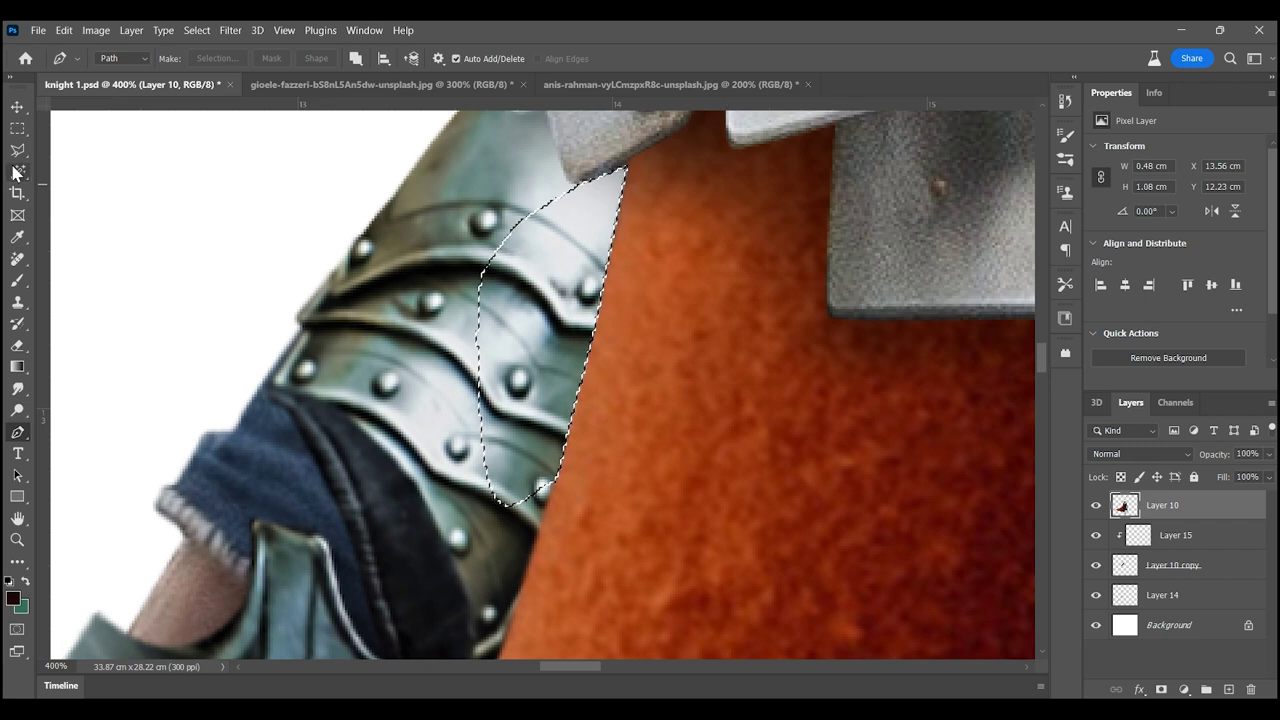
key("b")
scroll(505, 287, "up", 3)
key("alt+bracketleft")
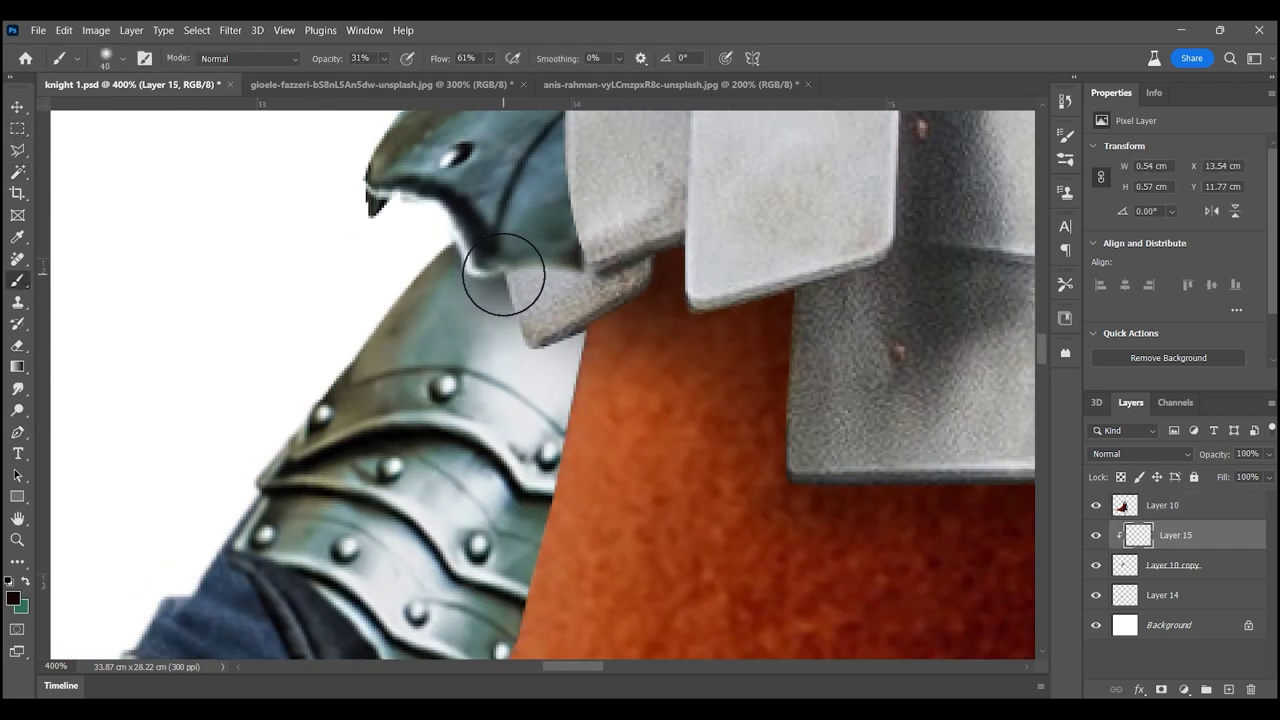
- Paint dark shading under the shoulder plate, then narrow the knight to about 89% width
mouse_move(586, 331)
left_mouse_down()
mouse_move(517, 341)
mouse_move(528, 298)
mouse_move(469, 399)
left_mouse_up()
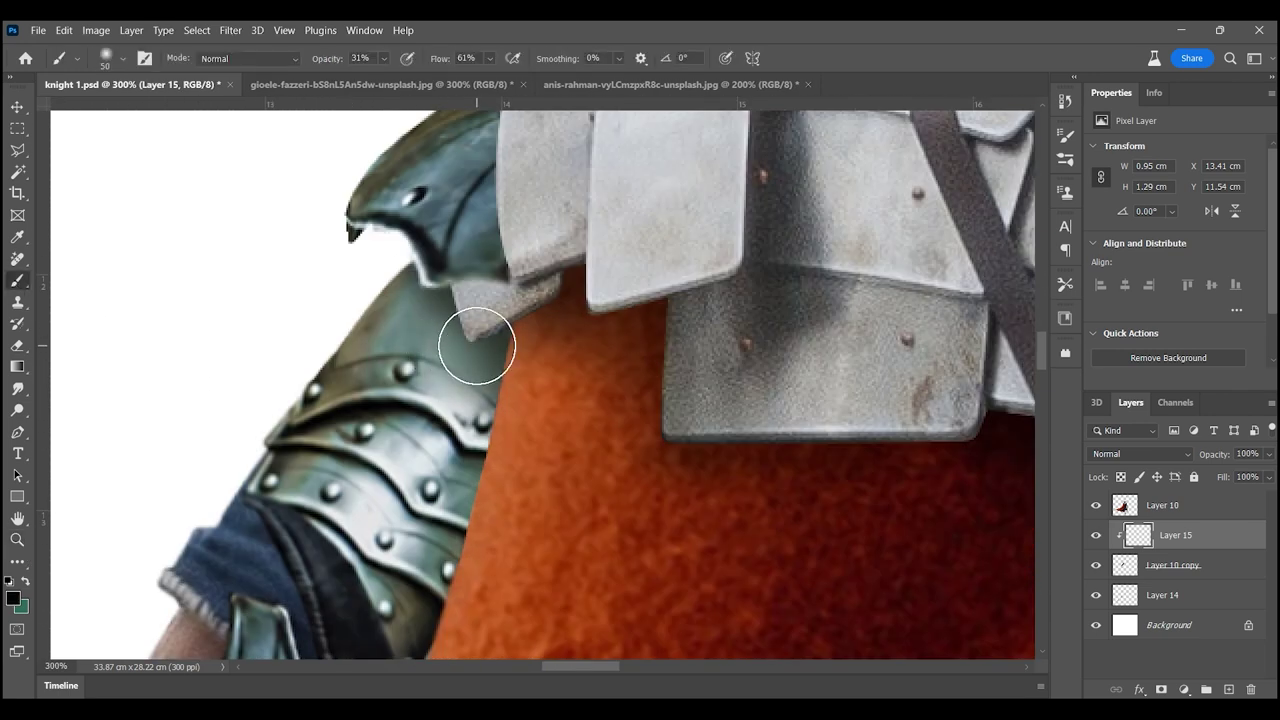
key("bracketright")
key("bracketright")
key("bracketright")
left_click_drag(457, 343, 528, 449)
scroll(480, 420, "down", 3)
scroll(486, 380, "down", 2)
scroll(490, 370, "up", 5)
key("ctrl+0")
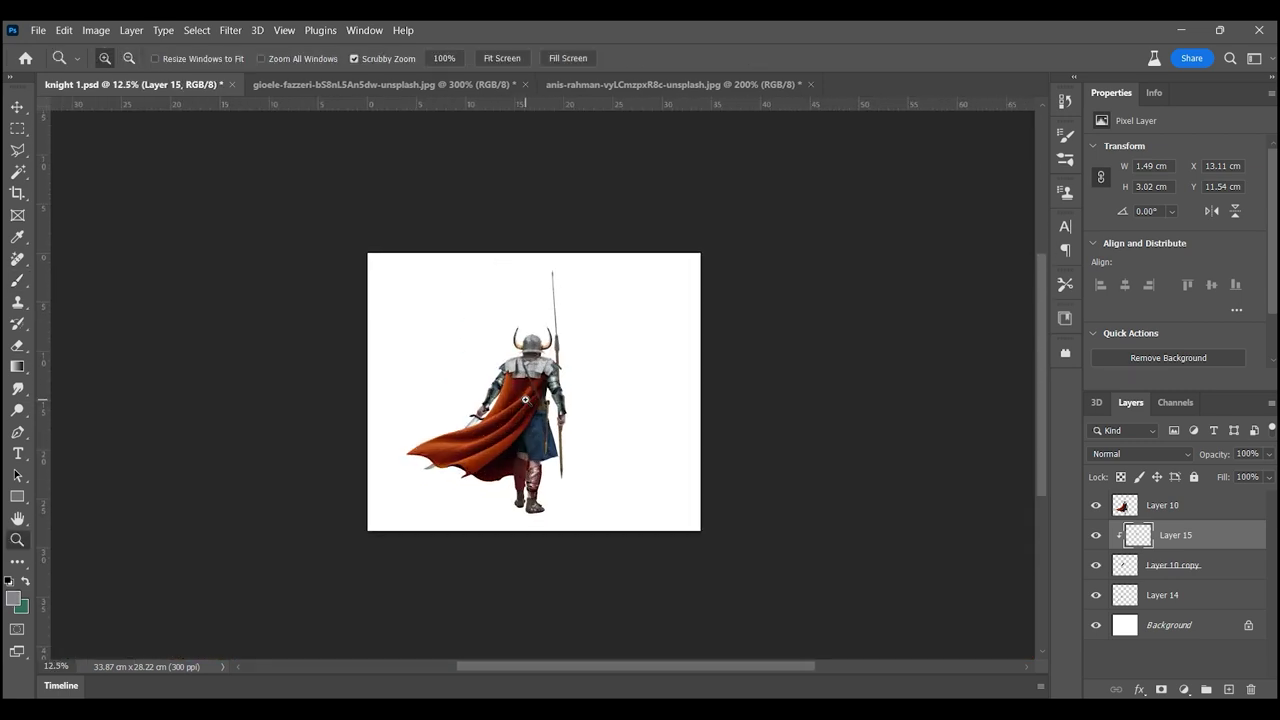
left_click_drag(290, 379, 320, 379)
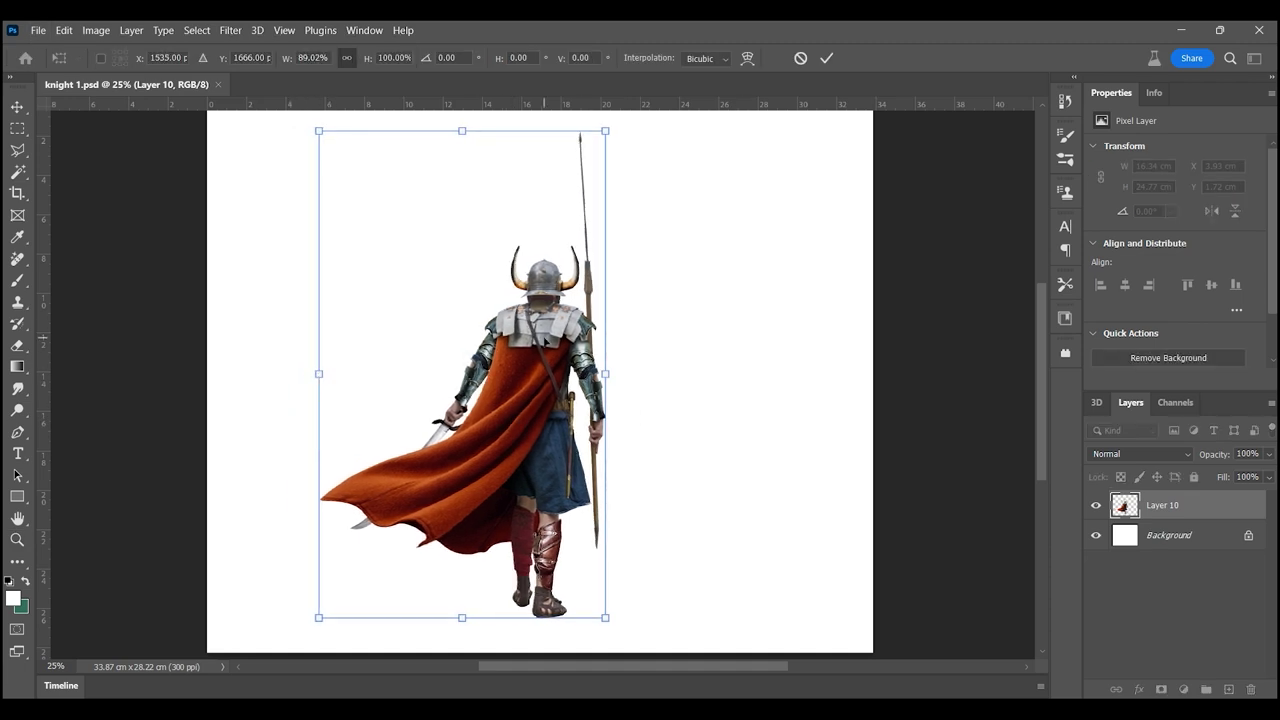
- Commit the narrowing transform, then warp the helmet and cloak edges in Liquify
key("Return")
left_click(230, 30)
left_click(270, 169)
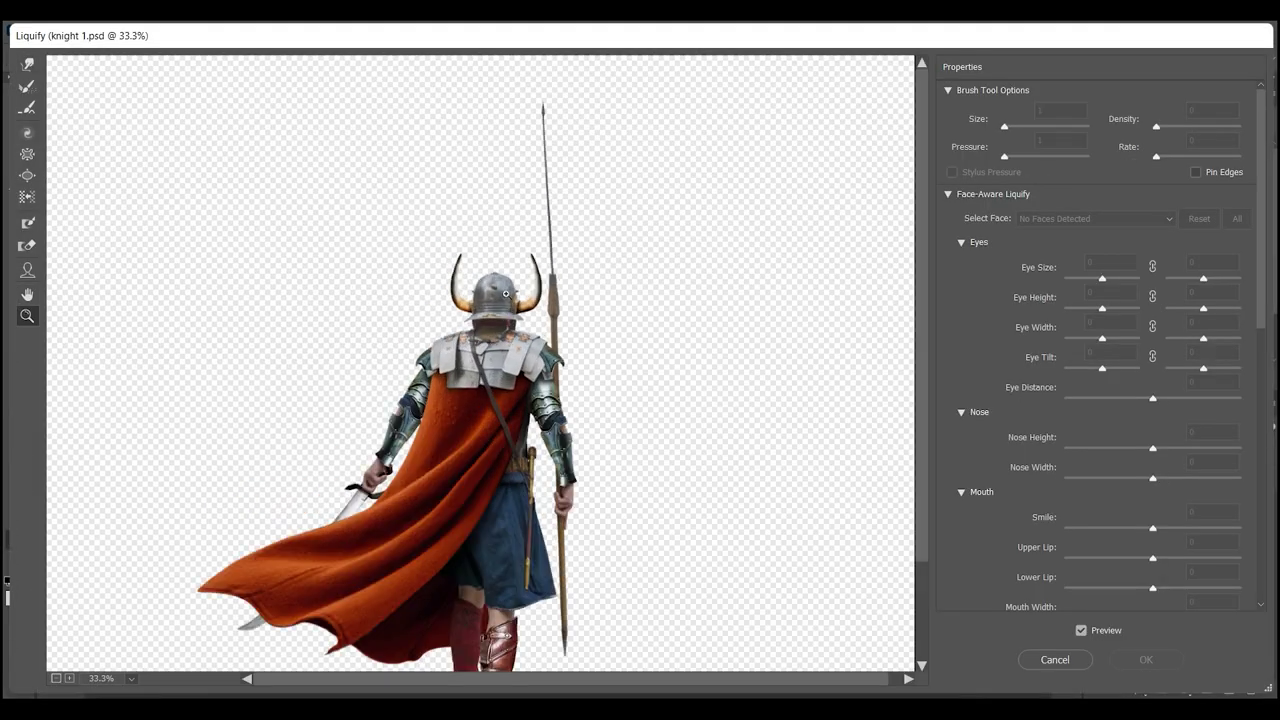
left_click(506, 294)
key("w")
scroll(1178, 544, "down", 10)
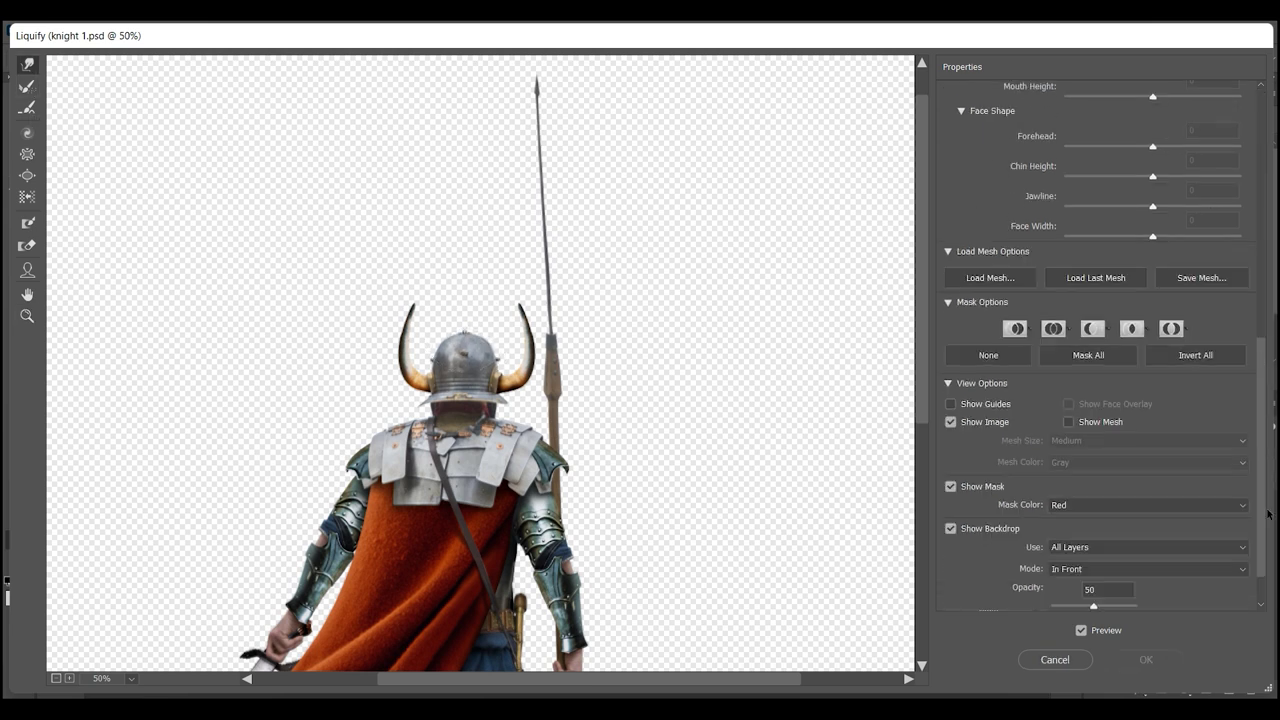
scroll(1178, 544, "down", 1)
scroll(472, 327, "down", 2)
scroll(548, 335, "down", 2)
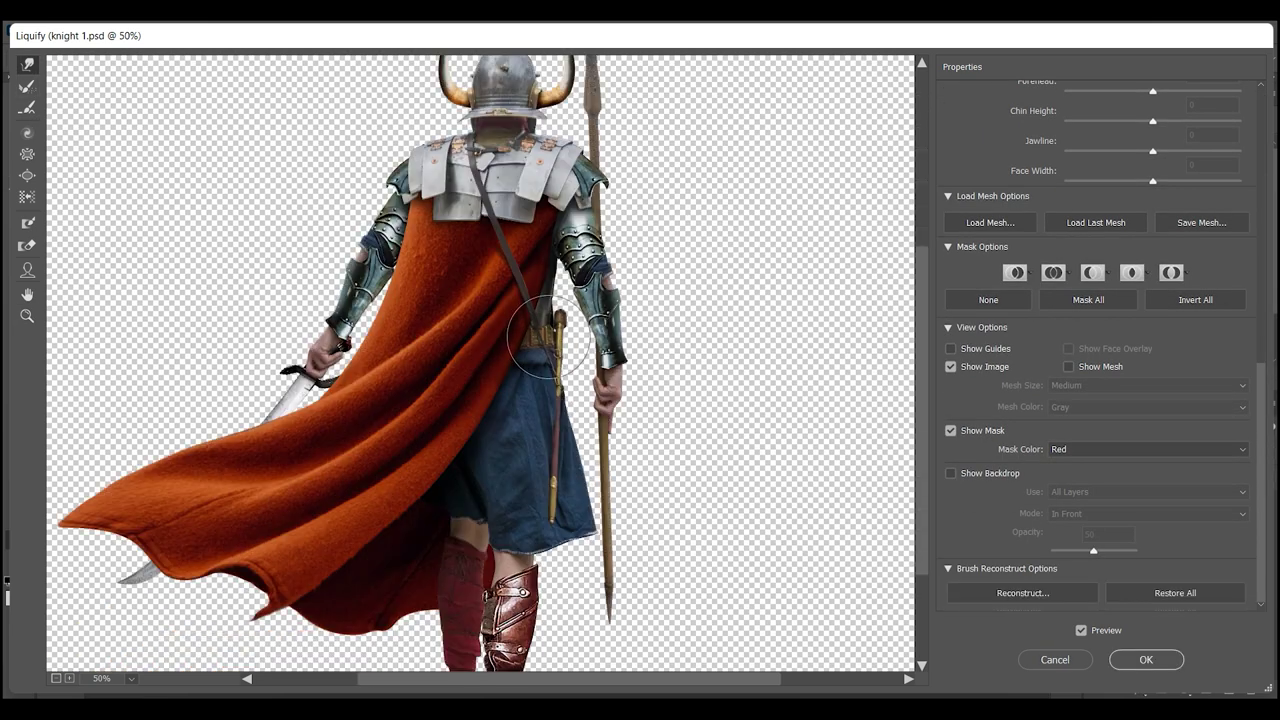
scroll(548, 355, "down", 2)
scroll(419, 570, "down", 2)
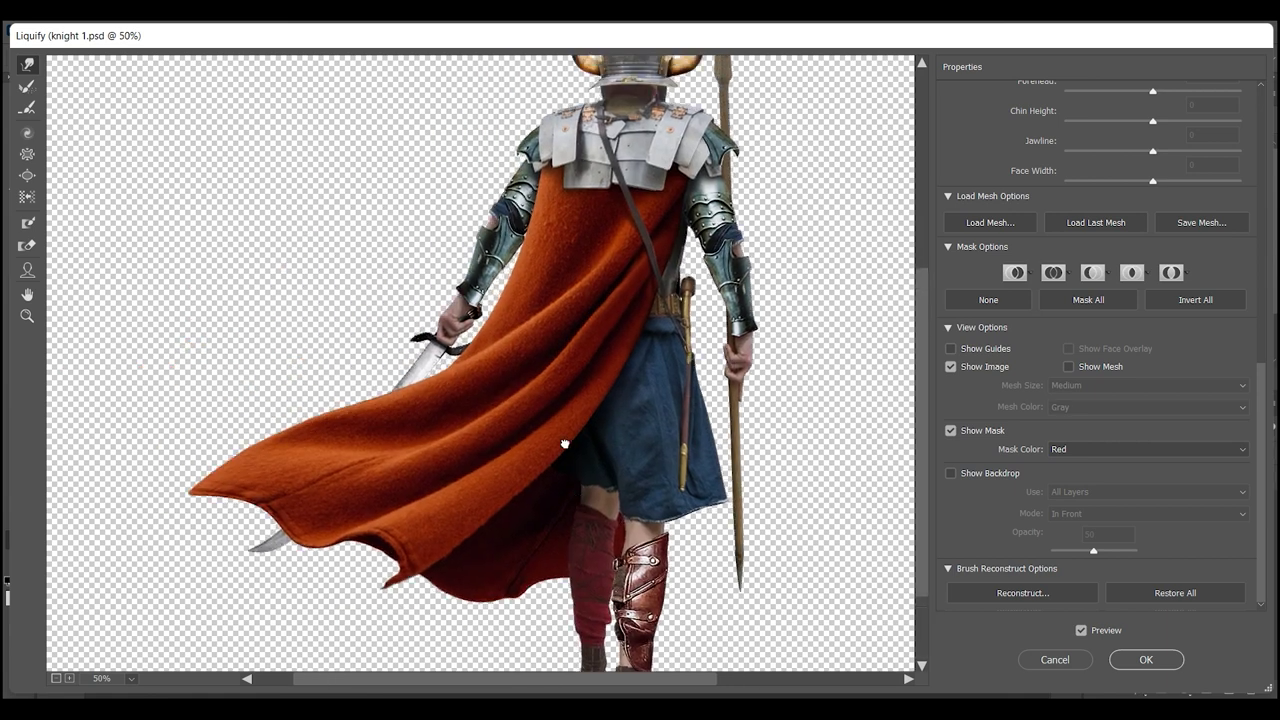
scroll(557, 175, "up", 2)
scroll(597, 155, "up", 1)
scroll(597, 250, "down", 2)
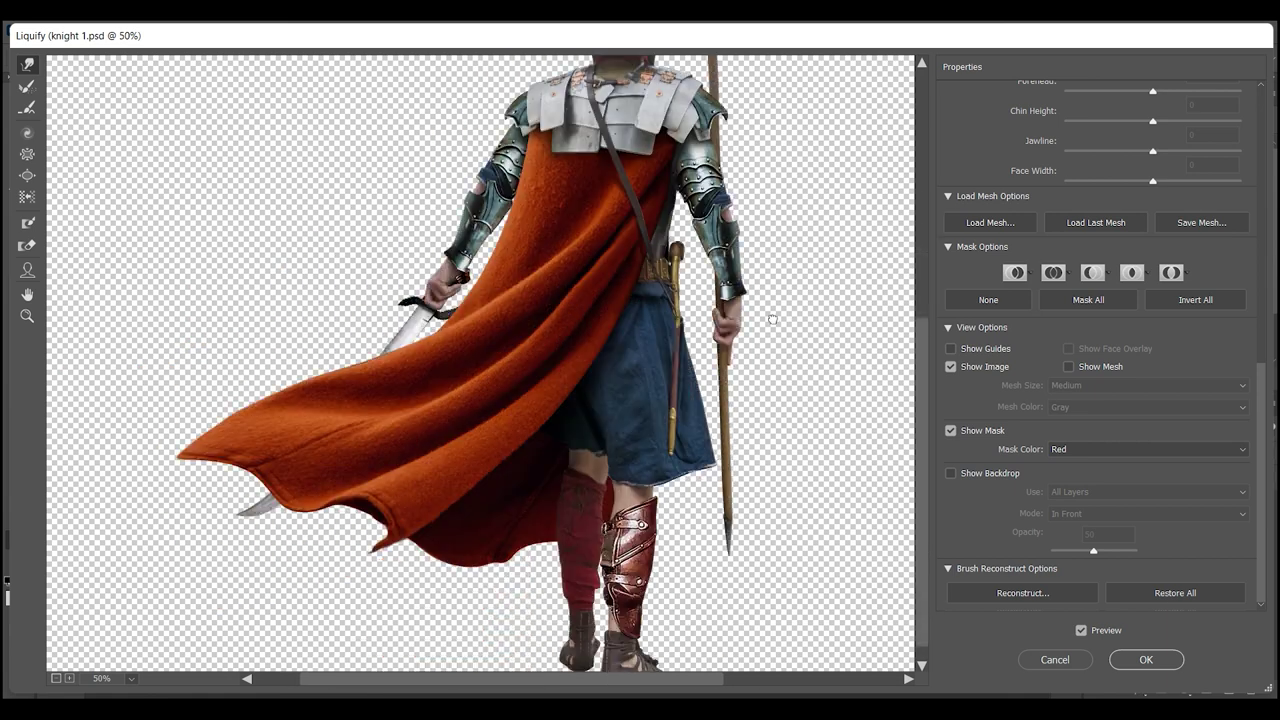
key("z")
left_click(497, 381, "alt")
scroll(478, 612, "right", 1)
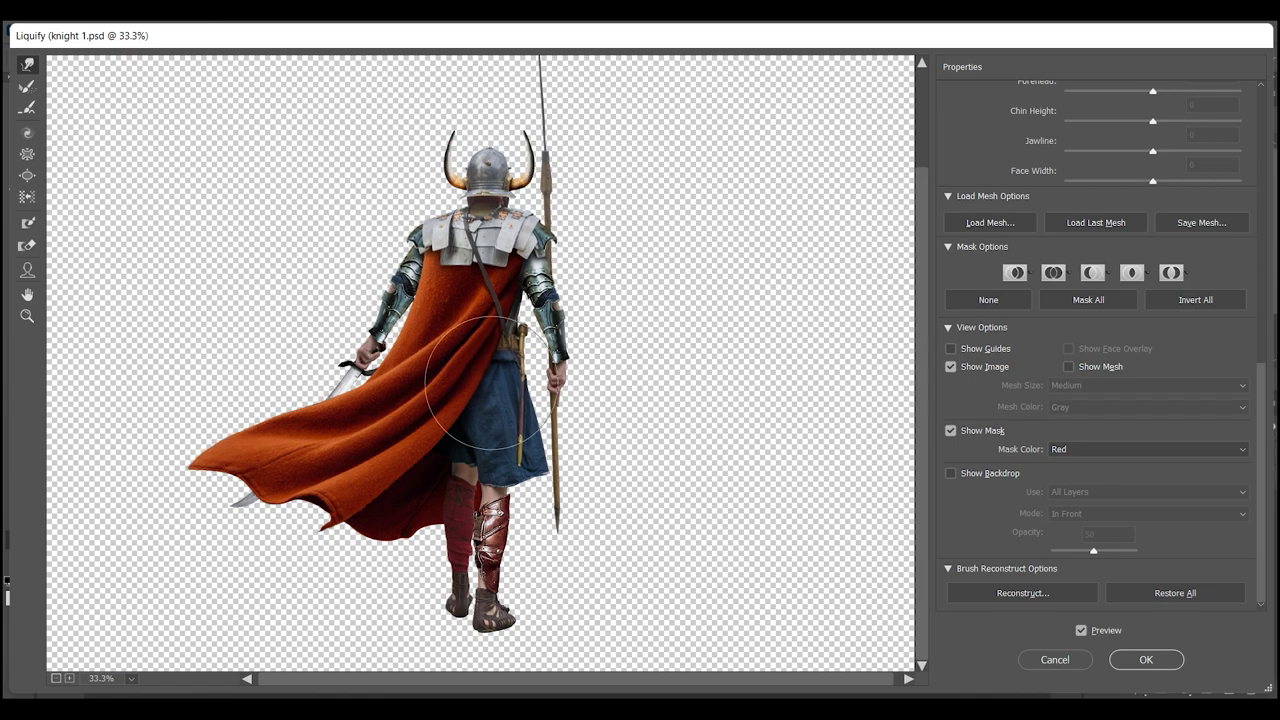
key("Return")
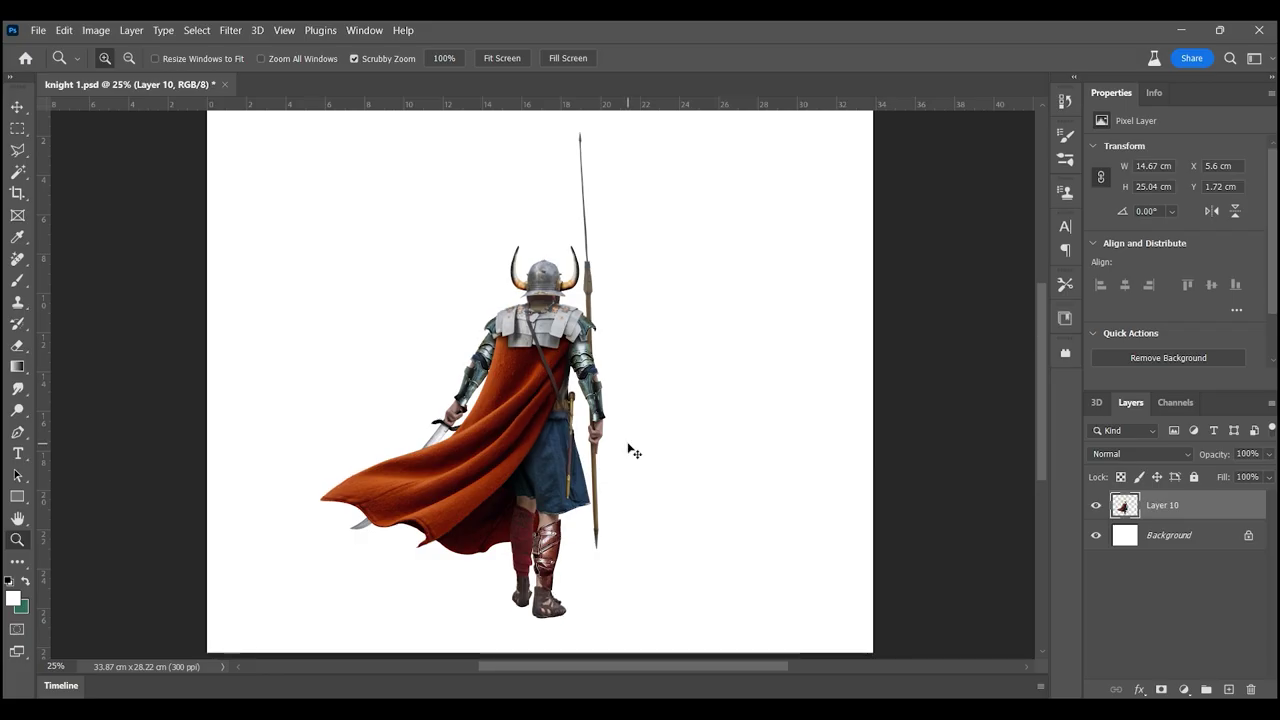
- Run Liquify again to push the knight's cloak outline further into shape
left_click(231, 30)
left_click(262, 165)
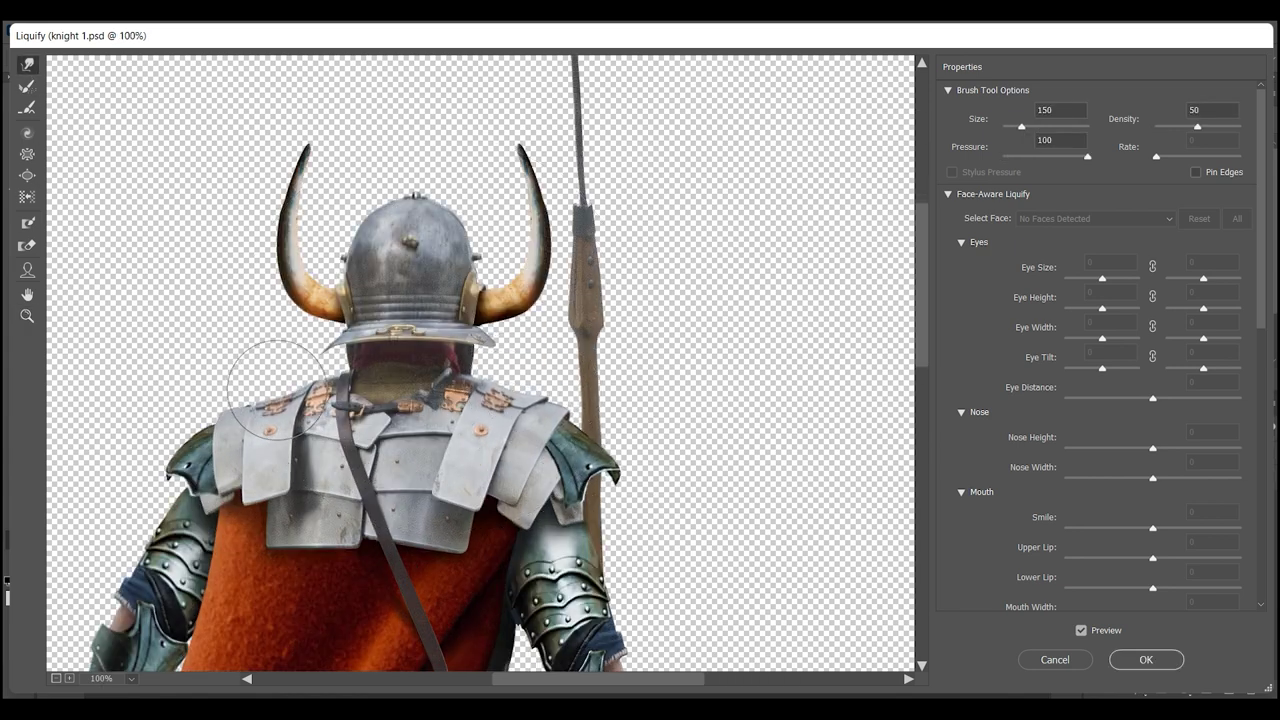
scroll(510, 300, "down", 5)
scroll(495, 398, "down", 6)
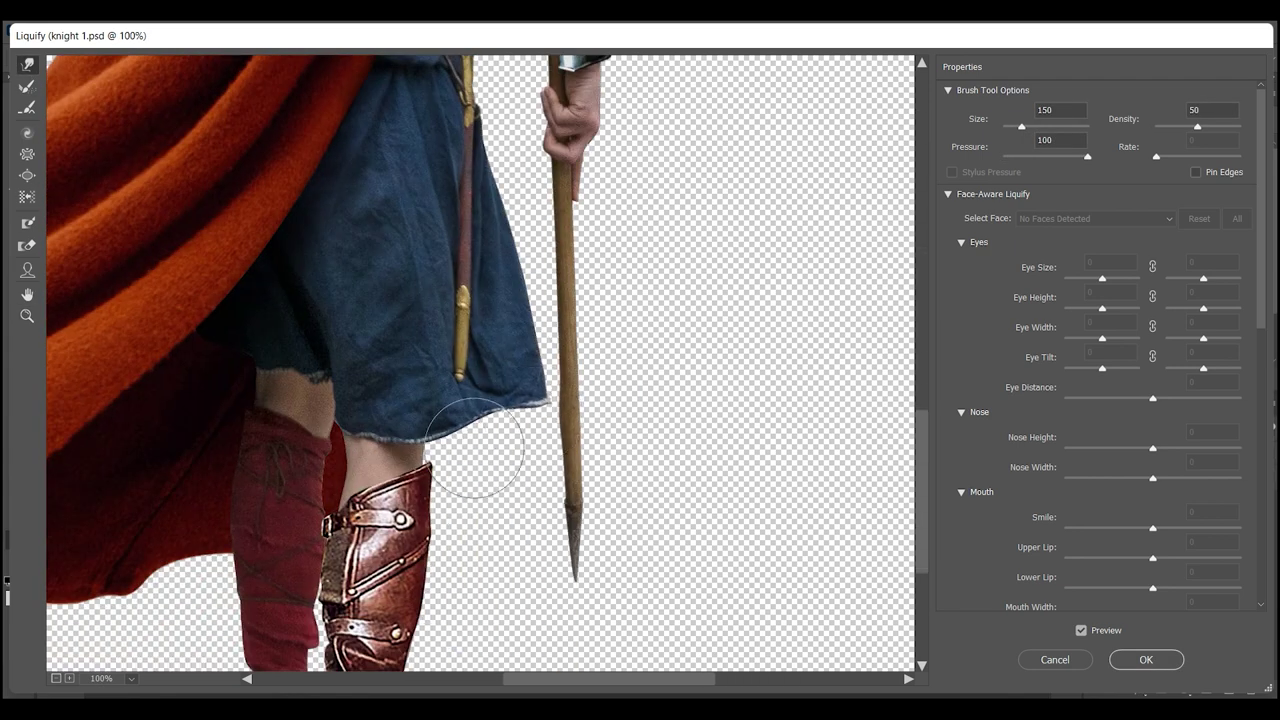
scroll(475, 450, "down", 4)
scroll(440, 490, "left", 2)
scroll(408, 534, "left", 5)
scroll(450, 500, "up", 2)
scroll(520, 480, "left", 4)
scroll(457, 438, "up", 2)
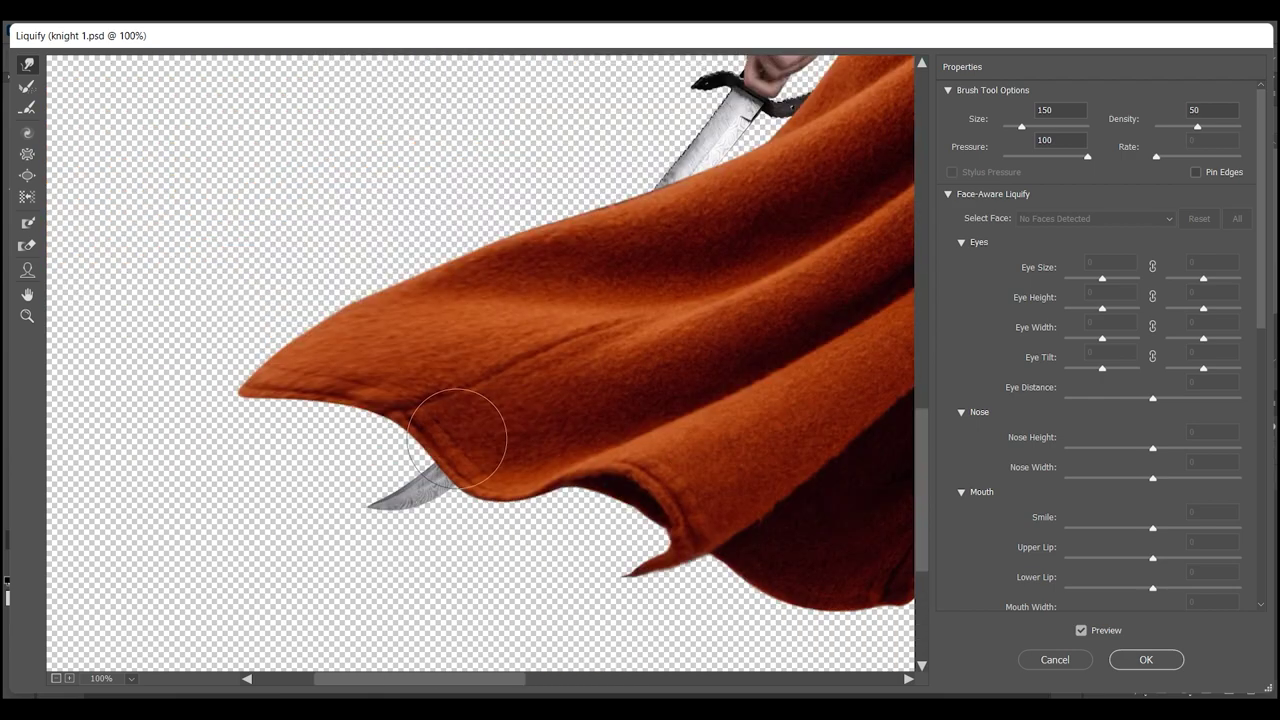
scroll(541, 234, "right", 2)
scroll(300, 450, "up", 4)
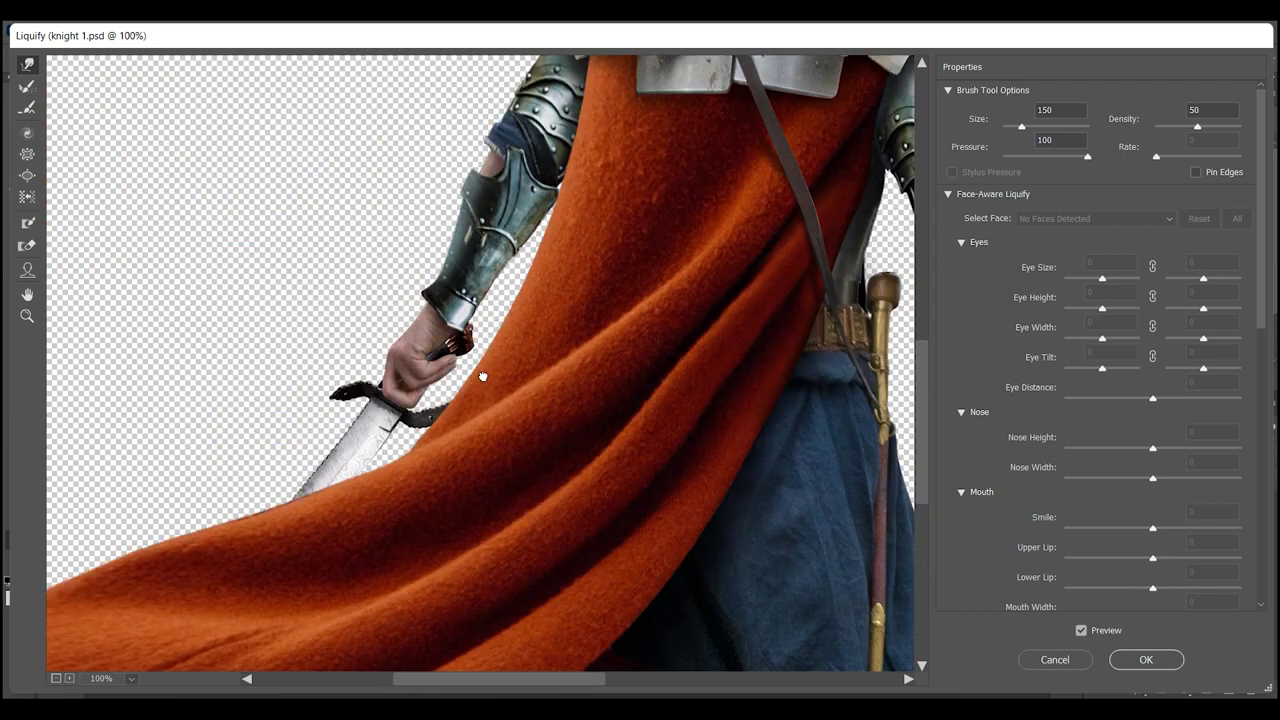
scroll(480, 380, "up", 2)
scroll(600, 400, "right", 3)
scroll(600, 330, "down", 5)
scroll(566, 260, "up", 5)
scroll(450, 470, "down", 5)
key("Return")
scroll(563, 312, "up", 5)
- Duplicate the knight layer and stretch the lassoed spear tip taller
key("ctrl+j")
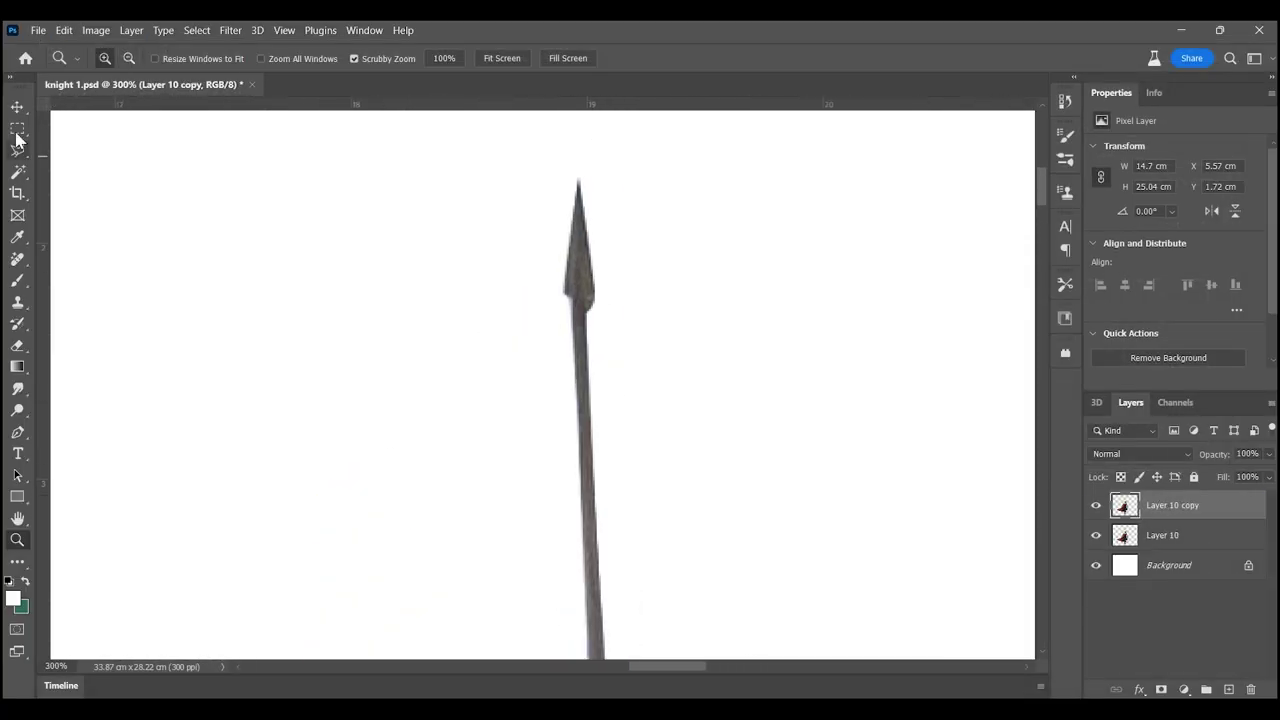
key("l")
left_click(488, 172)
left_click(557, 126)
left_click(683, 288)
left_click(673, 343)
double_click(500, 300)
key("ctrl+t")
left_click_drag(597, 357, 677, 414)
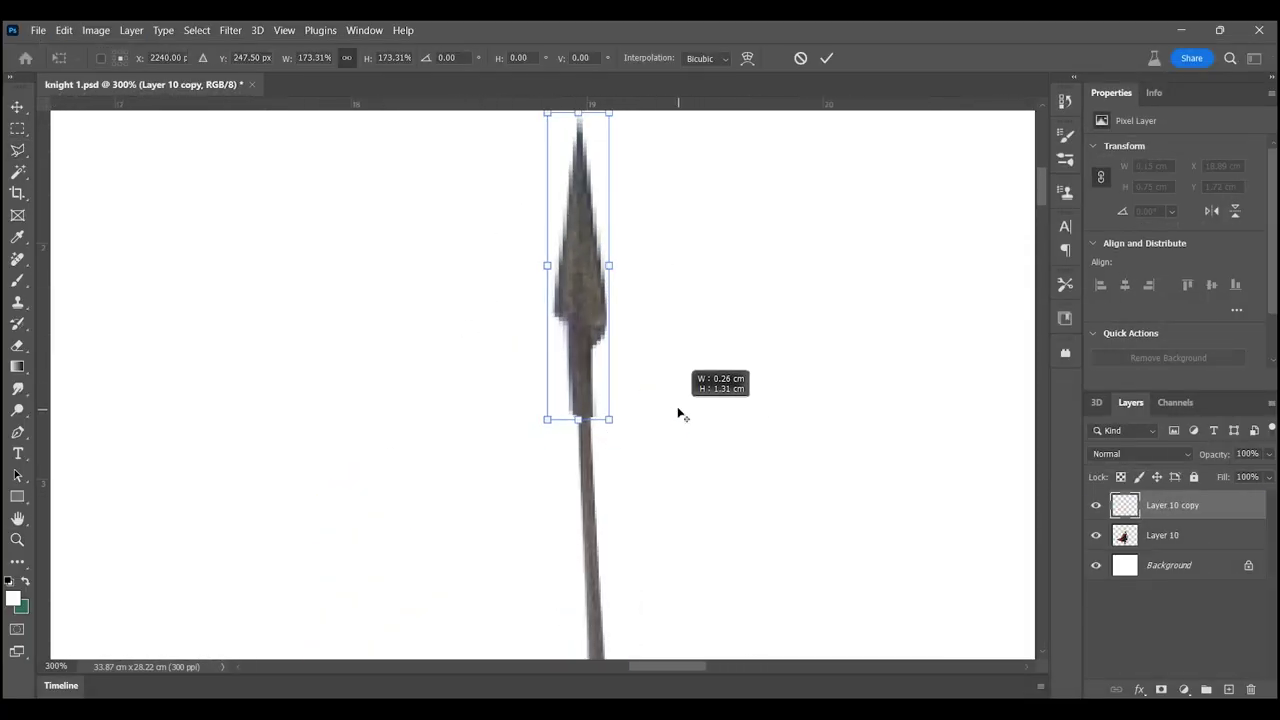
key("Return")
- Zoom out and merge the knight layers into one, then begin opening a background image
key("z")
mouse_move(600, 440)
left_mouse_down()
mouse_move(443, 440)
mouse_move(530, 350)
mouse_move(380, 350)
left_mouse_up()
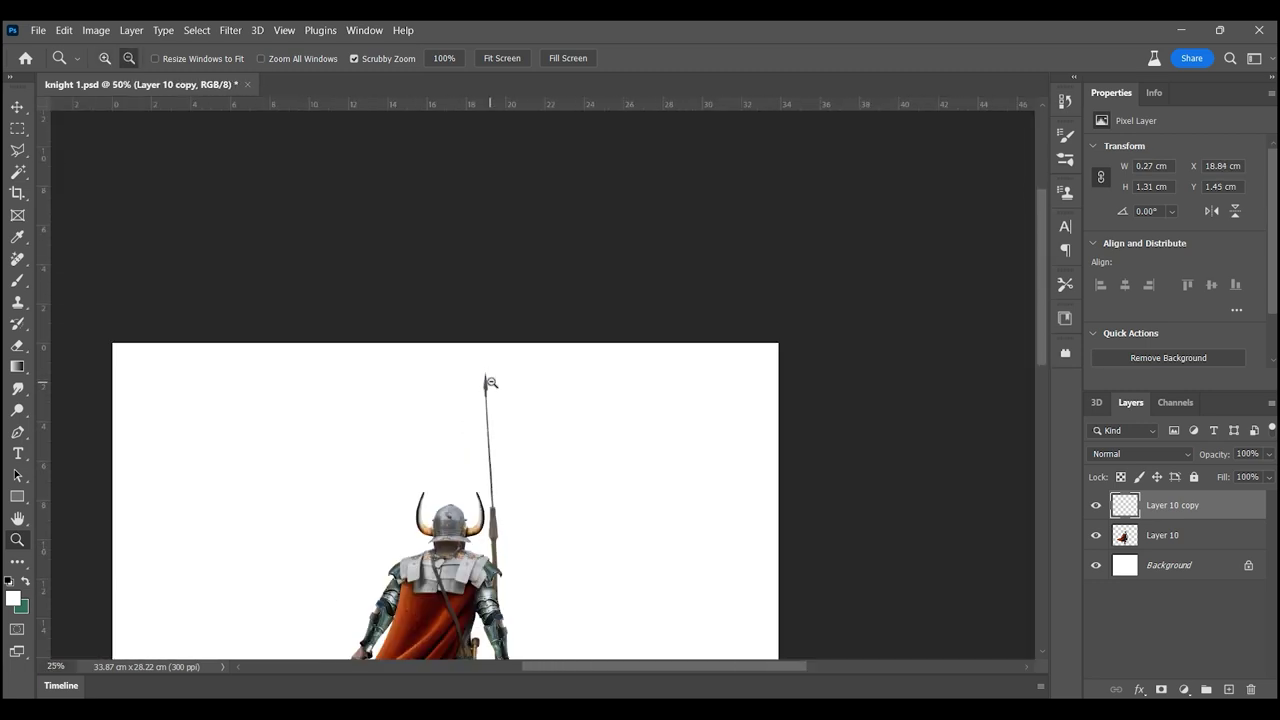
key("ctrl+e")
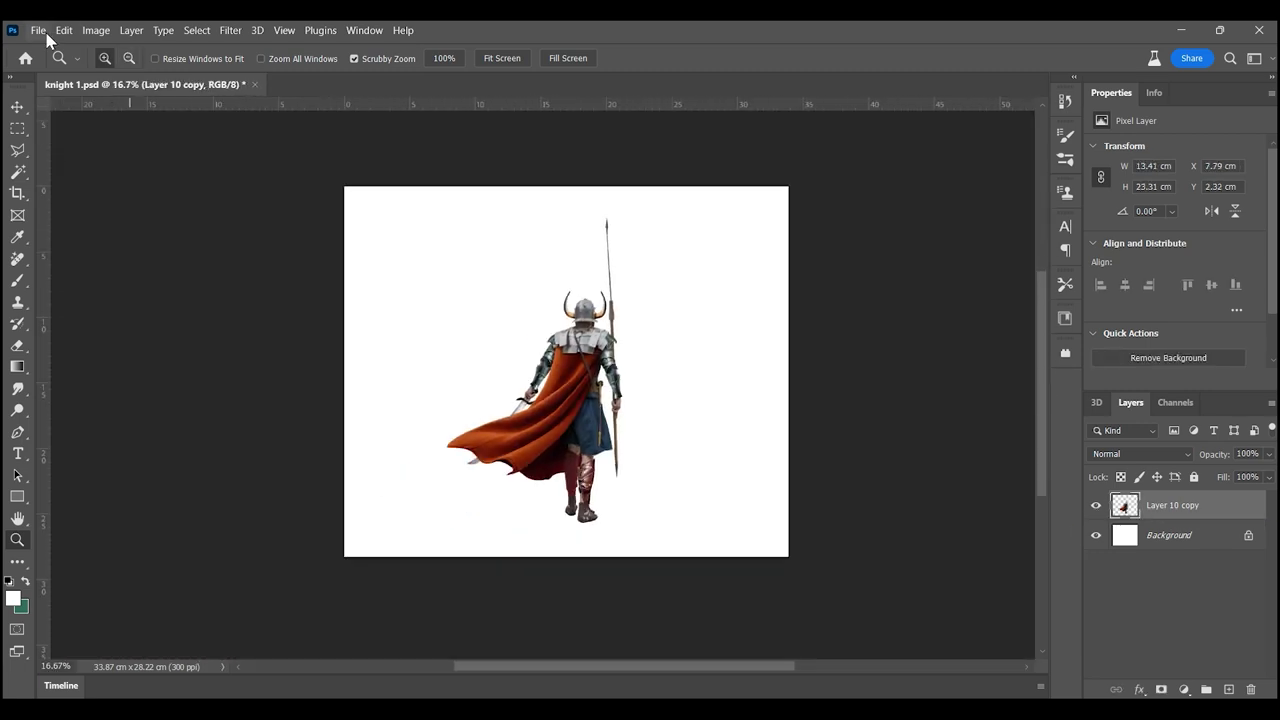
left_click(38, 30)
left_click(60, 68)
- Open the dark archway photo and place it behind the knight in knight 1.psd
left_click(409, 66)
double_click(210, 185)
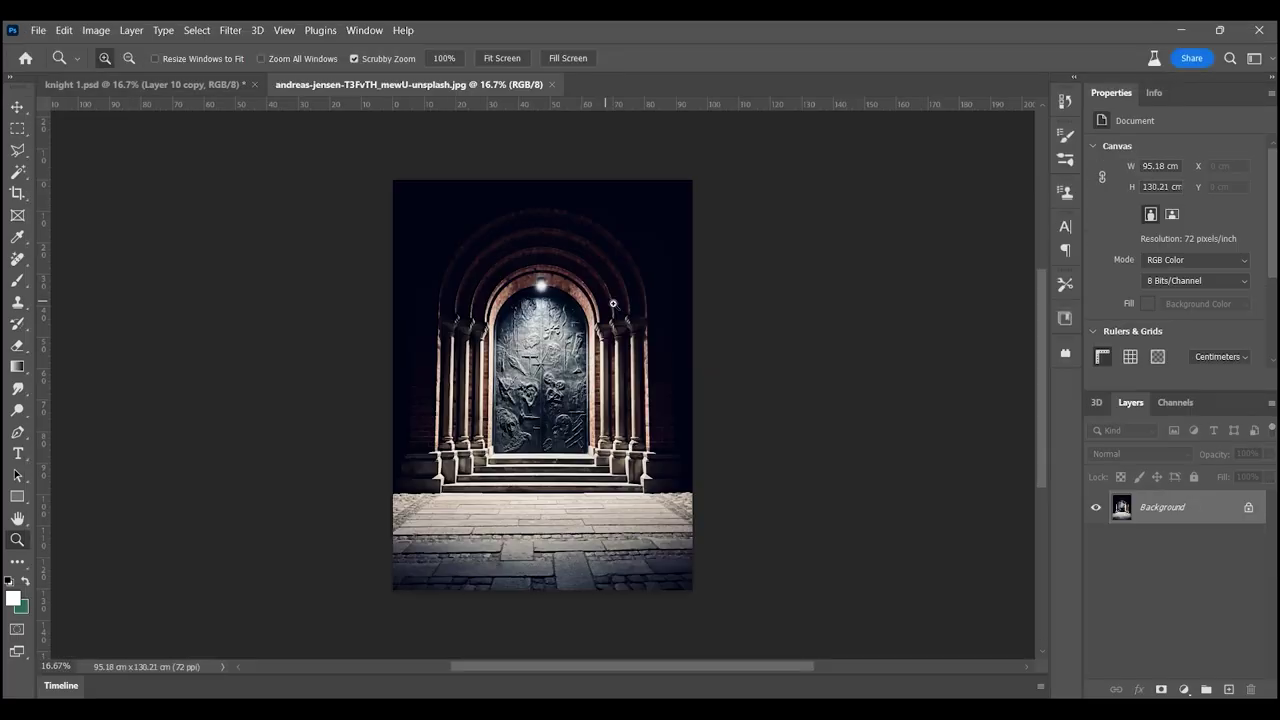
left_click_drag(615, 305, 520, 330)
left_click_drag(1160, 505, 1160, 550)
left_click_drag(613, 326, 699, 325)
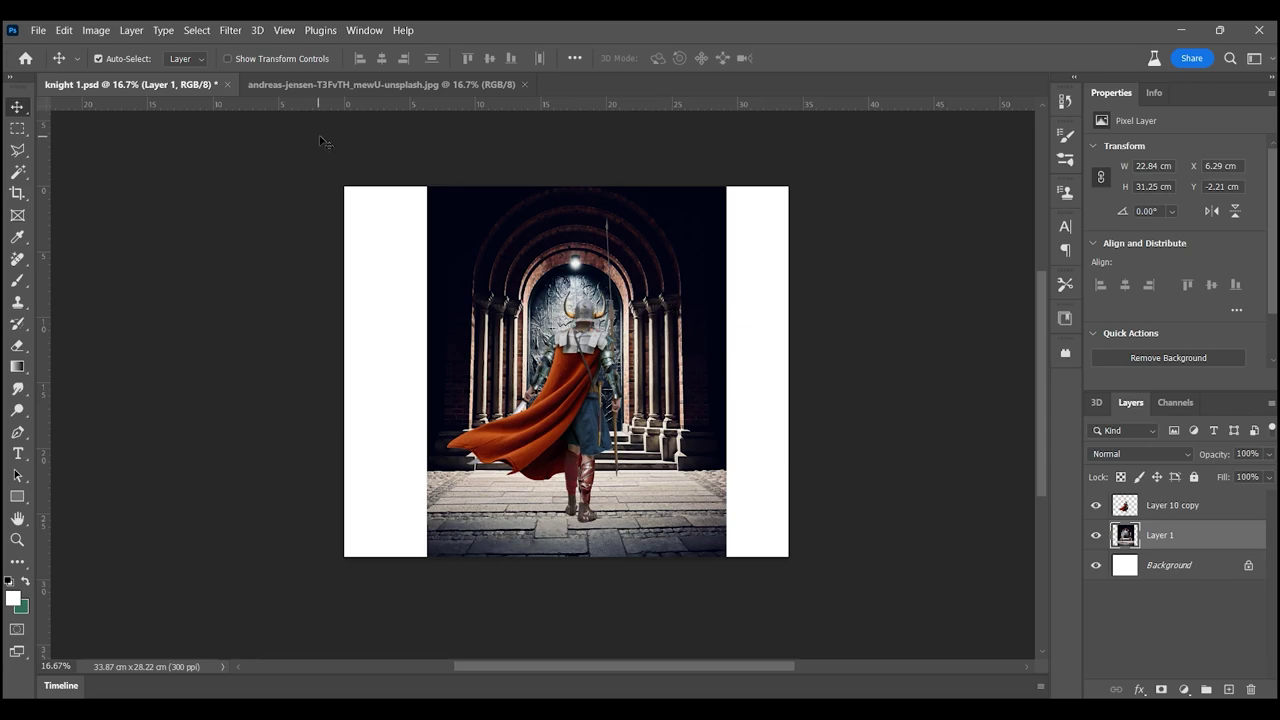
- Bring the columned stone hall photo into the document and scale it to fit the frame
left_click(38, 30)
left_click(70, 70)
double_click(474, 165)
mouse_move(560, 350)
left_mouse_down()
mouse_move(560, 370)
mouse_move(565, 306)
left_mouse_up()
key("ctrl+t")
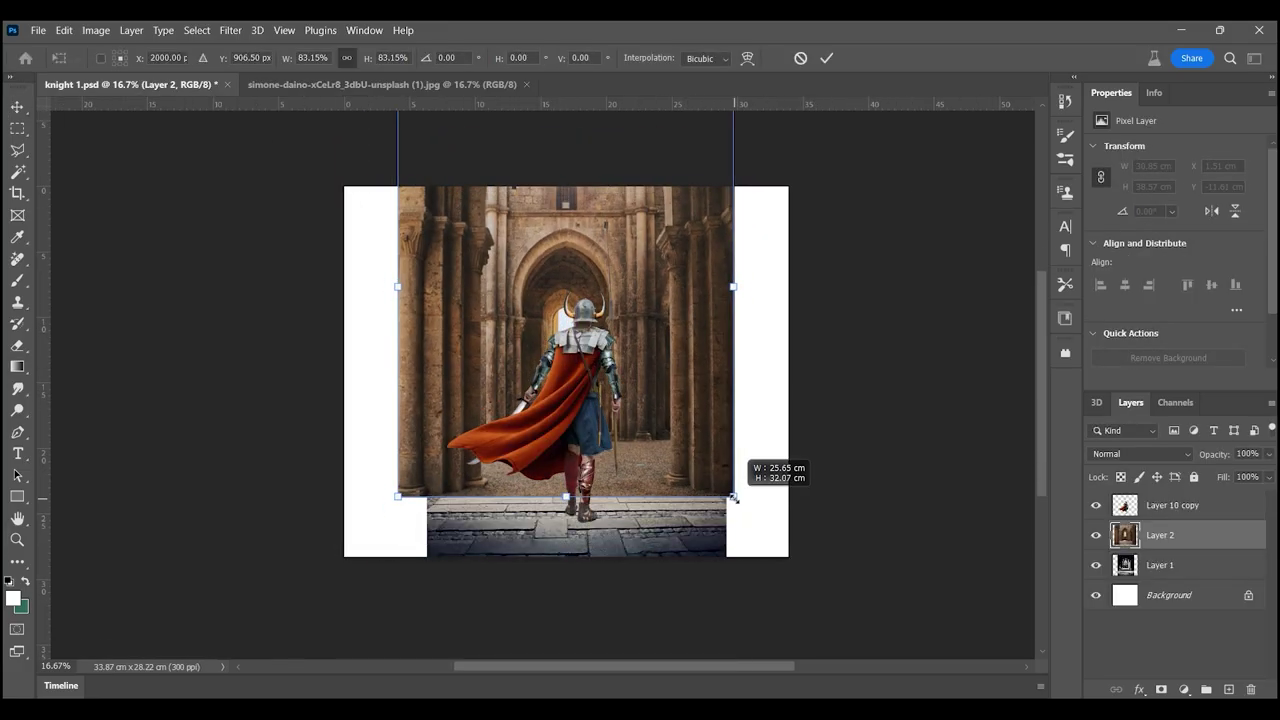
left_click_drag(767, 538, 747, 500)
key("Return")
- Move the archway layer above the hall photo, add a mask, and zoom in on the stairs
key("m")
left_click_drag(1160, 565, 1165, 535)
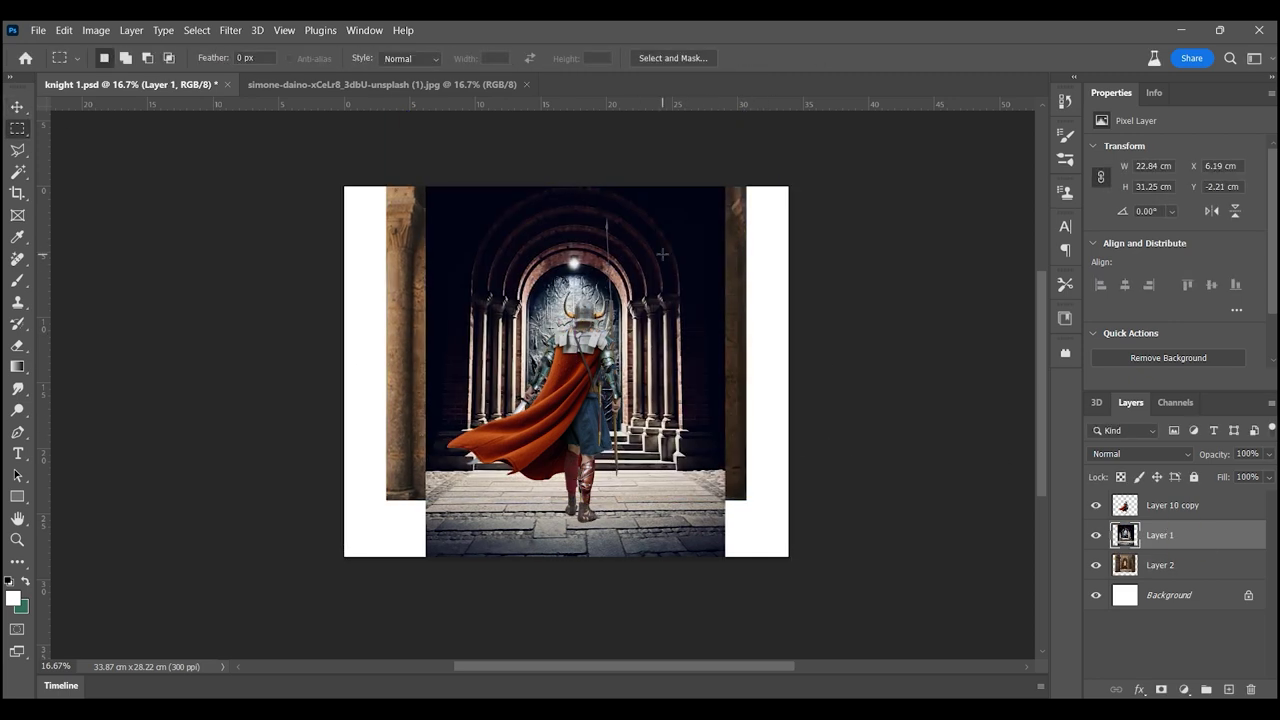
left_click(1096, 535)
left_click_drag(565, 300, 565, 306)
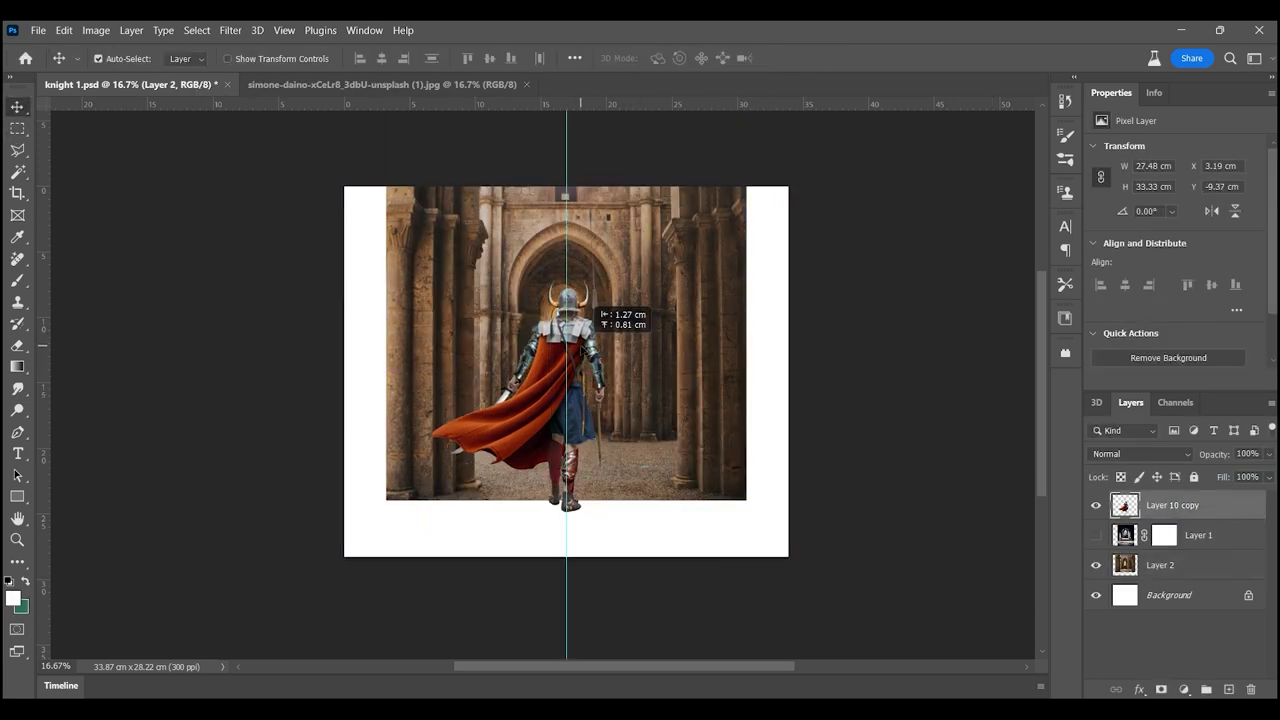
left_click(1096, 535)
key("z")
left_click(621, 445)
left_click(697, 440)
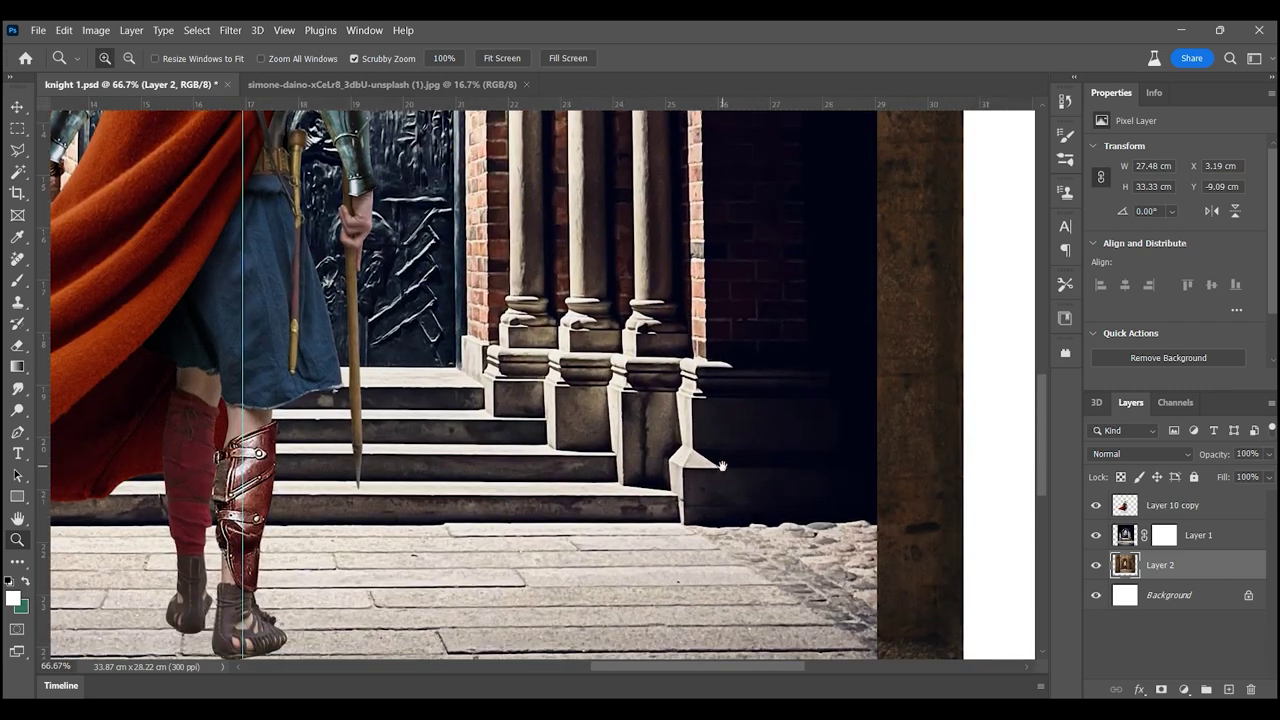
- Trace the doorway edge with the Pen and mask the archway photo to that outline
key("p")
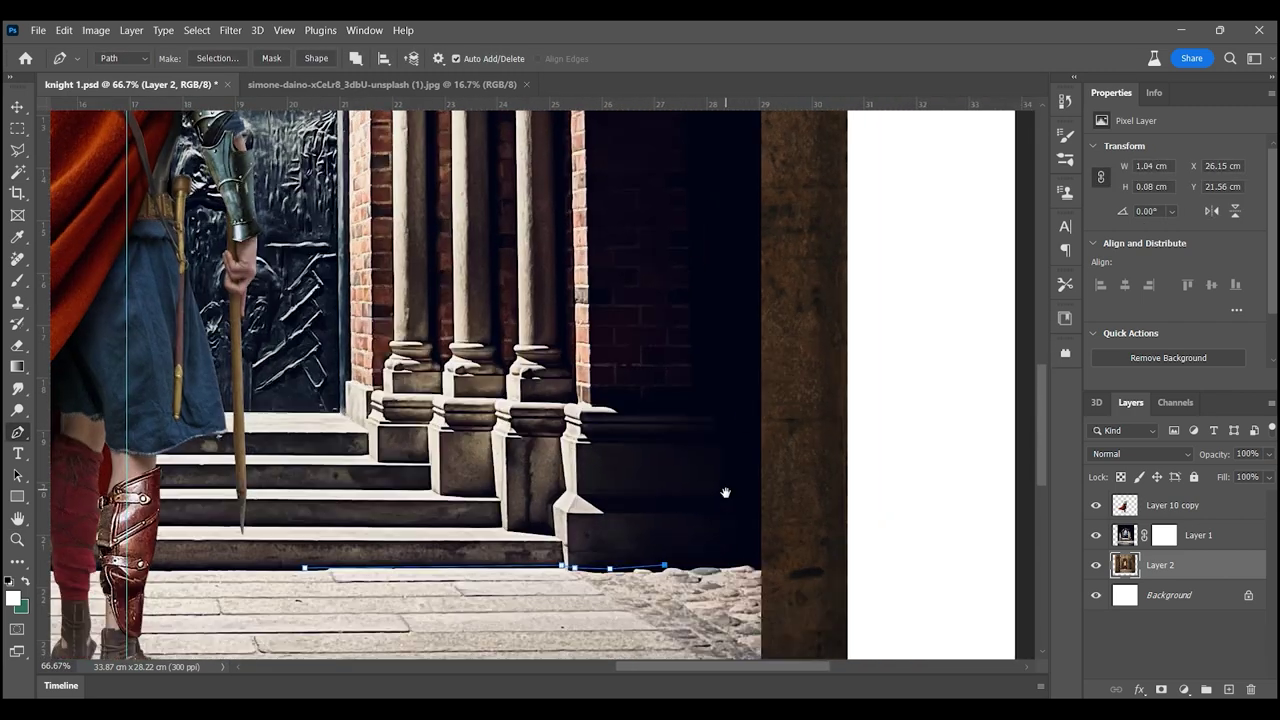
scroll(723, 491, "up", 10)
scroll(680, 180, "down", 10)
scroll(680, 180, "left", 10)
left_click(558, 306)
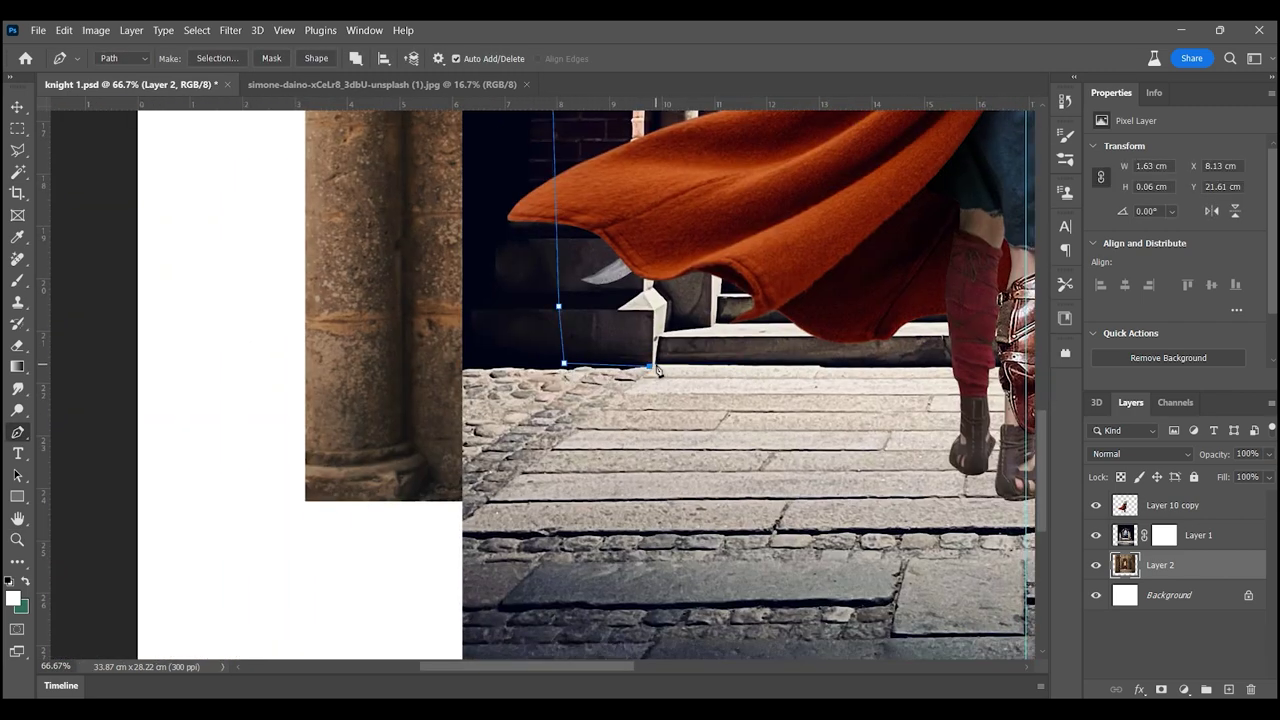
scroll(657, 370, "right", 5)
left_click(217, 58)
key("Return")
left_click(1198, 535)
key("ctrl+0")
key("m")
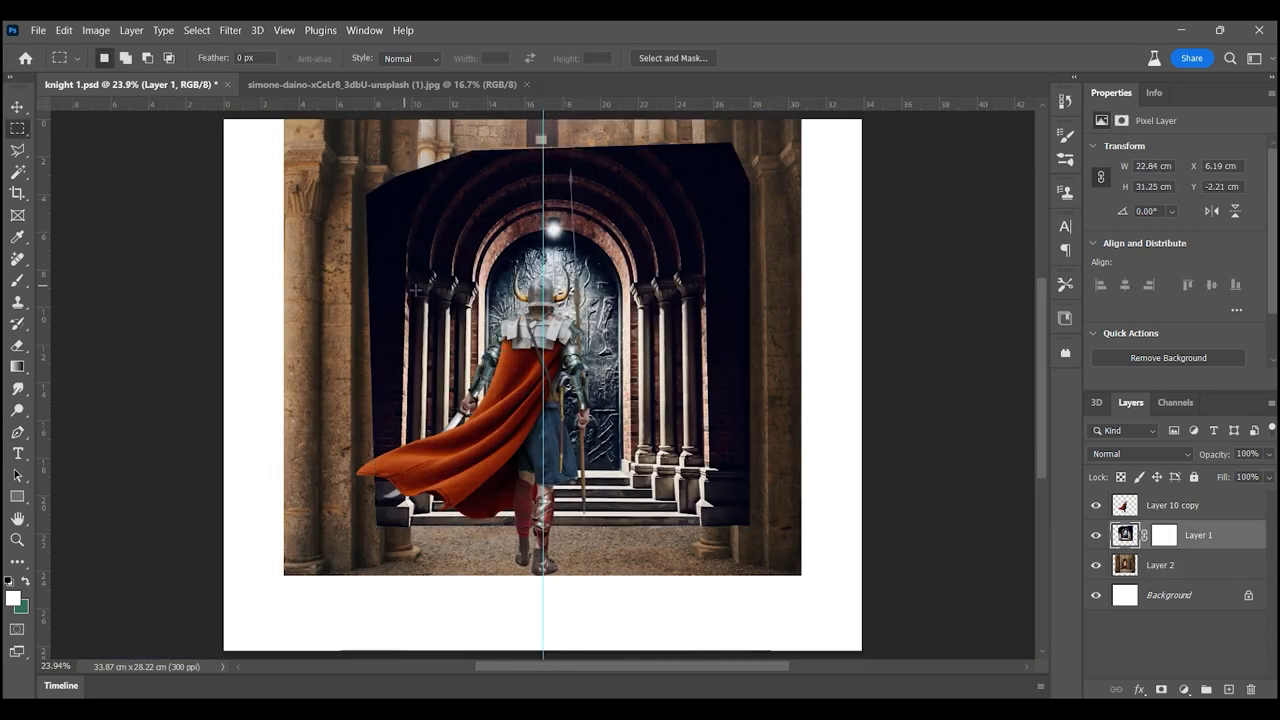
- Refine the doorway path up close around the stairs and convert it to a selection
key("z")
left_click(642, 318)
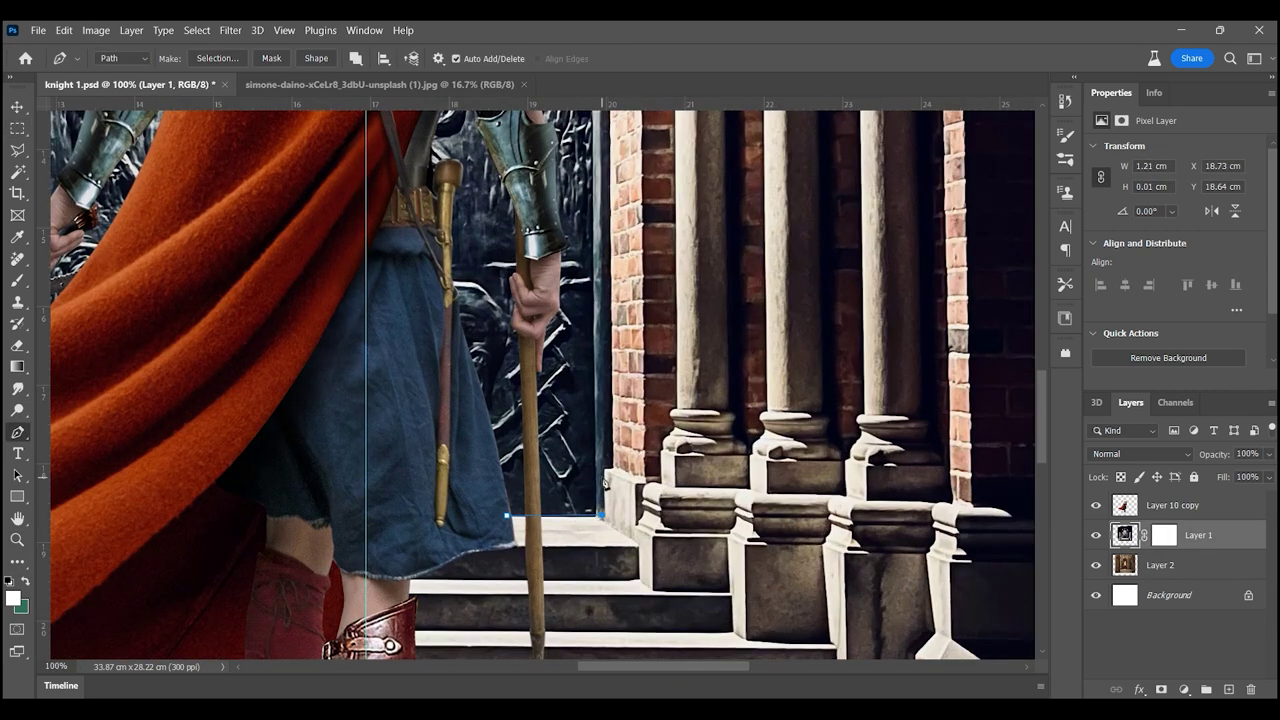
left_click(528, 348)
key("p")
scroll(528, 348, "up", 10)
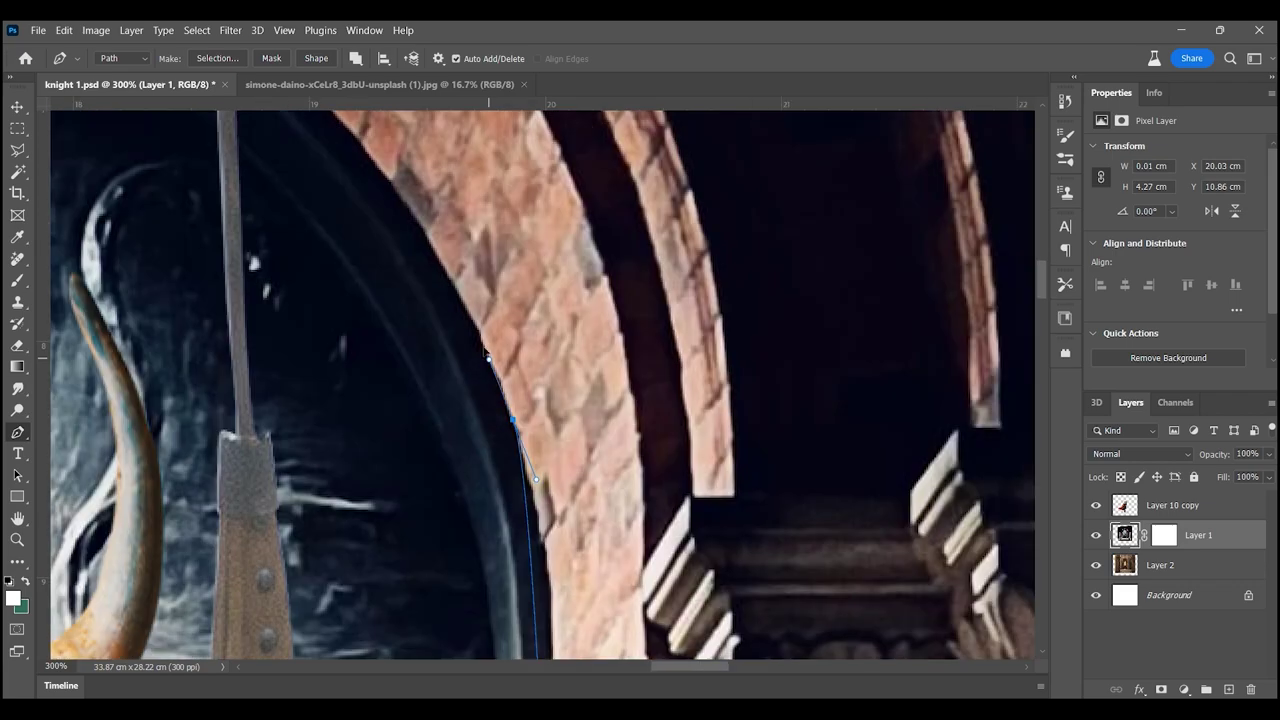
scroll(459, 421, "left", 10)
scroll(459, 421, "down", 10)
scroll(459, 421, "left", 15)
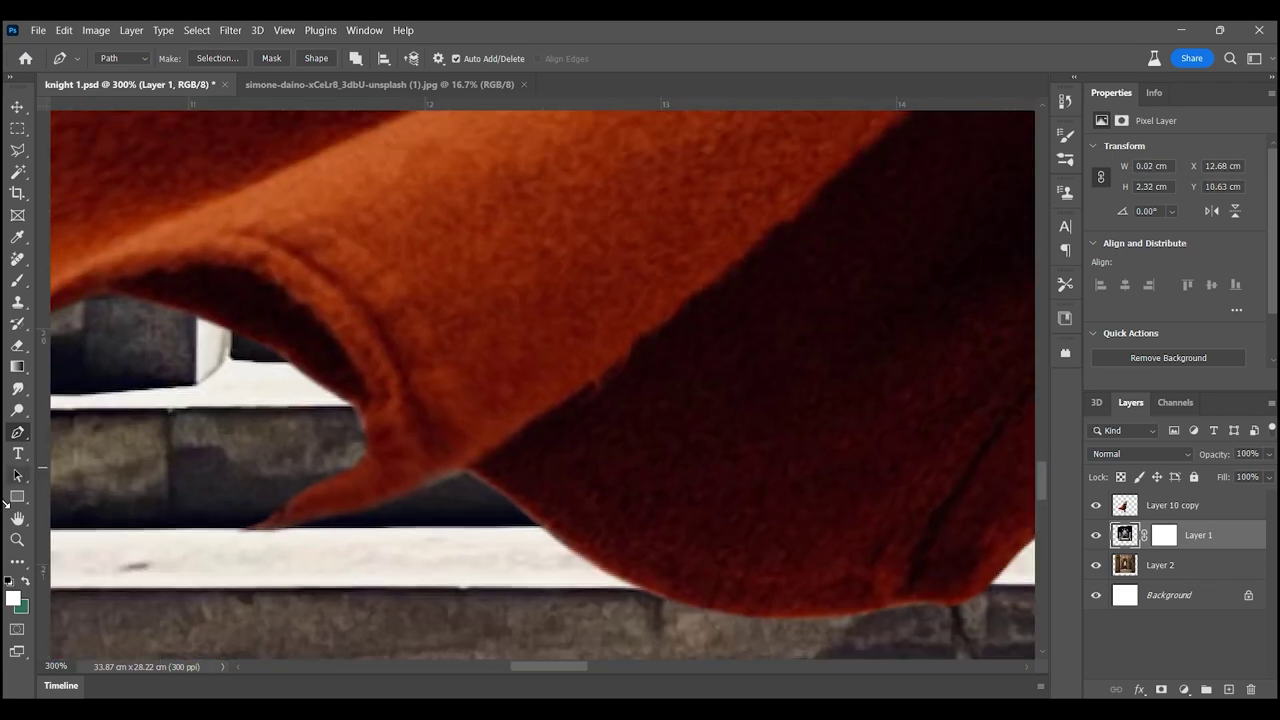
scroll(650, 426, "up", 5)
scroll(503, 560, "left", 5)
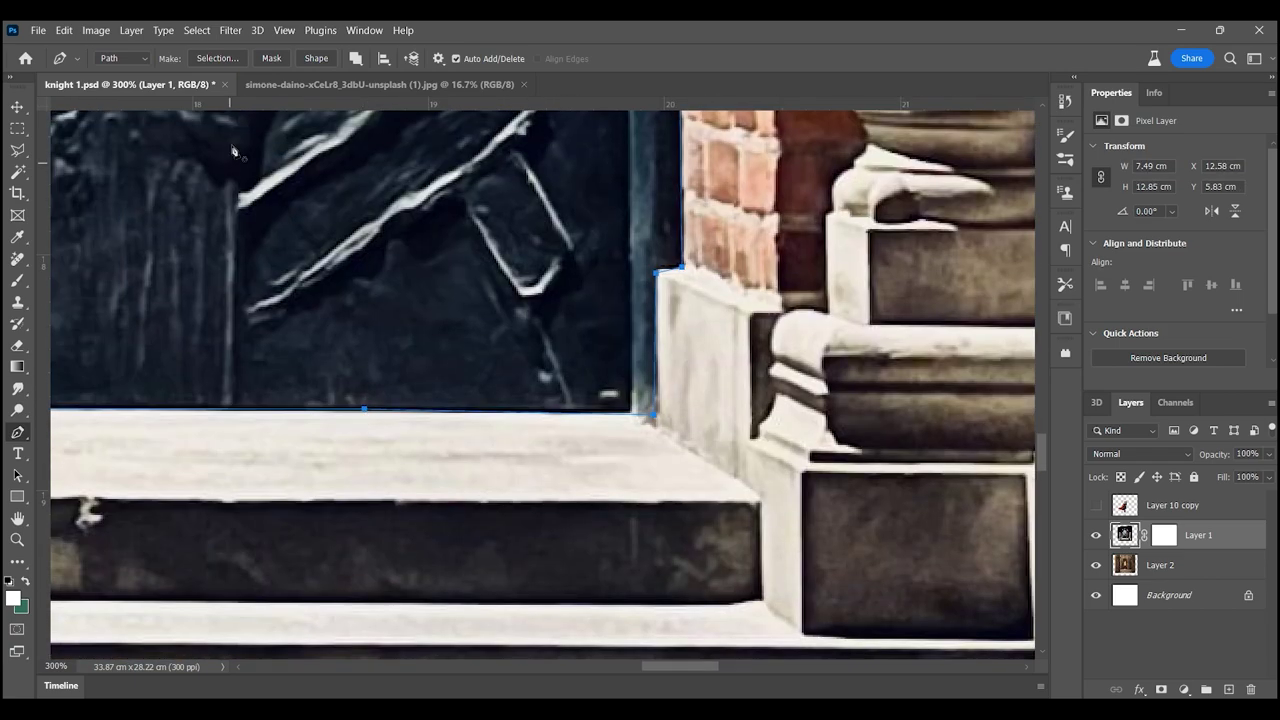
key("ctrl+Return")
- Deselect, switch to the columned hall layer, and start a path along the stone arch
key("z")
key("ctrl+minus")
key("ctrl+minus")
key("ctrl+minus")
key("ctrl+comma")
key("alt+bracketleft")
scroll(640, 460, "up", 5)
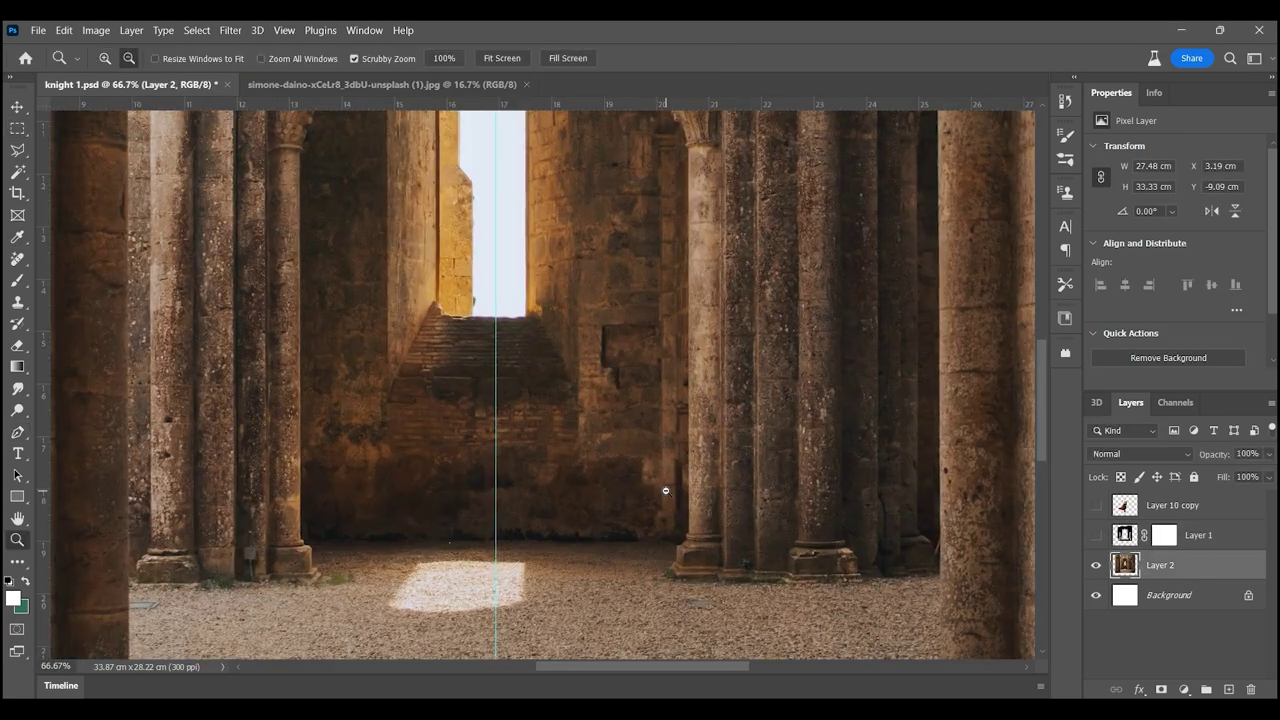
scroll(676, 466, "down", 3)
scroll(543, 220, "up", 3)
scroll(606, 369, "up", 3)
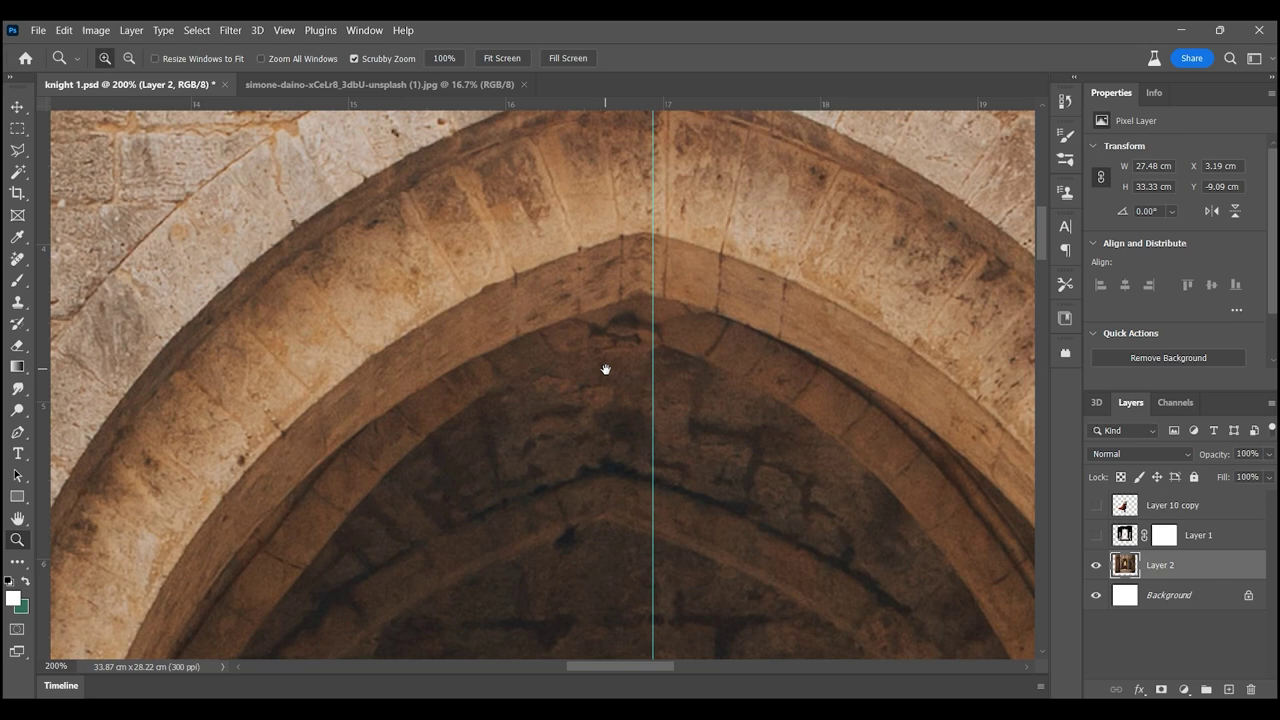
key("p")
left_click_drag(738, 255, 712, 264)
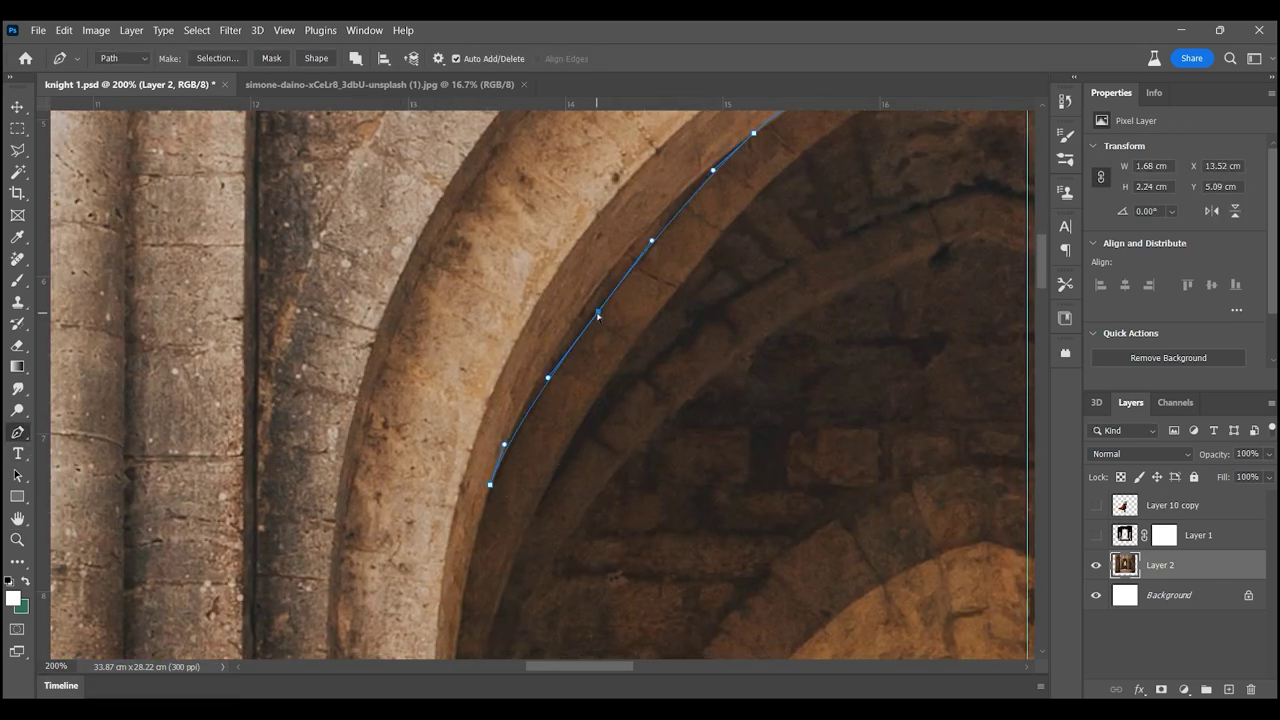
scroll(605, 385, "up", 2)
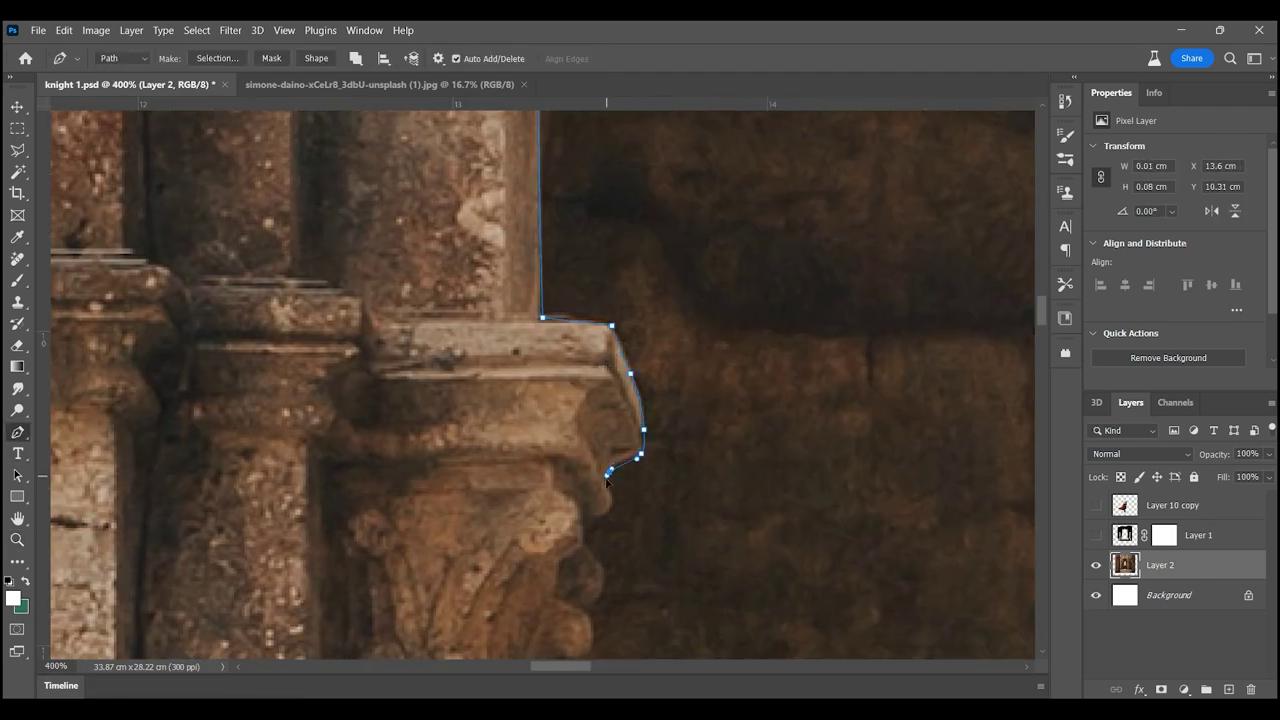
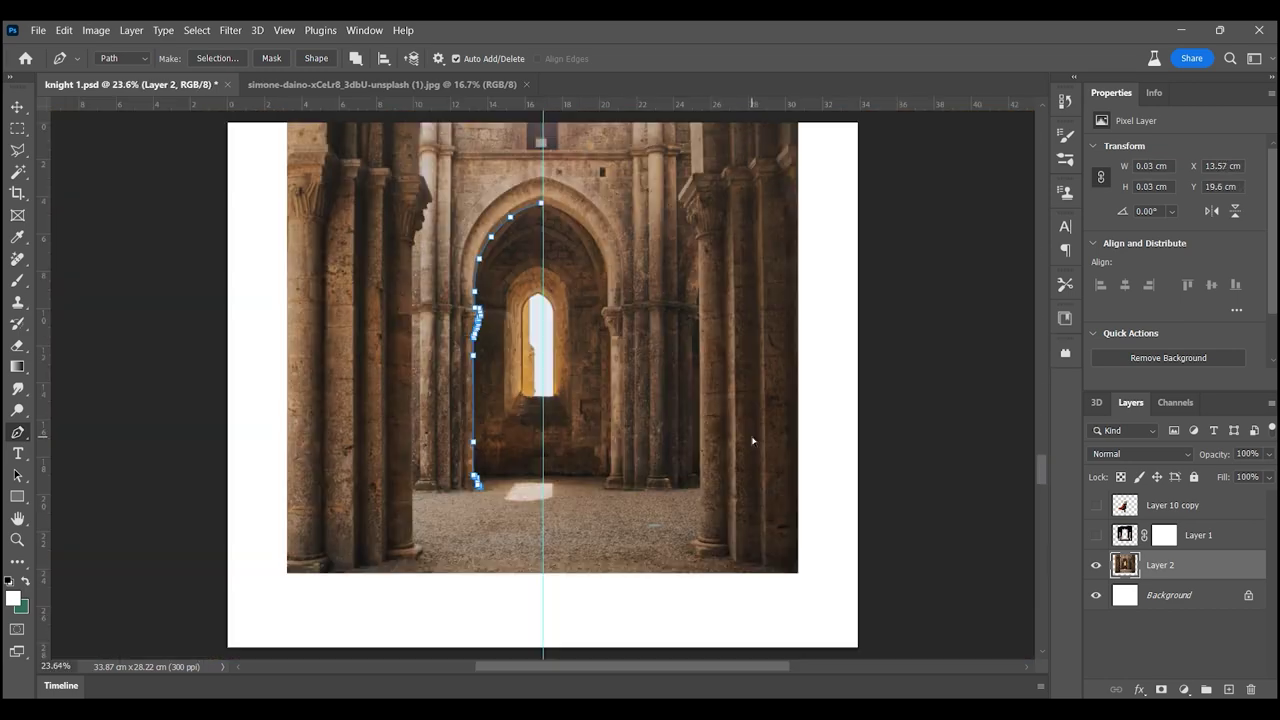
- Finish the Pen path around the arch along the right column base and capital
left_click(20, 546)
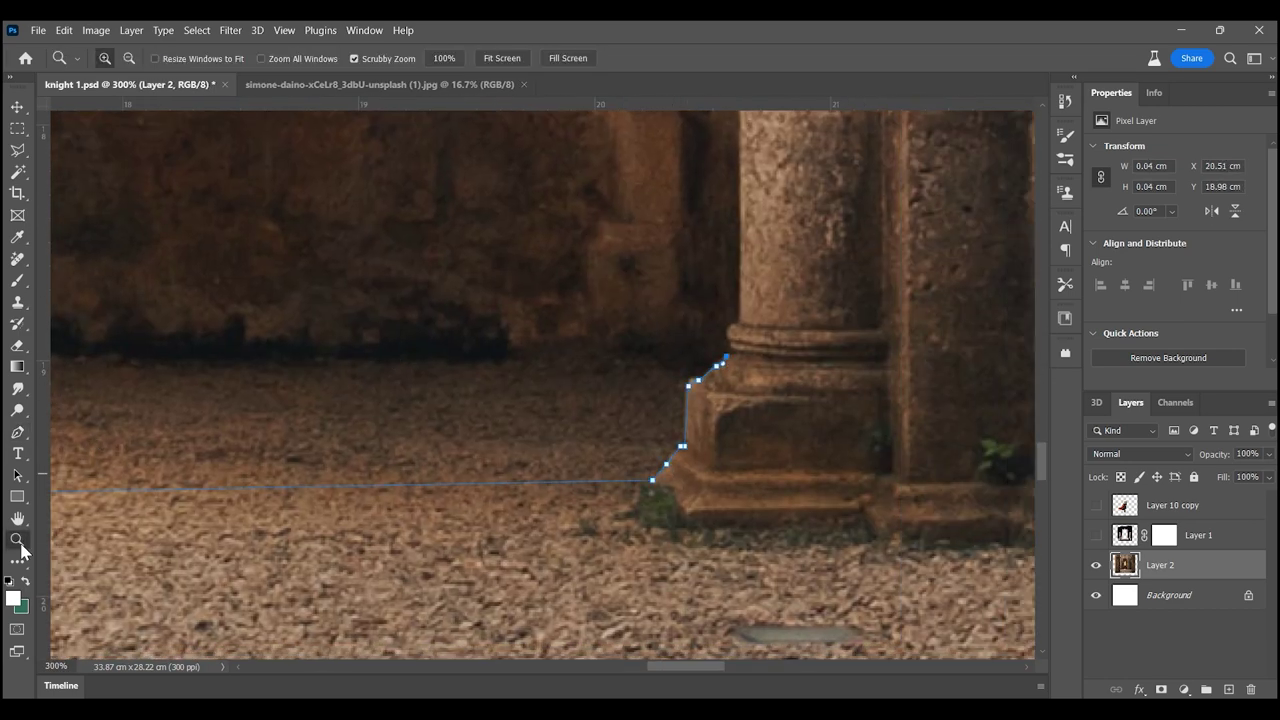
key("p")
scroll(715, 402, "up", 3)
scroll(723, 396, "down", 2)
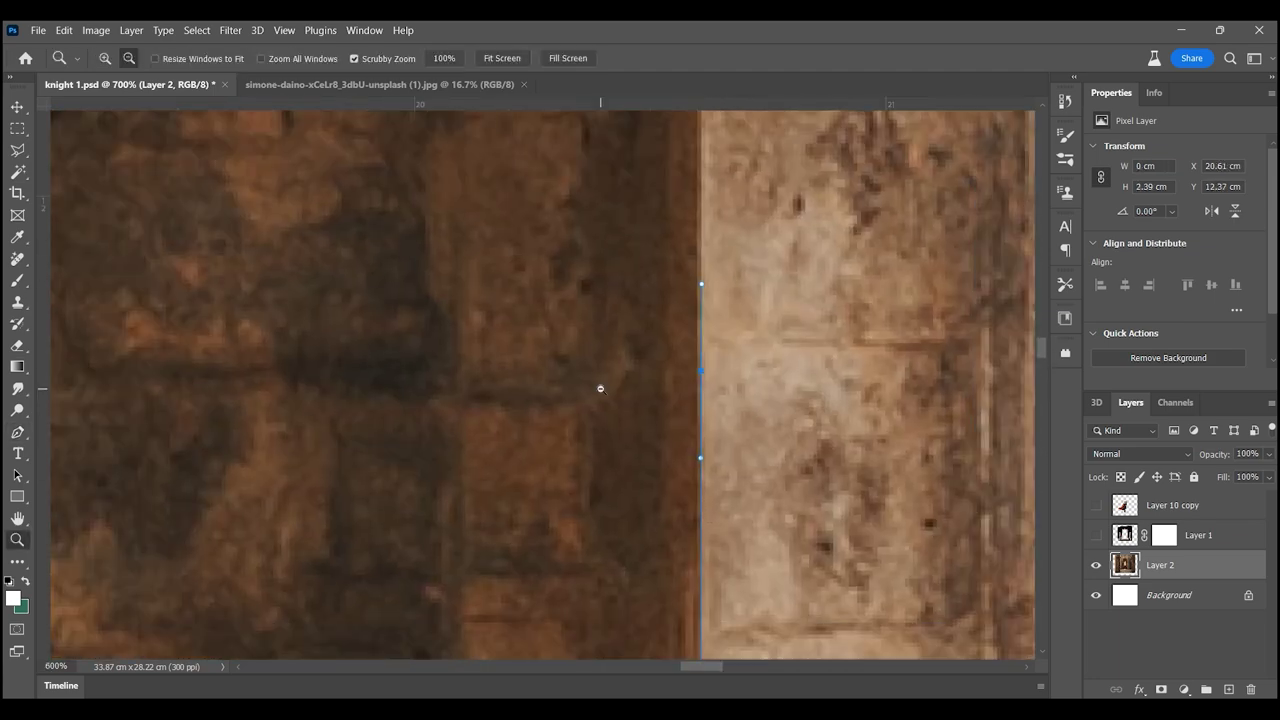
left_click_drag(600, 386, 502, 515)
key("z")
left_click_drag(556, 306, 589, 440)
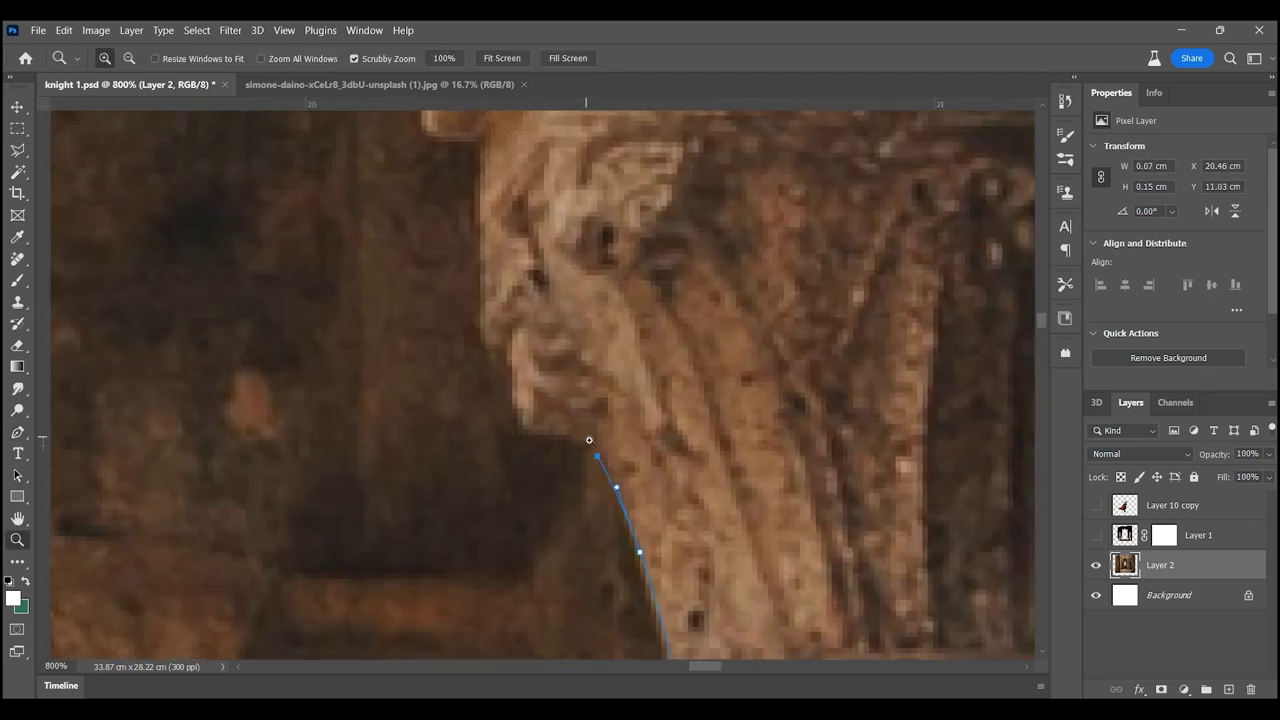
scroll(503, 477, "up", 3)
scroll(438, 350, "up", 3)
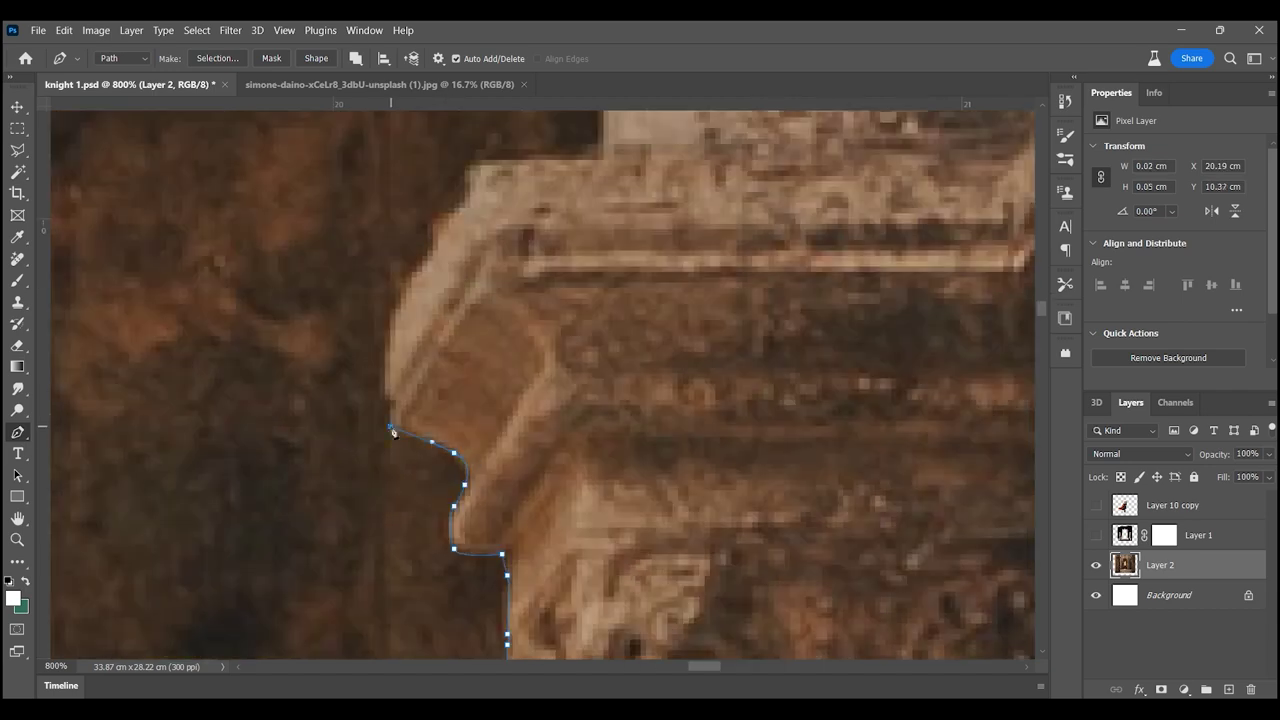
scroll(459, 397, "up", 3)
key("z")
left_click_drag(620, 294, 528, 294)
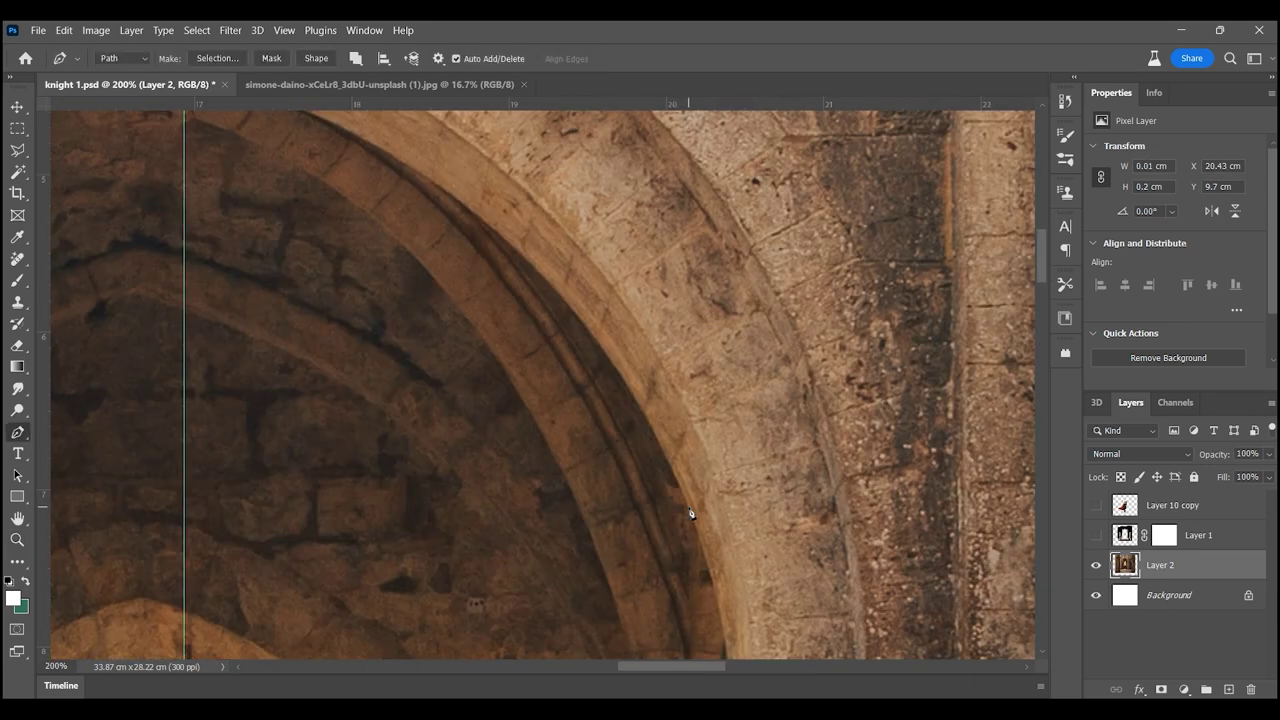
- Make a selection from the arch path, mask the arch opening out of Layer 2, and deselect
left_click(217, 58)
left_click(729, 194)
left_click(1161, 690)
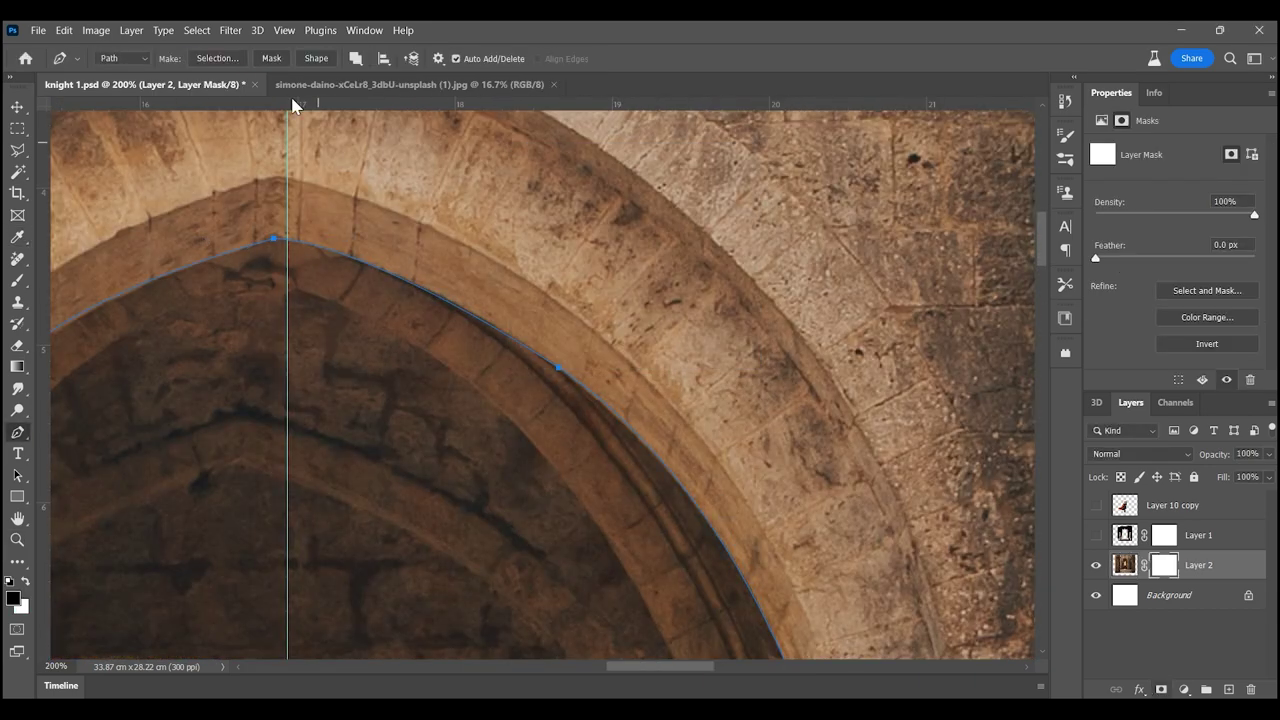
key("ctrl+0")
key("ctrl+d")
- Show the knight and dark colonnade layers and reposition the colonnade image
key("m")
left_click(1096, 505)
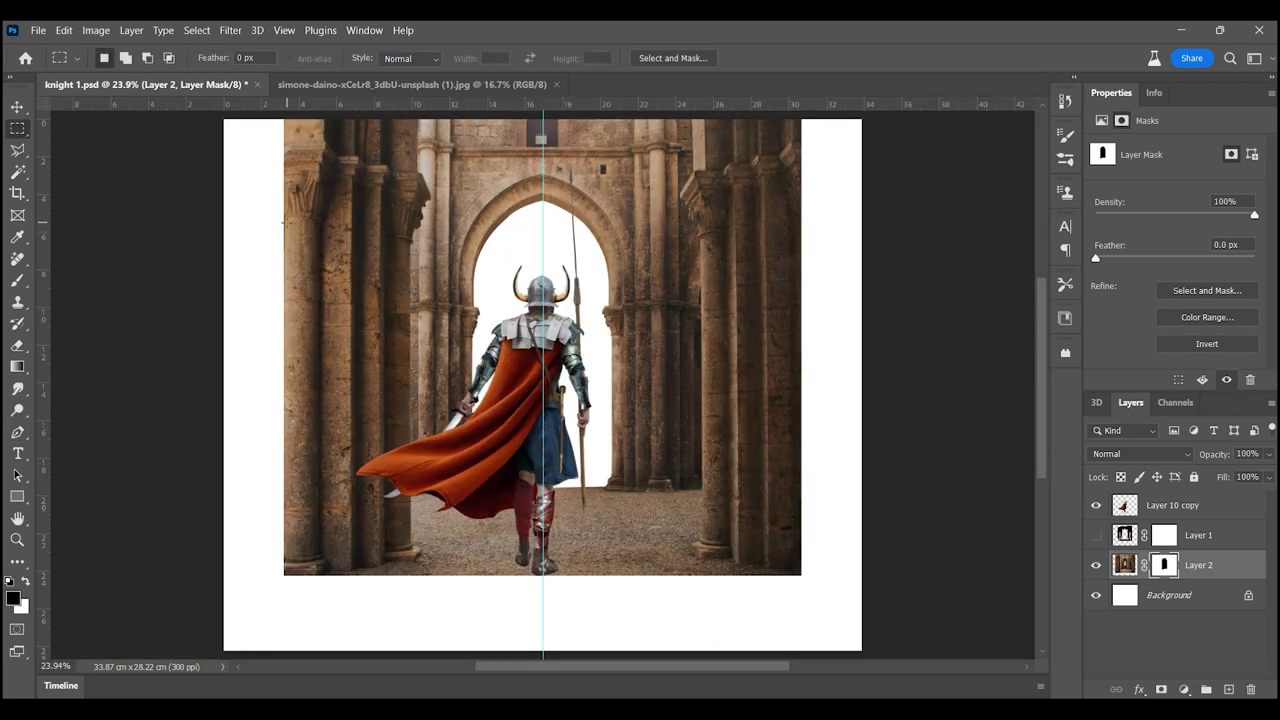
left_click(1096, 535)
left_click(1096, 535)
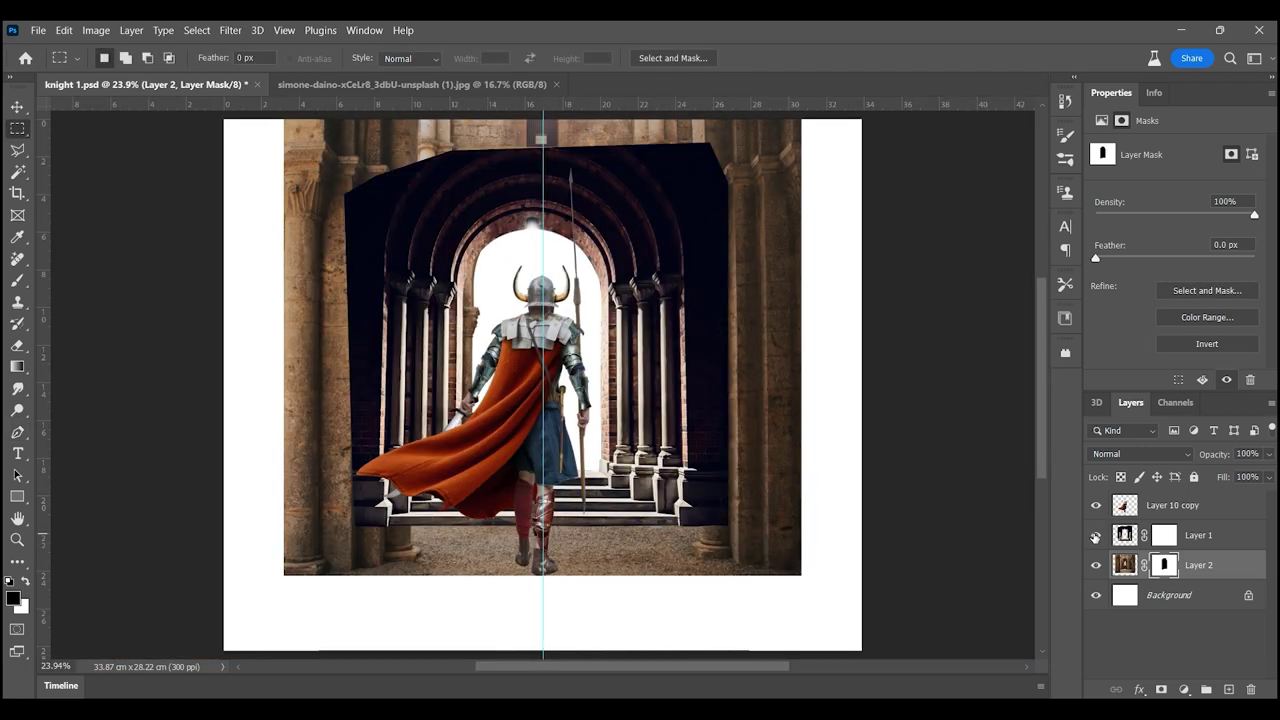
left_click_drag(741, 482, 660, 527)
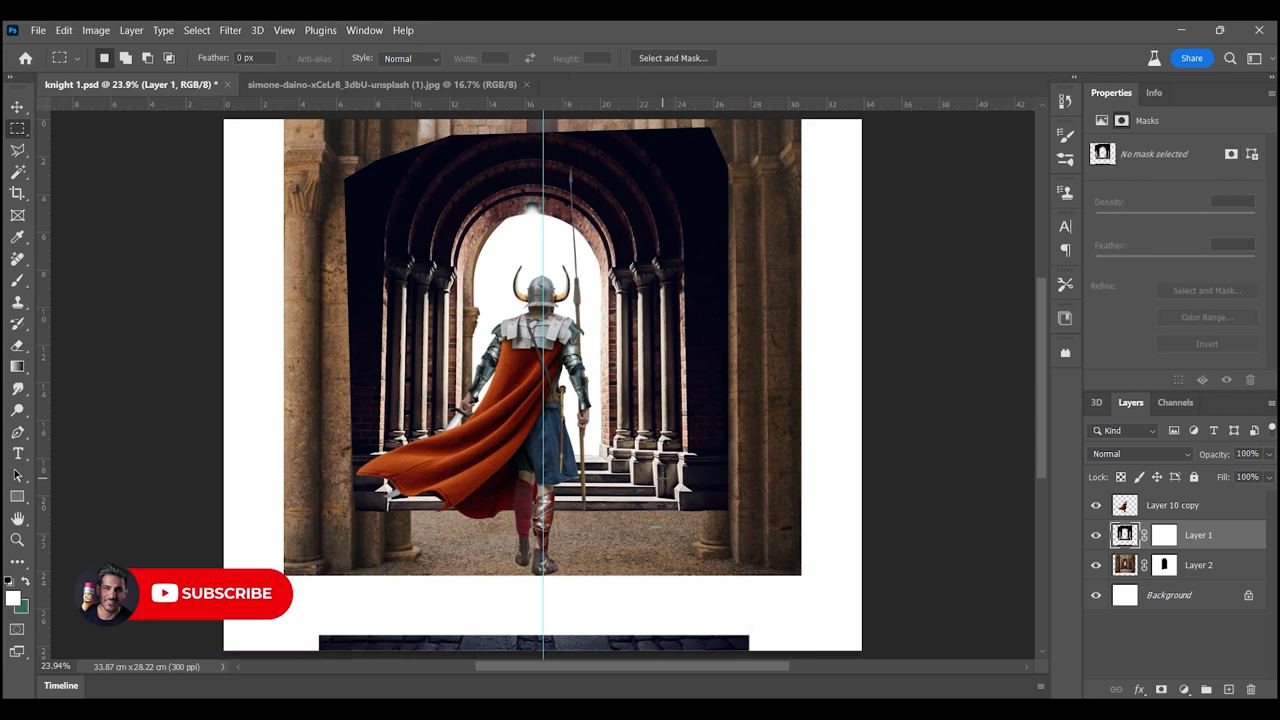
key("ctrl+t")
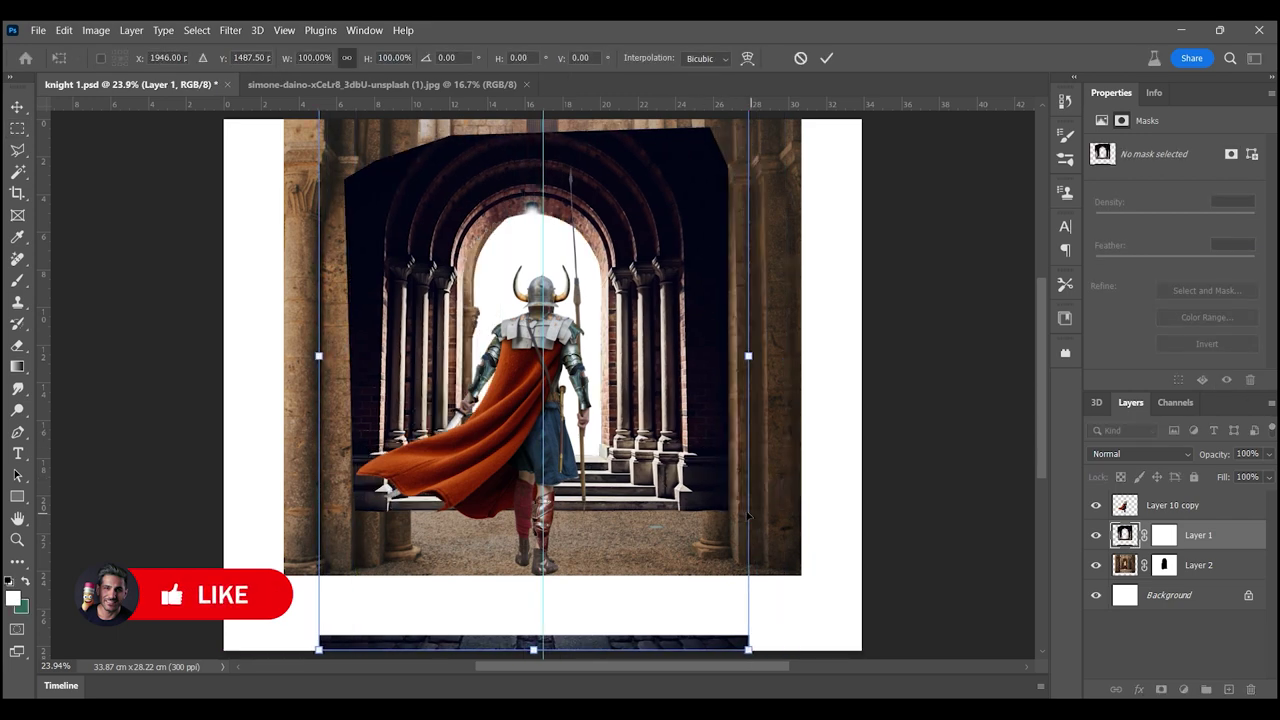
key("Return")
- Delete the central arch opening from the colonnade layer using the arch path
key("z")
left_click_drag(590, 400, 720, 400)
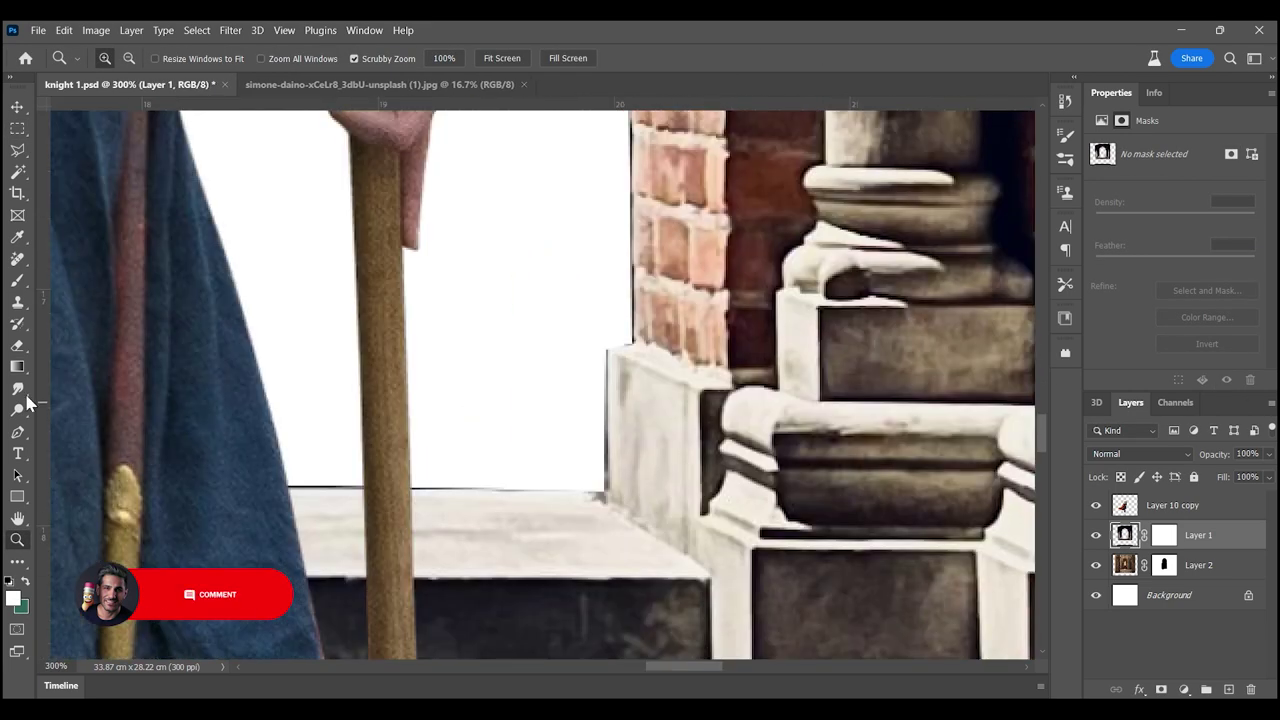
left_click(17, 453)
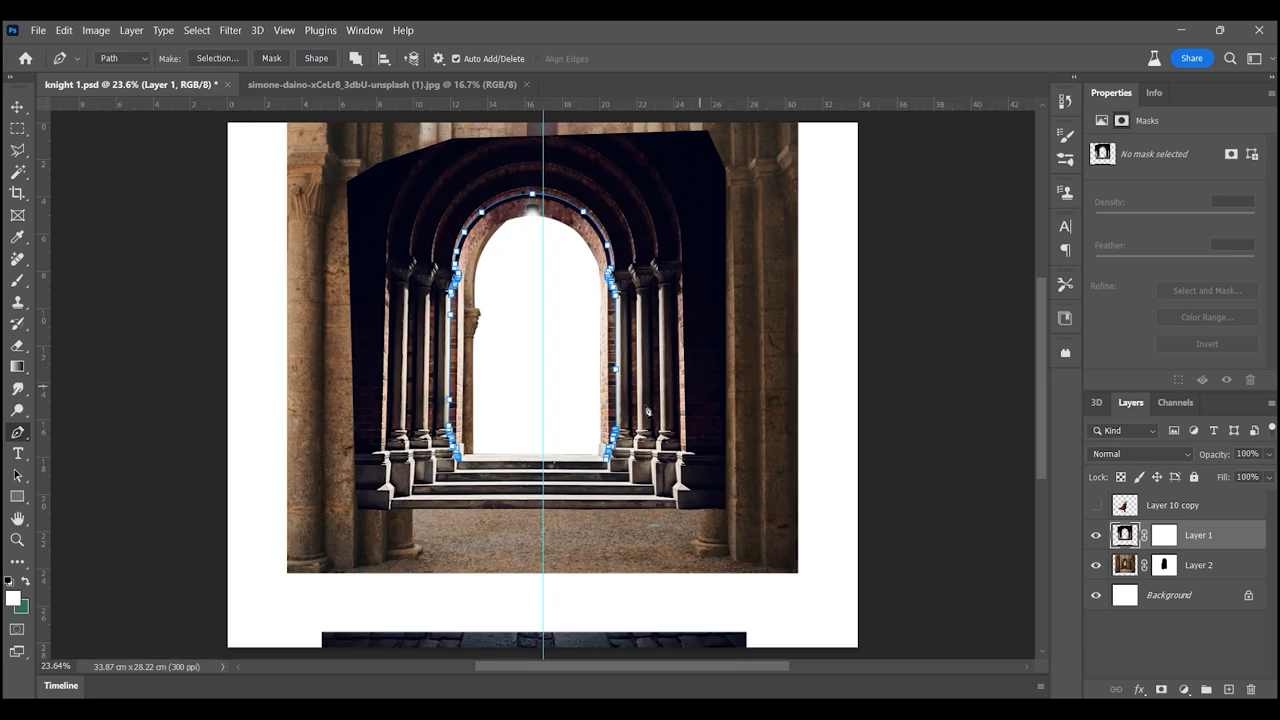
key("ctrl+Return")
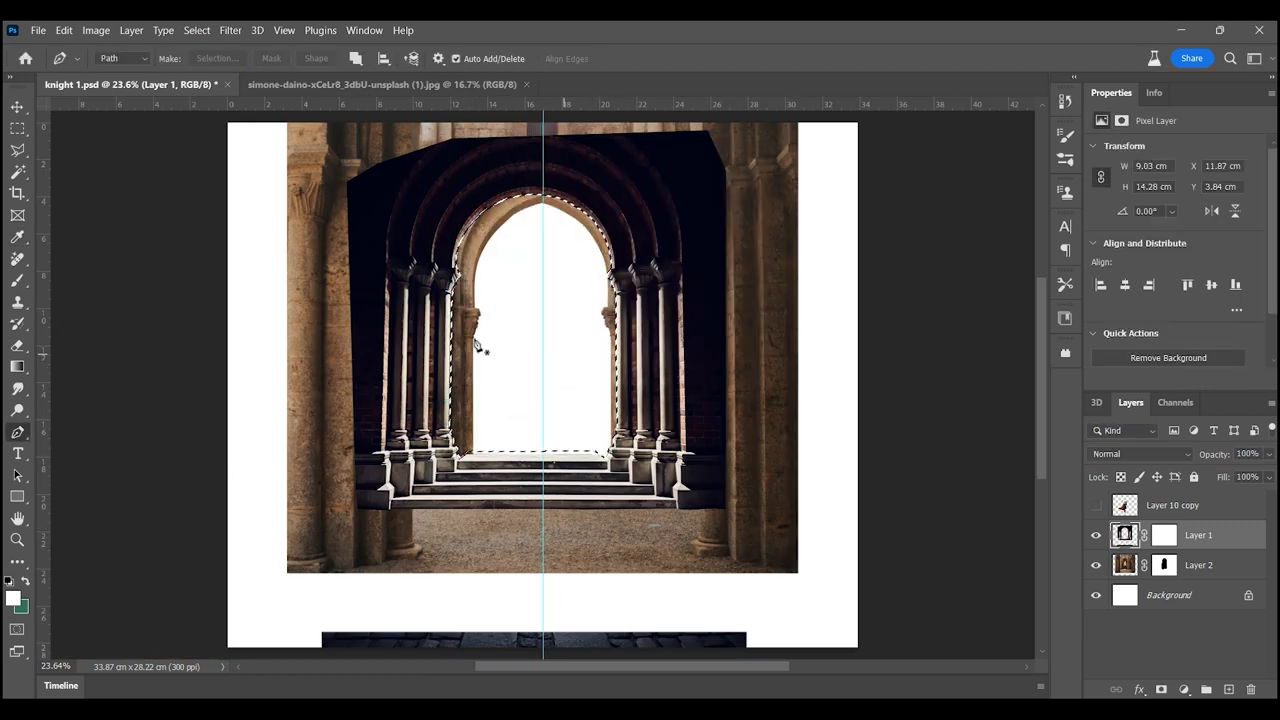
key("m")
key("Delete")
- Scale the colonnade layer down to about 95% and show the knight layer again
key("ctrl+t")
mouse_move(756, 650)
left_mouse_down()
mouse_move(724, 634)
mouse_move(746, 634)
left_mouse_up()
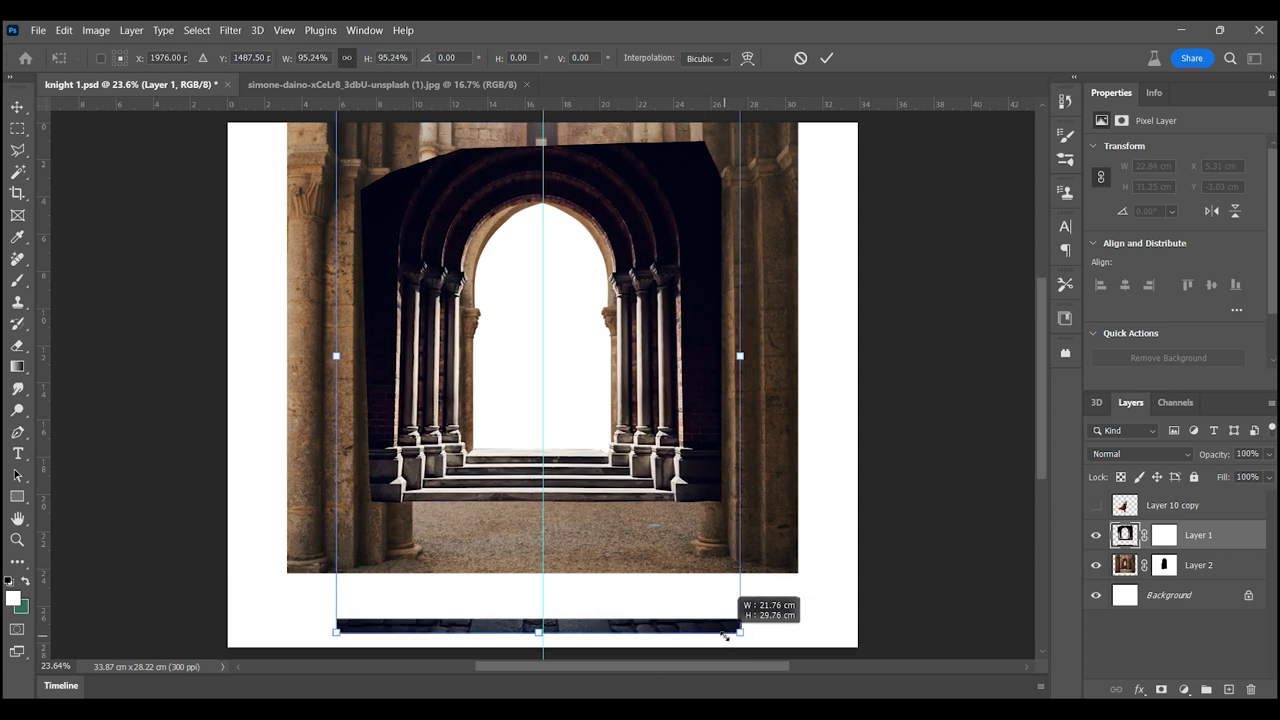
key("Return")
left_click(1096, 505)
left_click(485, 485, "alt")
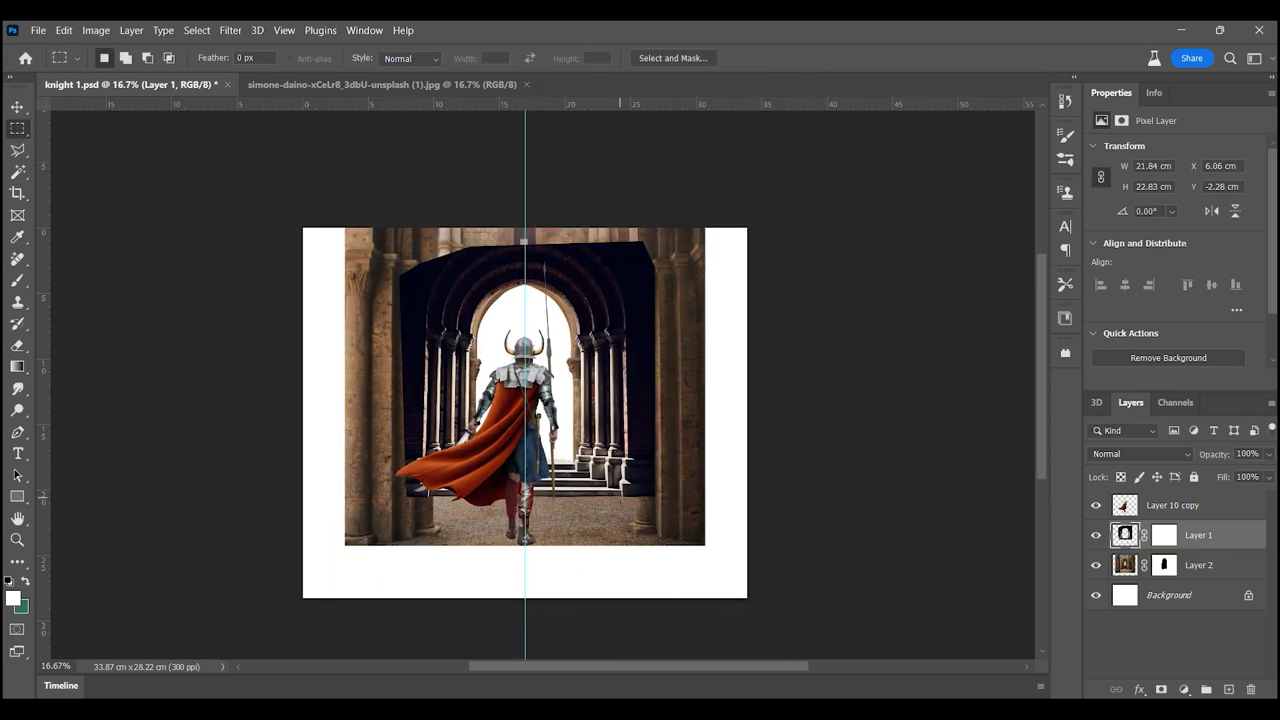
- Paint a dark colonnade patch away in black on Layer 1's mask
key("z")
left_click(630, 470)
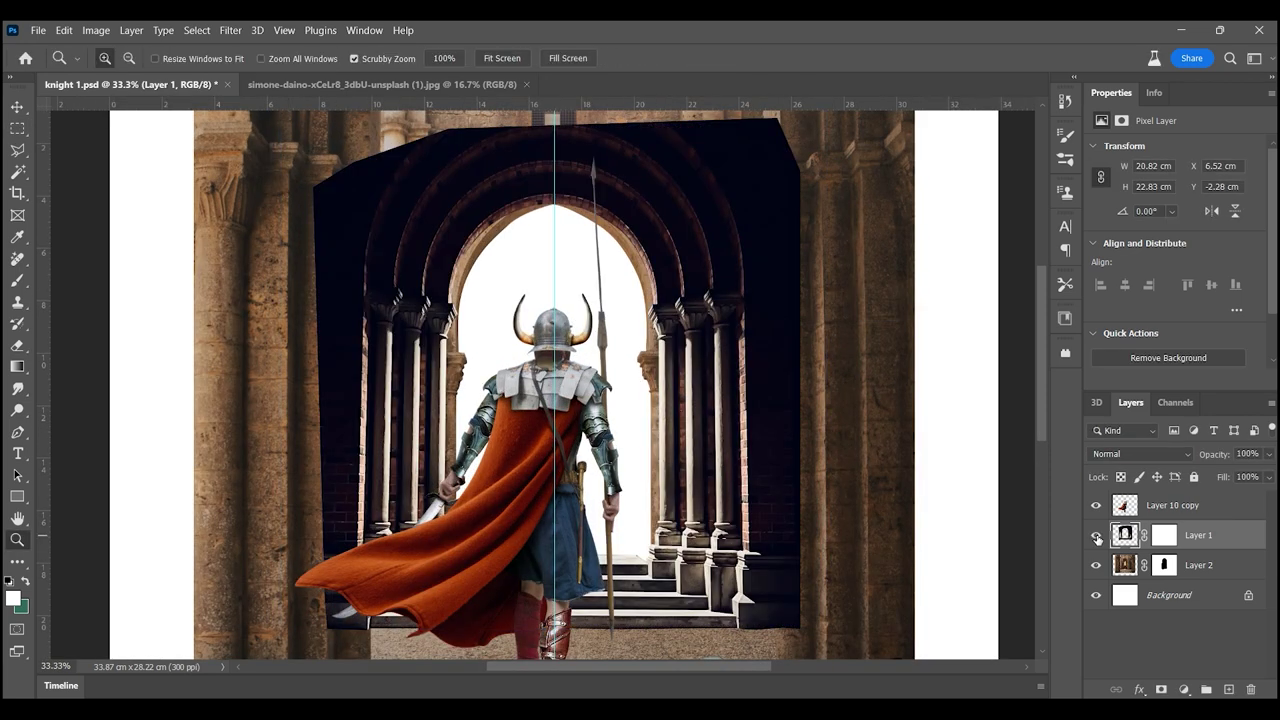
scroll(241, 543, "down", 1)
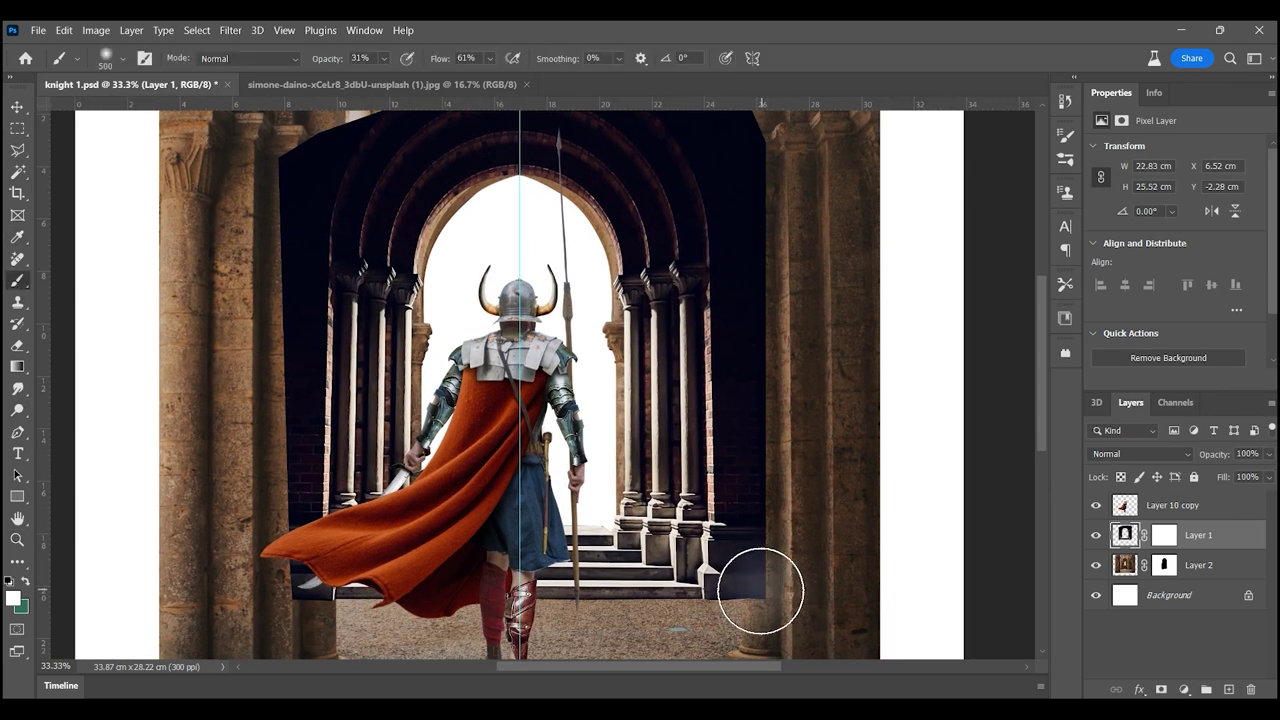
key("ctrl+backslash")
key("x")
left_click_drag(760, 590, 765, 565)
- Mask away the dark area above the arch and blend the right columns
scroll(760, 330, "up", 5)
mouse_move(751, 323)
left_mouse_down()
mouse_move(729, 349)
mouse_move(269, 409)
left_mouse_up()
left_click_drag(549, 242, 559, 228)
scroll(414, 491, "down", 3)
scroll(470, 400, "up", 2)
scroll(403, 243, "down", 2)
scroll(858, 371, "down", 3)
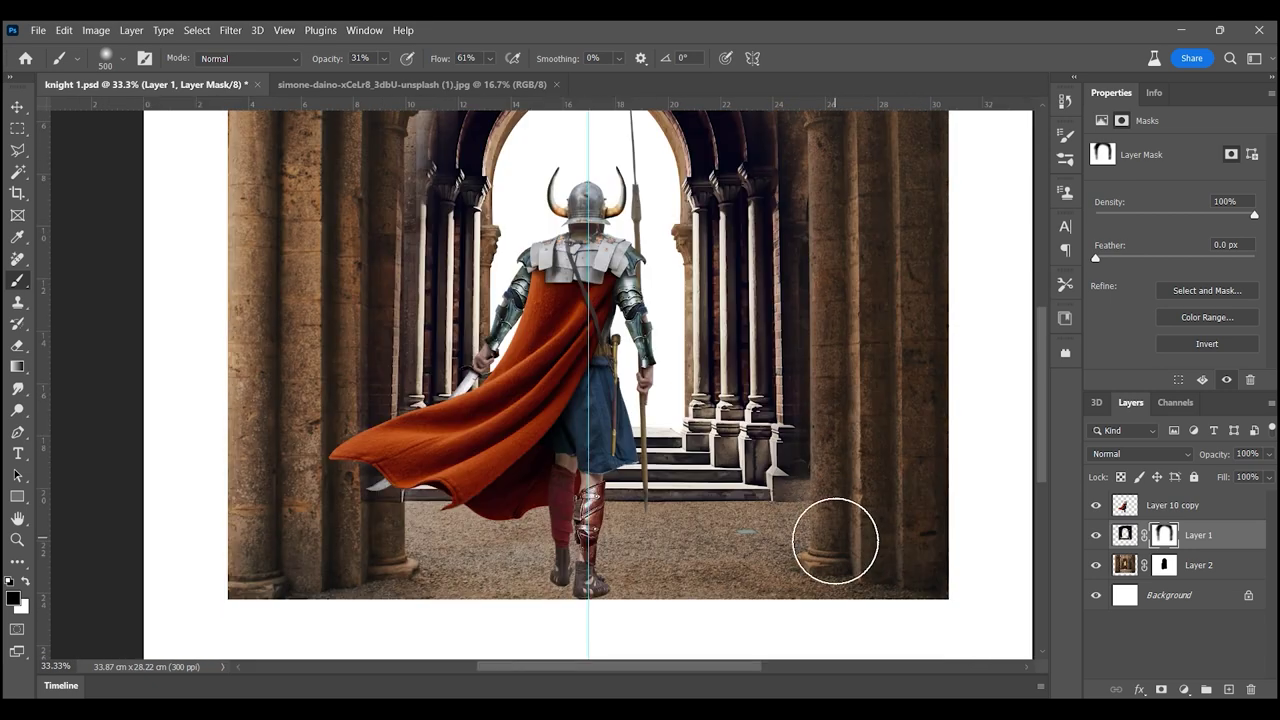
scroll(831, 537, "up", 3)
scroll(537, 209, "up", 2, "alt")
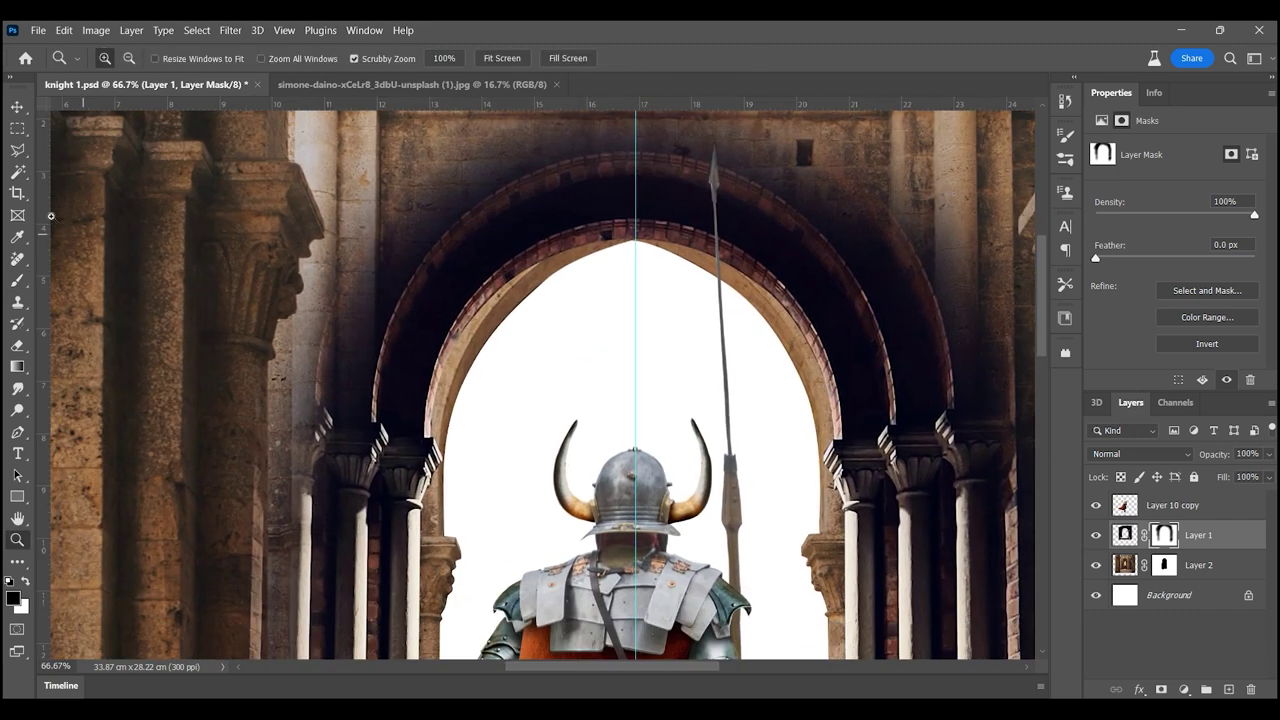
left_click_drag(703, 256, 868, 233)
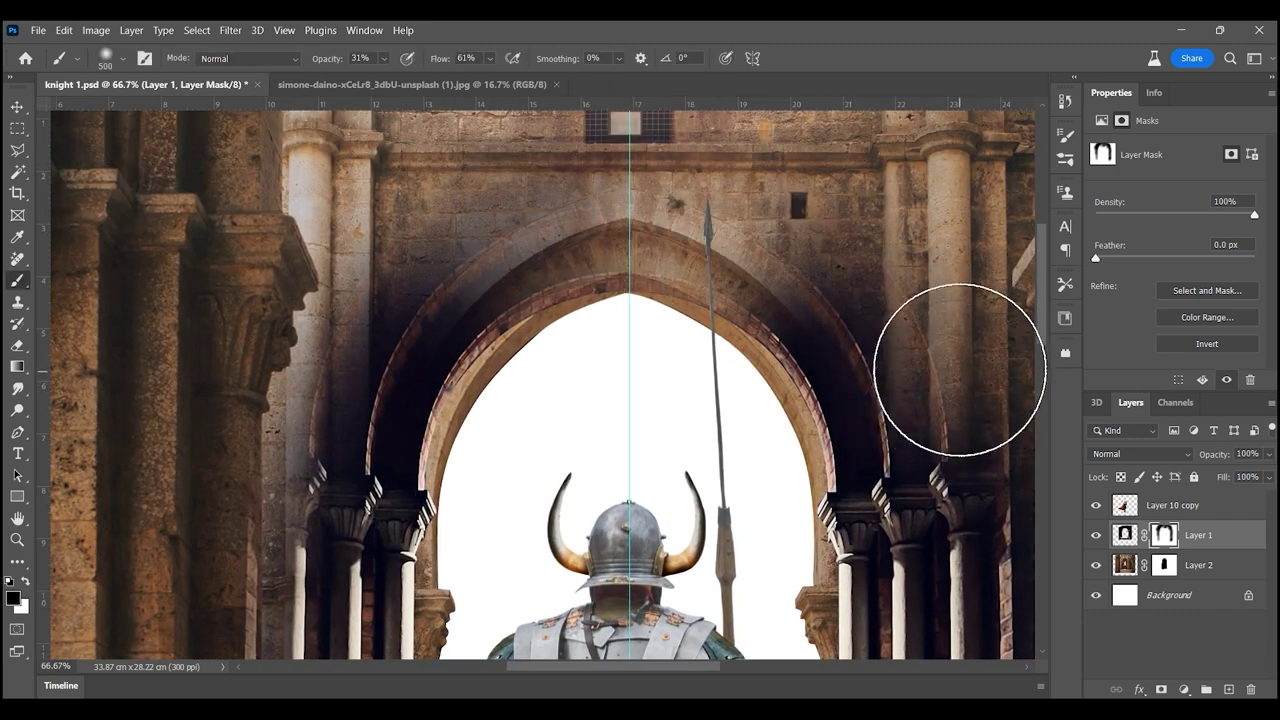
- Shrink the colonnade layer slightly by pulling its top corners inward
scroll(274, 414, "down", 2)
key("ctrl+t")
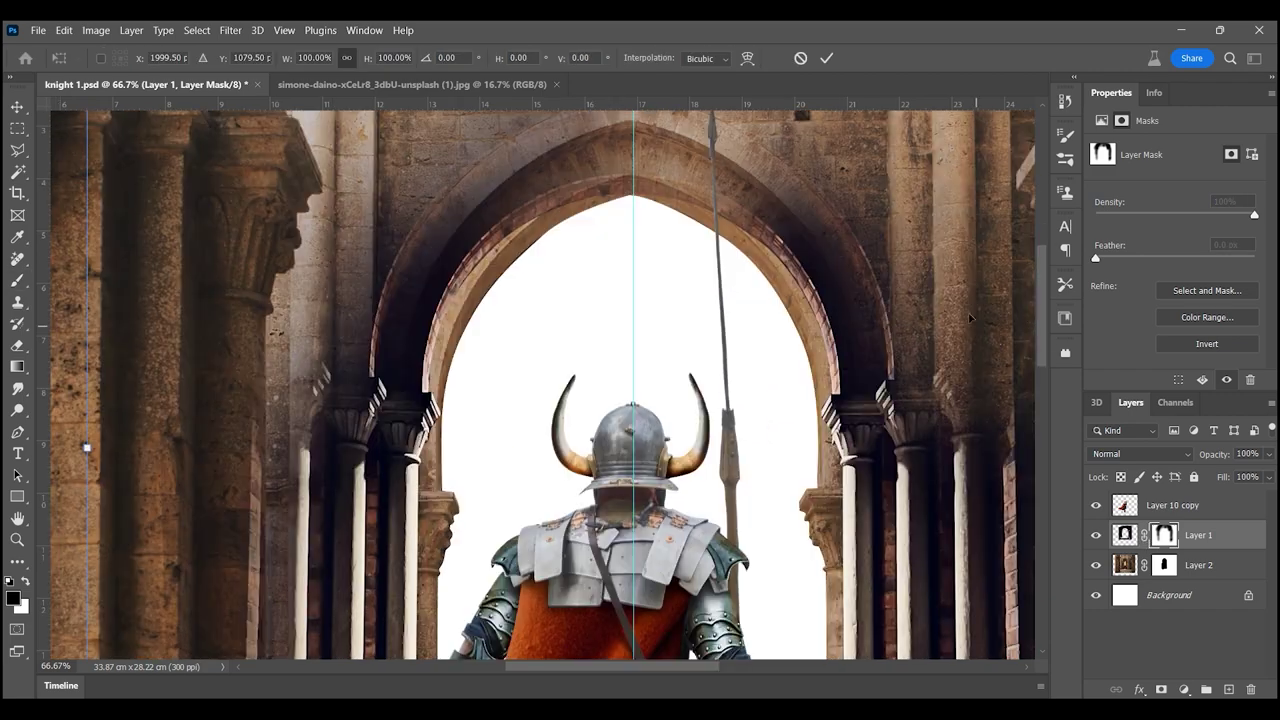
scroll(274, 414, "up", 5)
left_click_drag(143, 137, 179, 177)
scroll(895, 115, "right", 3)
left_click_drag(918, 128, 869, 163)
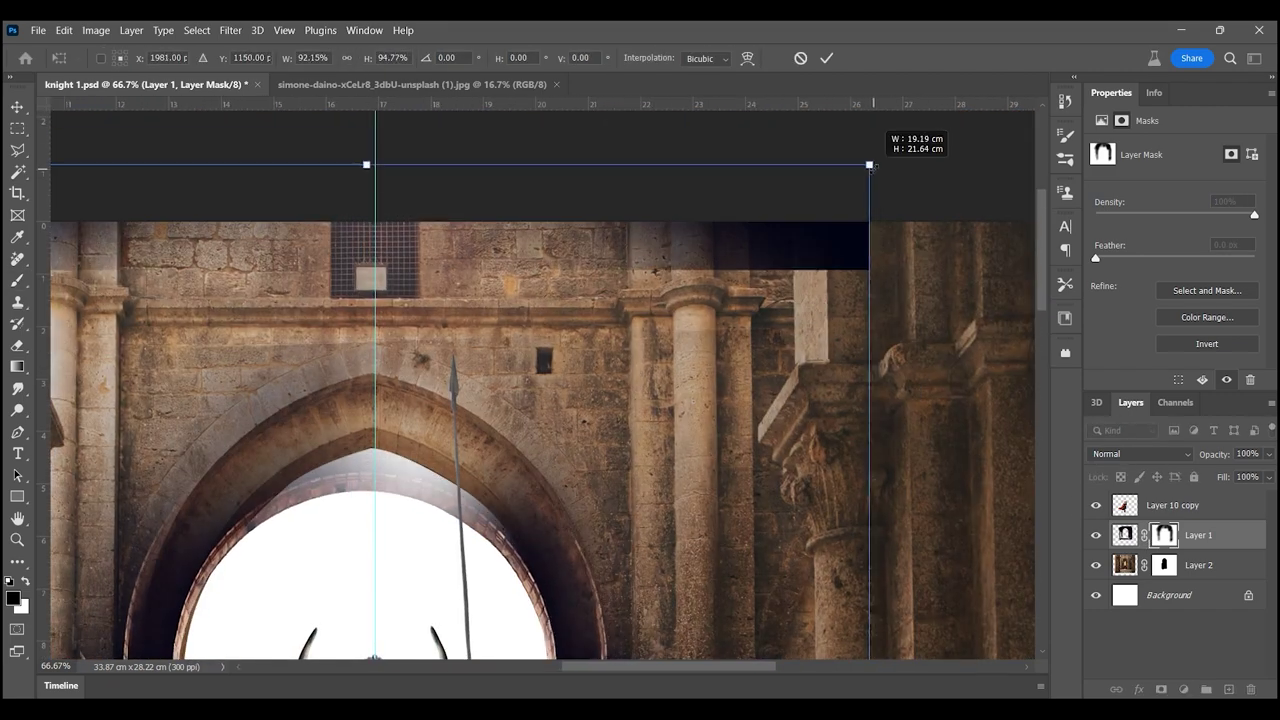
scroll(869, 163, "down", 3)
scroll(700, 345, "down", 5)
left_click_drag(499, 473, 490, 465)
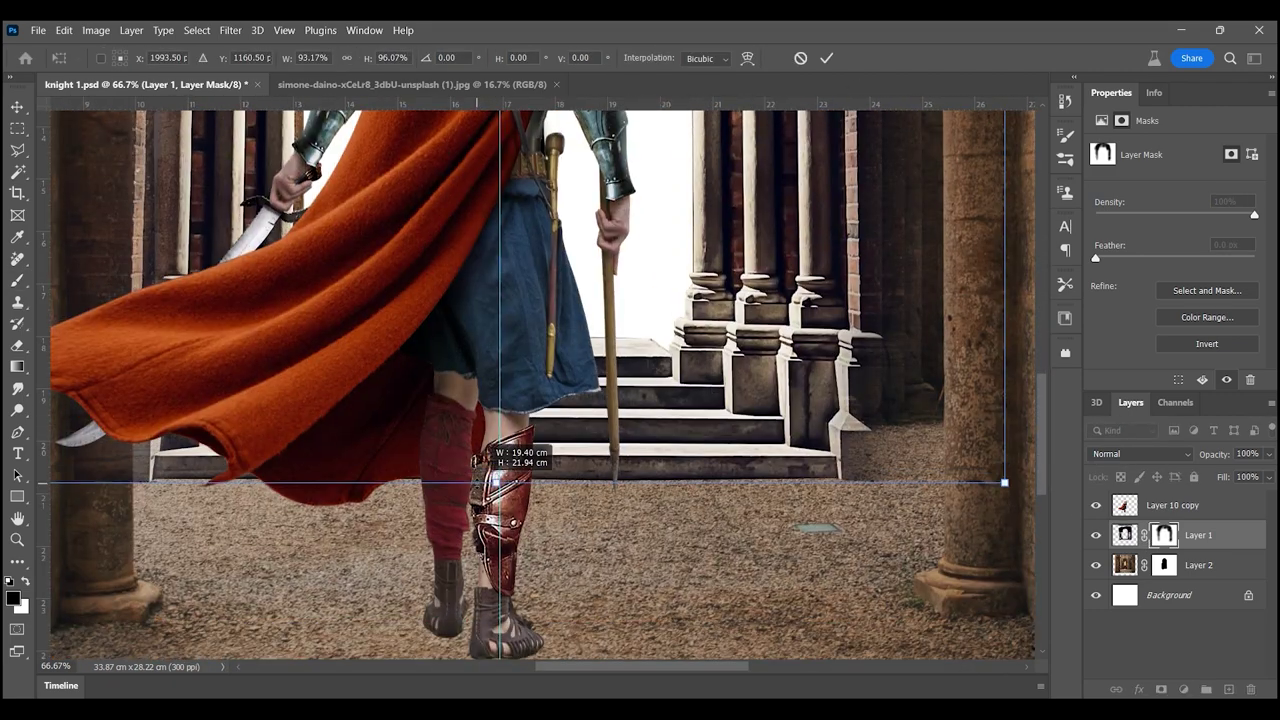
key("Return")
- Restore the colonnade along the arch top in white, then set a smaller brush at 25% opacity
key("z")
left_click_drag(543, 171, 640, 171)
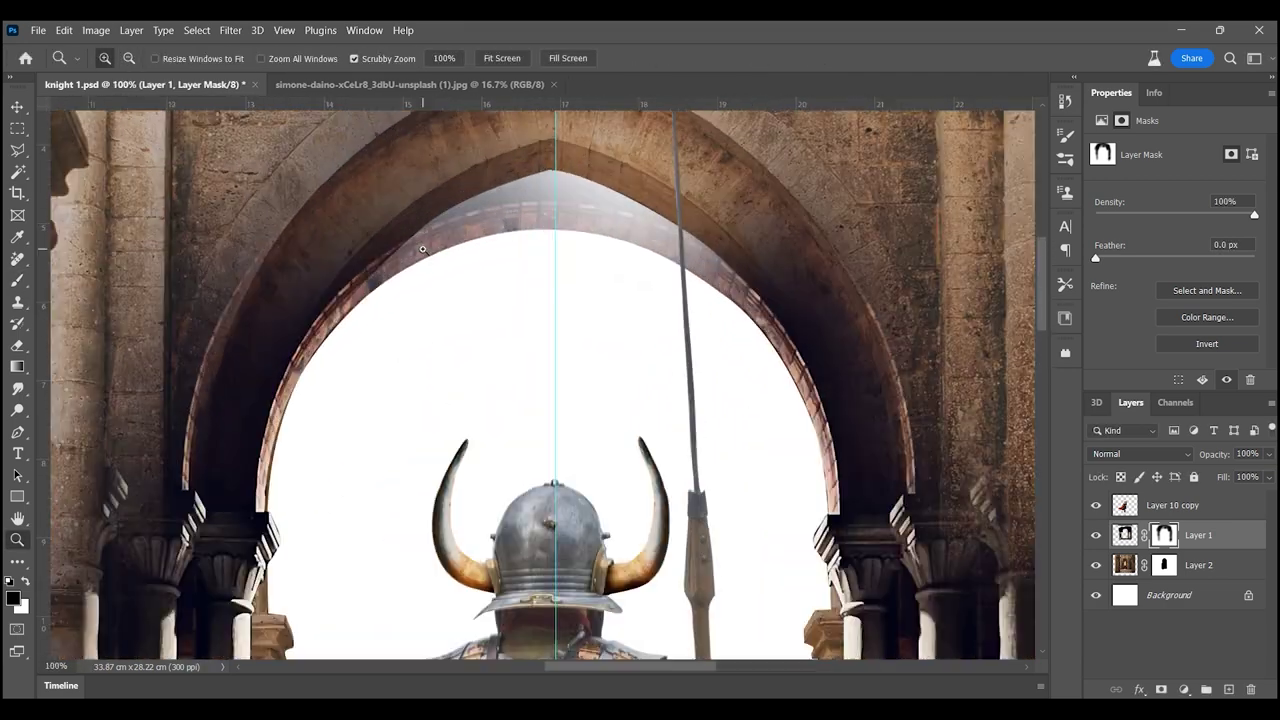
key("b")
mouse_move(551, 229)
left_mouse_down()
mouse_move(470, 228)
mouse_move(355, 357)
left_mouse_up()
key("bracketleft")
key("bracketleft")
key("bracketleft")
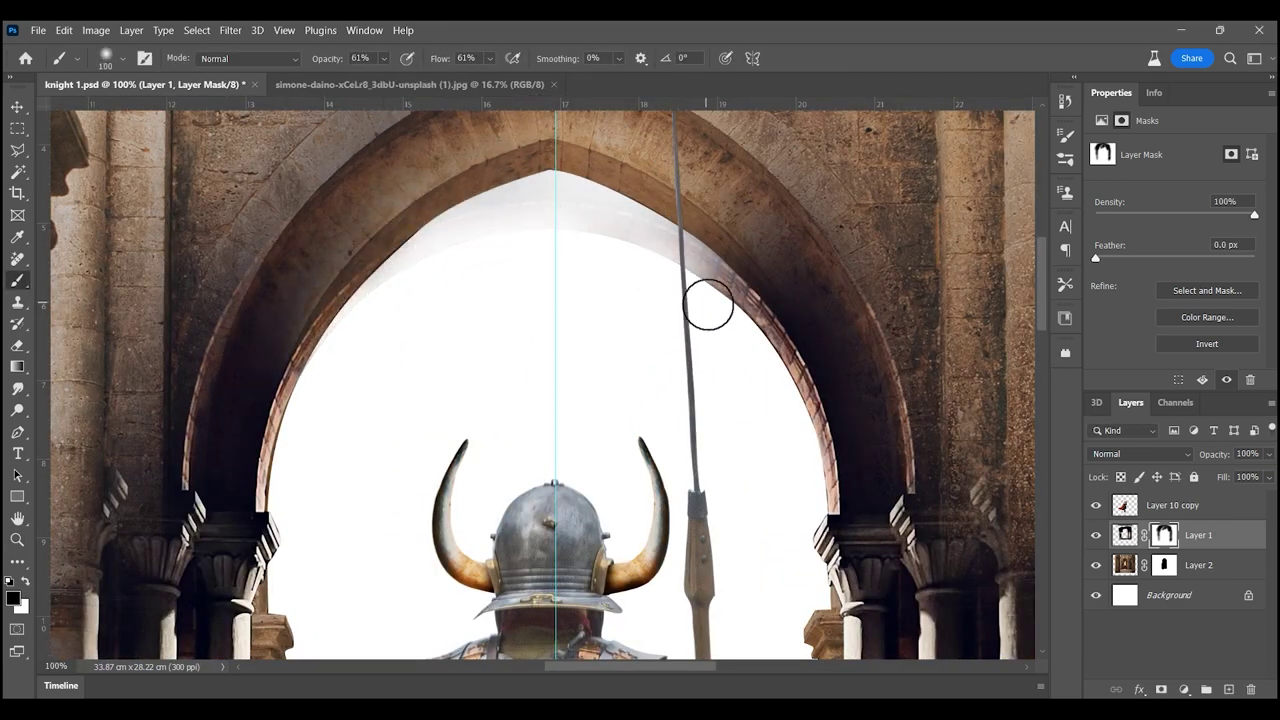
key("2")
key("5")
mouse_move(70, 587)
left_mouse_down()
mouse_move(236, 197)
mouse_move(236, 130)
left_mouse_up()
- Softly blend the column beside the arch on Layer 1's mask
key("z")
left_click_drag(236, 197, 160, 197)
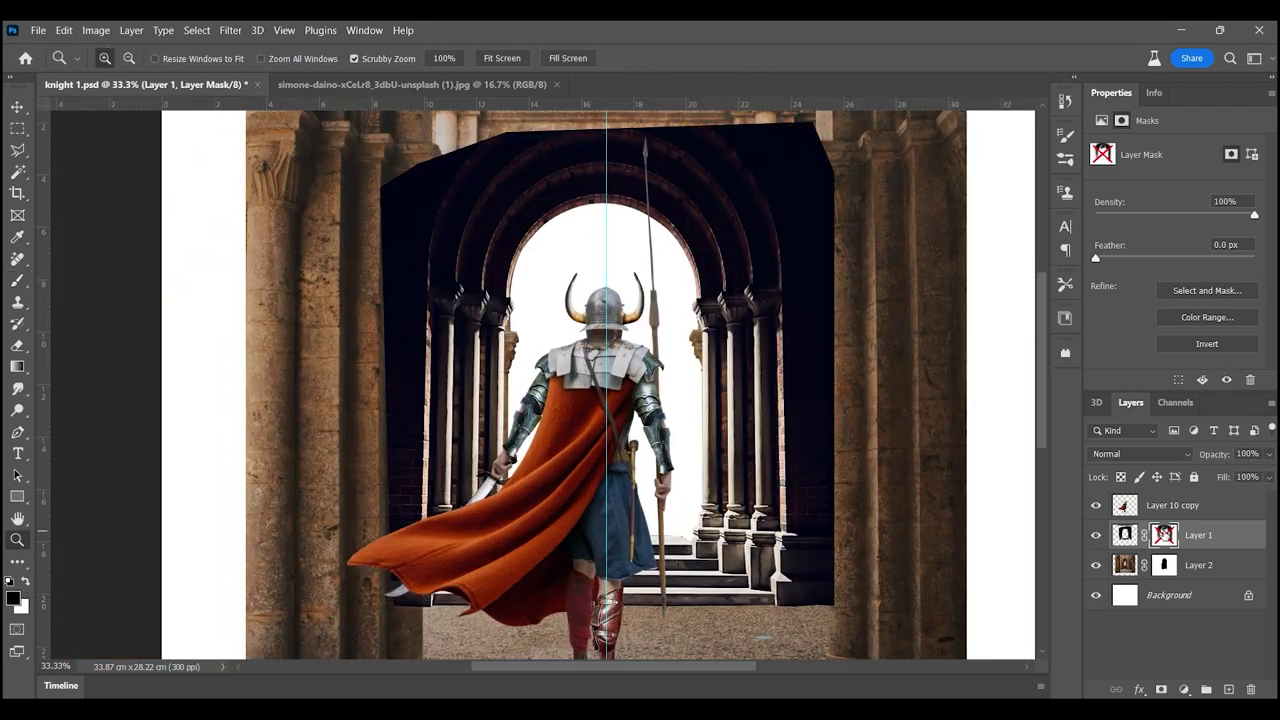
left_click_drag(465, 295, 490, 320)
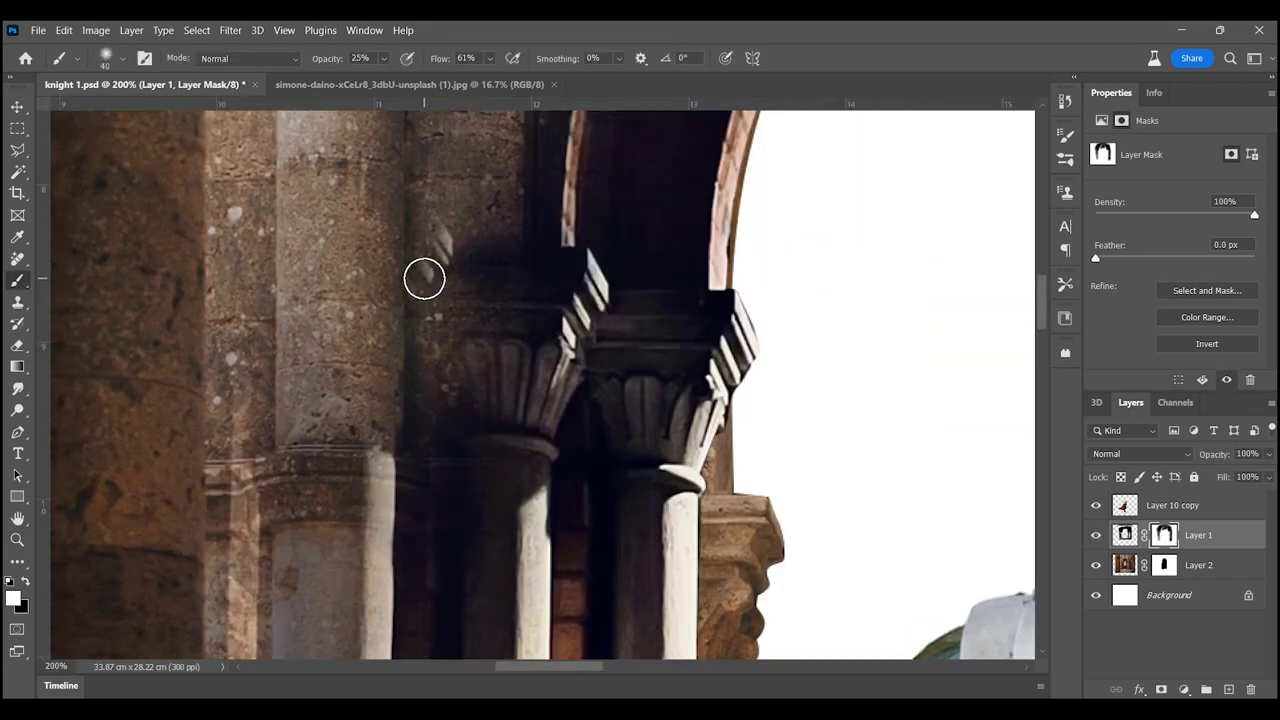
scroll(451, 286, "down", 5)
scroll(483, 271, "down", 5)
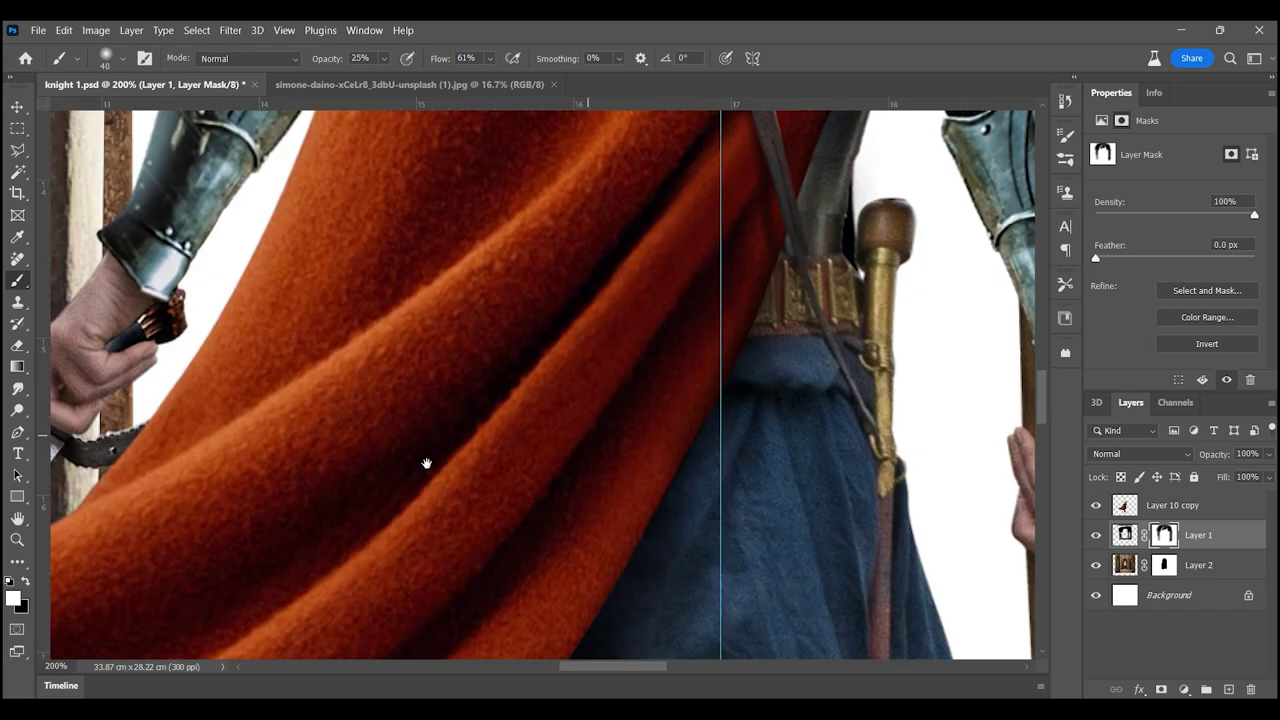
key("z")
left_click_drag(423, 463, 300, 463)
left_click(590, 375)
left_click(560, 322)
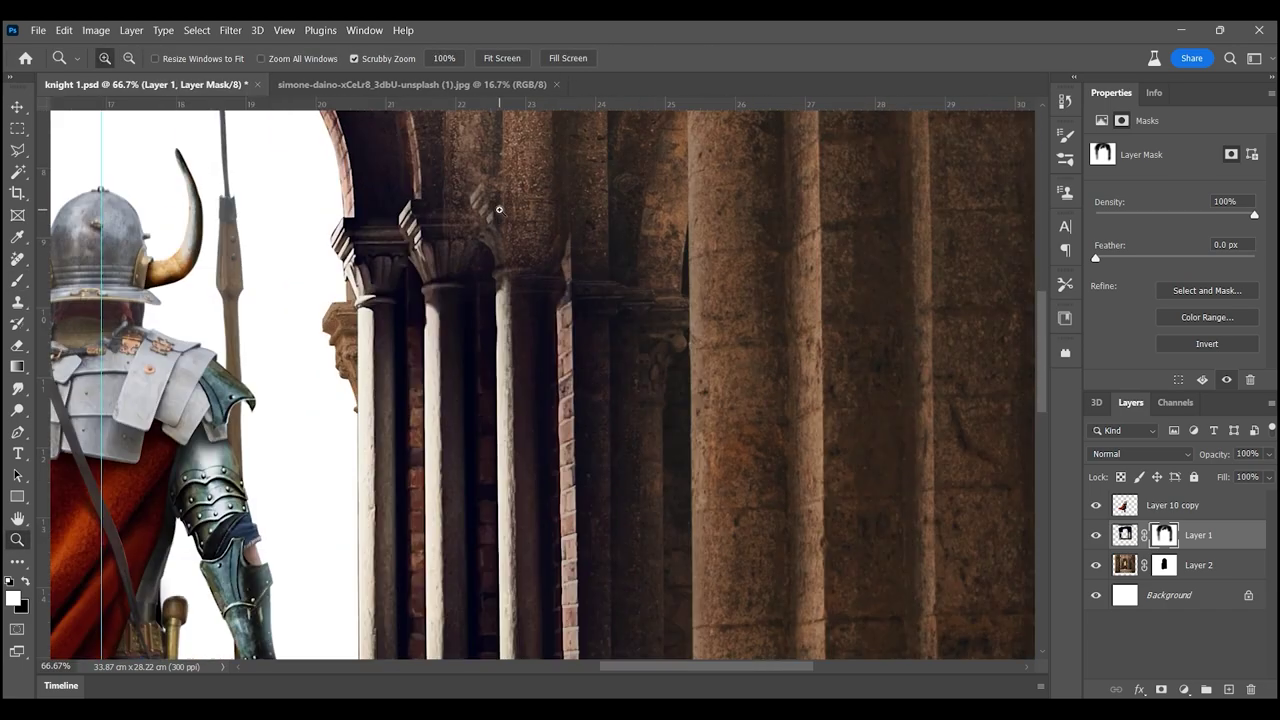
left_click(367, 275)
key("b")
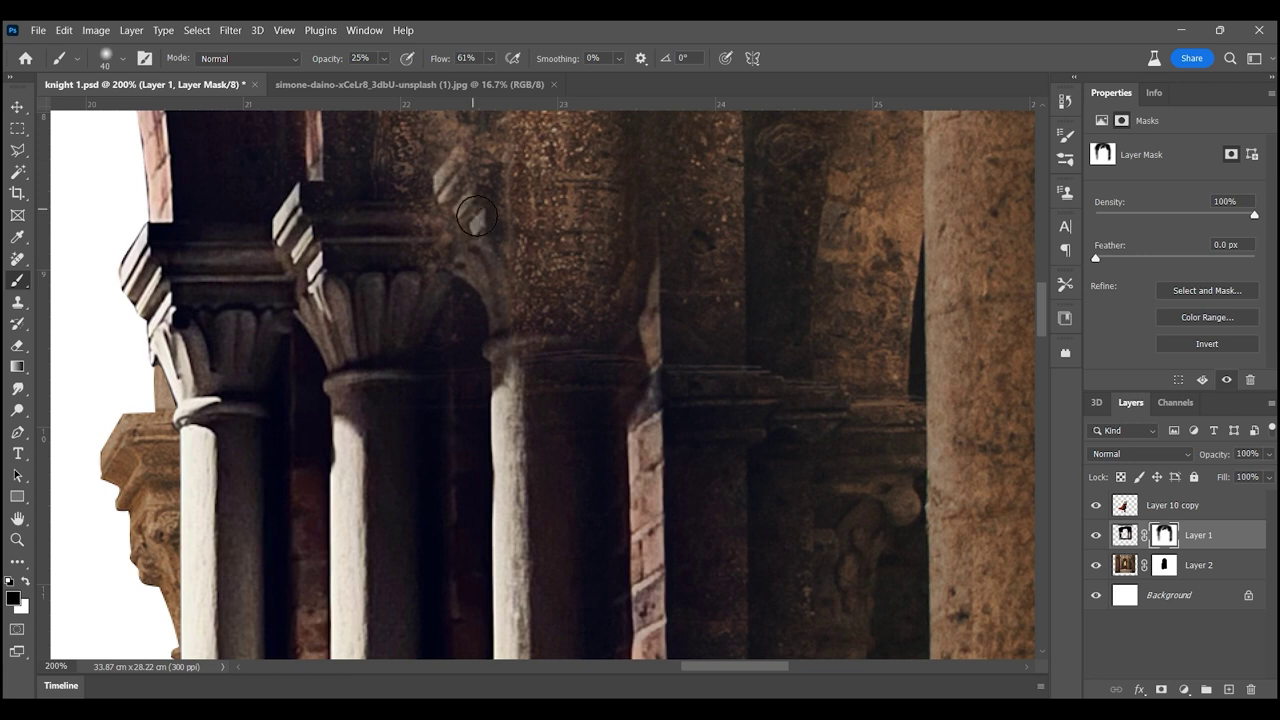
left_click_drag(502, 398, 502, 626)
key("ctrl+0")
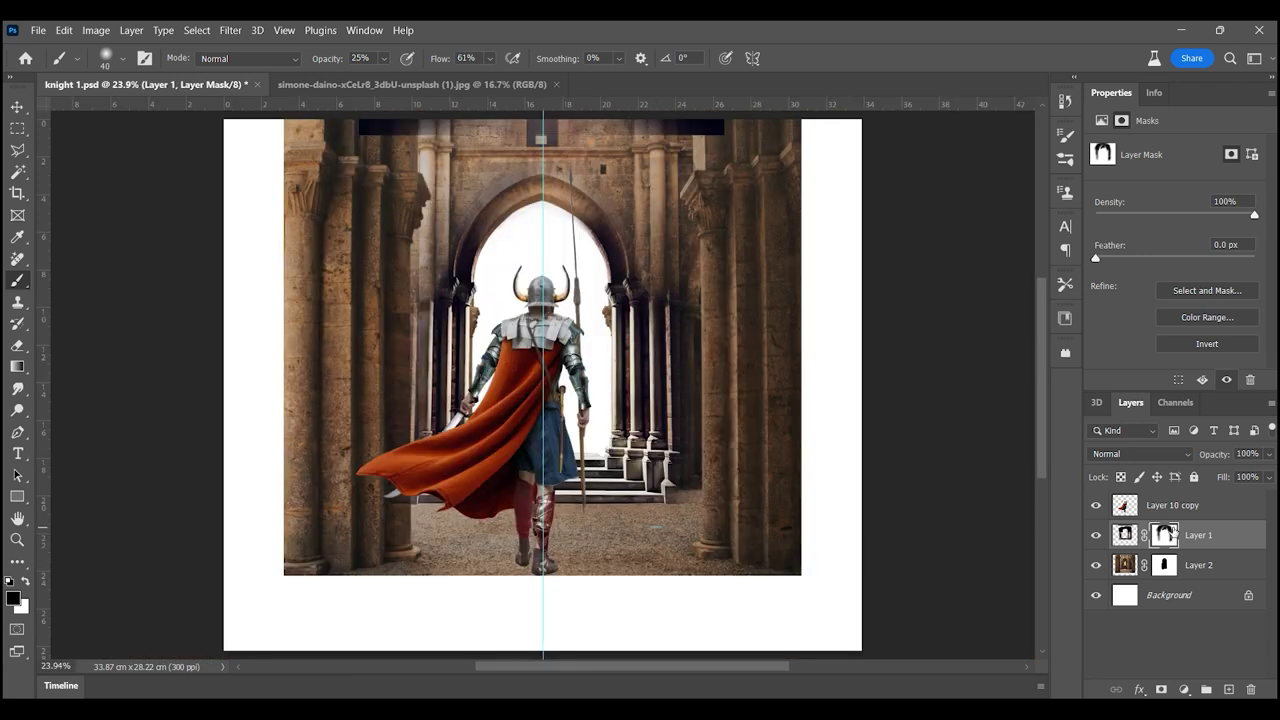
- Fill a rectangular selection over the right-hand columns on Layer 1's mask
key("m")
left_click_drag(797, 190, 664, 549)
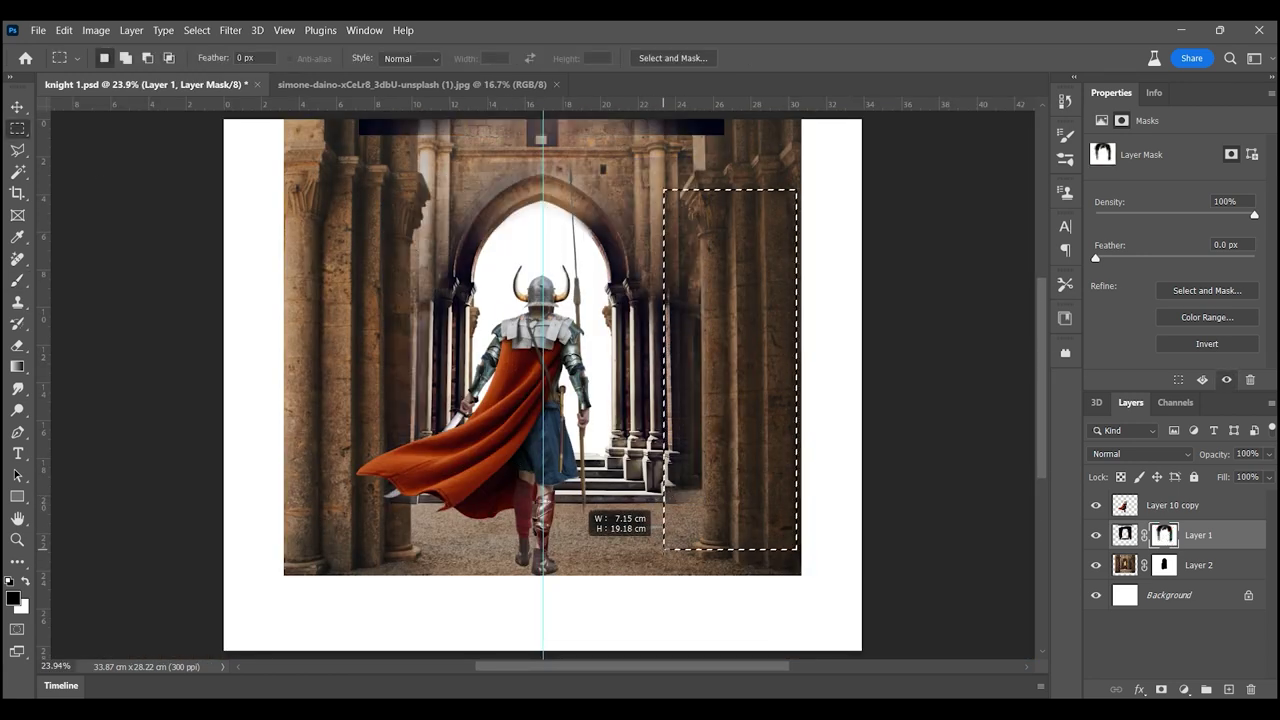
key("Delete")
key("ctrl+d")
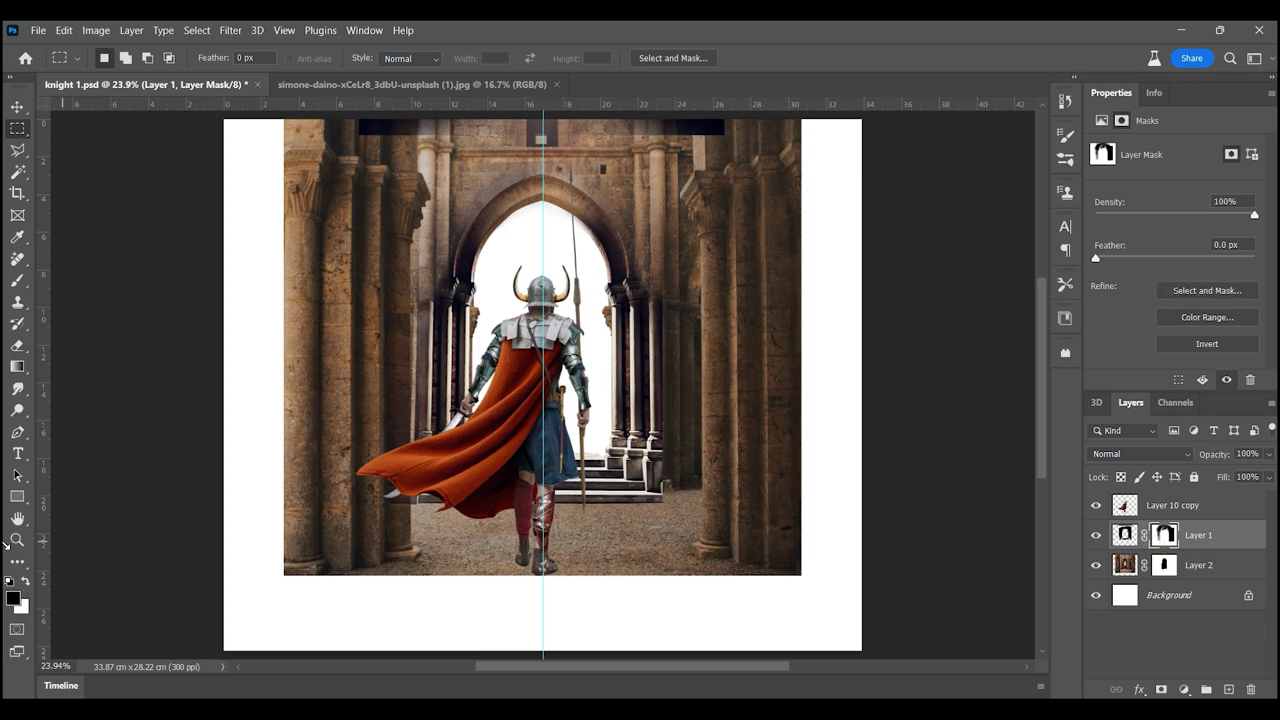
left_click(17, 539)
left_click_drag(660, 460, 681, 384)
left_click(694, 453)
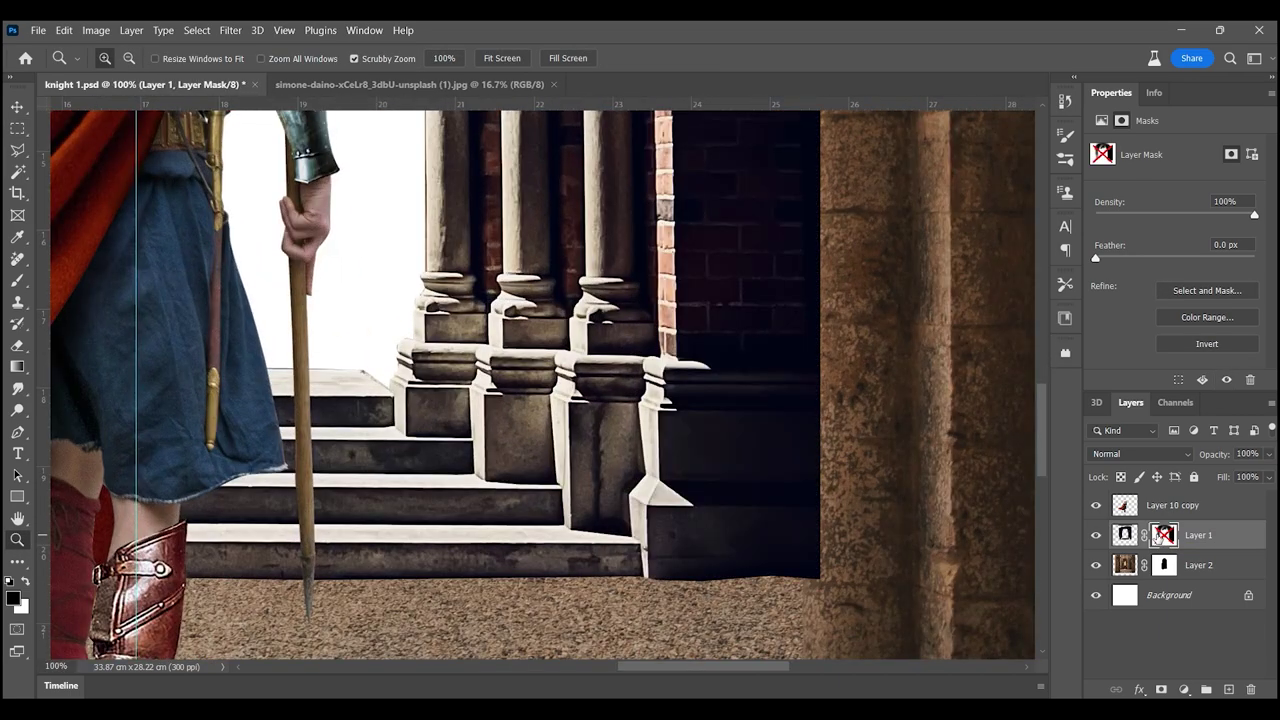
key("ctrl+0")
- Set the mask brush to 61% opacity to blend the right column bases into the steps
scroll(618, 269, "up", 5)
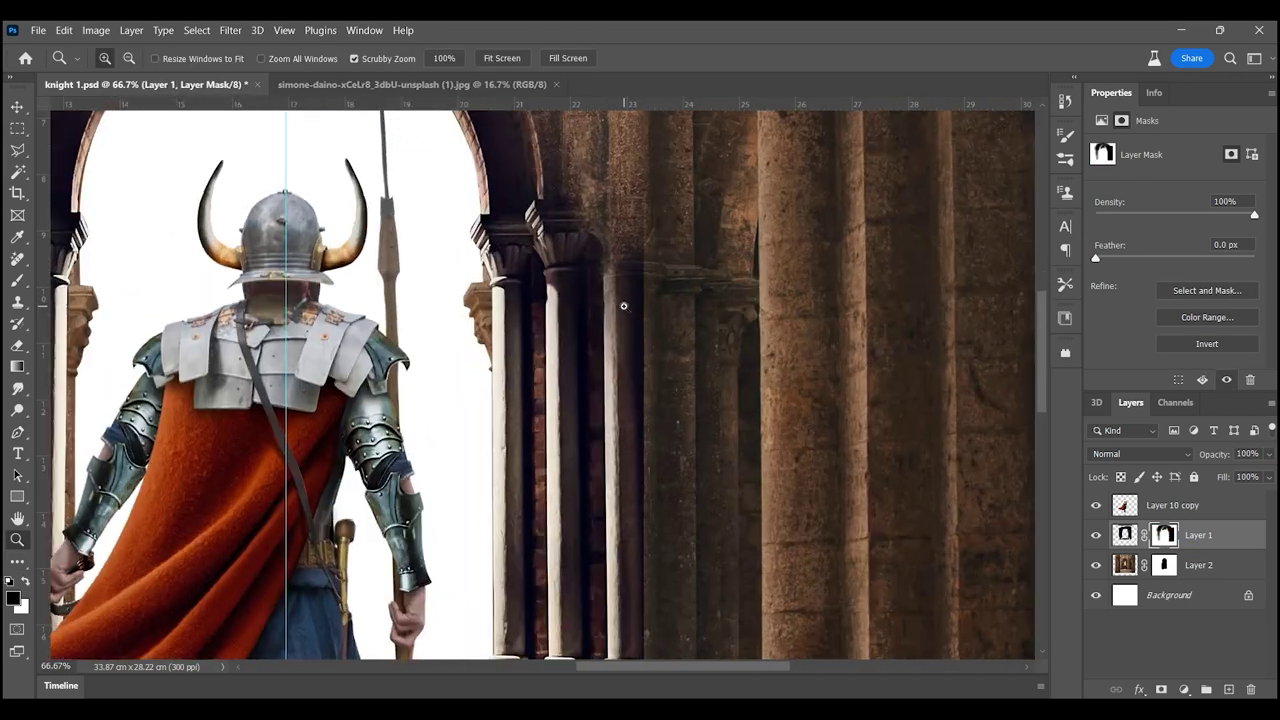
key("b")
scroll(650, 400, "down", 5)
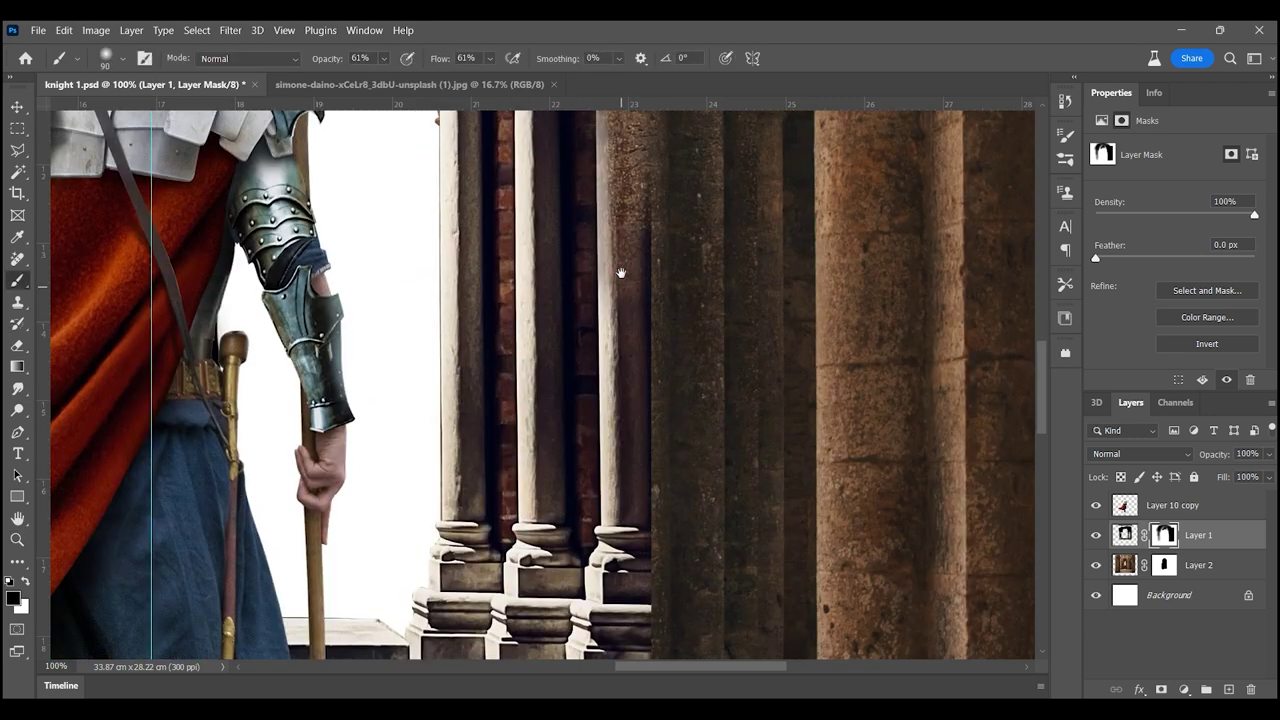
key("6")
key("1")
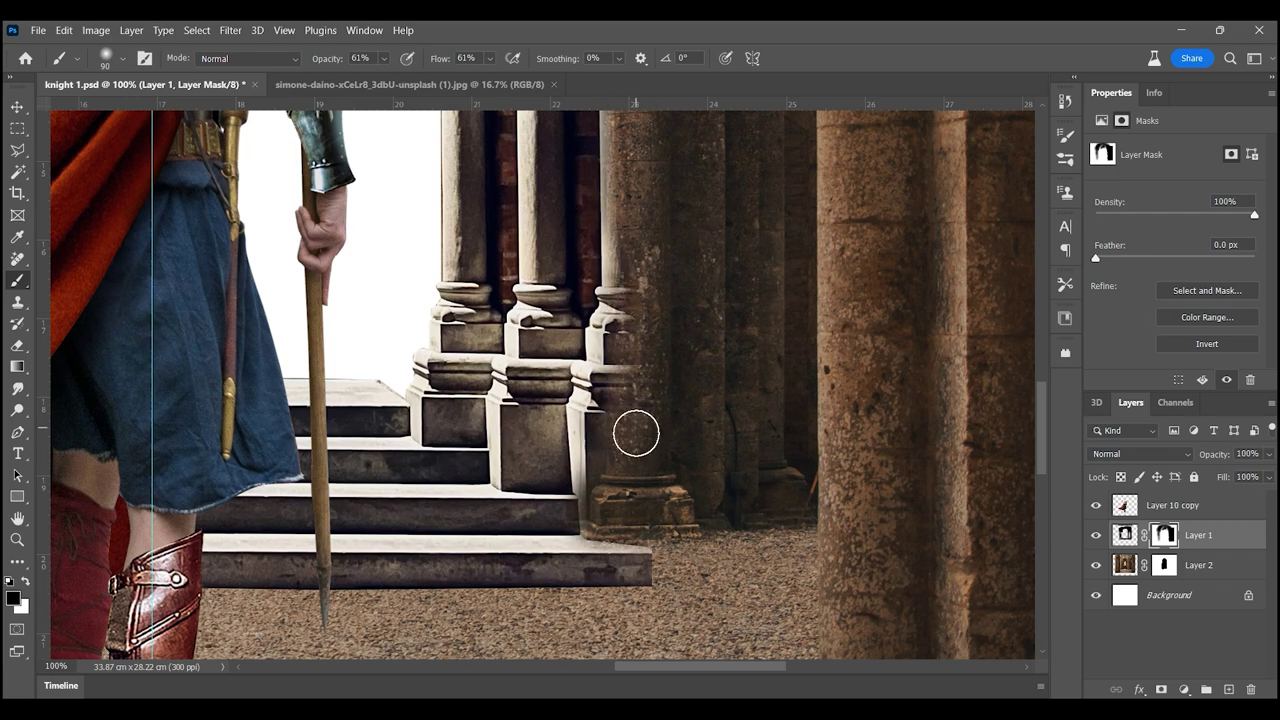
key("z")
left_click_drag(636, 433, 643, 431)
left_click_drag(659, 490, 828, 482)
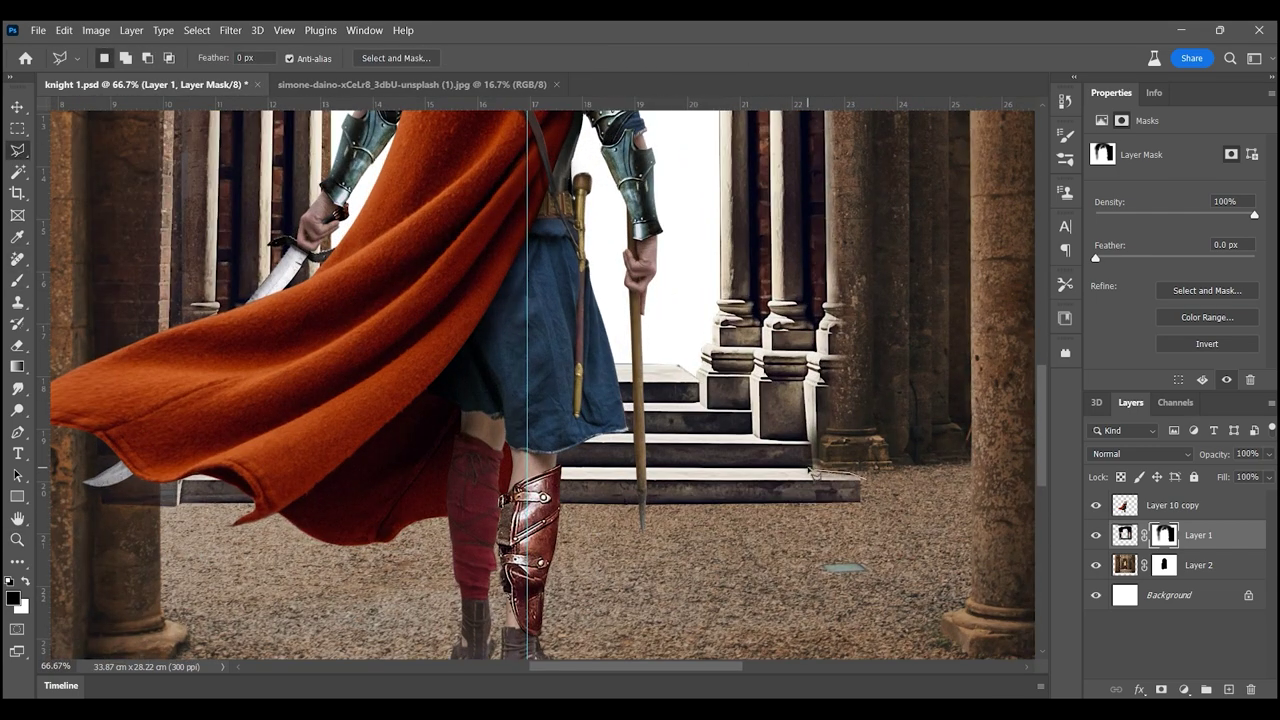
key("ctrl+d")
key("m")
key("ctrl+0")
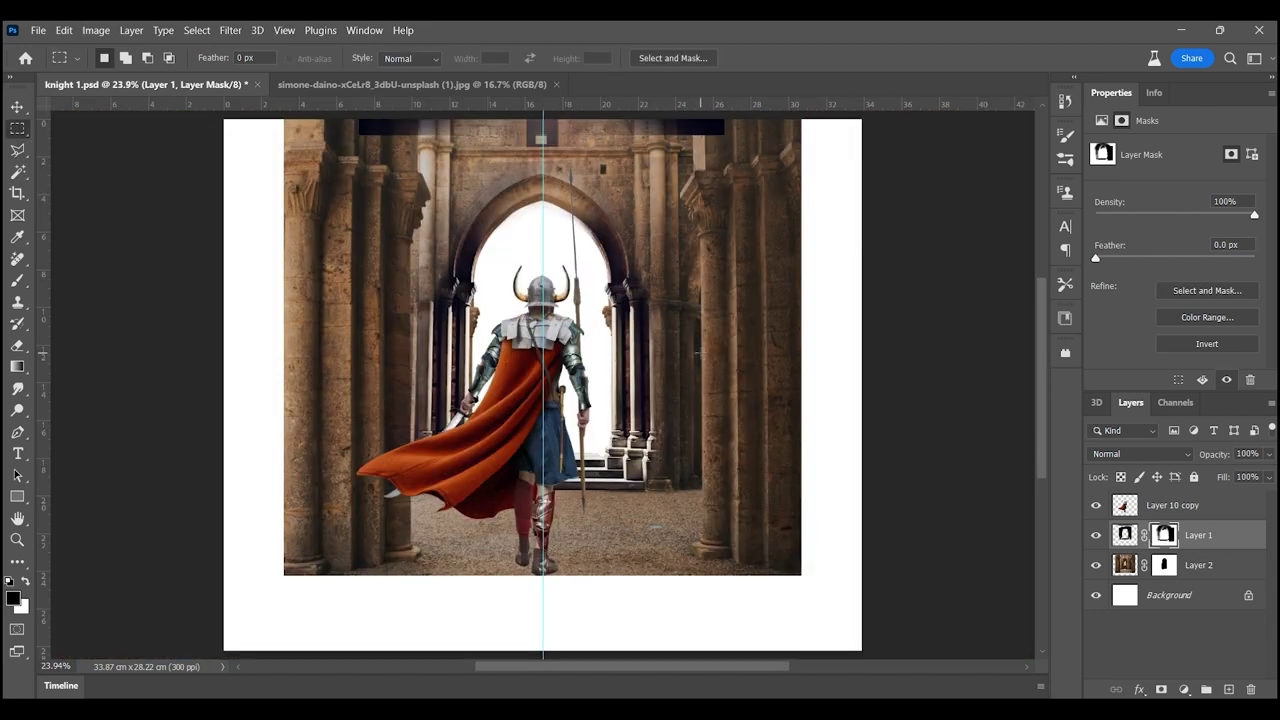
- Make Layer 2 active and zoom in on the knight and arch
left_click(633, 440, "alt")
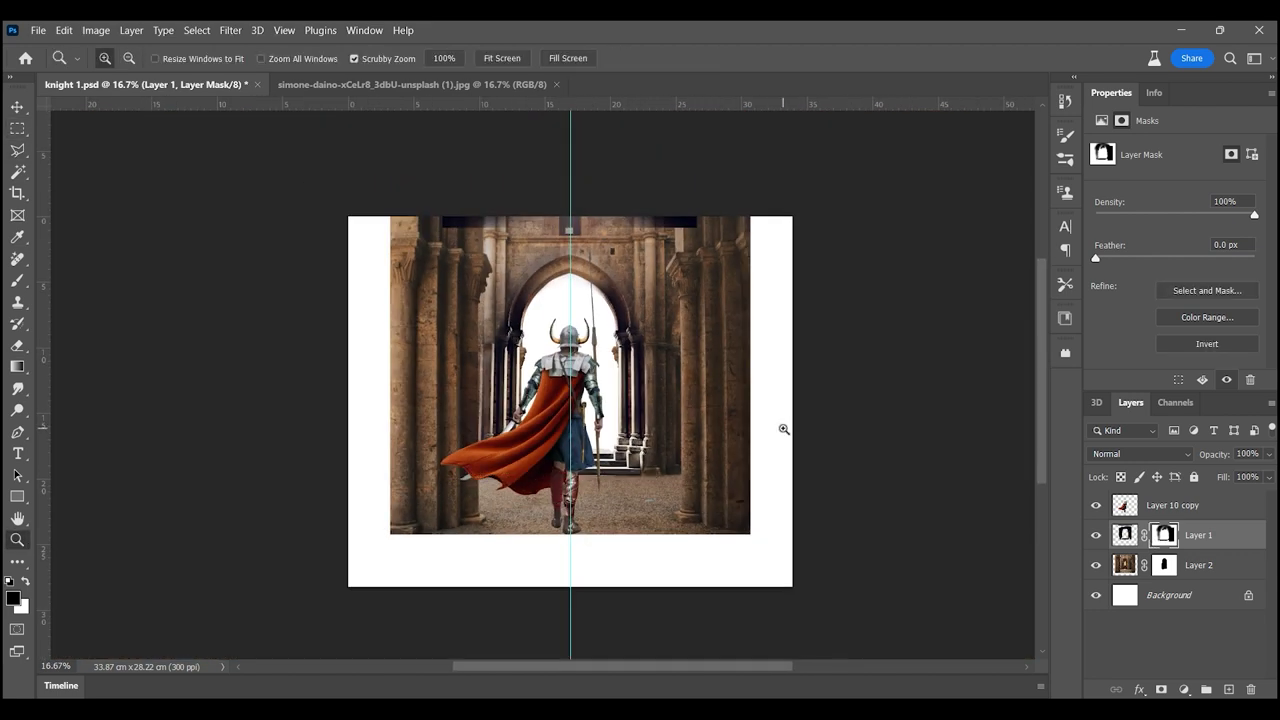
key("alt+bracketleft")
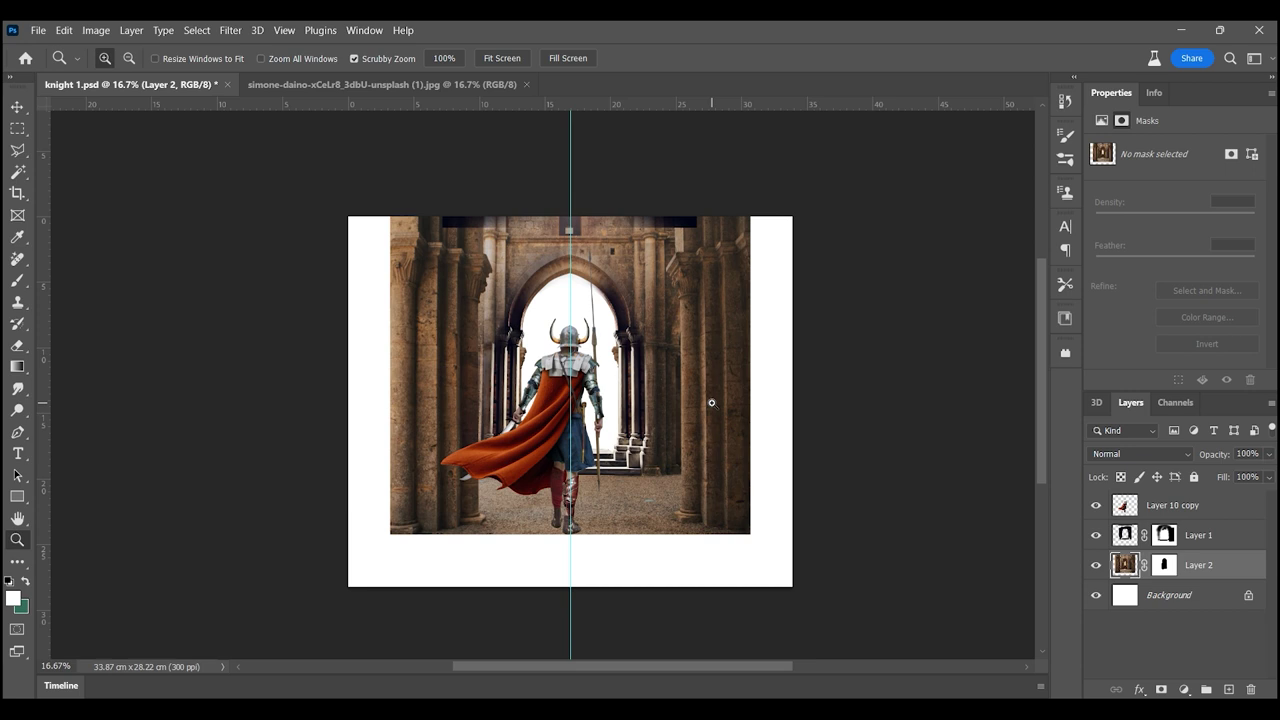
key("ctrl+plus")
key("ctrl+plus")
key("ctrl+plus")
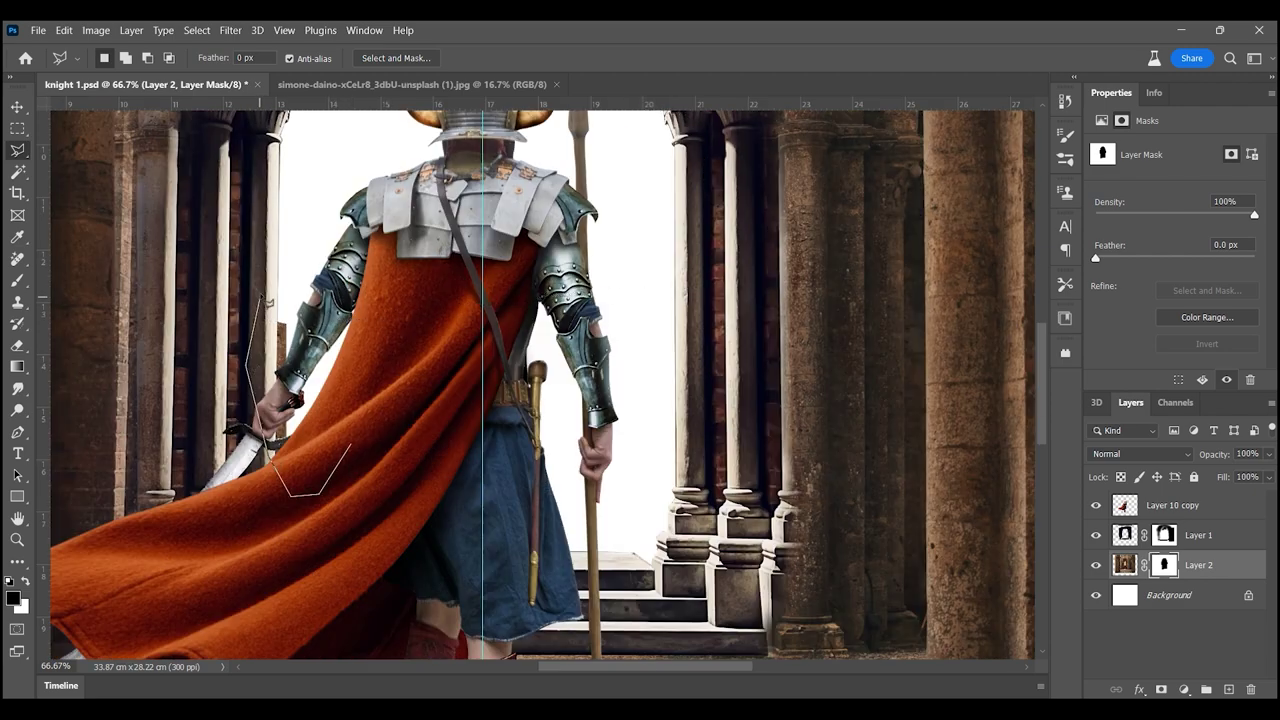
- Copy a bottom-step strip to masked Layer 3 and nudge it under the right column base
key("ctrl+0")
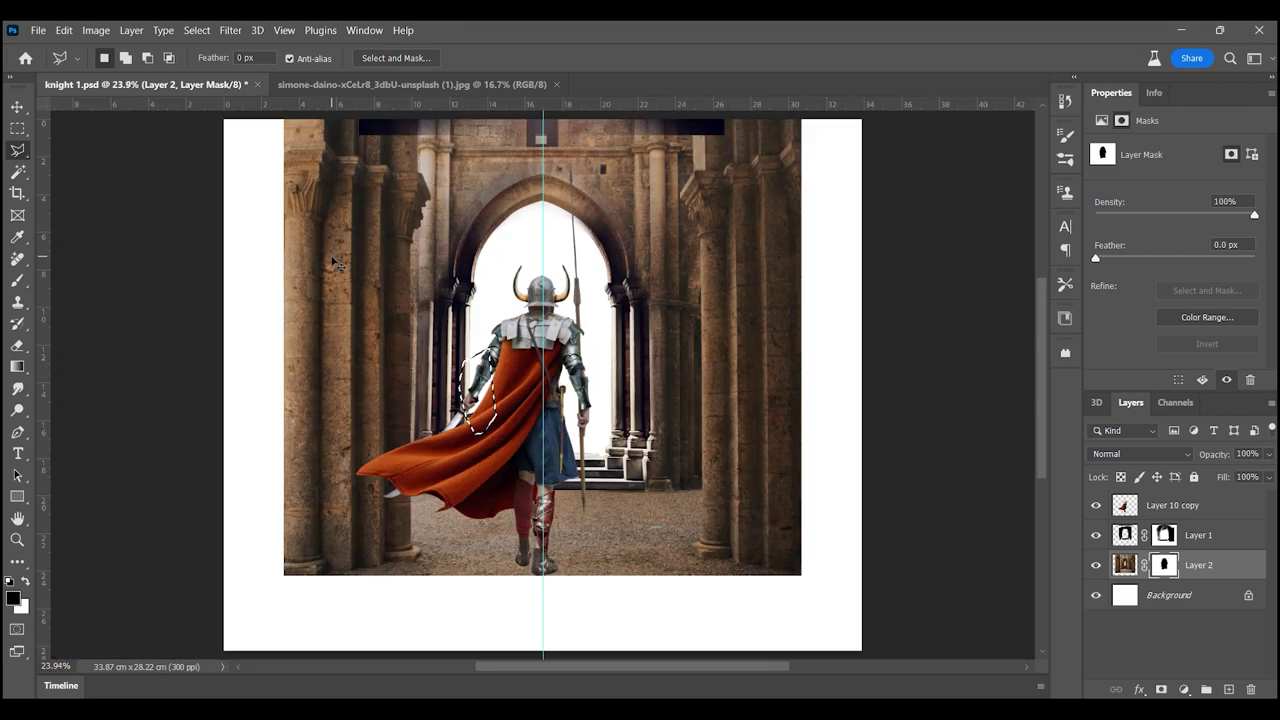
key("z")
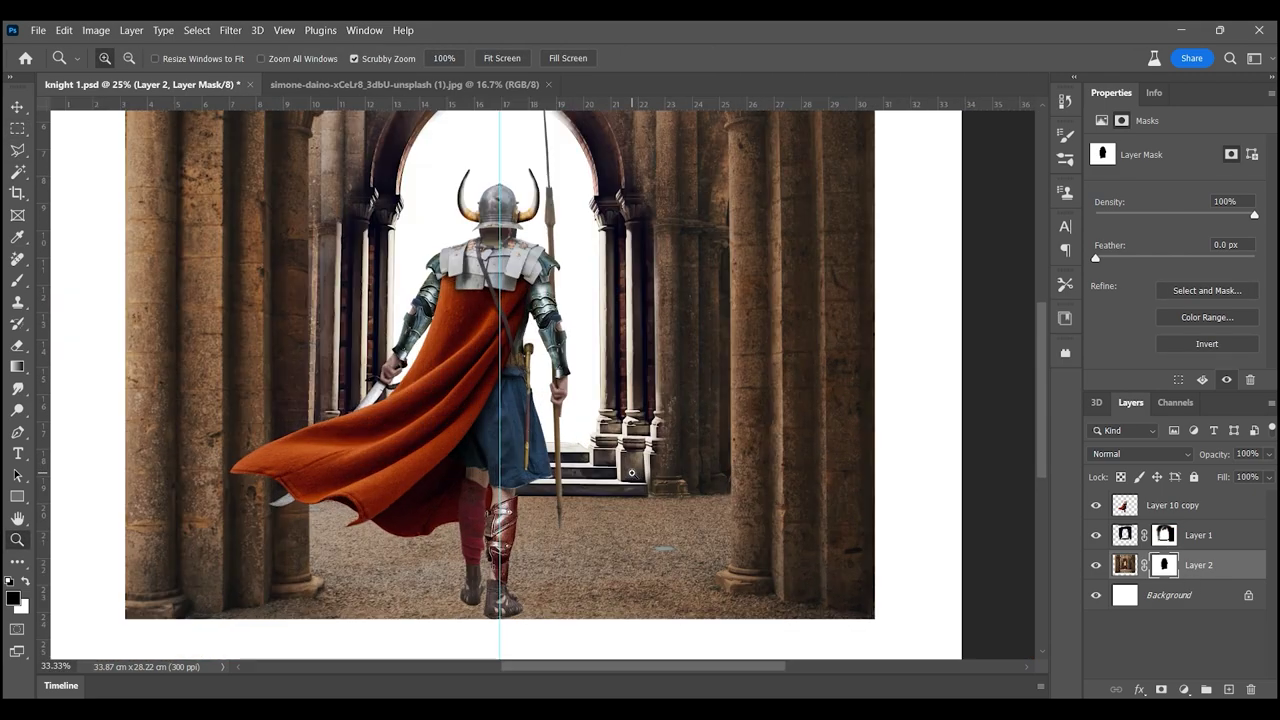
key("ctrl+plus")
key("ctrl+plus")
key("ctrl+plus")
key("ctrl+plus")
key("ctrl+plus")
left_click_drag(1170, 538, 1196, 525)
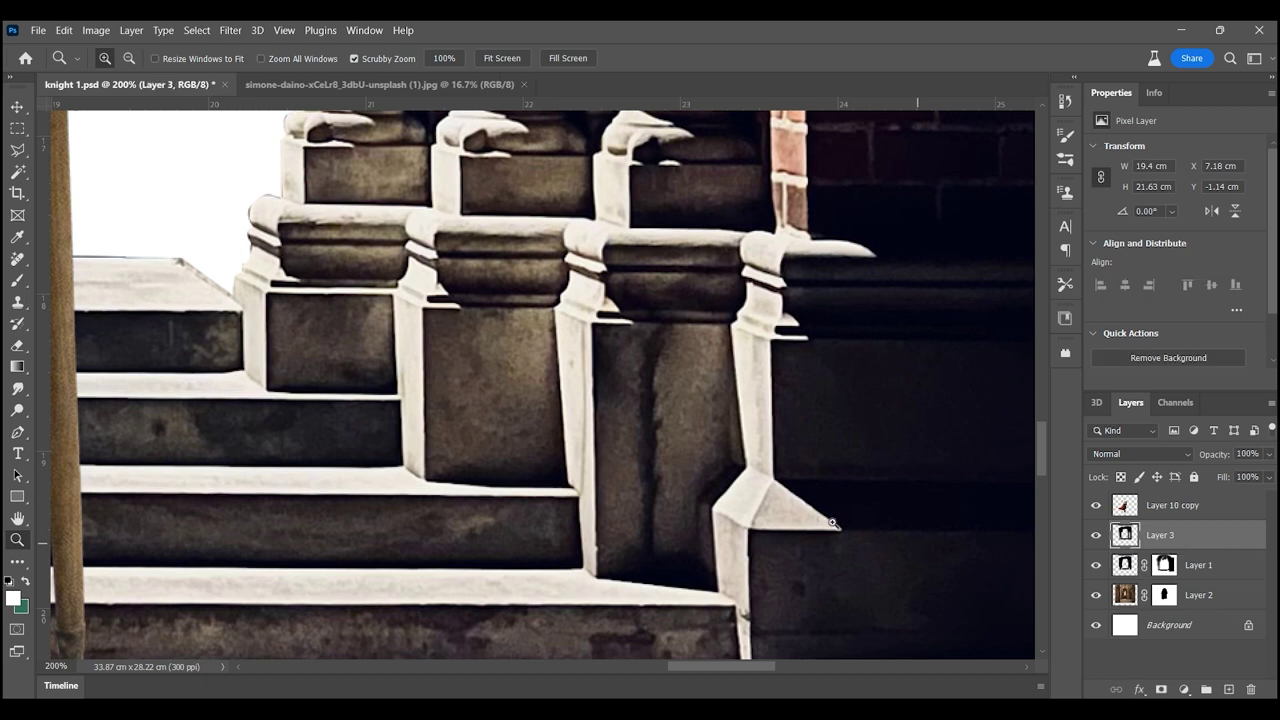
mouse_move(400, 418)
left_mouse_down()
mouse_move(676, 500)
mouse_move(806, 390)
left_mouse_up()
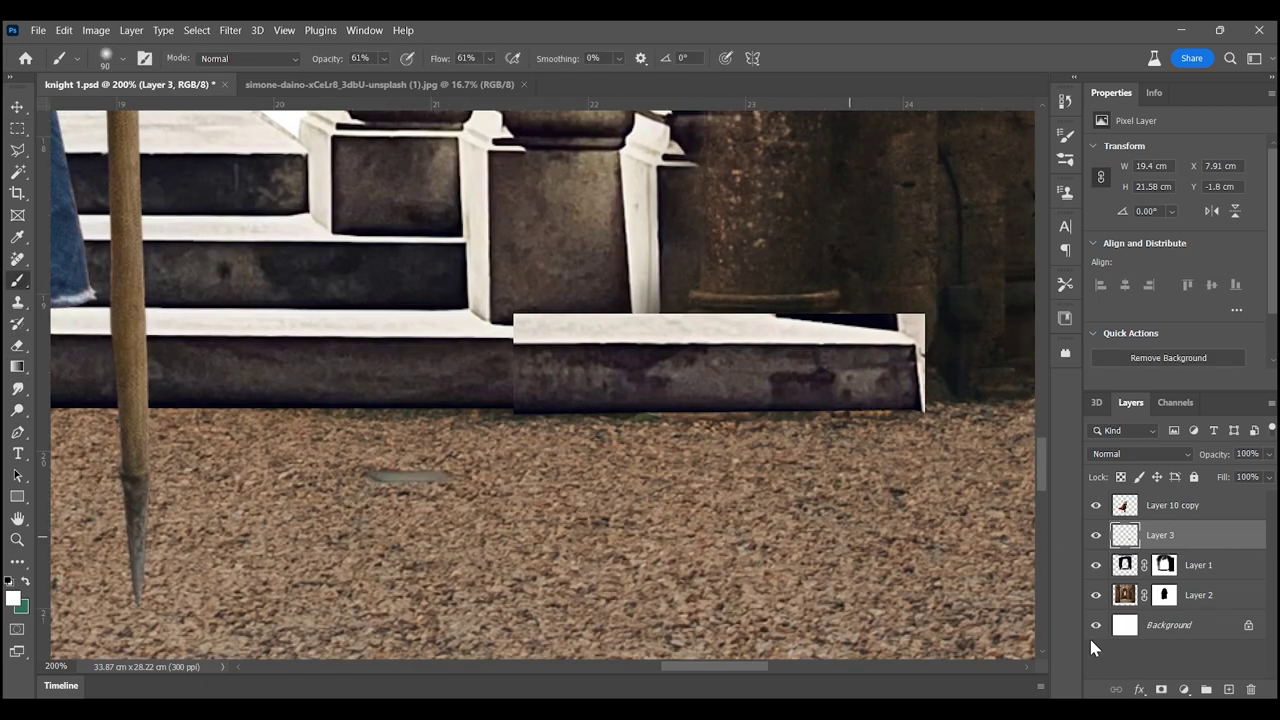
left_click(1161, 689)
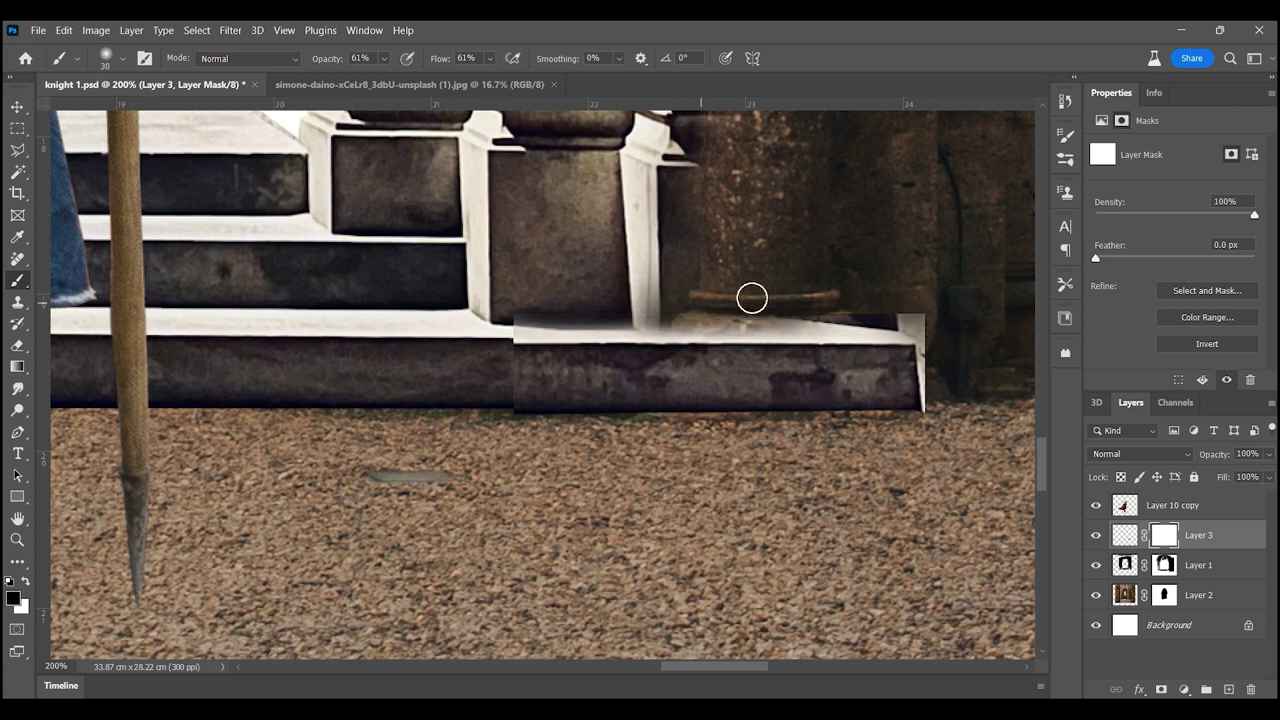
left_click_drag(614, 352, 614, 362)
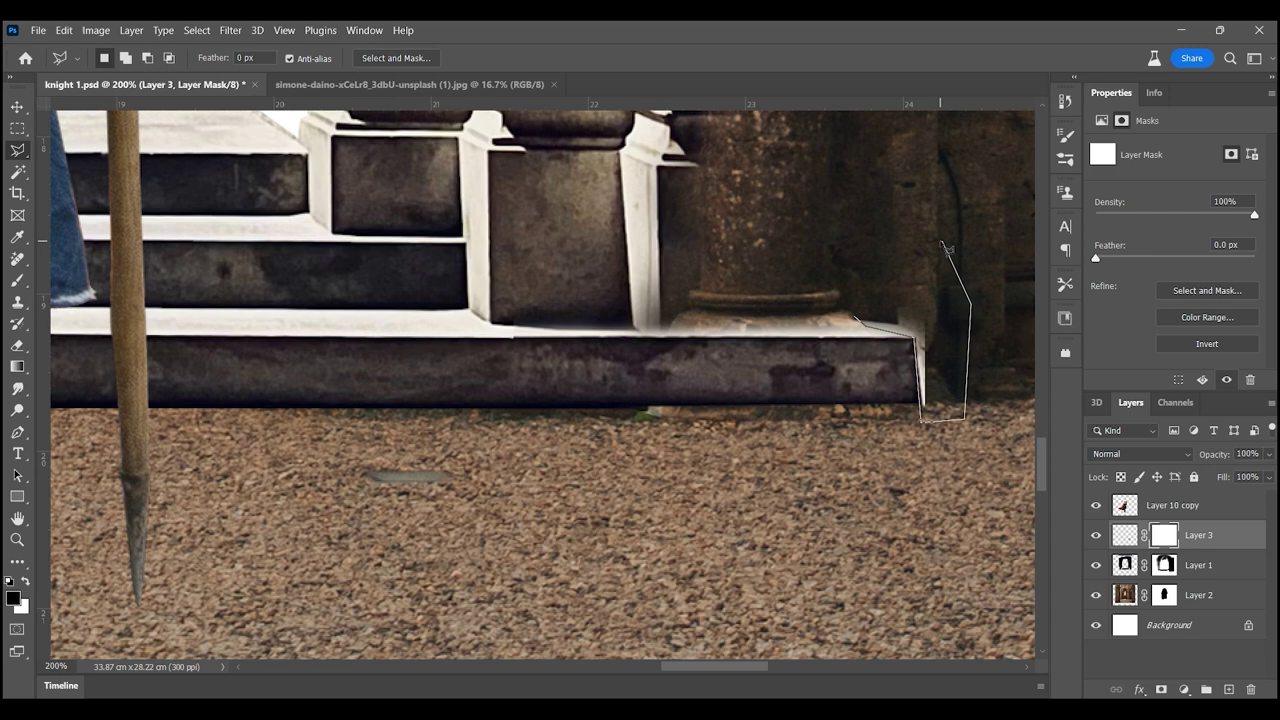
key("z")
left_click_drag(700, 262, 490, 262)
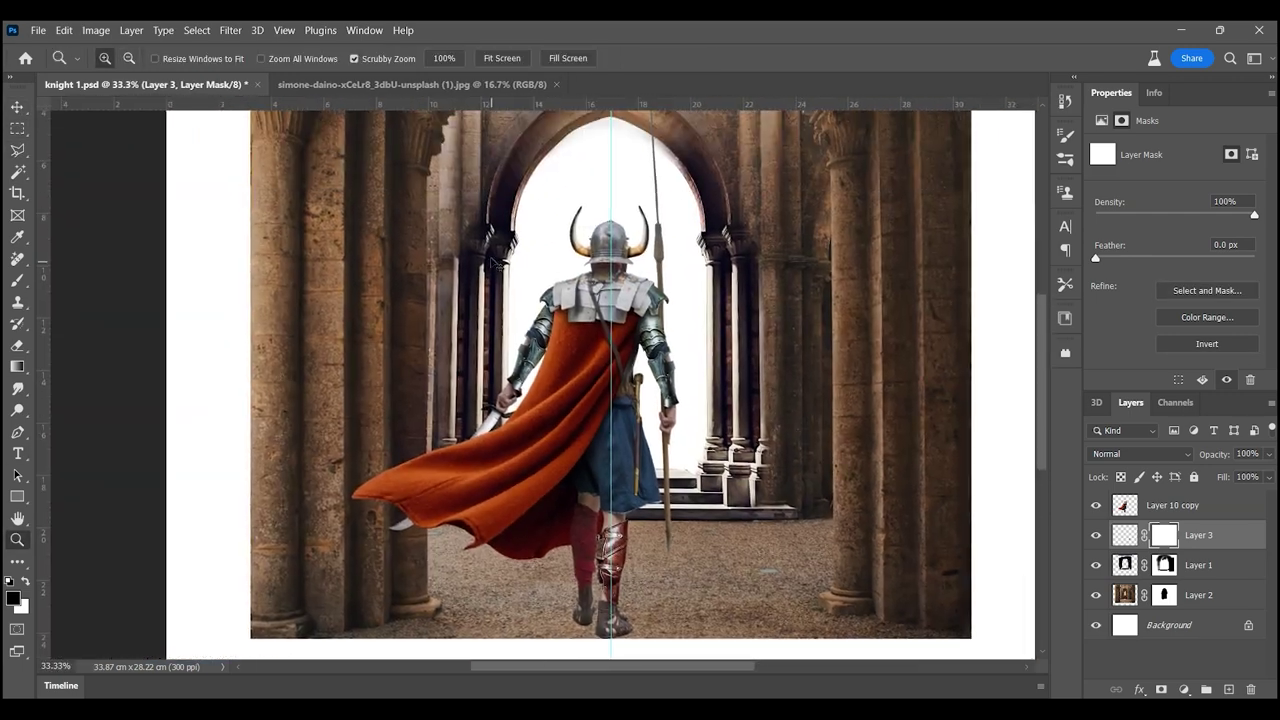
- Brighten Layer 1 with Levels, setting the midtone to 1.37
left_click(1125, 565)
key("ctrl+l")
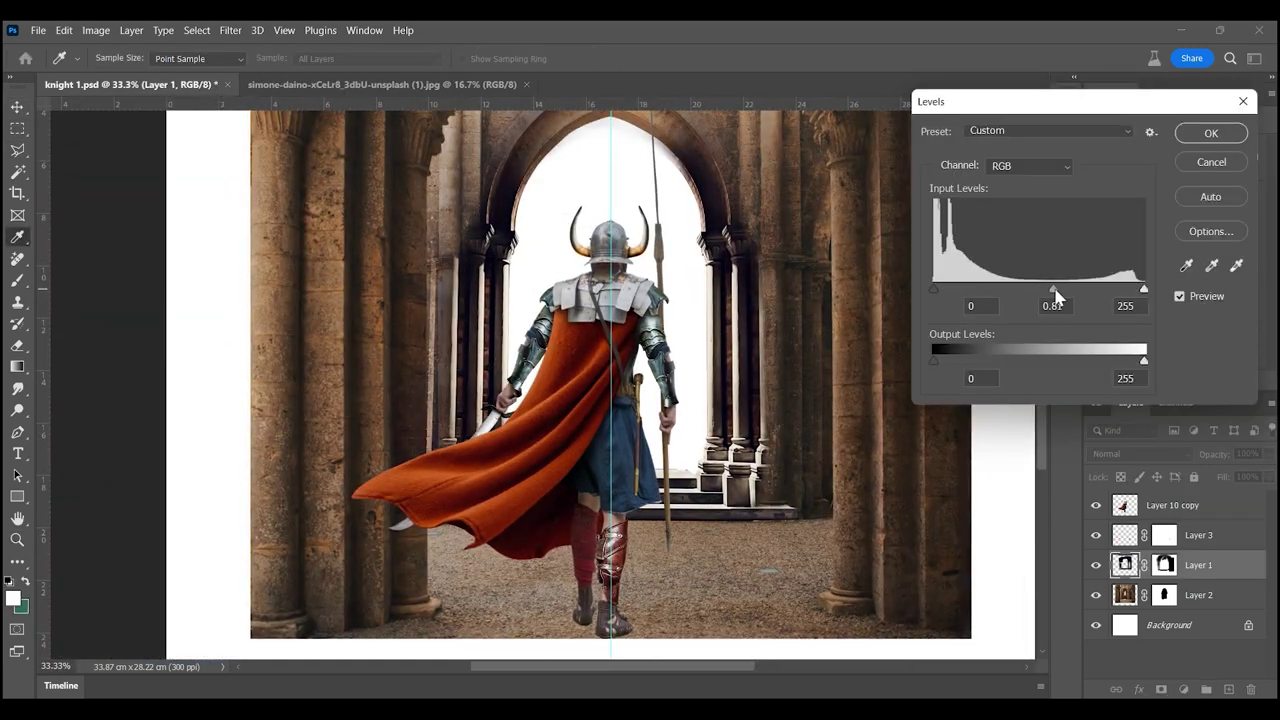
left_click_drag(1038, 290, 1017, 290)
left_click(1211, 133)
- Duplicate Layer 2 and copy its selected lower floor area onto a new layer
key("z")
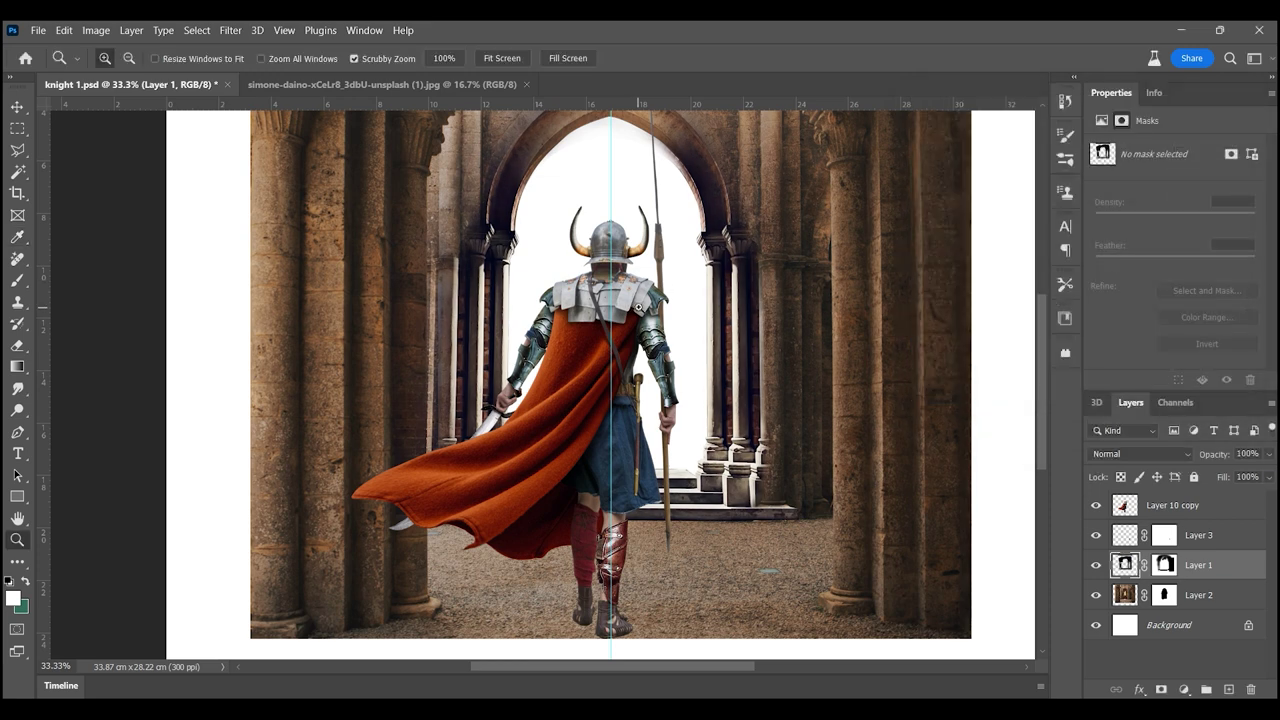
left_click_drag(760, 316, 652, 316)
left_click(684, 343)
left_click(629, 454, "ctrl")
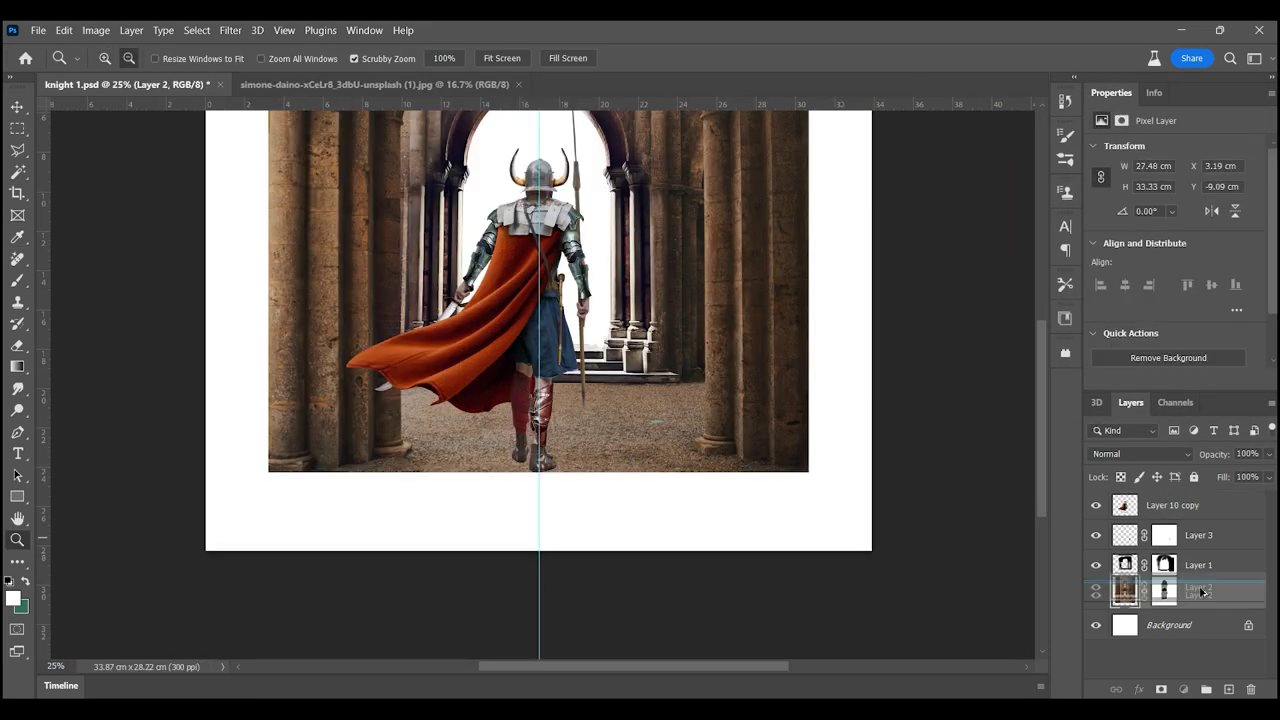
key("ctrl+j")
key("m")
left_click_drag(266, 337, 820, 509)
key("ctrl+0")
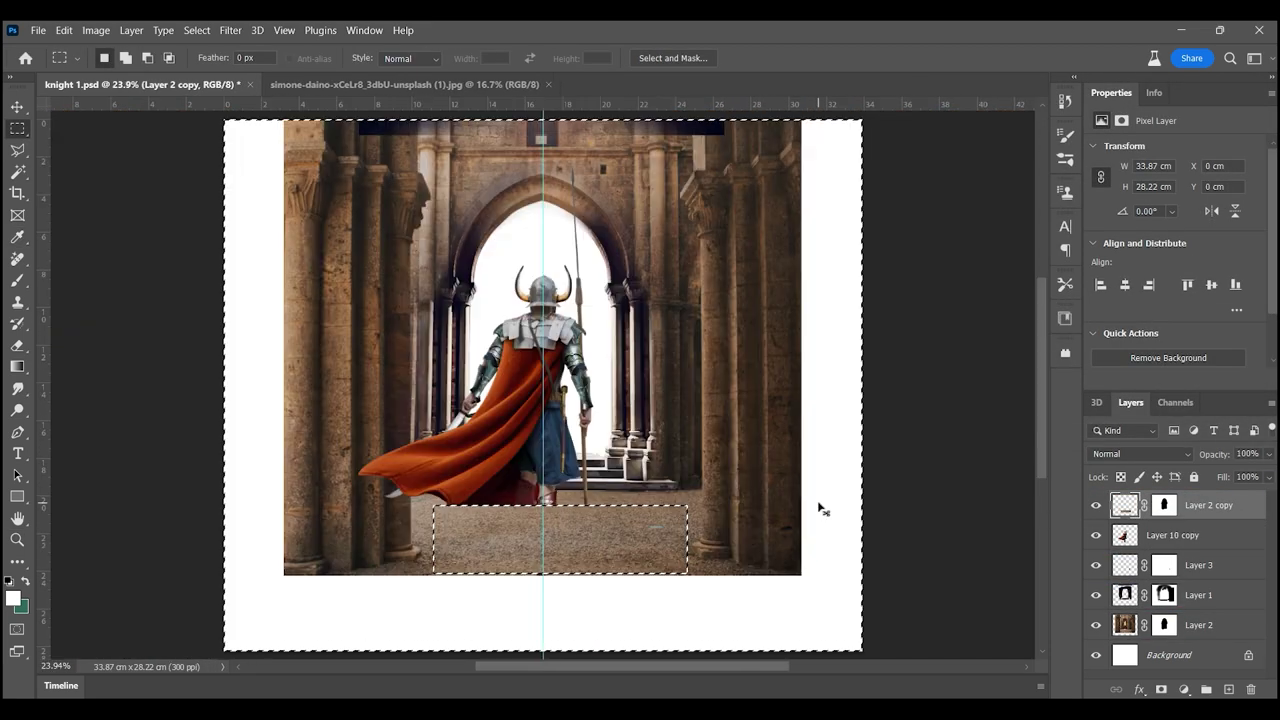
key("ctrl+j")
- Enlarge the floor copy to about 222% and move it over the canvas bottom
scroll(675, 404, "down", 3)
key("ctrl+t")
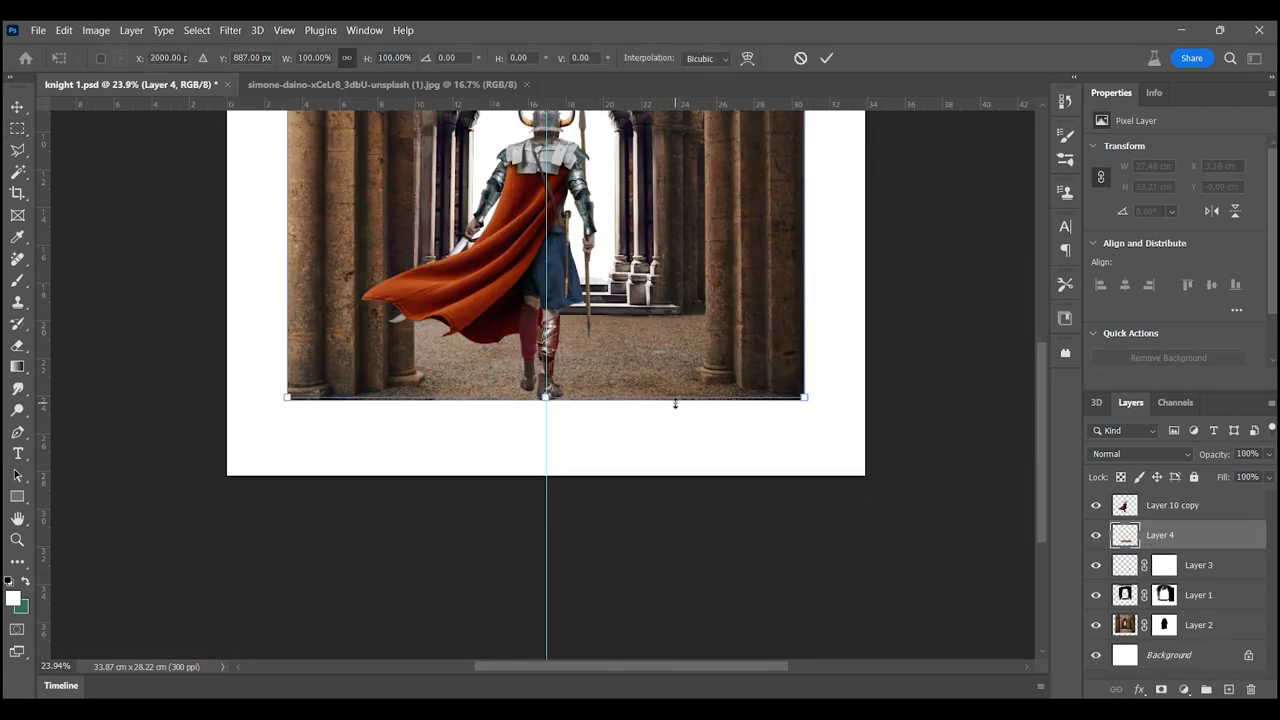
left_click_drag(675, 404, 805, 440)
mouse_move(694, 358)
left_mouse_down()
mouse_move(712, 436)
mouse_move(719, 408)
left_mouse_up()
- Distort the floor's corners into a receding perspective and commit the transform
right_click(719, 408)
left_click(800, 148)
left_click_drag(833, 341, 797, 382)
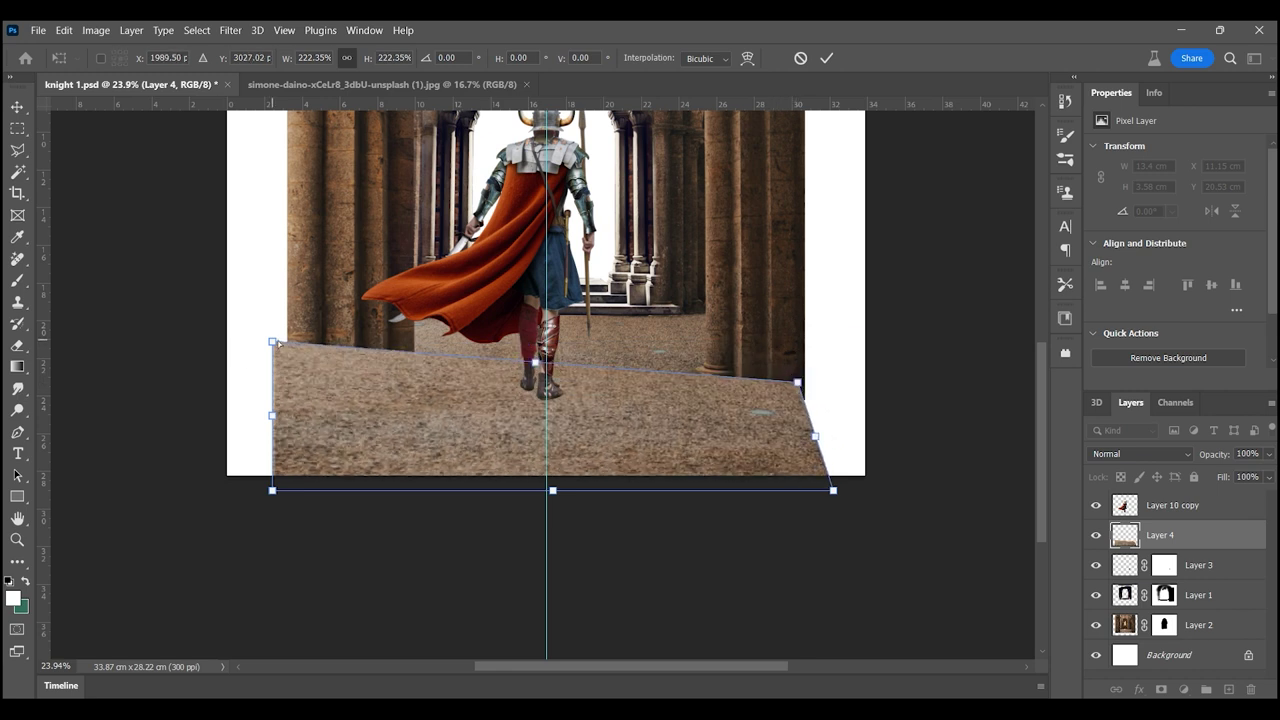
left_click_drag(272, 341, 326, 385)
left_click_drag(272, 490, 194, 476)
left_click_drag(833, 490, 903, 480)
mouse_move(561, 383)
left_mouse_down()
mouse_move(566, 363)
mouse_move(662, 422)
left_mouse_up()
scroll(662, 422, "down", 1)
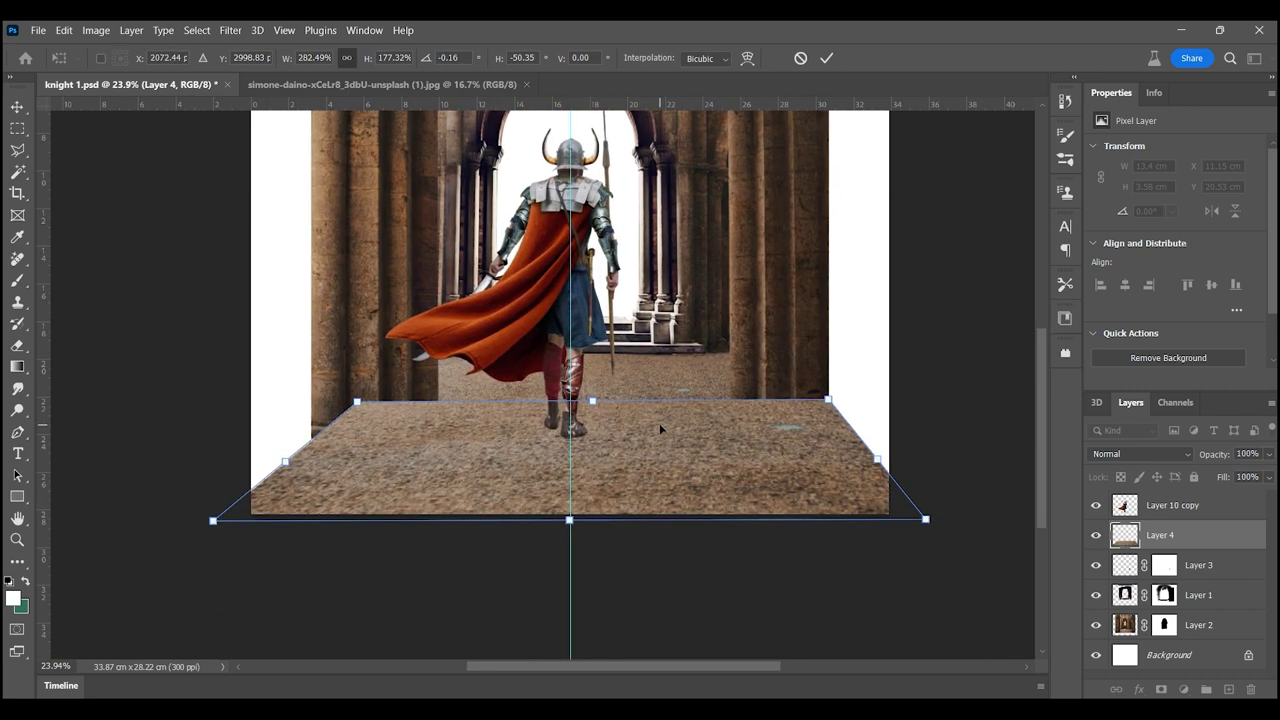
key("Return")
- Add a layer mask to the floor and soften the wall-to-floor edge
key("m")
key("b")
scroll(526, 333, "up", 3)
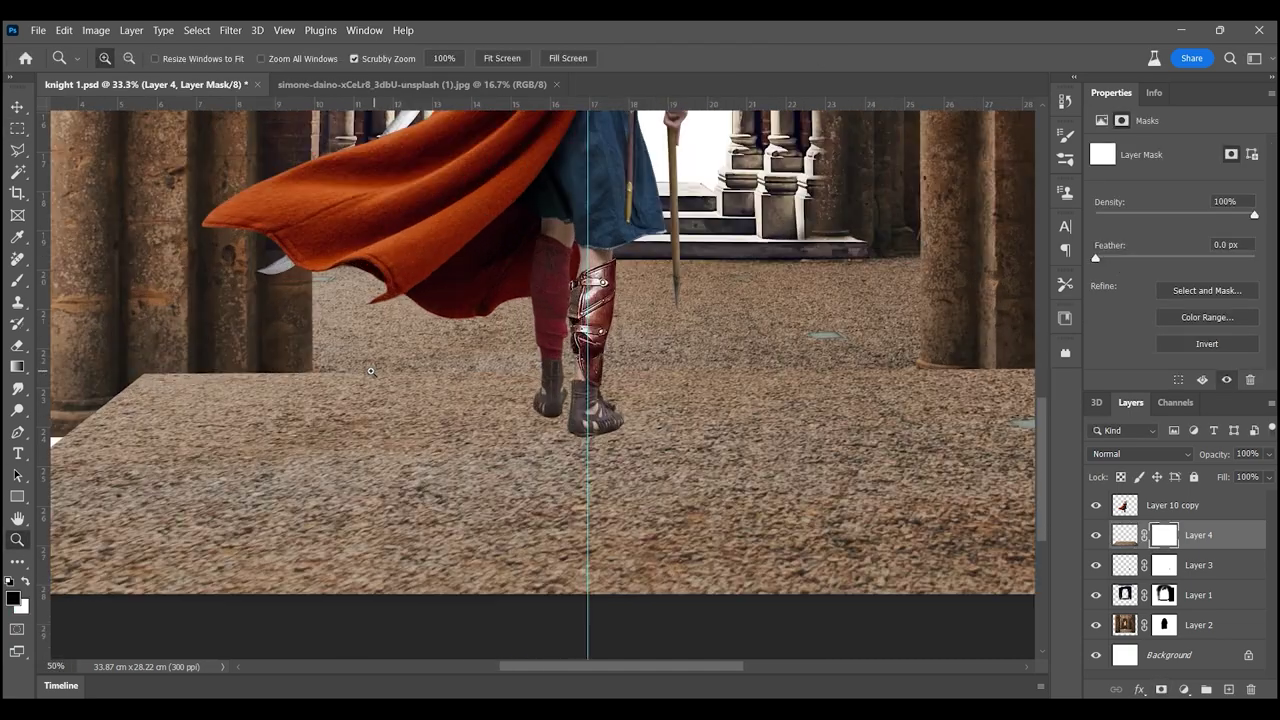
scroll(526, 333, "up", 2)
mouse_move(505, 328)
left_mouse_down()
mouse_move(429, 351)
mouse_move(171, 346)
mouse_move(451, 331)
left_mouse_up()
- Brush the mask to blend the column bases into the gravel floor
scroll(753, 274, "right", 5)
scroll(753, 274, "right", 4)
scroll(674, 286, "right", 3)
left_click_drag(800, 257, 565, 289)
mouse_move(361, 300)
left_mouse_down()
mouse_move(806, 320)
mouse_move(794, 343)
mouse_move(498, 346)
mouse_move(910, 326)
left_mouse_up()
scroll(794, 343, "left", 15)
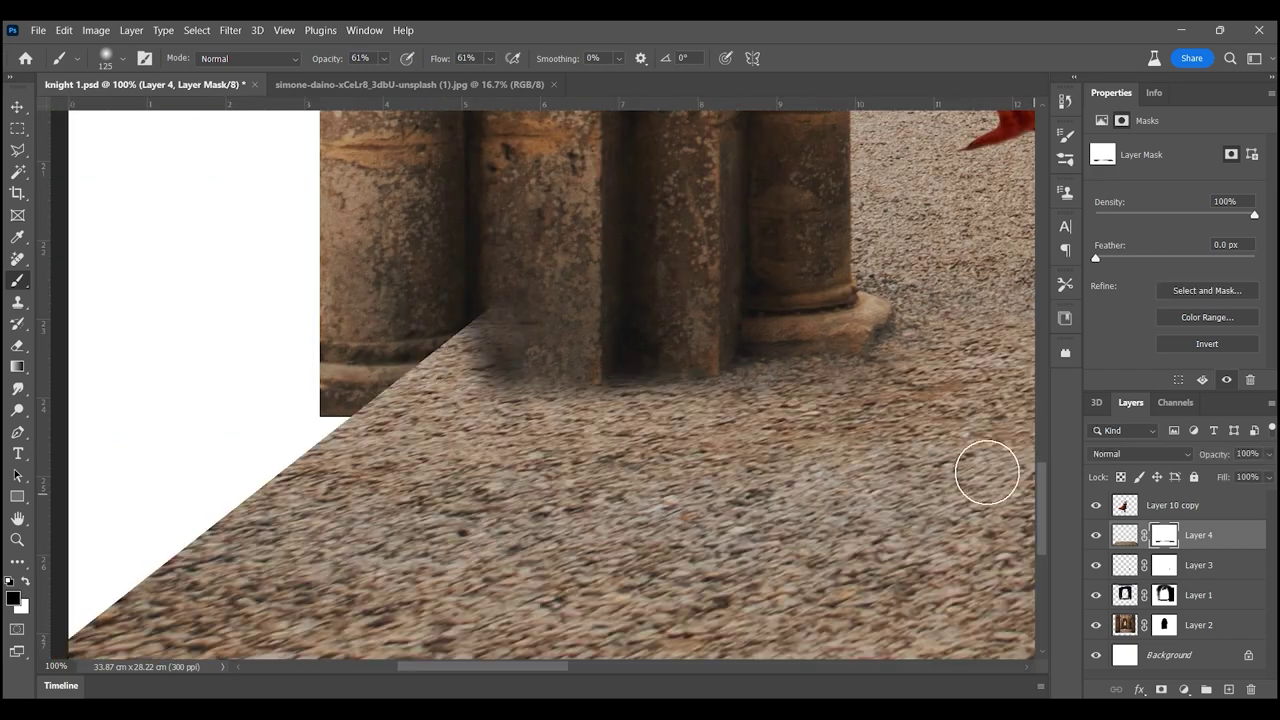
left_click_drag(690, 362, 478, 379)
key("z")
left_click_drag(631, 441, 536, 410)
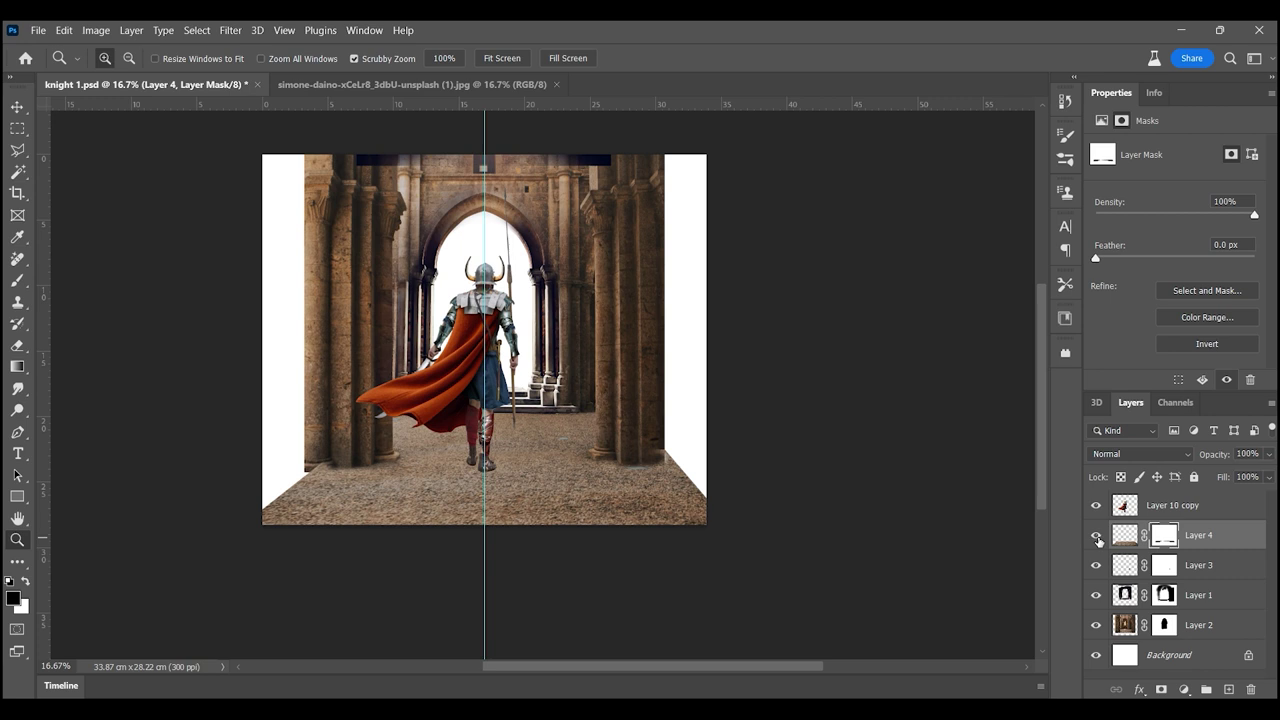
- Squash Layer 2's selected lower floor strip to 74% height
left_click(480, 440, "ctrl")
left_click_drag(262, 417, 706, 524)
key("ctrl+t")
left_click_drag(484, 524, 484, 496)
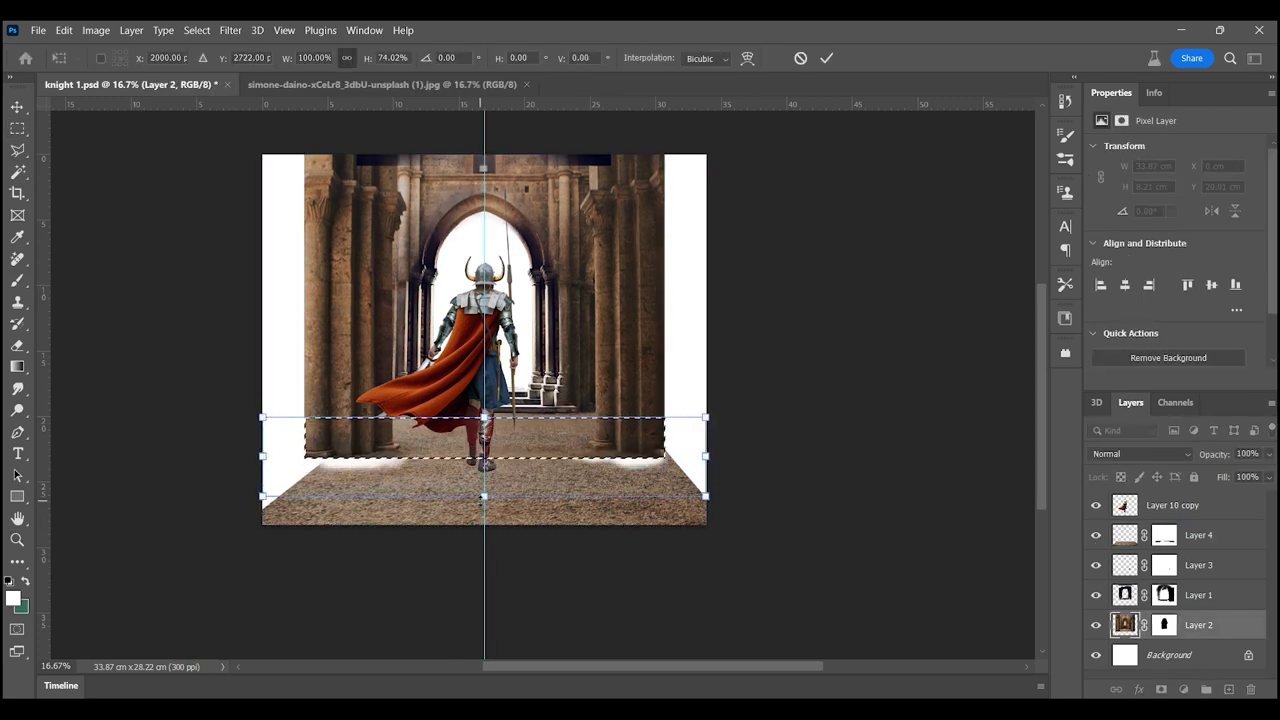
key("Return")
- Warp the Layer 4 floor, pulling both bottom corners outward and down
left_click(440, 480, "ctrl")
key("ctrl+t")
right_click(620, 125)
left_click(645, 255)
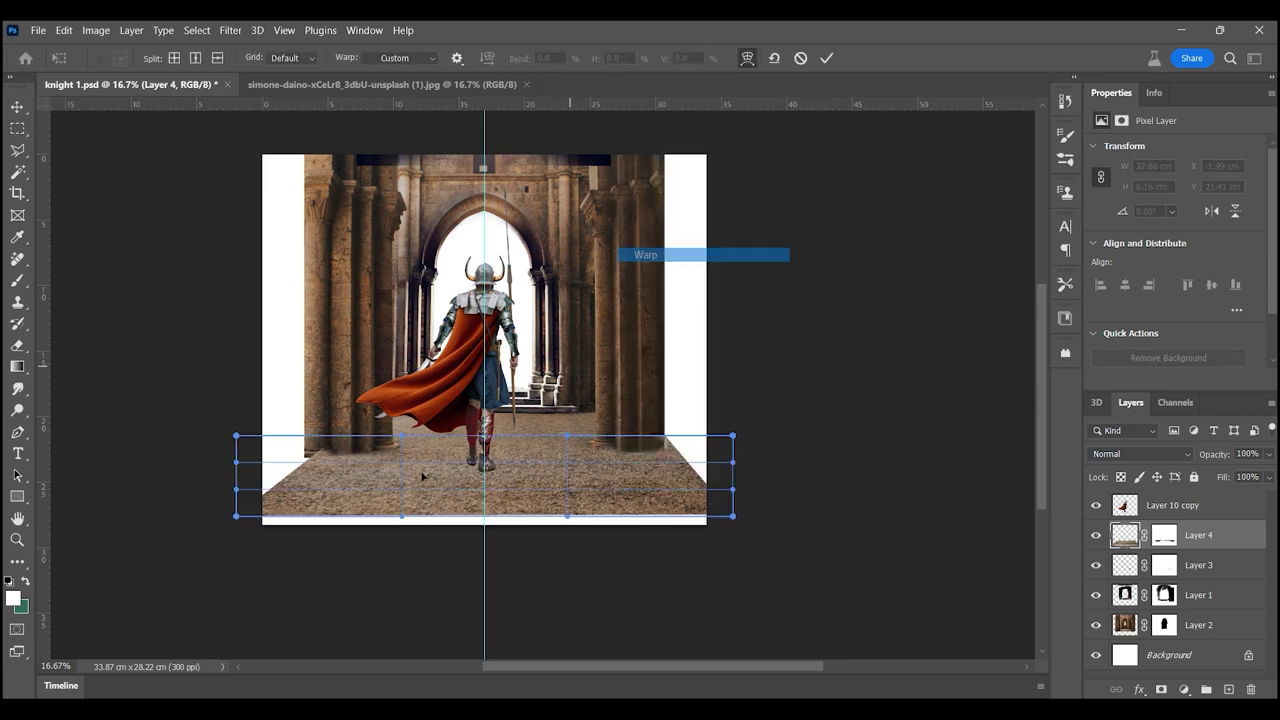
left_click_drag(236, 516, 208, 524)
left_click_drag(733, 516, 781, 528)
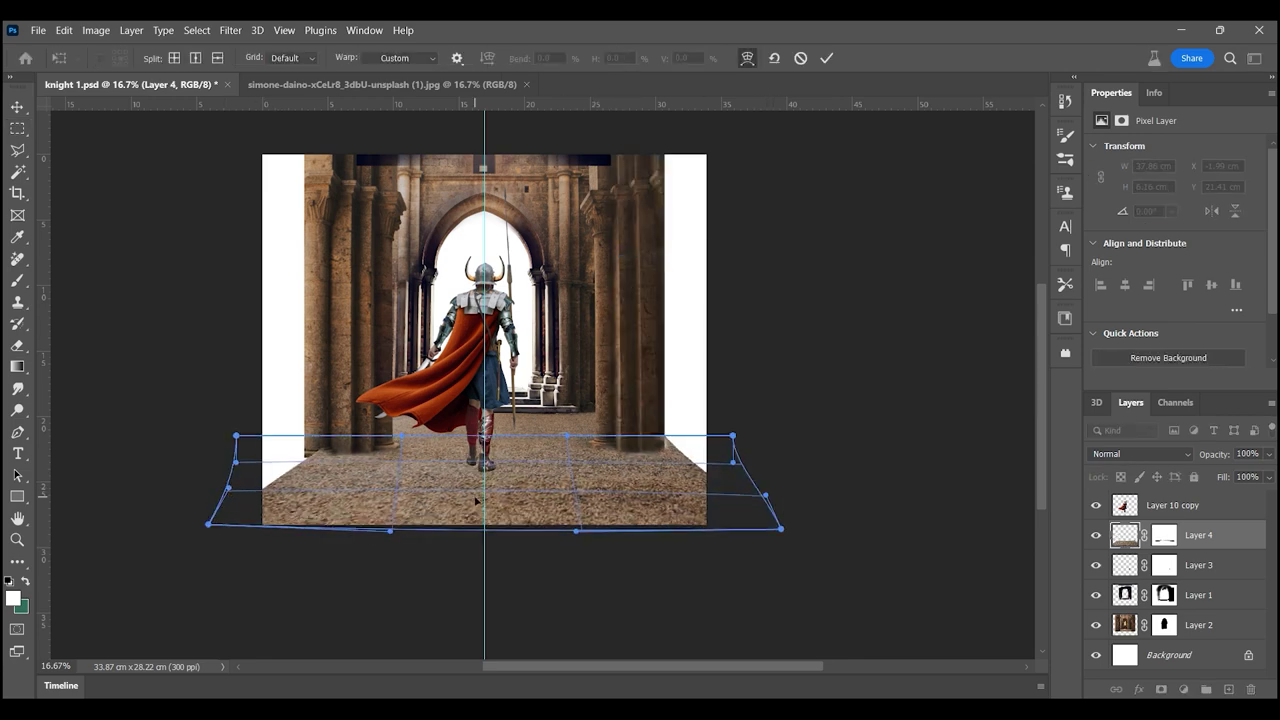
key("Return")
key("z")
left_click_drag(370, 500, 430, 500)
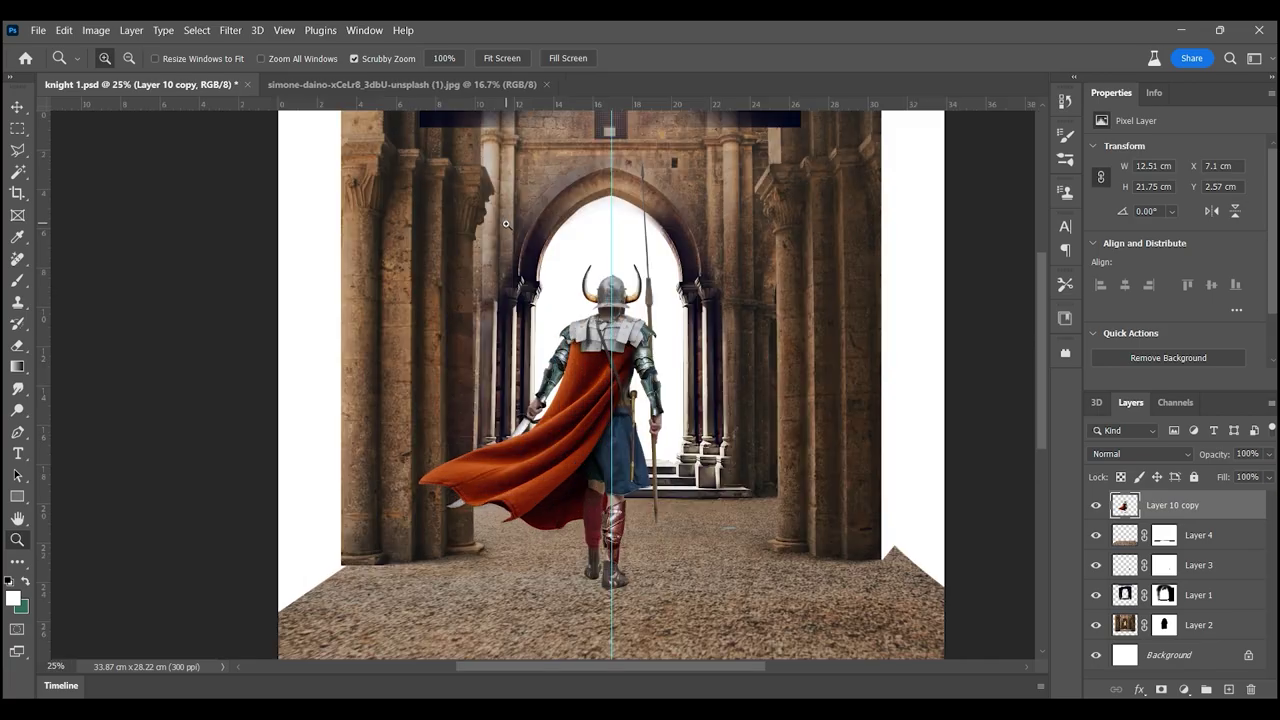
- Open the temple photo, outline its carved pillar with the Pen, and return to knight 1.psd
left_click(38, 30)
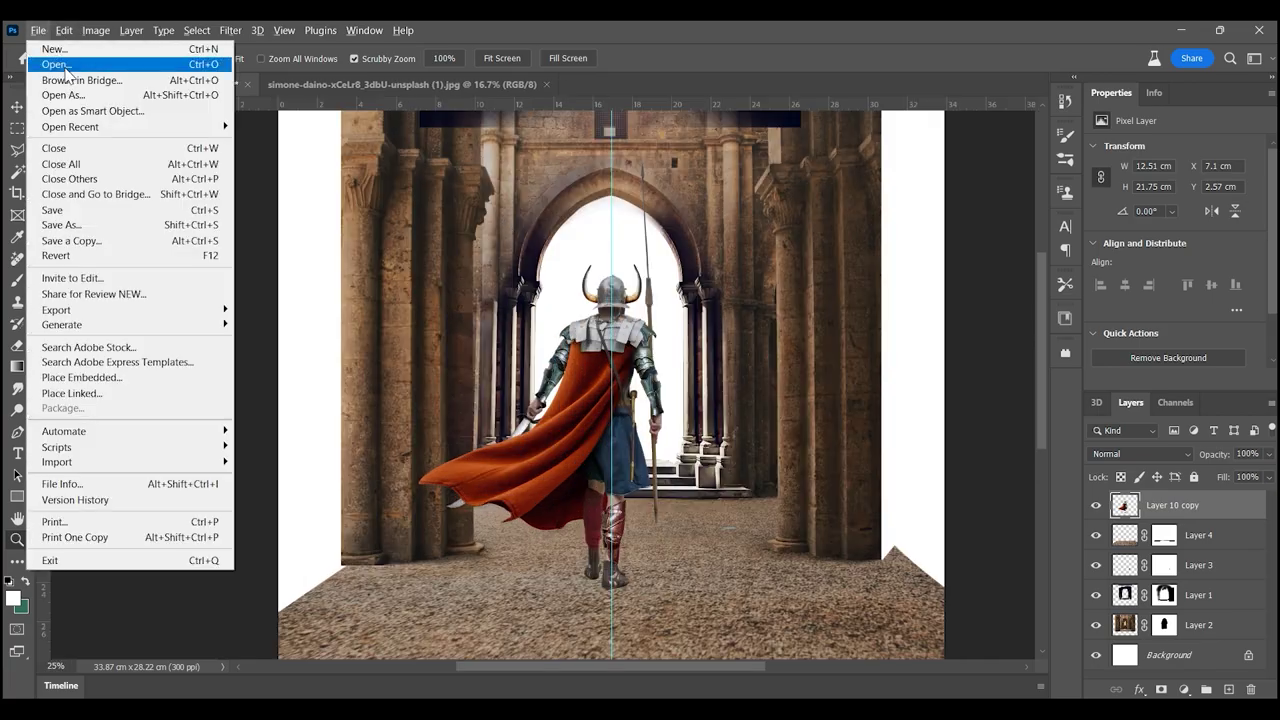
left_click(406, 580)
left_click_drag(406, 580, 619, 366)
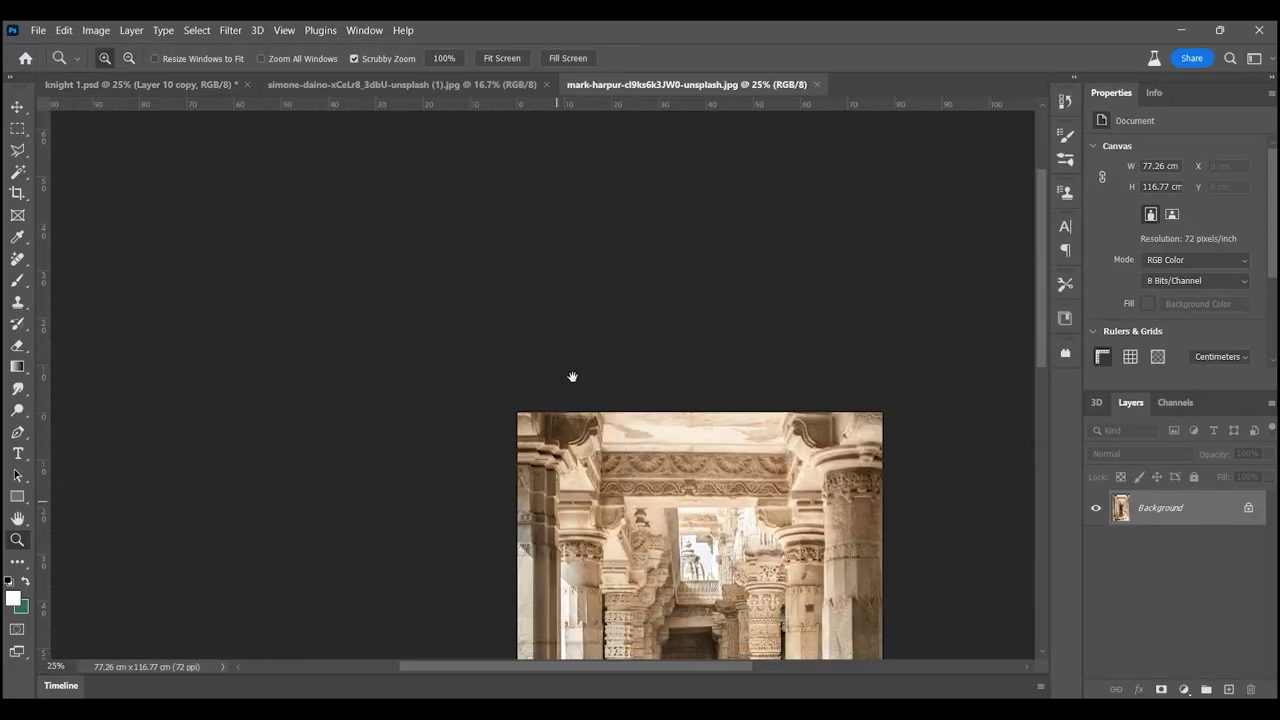
left_click_drag(966, 357, 718, 425)
left_click(717, 421)
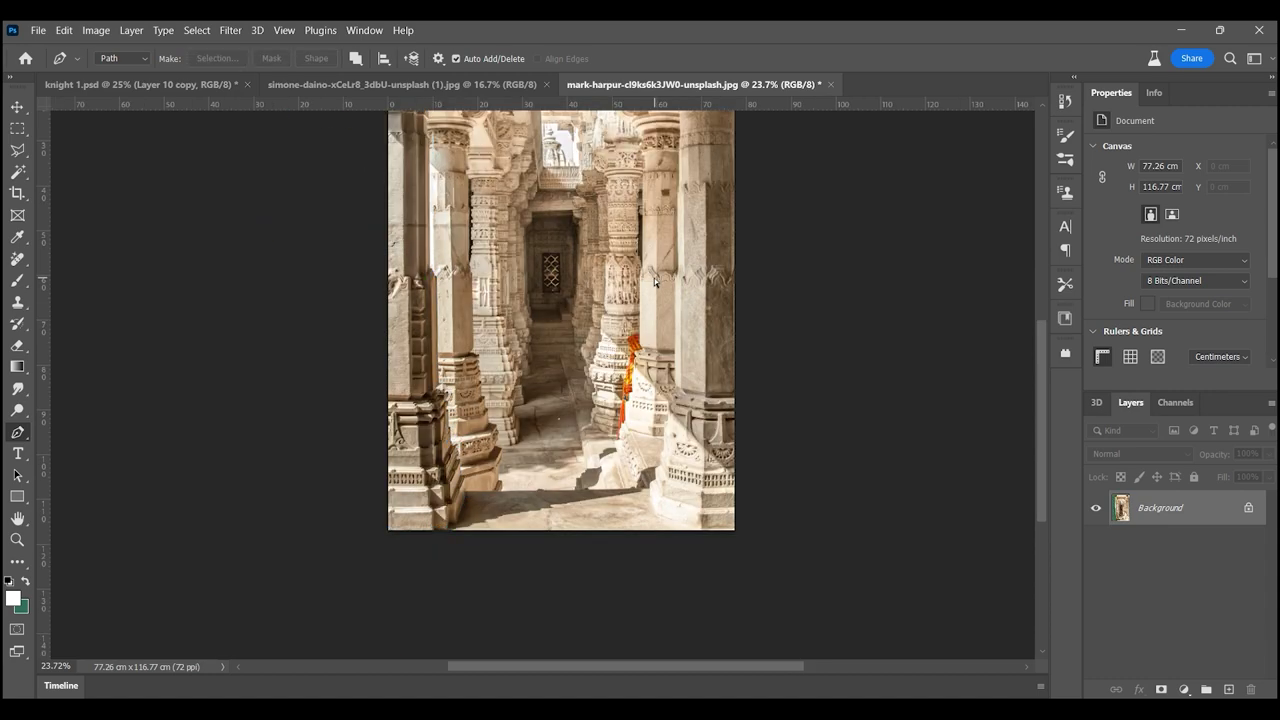
left_click(199, 86)
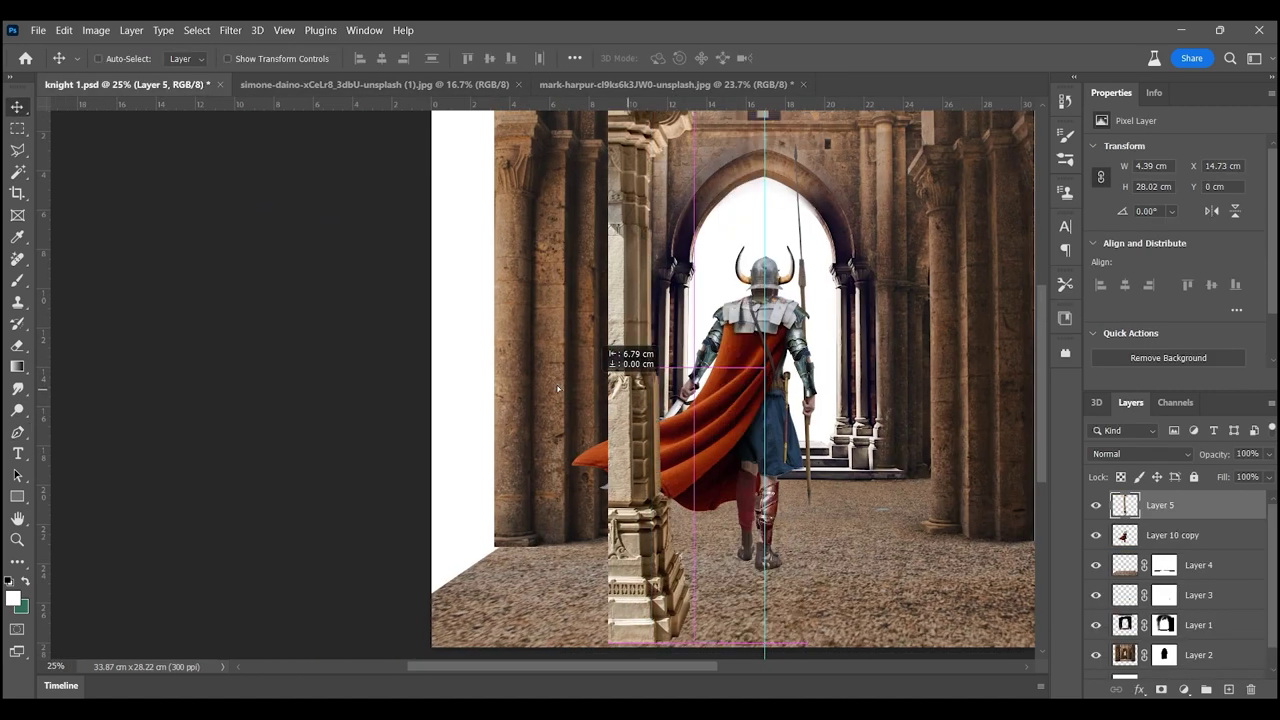
- Move the Layer 5 pillar flush against the left edge and resize it
key("z")
key("ctrl+minus")
left_click_drag(477, 445, 477, 452)
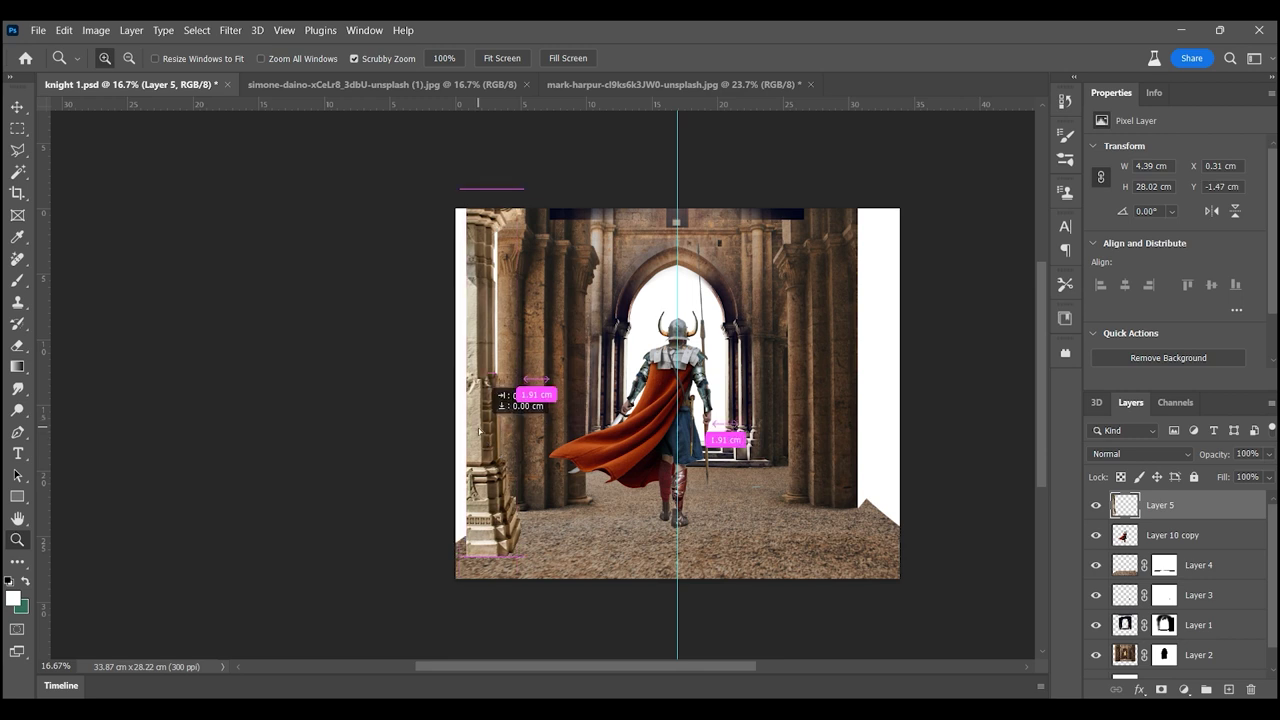
key("ctrl+t")
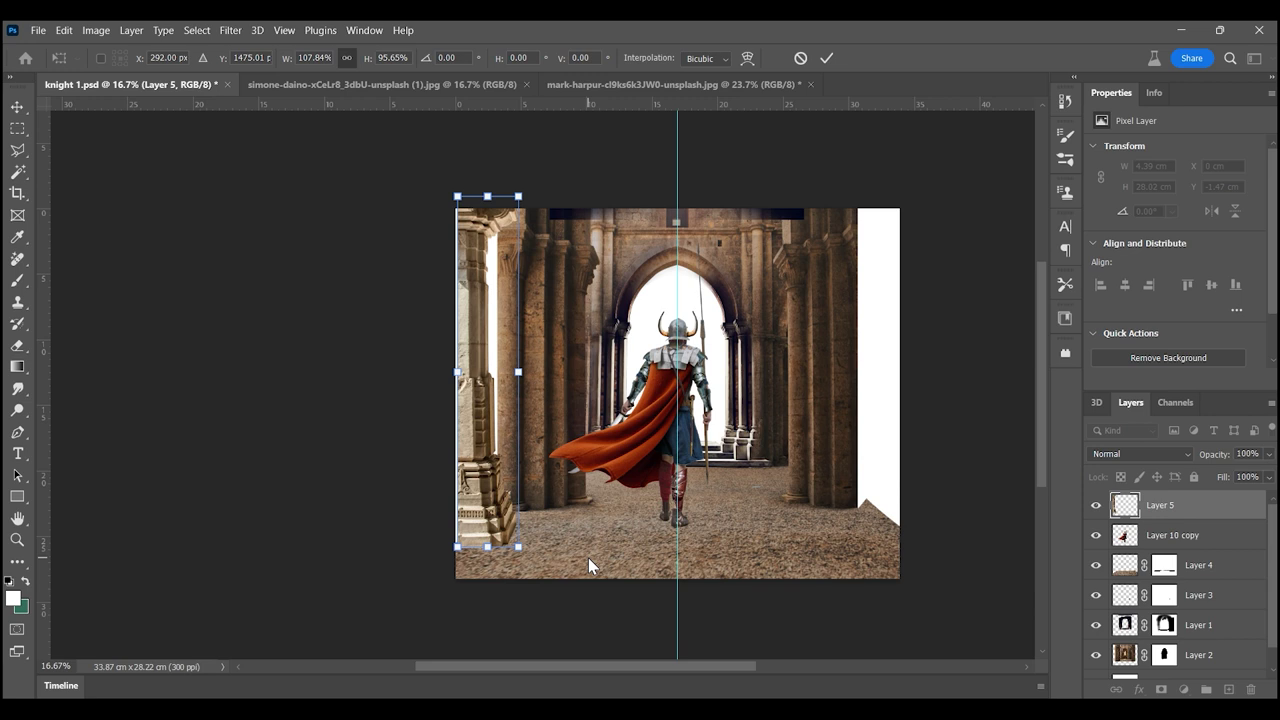
key("Return")
- Paint on Layer 1's mask around the arch and steps behind the knight
key("z")
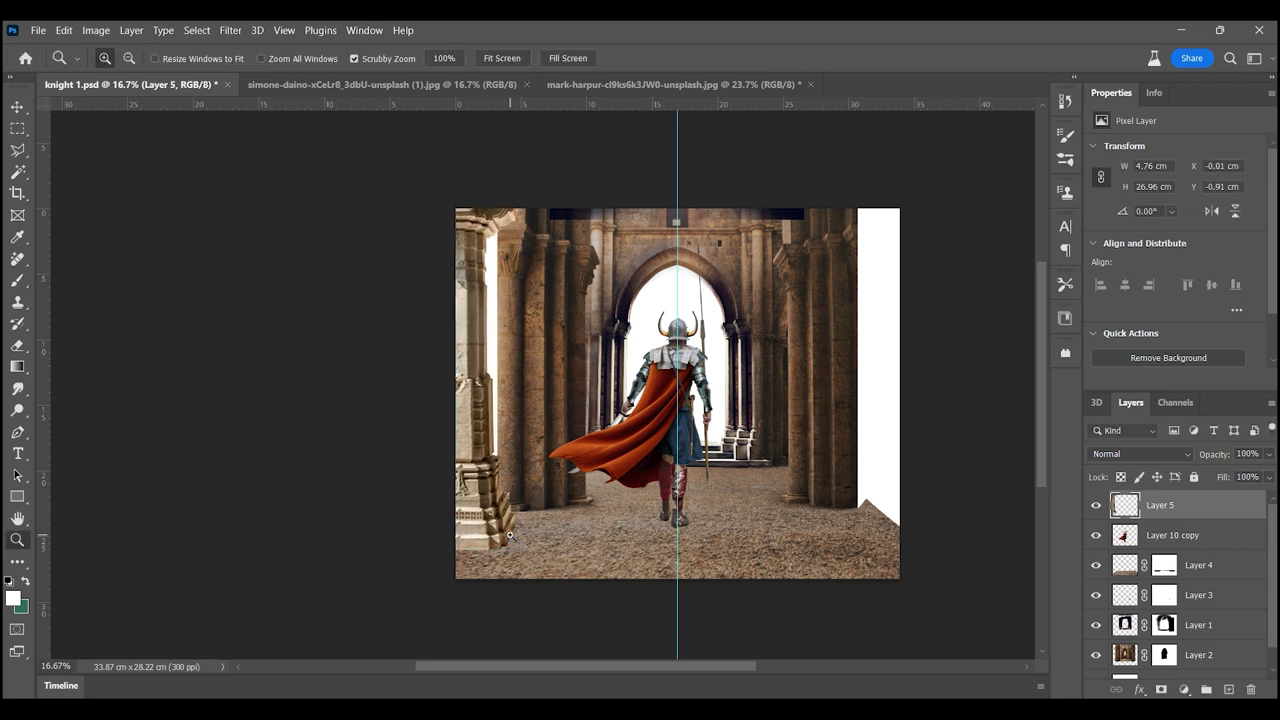
key("m")
key("z")
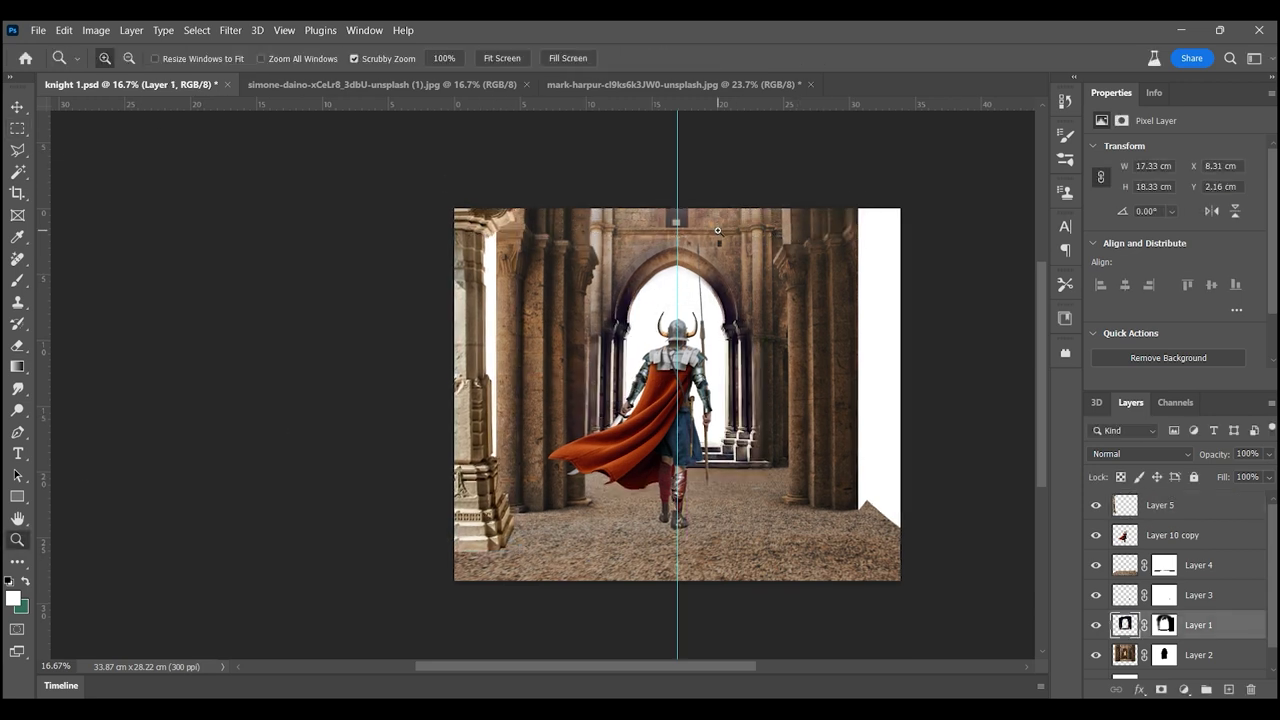
left_click_drag(685, 240, 745, 240)
key("b")
key("ctrl+backslash")
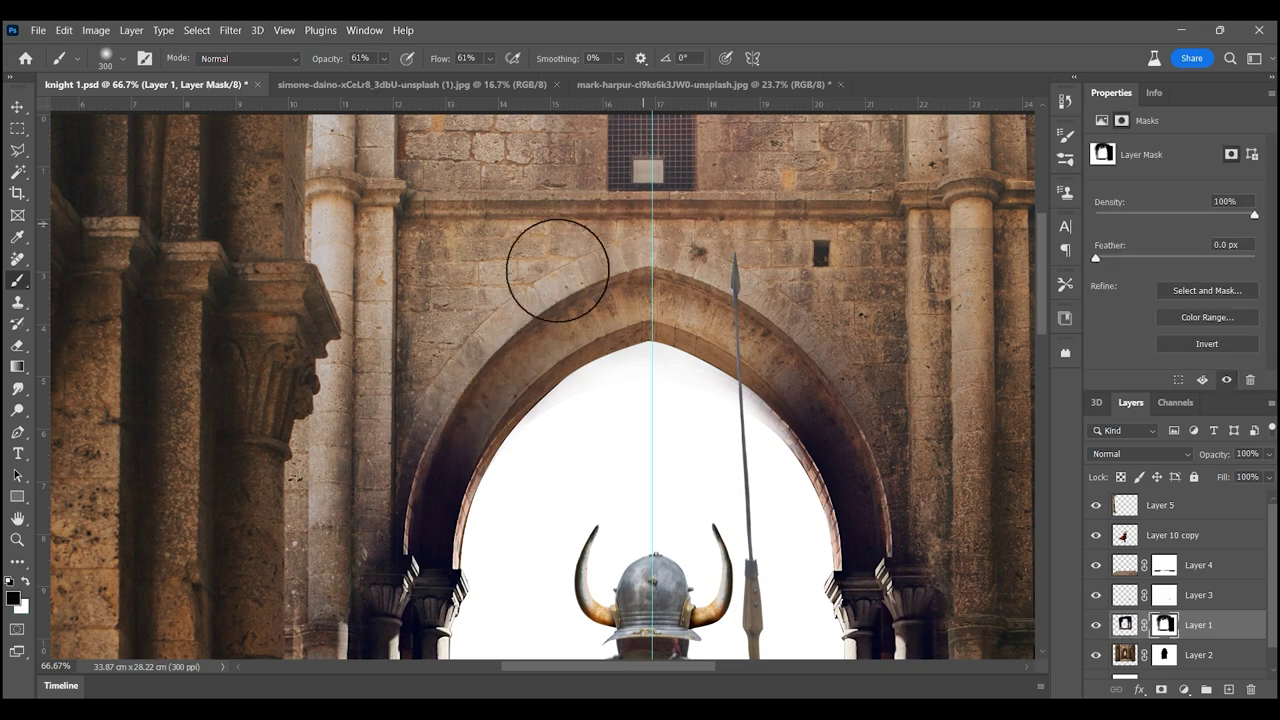
left_click_drag(943, 457, 785, 232)
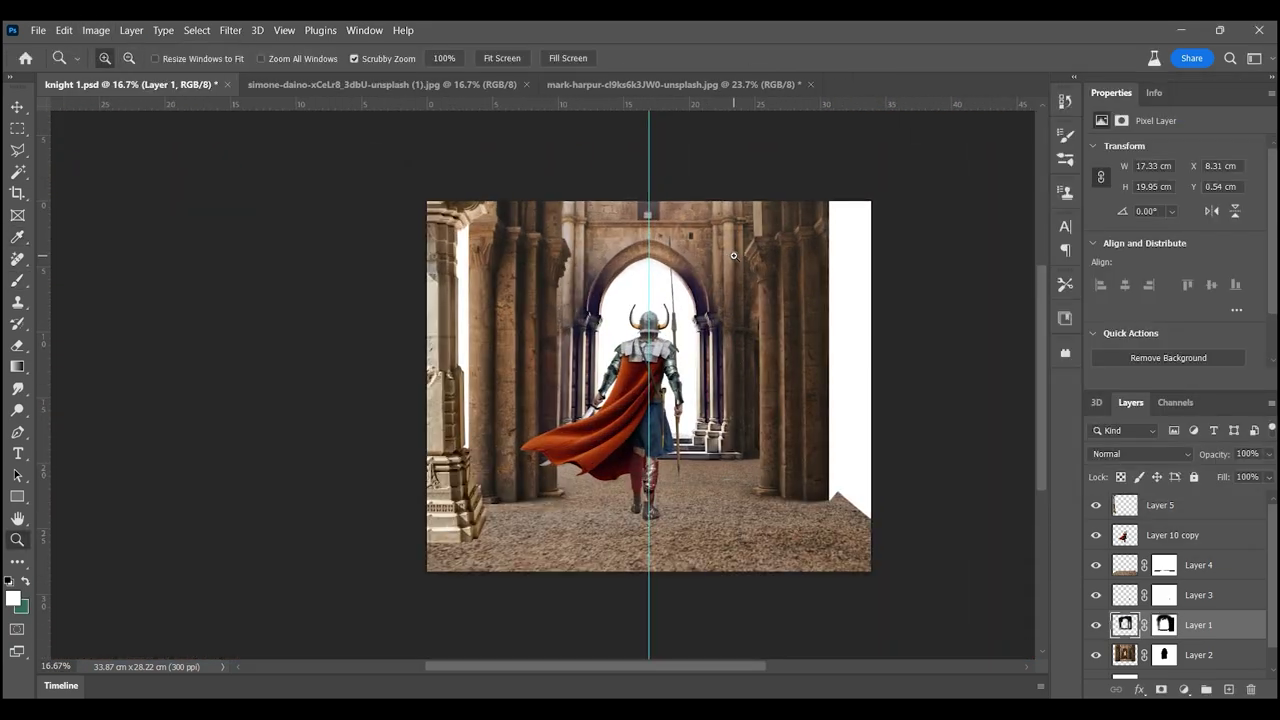
left_click(733, 256)
key("ctrl+u")
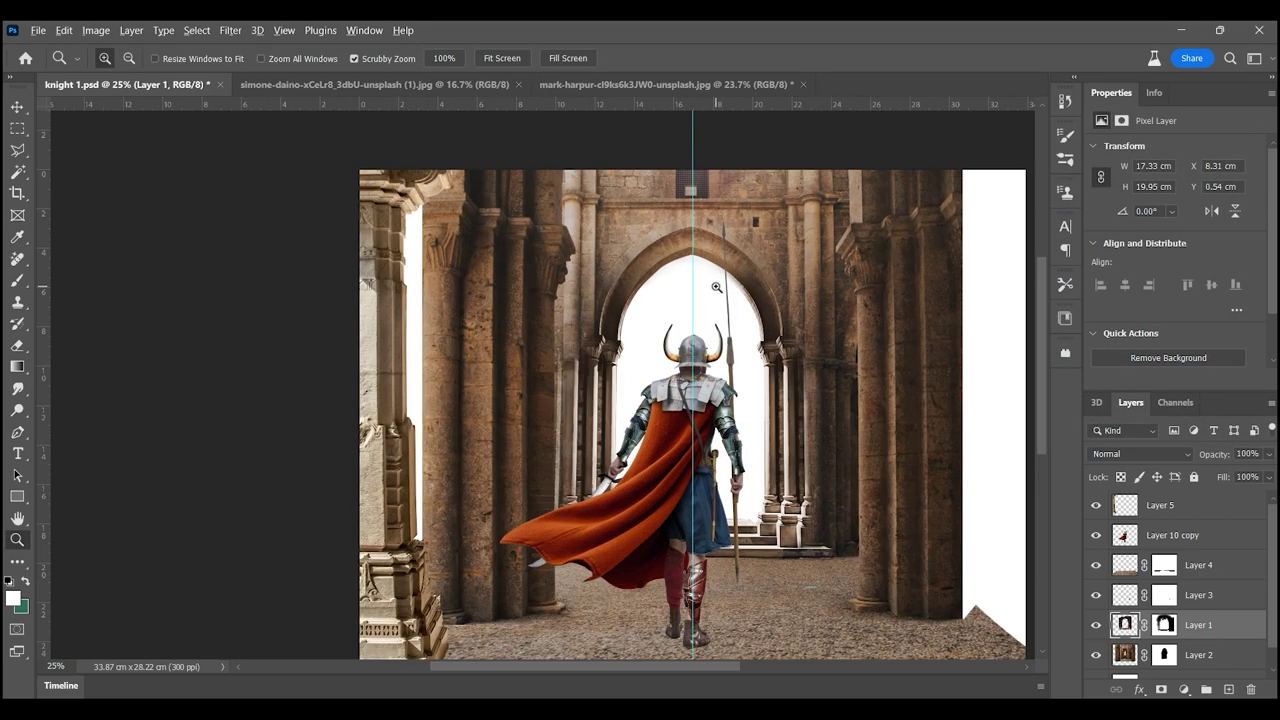
- Apply Shadows/Highlights, then colorize the pillar brown with Hue +33 and Lightness -29
key("ctrl+u")
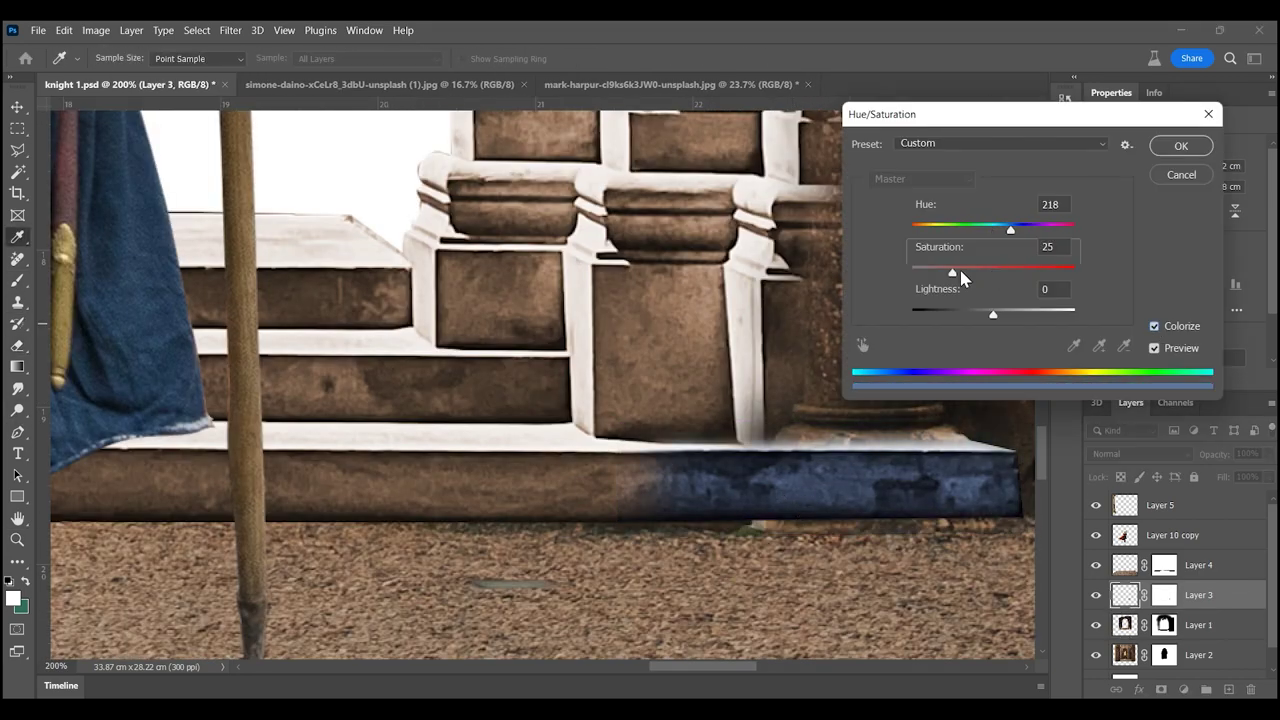
mouse_move(974, 272)
left_mouse_down()
mouse_move(924, 272)
mouse_move(925, 288)
left_mouse_up()
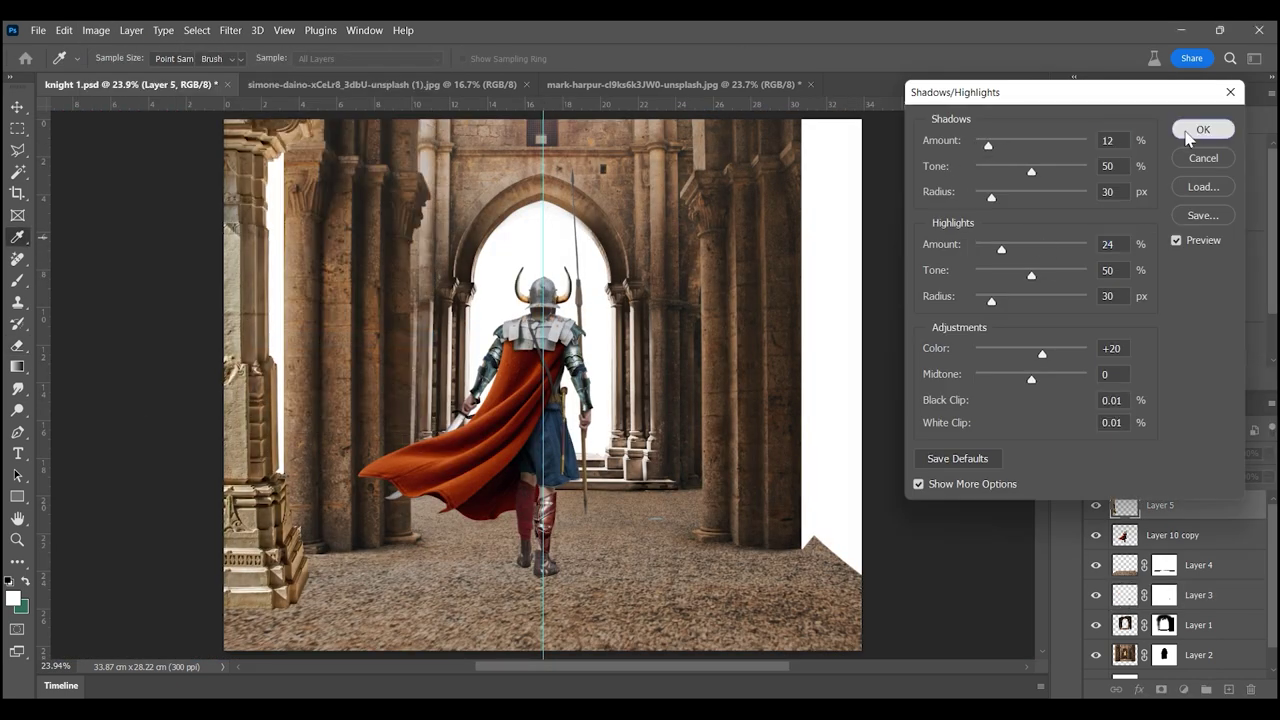
left_click(1187, 137)
left_click_drag(993, 314, 972, 318)
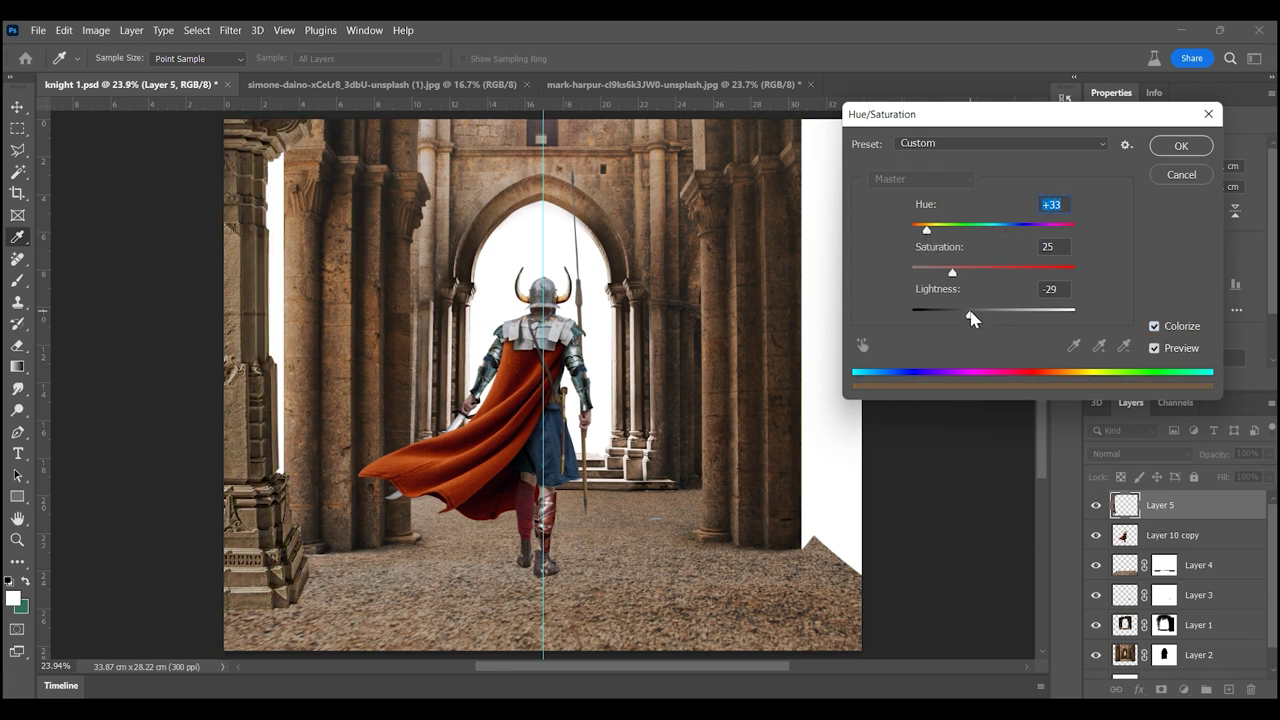
left_click(1181, 145)
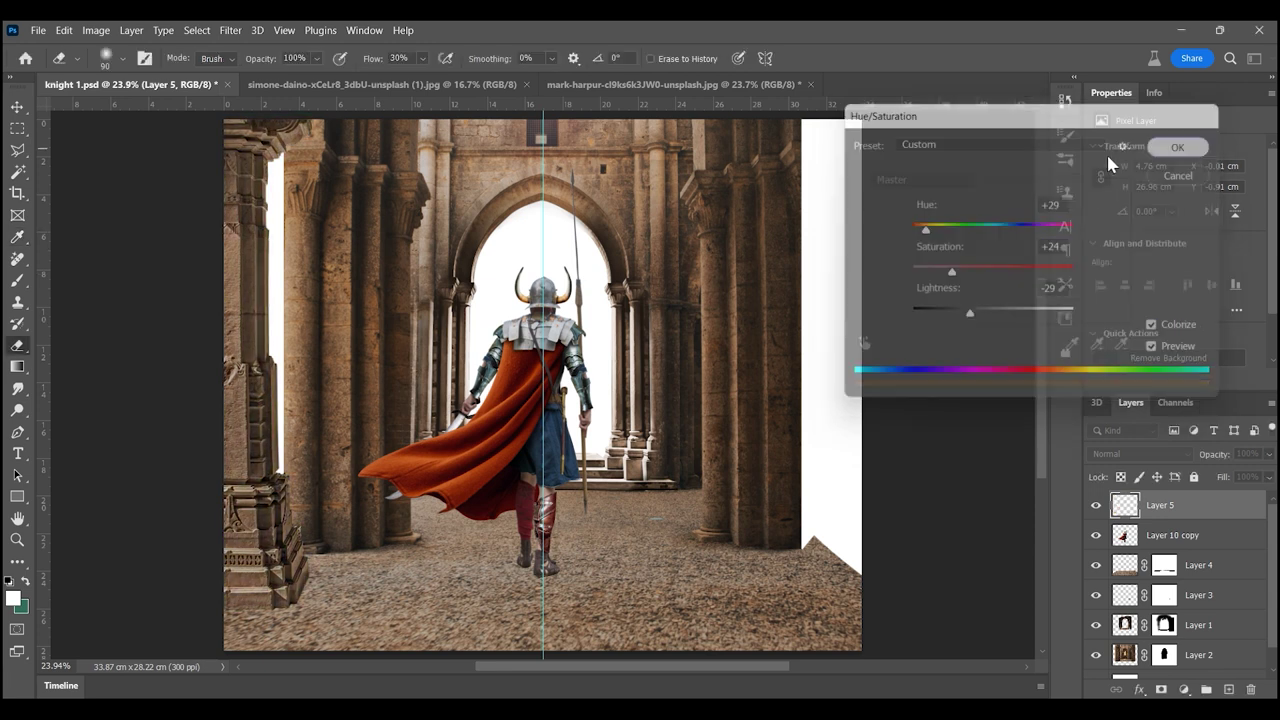
- Darken the pillar's midtones with a Levels adjustment
key("e")
key("ctrl+l")
left_click_drag(1034, 286, 1049, 294)
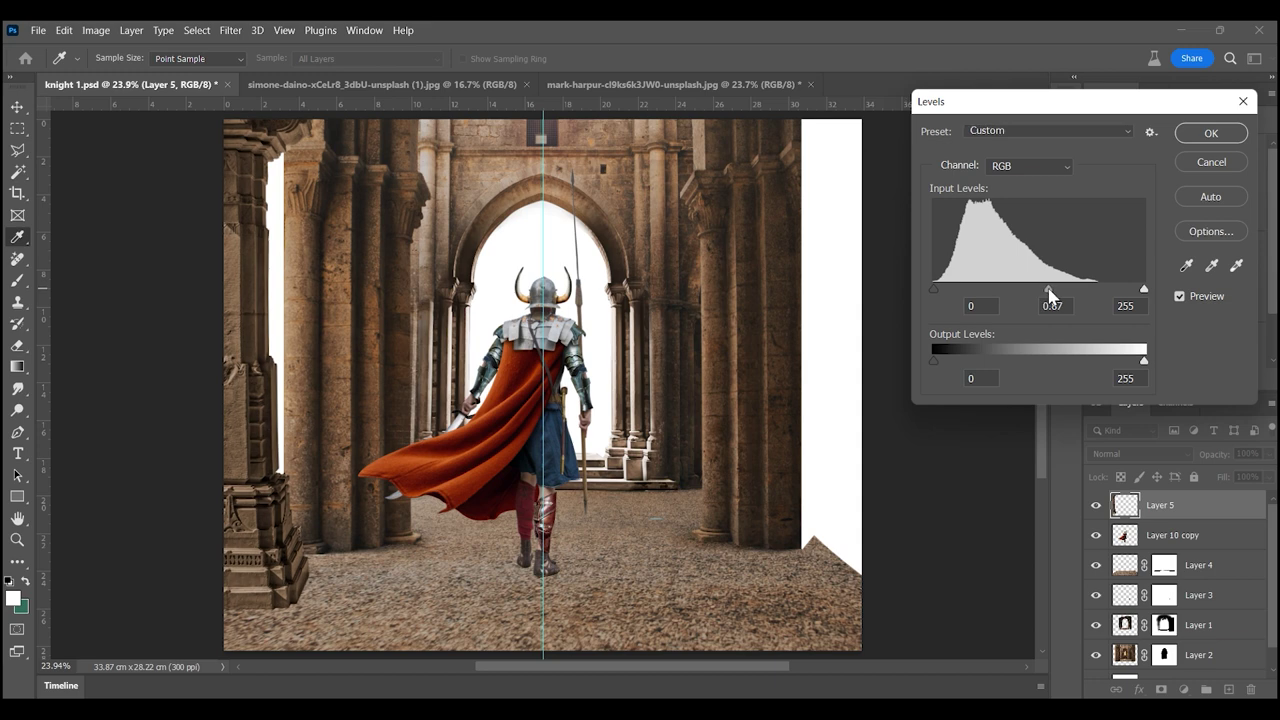
left_click(1209, 131)
key("z")
left_click(262, 596)
key("ctrl+t")
- Warp the pillar base's corner down toward the floor
right_click(465, 142)
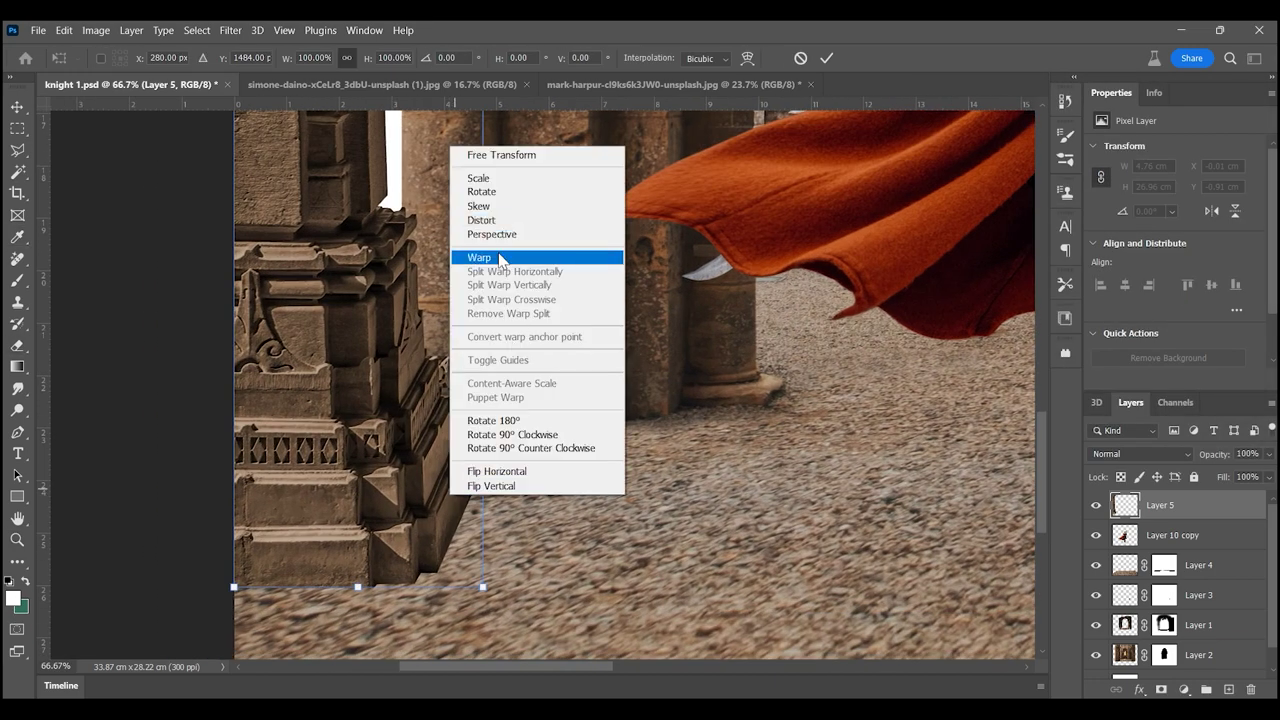
left_click(486, 254)
left_click_drag(480, 590, 472, 601)
key("Return")
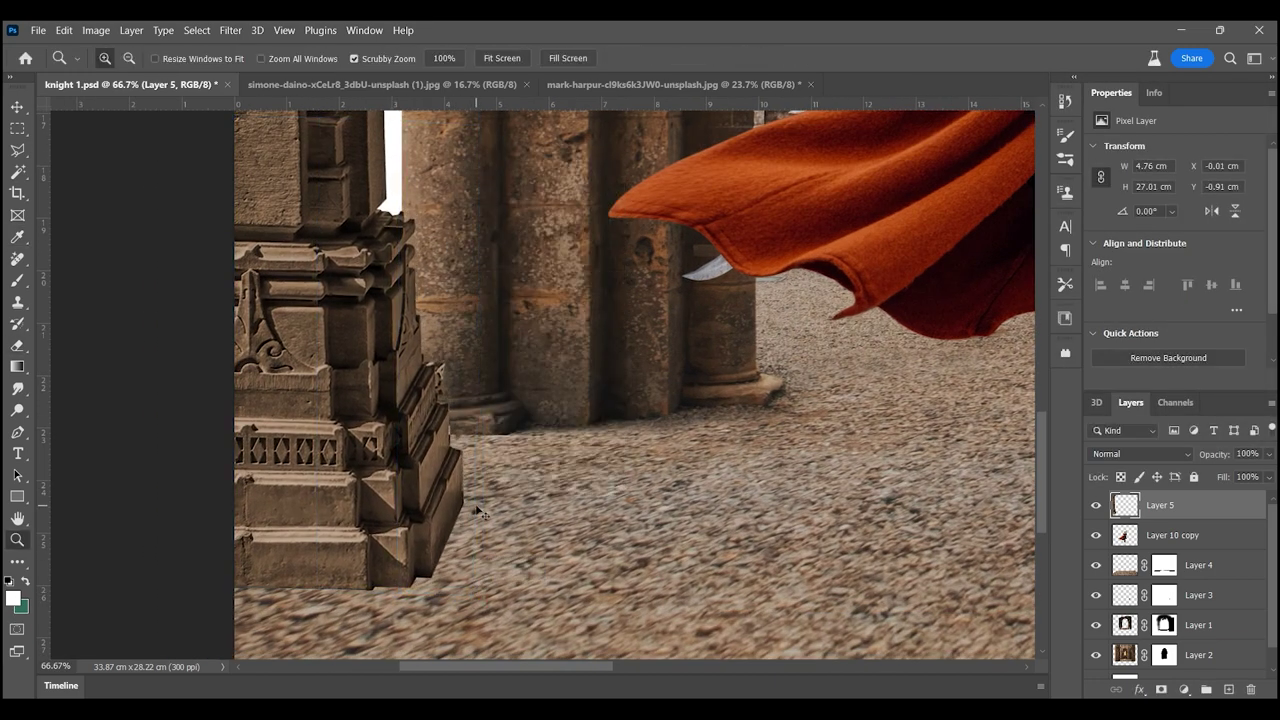
- Puppet Warp the pillar, pinning and pulling its lower corners onto the floor
left_click(63, 30)
left_click(207, 350)
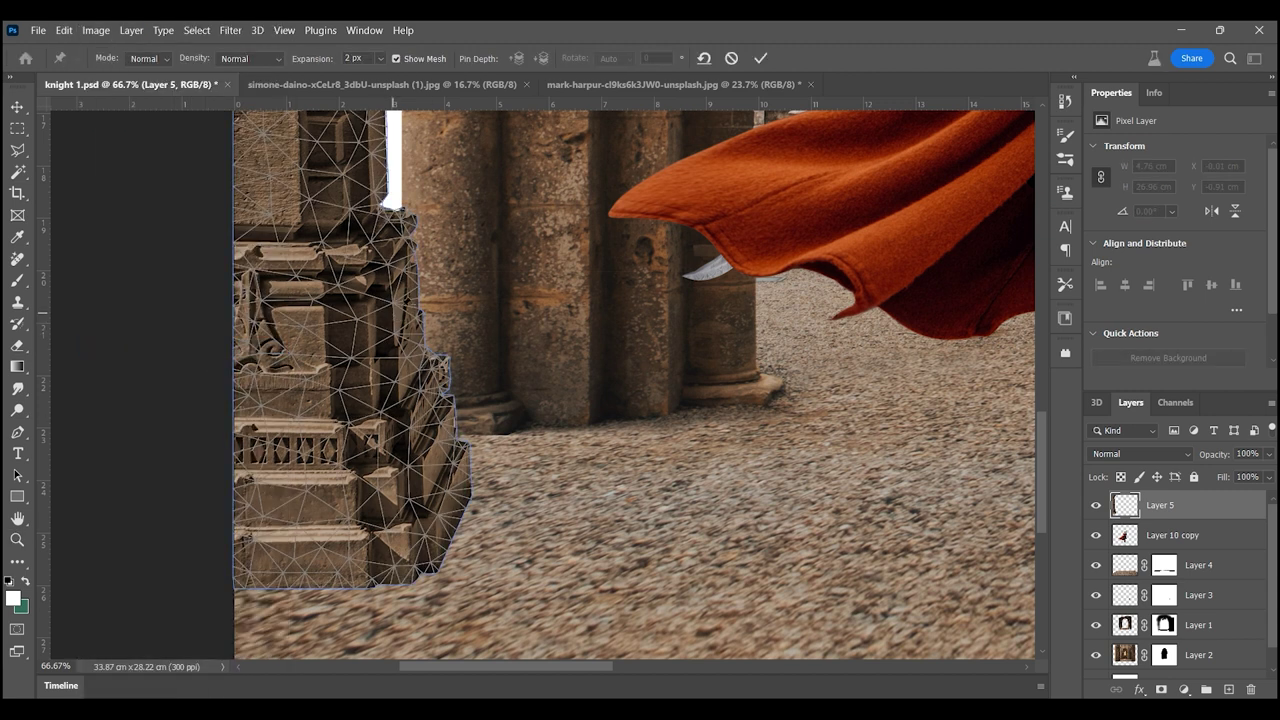
mouse_move(472, 484)
left_mouse_down()
mouse_move(480, 514)
mouse_move(454, 541)
left_mouse_up()
left_click_drag(253, 548, 247, 550)
left_click(17, 539)
left_click(603, 291)
mouse_move(603, 291)
left_mouse_down()
mouse_move(783, 292)
mouse_move(829, 394)
left_mouse_up()
- Reshape the pillar base in Liquify and apply the changes
key("ctrl+shift+x")
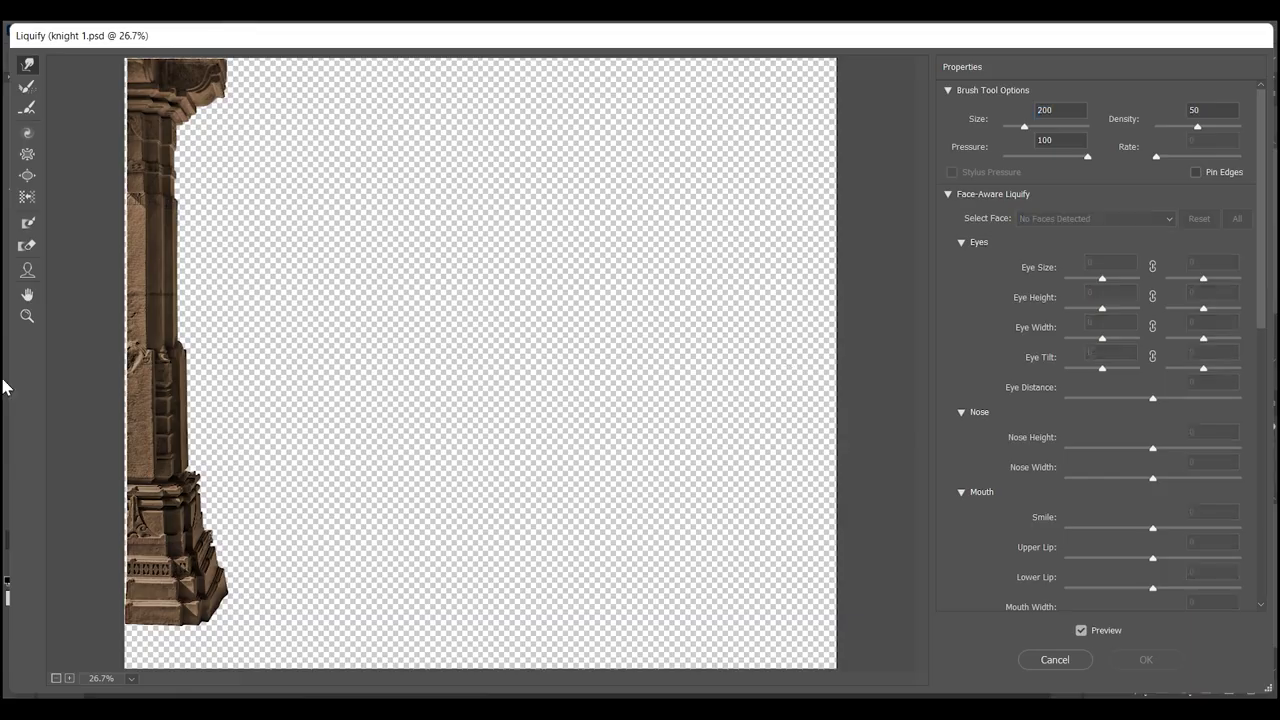
left_click_drag(190, 560, 371, 457)
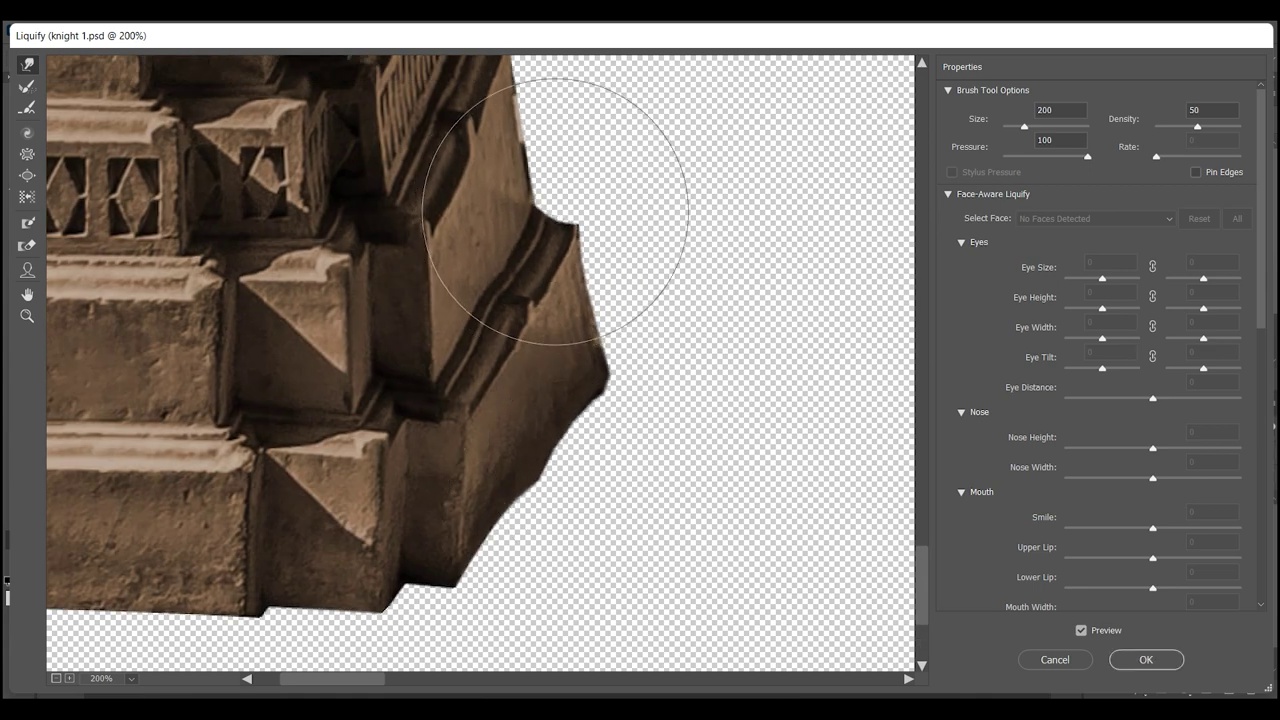
left_click_drag(560, 225, 543, 437)
scroll(748, 418, "down", 5)
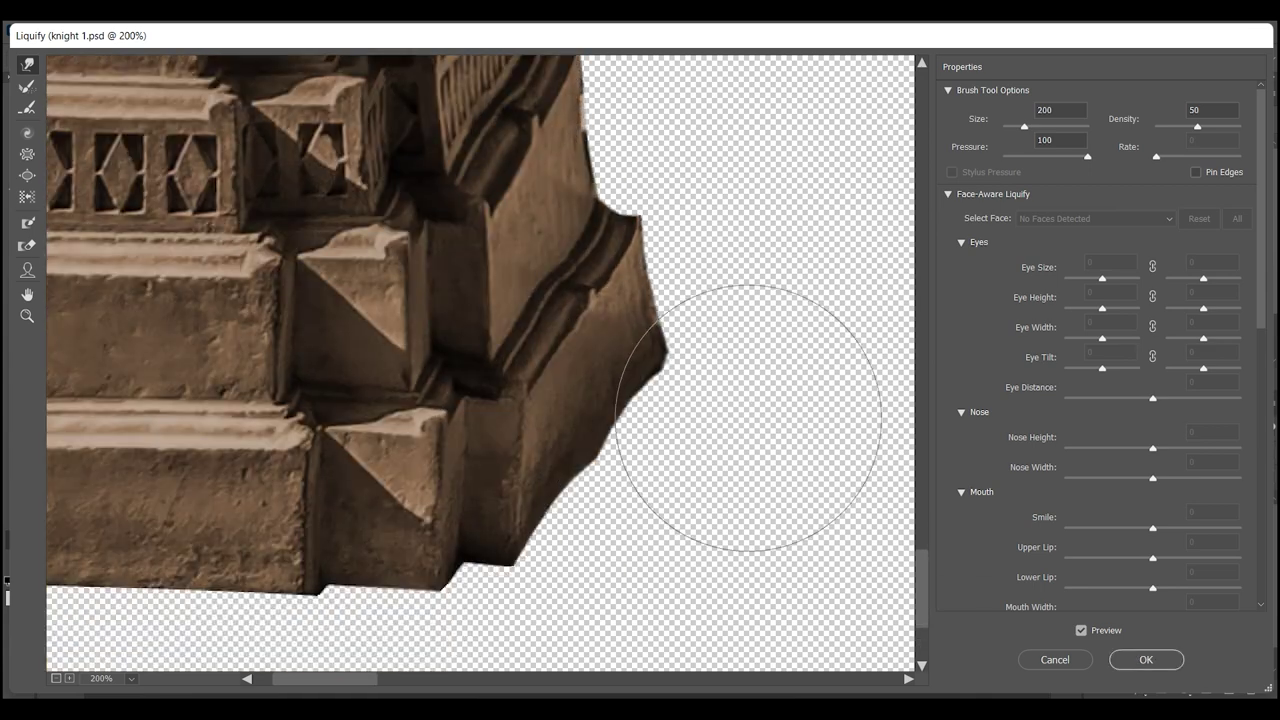
scroll(610, 545, "up", 8)
scroll(557, 271, "up", 3)
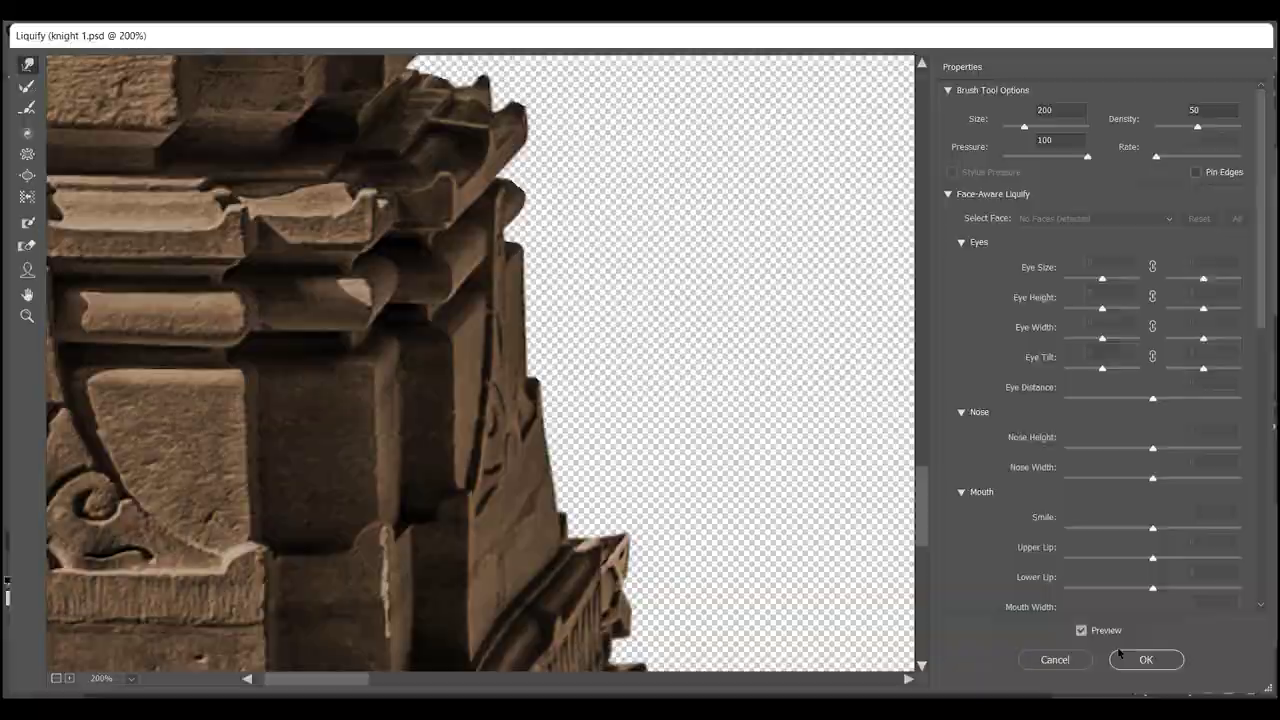
left_click(1146, 659)
- Fit the whole canvas on screen and duplicate the pillar layer
left_click(767, 351)
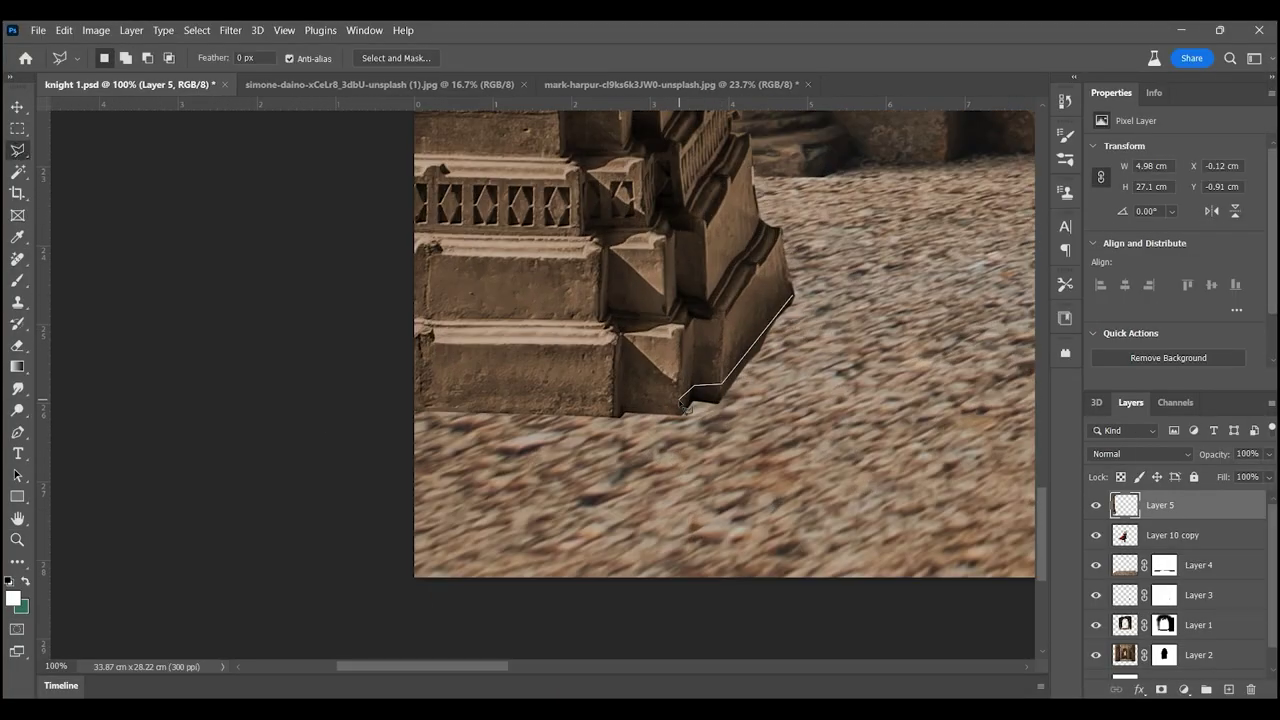
key("ctrl+0")
key("ctrl+j")
- Flip the pillar copy horizontally to frame the right edge
key("ctrl+t")
right_click(829, 421)
left_click(840, 420)
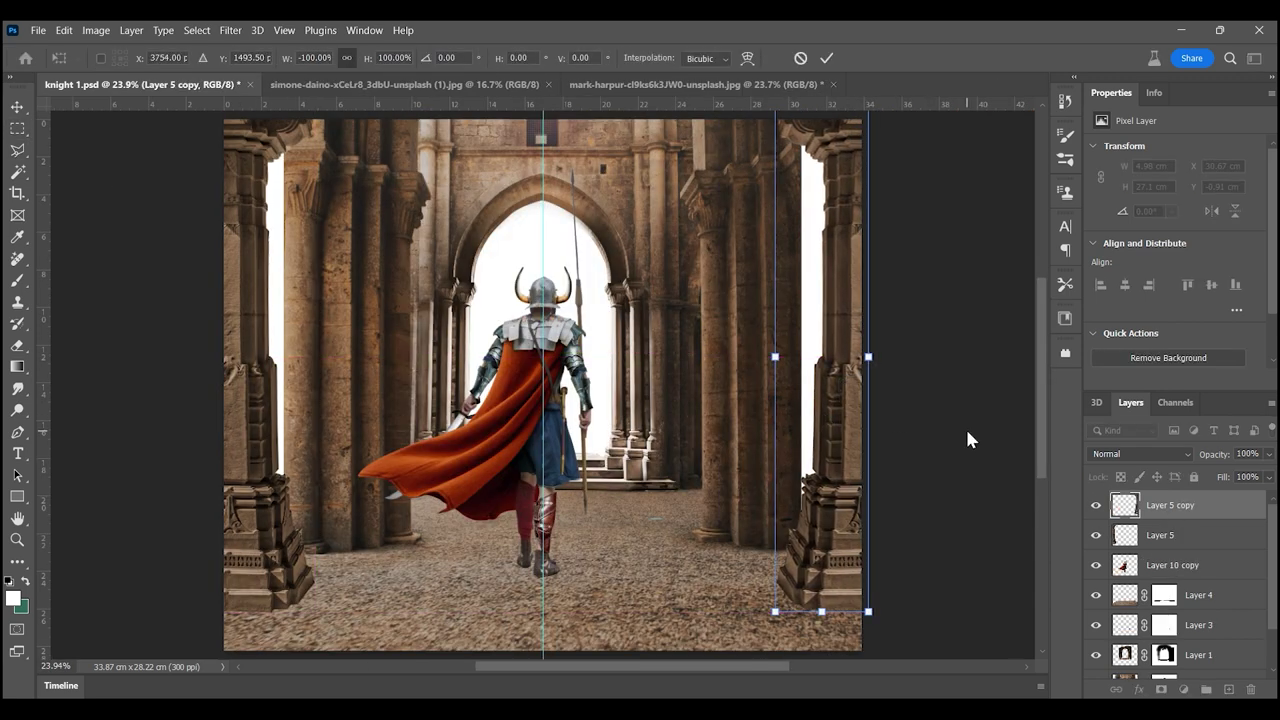
key("Return")
- Stretch Layer 2's right and left strips over the white edge gaps
left_click(1126, 664)
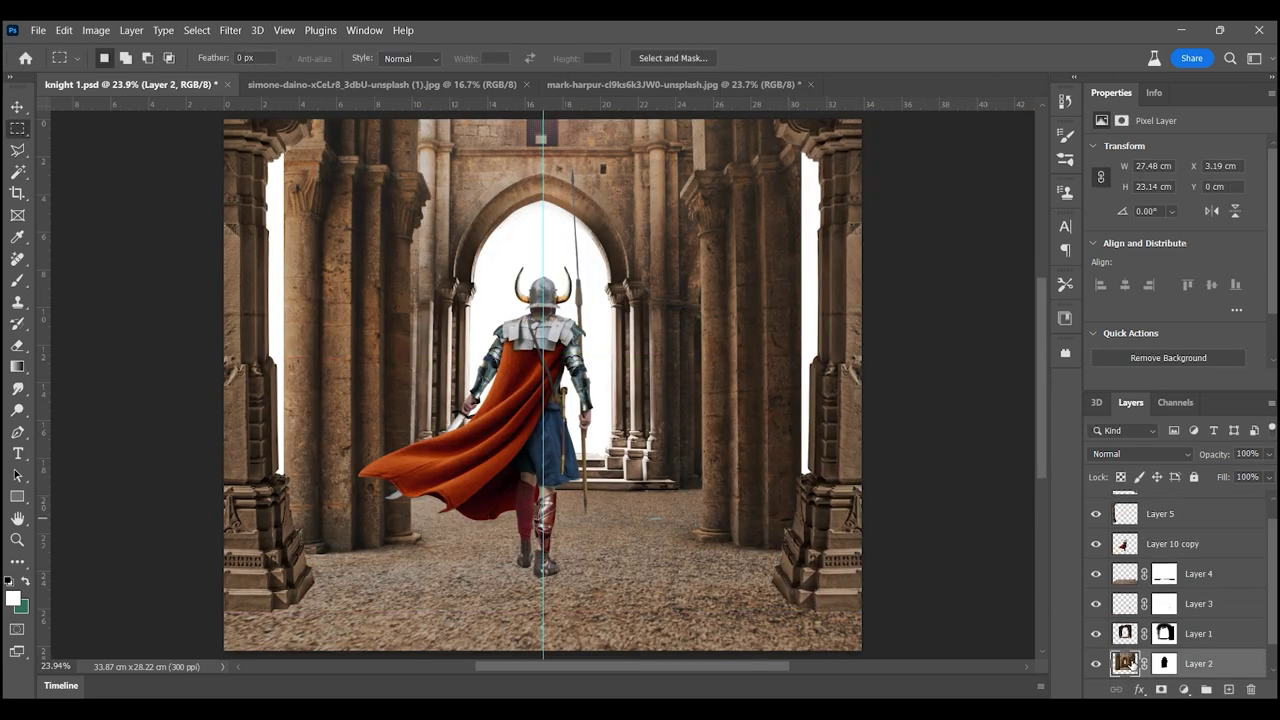
key("ctrl+t")
left_click_drag(858, 347, 908, 347)
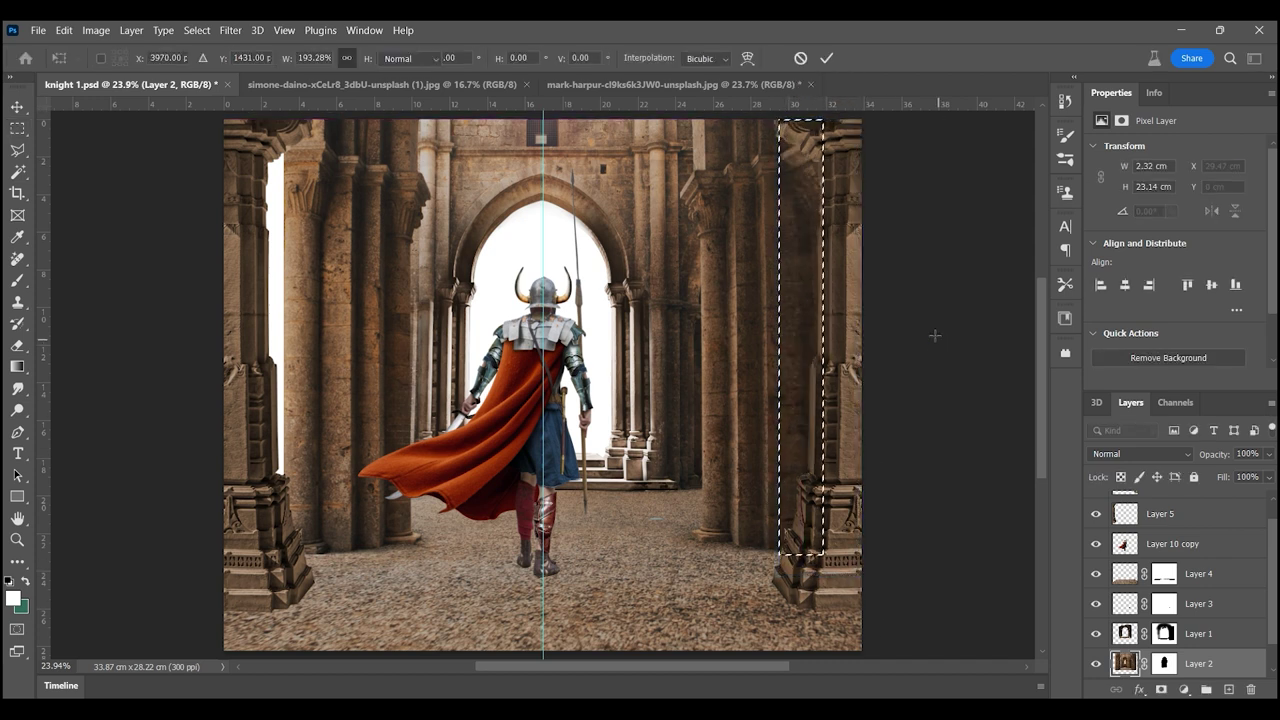
key("Return")
key("ctrl+d")
left_click_drag(325, 181, 362, 615)
key("ctrl+t")
left_click_drag(325, 400, 186, 400)
key("Return")
- Add a new layer clipped to the corridor and brush brown shading on the column capitals
key("ctrl+shift+alt+n")
key("ctrl+alt+g")
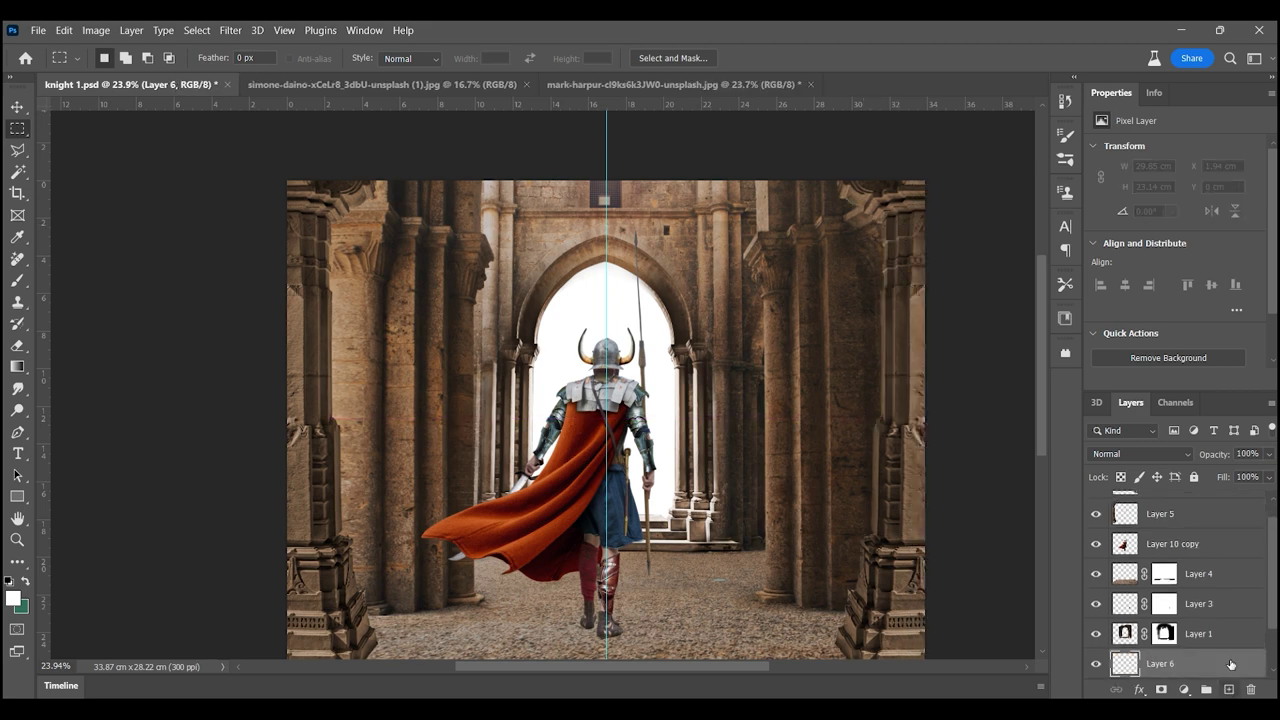
key("z")
left_click(849, 212)
key("b")
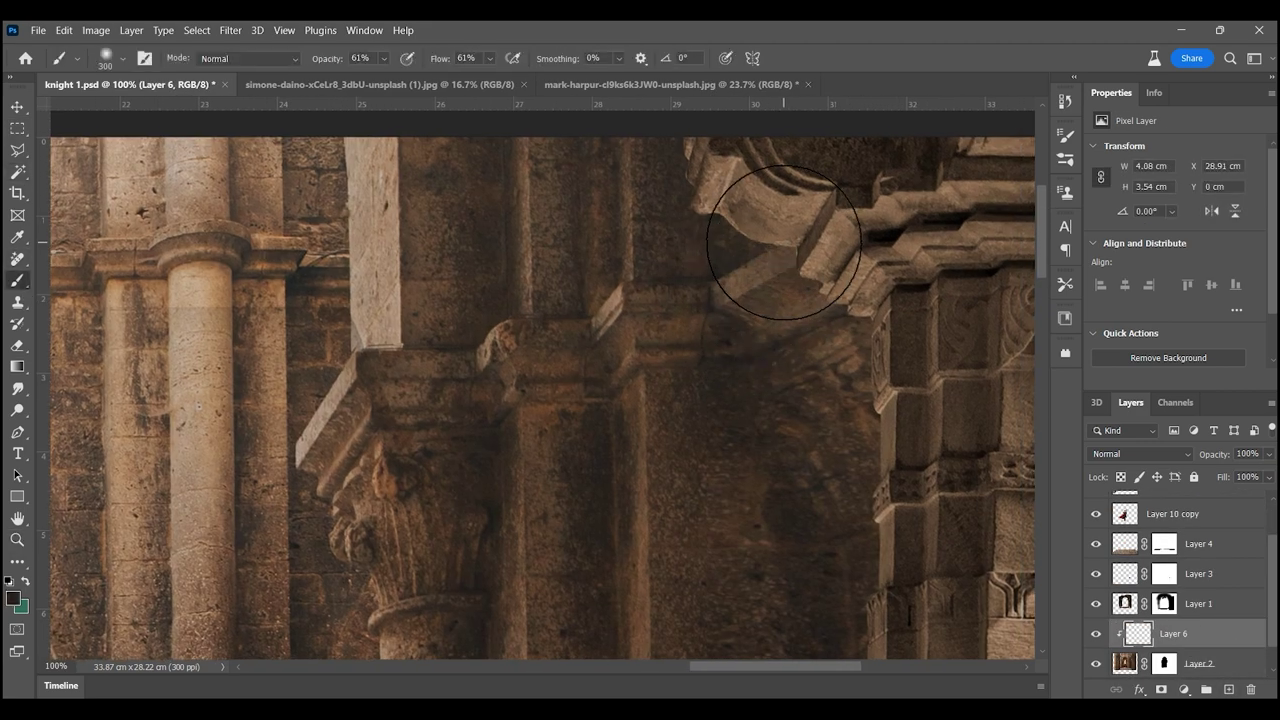
scroll(743, 302, "up", 3)
left_click_drag(871, 424, 811, 254)
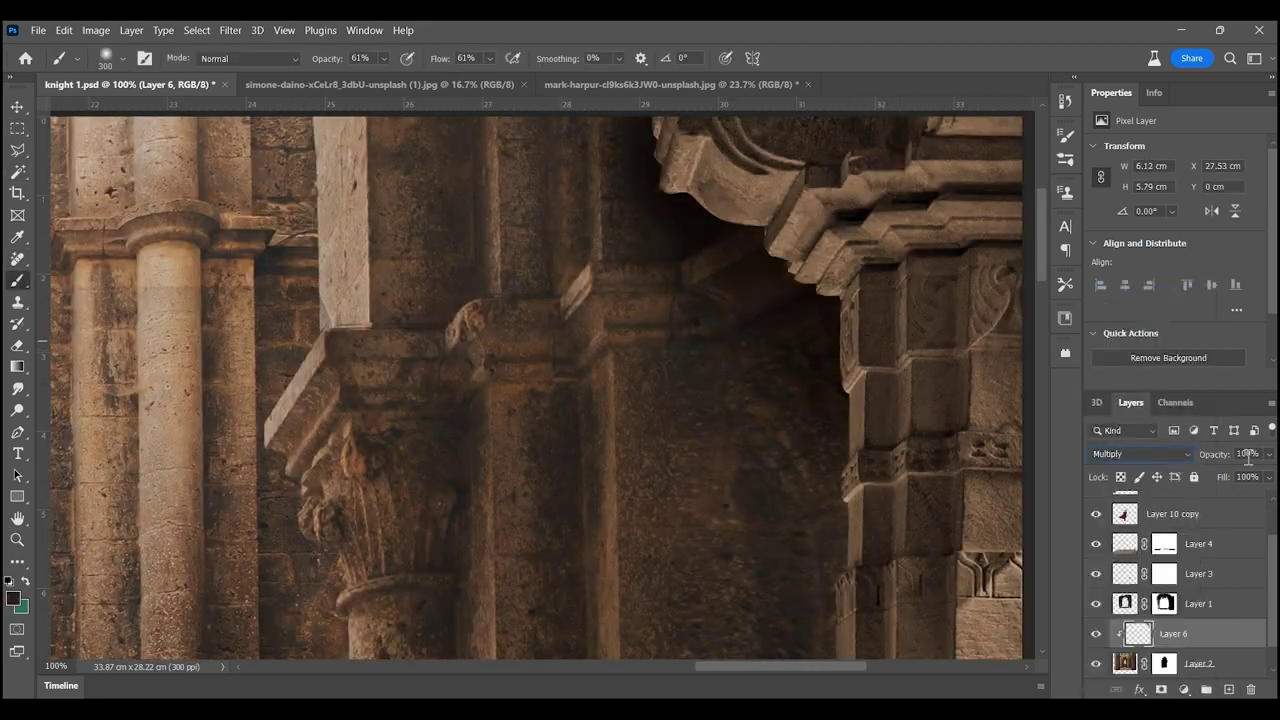
scroll(828, 334, "left", 10)
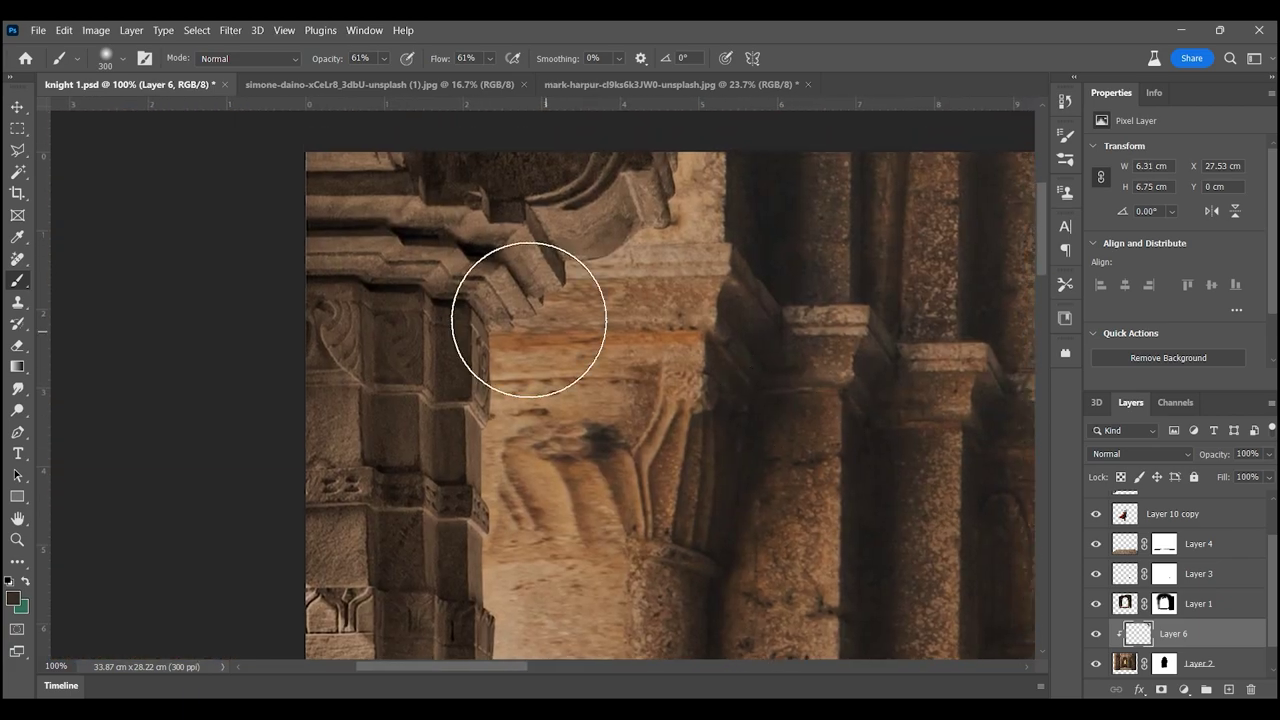
scroll(520, 270, "down", 2)
scroll(477, 203, "up", 2)
scroll(543, 271, "down", 2)
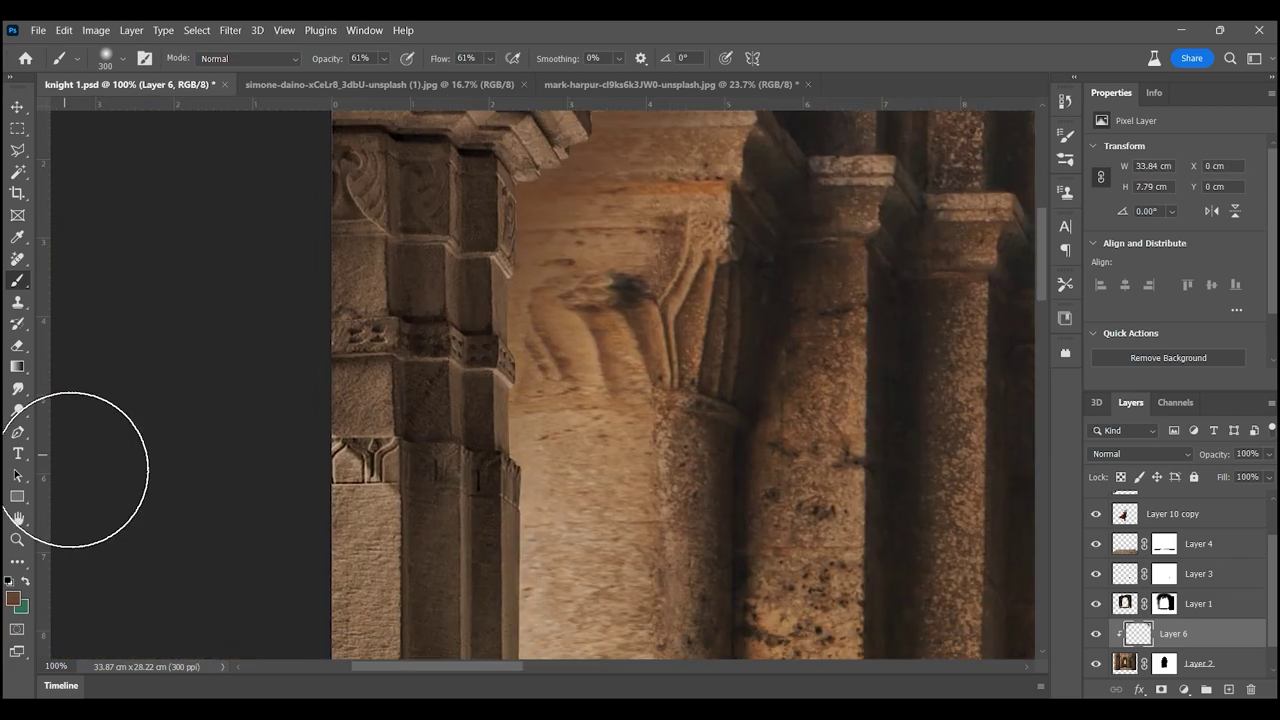
left_click(17, 539)
scroll(889, 452, "down", 4)
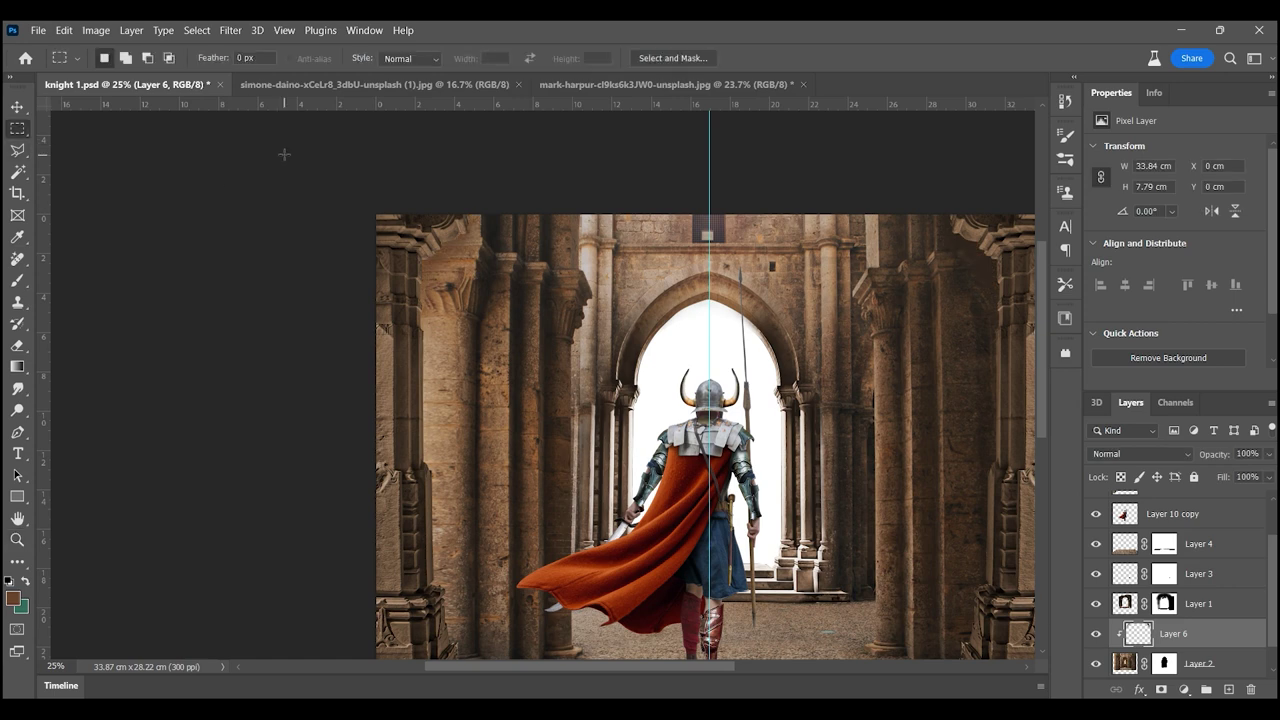
- Bring the carved column from 3.png into the composition, enlarged about 321%, at upper right
key("ctrl+0")
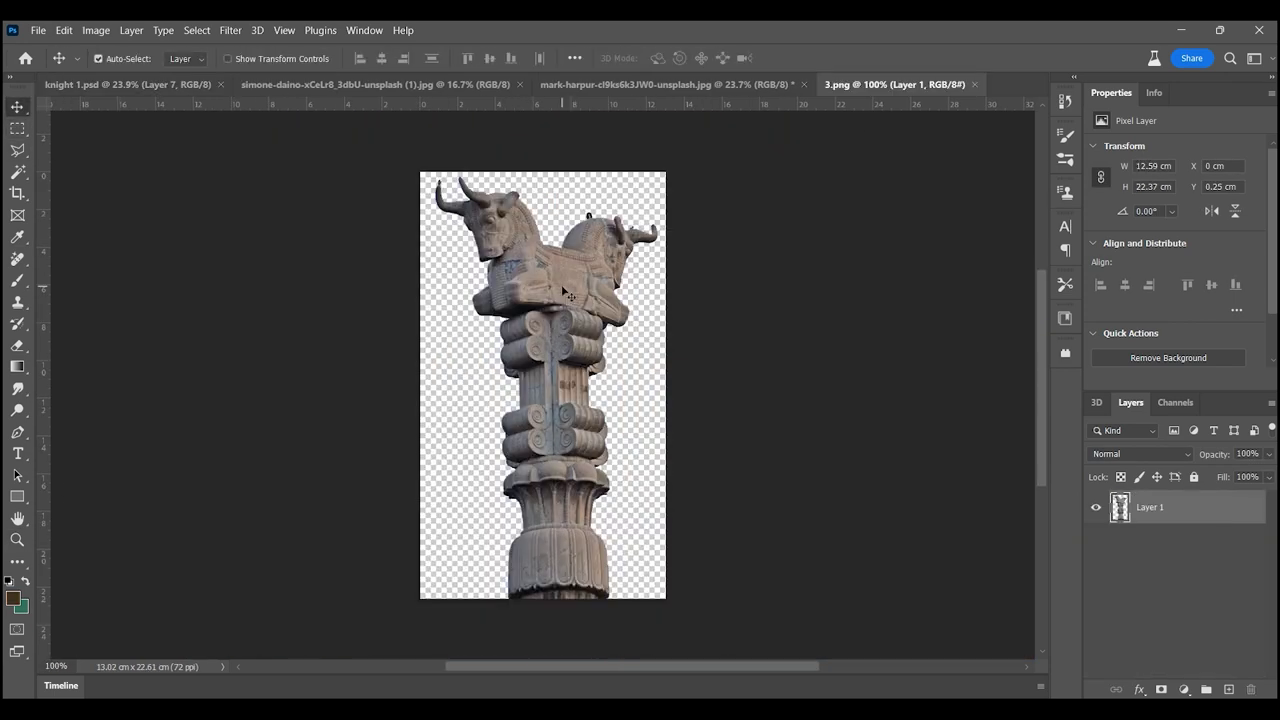
left_click_drag(545, 380, 716, 312)
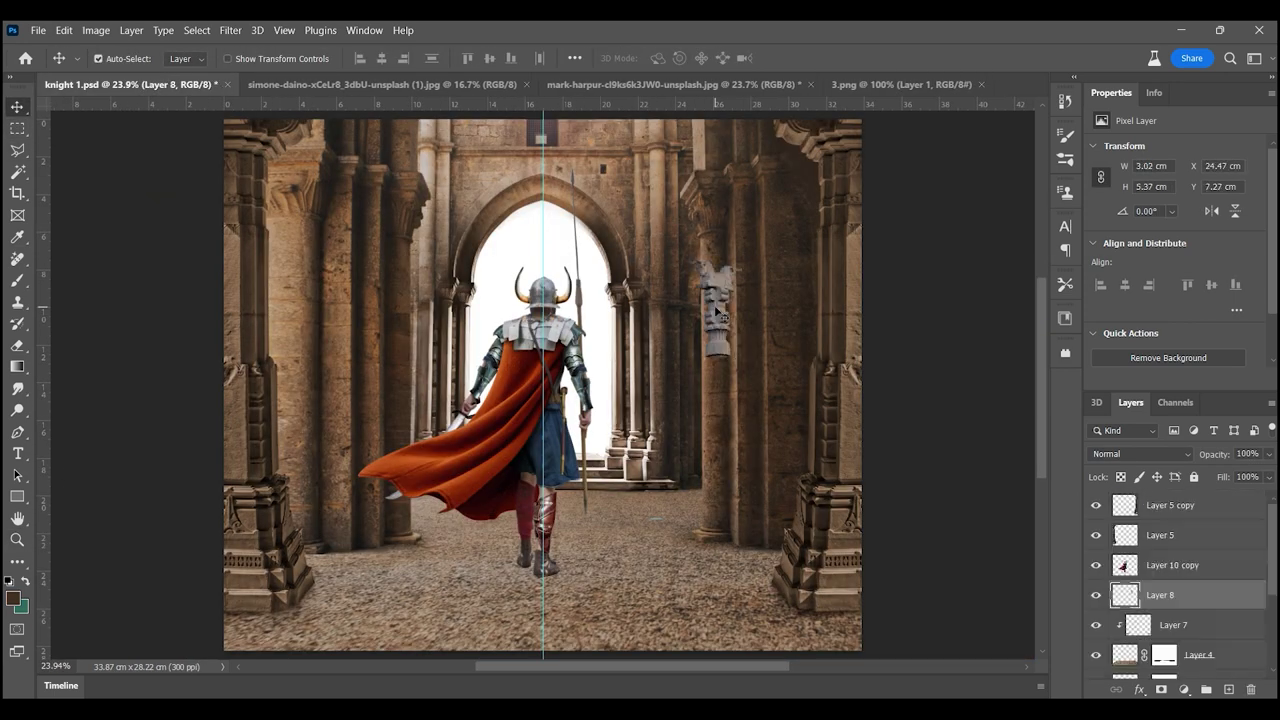
key("ctrl+t")
left_click_drag(743, 255, 808, 172)
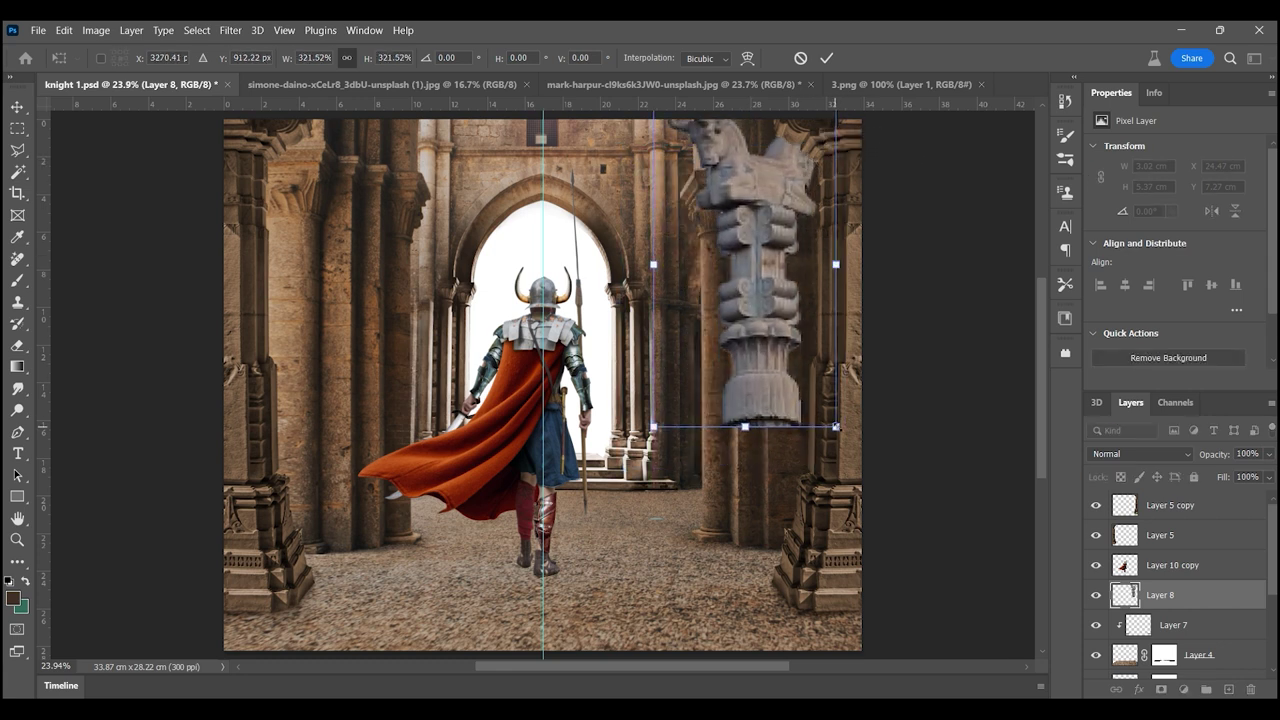
left_click_drag(836, 426, 822, 390)
key("Return")
left_click_drag(815, 335, 800, 322)
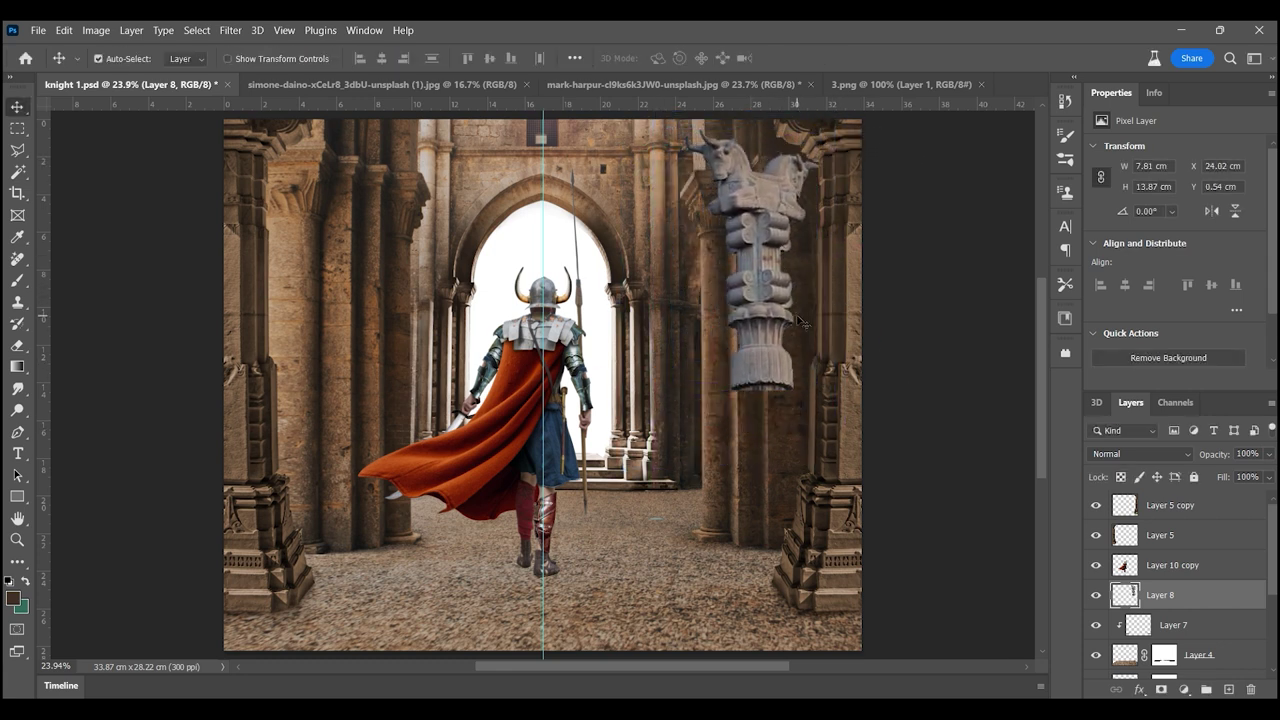
- Apply a Shadows/Highlights adjustment to the column and zoom in on its lower part
left_click(95, 30)
mouse_move(121, 72)
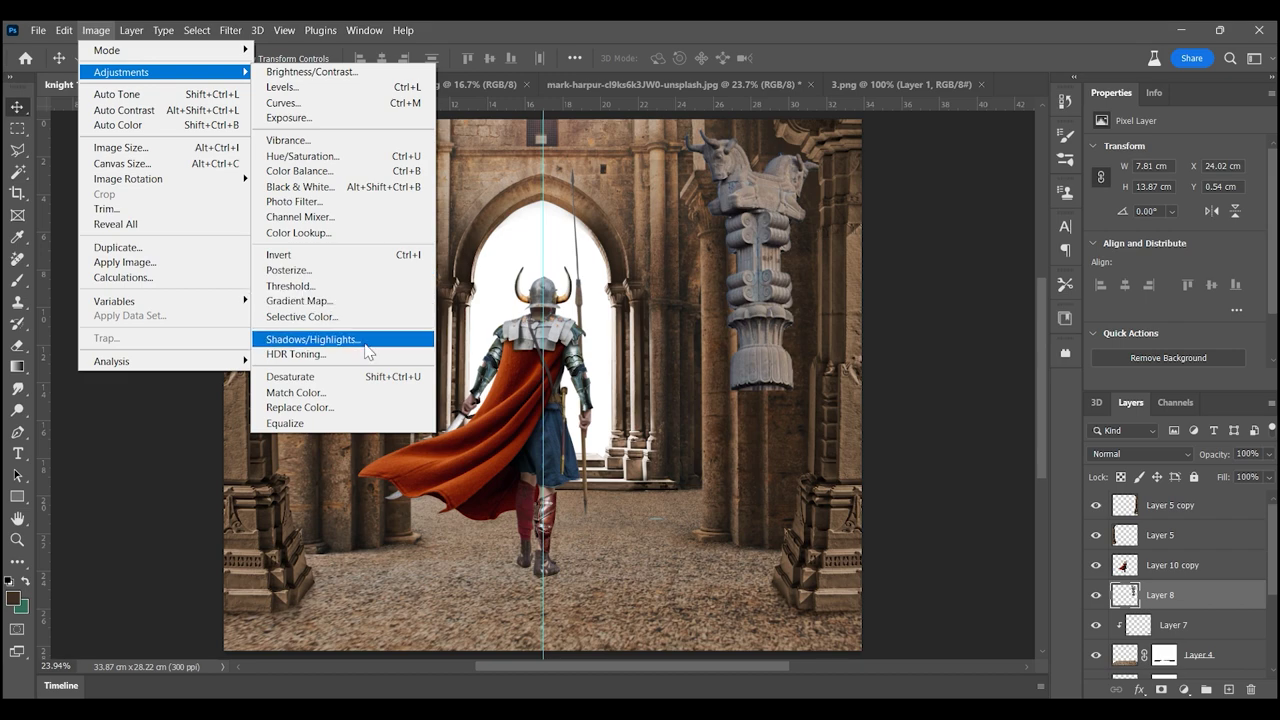
left_click(350, 337)
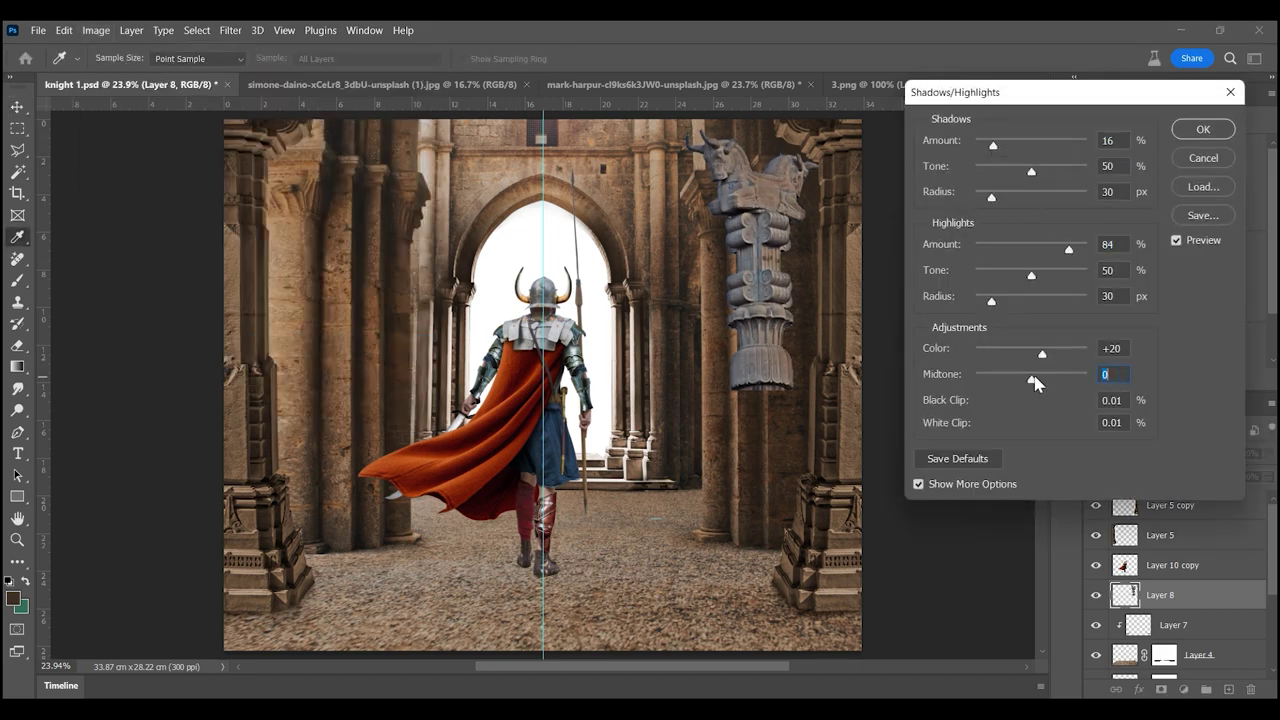
key("Return")
key("z")
left_click_drag(744, 316, 744, 316)
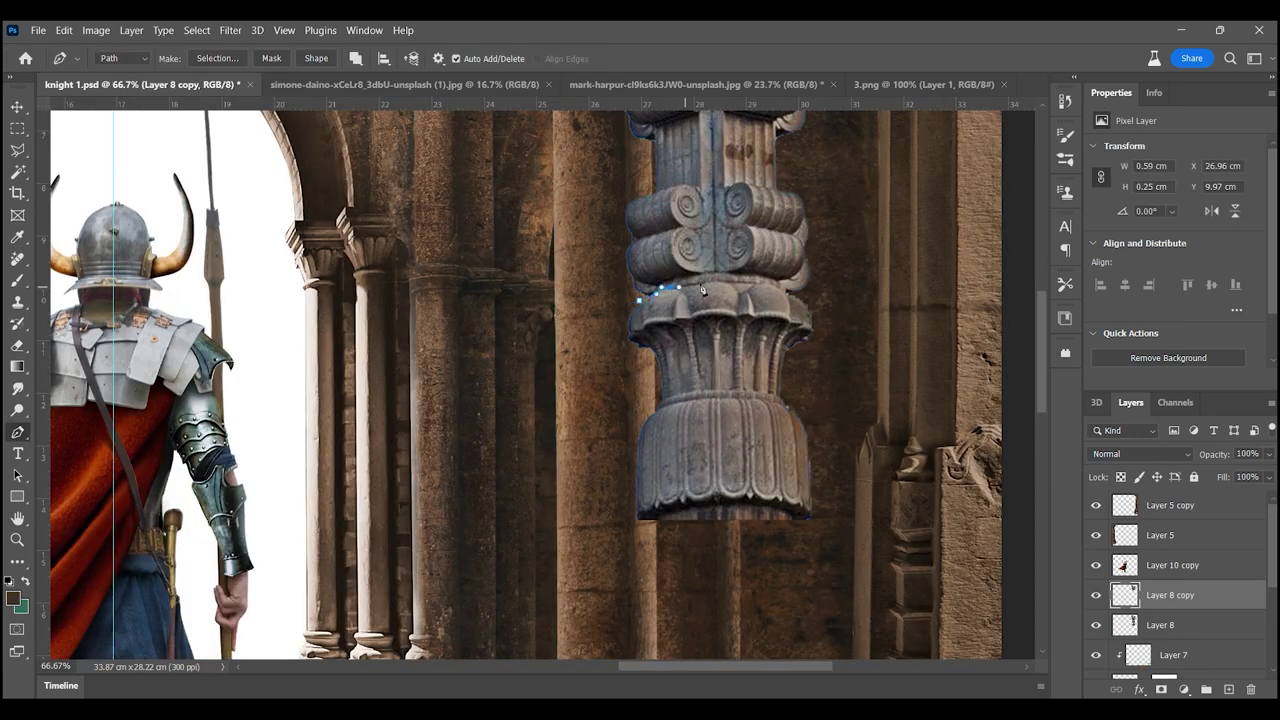
- Delete the column shaft on Layer 8, keeping only the path-selected base
key("ctrl+Return")
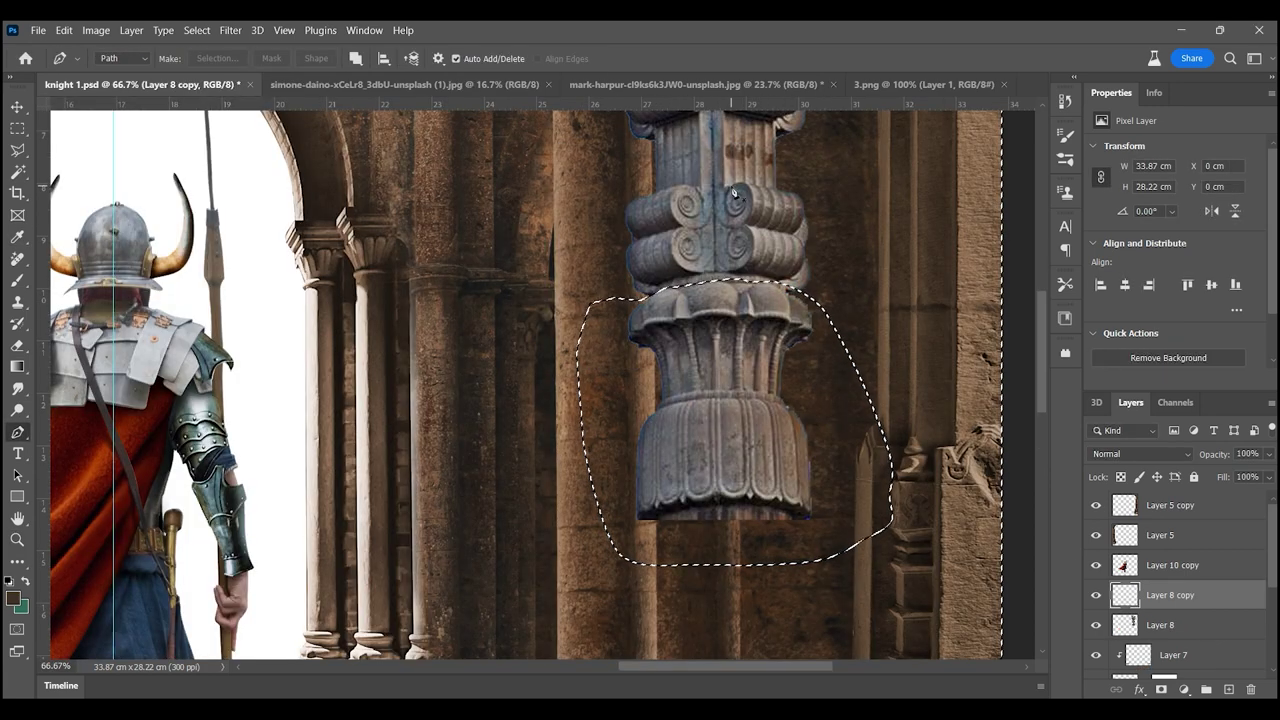
left_click(1206, 627)
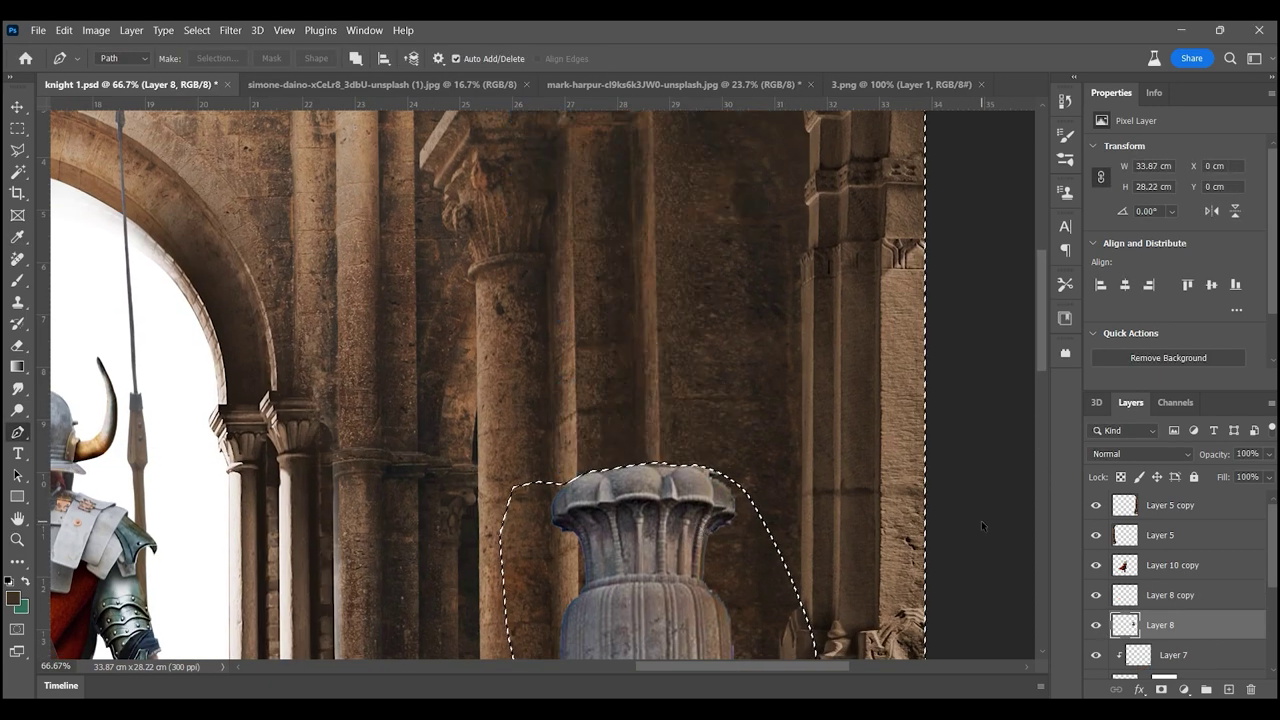
left_click(1096, 595)
key("ctrl+shift+i")
key("Delete")
key("ctrl+d")
- Move the fluted base up beneath the capital and squash it shorter
key("m")
left_click_drag(686, 552, 686, 387, "ctrl")
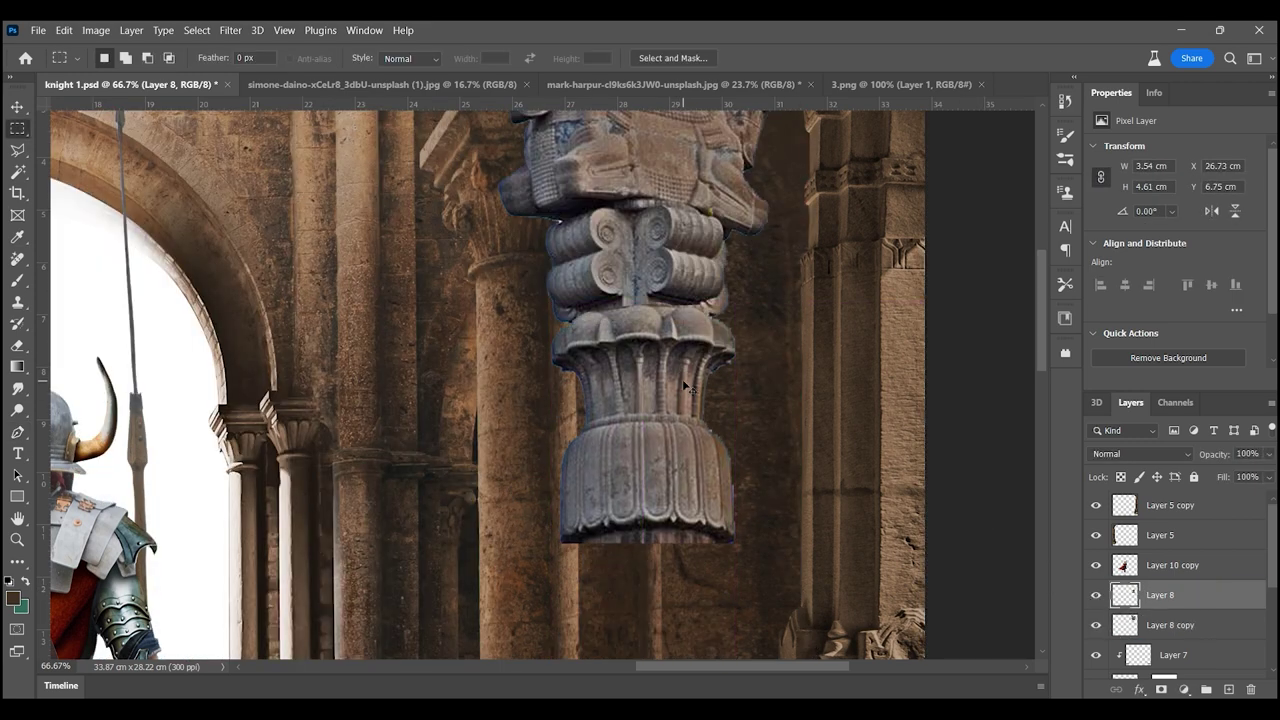
key("z")
left_click(686, 388, "alt")
left_click(686, 388, "alt")
left_click(750, 410, "alt")
left_click(750, 410, "alt")
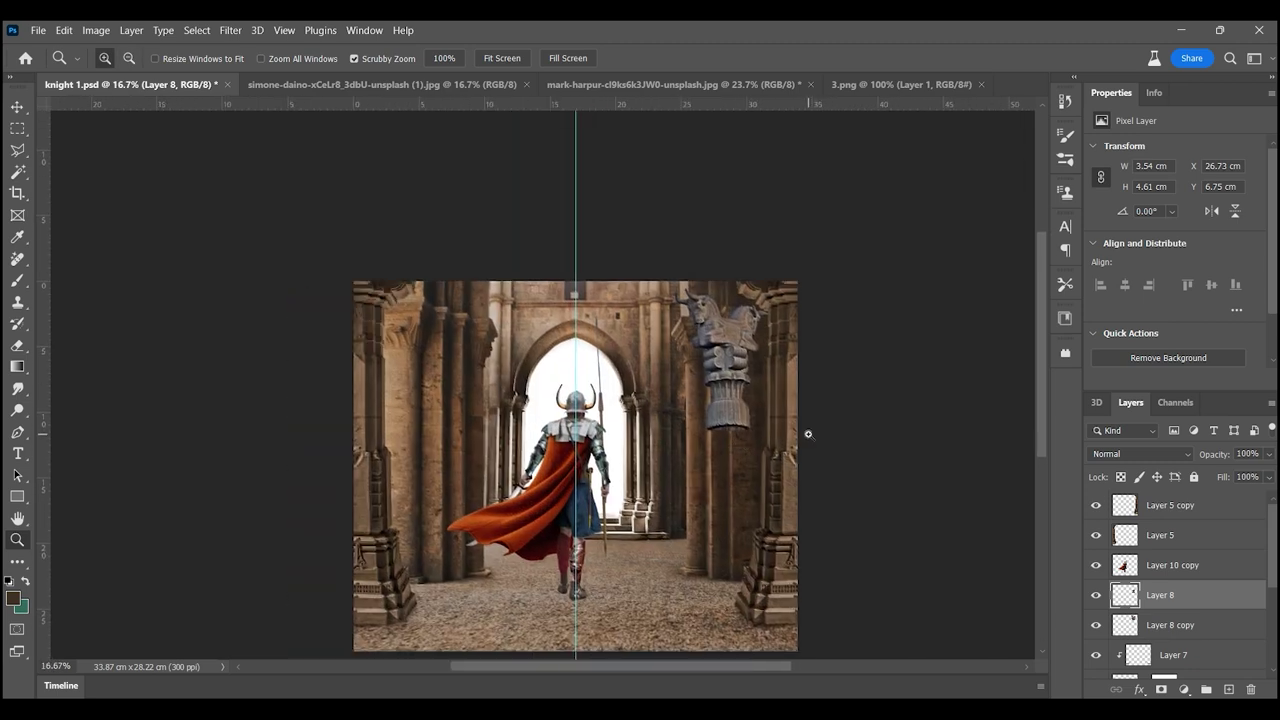
key("ctrl+t")
left_click_drag(727, 428, 727, 418)
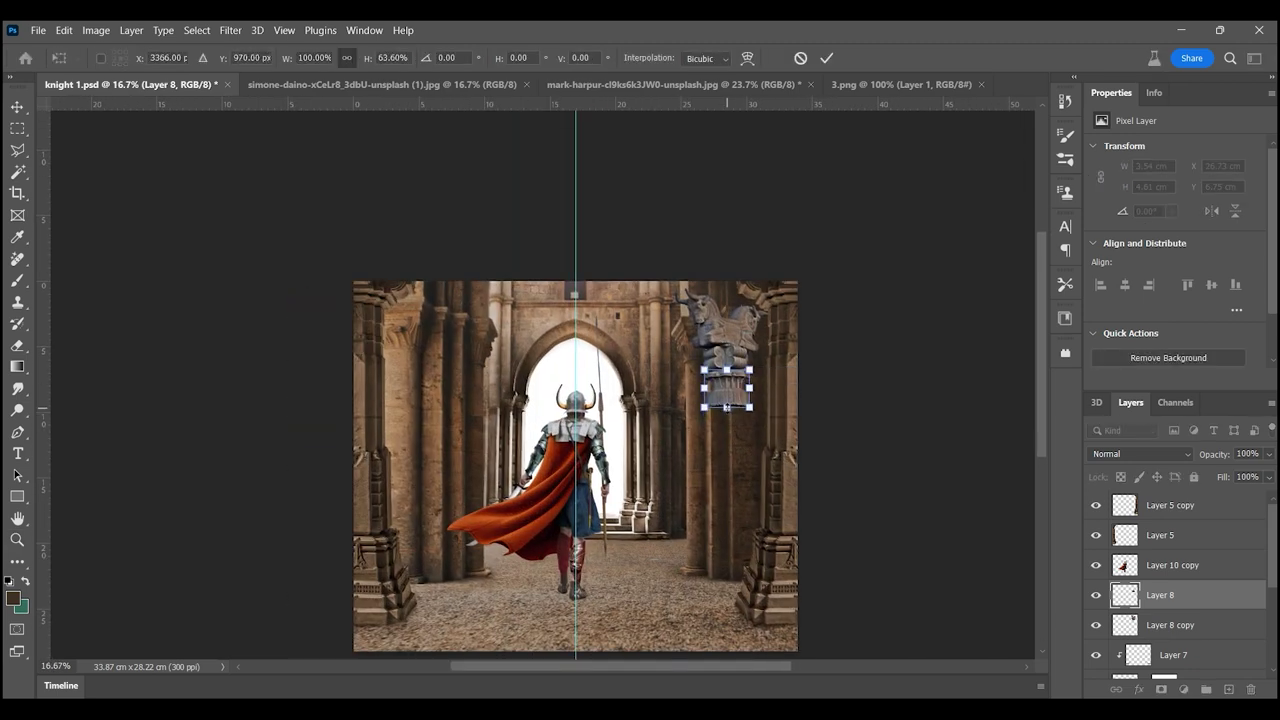
key("Return")
left_click(731, 327, "ctrl")
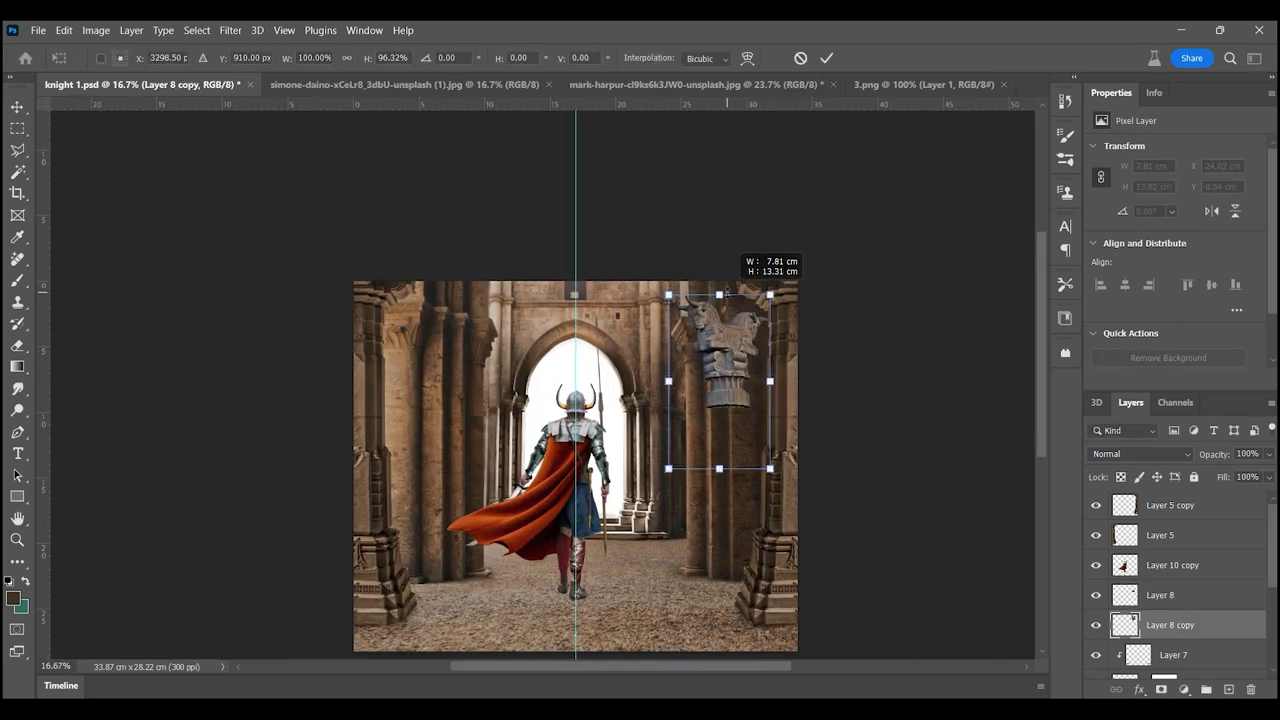
key("Return")
- Zoom in on the corridor's right pillars and select Layer 9
left_click(724, 293)
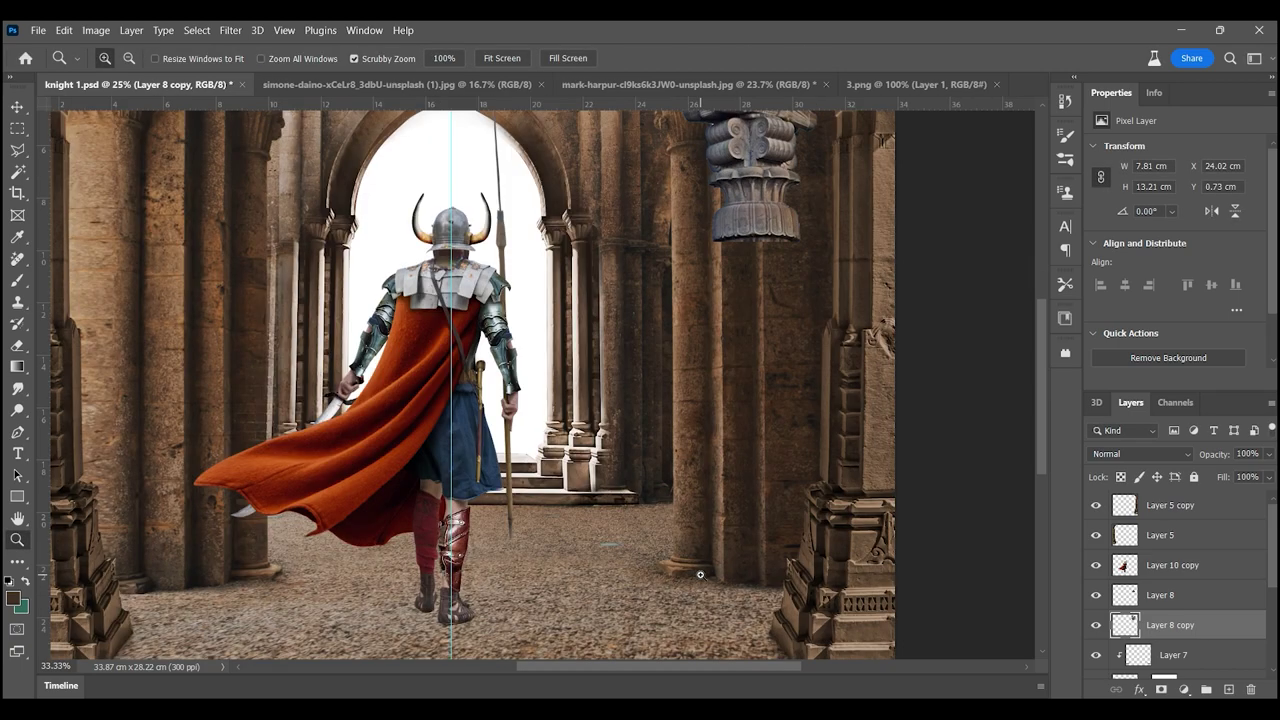
scroll(1180, 600, "down", 5)
left_click(1160, 633)
left_click(1208, 659, "shift")
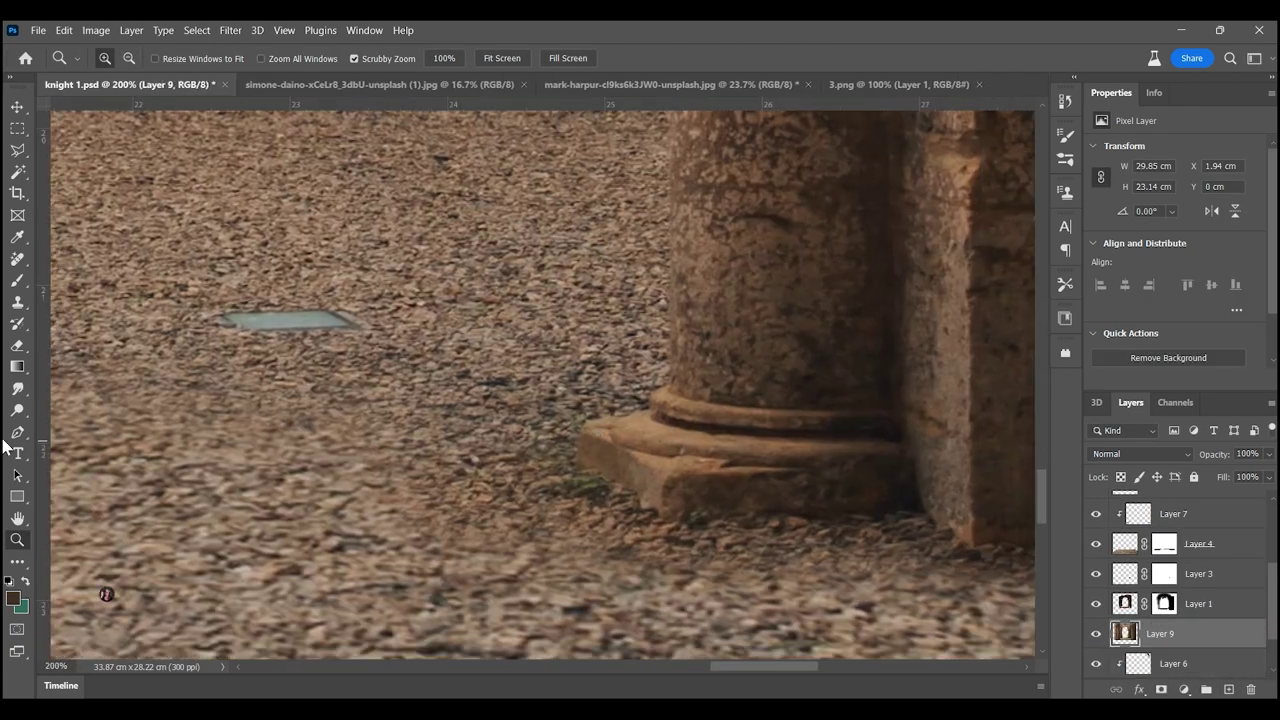
- Copy the traced corridor pillar onto its own layer and nudge it into place
scroll(649, 531, "up", 10)
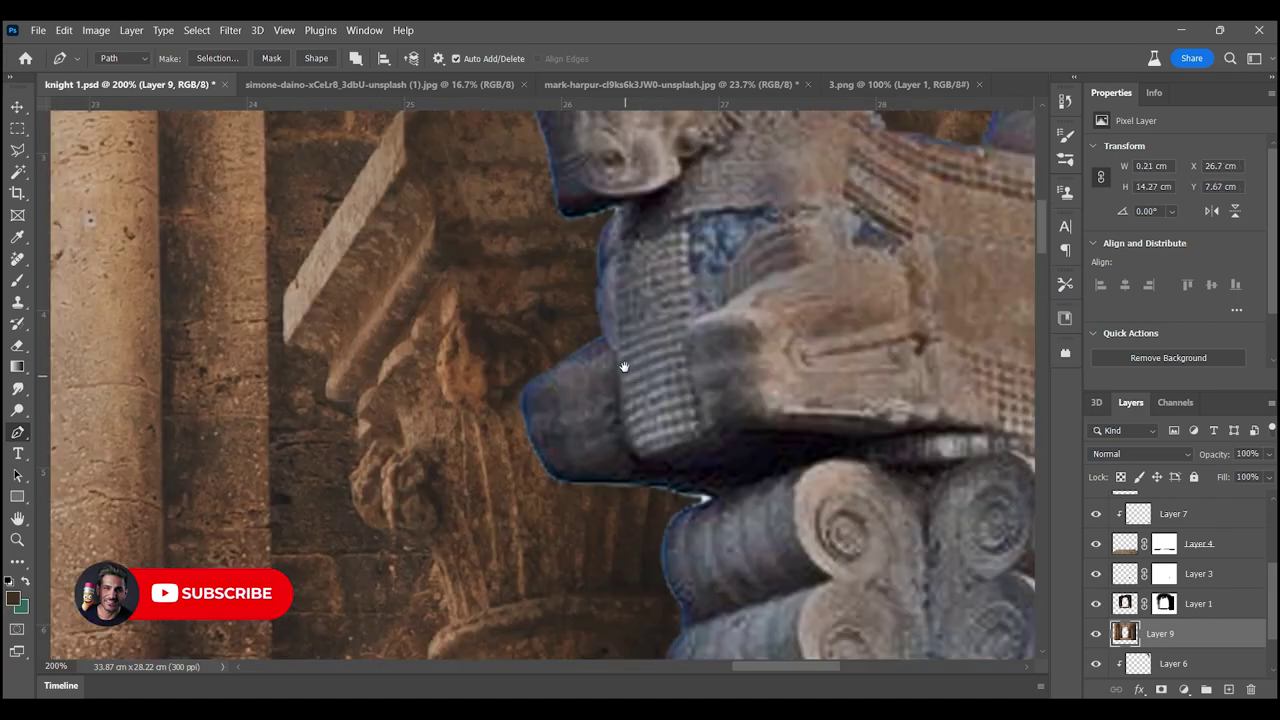
scroll(461, 378, "down", 4)
scroll(549, 457, "down", 3)
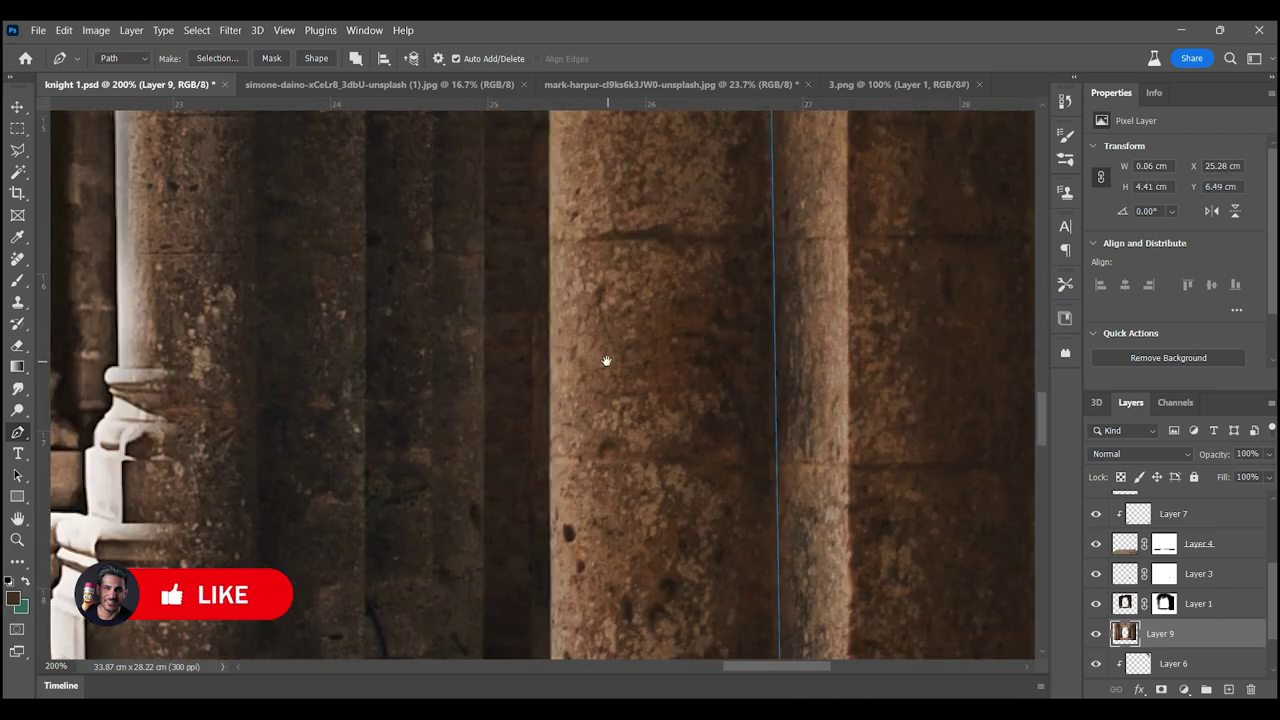
scroll(606, 360, "down", 3)
key("ctrl+Return")
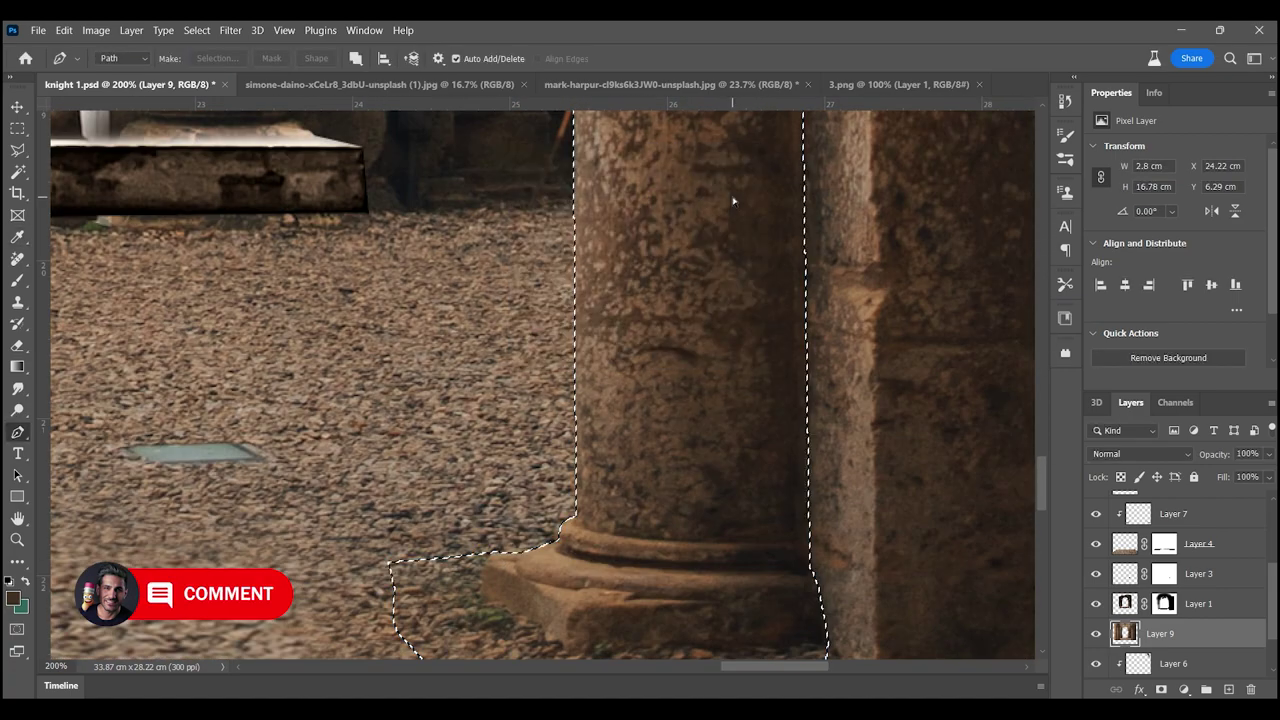
key("m")
key("ctrl+0")
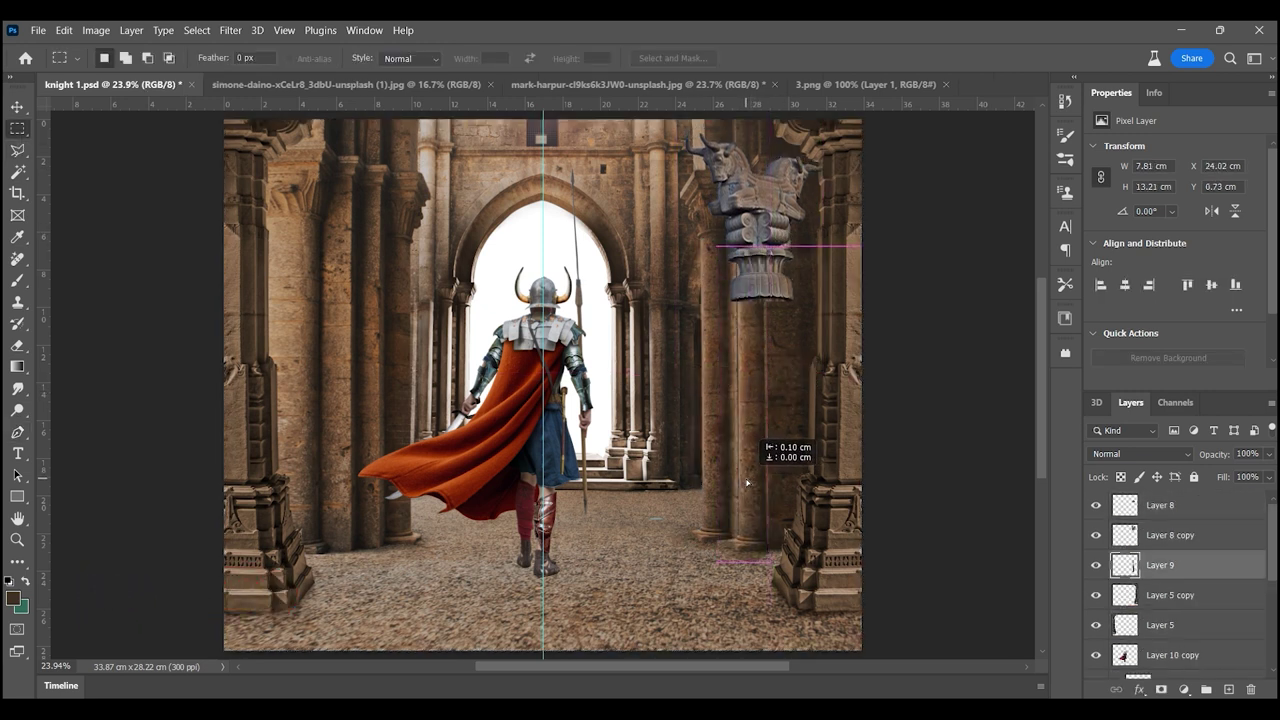
left_click_drag(746, 483, 745, 488)
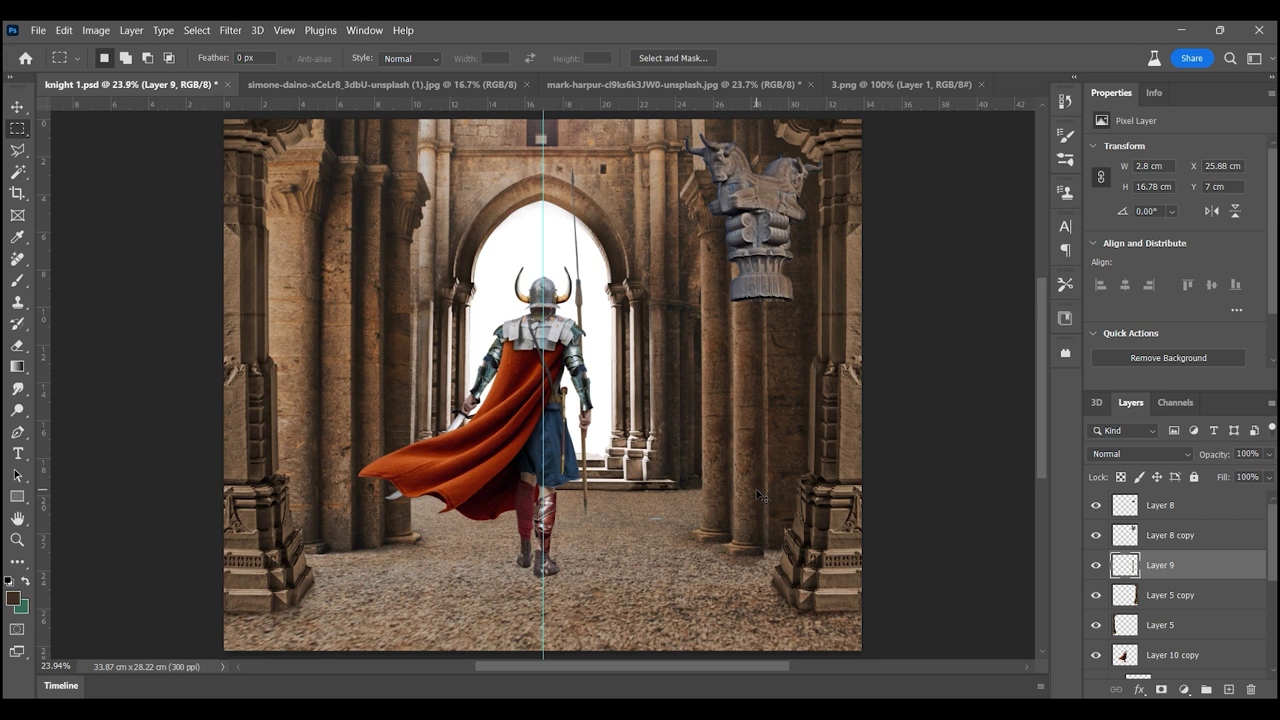
- Stack the bull capital above the pillar and merge Layer 8 with Layer 8 copy
mouse_move(753, 195)
left_mouse_down()
mouse_move(770, 195)
mouse_move(800, 318)
mouse_move(736, 330)
left_mouse_up()
left_click(760, 233, "shift")
key("z")
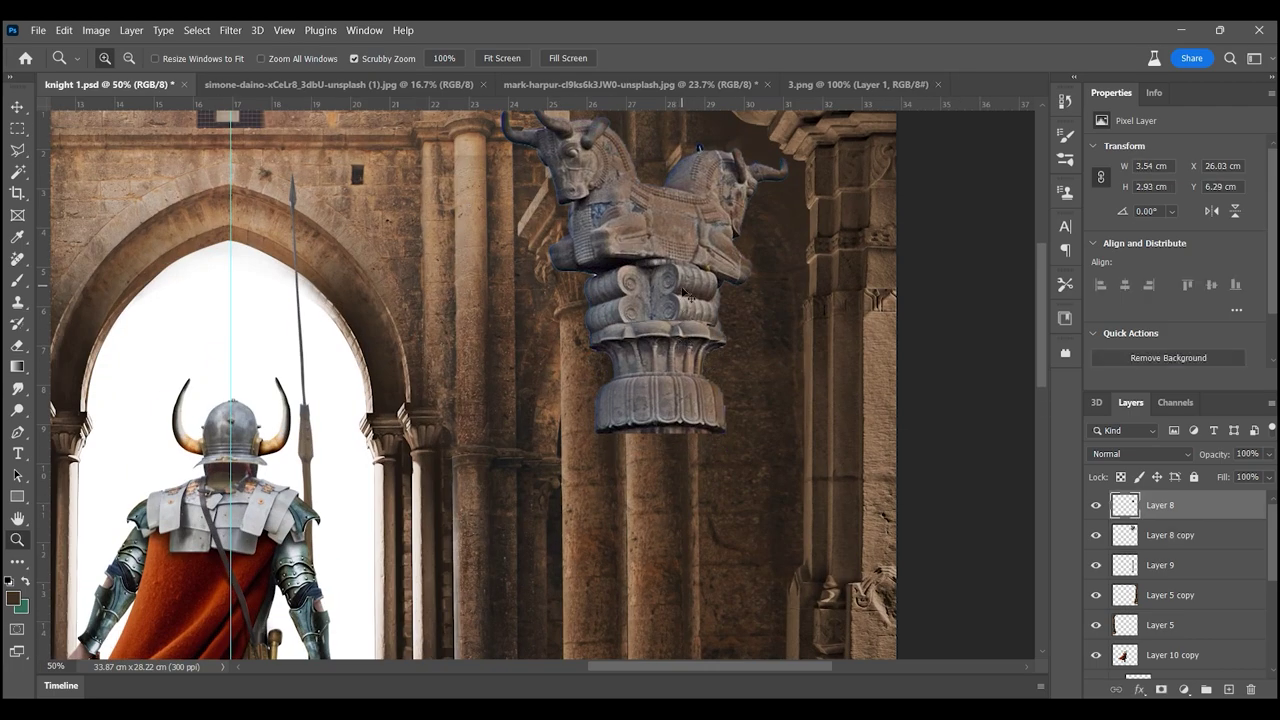
mouse_move(655, 300)
left_mouse_down()
mouse_move(735, 300)
mouse_move(732, 260)
left_mouse_up()
key("ctrl+e")
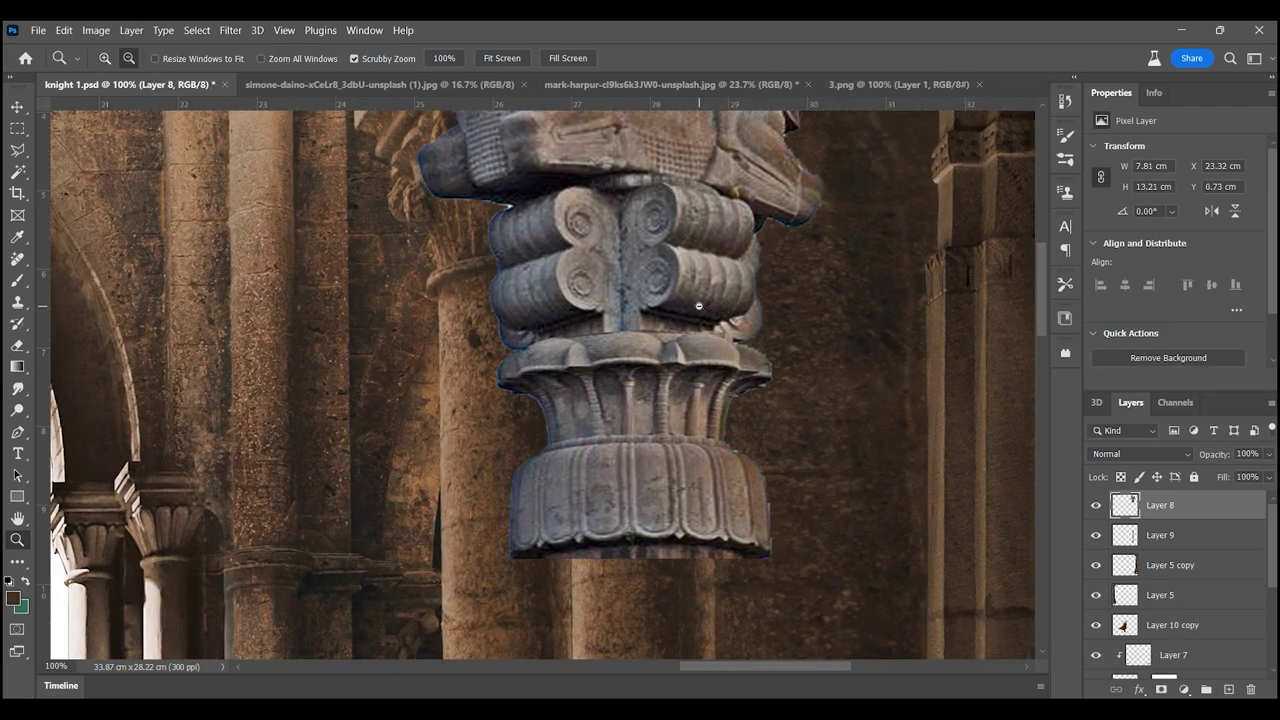
key("ctrl+minus")
key("ctrl+minus")
- Raise the bull capital to the top edge and Alt-drag a duplicate pillar beside it
key("ctrl+minus")
key("ctrl+minus")
left_click_drag(651, 300, 651, 288)
key("ctrl+minus")
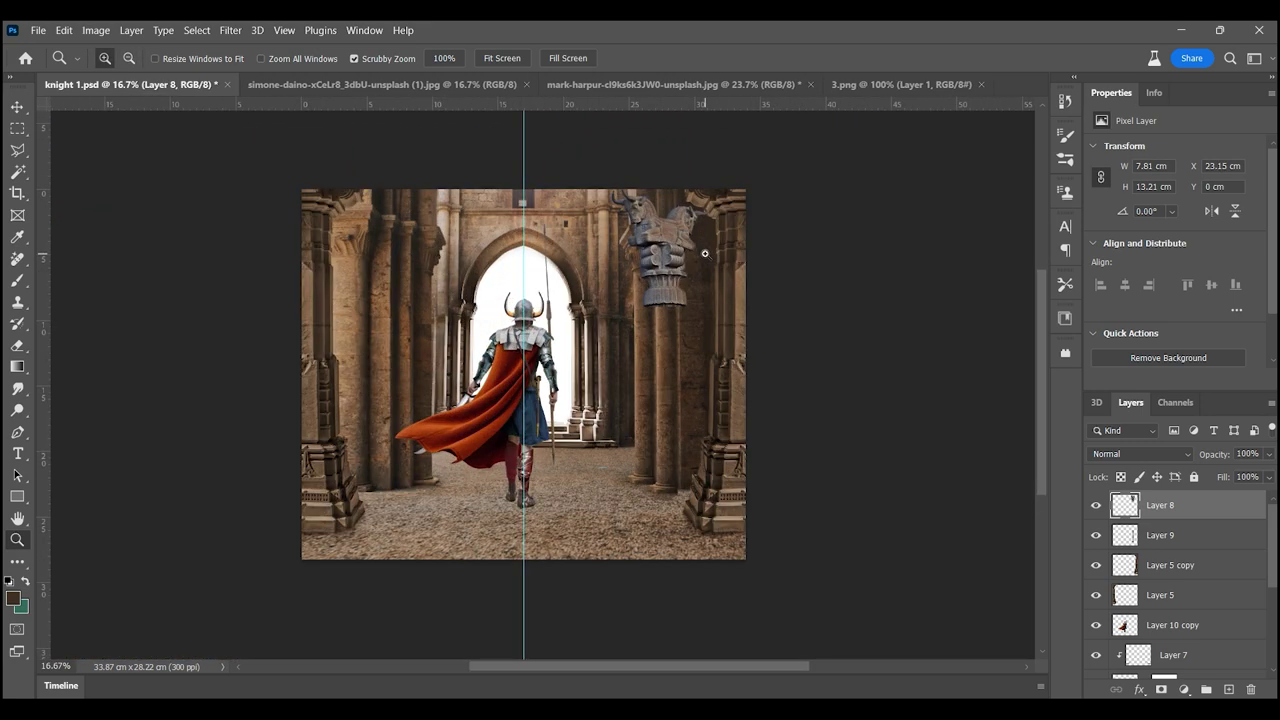
left_click_drag(684, 386, 696, 430)
left_click(691, 416)
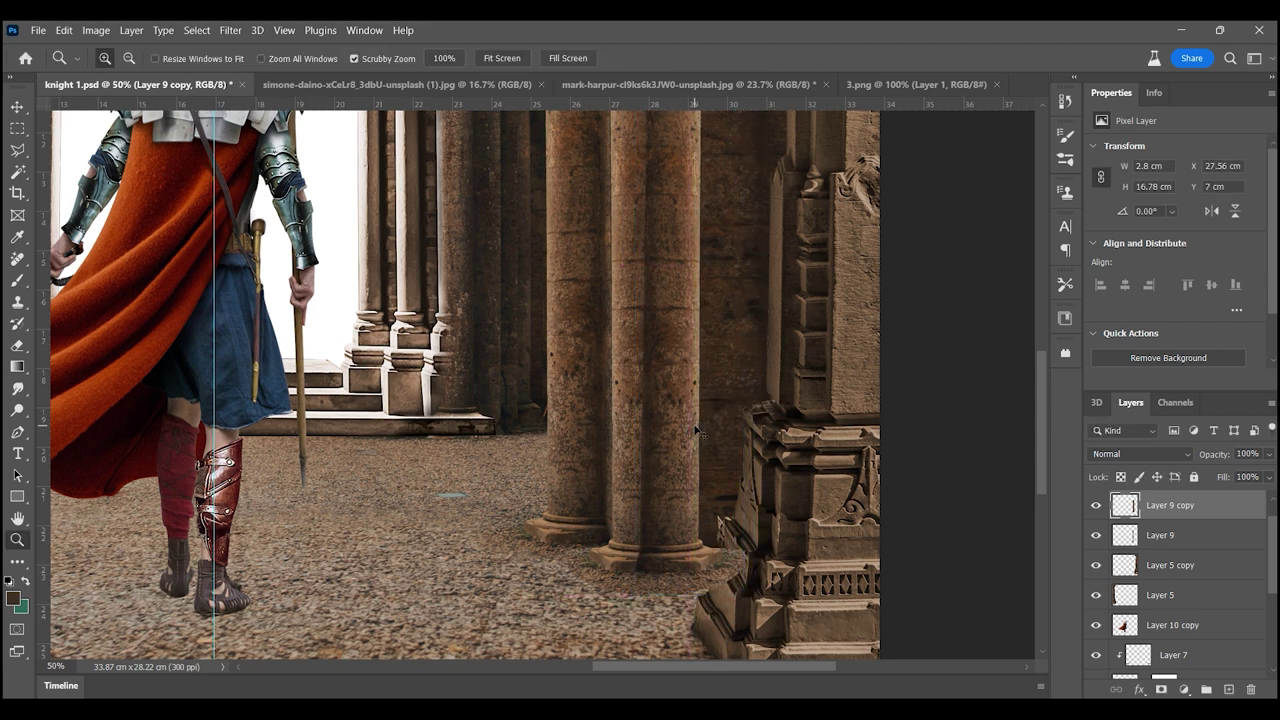
key("ctrl+0")
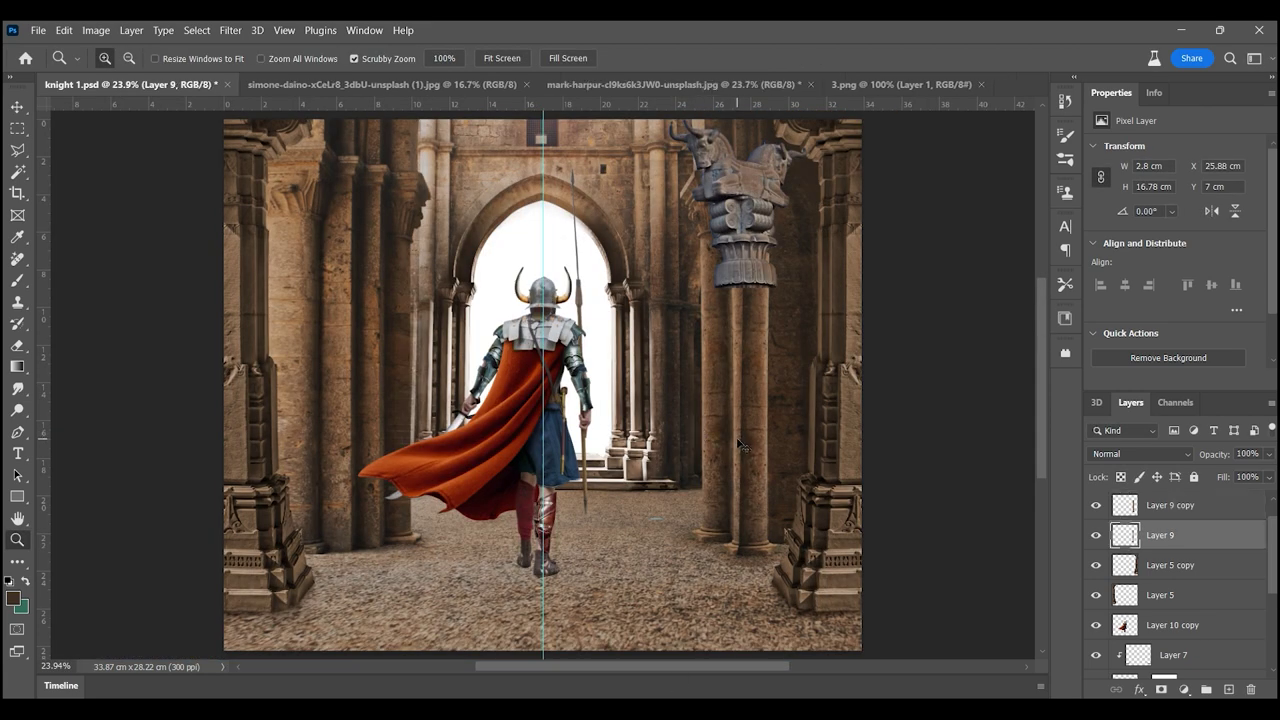
- Give Layer 9 copy a mask and a Levels adjustment dimming the pillar's highlights
key("alt+bracketright")
left_click(1161, 690)
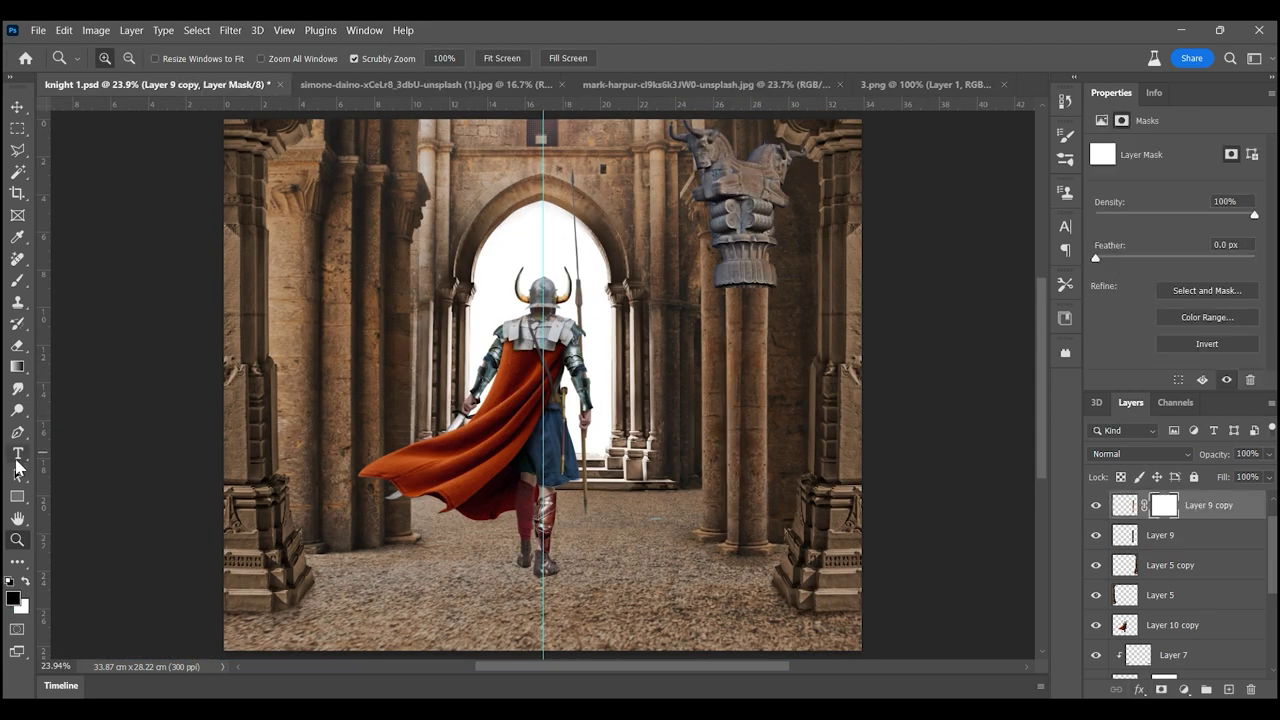
key("ctrl+plus")
key("ctrl+plus")
key("ctrl+plus")
left_click_drag(734, 431, 674, 171)
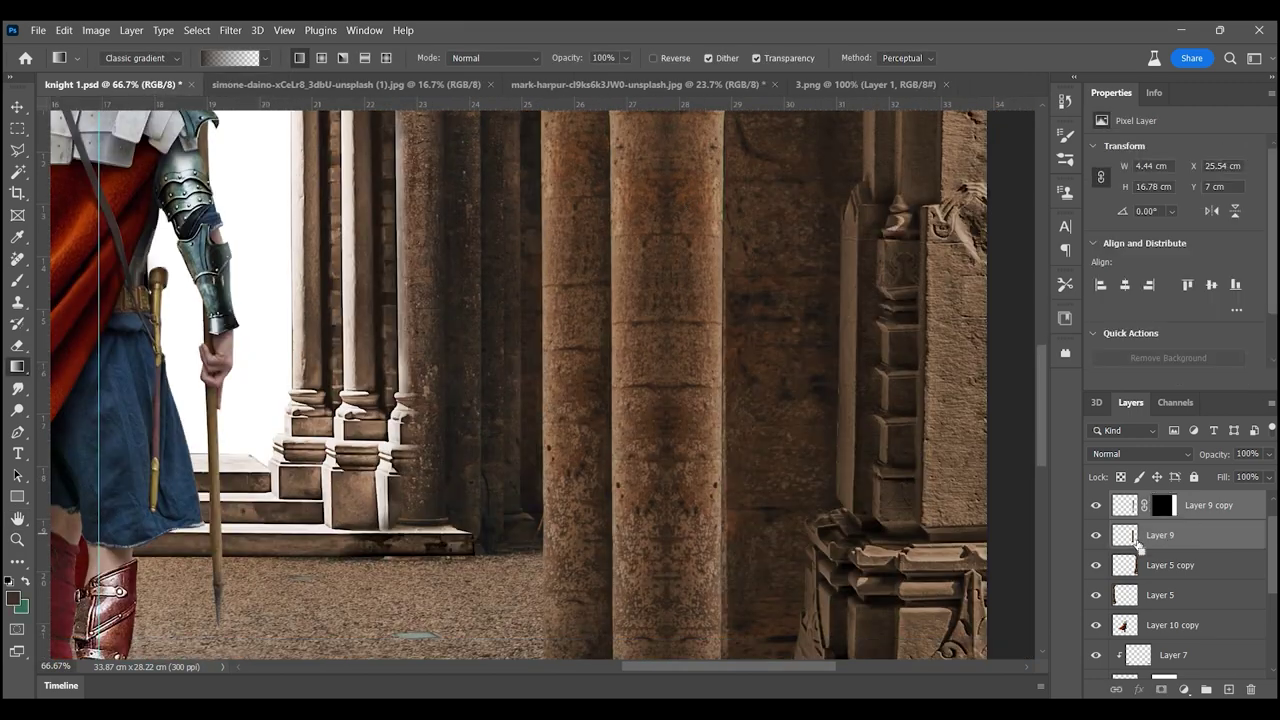
key("z")
key("ctrl+minus")
key("ctrl+minus")
key("ctrl+minus")
left_click(1184, 690)
left_click(1190, 467)
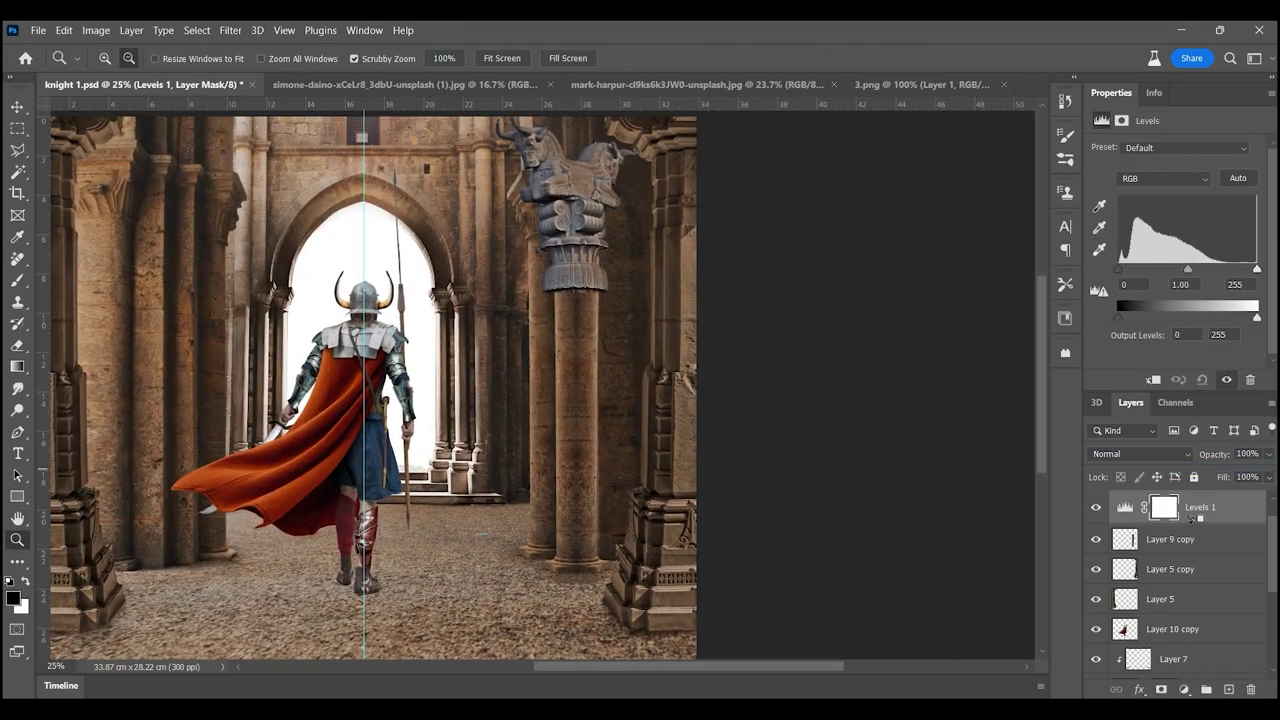
left_click_drag(1256, 317, 1236, 318)
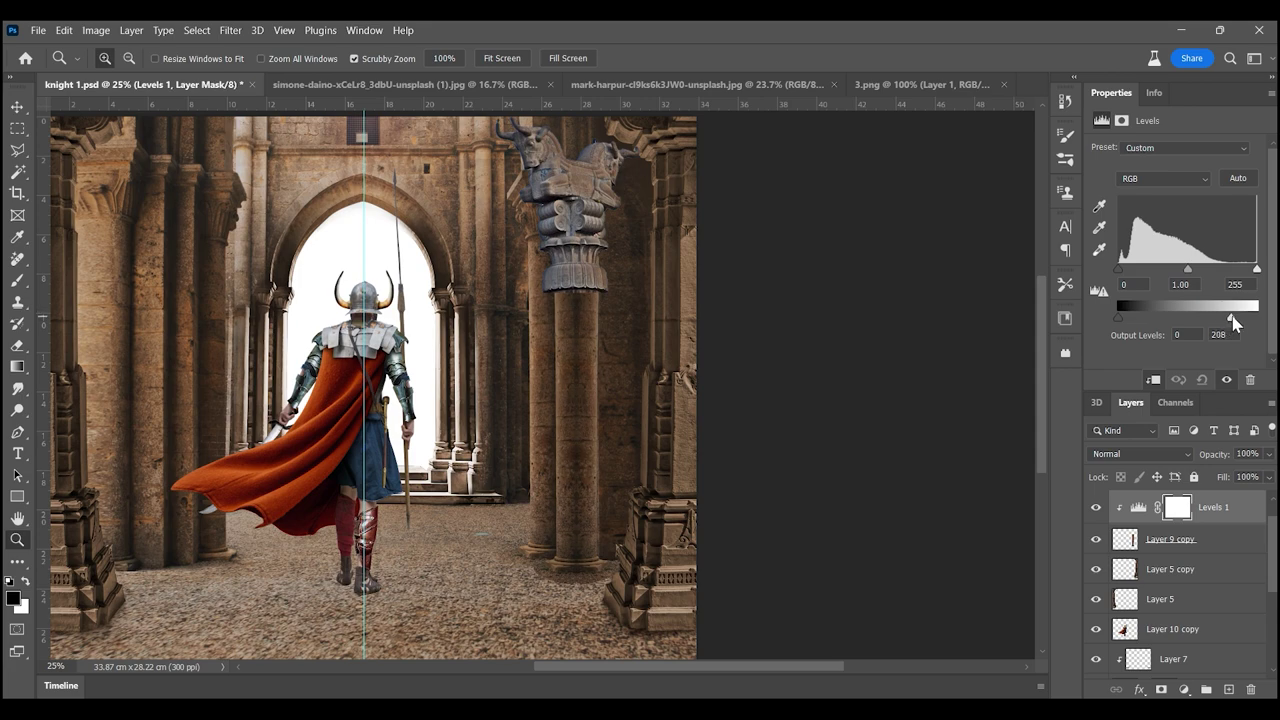
key("ctrl+z")
key("ctrl+z")
- Set Layer 9 to Darken blending, clipped to the pillar below
left_click(1140, 454)
left_click(1110, 323)
key("ctrl+plus")
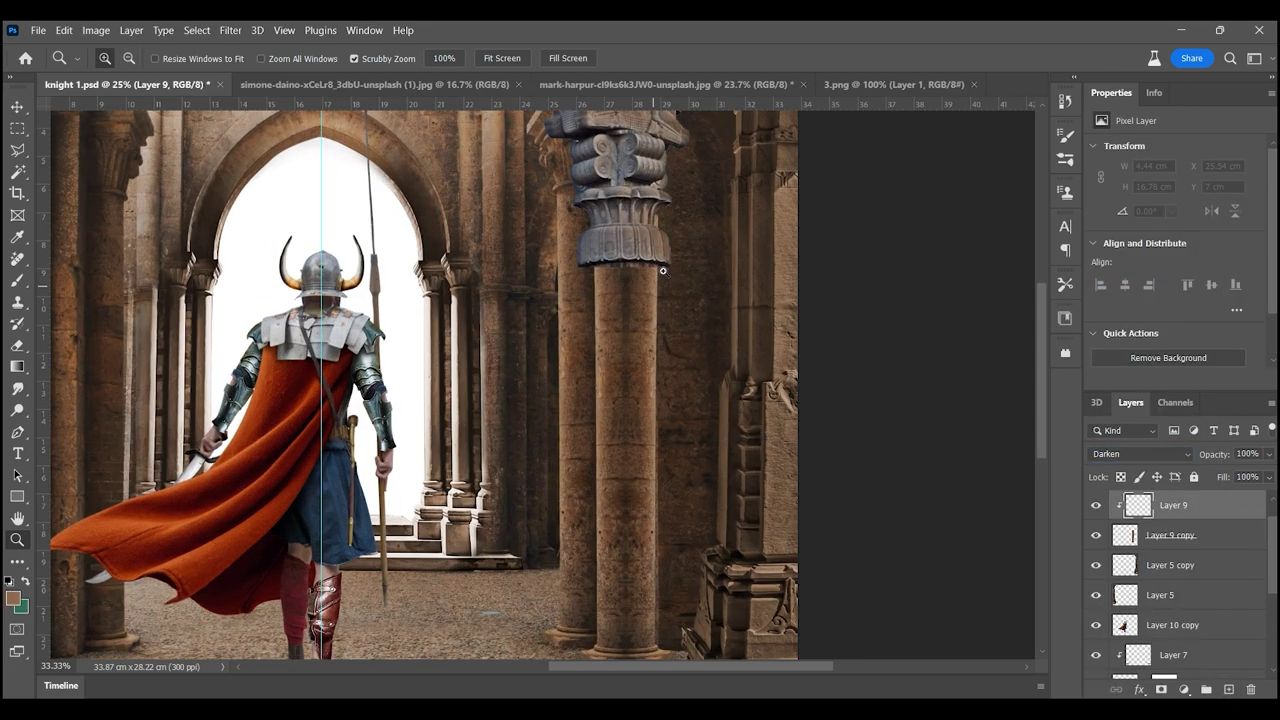
key("b")
key("ctrl+plus")
key("ctrl+plus")
key("ctrl+plus")
scroll(688, 482, "down", 2)
key("z")
key("ctrl+minus")
key("ctrl+minus")
key("ctrl+minus")
- Review Hue/Saturation and Levels settings for the bull capital on Layer 8
left_click(626, 338, "ctrl")
key("ctrl+minus")
key("ctrl+u")
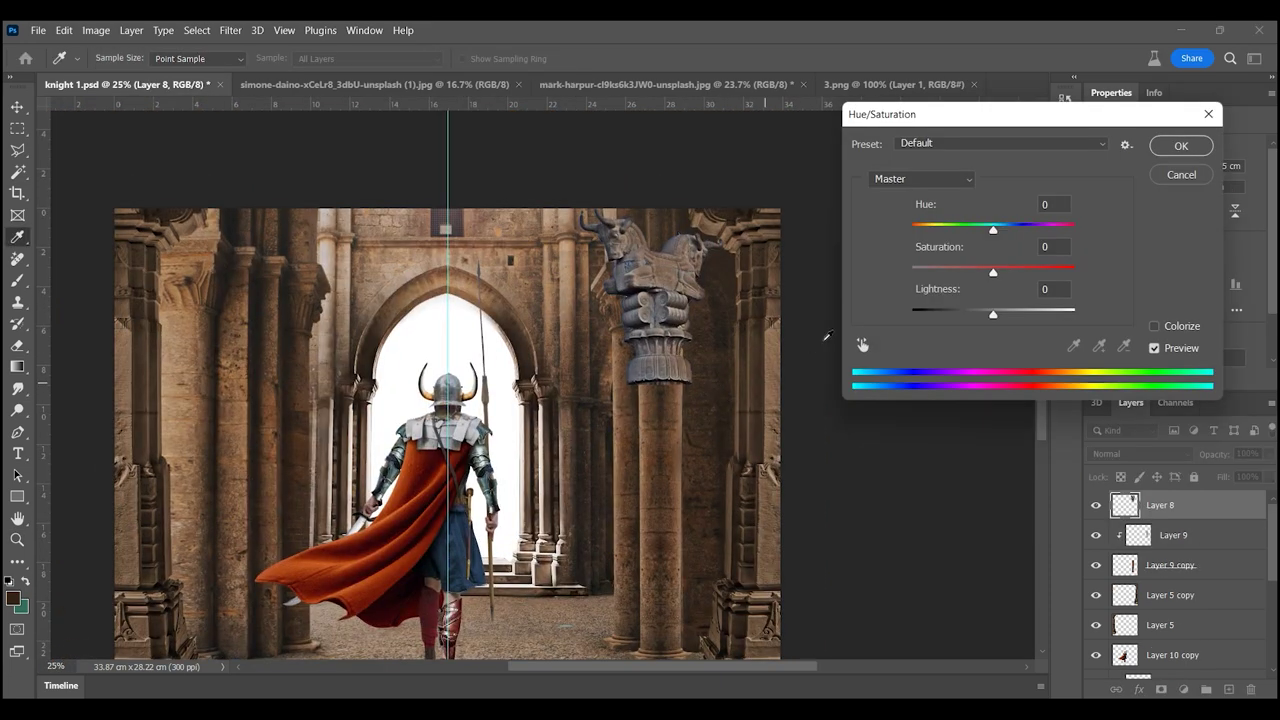
key("Escape")
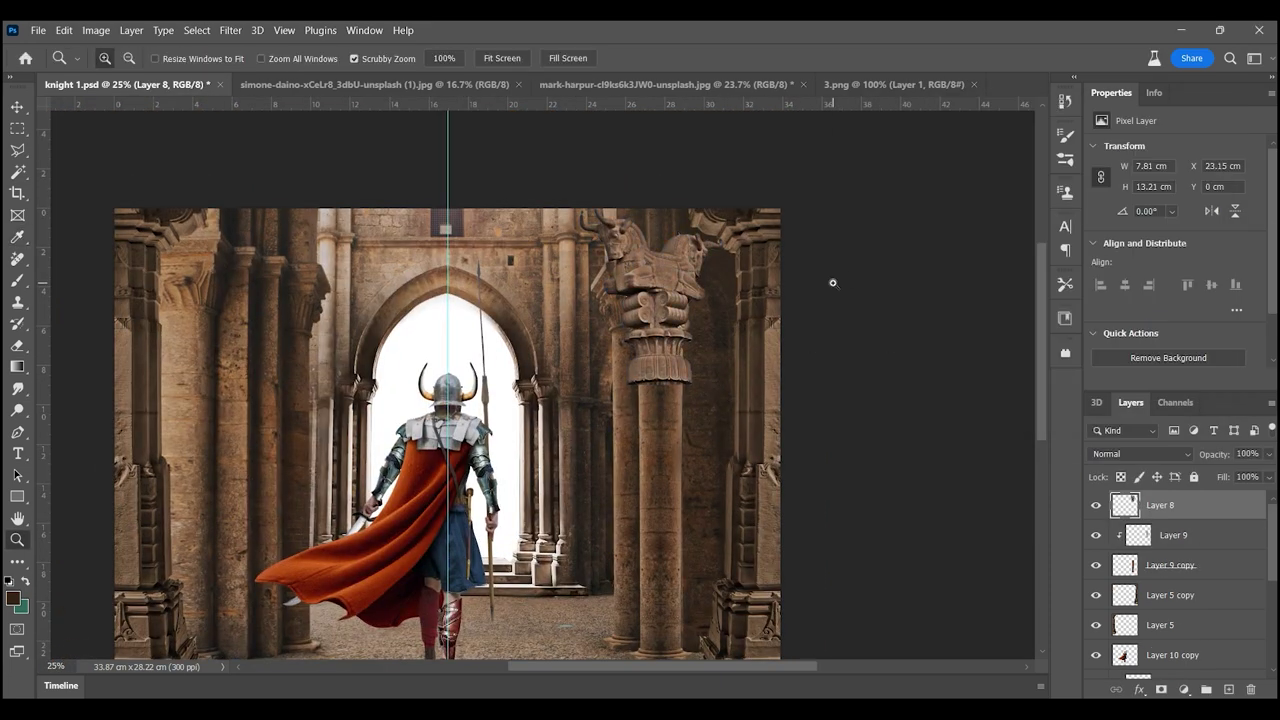
key("ctrl+l")
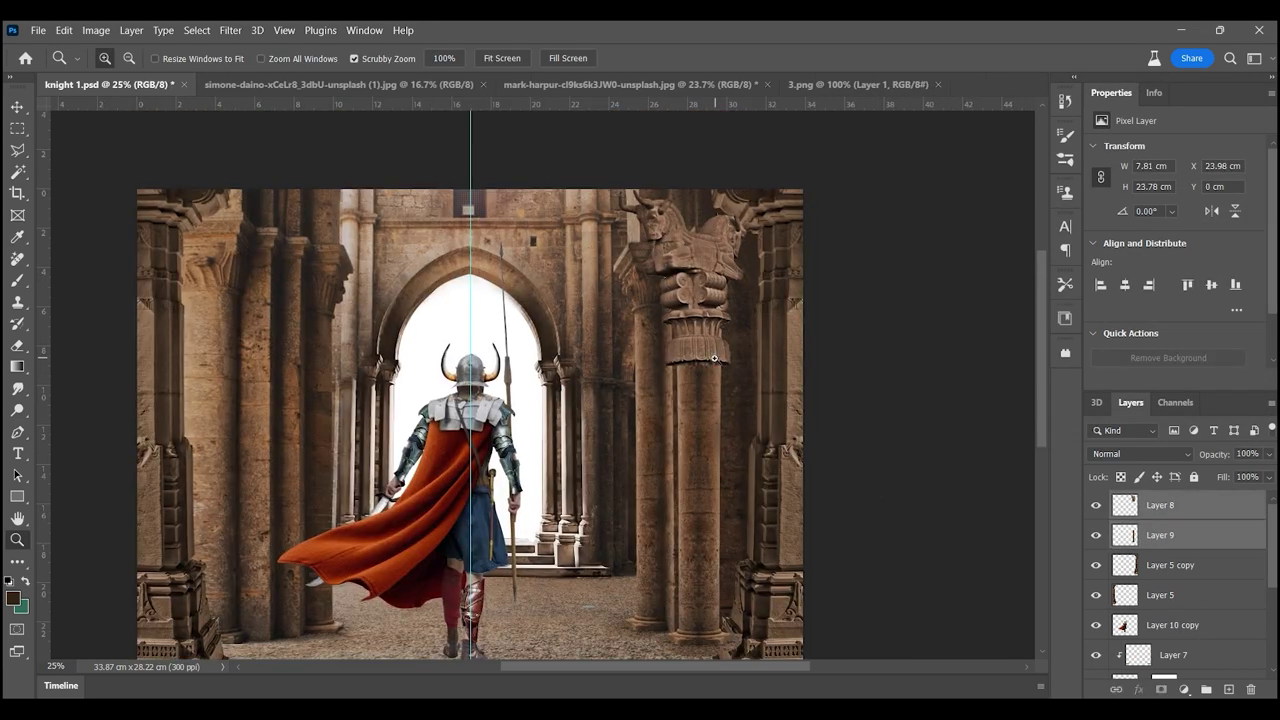
- Nudge the right pillar slightly left and zoom in on the right bull capital
left_click_drag(714, 358, 726, 372)
scroll(726, 372, "down", 2)
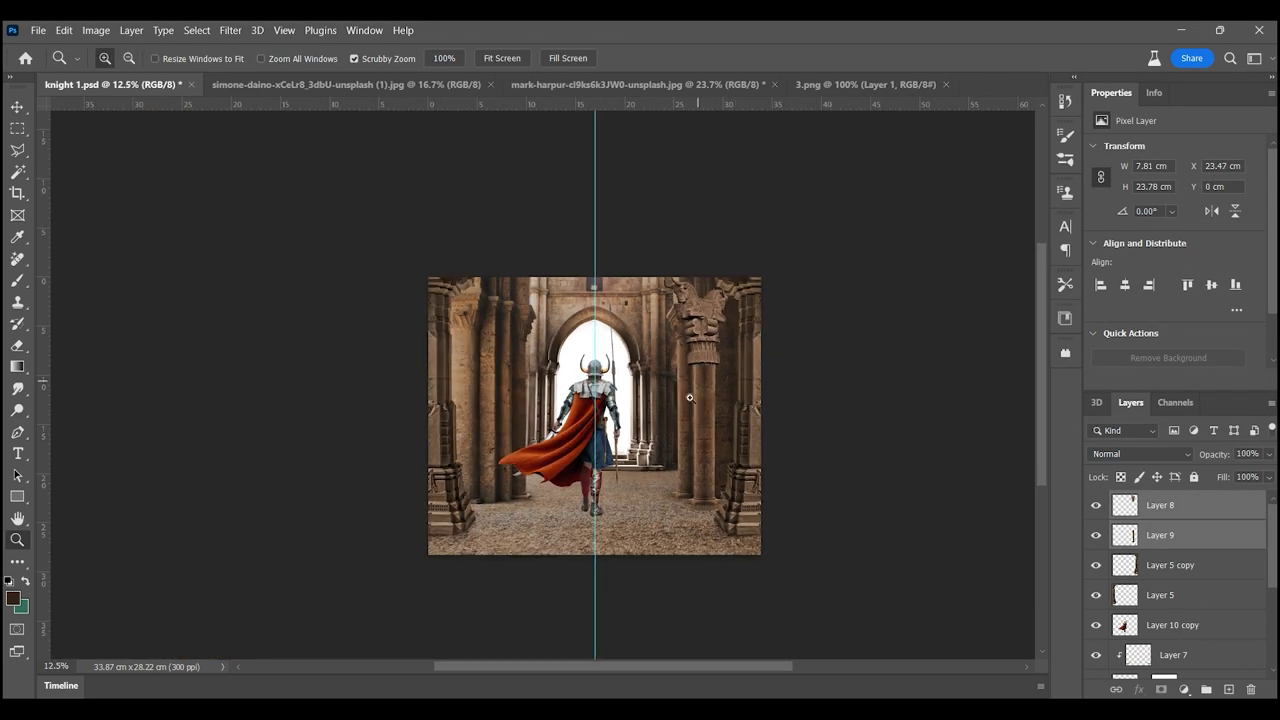
left_click(680, 320, "ctrl")
scroll(623, 337, "up", 3)
scroll(623, 337, "up", 3)
- Brush shadow around the bull capital and return Layer 10 to Normal blending
key("b")
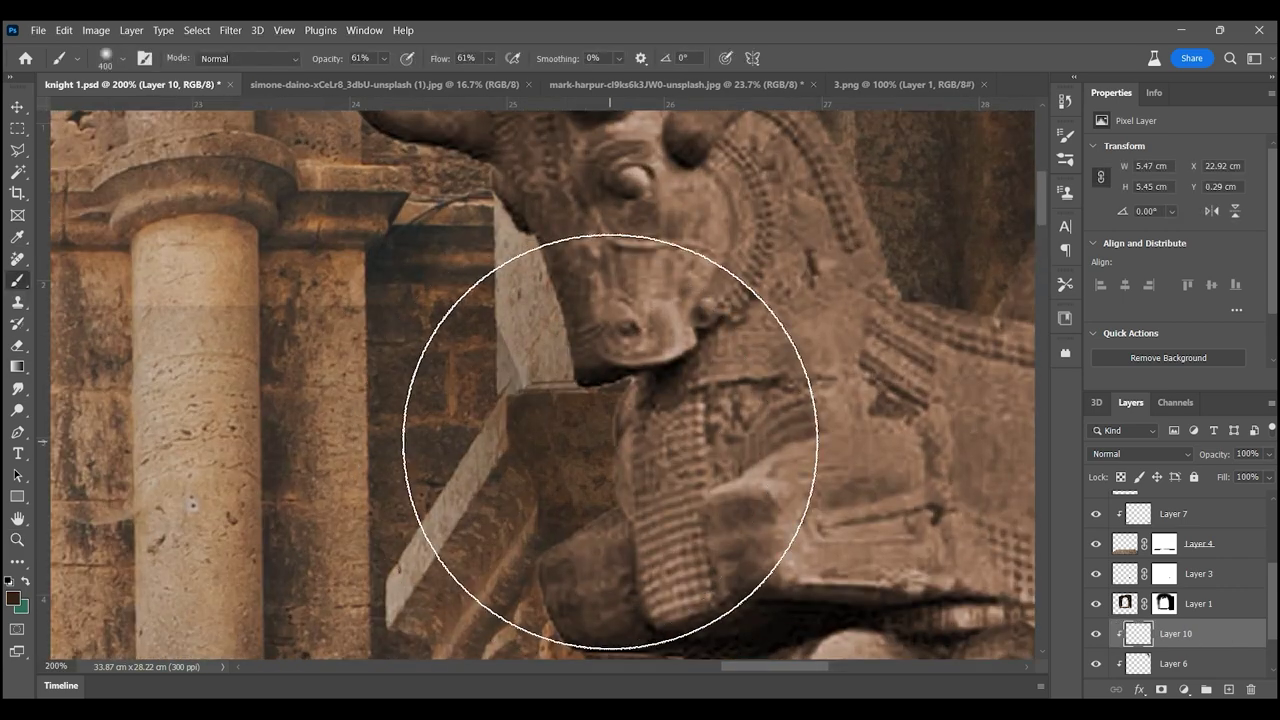
scroll(594, 537, "up", 2)
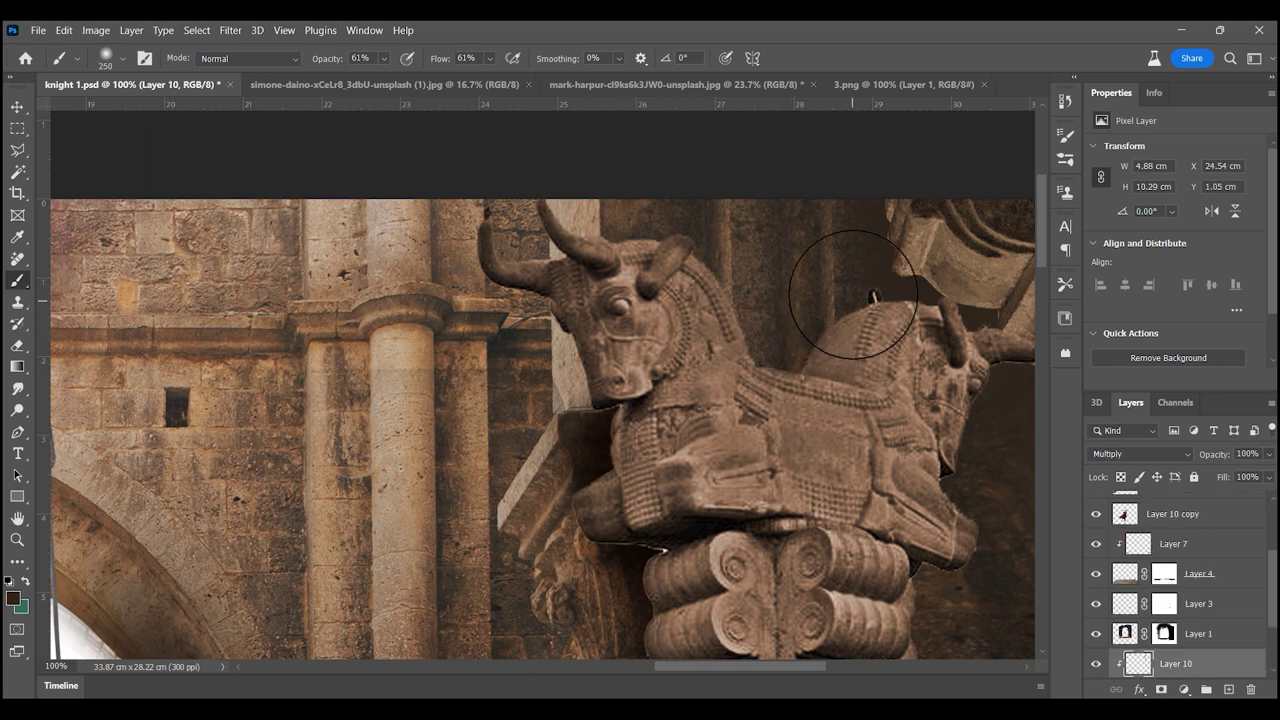
left_click(1140, 454)
left_click(1110, 292)
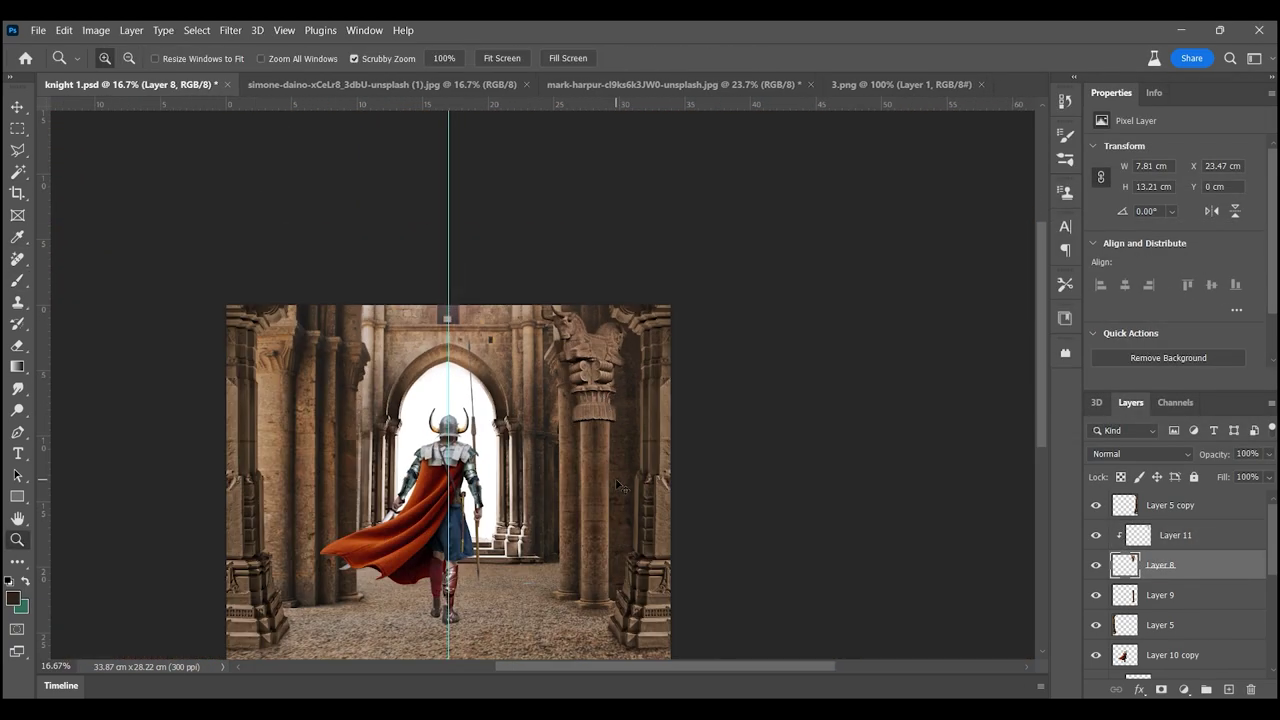
- Move the Layer 11 copy bull-capital pillar onto the right column
left_click(617, 485)
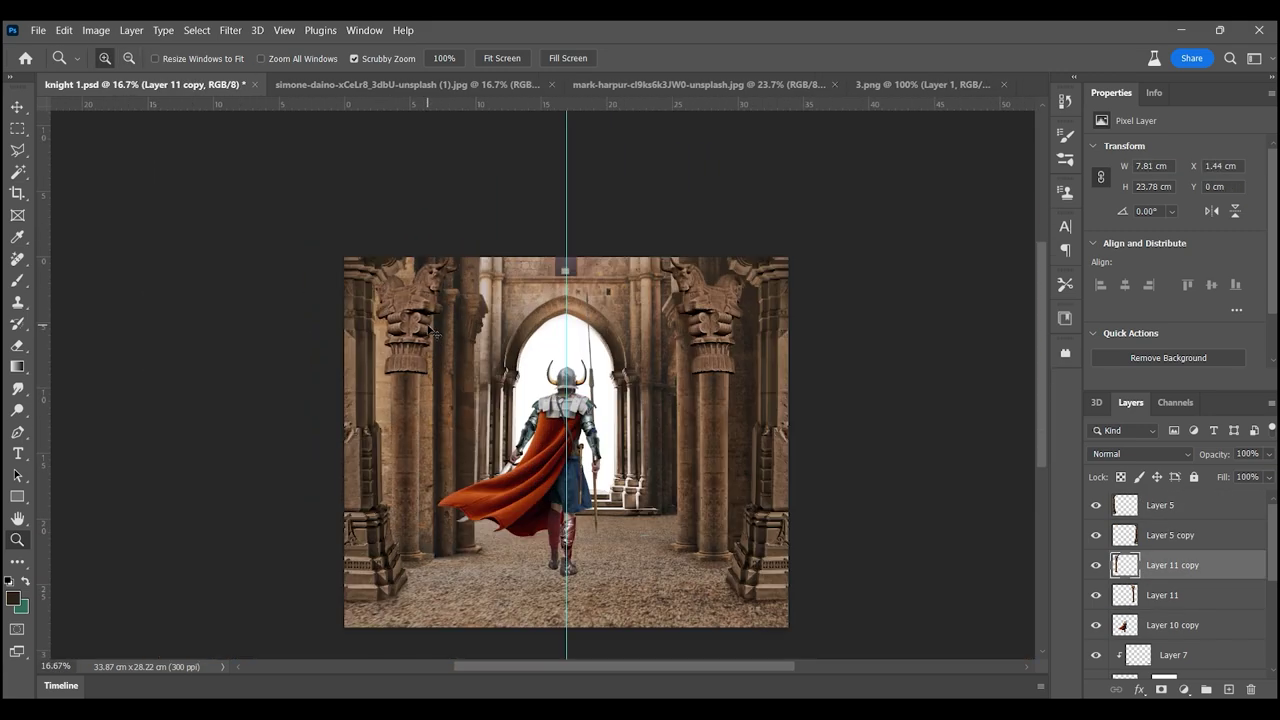
mouse_move(490, 420)
left_mouse_down()
mouse_move(785, 420)
mouse_move(470, 420)
left_mouse_up()
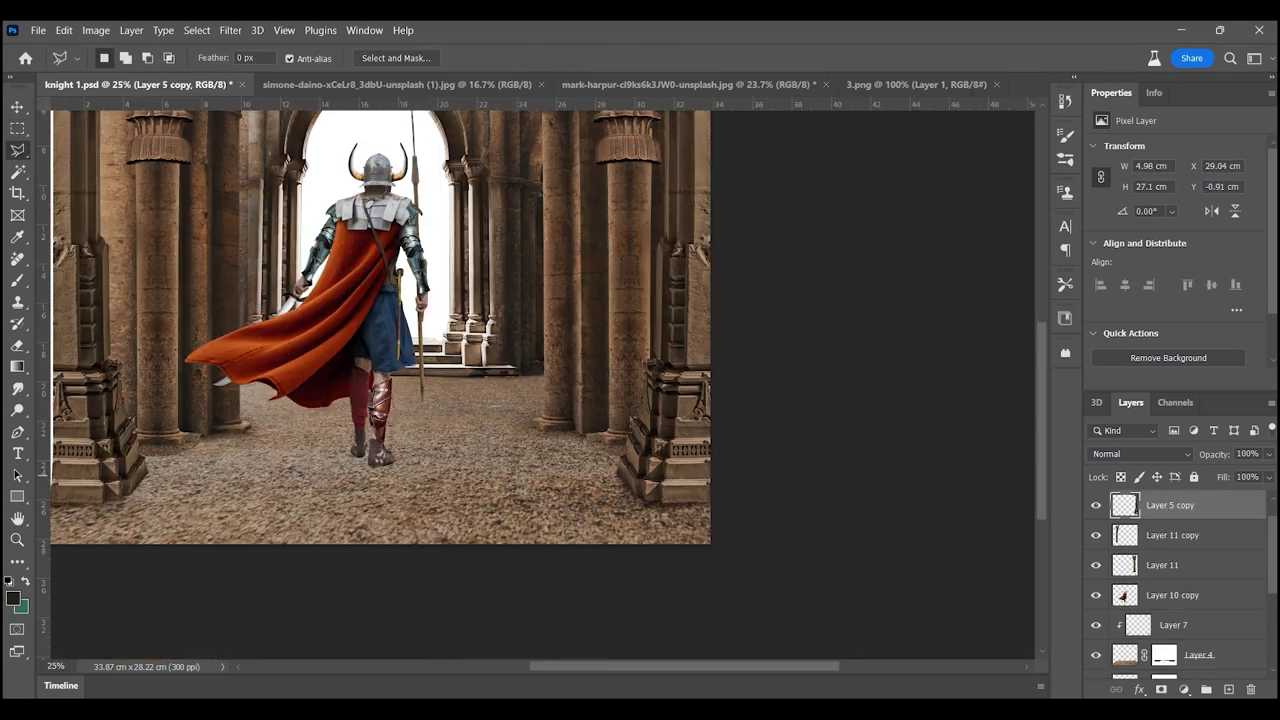
- Fill both bottom-corner selections with dark shadow on Layer 12
left_click(624, 486)
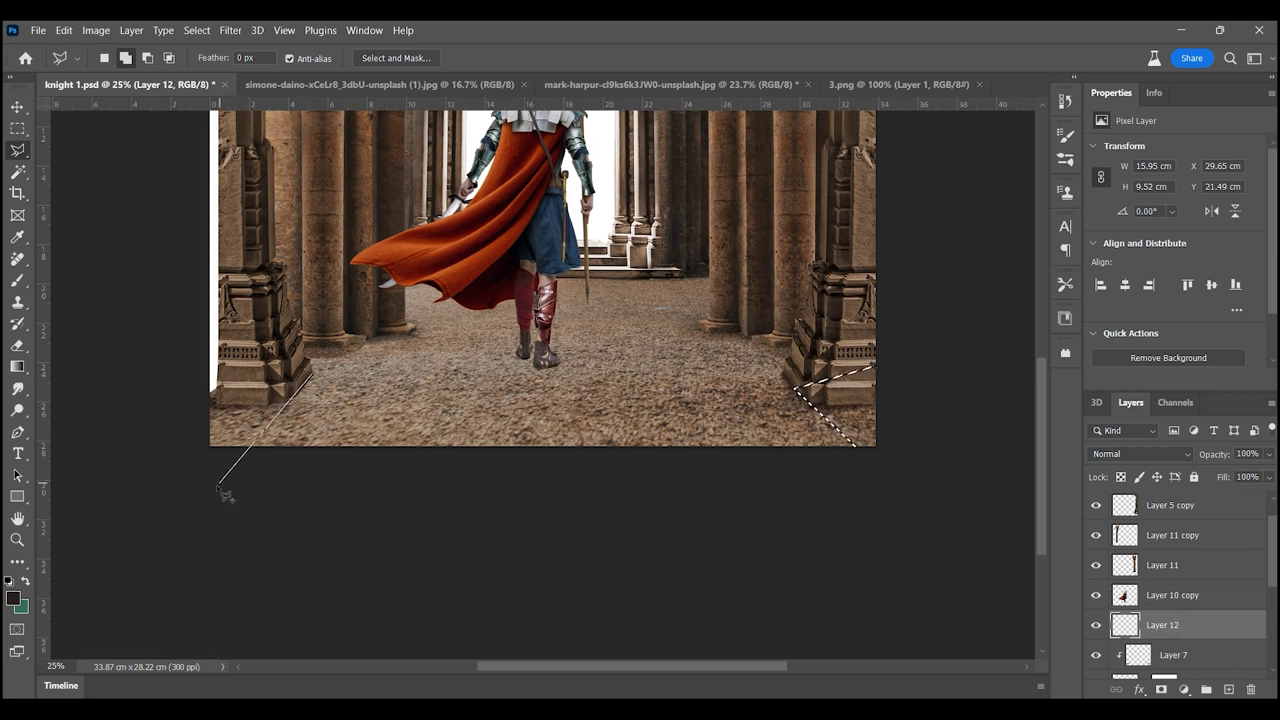
key("Delete")
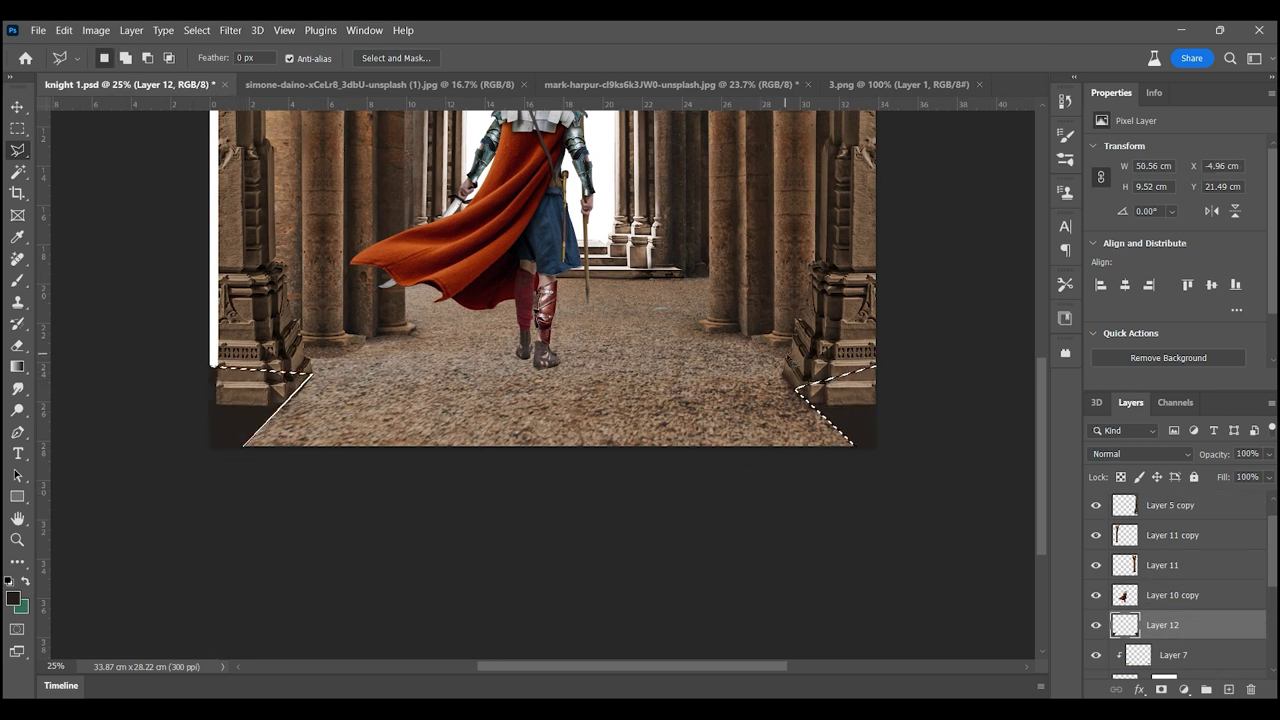
key("ctrl+d")
- Stretch the left pillar layer wider toward the left
key("ctrl+t")
left_click_drag(466, 323, 447, 323)
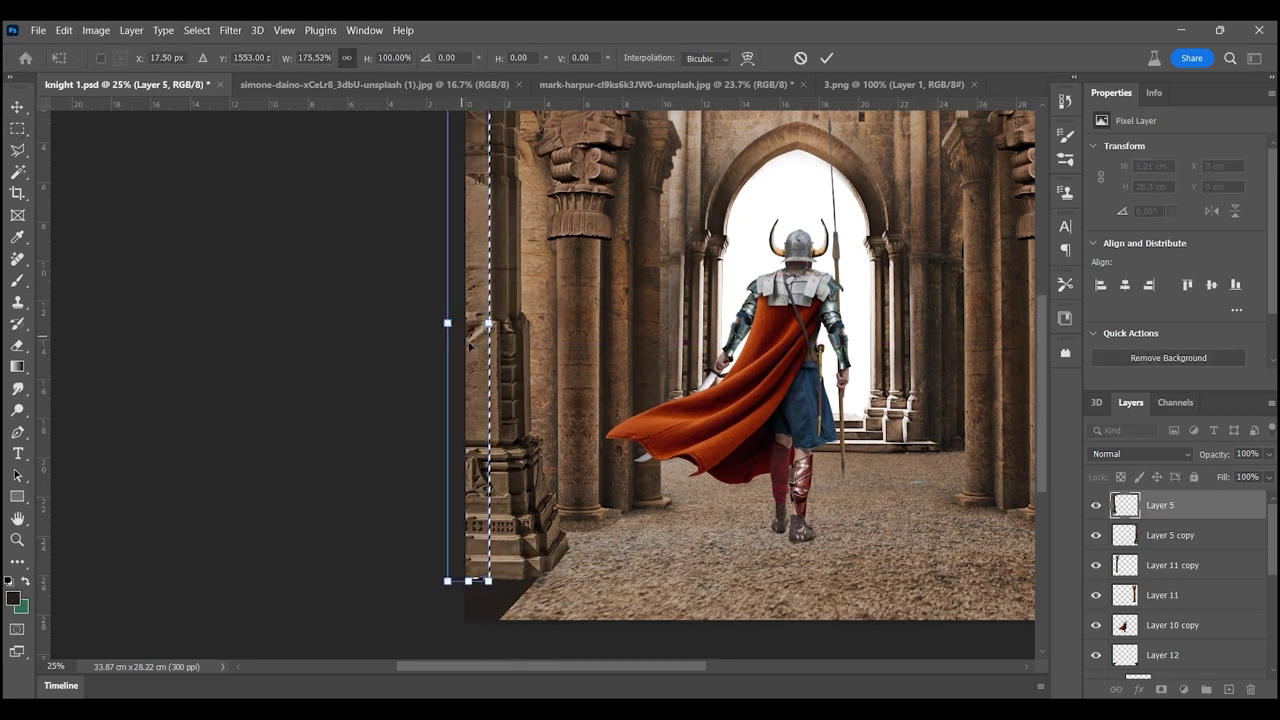
key("Return")
key("ctrl+0")
- Blur the corner shadows with Box Blur radius 42, Multiply mode at 52% opacity
left_click(857, 608, "ctrl")
left_click(230, 30)
left_click(457, 277)
key("Return")
left_click(1140, 453)
left_click(1100, 350)
left_click(1268, 453)
left_click_drag(1266, 472, 1232, 478)
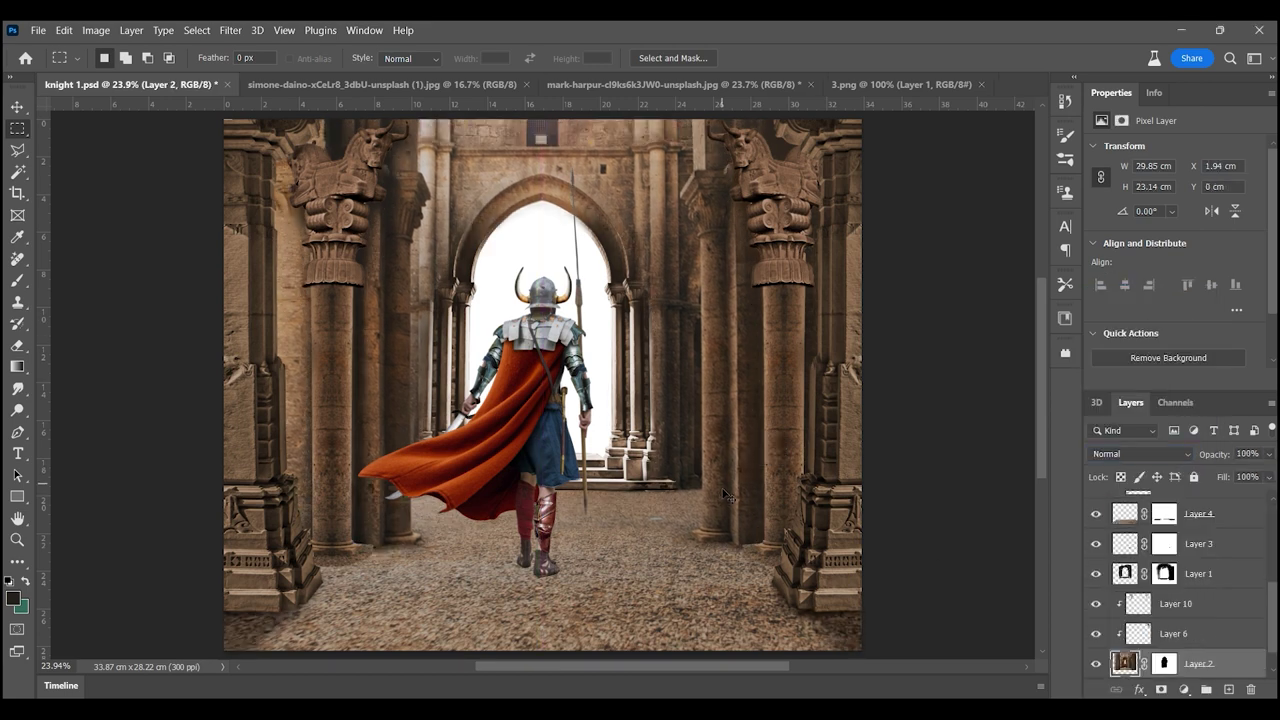
- Place the blue forest photo behind the arch, scaled and brightened with Levels
left_click(38, 30)
left_click(45, 66)
double_click(364, 155)
left_click_drag(150, 88, 540, 380)
key("ctrl+t")
left_click_drag(560, 330, 588, 448)
key("Return")
key("ctrl+l")
left_click_drag(1143, 289, 1070, 289)
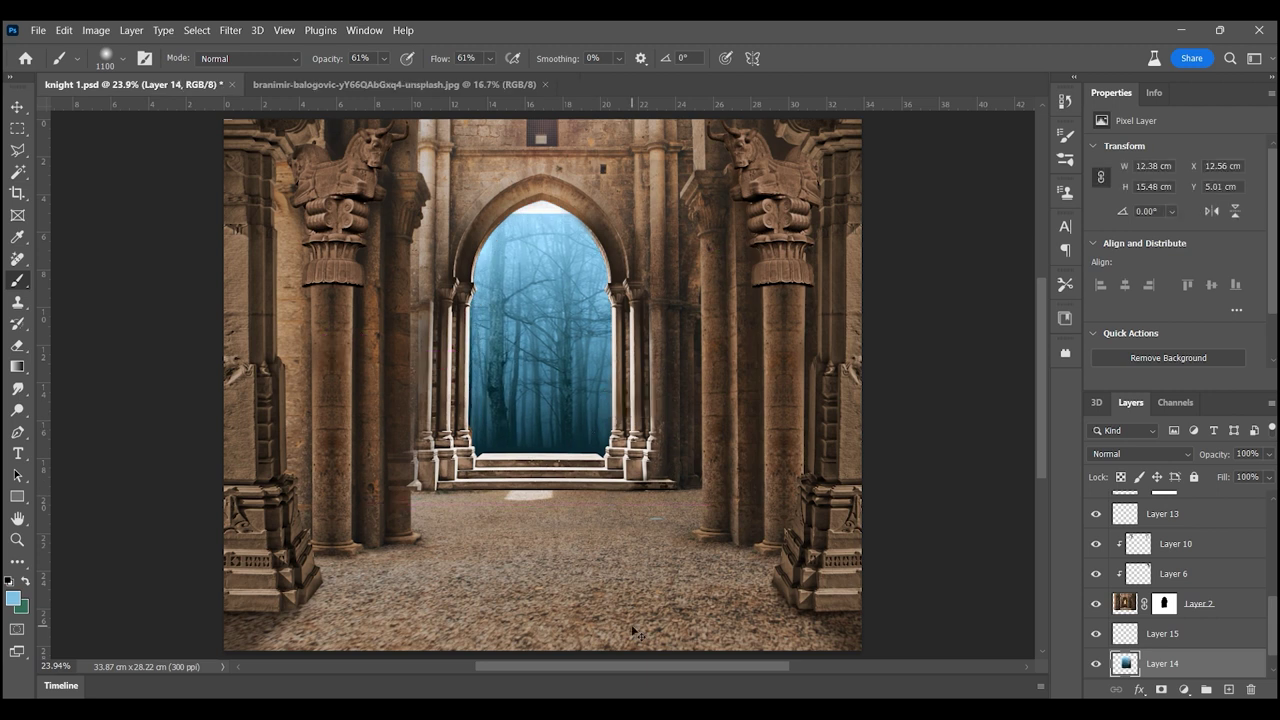
- Enlarge the forest layer, shift it up-left, and set Levels white point to 210
key("v")
key("ctrl+t")
left_click_drag(675, 489, 723, 543)
left_click_drag(689, 467, 649, 440)
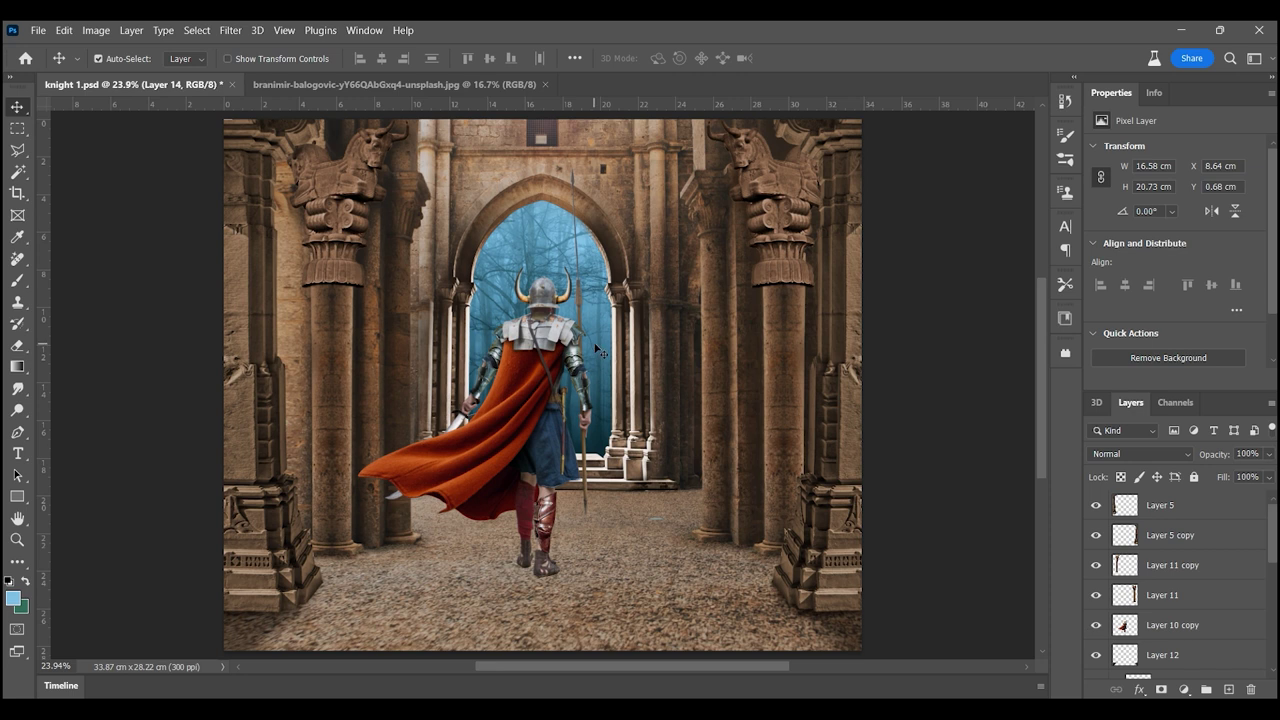
key("ctrl+l")
left_click_drag(1145, 289, 1110, 290)
left_click(1210, 133)
- Bring misty trees from the road photo in as Layer 16, Multiply, Levels white point 55
left_click(38, 30)
left_click(70, 58)
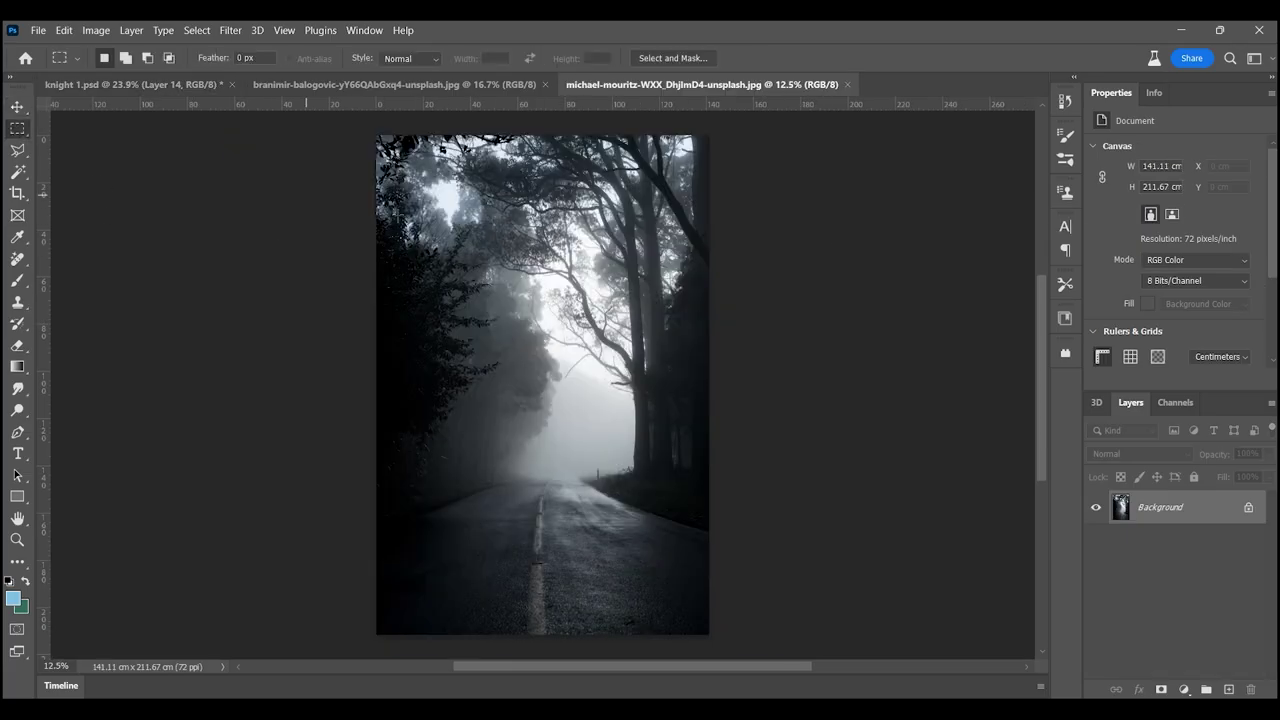
left_click_drag(418, 238, 543, 391)
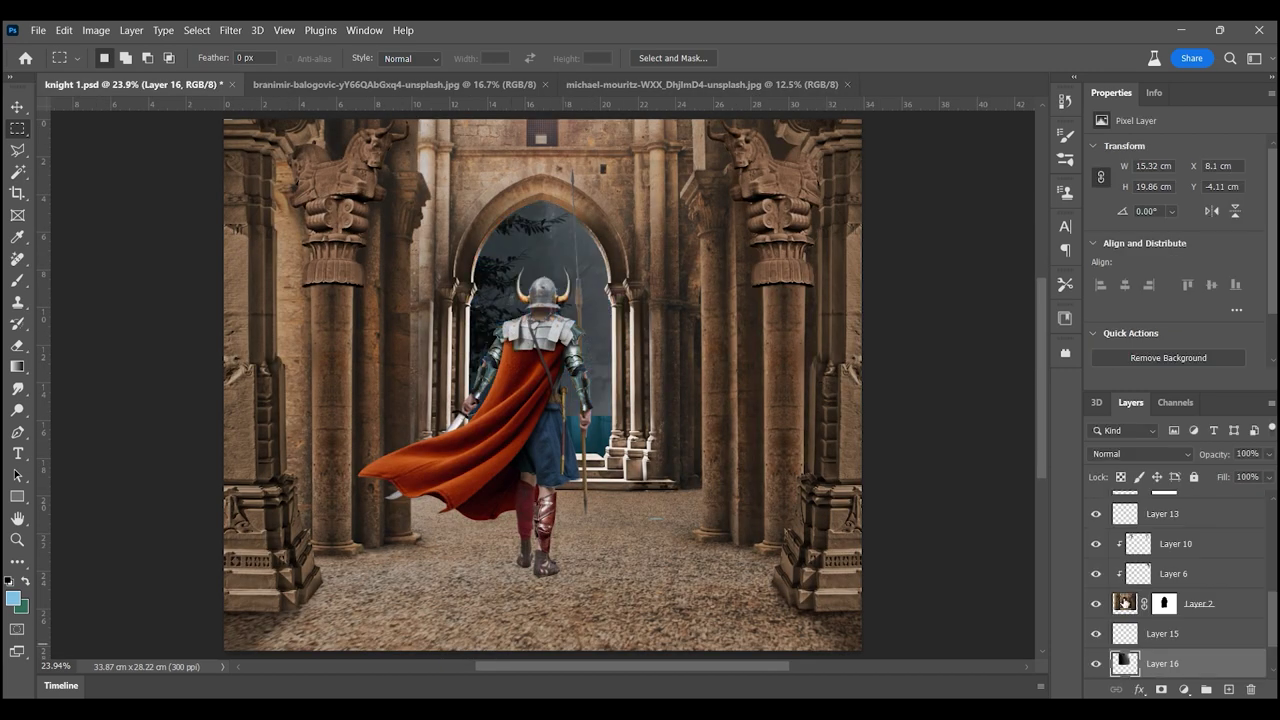
left_click(1140, 453)
left_click(1102, 342)
key("ctrl+l")
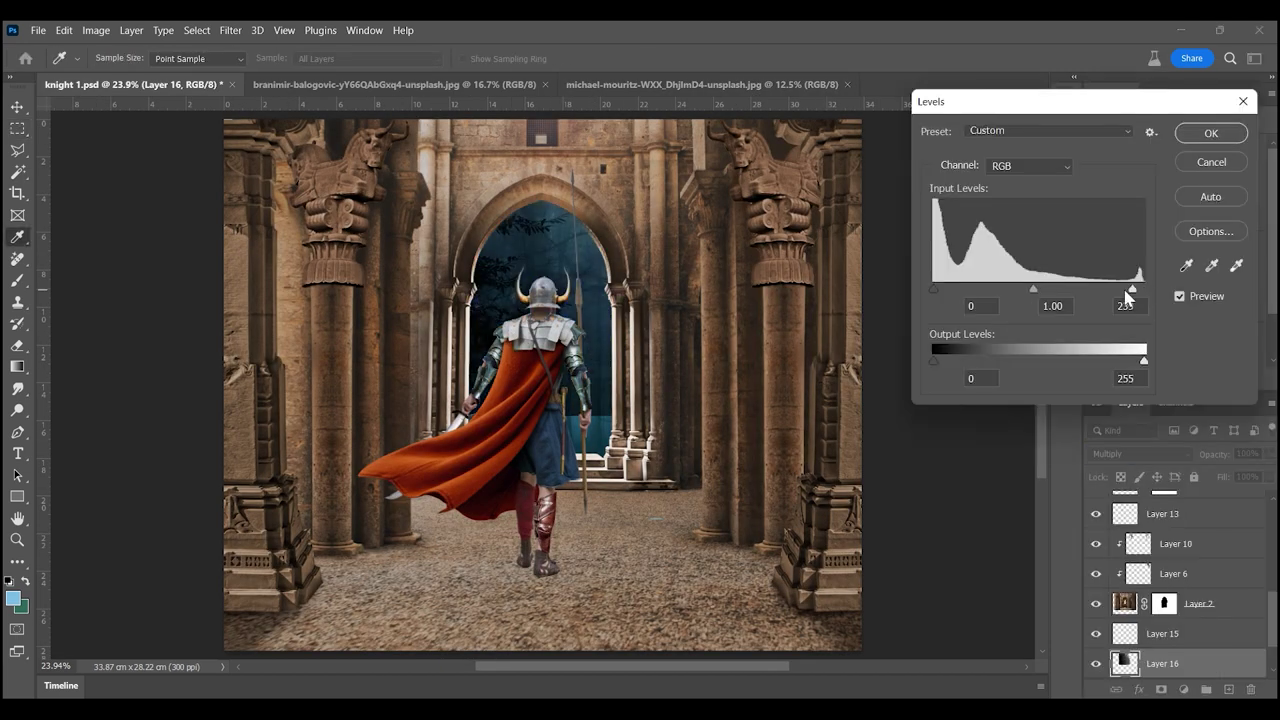
left_click_drag(1141, 289, 979, 289)
key("Return")
- Shift the trees layer into the arch and lighten its midtones with Levels
key("ctrl+t")
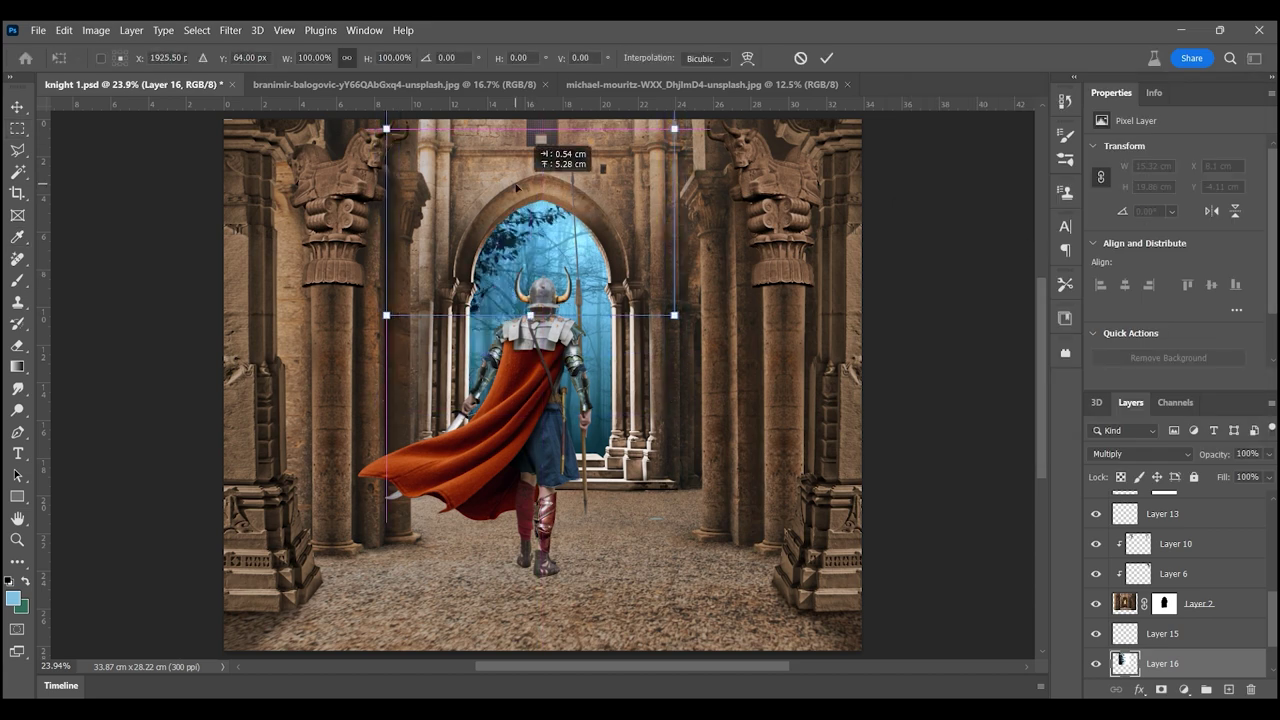
left_click_drag(625, 266, 635, 270)
key("Return")
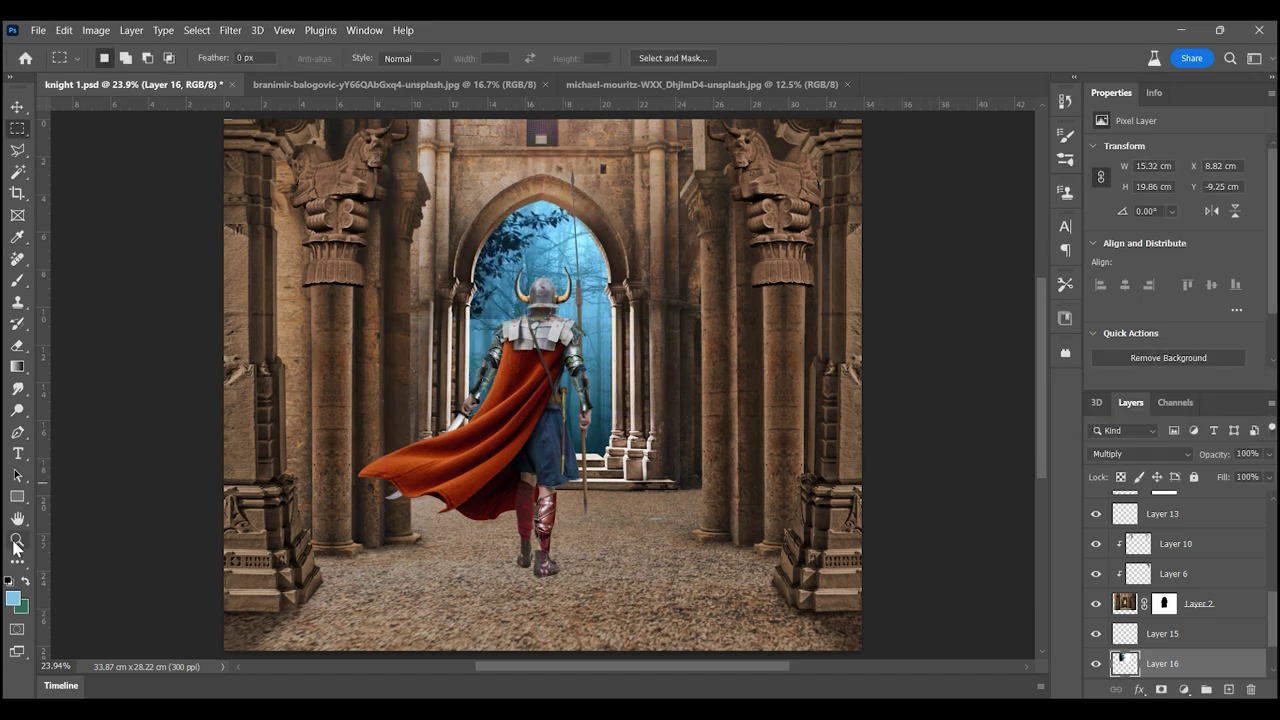
key("z")
left_click_drag(482, 293, 540, 295)
key("ctrl+l")
left_click_drag(1039, 289, 1005, 289)
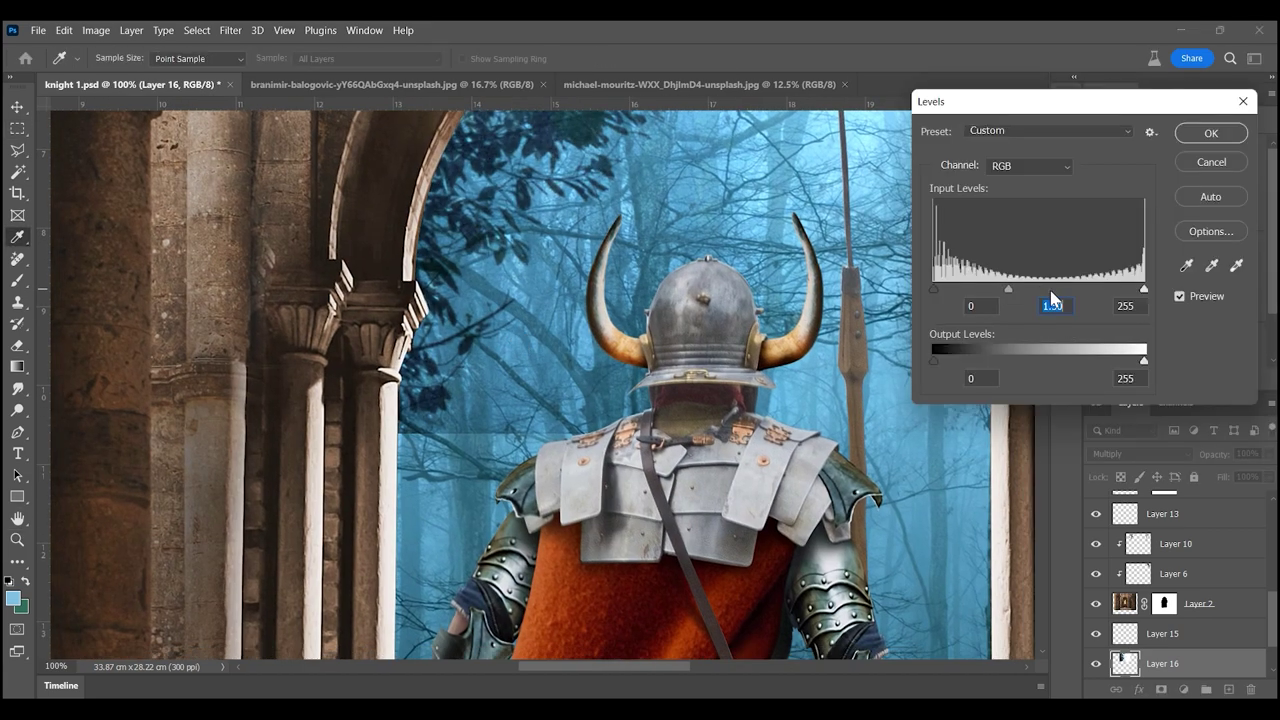
key("Return")
- Add a new empty Layer 17 and zoom in on the knight
key("z")
left_click(778, 320, "alt")
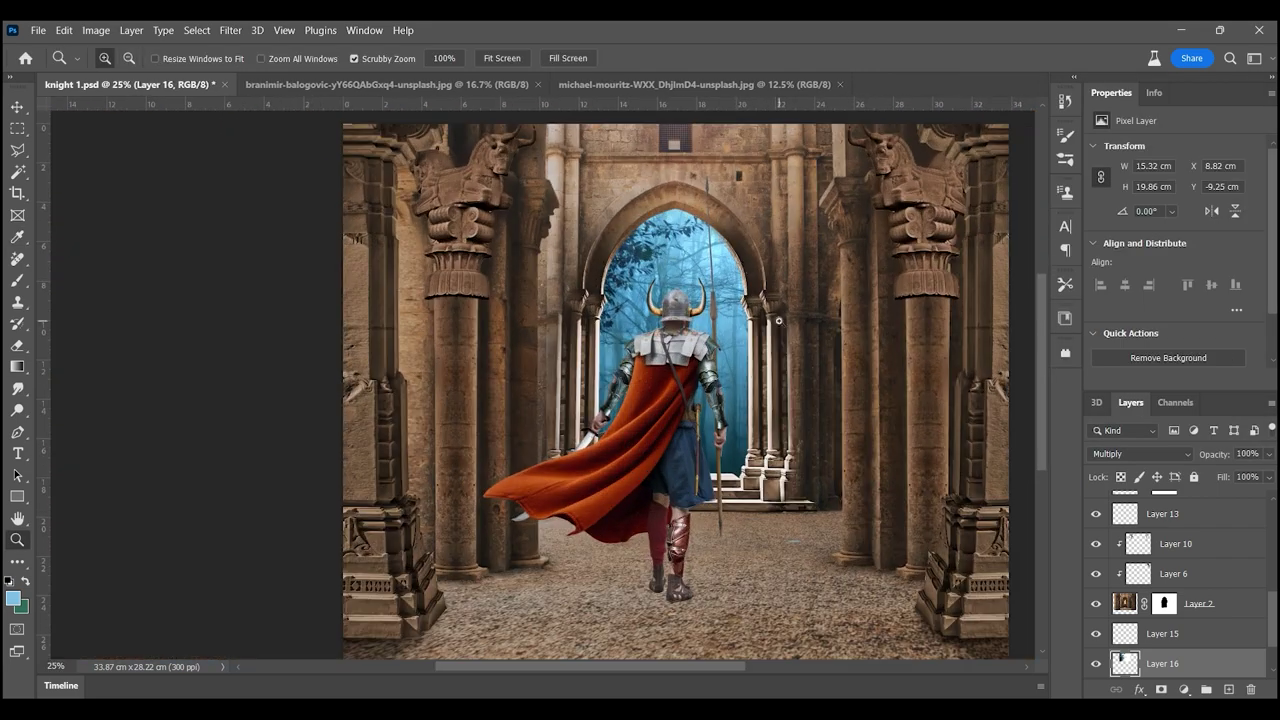
key("ctrl+shift+alt+n")
left_click(778, 320)
- Set Layer 17 to Overlay and paint soft light over the knight's back with a 200 px brush
key("b")
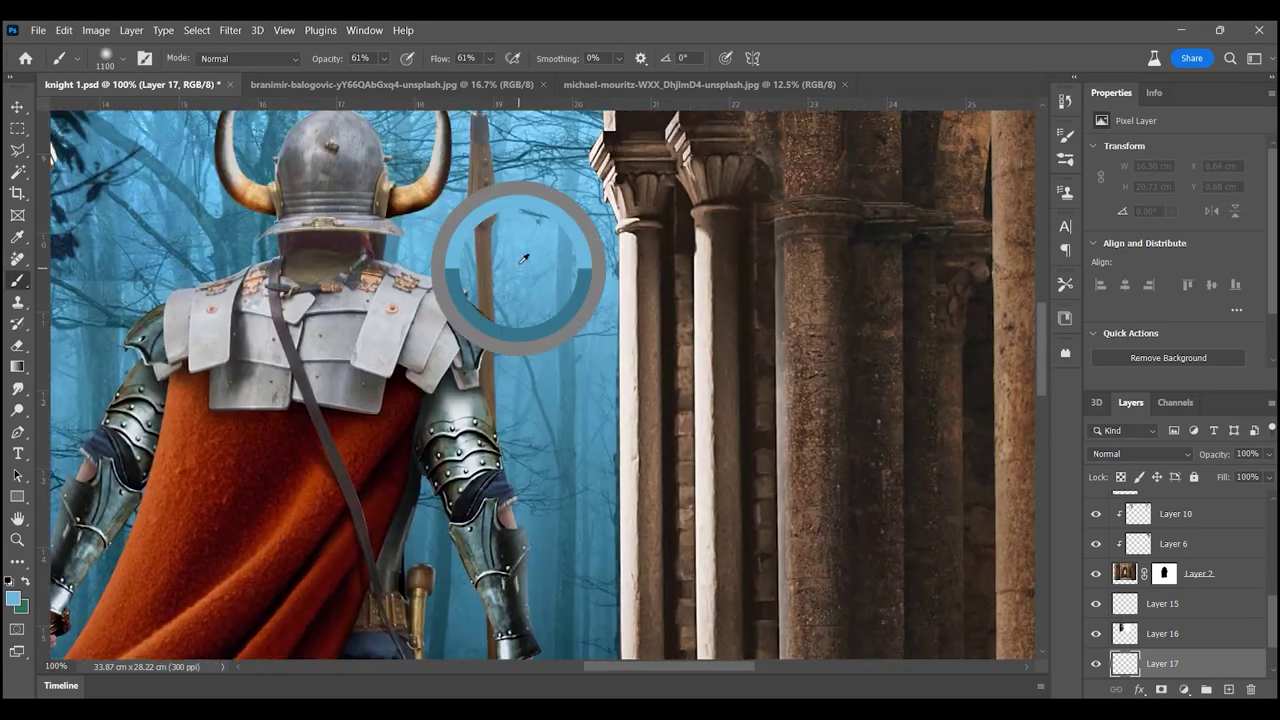
left_click(1140, 454)
left_click(1130, 476)
left_click_drag(677, 428, 866, 585)
key("bracketleft")
key("bracketleft")
key("bracketleft")
key("bracketleft")
key("bracketleft")
key("bracketleft")
left_click_drag(637, 266, 765, 441)
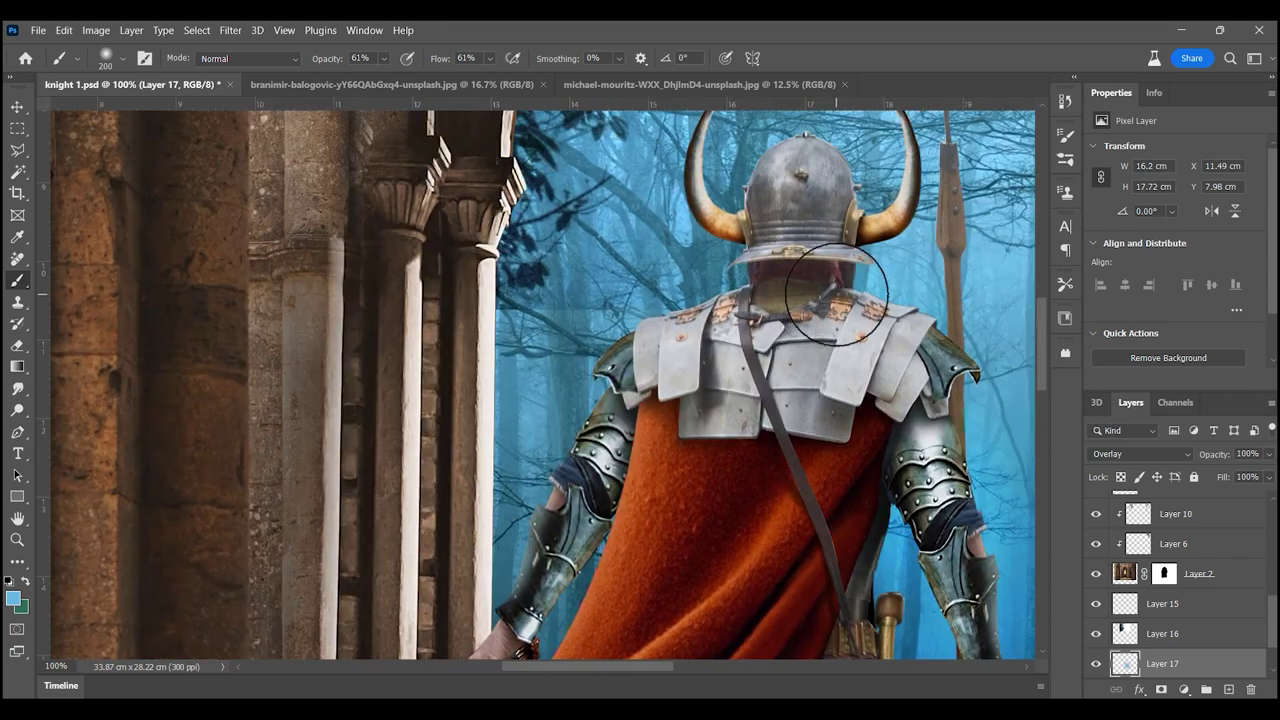
mouse_move(767, 222)
left_mouse_down()
mouse_move(842, 372)
mouse_move(860, 264)
left_mouse_up()
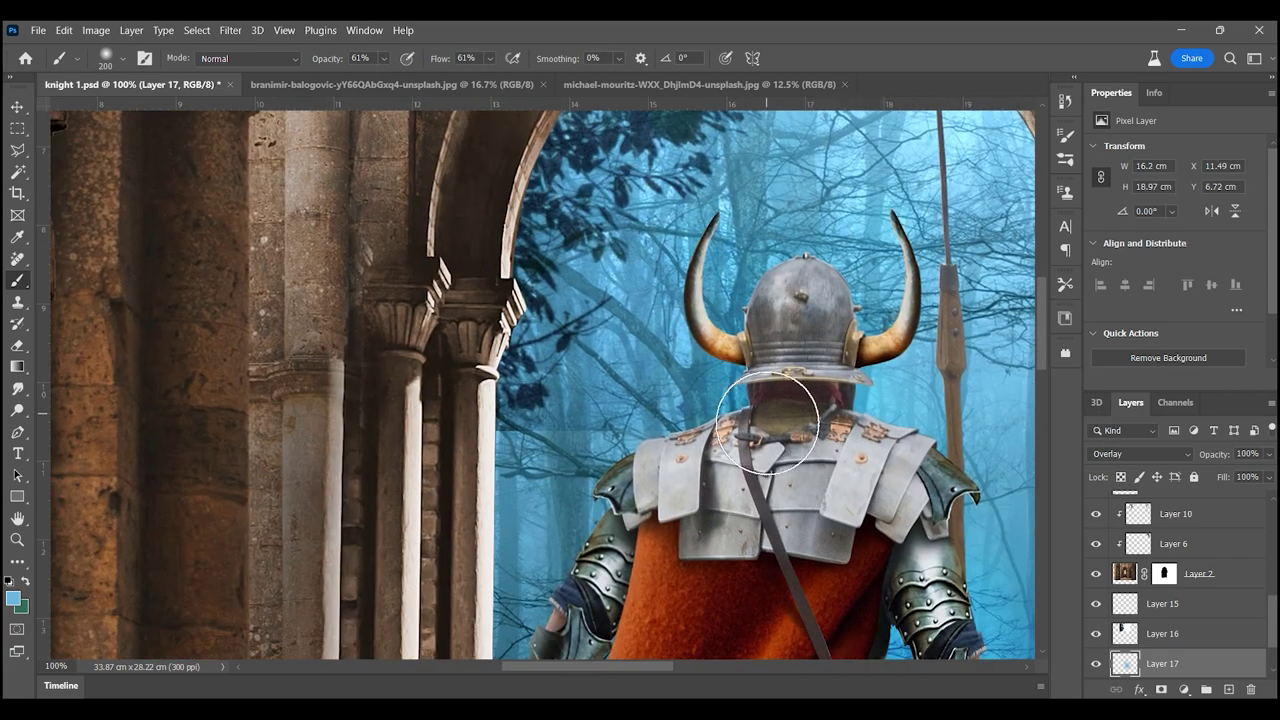
scroll(767, 422, "down", 5)
scroll(857, 471, "down", 5)
scroll(800, 419, "down", 5)
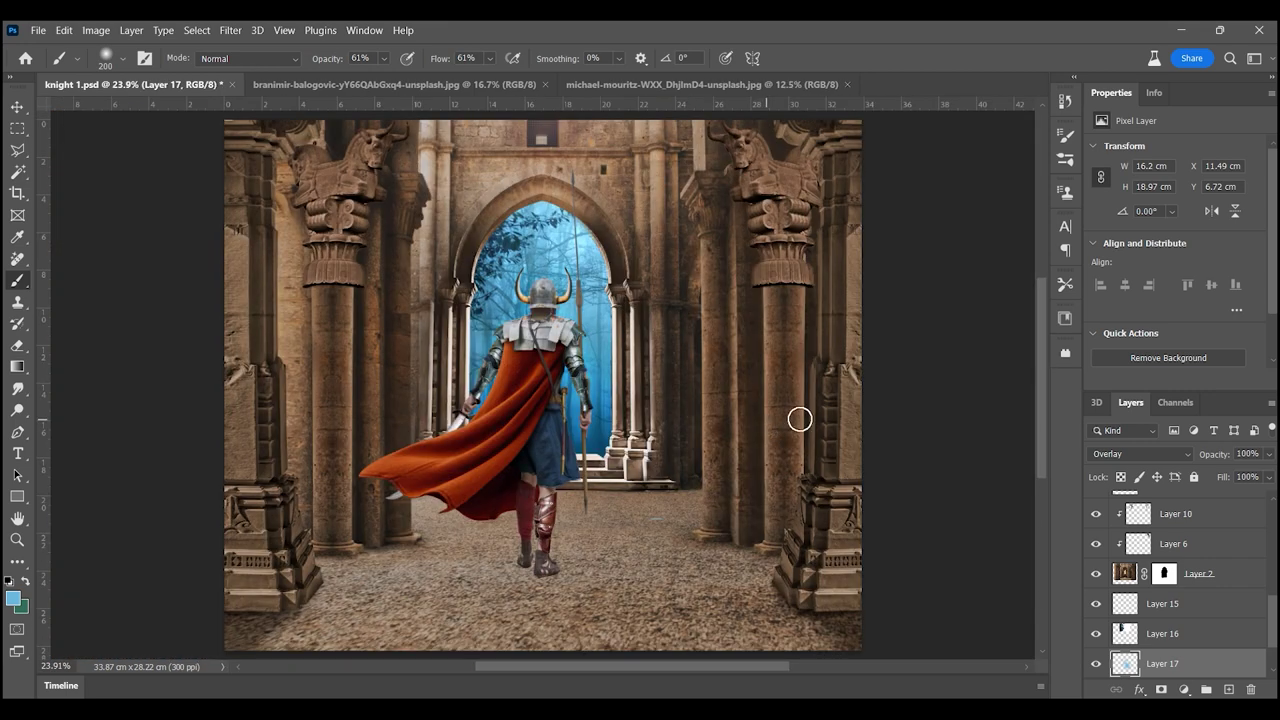
left_click(1096, 574)
left_click(1096, 574)
- On new Layer 18, sample the forest's light blue as the brush colour for rim light
left_click(1228, 689)
key("i")
scroll(526, 300, "up", 3)
left_click(13, 598)
left_click(877, 352)
key("Return")
key("b")
scroll(581, 343, "down", 3)
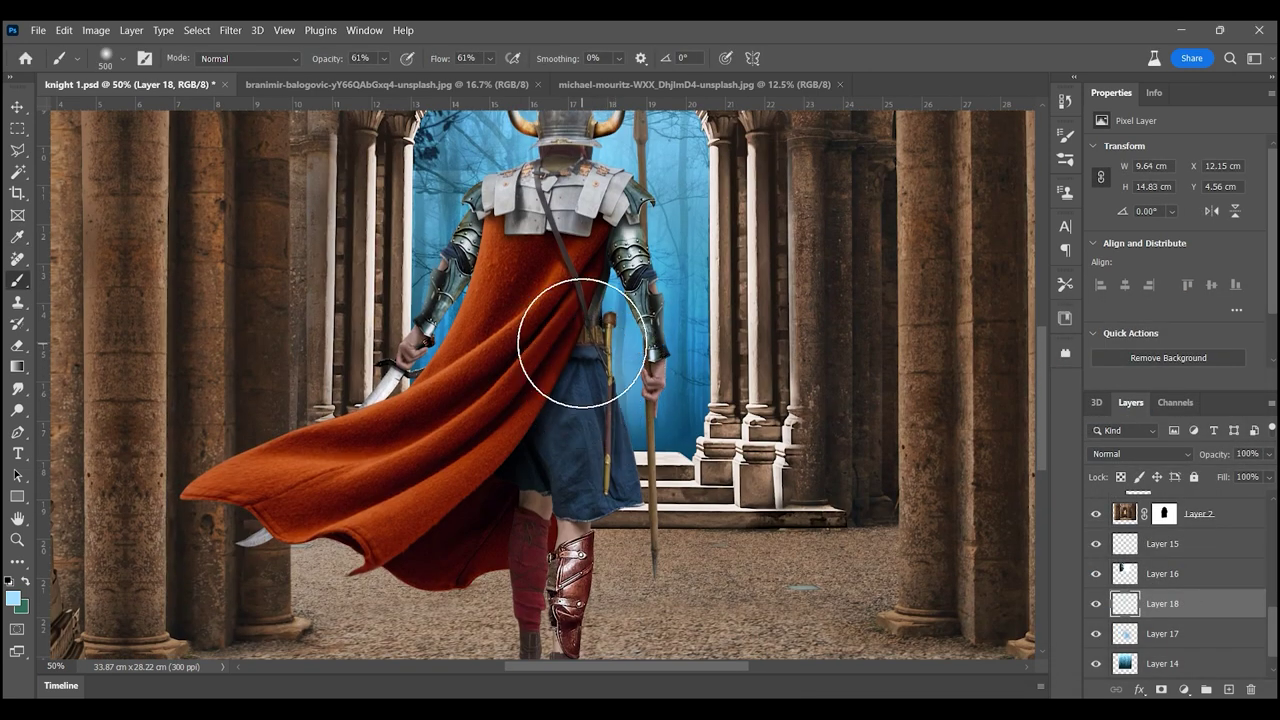
scroll(620, 400, "up", 3)
scroll(620, 400, "left", 1)
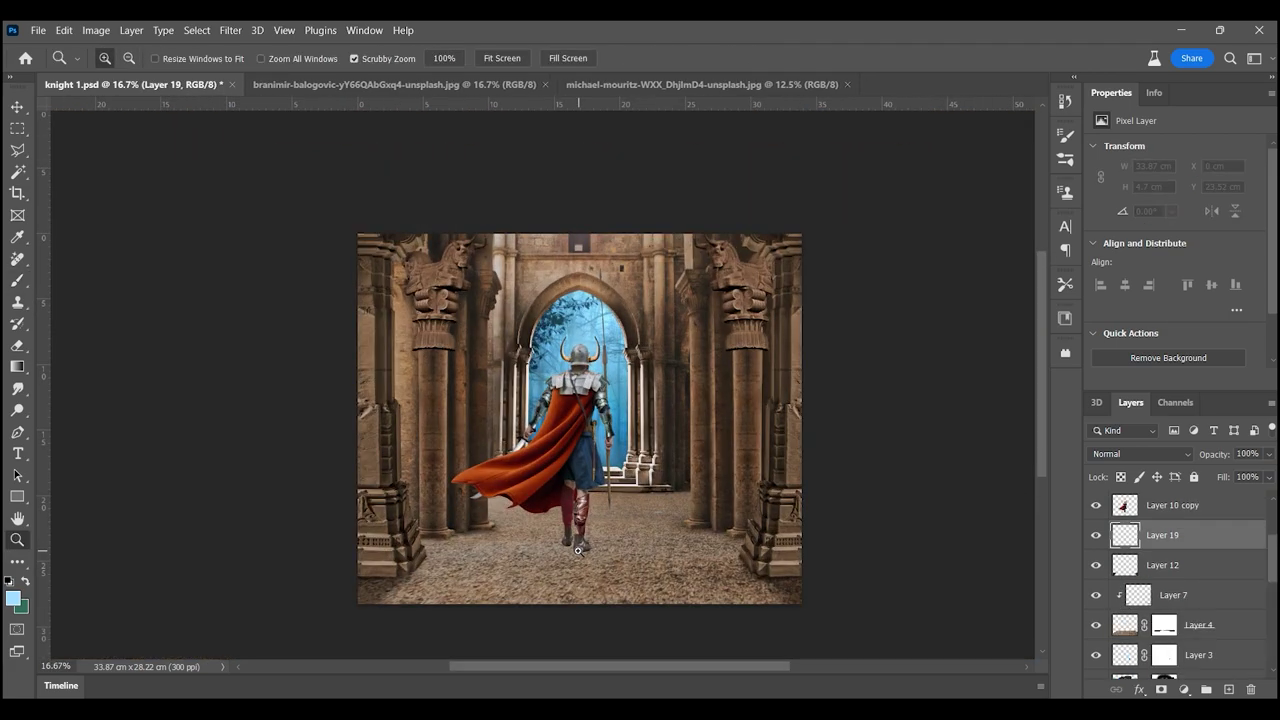
mouse_move(577, 549)
left_mouse_down()
mouse_move(575, 395)
mouse_move(486, 435)
left_mouse_up()
- Draw the floor shadow shape as a path and fill it with black
key("p")
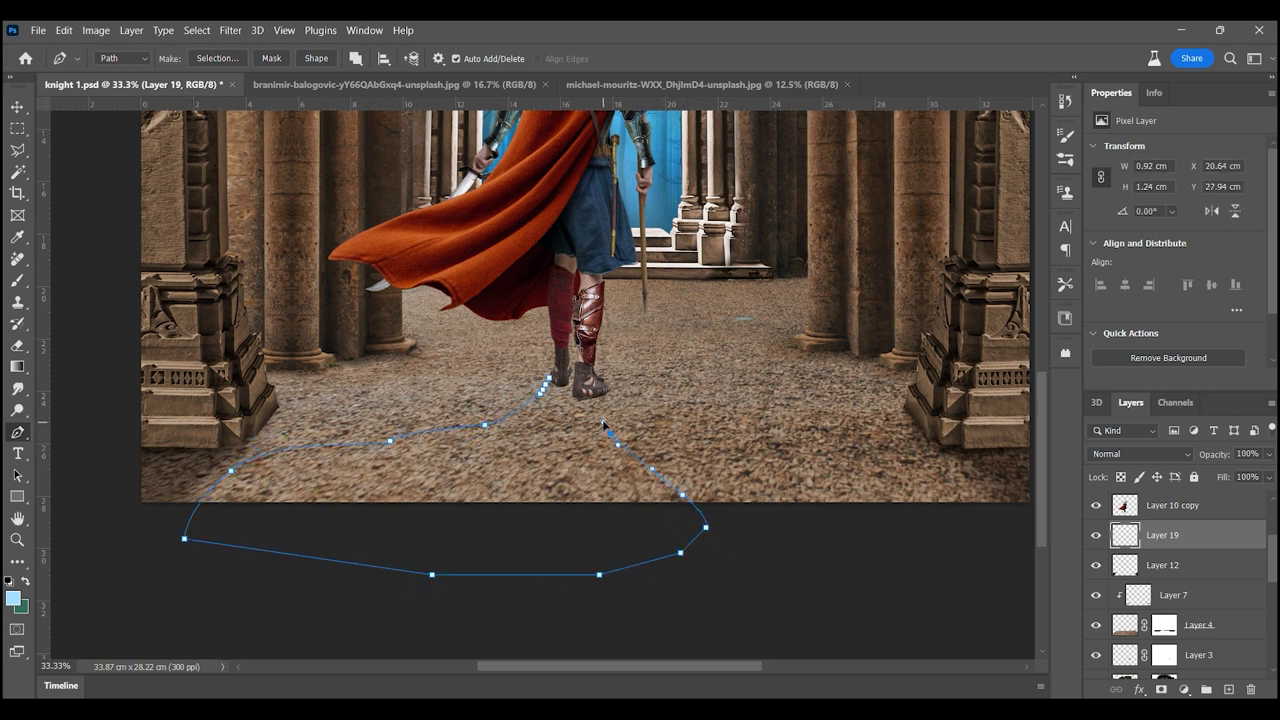
left_click(217, 58)
left_click(731, 194)
left_click(13, 598)
left_click(1189, 363)
key("alt+BackSpace")
key("ctrl+0")
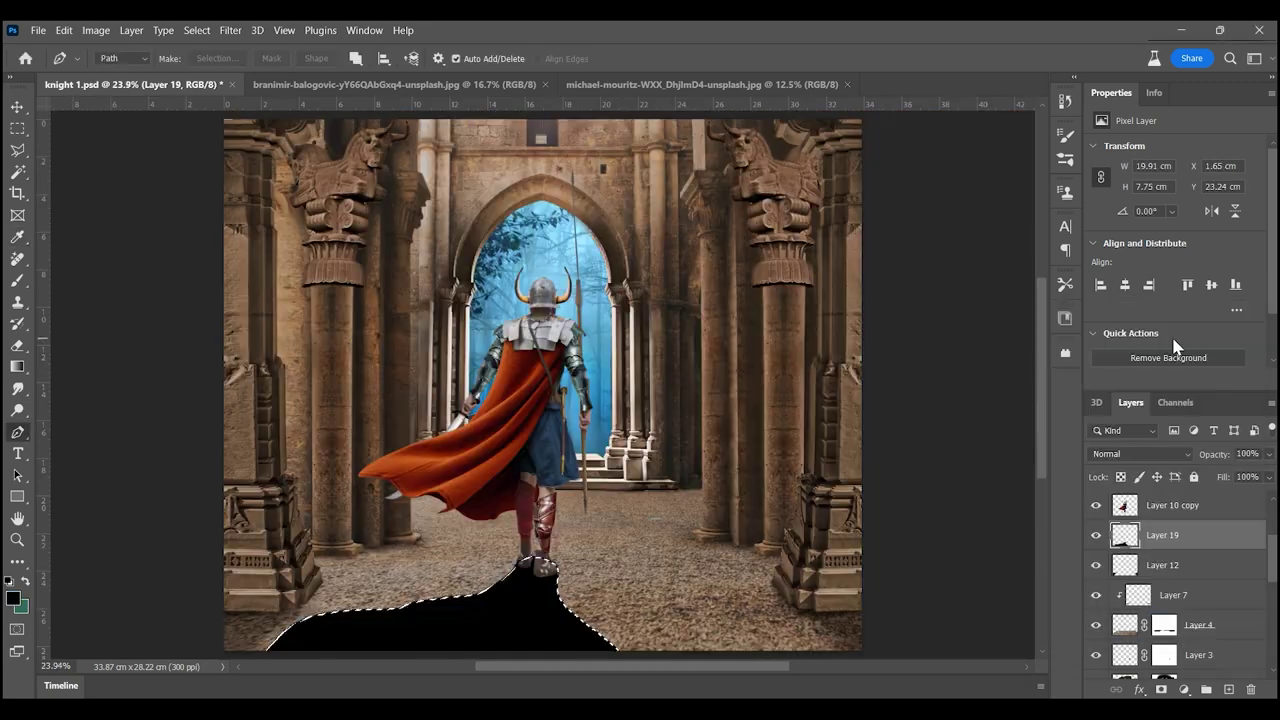
- Reapply the last blur to the shadow and lower its opacity to 46%
left_click(230, 30)
left_click(270, 45)
left_click(1268, 454)
left_click_drag(1268, 472, 1228, 480)
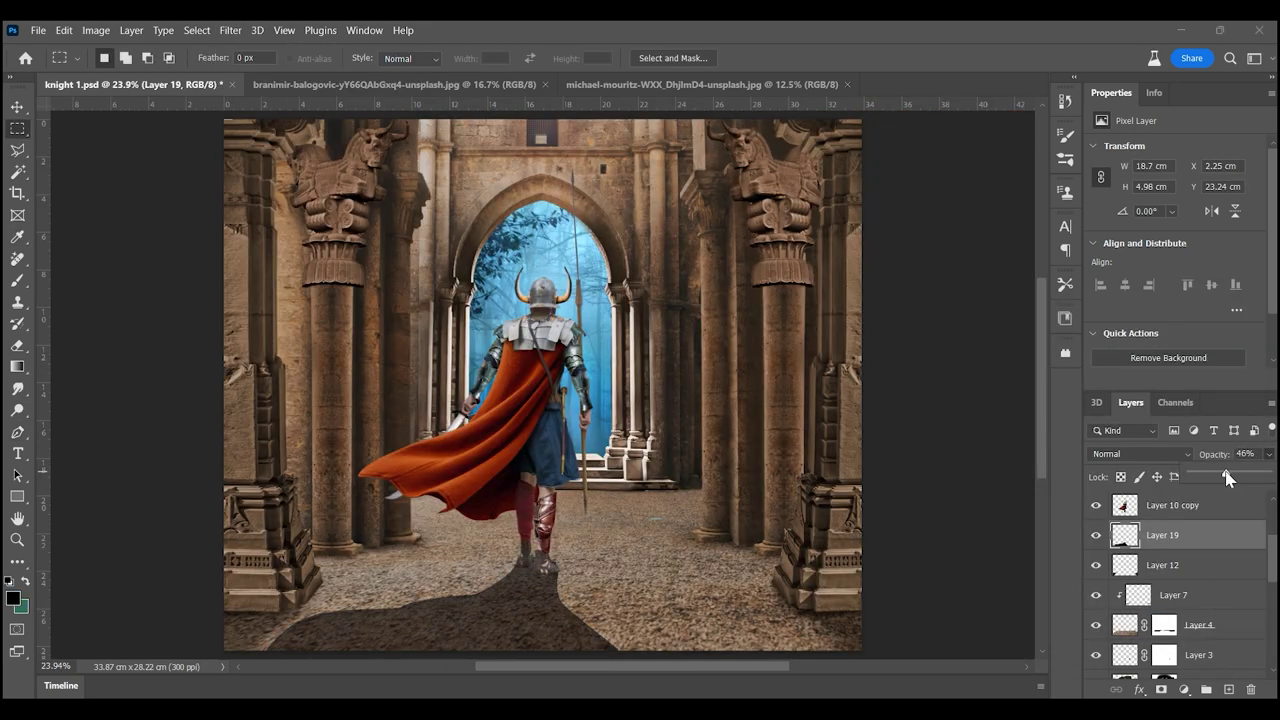
key("z")
left_click(457, 450, "alt")
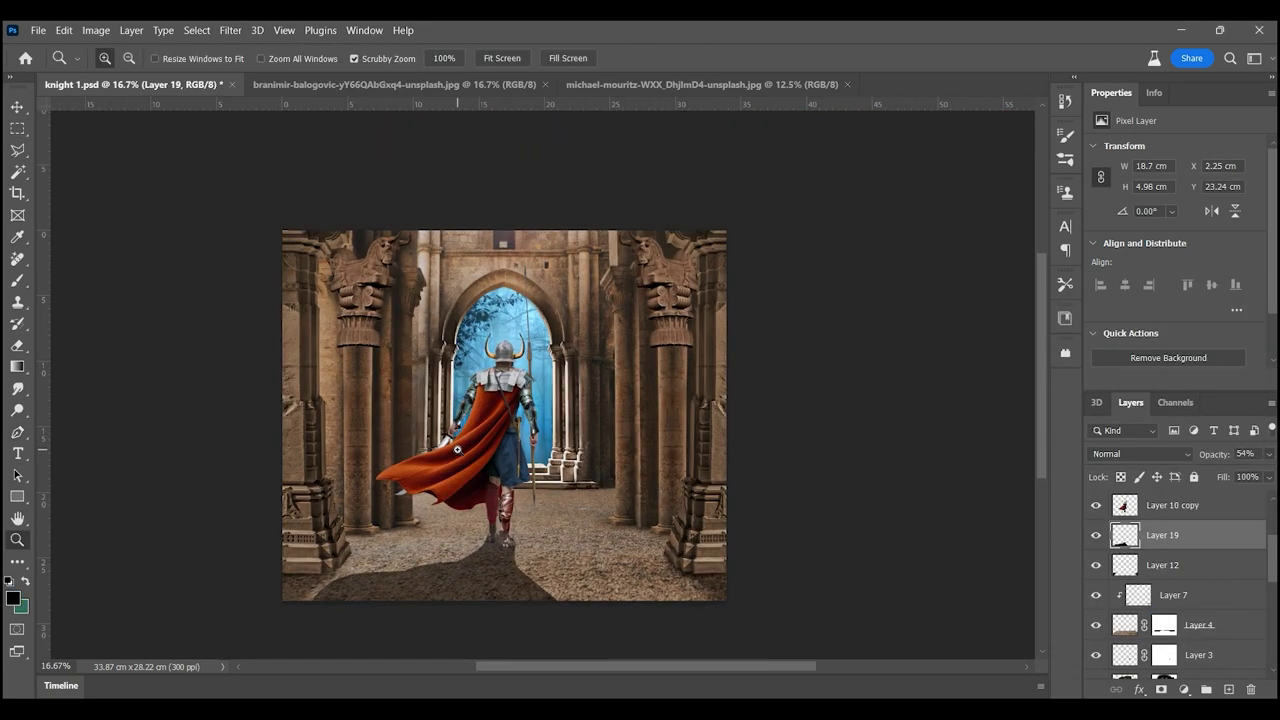
- Apply a Field Blur to the shadow with two strengthened pins along the floor
left_click(230, 30)
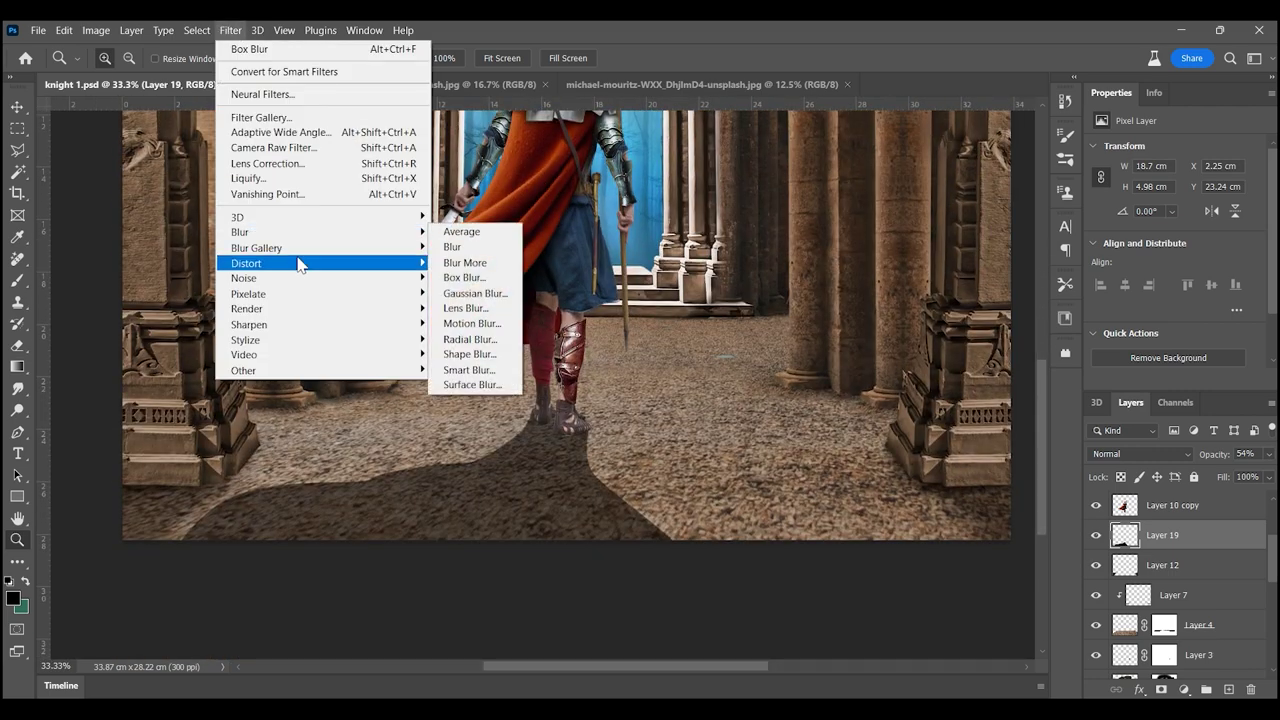
left_click(455, 230)
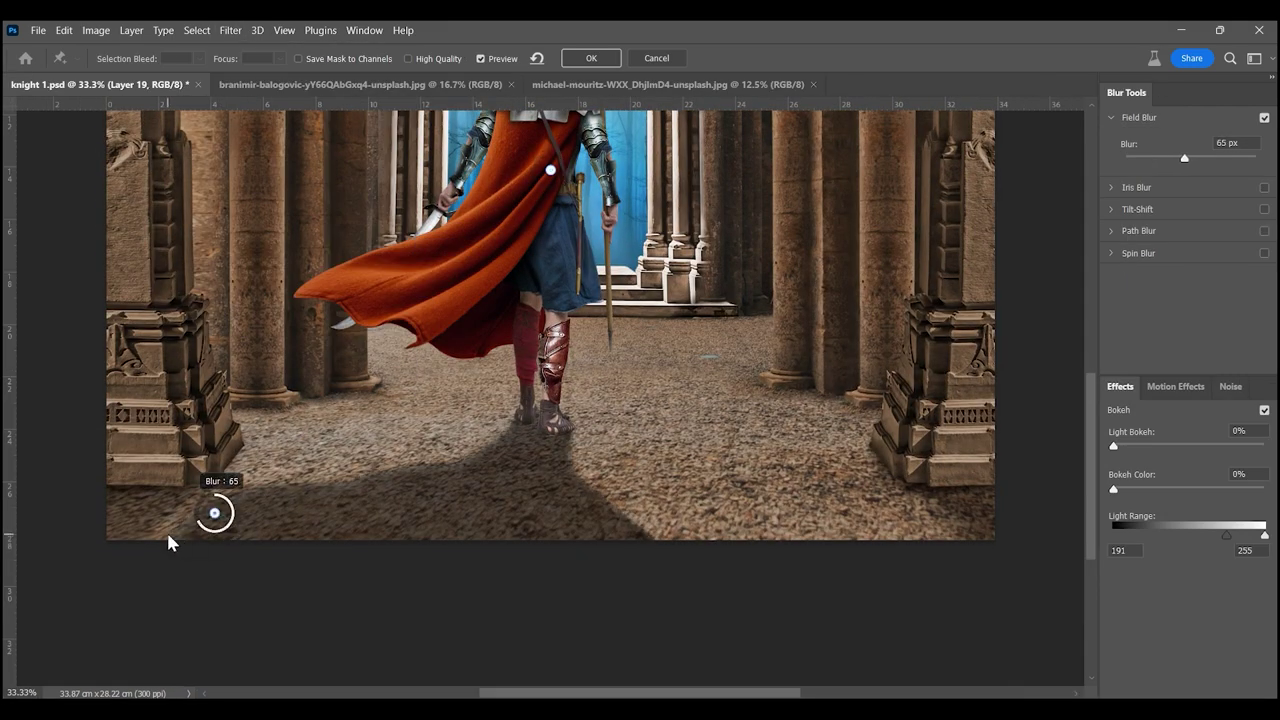
left_click_drag(612, 530, 586, 524)
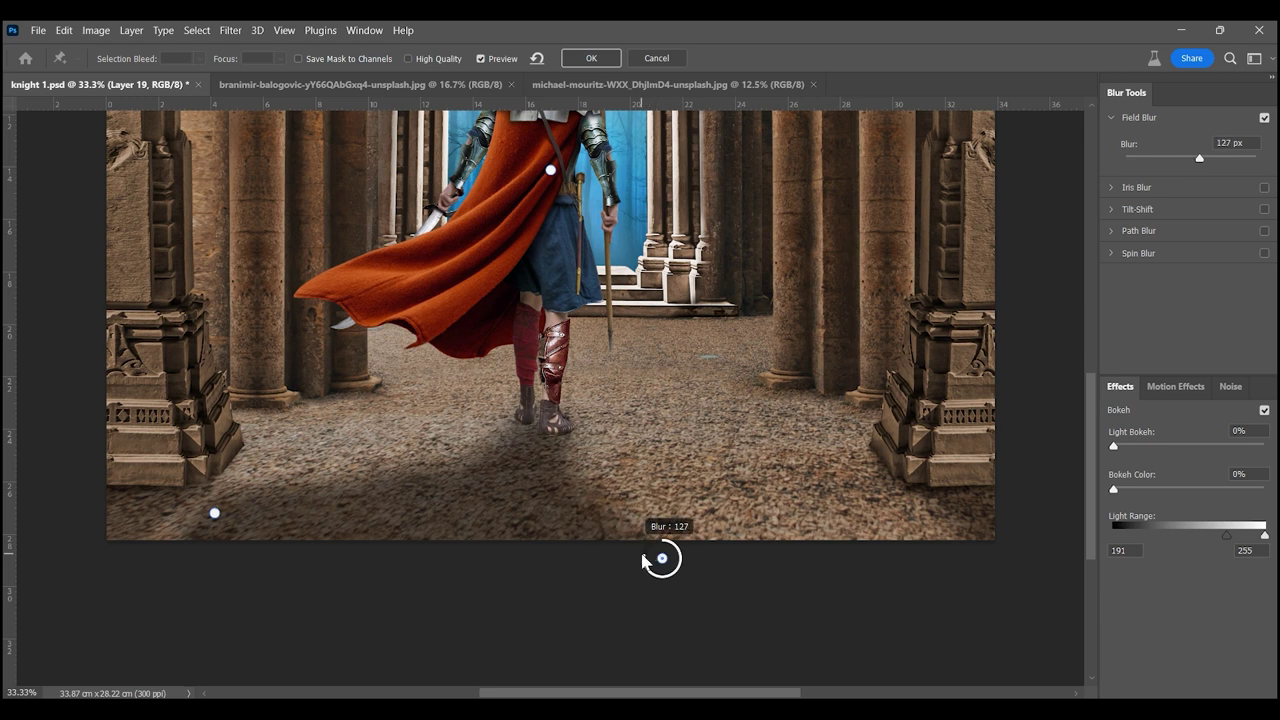
left_click(546, 434)
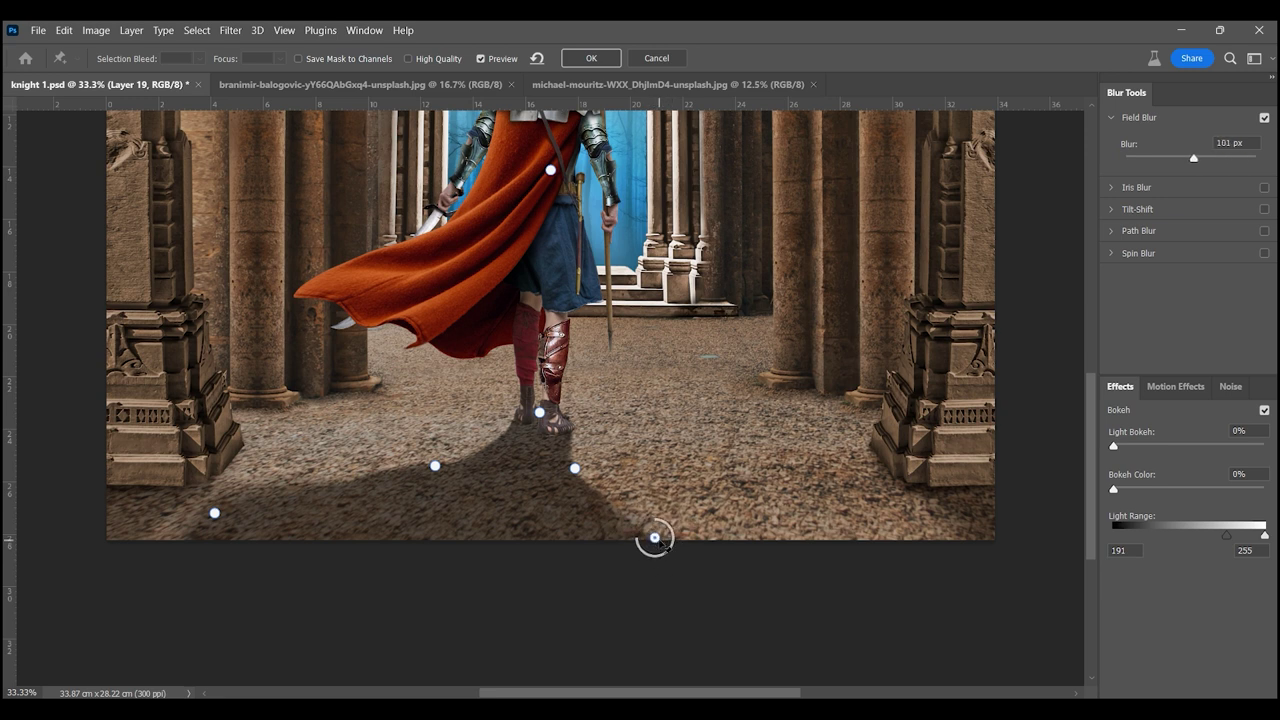
left_click_drag(167, 547, 152, 530)
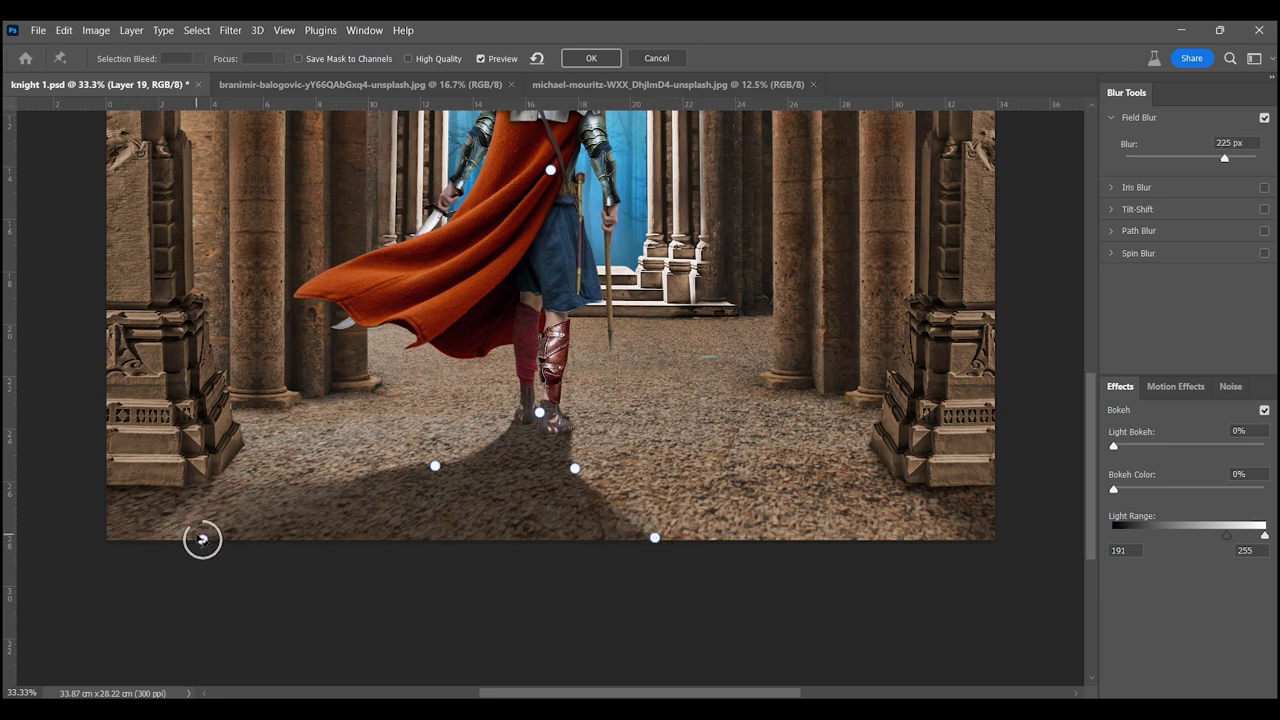
key("Return")
- Keep the shadow layer on Multiply and raise its opacity to 54%
left_click(1140, 454)
left_click(1110, 329)
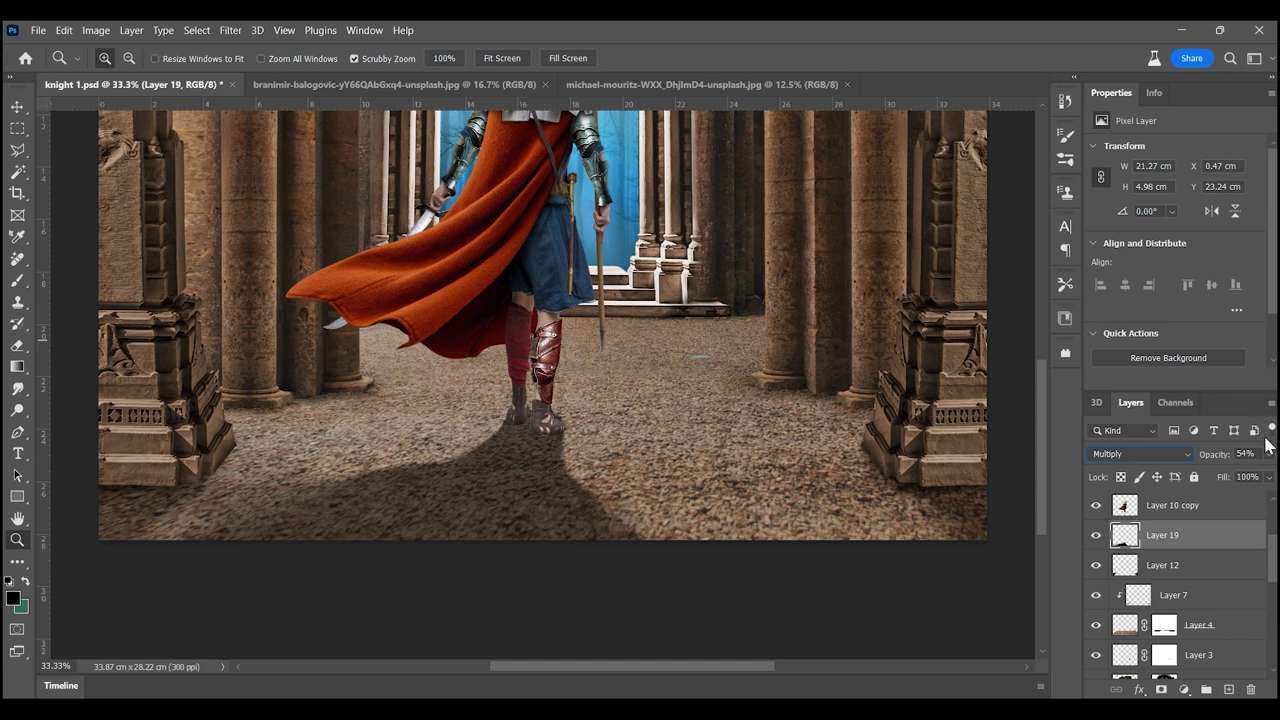
mouse_move(1215, 478)
left_mouse_down()
mouse_move(1240, 478)
mouse_move(1221, 481)
left_mouse_up()
key("ctrl+minus")
key("ctrl+minus")
left_click_drag(610, 450, 720, 450)
- Box Blur the shadow with radius 1 and add a new empty layer
left_click(230, 30)
left_click(470, 280)
left_click_drag(1025, 400, 1022, 399)
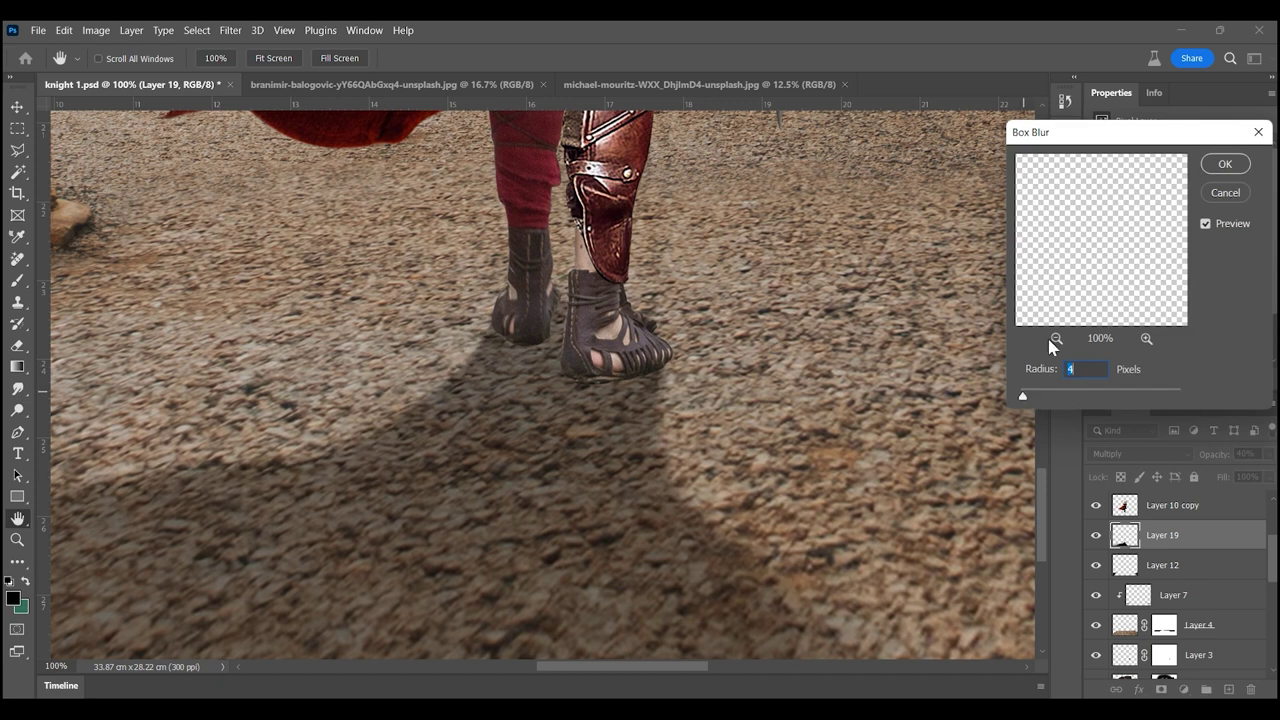
key("Return")
key("ctrl+plus")
left_click(1229, 689)
- Set the new layer to Multiply and use a smaller brush
key("b")
key("bracketleft")
key("bracketleft")
key("bracketleft")
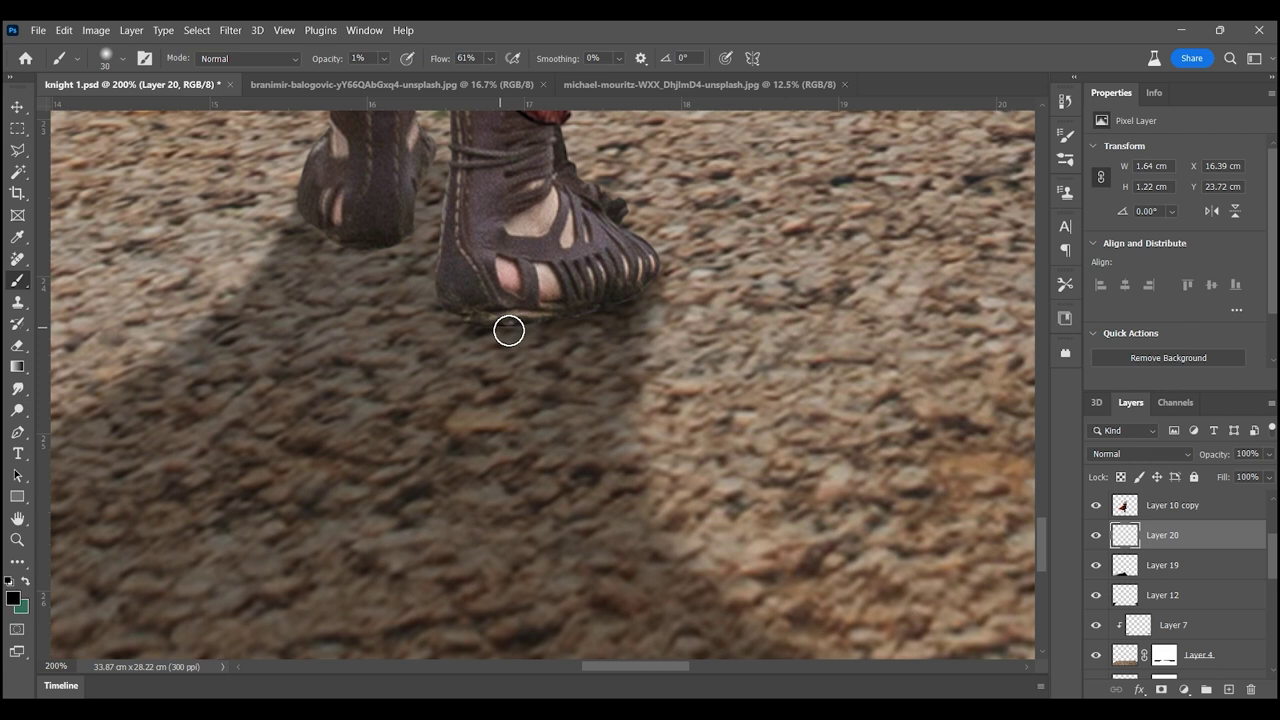
left_click(1140, 454)
left_click(1120, 346)
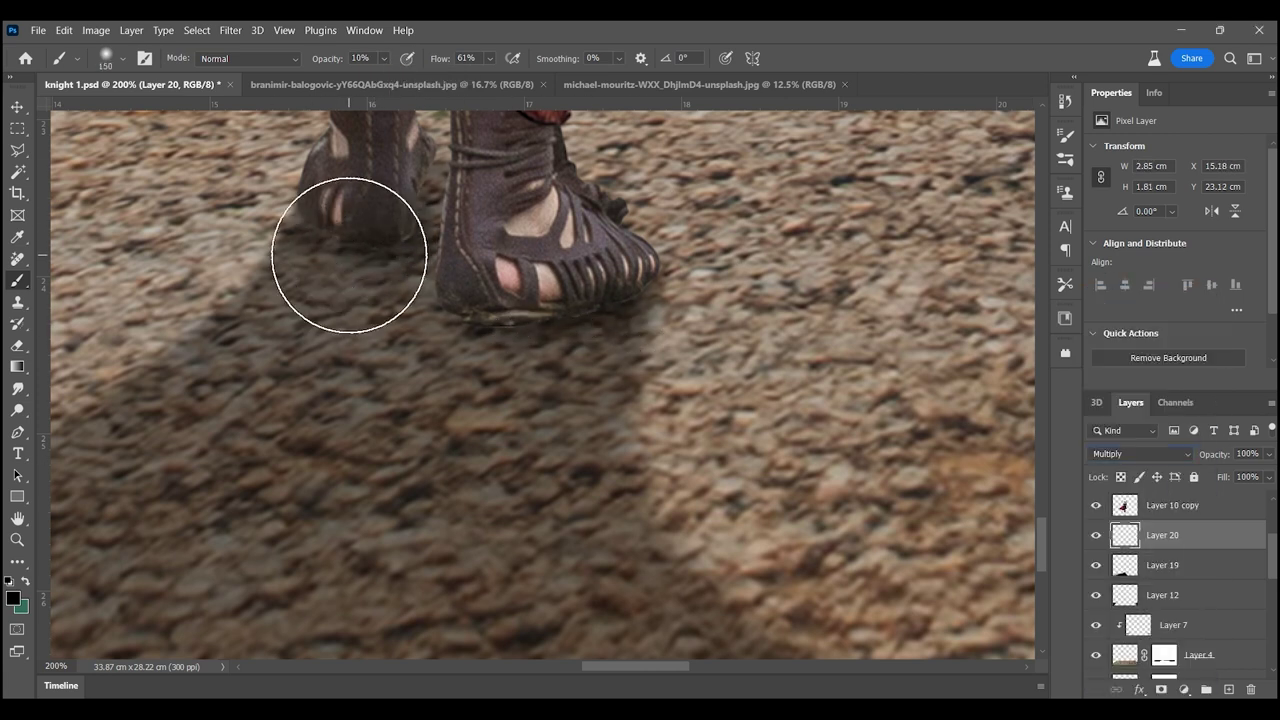
key("bracketleft")
key("bracketleft")
key("ctrl+0")
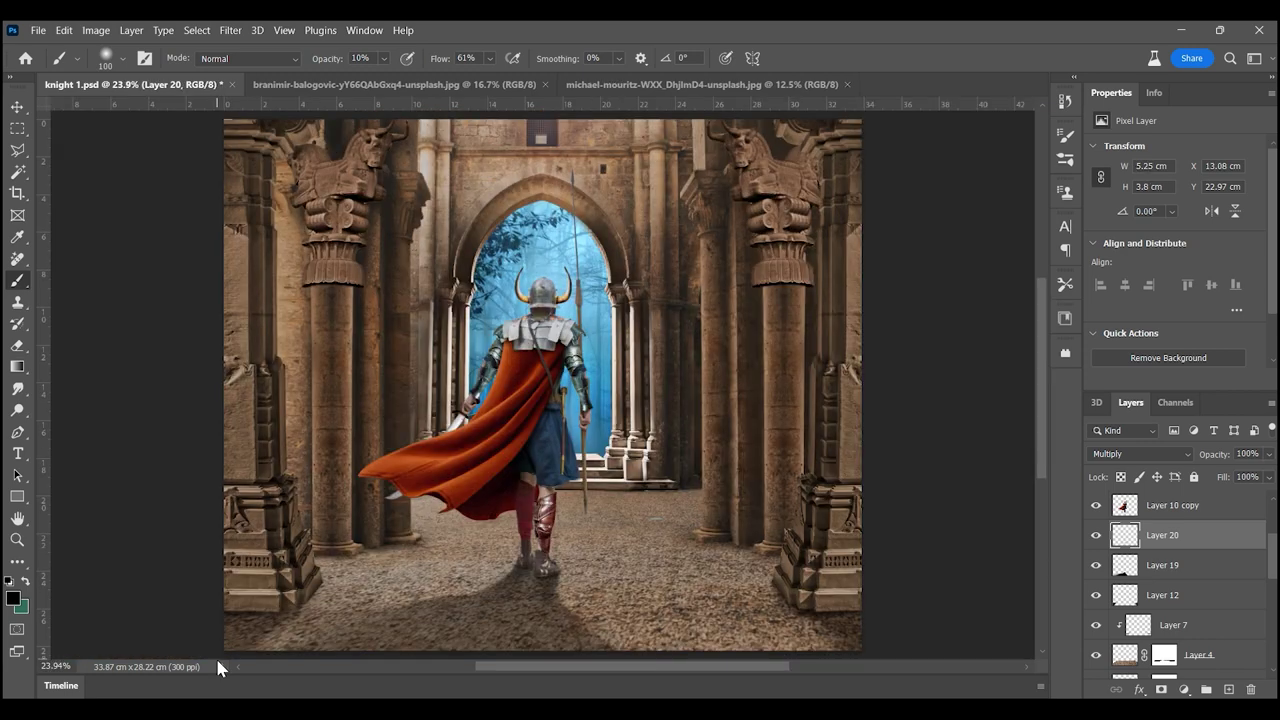
scroll(542, 568, "up", 8)
- On new layers, paint a thin contact shadow under the knight's sandal
key("ctrl+shift+alt+n")
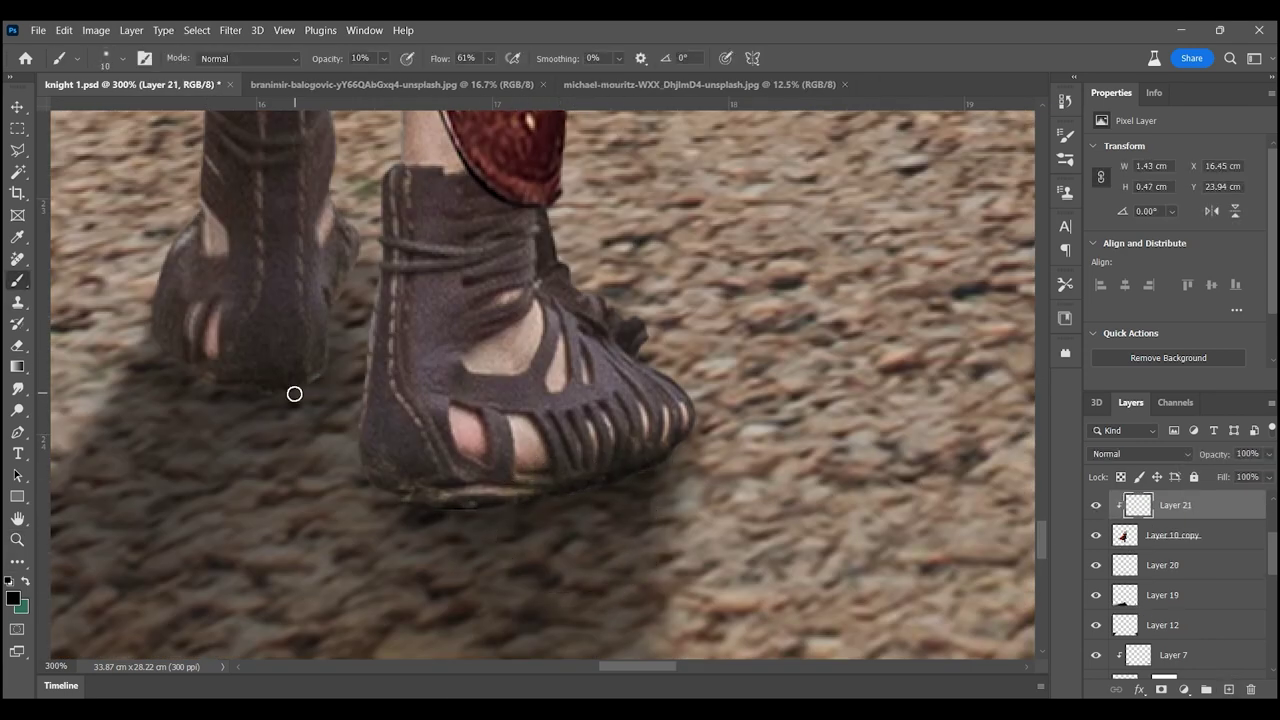
key("ctrl+shift+alt+n")
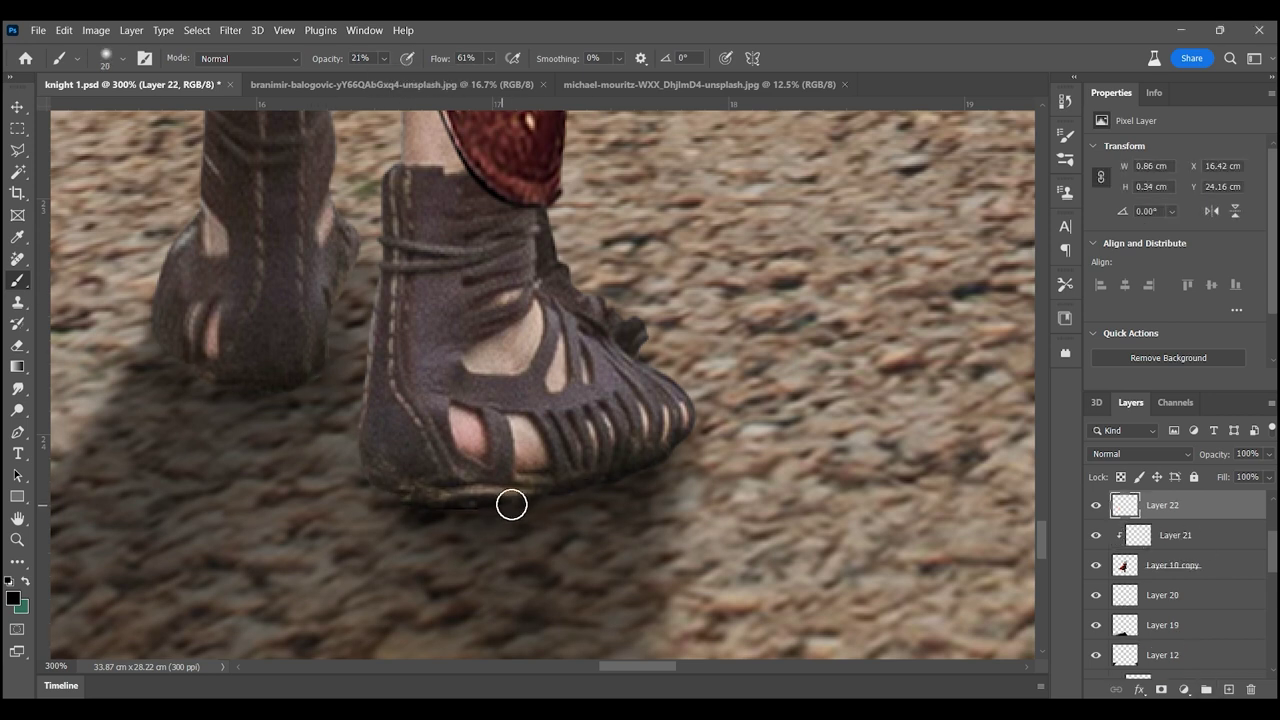
left_click_drag(400, 503, 300, 505)
key("ctrl+0")
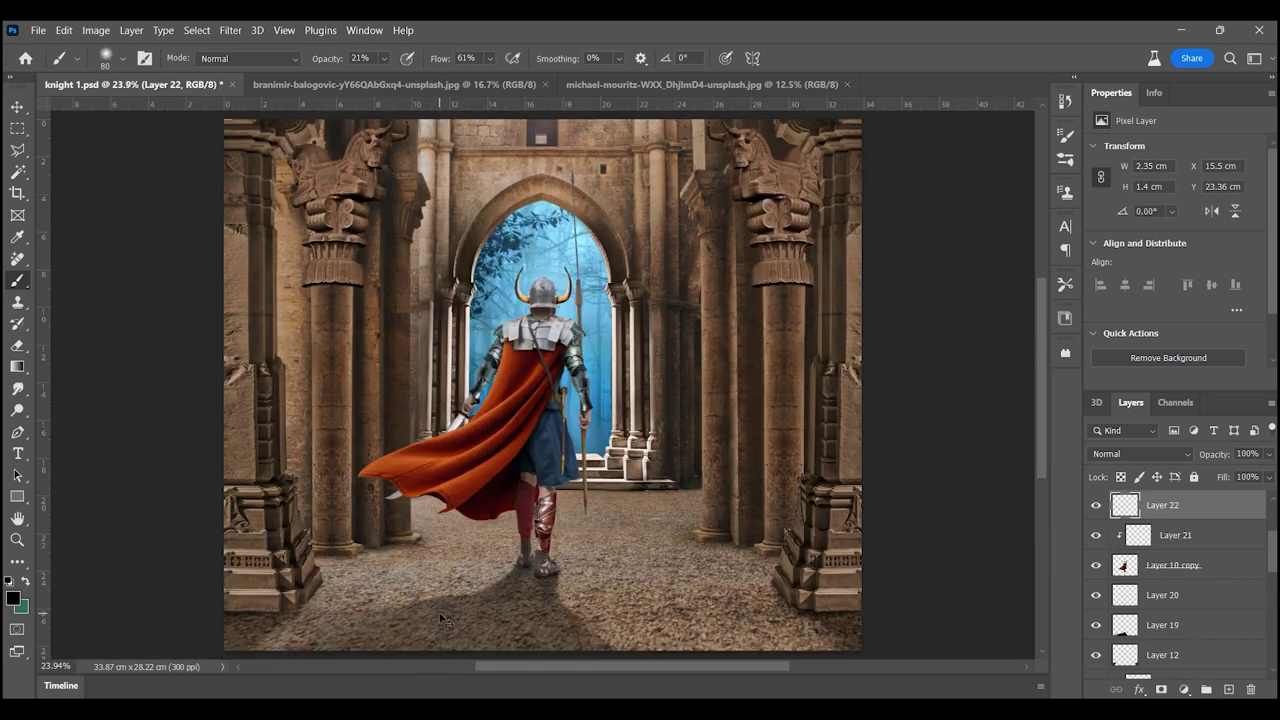
key("z")
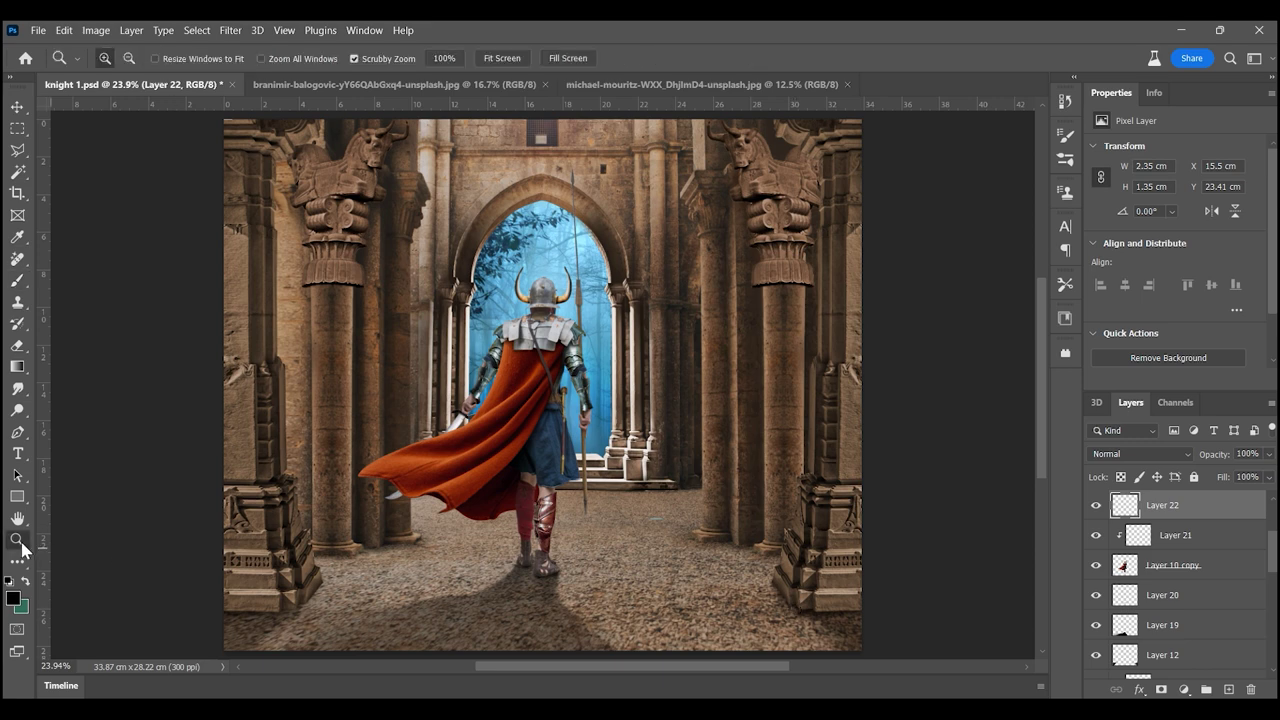
- Raise the floor shadow layer's opacity slightly and load its shape as a selection
left_click(757, 378, "alt")
left_click_drag(1262, 453, 1236, 472)
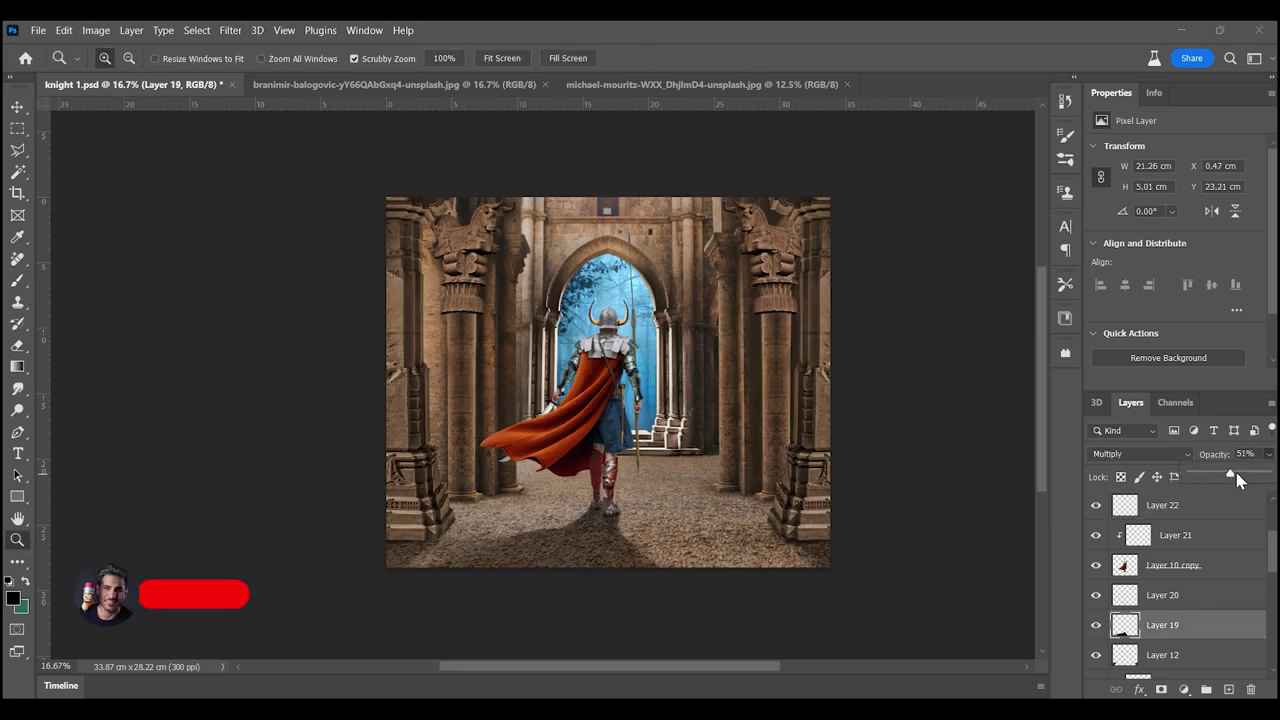
left_click(1125, 625, "ctrl")
key("ctrl+plus")
key("ctrl+plus")
- Darken the shadow shape on new Layer 23, set to Multiply at 43%
left_click(1228, 690)
key("ctrl+plus")
key("b")
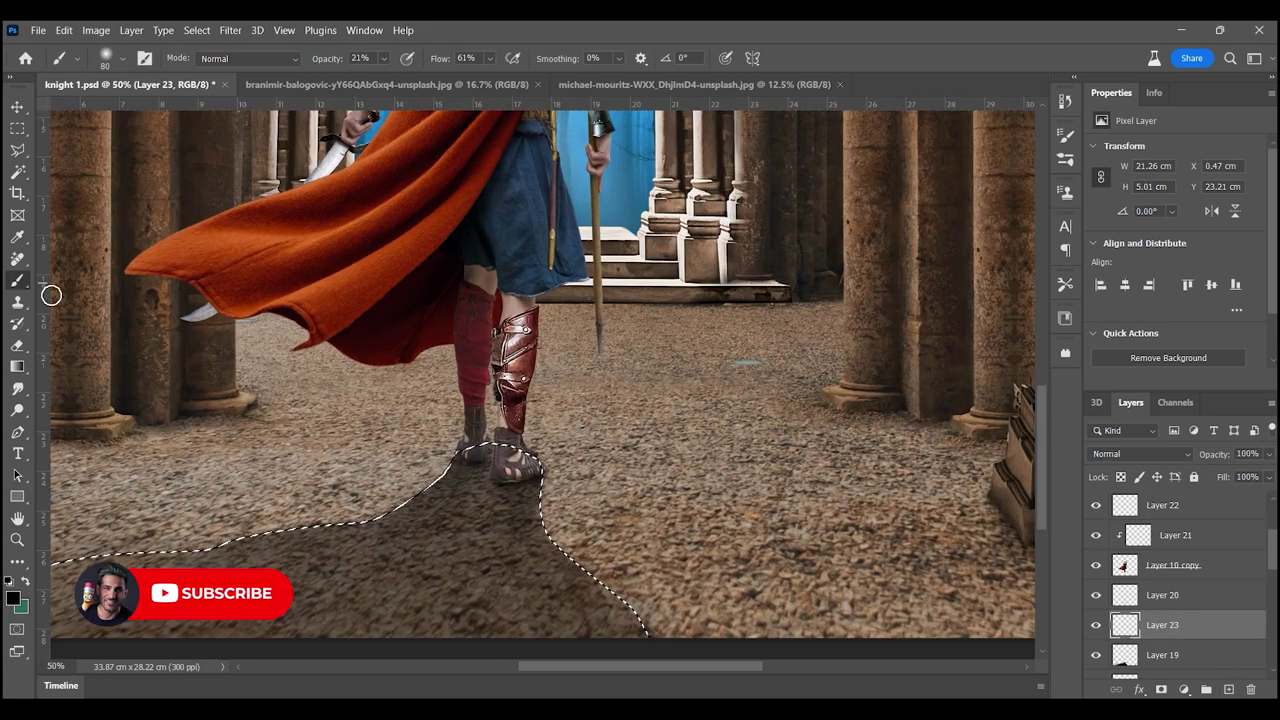
left_click(17, 128)
key("ctrl+d")
left_click(1140, 454)
left_click(1125, 330)
left_click(1268, 454)
key("ctrl+minus")
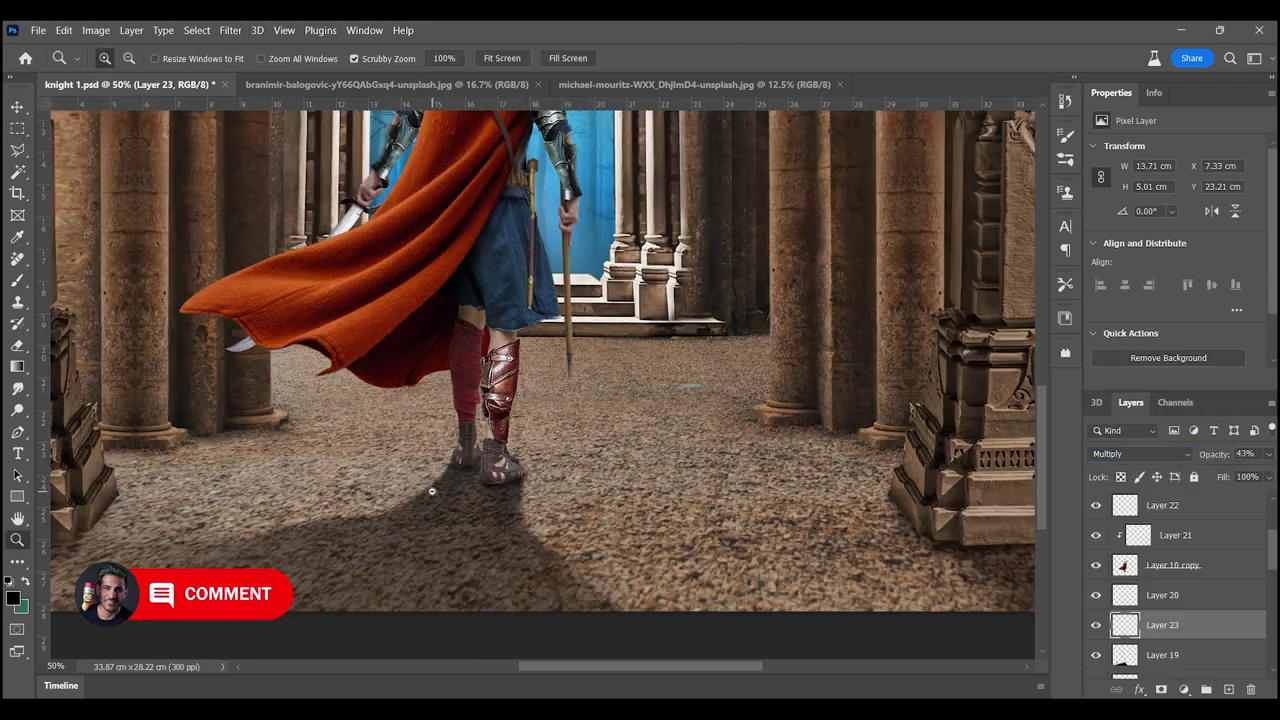
- Add a layer mask to the floor shadow Layer 19
left_click(1160, 655)
key("ctrl+minus")
left_click(1184, 690)
key("ctrl+plus")
key("b")
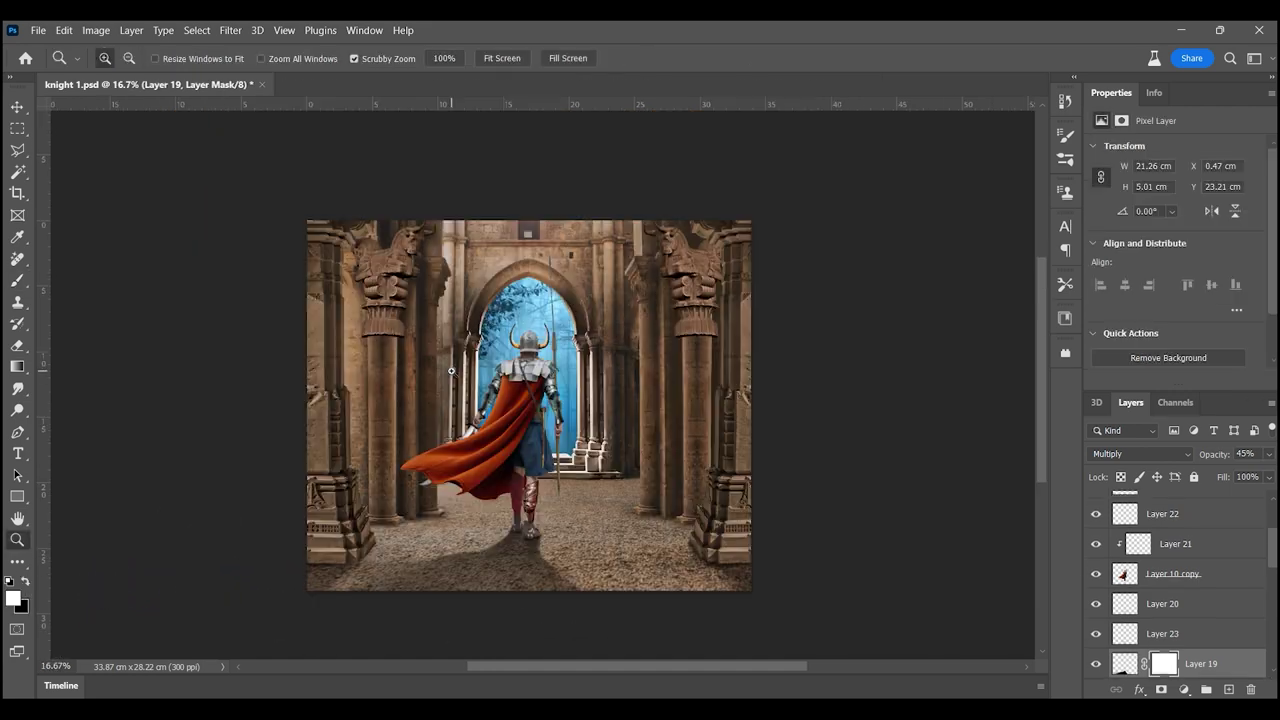
- Open the chandelier photo and lasso around the lantern
left_click(38, 30)
left_click(50, 51)
double_click(757, 160)
left_click(17, 150)
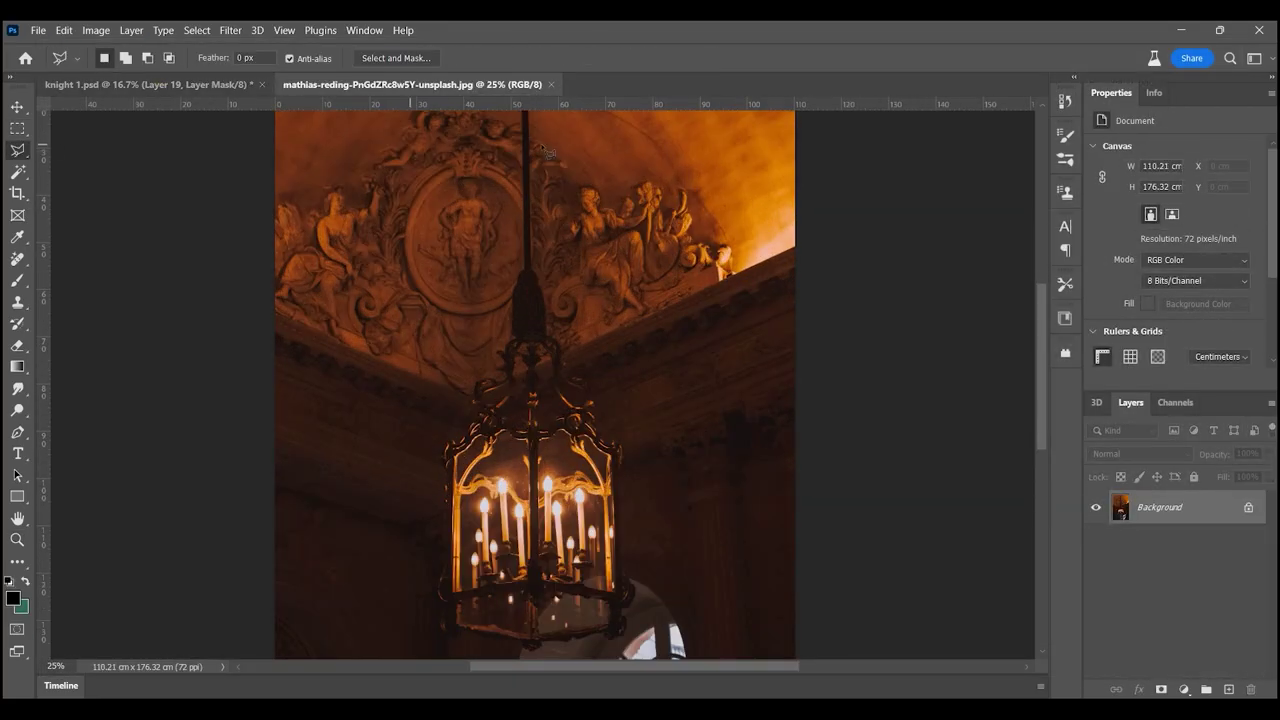
mouse_move(640, 449)
left_mouse_down()
mouse_move(643, 414)
mouse_move(527, 515)
left_mouse_up()
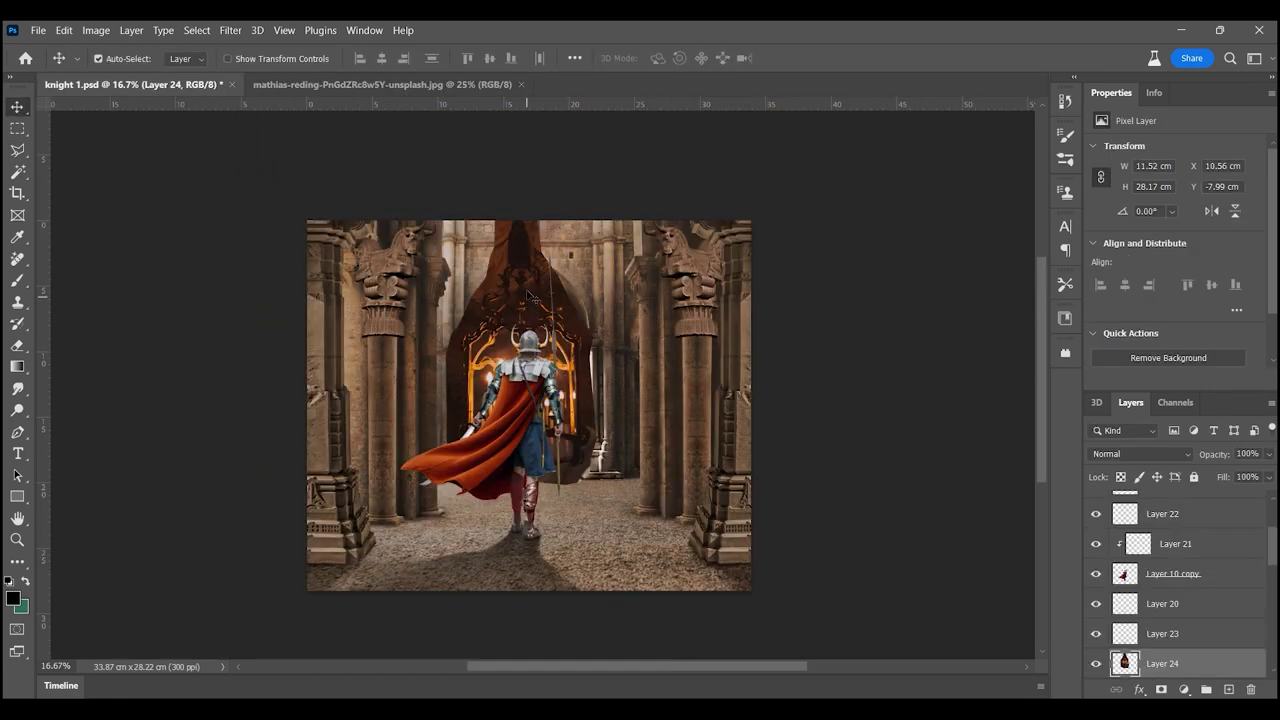
- Scale the pasted lantern down and position it above the archway
left_click_drag(608, 328, 568, 230)
left_click_drag(548, 154, 548, 265)
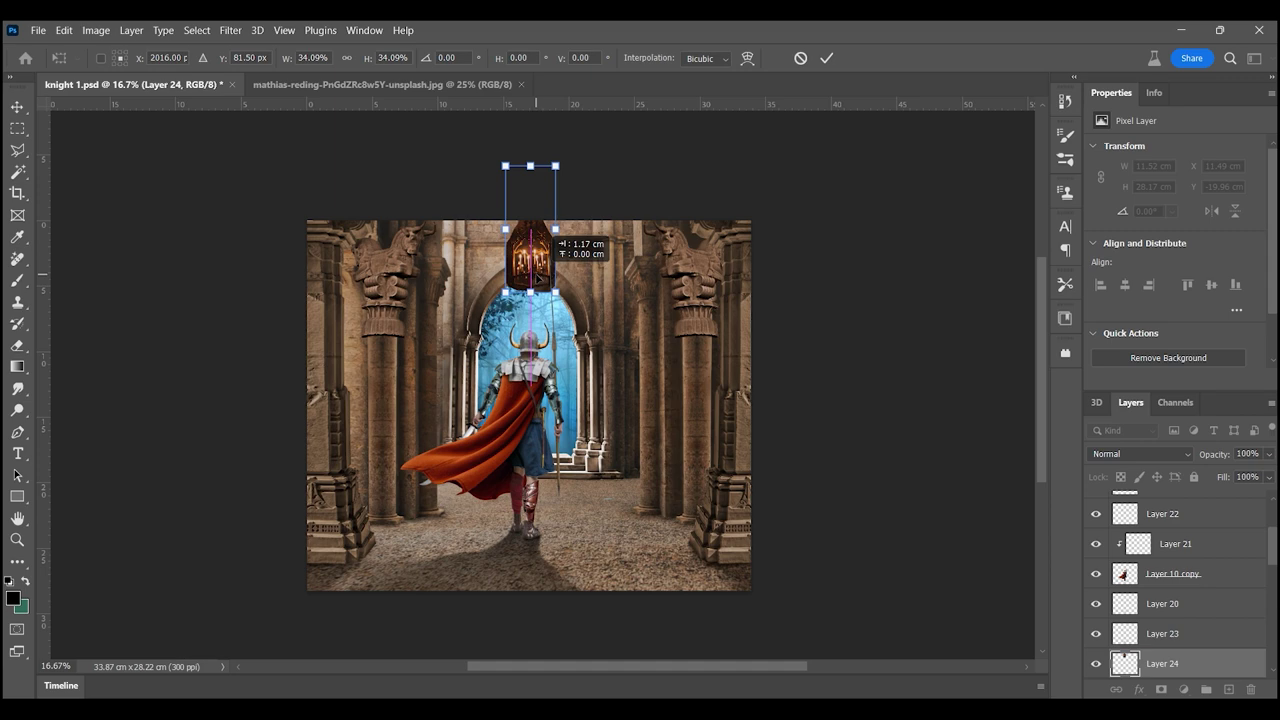
key("Return")
key("z")
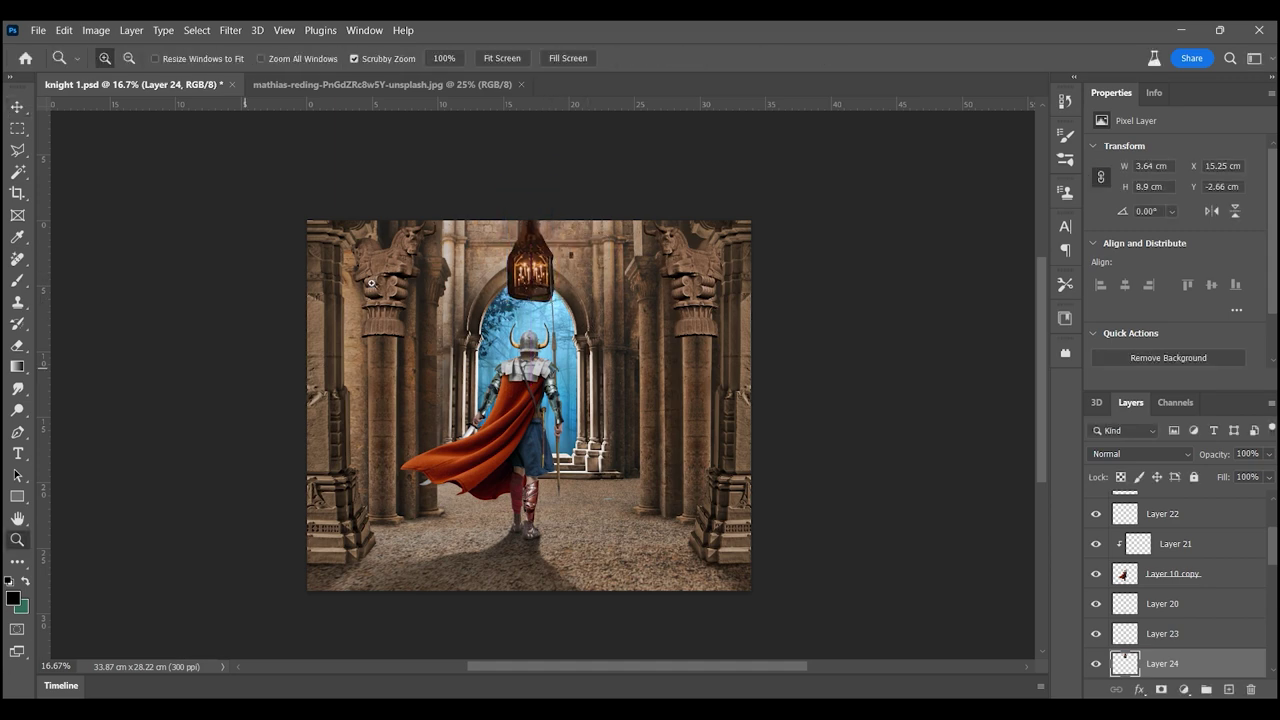
left_click_drag(548, 310, 553, 302)
- Keep the lantern layer on Normal, add a mask, and trace its edges with a path
left_click(1140, 454)
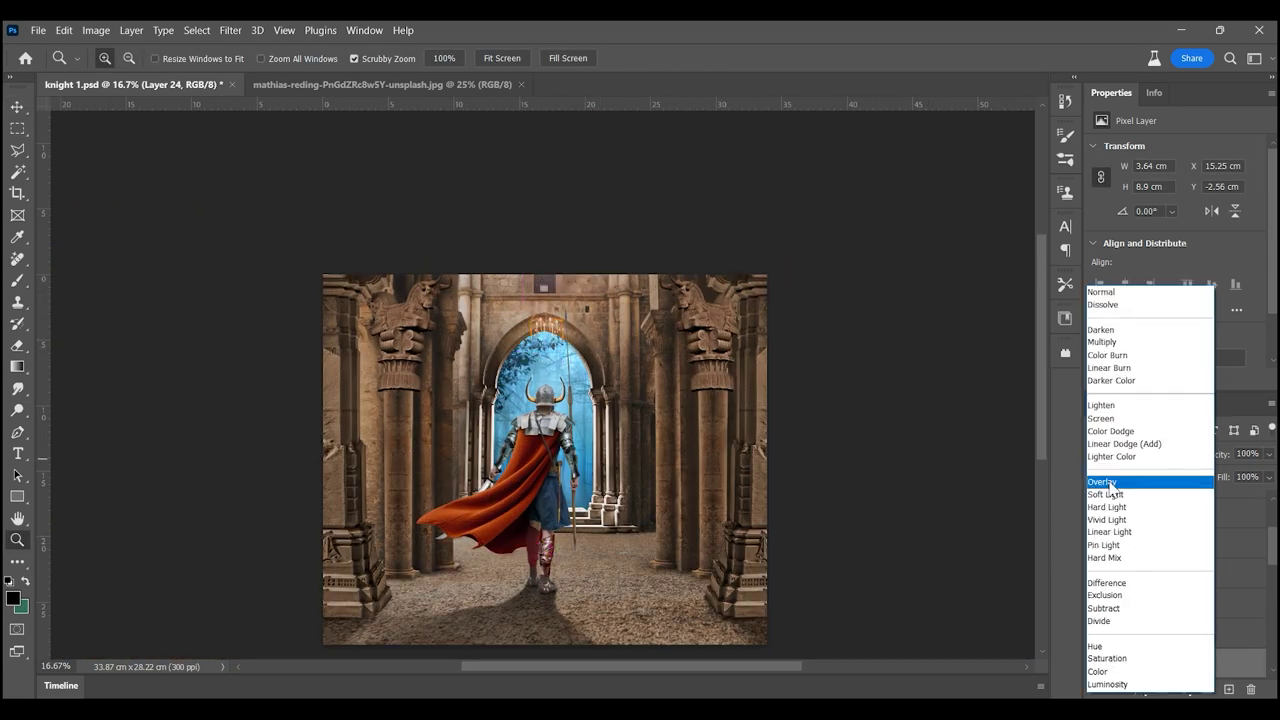
left_click(1105, 290)
left_click(1161, 689)
mouse_move(529, 335)
left_mouse_down()
mouse_move(515, 445)
mouse_move(545, 447)
left_mouse_up()
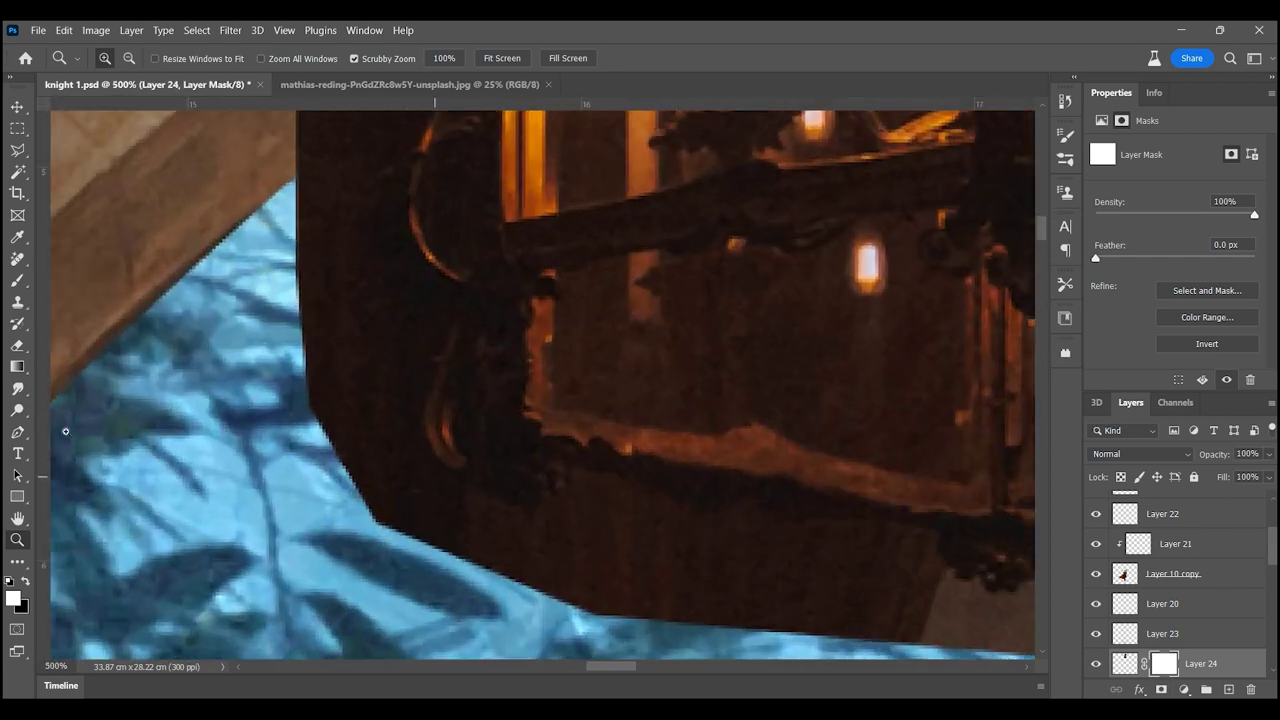
key("p")
left_click(574, 470)
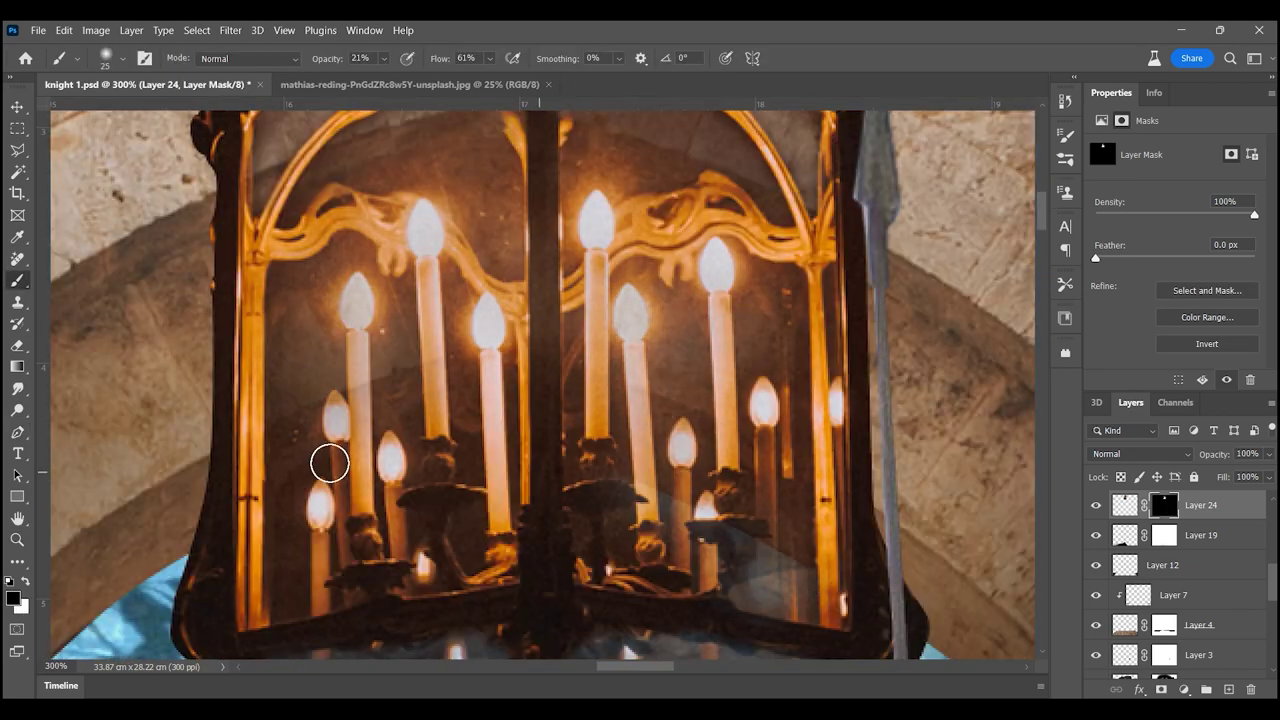
key("ctrl+minus")
key("ctrl+minus")
key("ctrl+minus")
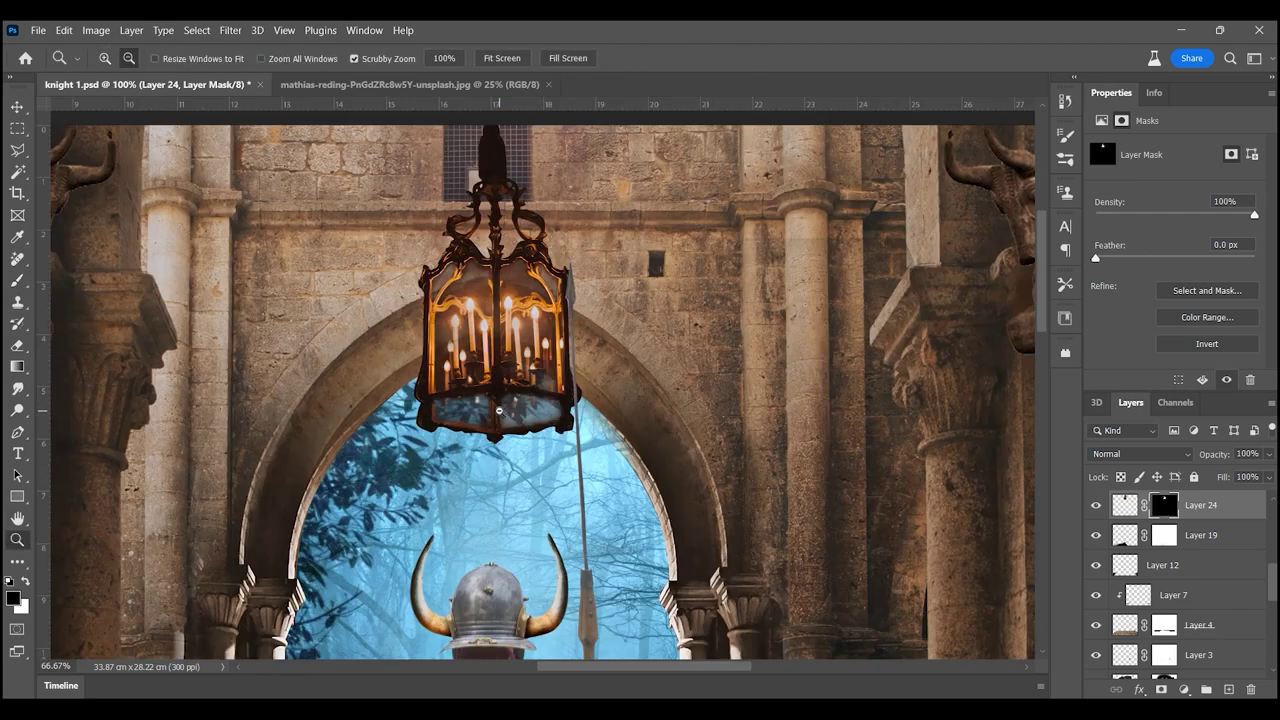
- Brighten the lantern's highlights with Levels and add an empty Layer 25
key("ctrl+minus")
key("ctrl+l")
left_click_drag(1143, 289, 1122, 289)
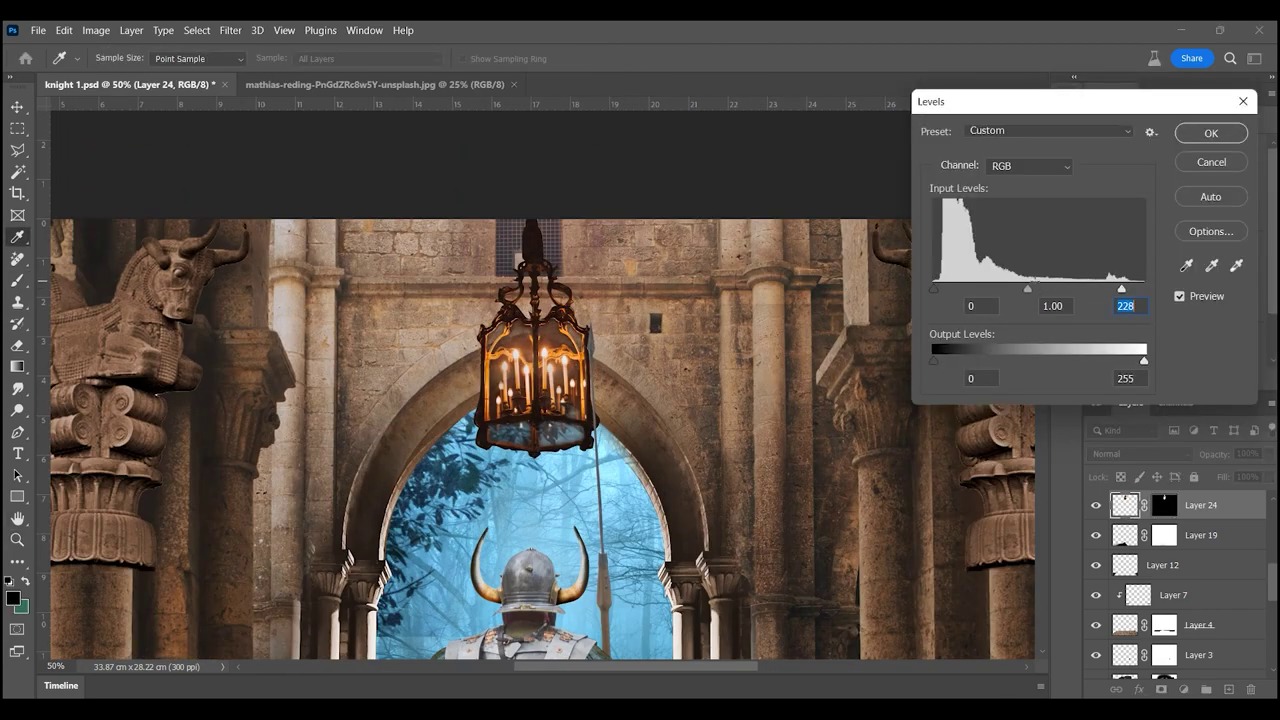
key("Return")
key("z")
key("ctrl+minus")
key("ctrl+minus")
key("ctrl+minus")
key("ctrl+plus")
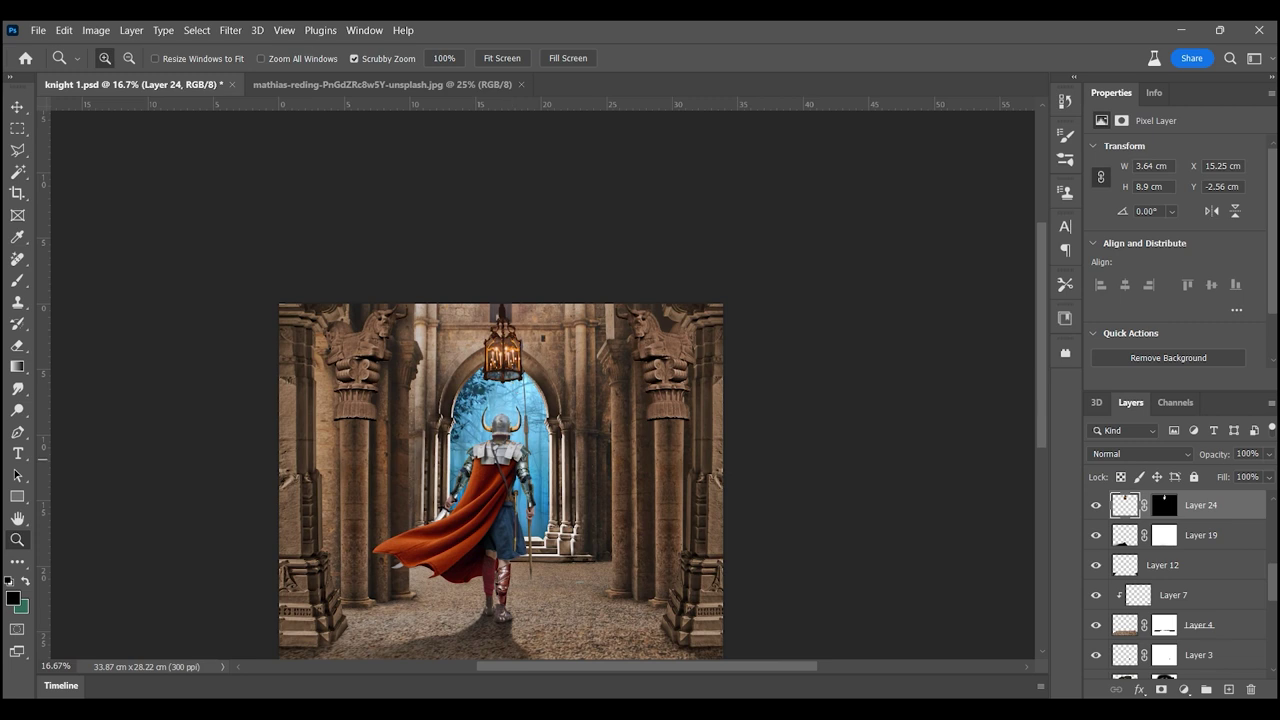
key("ctrl+shift+alt+n")
key("ctrl+plus")
- Paint bright yellow glow on a layer set to Overlay
key("b")
left_click(12, 598)
left_click(1050, 512)
left_click(1020, 360)
left_click(1194, 343)
key("bracketright")
key("bracketright")
key("bracketright")
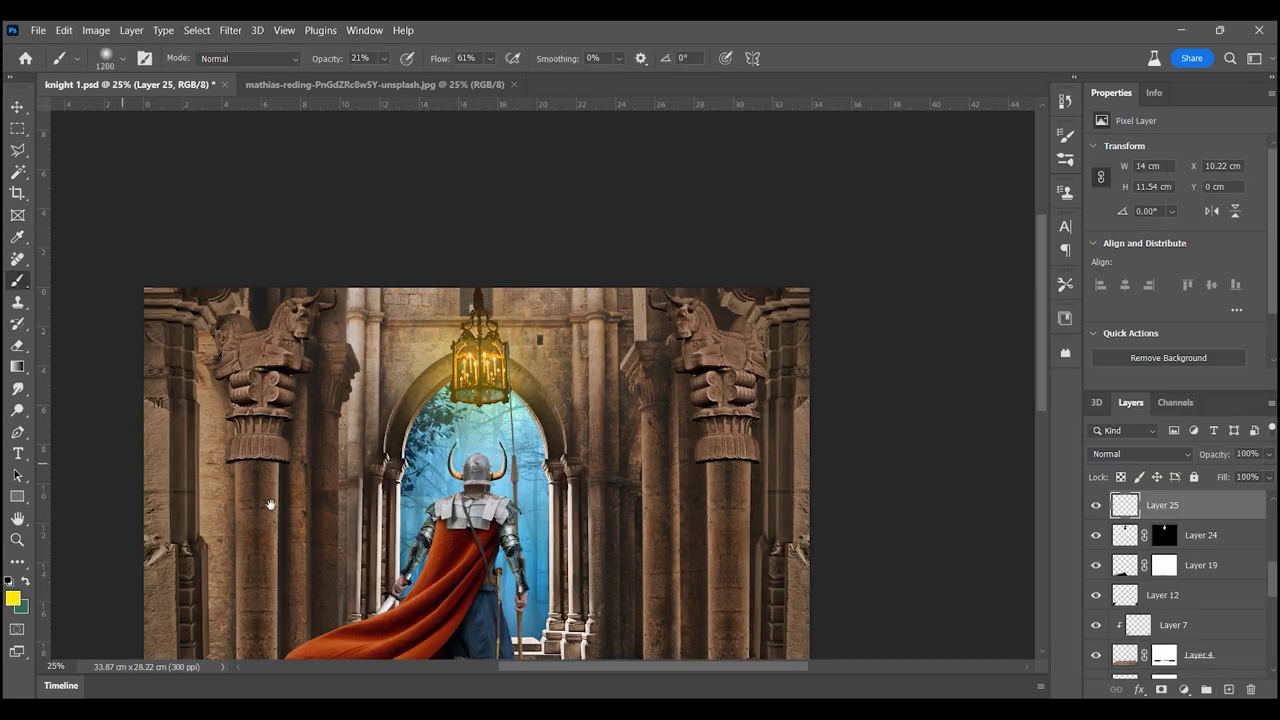
left_click(1130, 453)
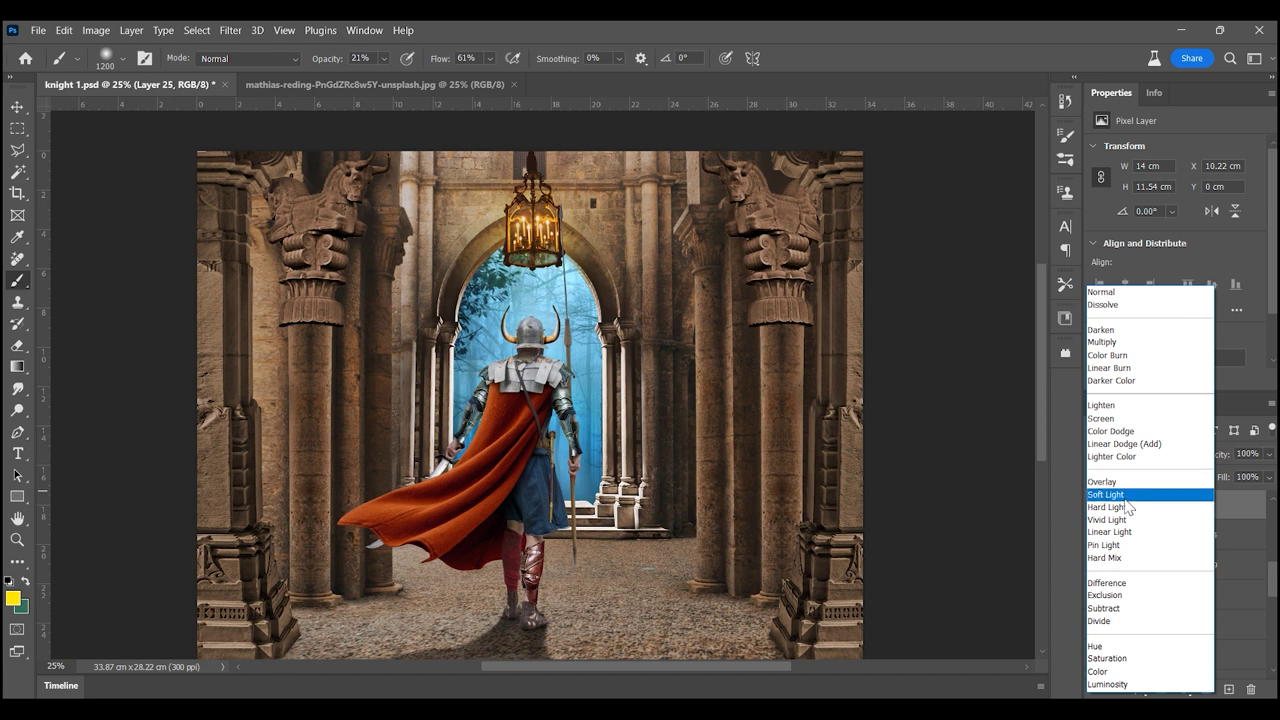
left_click(1130, 481)
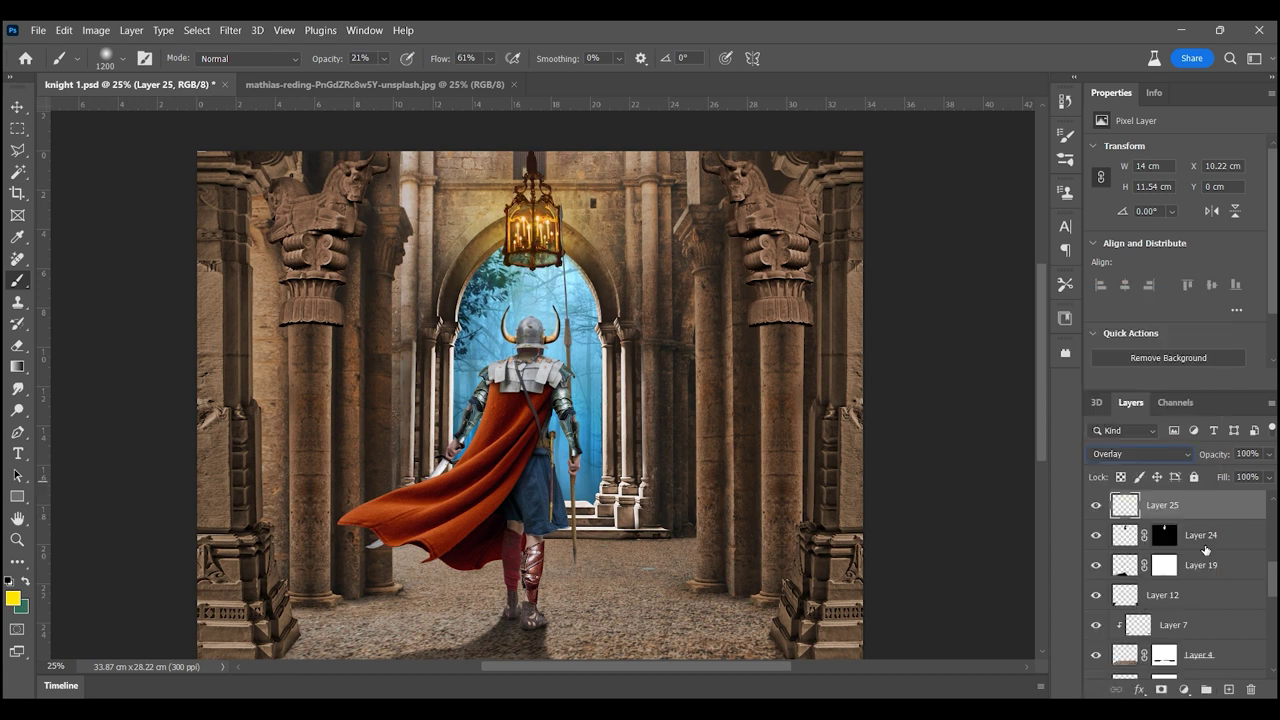
- Paint an orange glow around the lantern on a new Screen layer
left_click(1229, 690, "ctrl")
left_click(12, 598)
left_click(1020, 360)
left_click(1194, 343)
left_click(531, 224)
left_click(1140, 454)
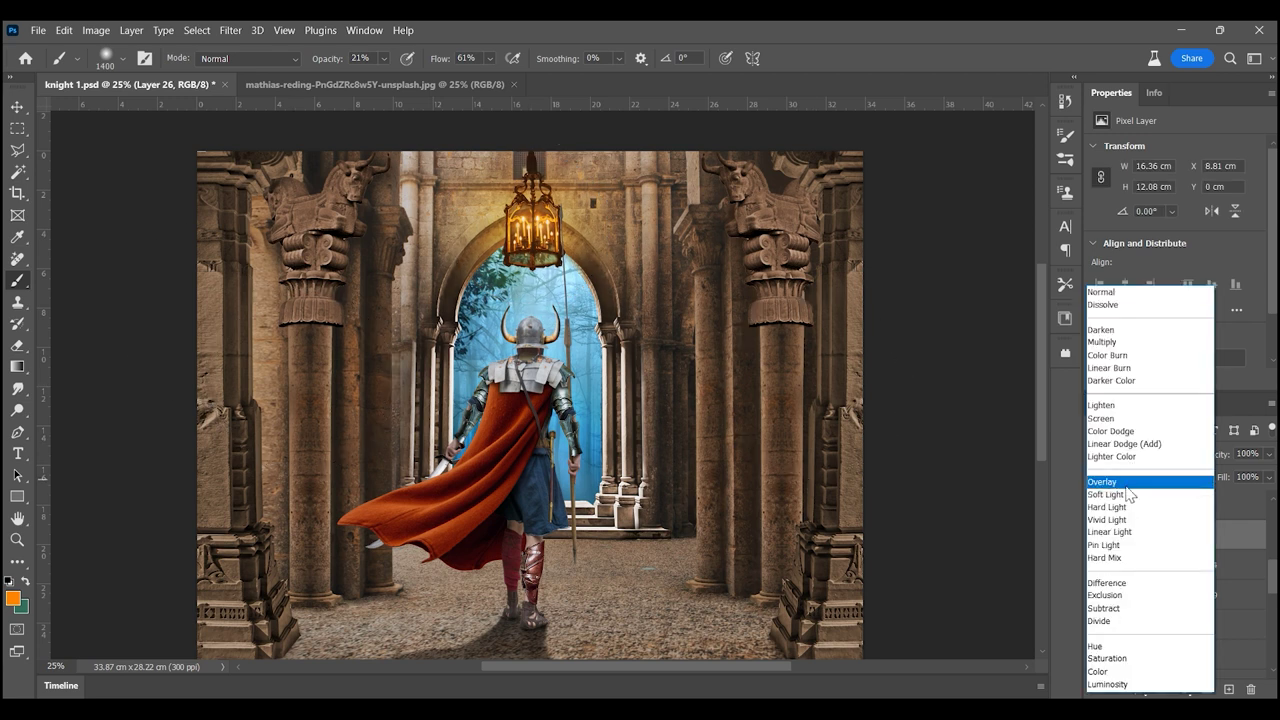
left_click(1105, 418)
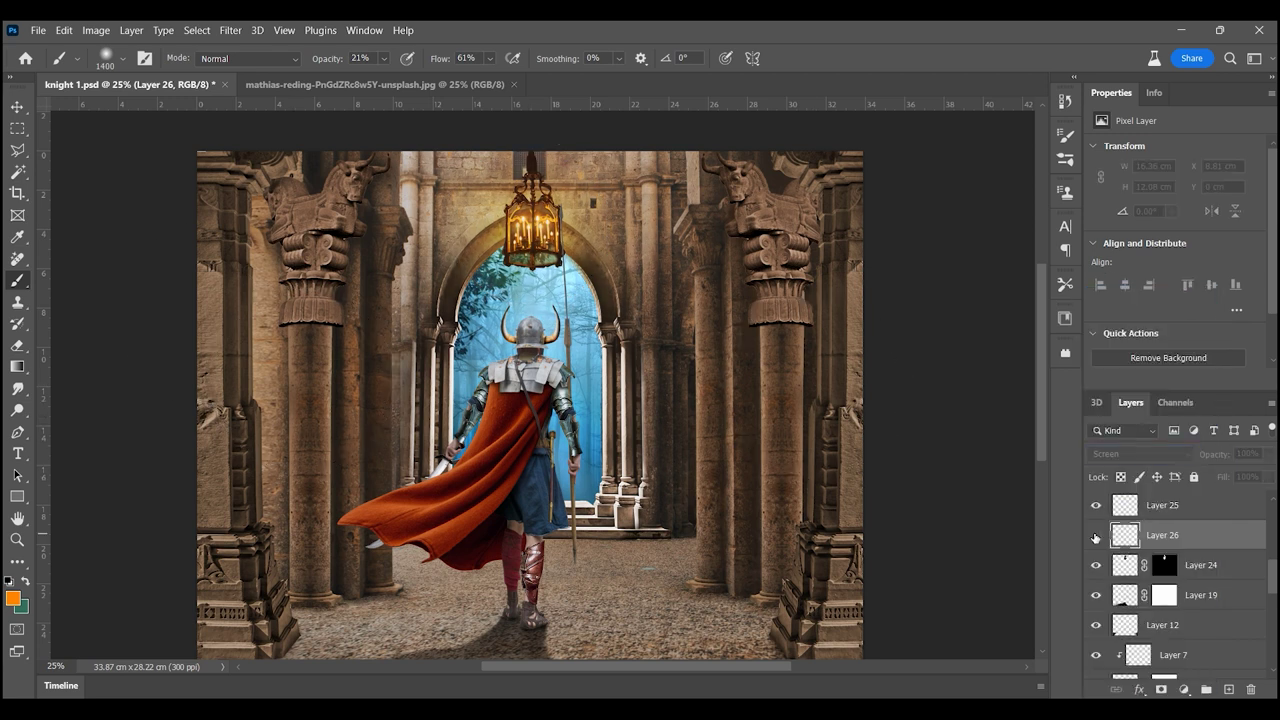
left_click(18, 539)
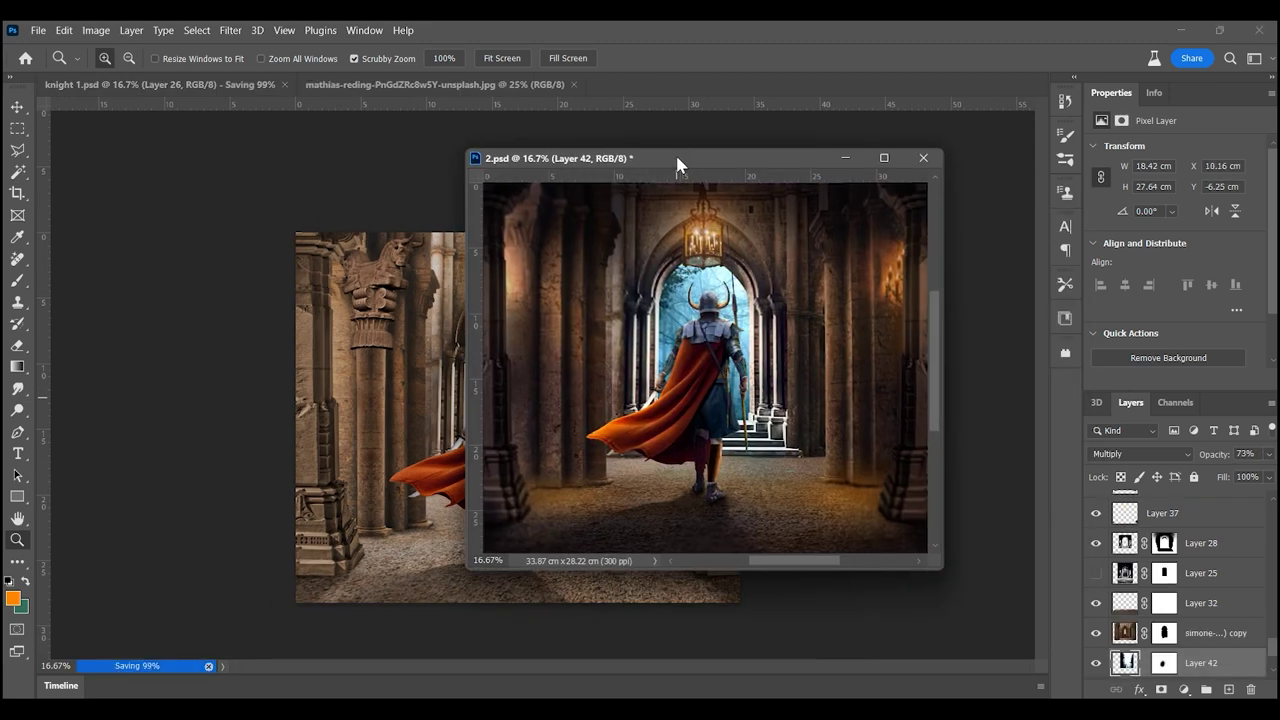
- Apply Levels with midtones 0.75 to the right column, then Levels to Layer 5
key("v")
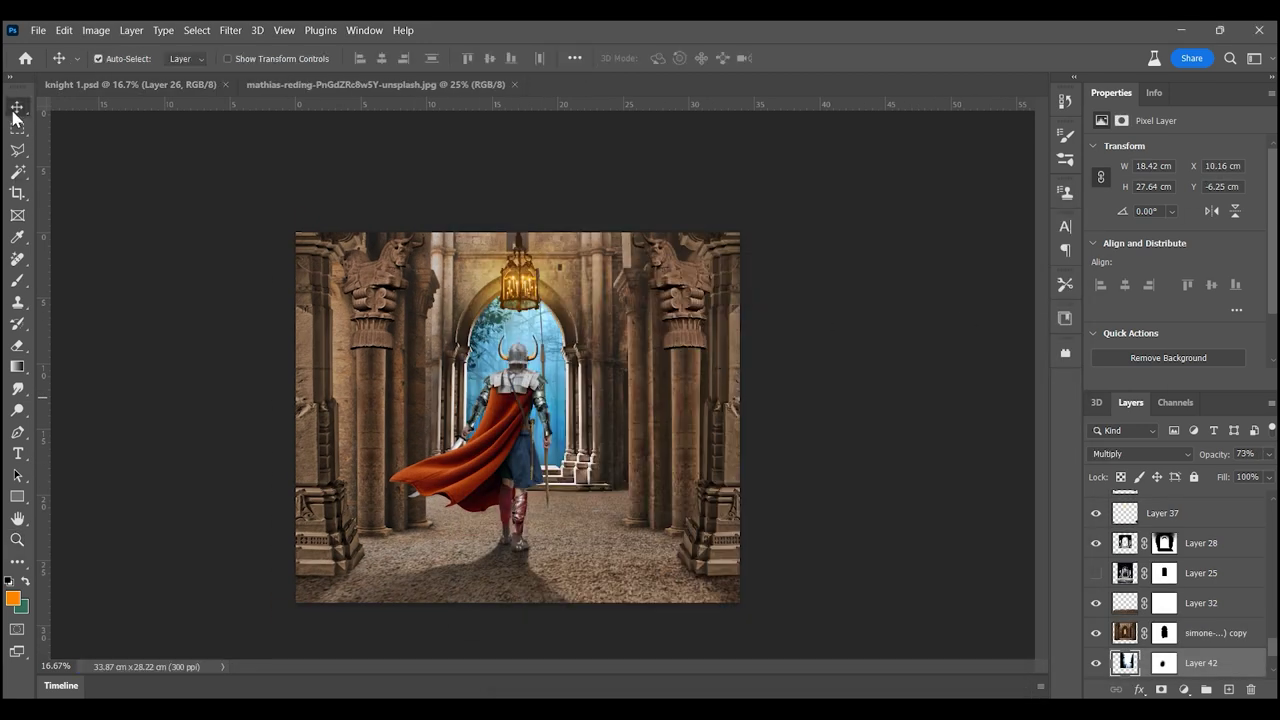
left_click(720, 398, "ctrl")
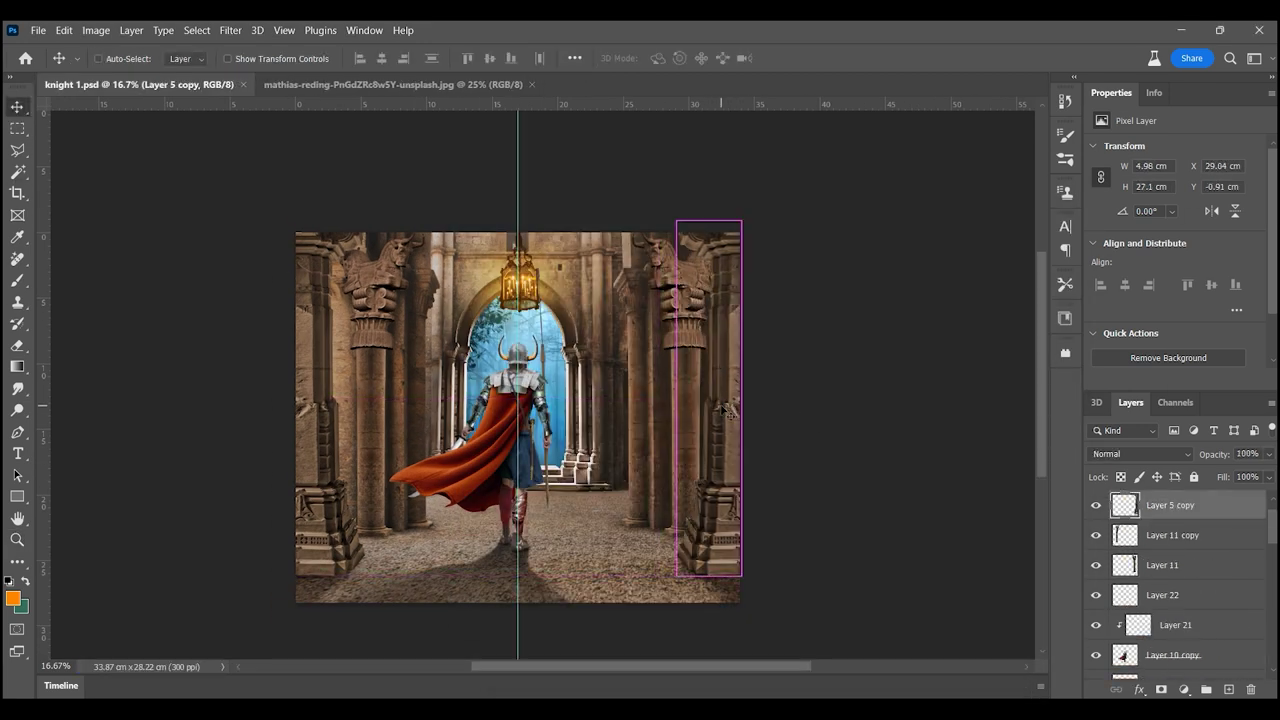
key("ctrl+l")
left_click_drag(1038, 290, 1060, 292)
key("Return")
left_click(330, 400, "ctrl")
key("ctrl+l")
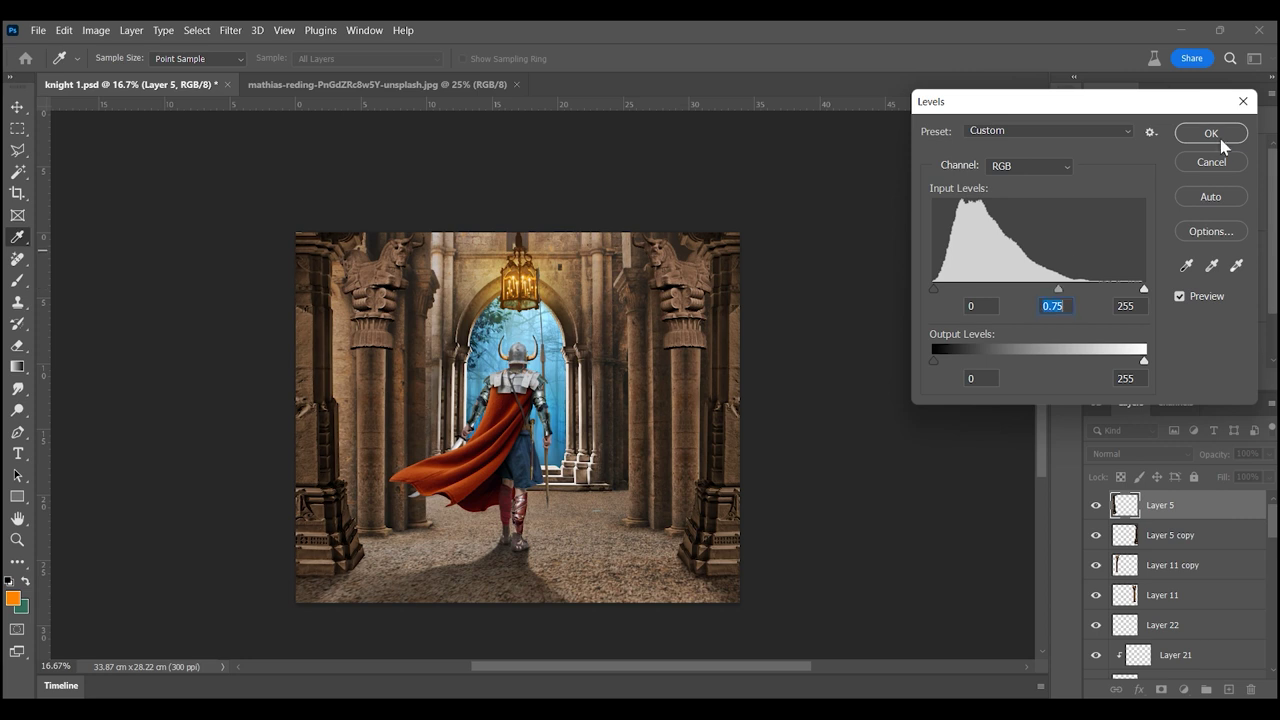
left_click(1215, 136)
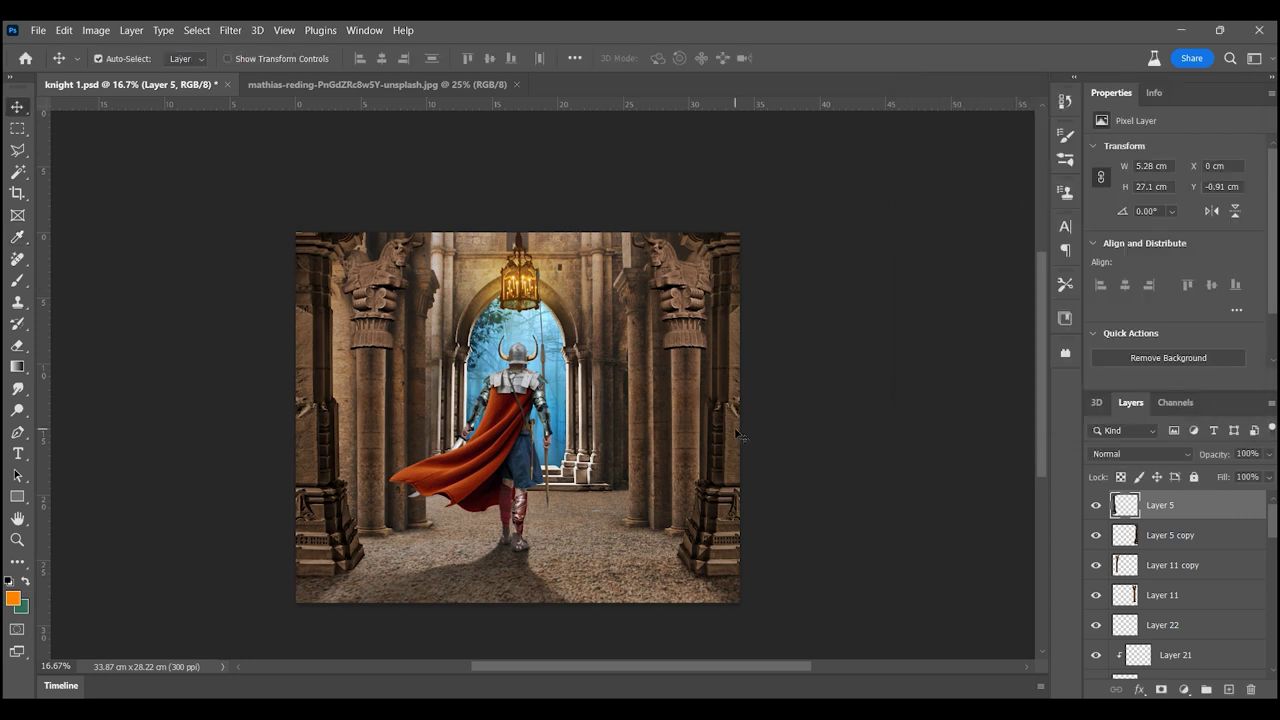
- Set Layer 2 copy's Levels midtones to 0.87
left_click(628, 553)
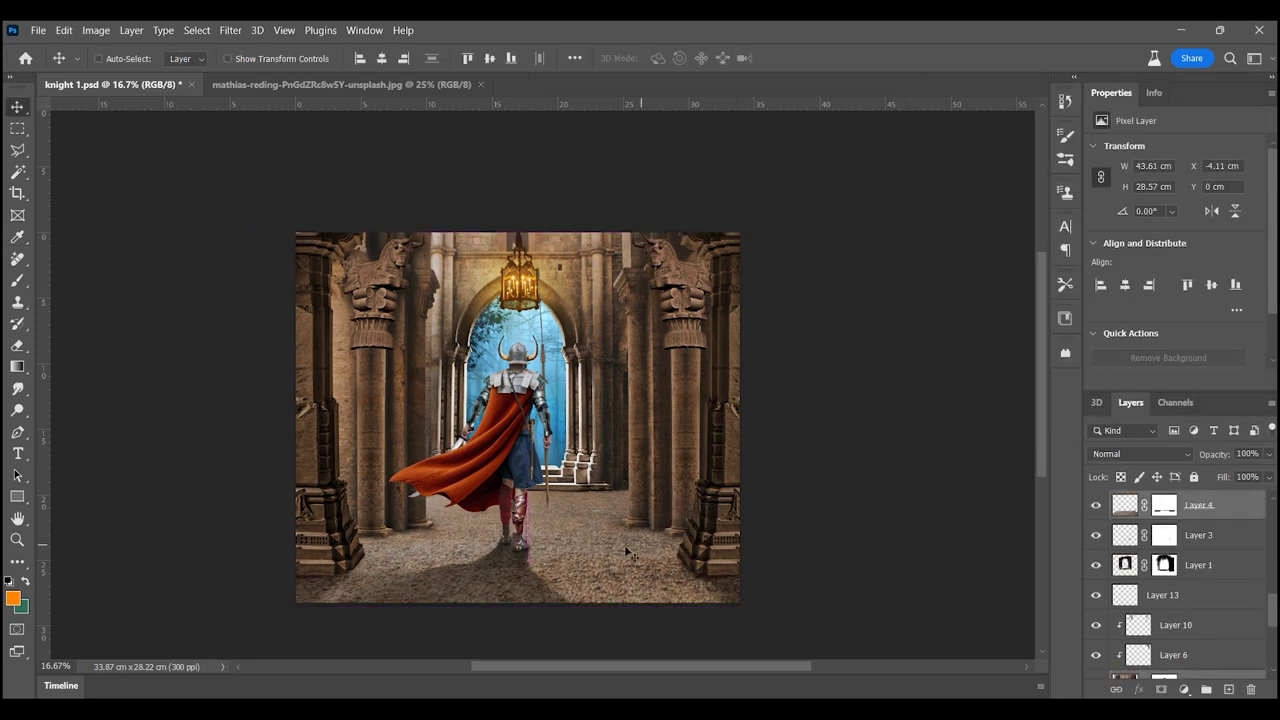
left_click(628, 432)
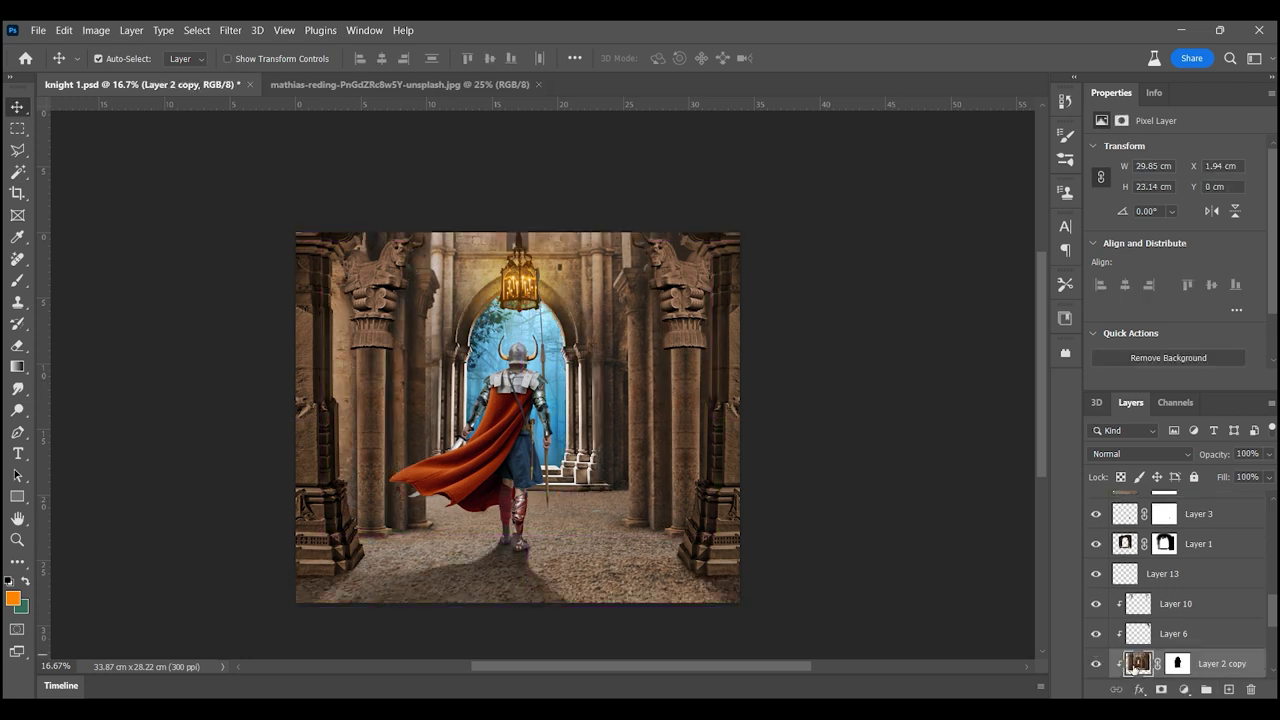
key("ctrl+l")
left_click_drag(1039, 287, 1049, 287)
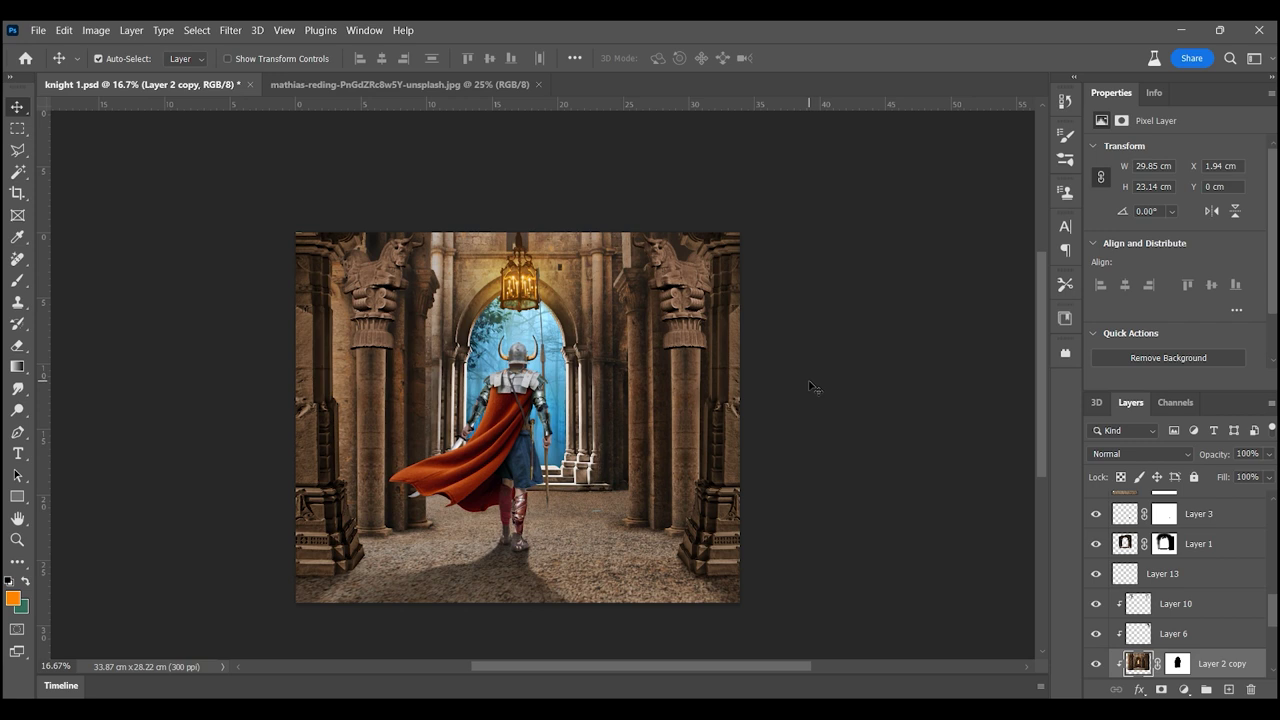
- Add Overlay-blended Layer 27 below Layer 5 copy, using a yellow brush at 8% opacity
key("ctrl+shift+alt+n")
key("b")
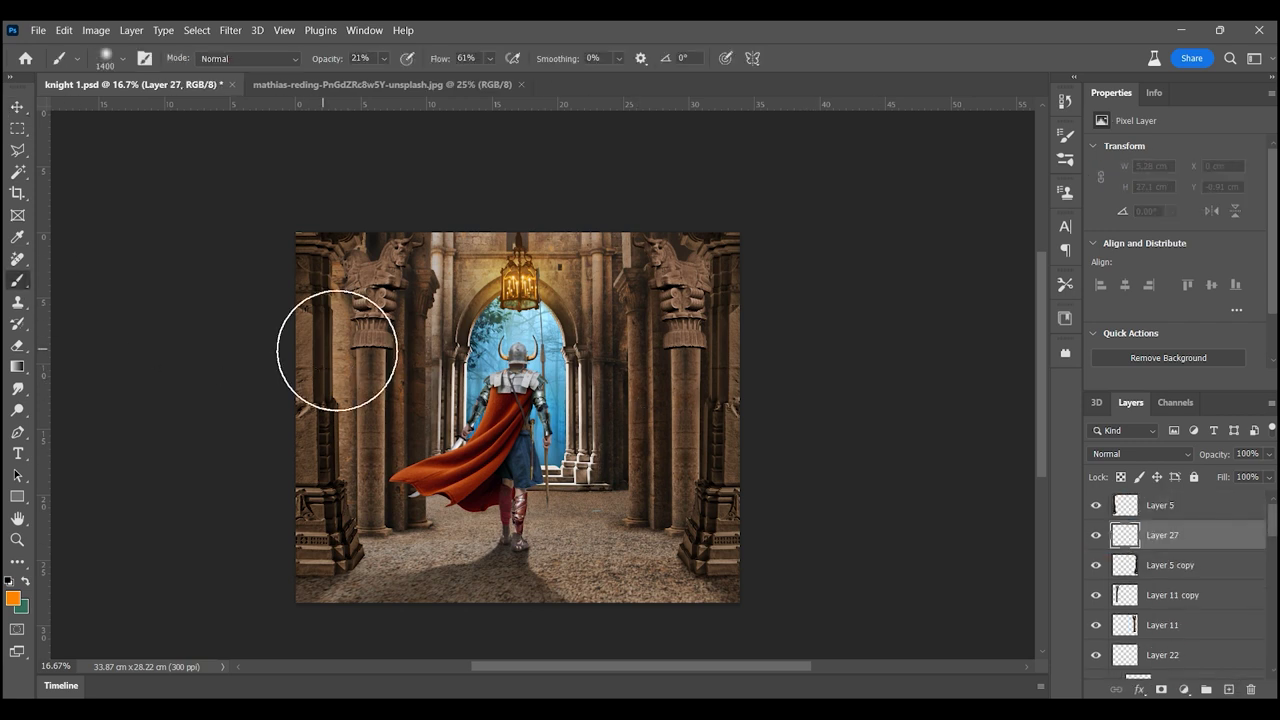
left_click(1140, 453)
left_click(1100, 478)
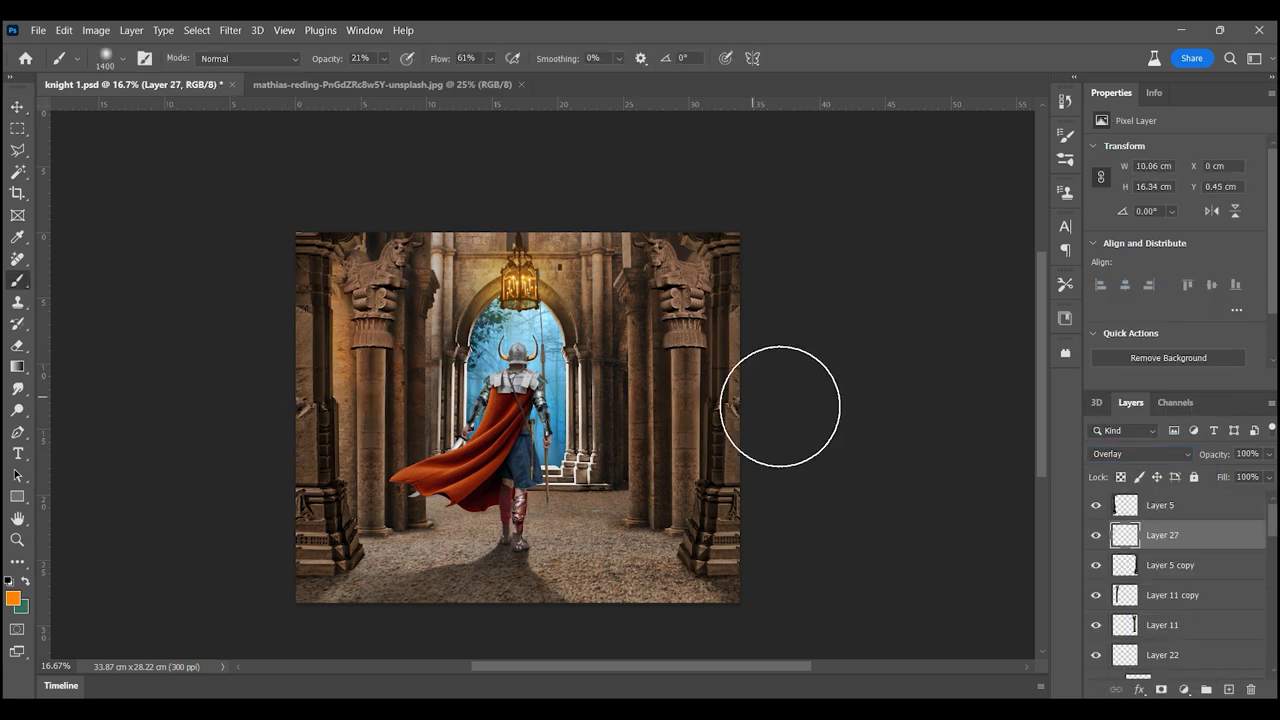
key("ctrl+bracketleft")
left_click(1040, 360)
key("Return")
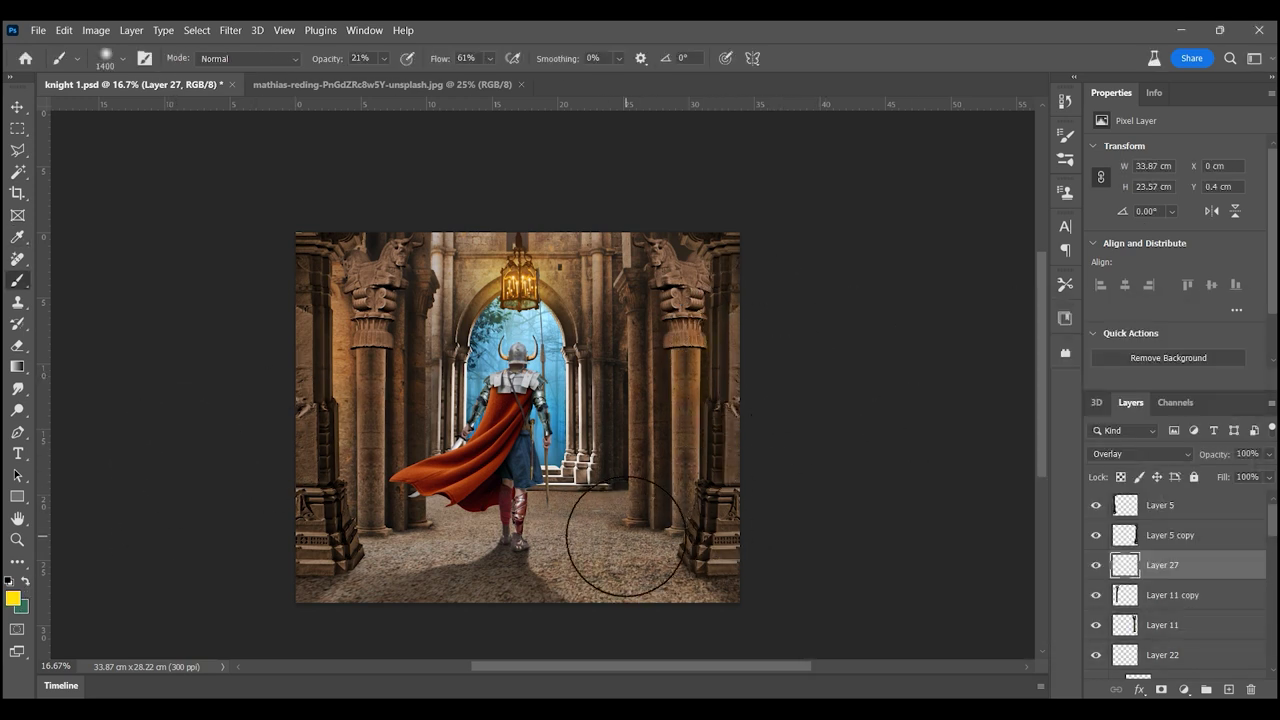
left_click_drag(383, 58, 377, 62)
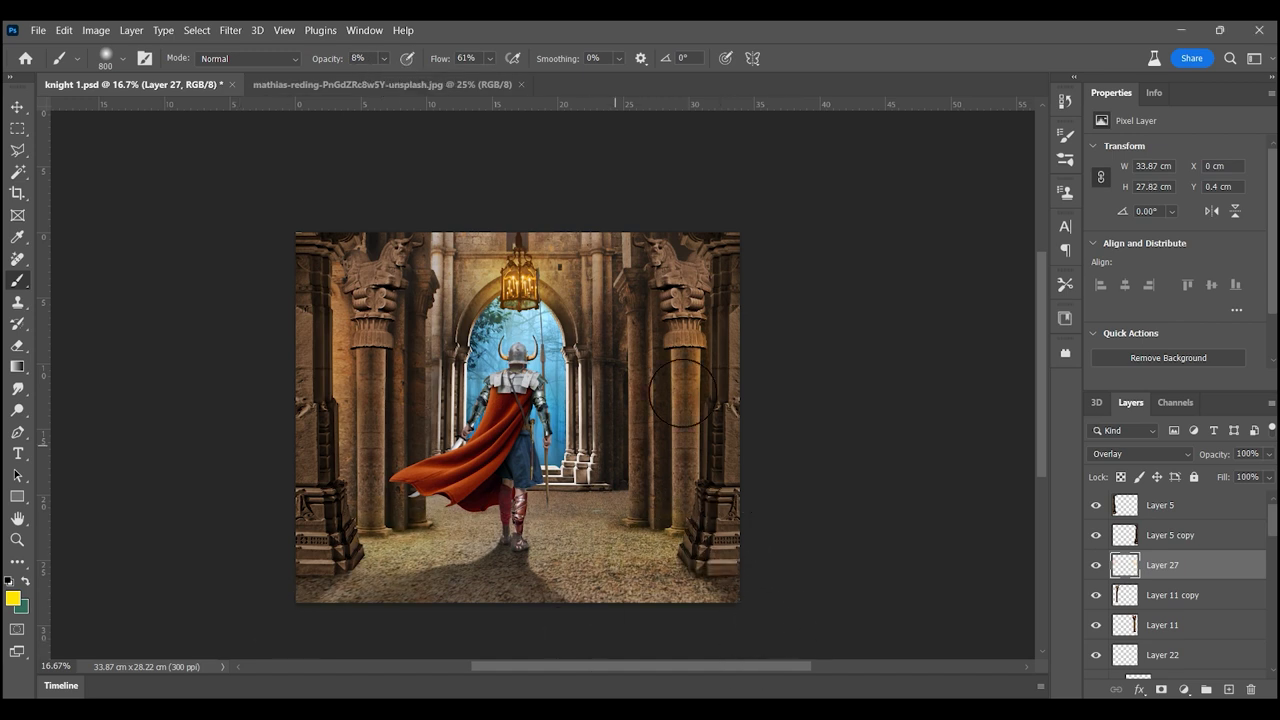
- Open the two fire photos as new documents
left_click(38, 30)
left_click(85, 70)
left_click(380, 171)
left_click(1128, 171, "ctrl")
left_click(1140, 674)
- Bring the fire photo into knight 1.psd, enlarge it, and Screen-blend it at the left column base
key("v")
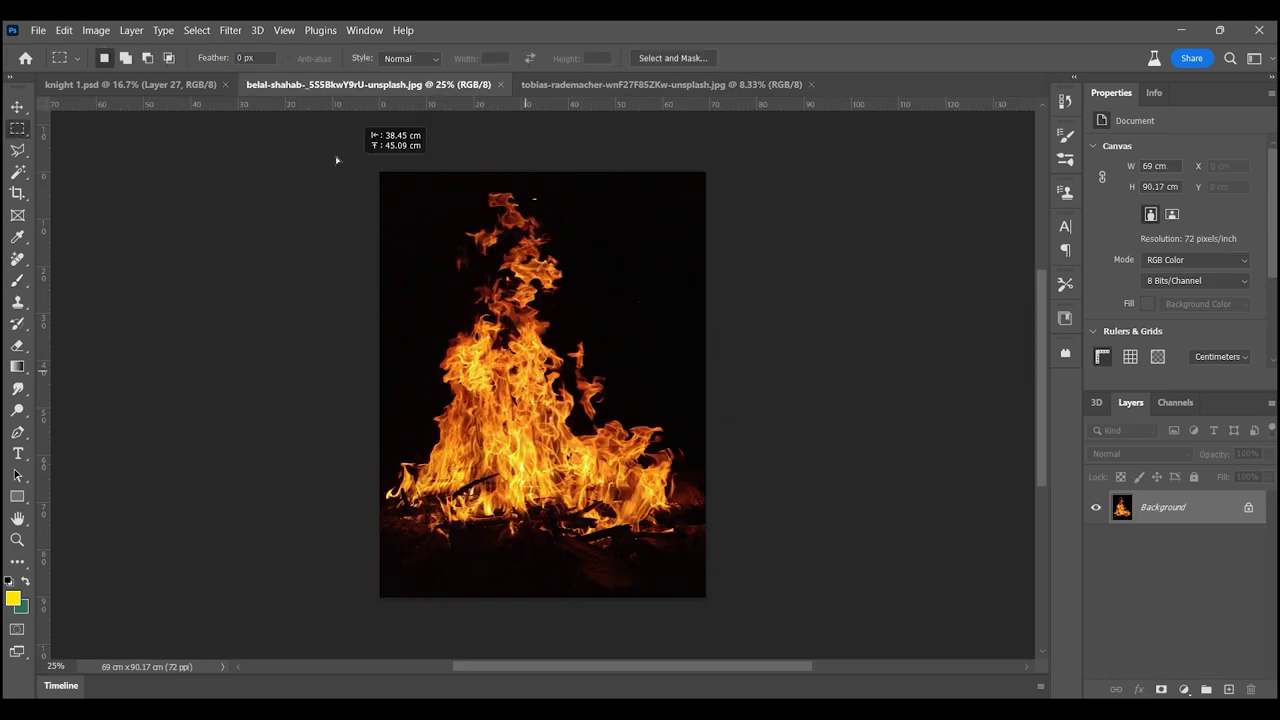
left_click_drag(548, 253, 330, 545)
key("ctrl+t")
left_click_drag(434, 542, 521, 530)
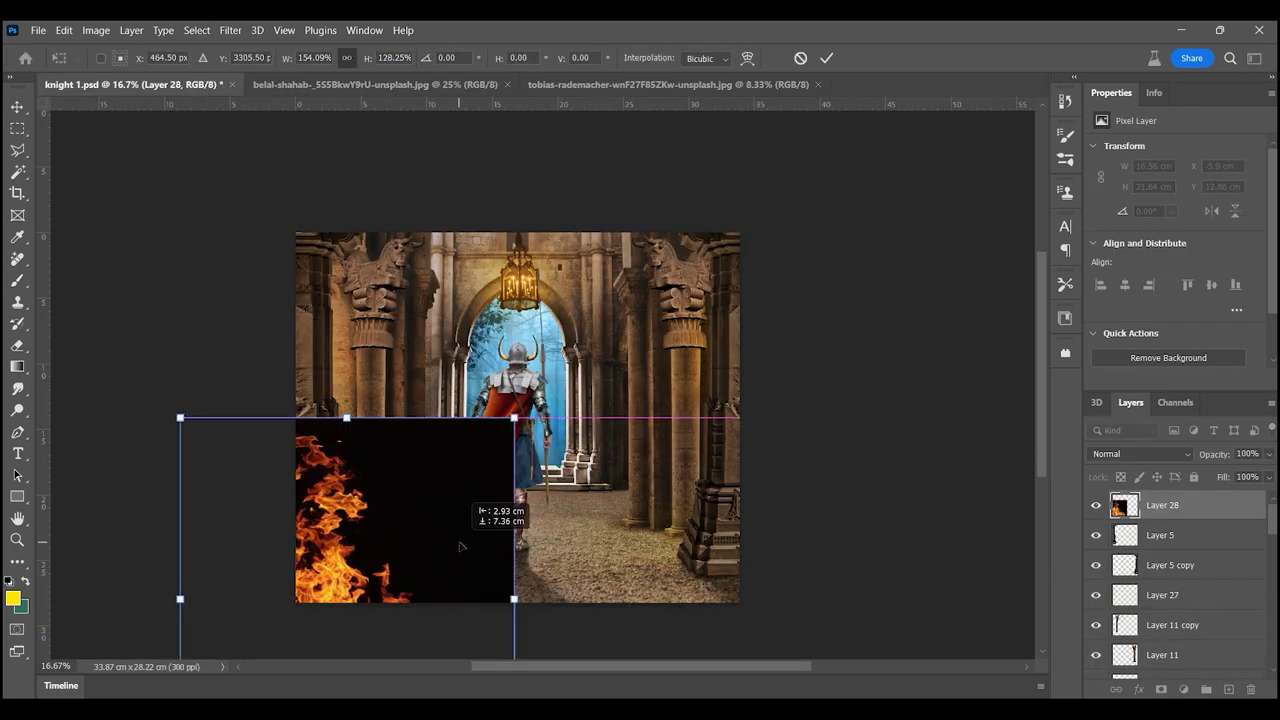
key("Return")
left_click(1140, 453)
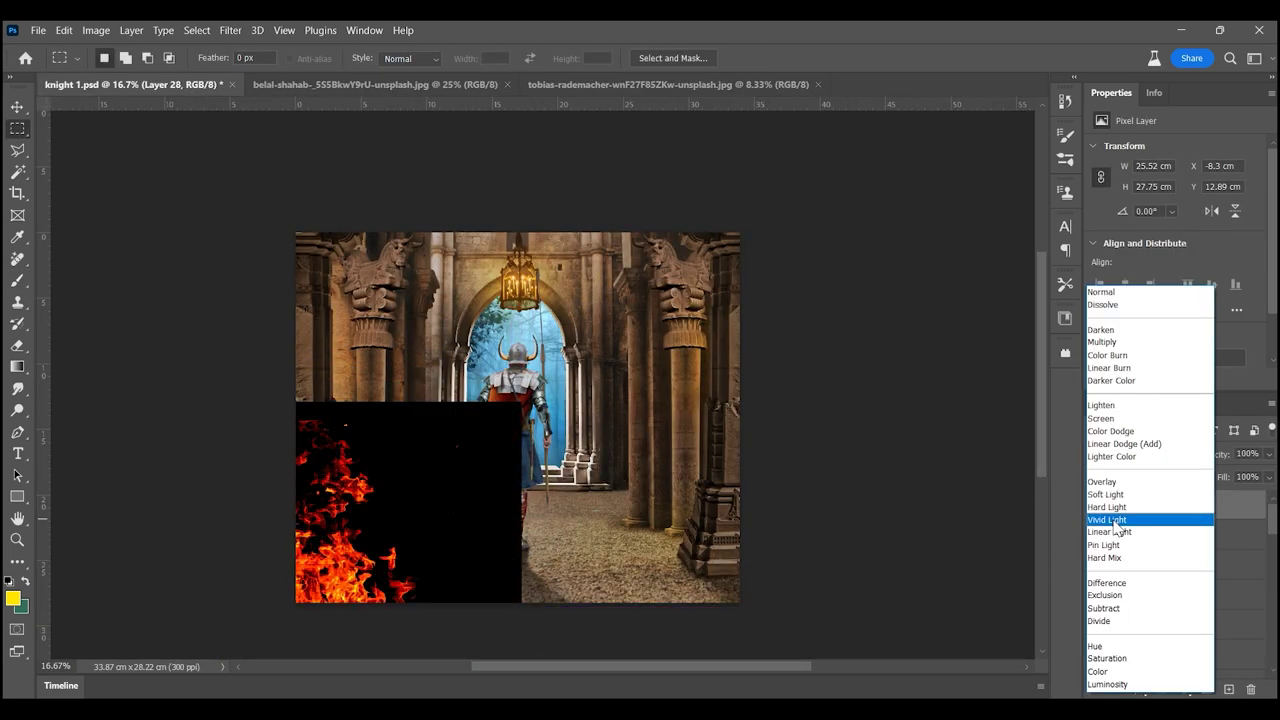
left_click(1100, 418)
mouse_move(345, 566)
left_mouse_down()
mouse_move(351, 581)
mouse_move(744, 563)
mouse_move(780, 610)
left_mouse_up()
- Place a fire copy at the right column base, warp it, and add a layer mask
key("ctrl+t")
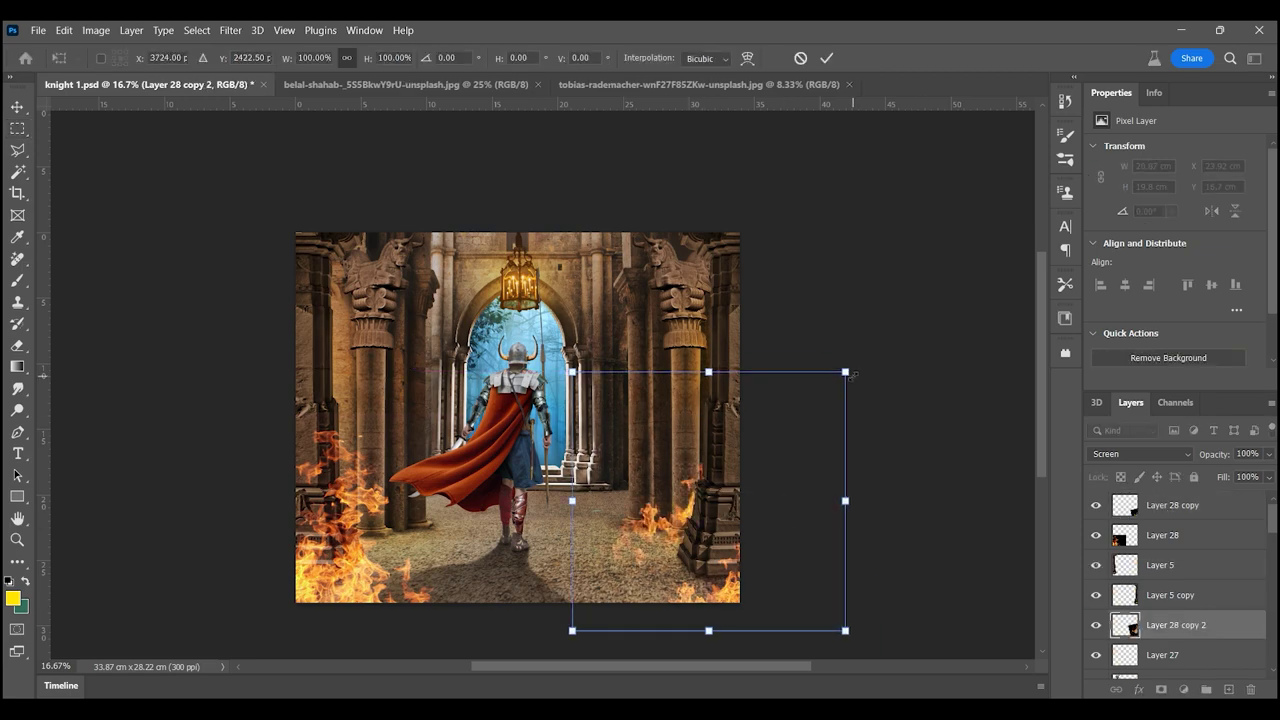
left_click_drag(737, 474, 775, 437)
left_click(747, 57)
scroll(700, 450, "up", 4)
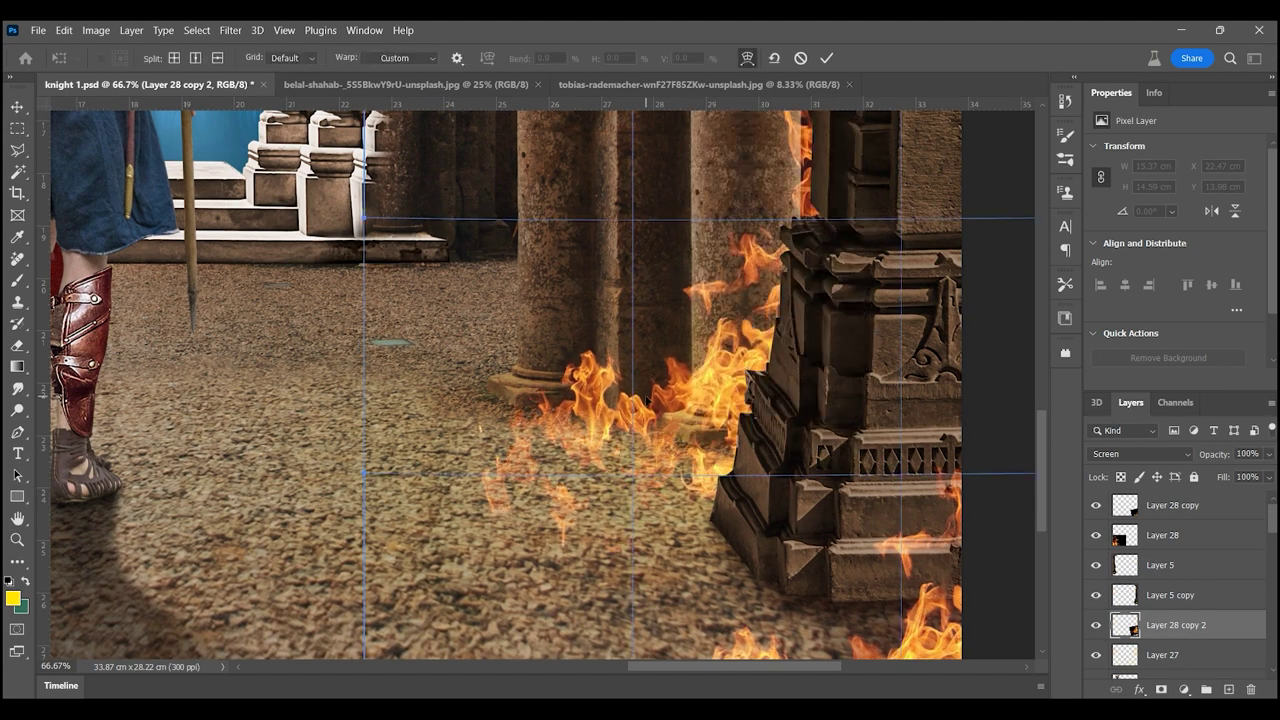
scroll(645, 365, "down", 3)
key("Return")
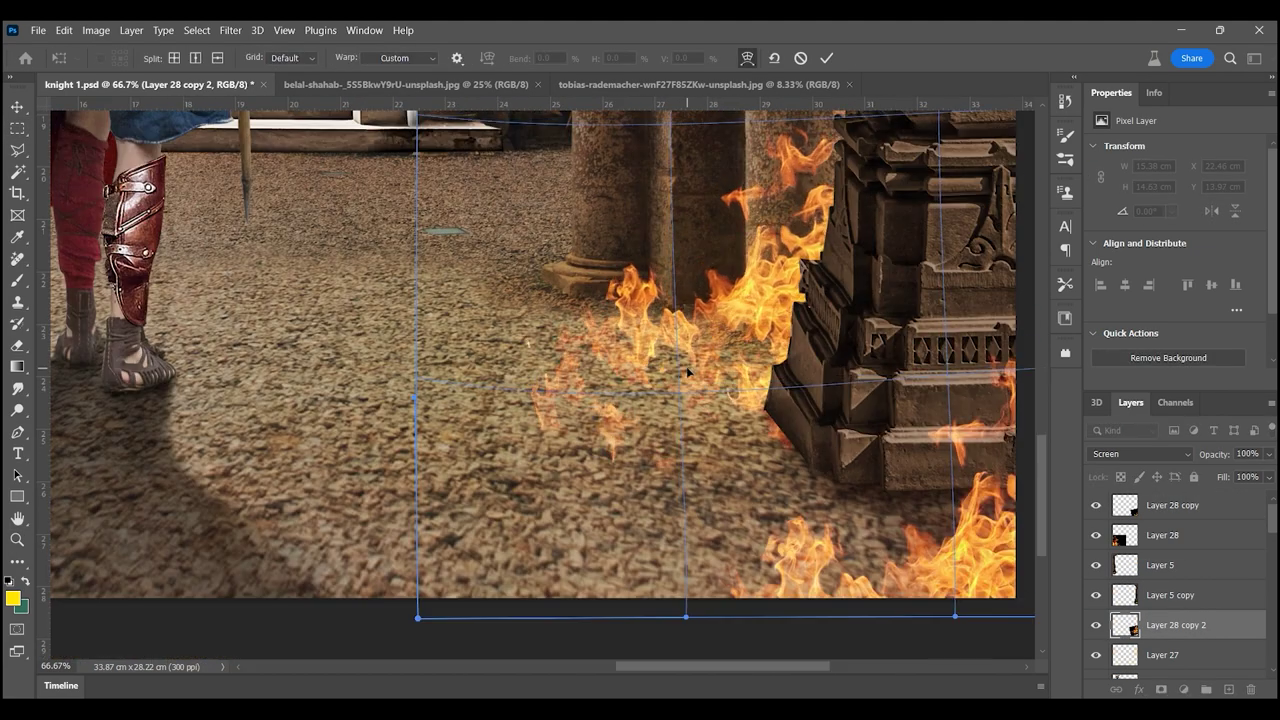
left_click(1161, 689)
key("b")
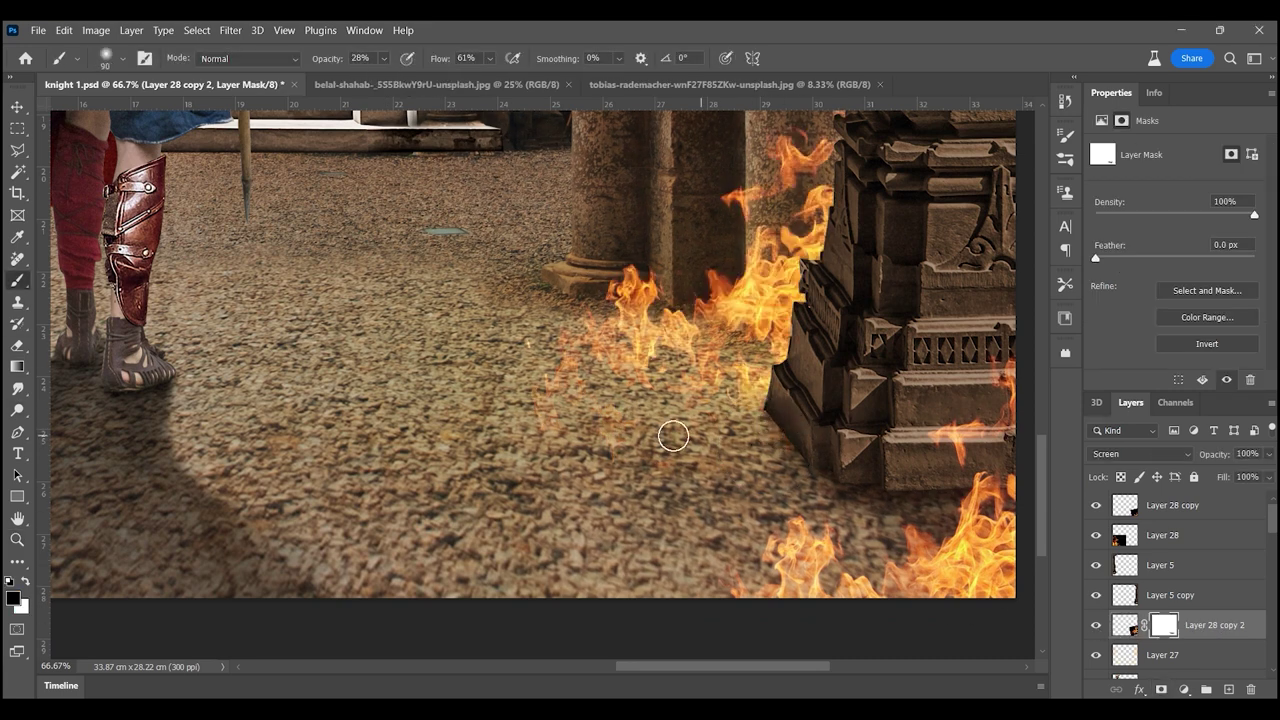
- Reposition the left fire, mask off its overlap with the central pillar, then disable the mask
left_click(17, 539)
scroll(740, 354, "down", 4)
scroll(740, 354, "down", 1)
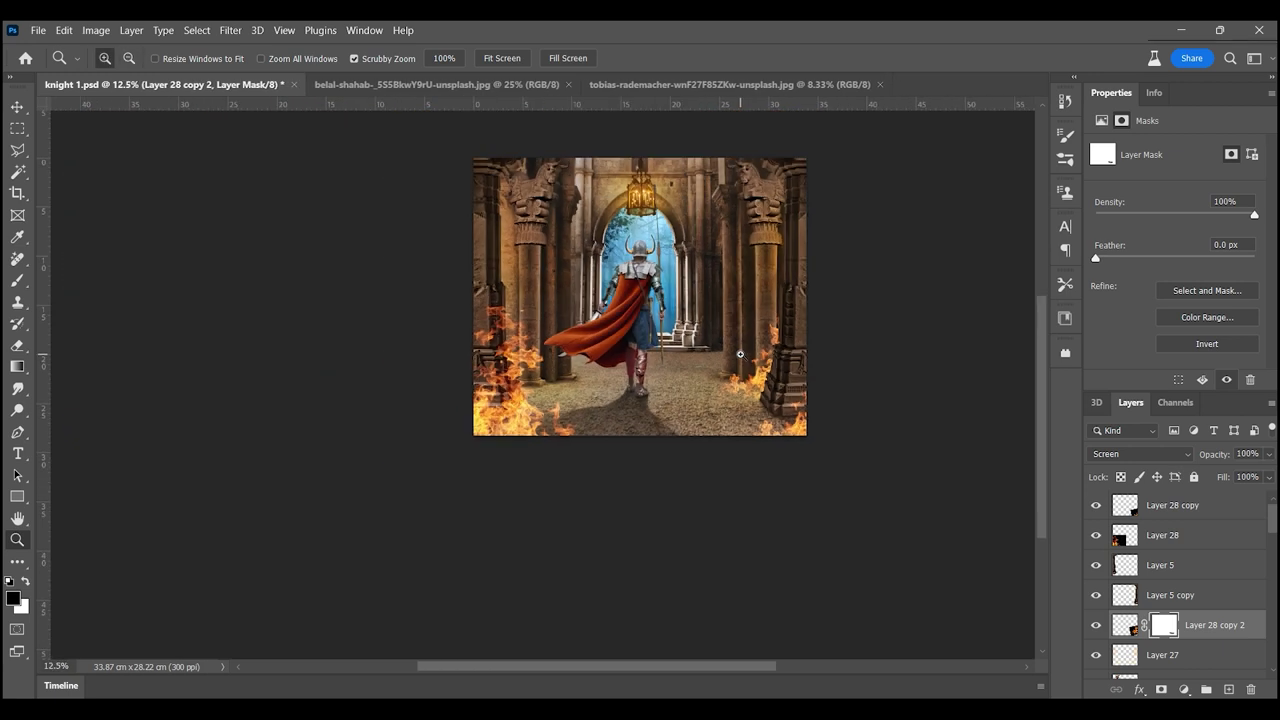
left_click_drag(560, 340, 541, 358)
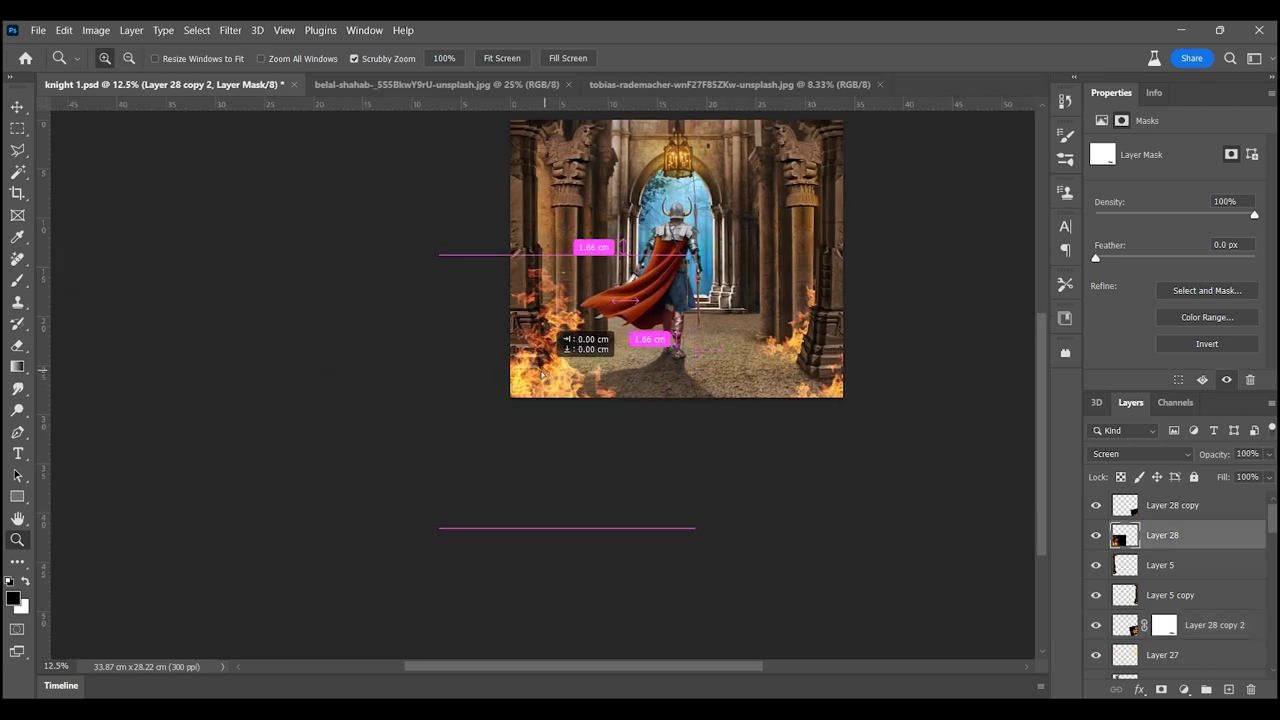
scroll(540, 358, "up", 3)
left_click(1161, 689)
key("b")
key("d")
left_click_drag(605, 283, 600, 300)
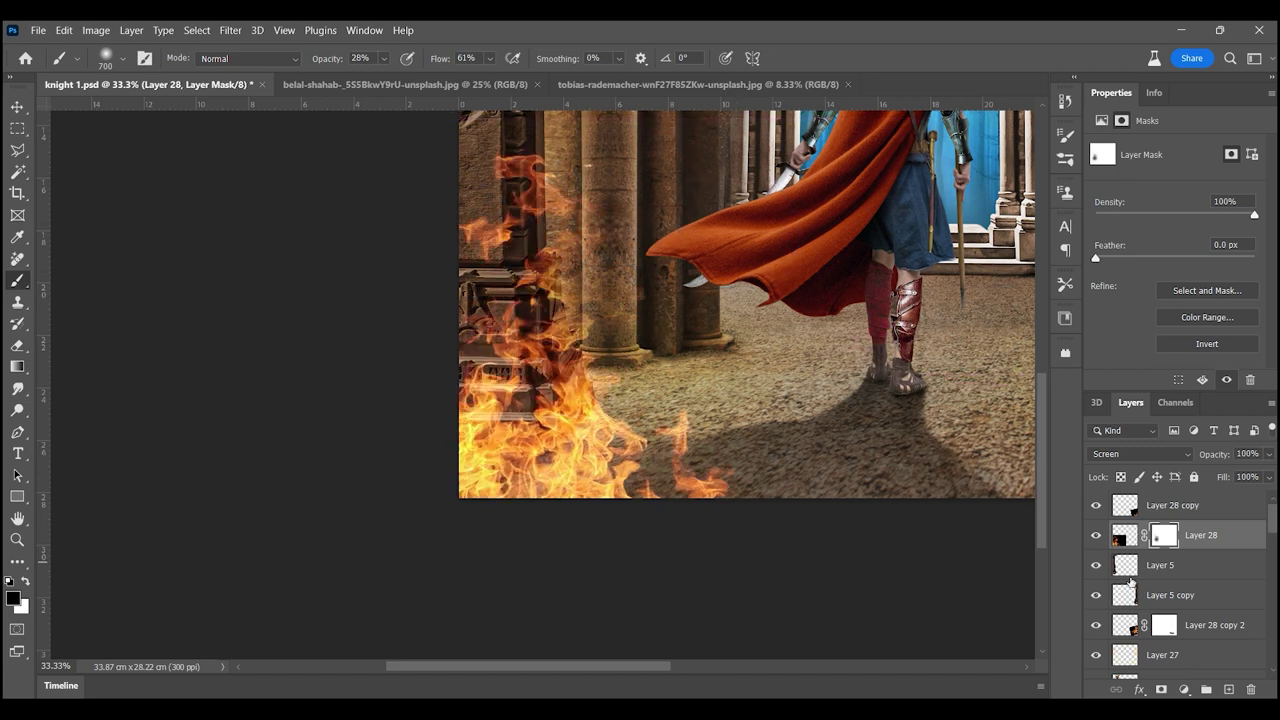
left_click(1162, 538, "shift")
- Warp the left flames taller, shift them right, and rotate them
key("ctrl+t")
right_click(588, 337)
left_click(610, 443)
left_click_drag(760, 560, 848, 490)
key("Return")
key("ctrl+0")
left_click_drag(233, 480, 282, 480)
scroll(286, 457, "down", 3)
key("ctrl+t")
mouse_move(575, 250)
left_mouse_down()
mouse_move(600, 262)
mouse_move(505, 372)
left_mouse_up()
key("Return")
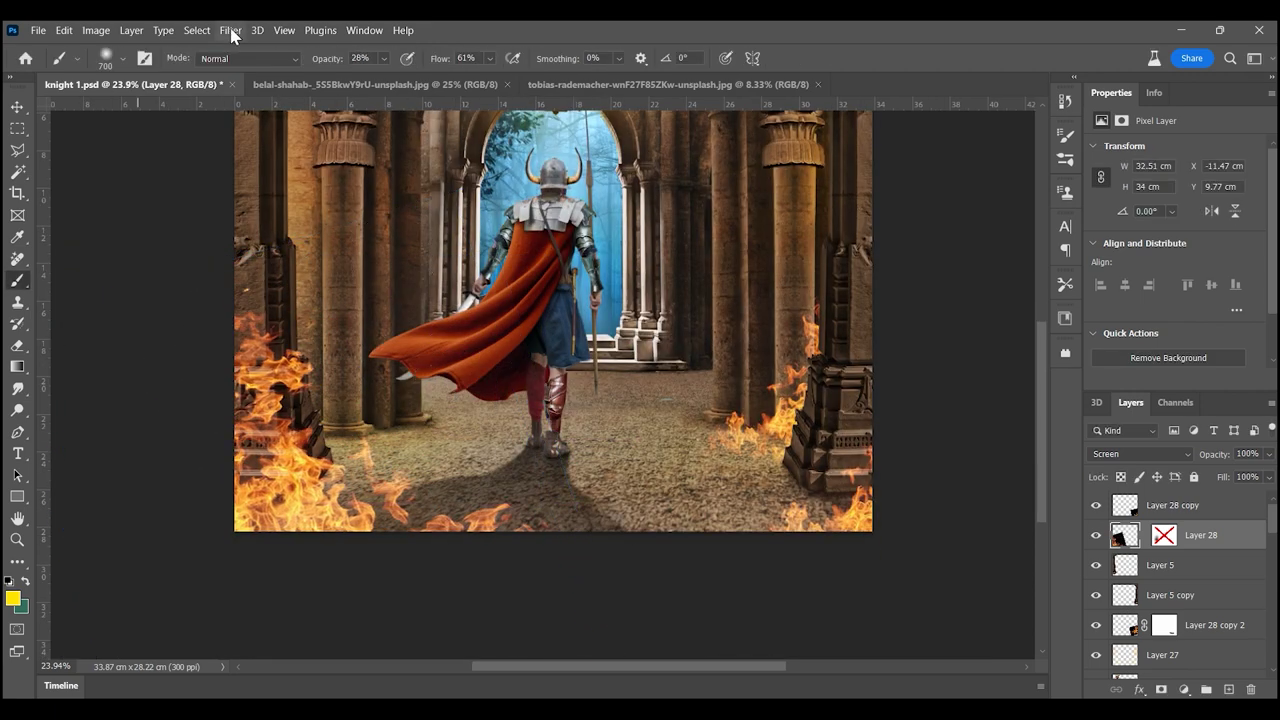
- Soften the left flames with a radius-19 Box Blur
left_click(230, 30)
left_click(260, 46)
left_click_drag(1024, 390, 1058, 398)
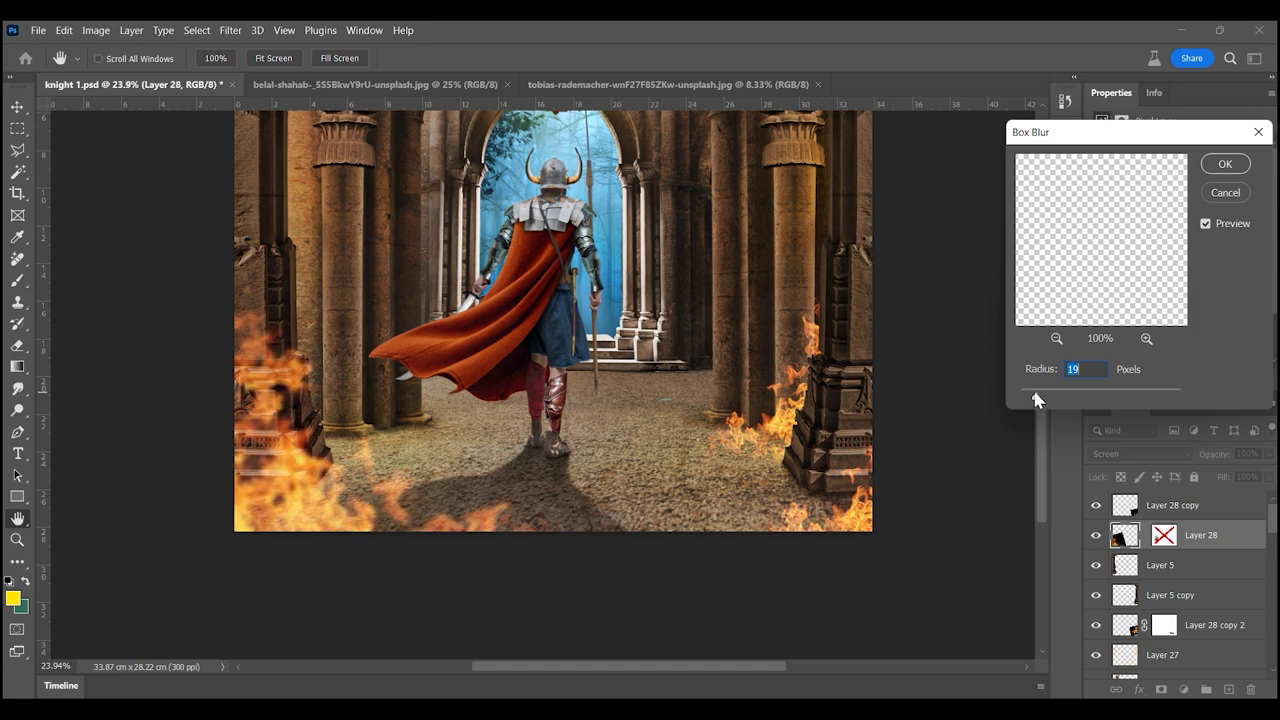
key("Return")
key("b")
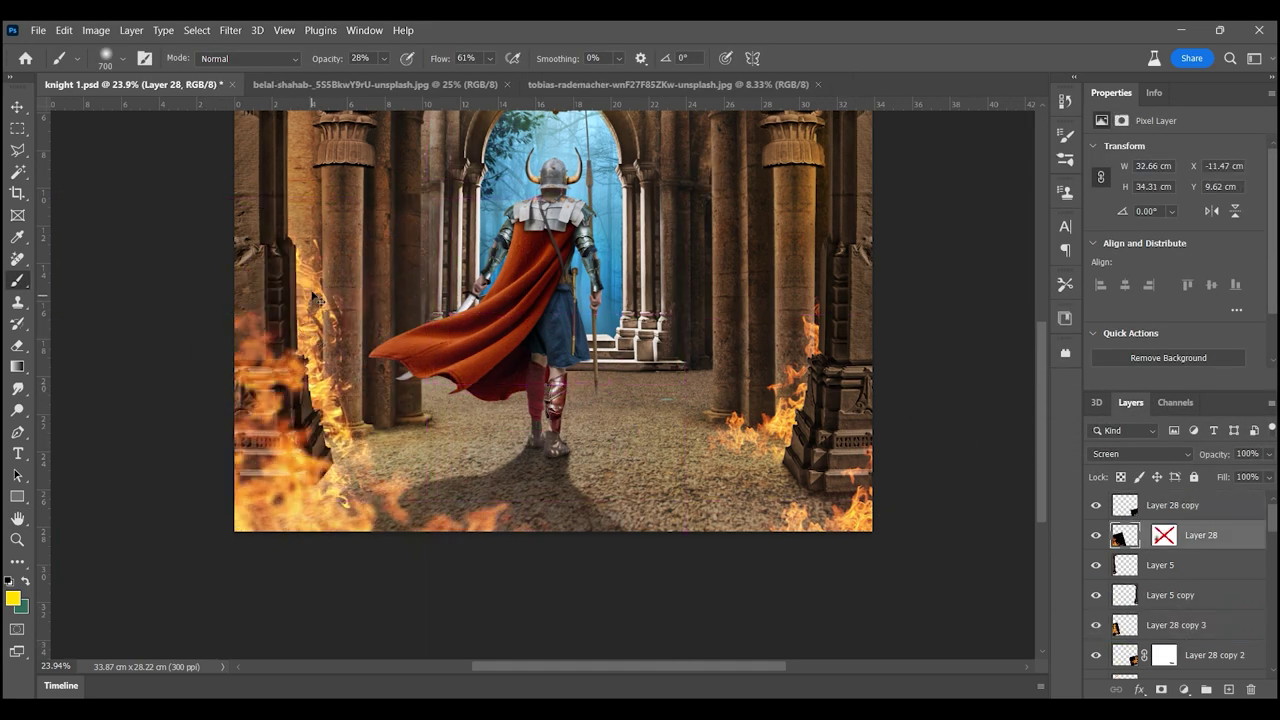
- Move Layer 28 copy 3 right, rotate it 90° clockwise, and tilt it at an angle
left_click(1150, 625)
key("ctrl+t")
left_click_drag(314, 280, 428, 280)
right_click(374, 338)
left_click(476, 624)
left_click_drag(400, 163, 325, 313)
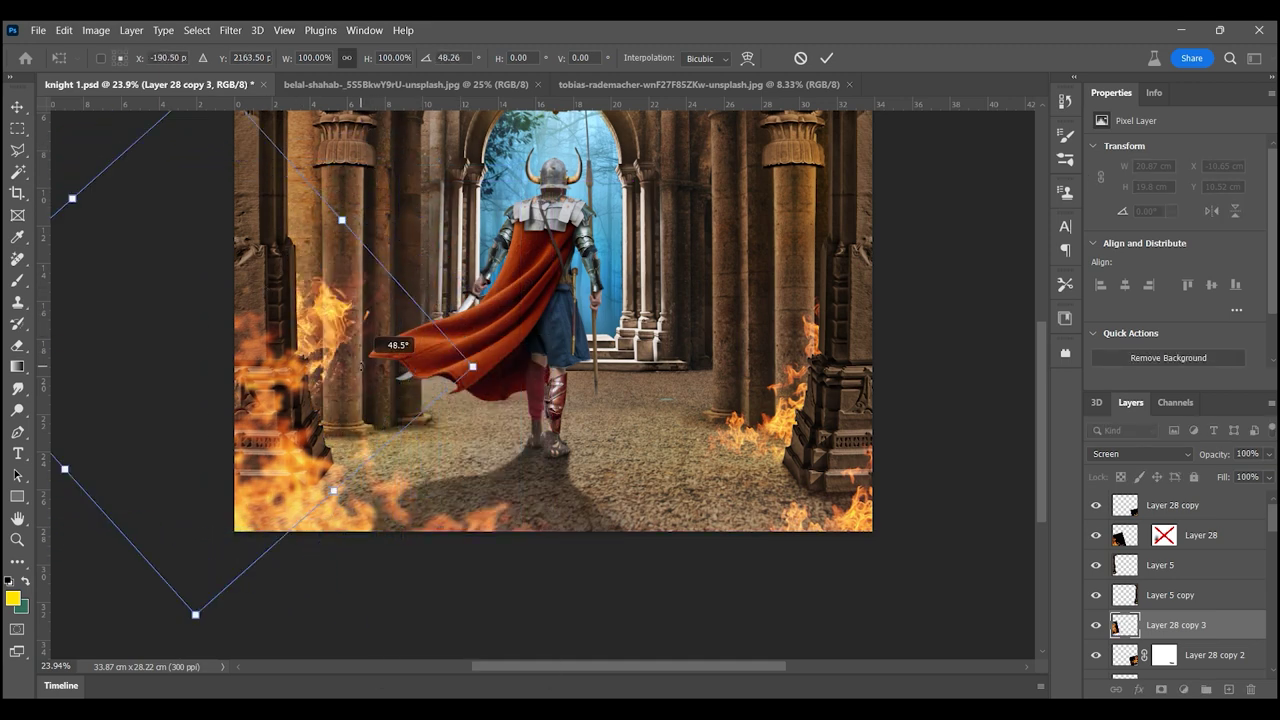
key("Return")
- Paste the whole fire photo, shrink it to about 34%, Screen-blend it, and place it left
key("ctrl+shift+Tab")
key("ctrl+a")
key("ctrl+c")
key("ctrl+Tab")
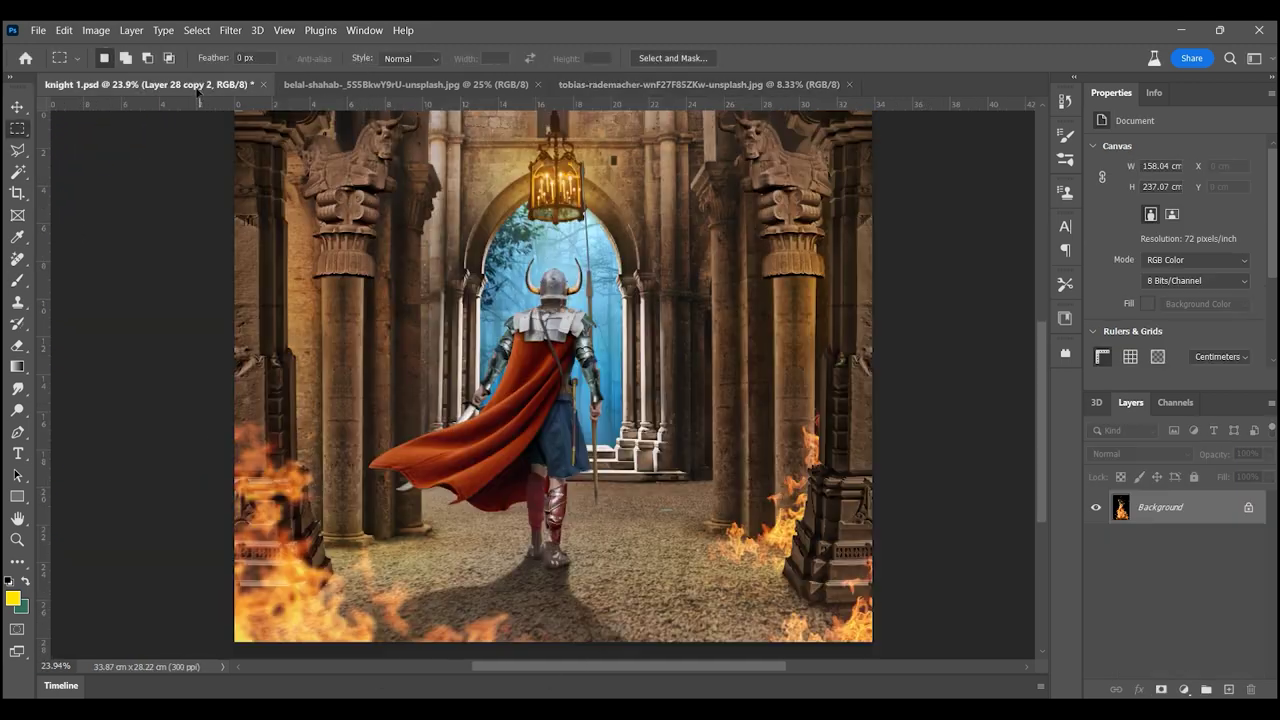
key("ctrl+v")
key("ctrl+t")
left_click_drag(666, 640, 366, 543)
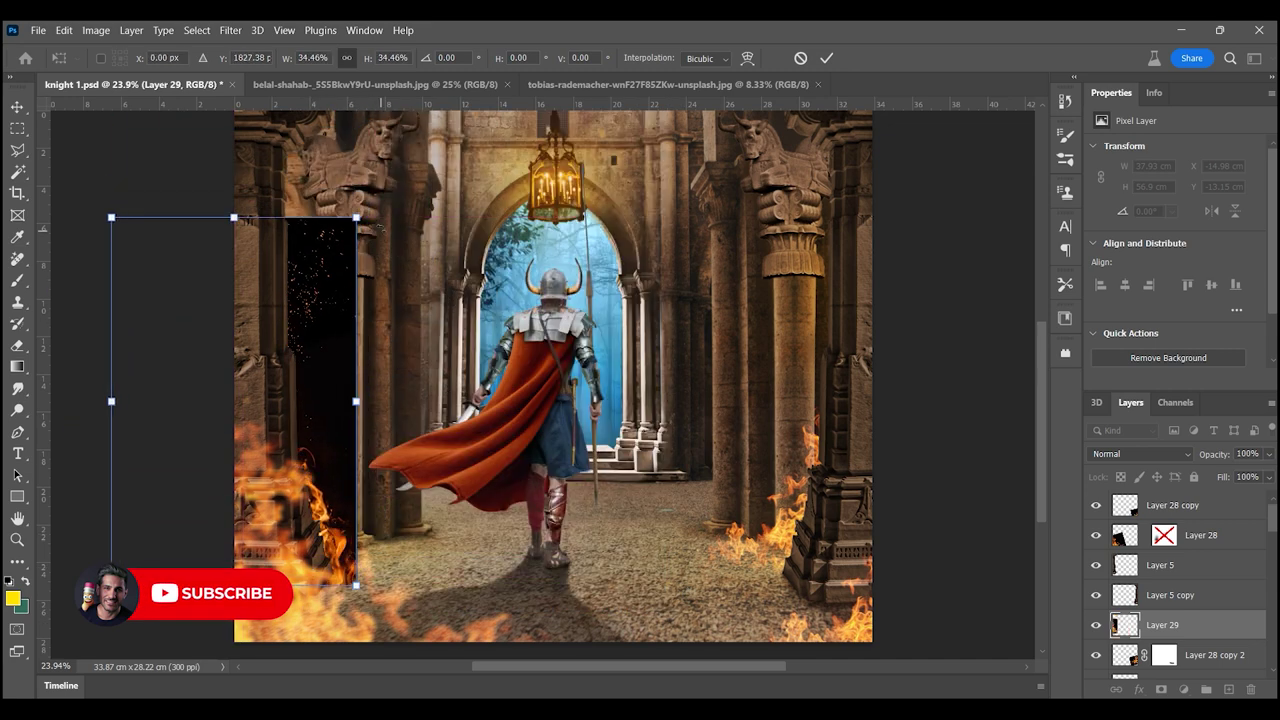
left_click_drag(300, 350, 388, 372)
key("Return")
left_click(1140, 454)
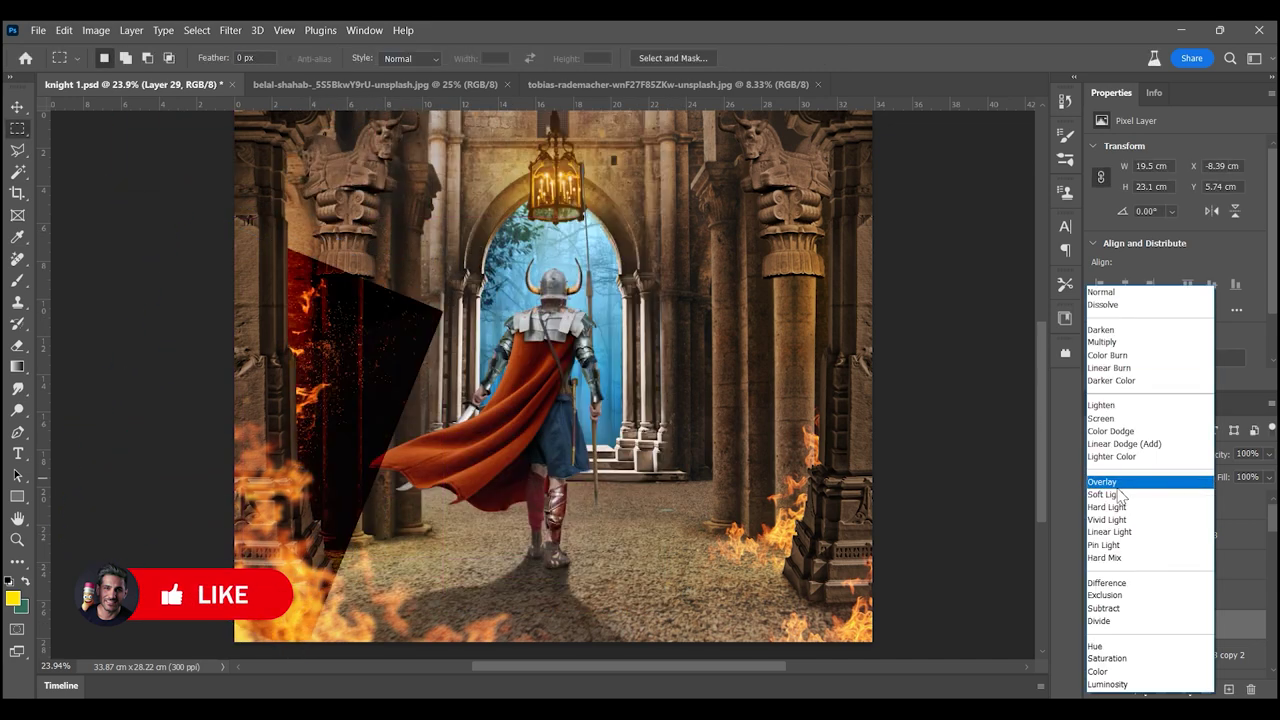
left_click(1126, 424)
mouse_move(325, 388)
left_mouse_down()
mouse_move(403, 369)
mouse_move(650, 490)
left_mouse_up()
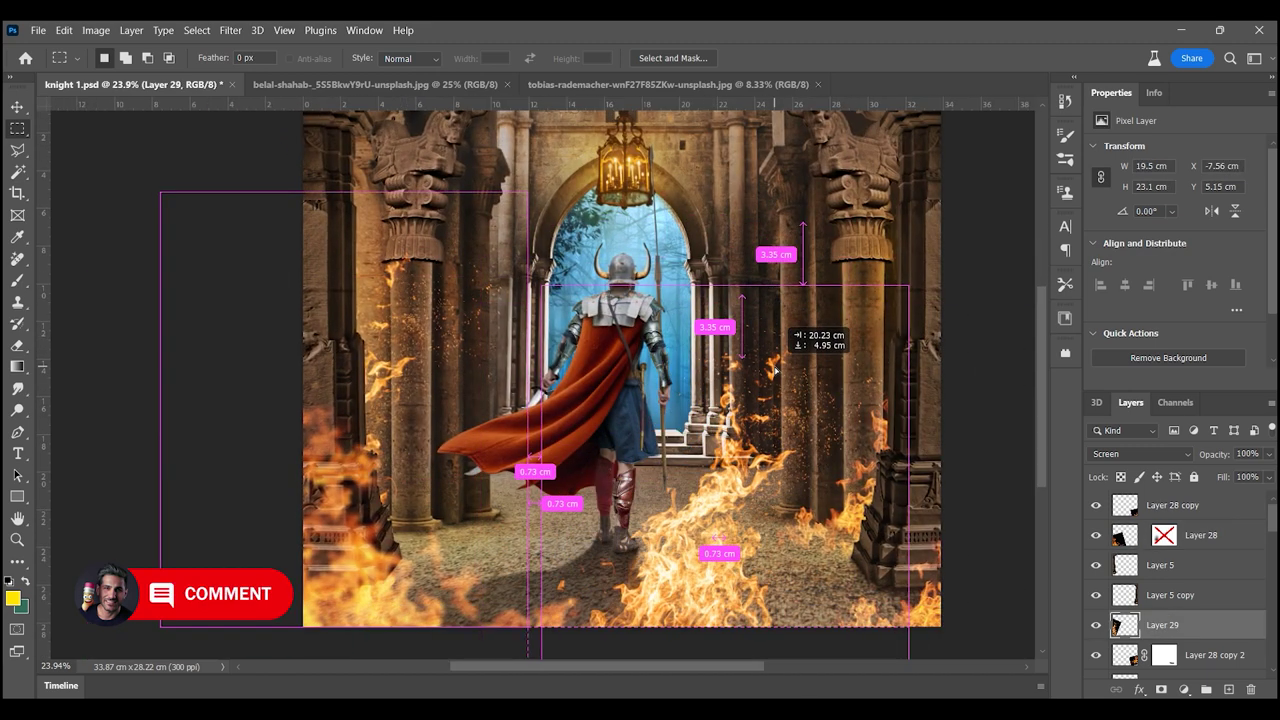
- Mirror a copy of the left fire horizontally onto the right side
key("ctrl+t")
right_click(780, 300)
left_click(865, 380)
left_click_drag(870, 400, 1012, 476)
key("Return")
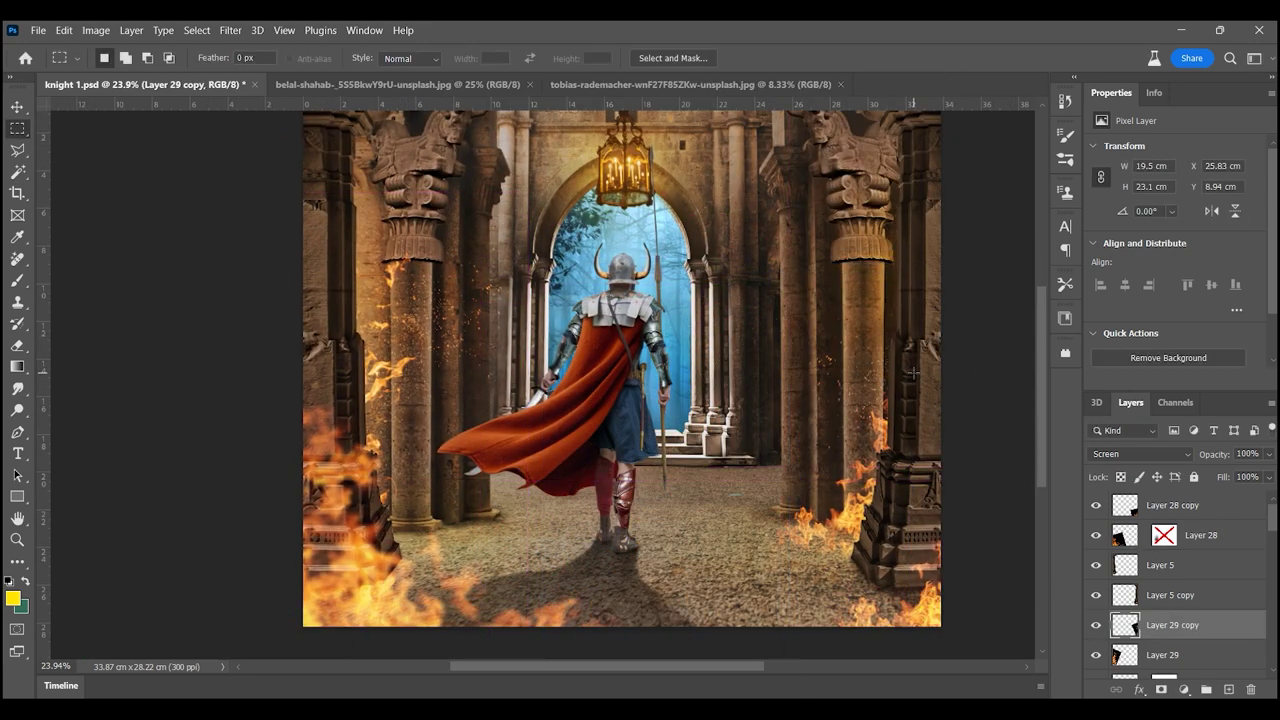
- Select and copy a square area of sparks from the sparks photo
left_click(680, 84)
key("z")
left_click(595, 286)
key("ctrl+0")
key("m")
left_click_drag(266, 277, 466, 477)
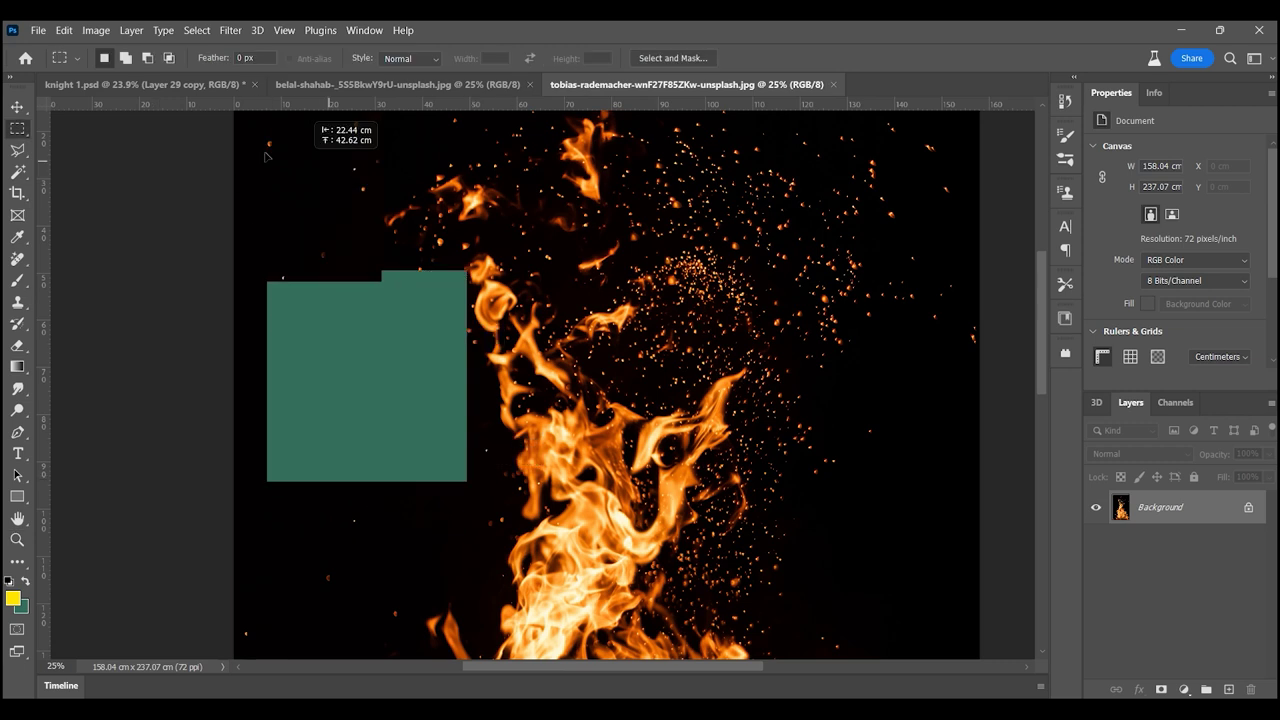
key("ctrl+c")
- Paste the sparks, scale them to about 176%, and Screen-blend them over the corridor
key("ctrl+v")
key("ctrl+t")
left_click_drag(561, 326, 706, 171)
left_click_drag(672, 261, 660, 424)
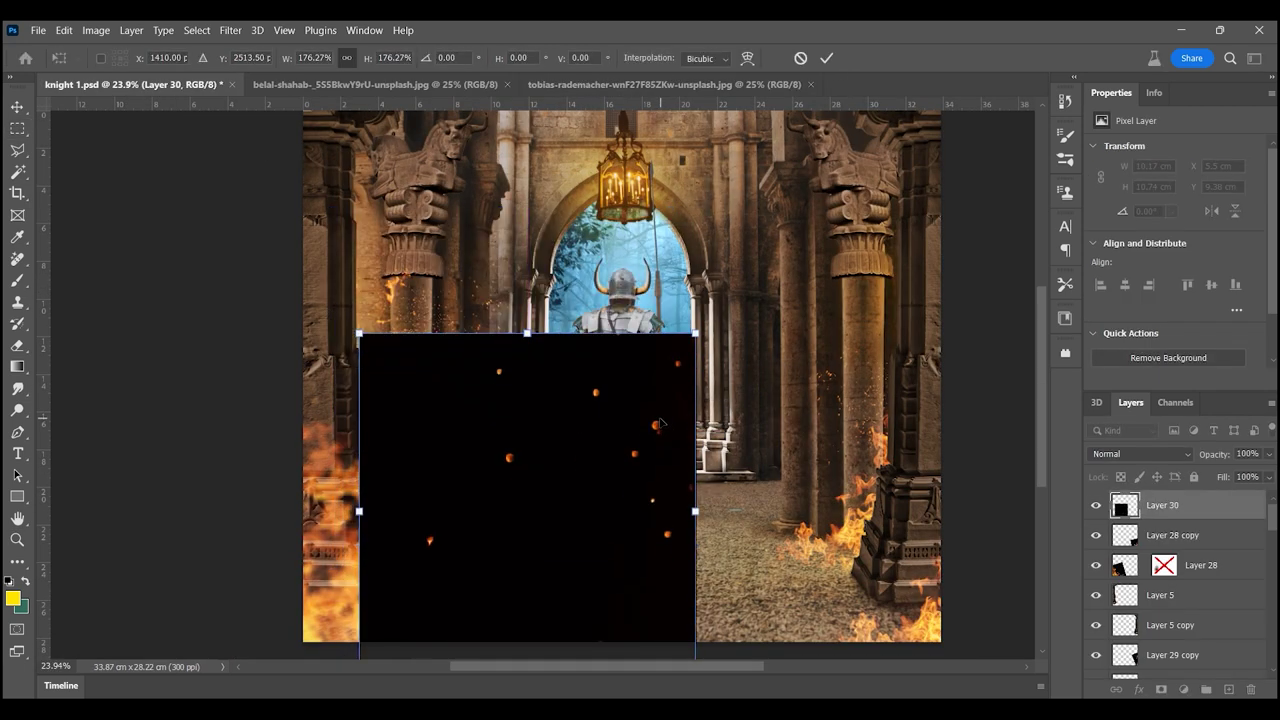
key("Return")
left_click(1140, 454)
left_click(1120, 414)
left_click_drag(596, 396, 623, 418)
- Make more copies of the fire layer and soften one with a 31-pixel Box Blur
left_click_drag(880, 480, 945, 500)
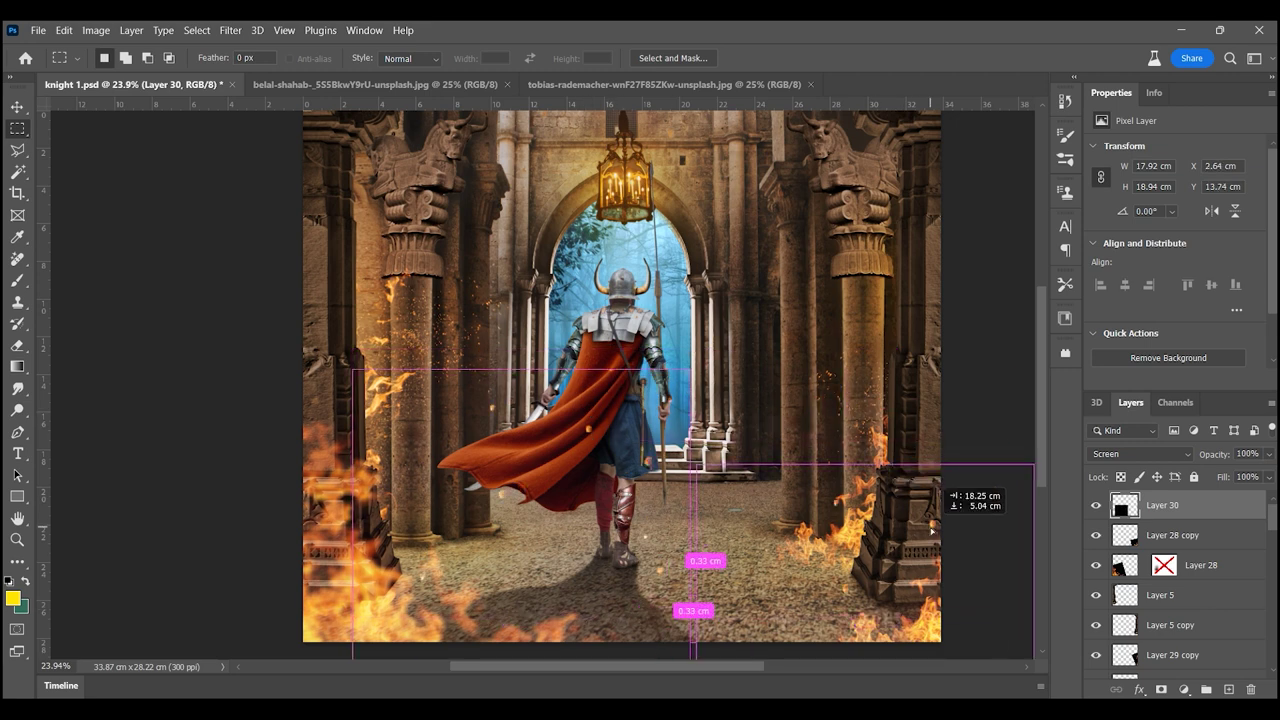
key("ctrl+j")
key("z")
left_click(566, 605, "alt")
left_click_drag(493, 370, 886, 314)
left_click(230, 30)
left_click(480, 300)
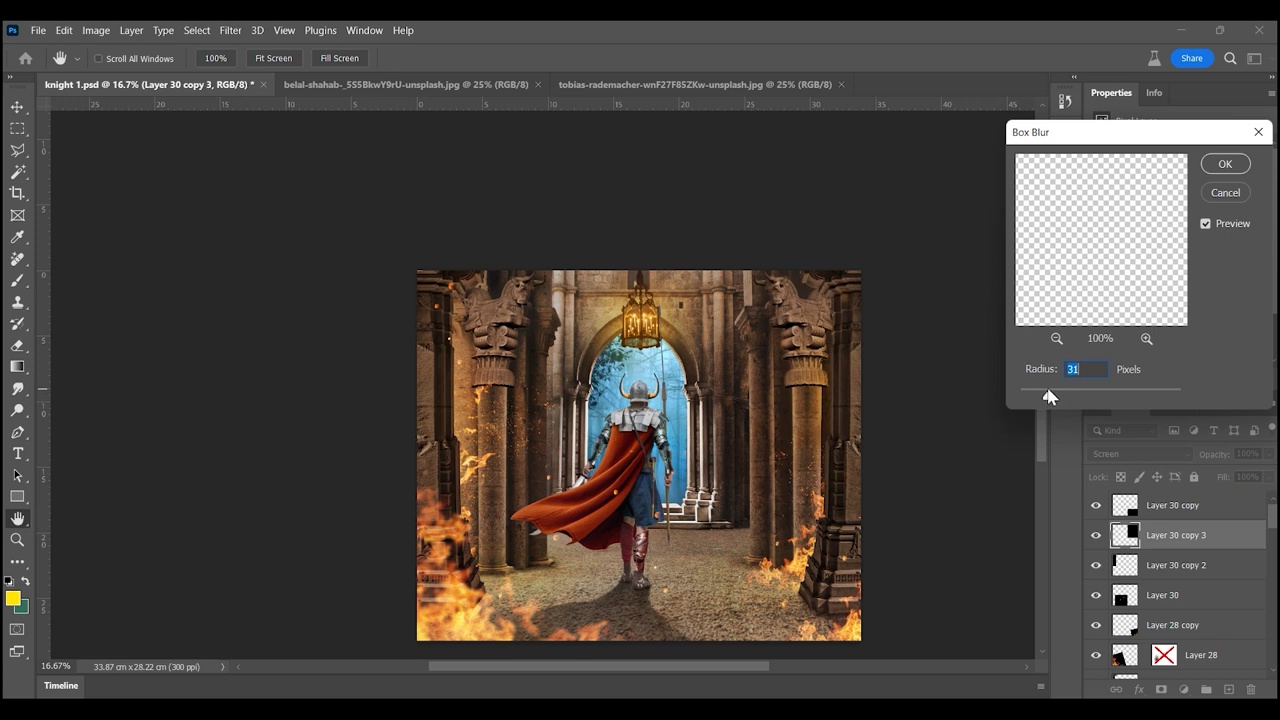
key("Return")
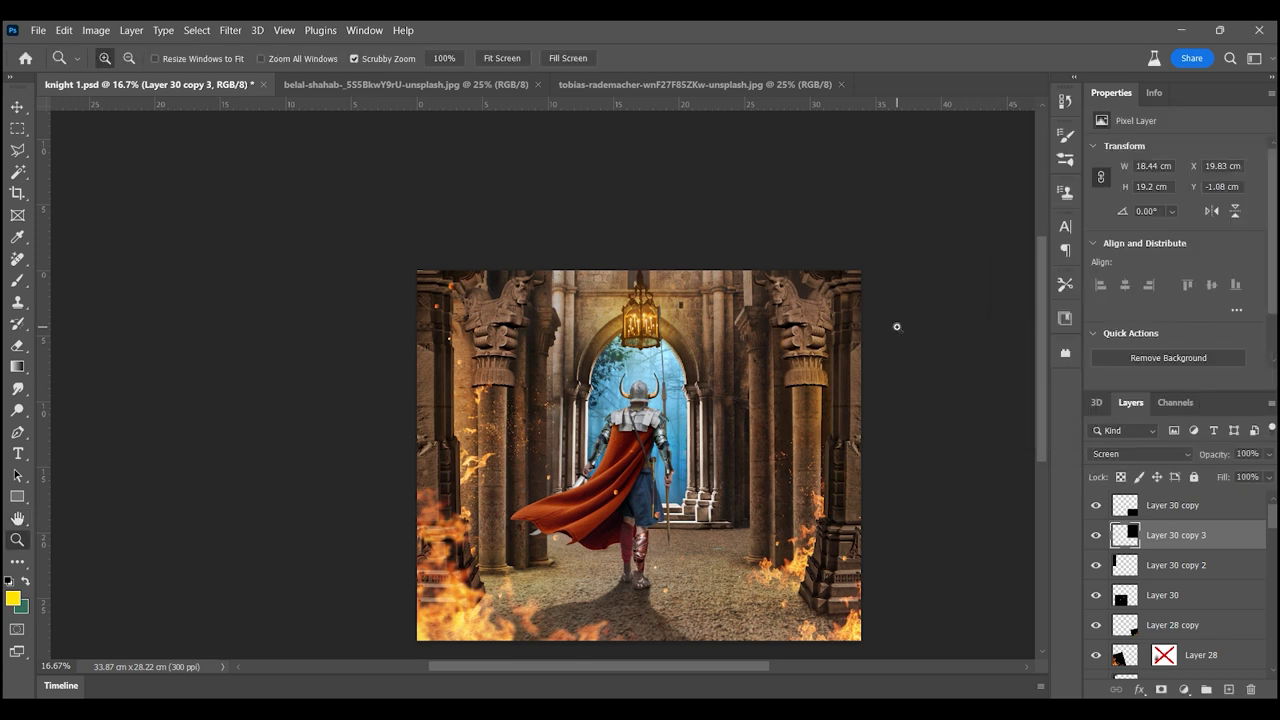
- Add a Color Lookup adjustment layer above the knight's Layer 21
left_click(1150, 514)
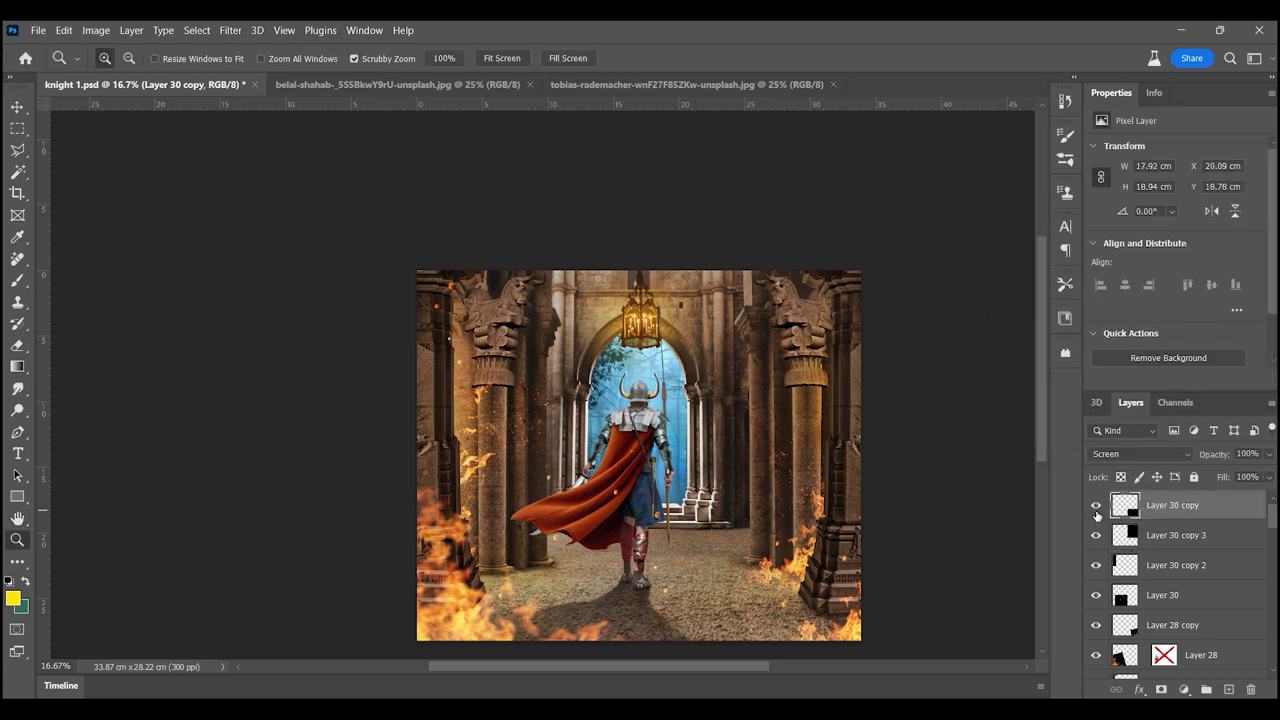
key("v")
left_click(1186, 692)
- Add a Color Lookup layer using NightFromDay.CUBE, clipped to the knight's Layer 21
left_click(1183, 601)
left_click(1205, 149)
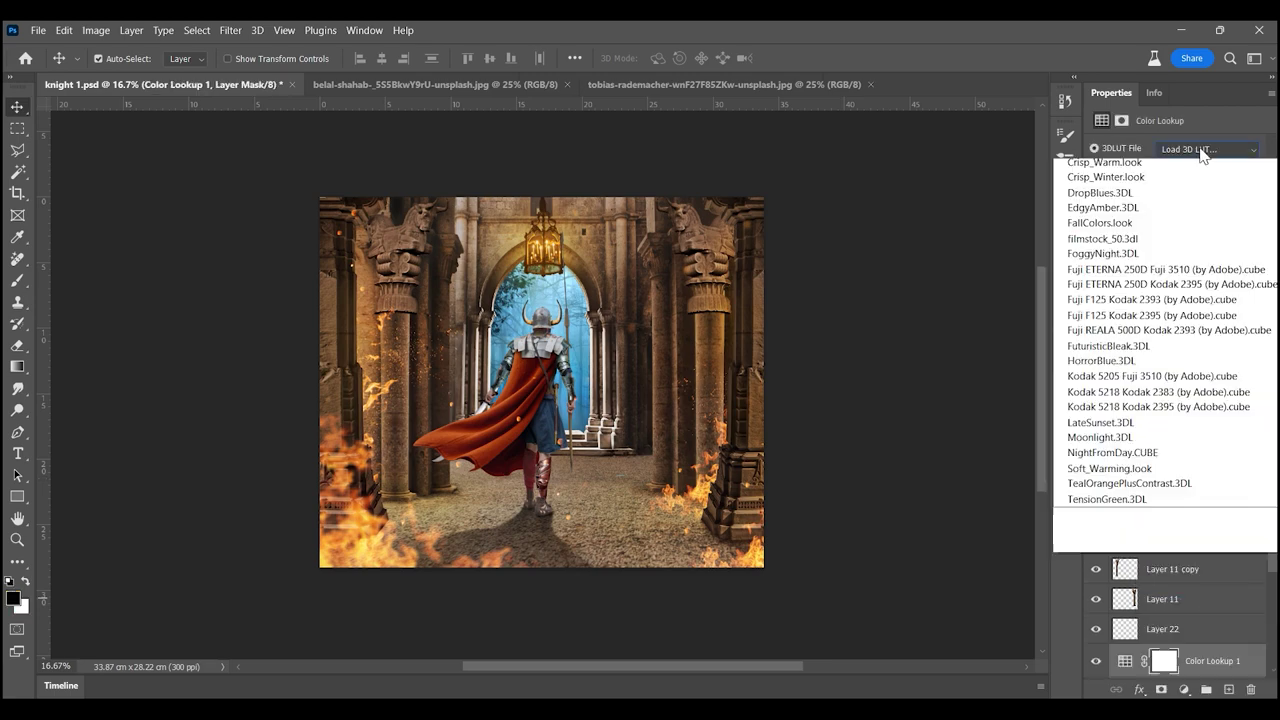
left_click(1150, 560)
left_click(1205, 617, "alt")
- Zoom in on the knight's helmet and set a 100% opacity Normal brush
key("z")
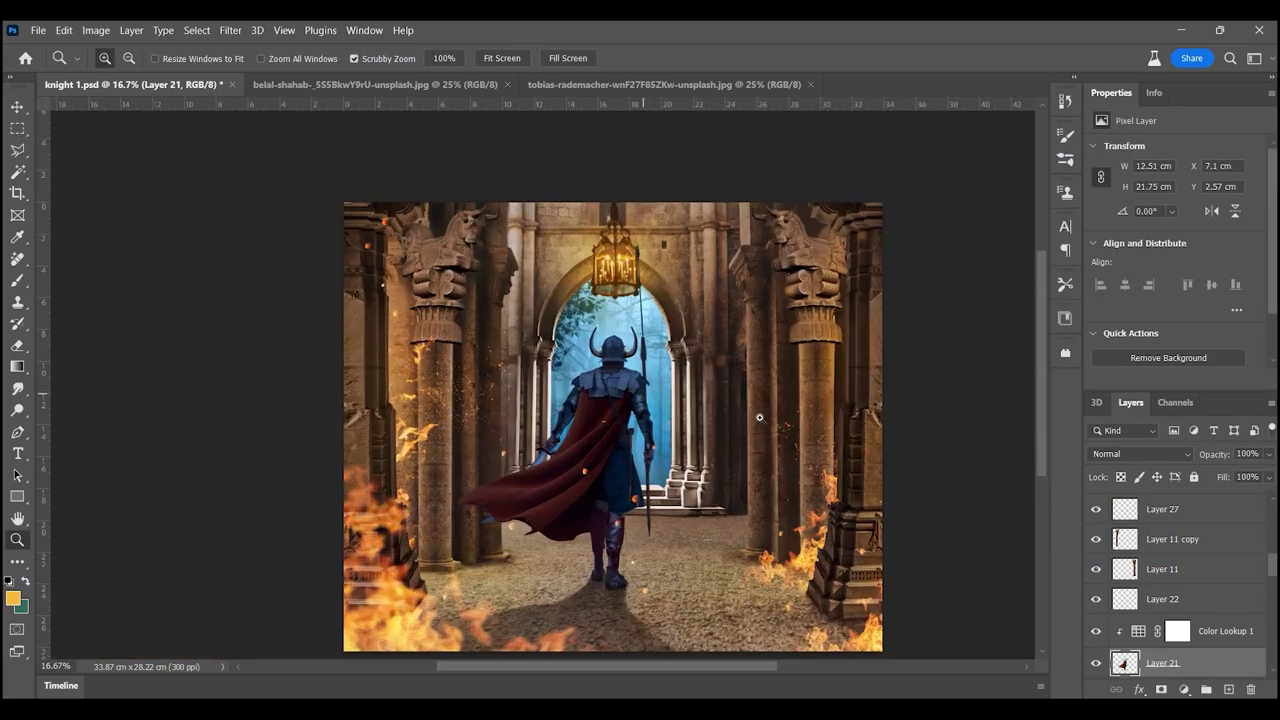
left_click(607, 340)
left_click_drag(607, 340, 700, 340)
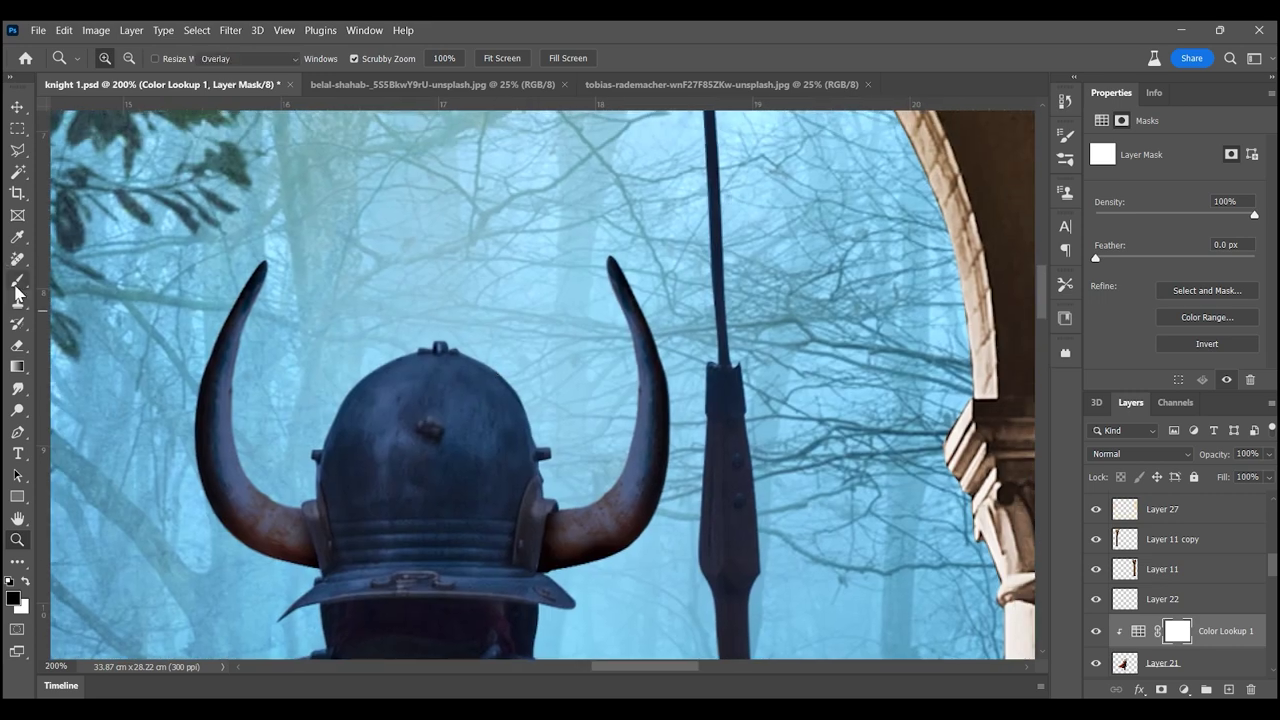
key("b")
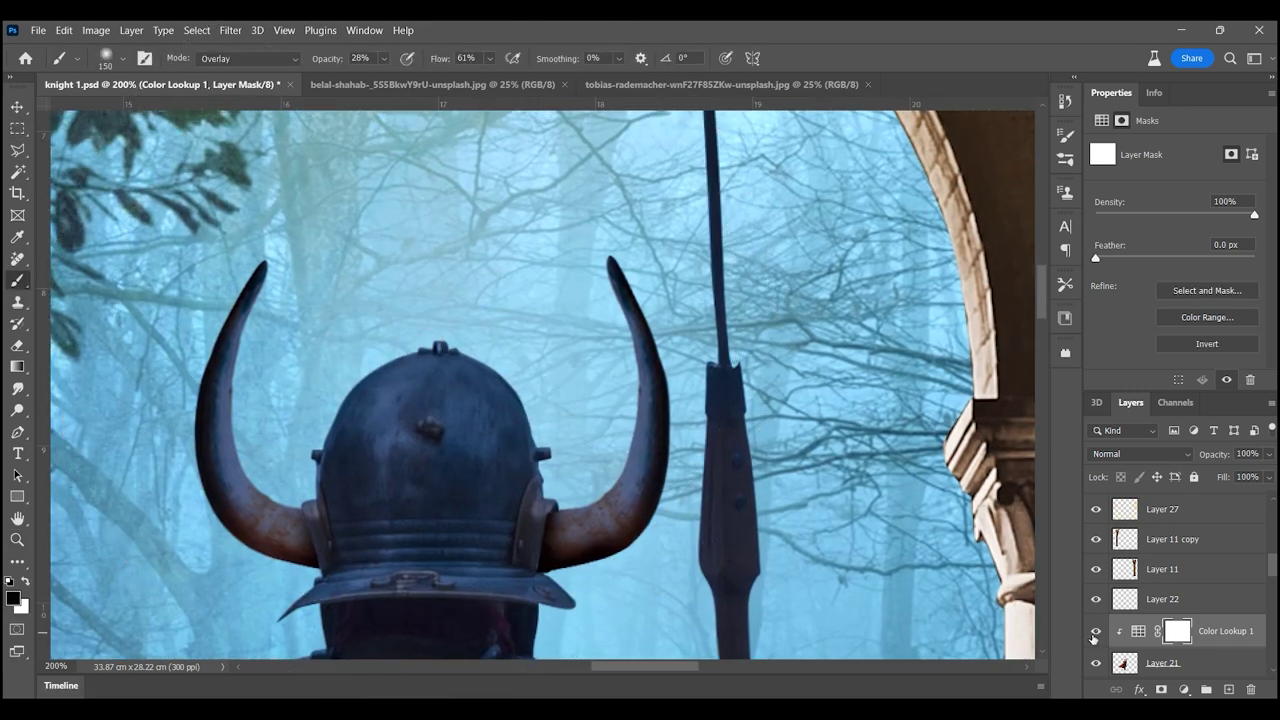
key("0")
left_click(250, 58)
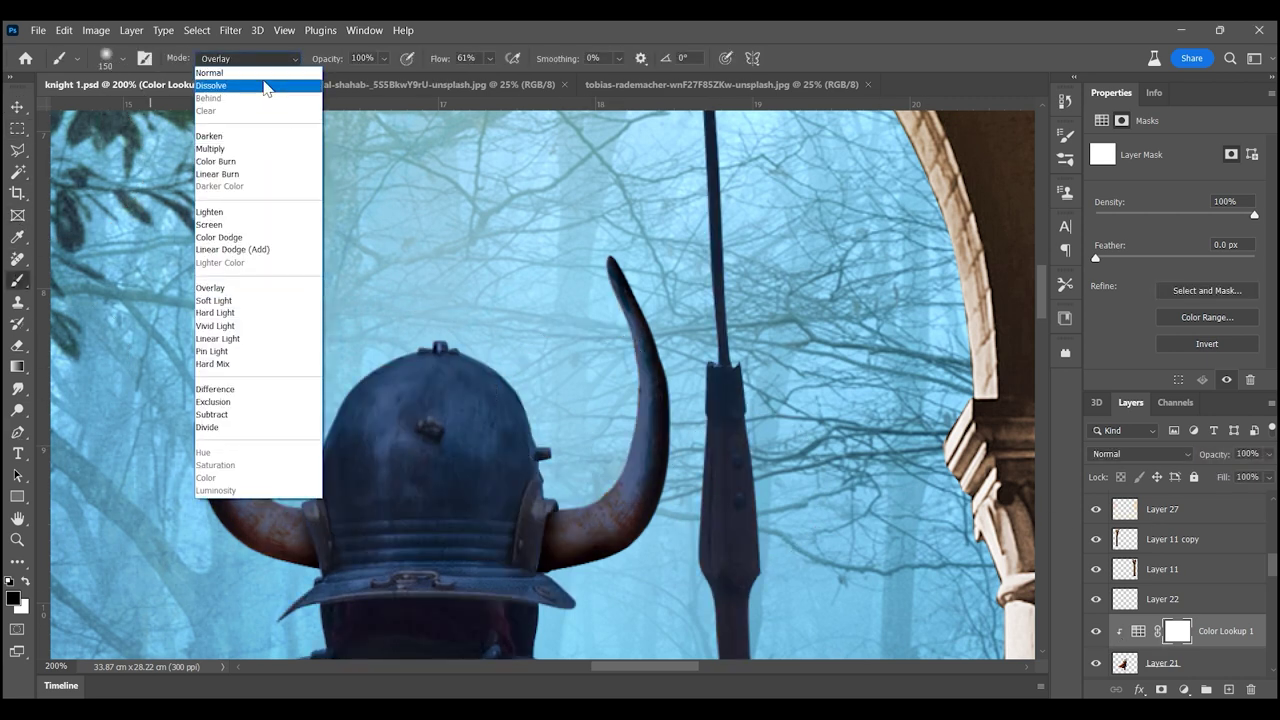
left_click(265, 86)
- Paint the grade's mask to restore warm colour on the shoulder armour
left_click_drag(578, 555, 487, 220)
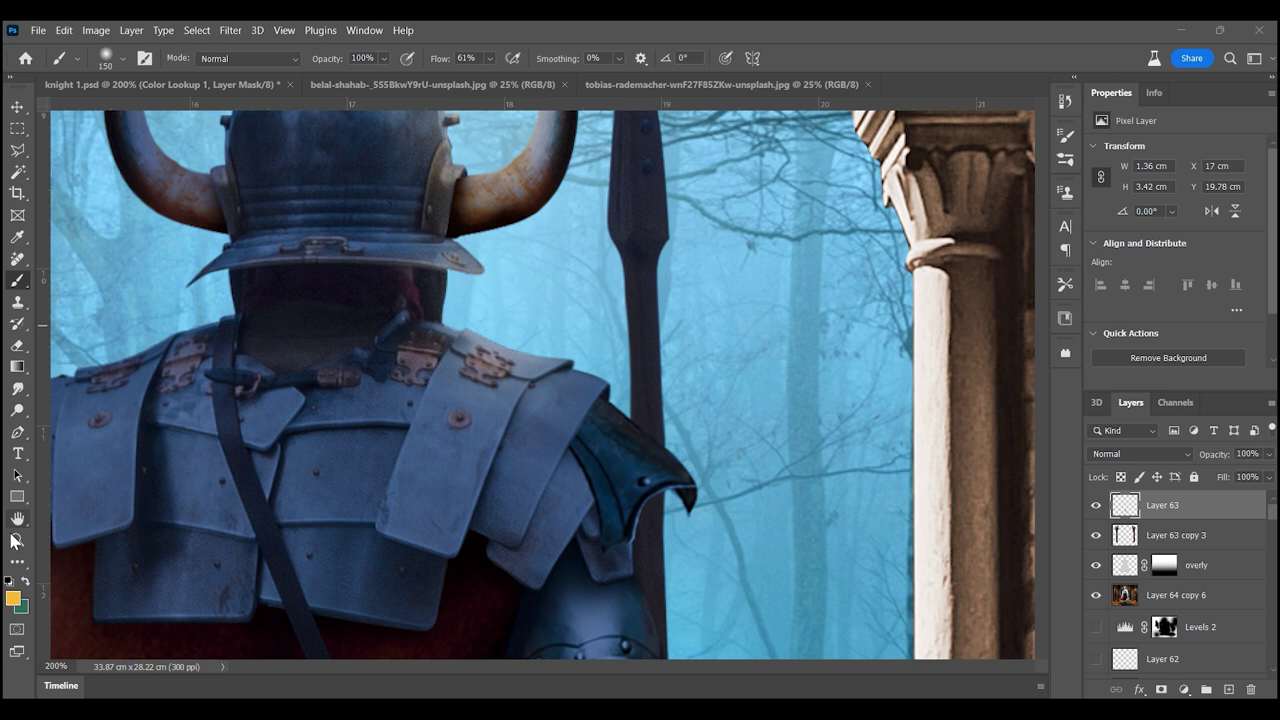
left_click(16, 540)
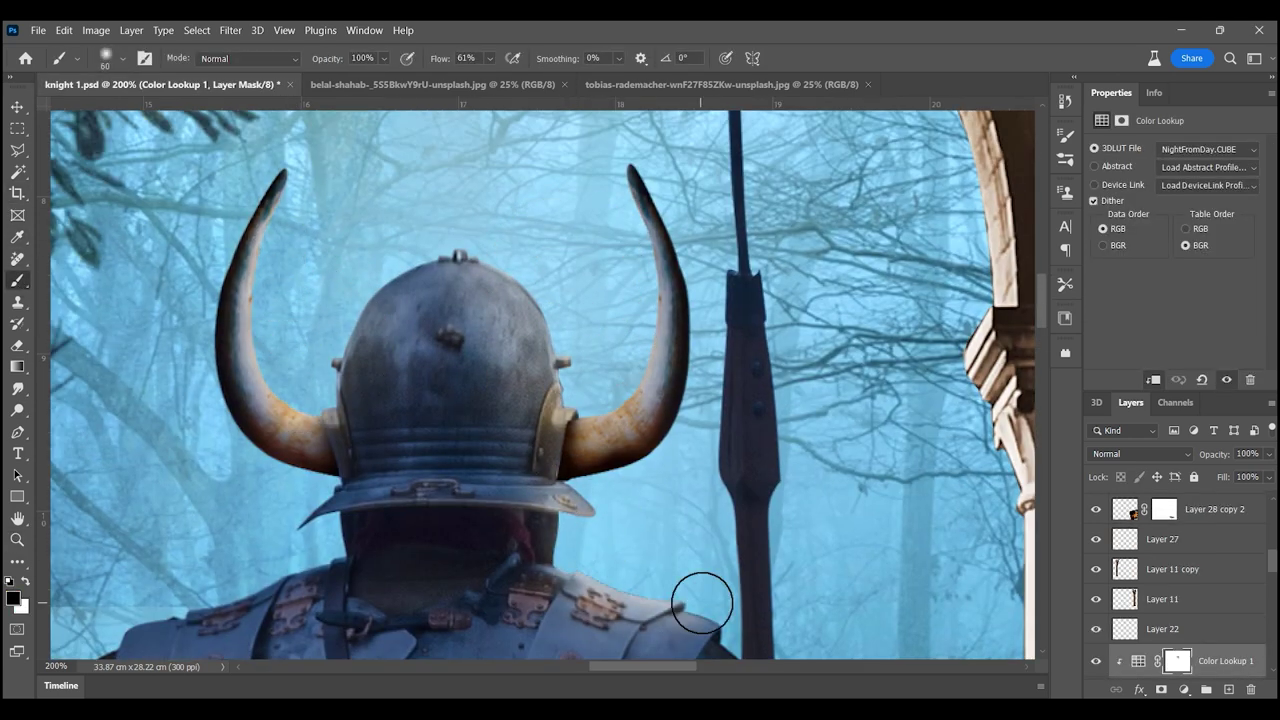
left_click_drag(700, 605, 510, 475)
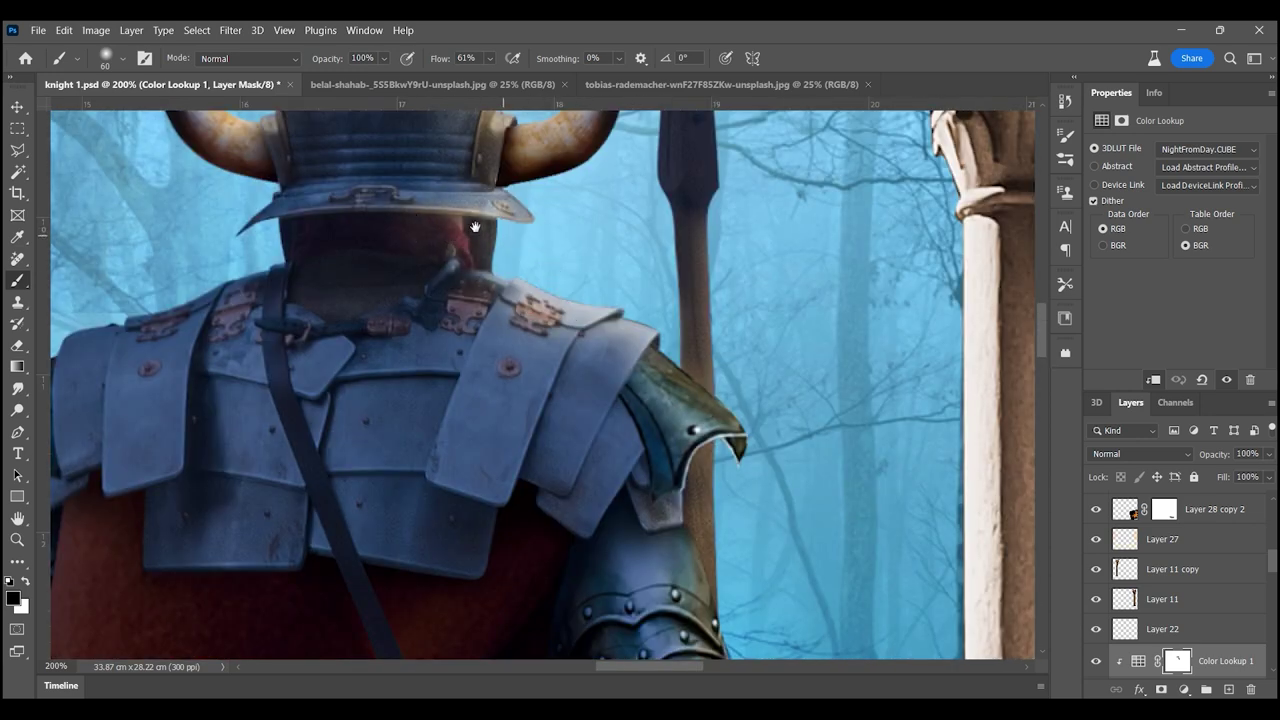
left_click_drag(598, 485, 745, 357)
- Adjust the brush size while scrolling around the armour to refine the mask
scroll(677, 391, "down", 5)
scroll(660, 391, "down", 5)
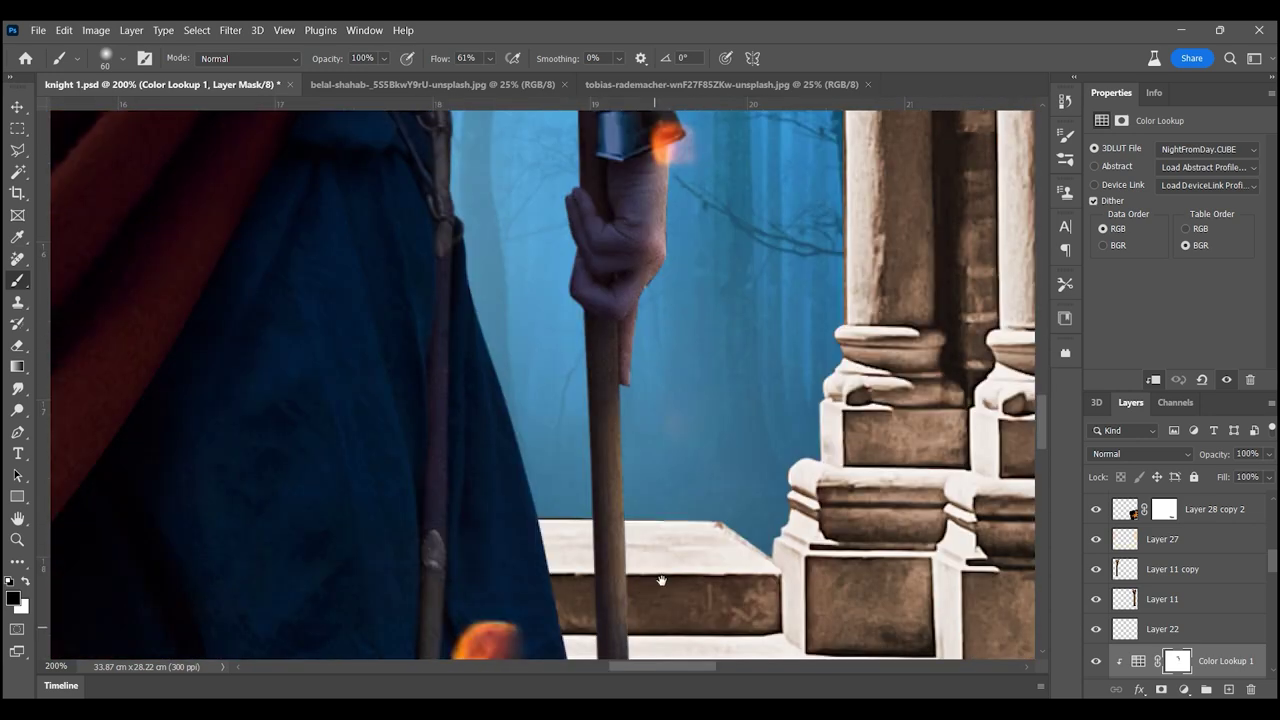
scroll(643, 391, "down", 3)
key("bracketleft")
key("bracketleft")
key("bracketleft")
scroll(600, 360, "up", 5)
scroll(573, 218, "up", 3)
key("bracketright")
key("bracketright")
key("bracketright")
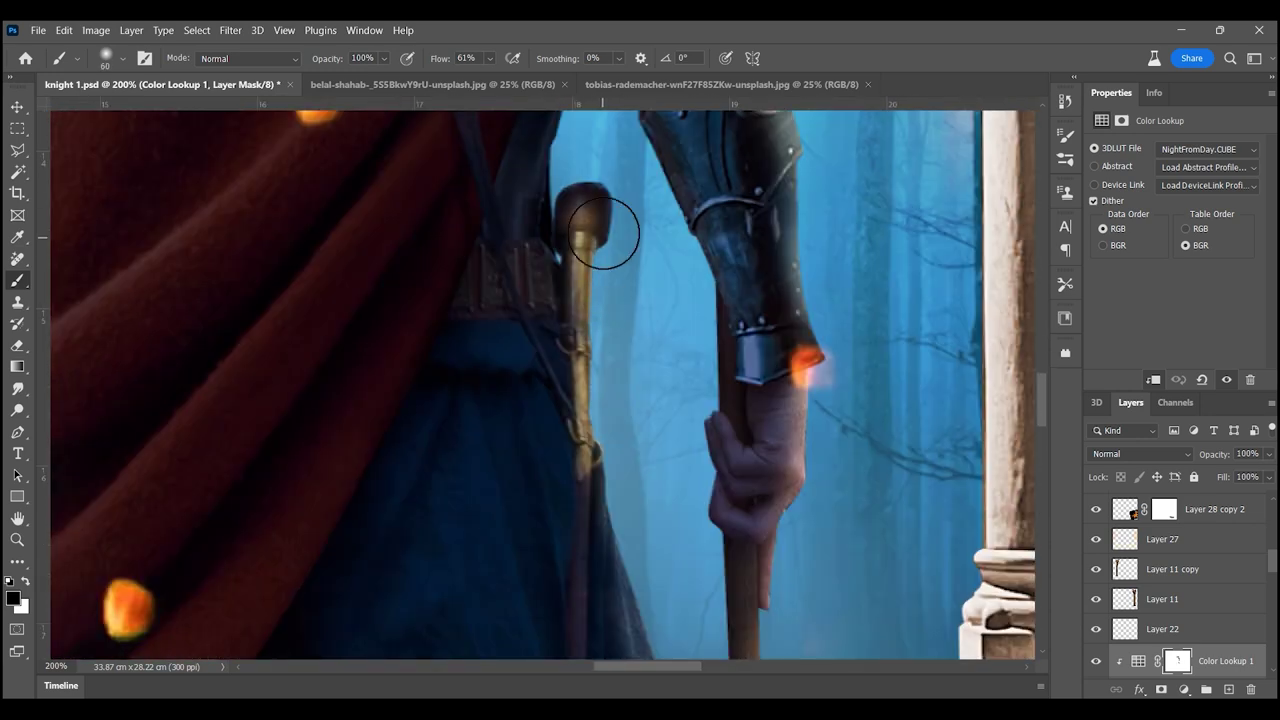
scroll(550, 225, "down", 8)
scroll(406, 384, "down", 8)
key("bracketright")
key("bracketright")
key("bracketright")
scroll(406, 384, "down", 3)
scroll(494, 309, "left", 5)
key("bracketleft")
key("bracketleft")
key("bracketleft")
key("bracketleft")
scroll(503, 486, "up", 2)
scroll(614, 414, "left", 3)
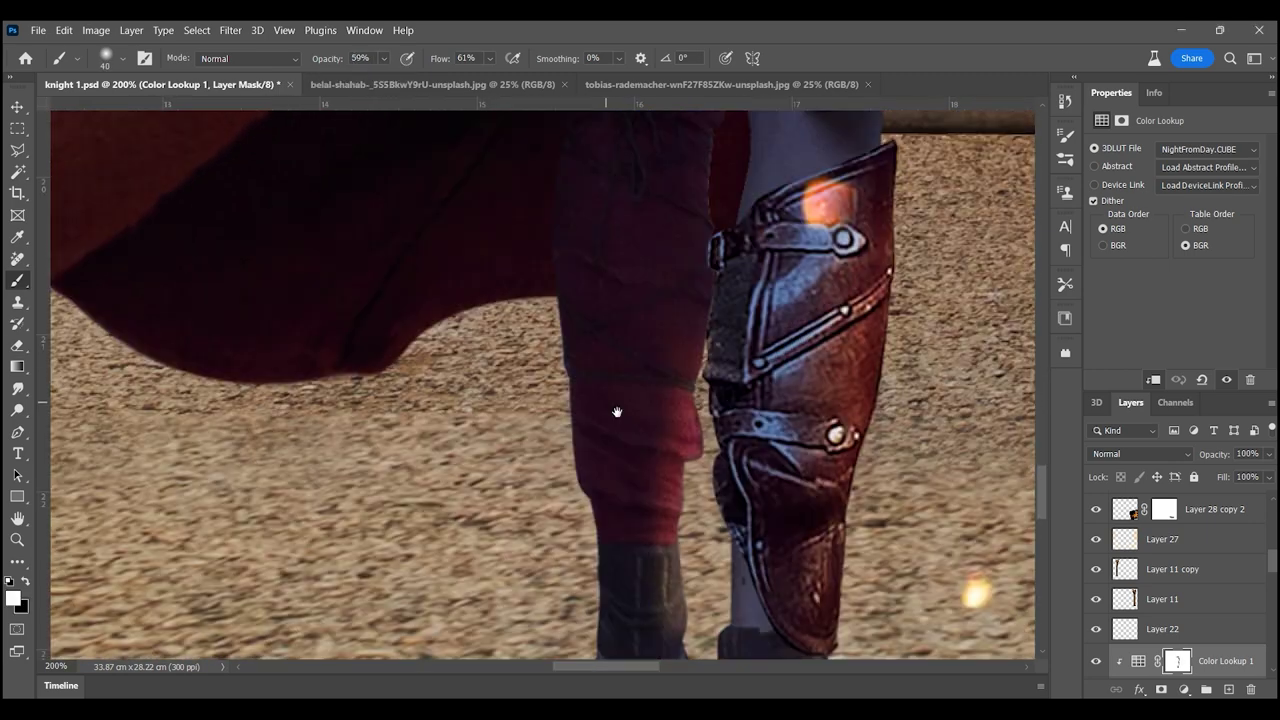
scroll(443, 373, "up", 10)
scroll(414, 400, "down", 2)
key("bracketright")
key("bracketright")
key("bracketright")
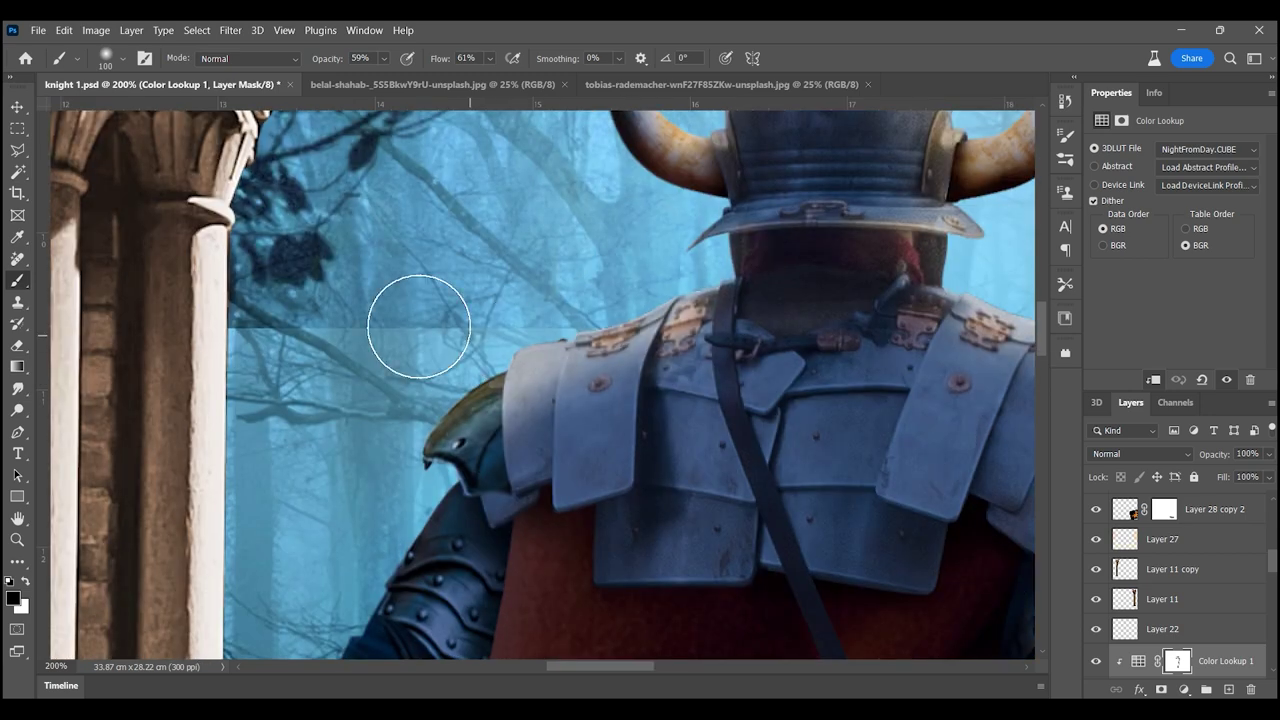
key("alt+bracketleft")
key("alt+bracketright")
scroll(415, 446, "down", 5)
scroll(557, 423, "down", 5)
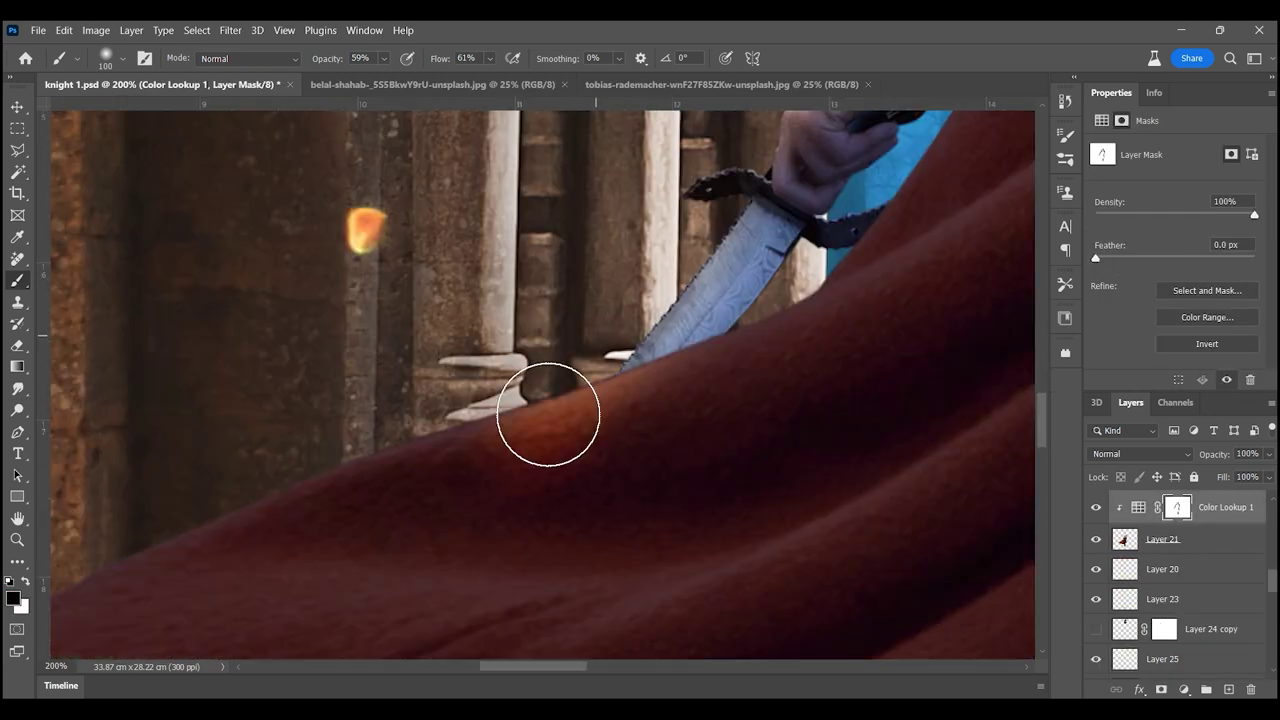
scroll(543, 414, "down", 3)
- Compare the knight with and without the night grade and touch up the mask
key("ctrl+0")
left_click(1095, 507)
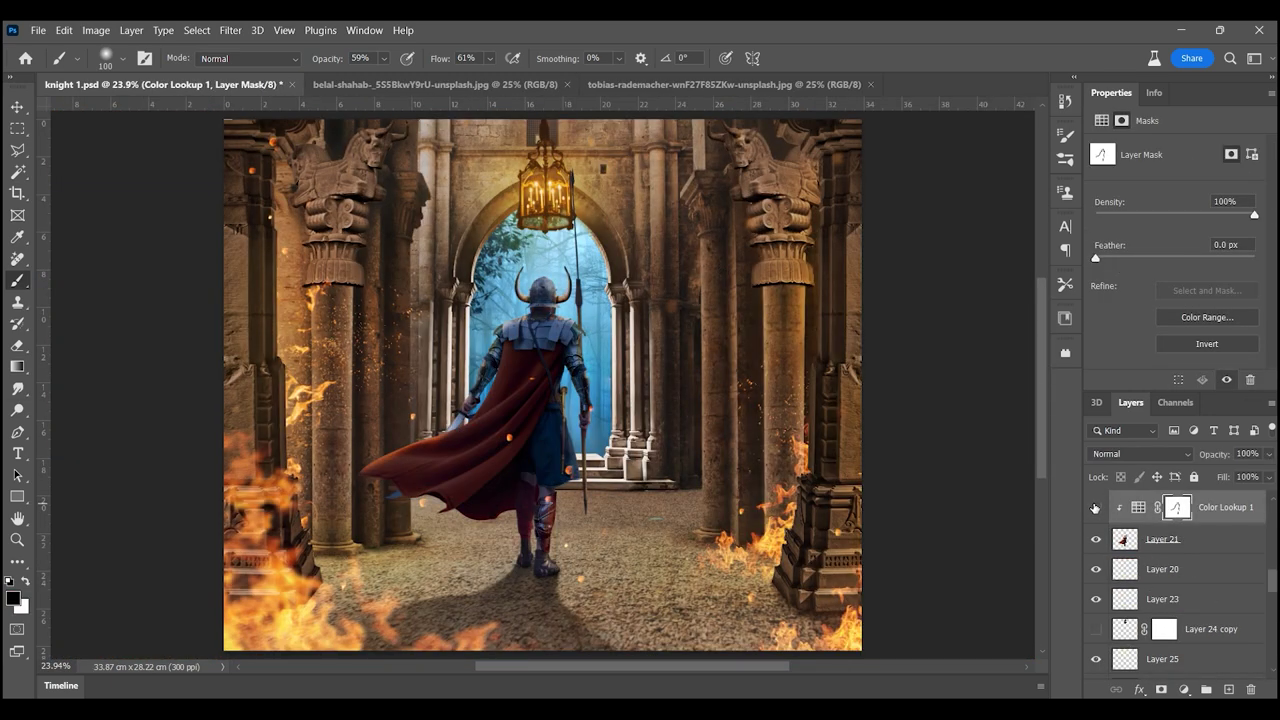
key("alt+period")
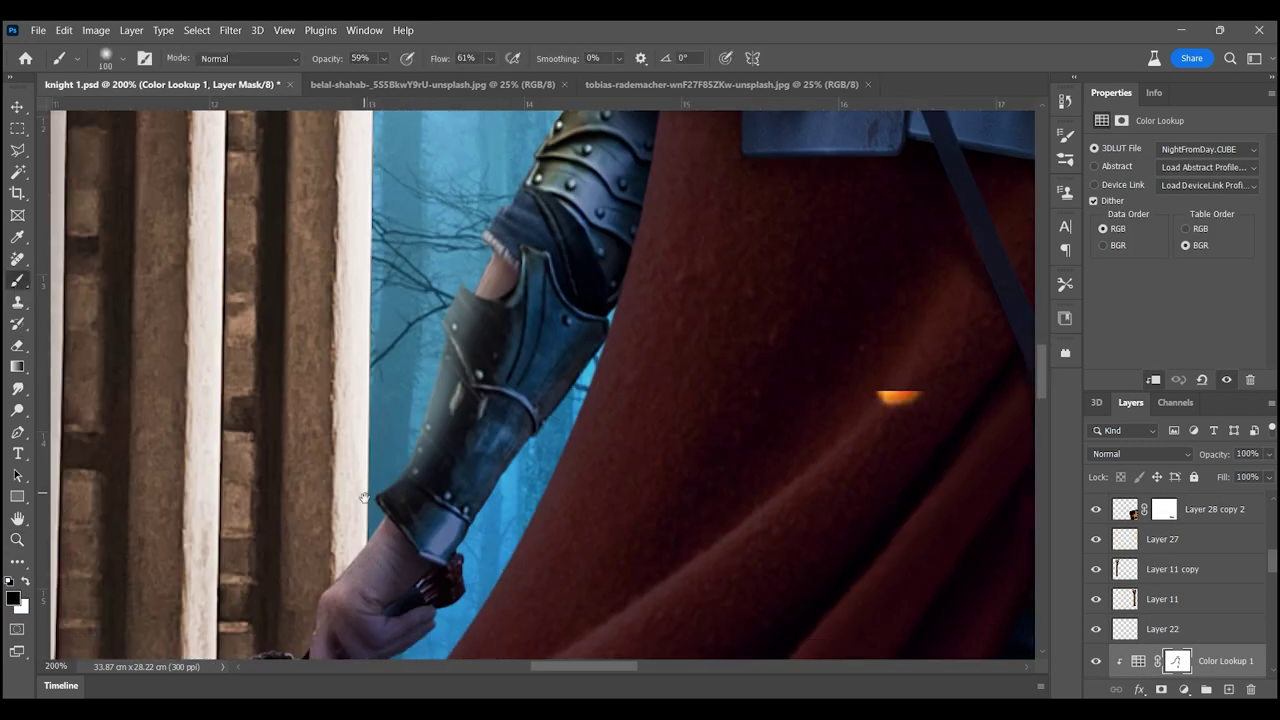
left_click_drag(364, 497, 383, 320)
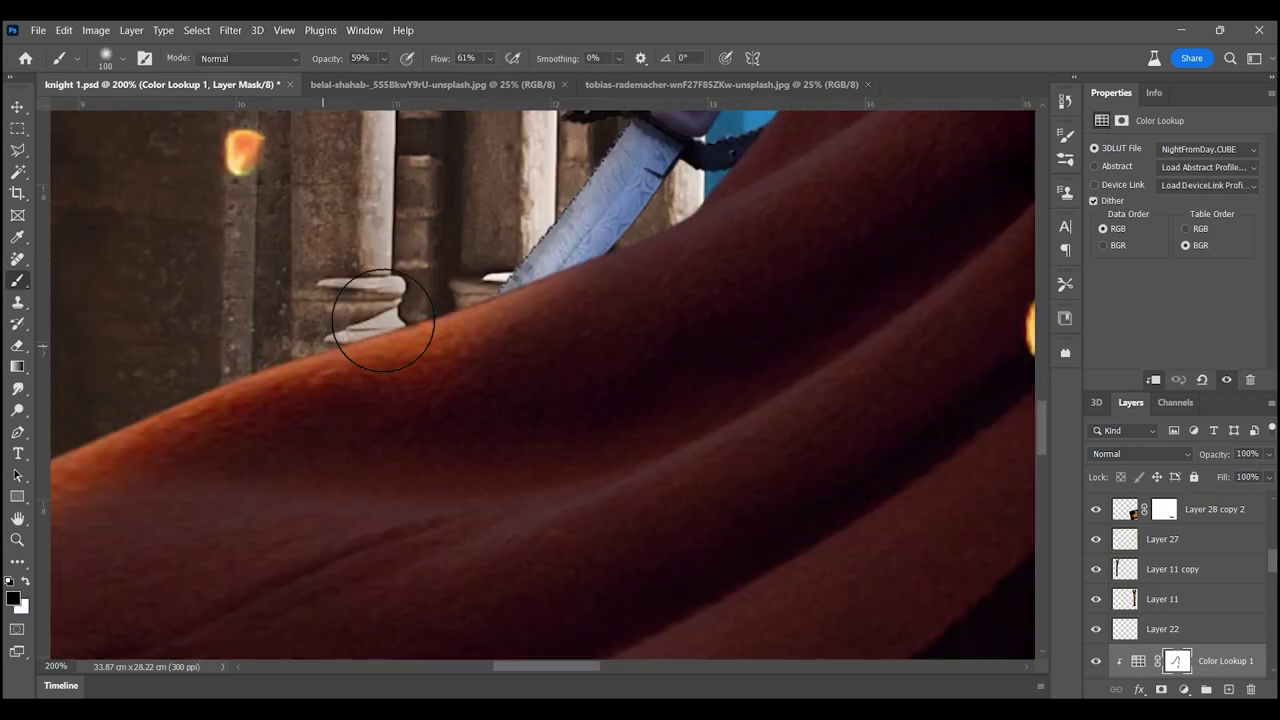
scroll(447, 303, "up", 3)
scroll(430, 330, "right", 5)
key("bracketleft")
key("bracketleft")
key("bracketleft")
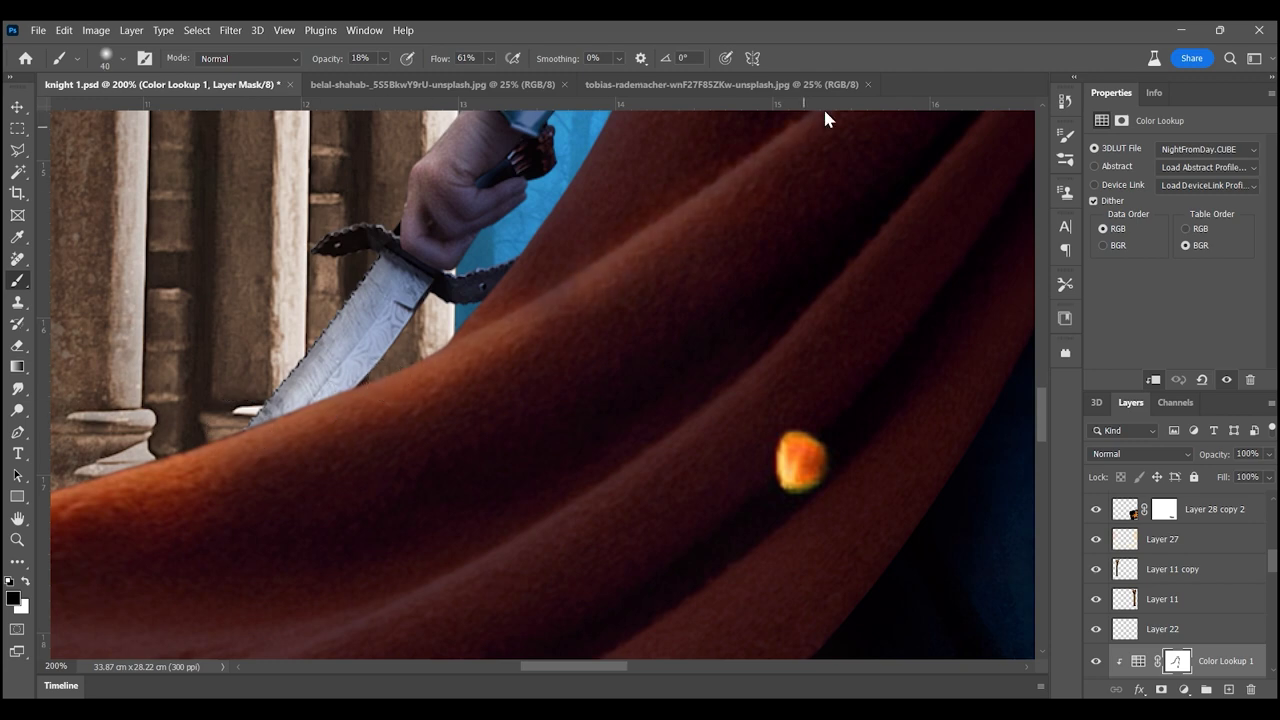
key("ctrl+0")
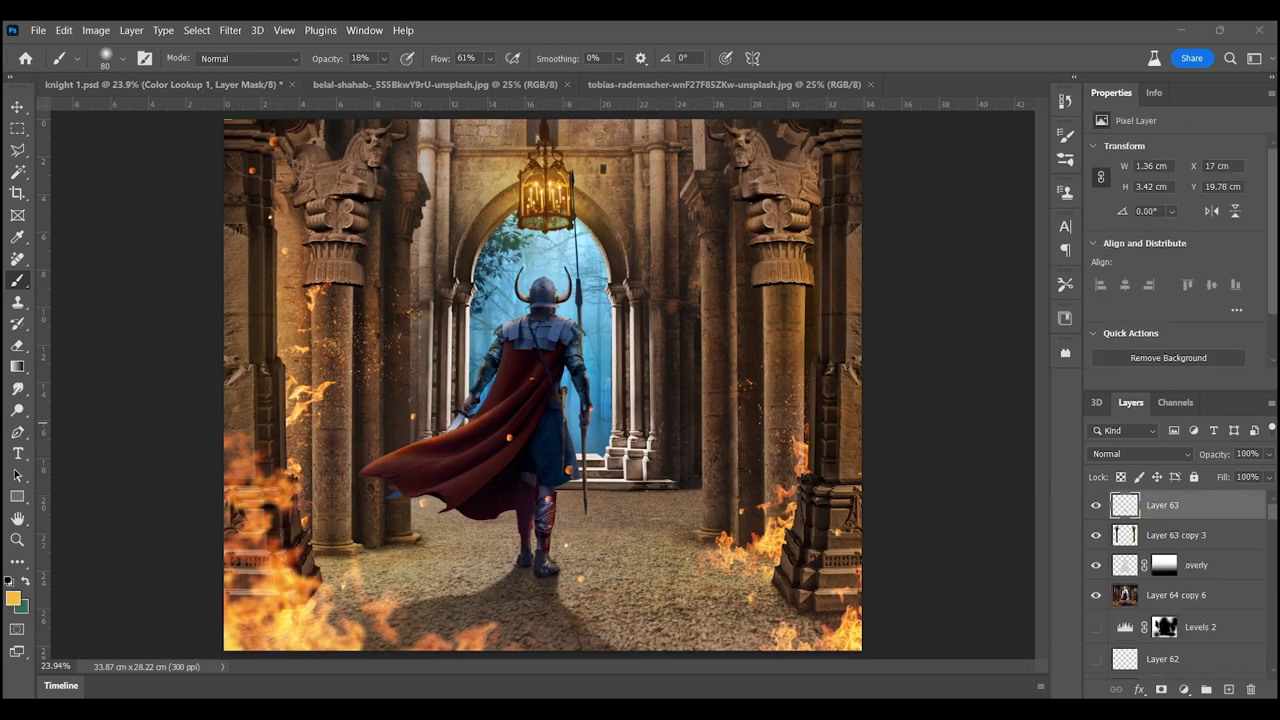
- Mask the grade off the cloak to keep the cape warm red, then select Layer 20
key("z")
left_click(250, 395)
key("b")
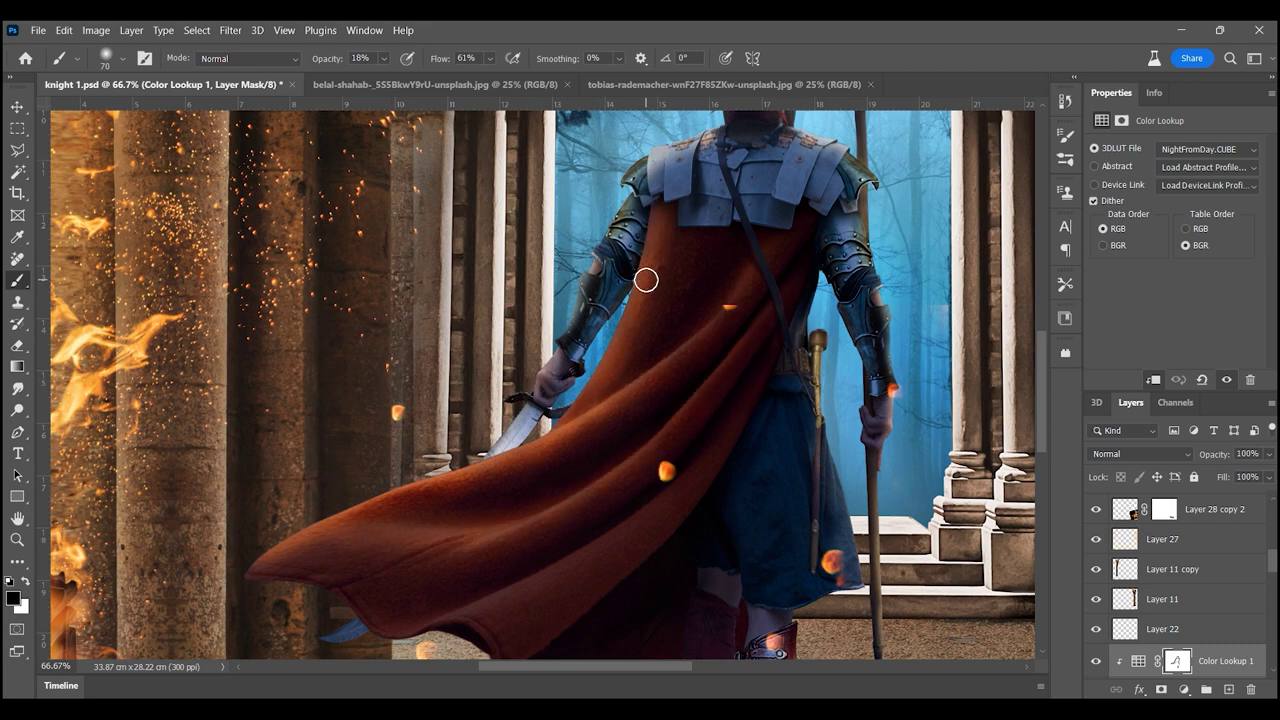
left_click_drag(459, 626, 491, 521)
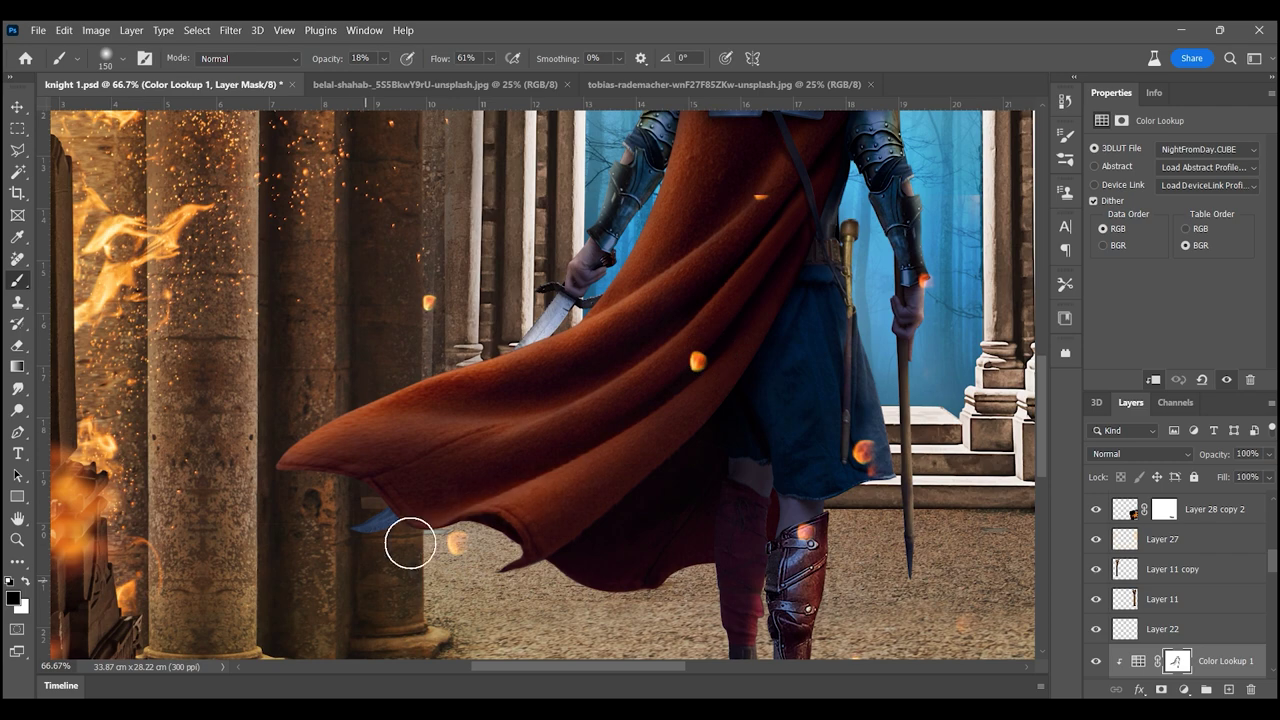
left_click_drag(930, 188, 647, 355)
key("z")
key("ctrl+0")
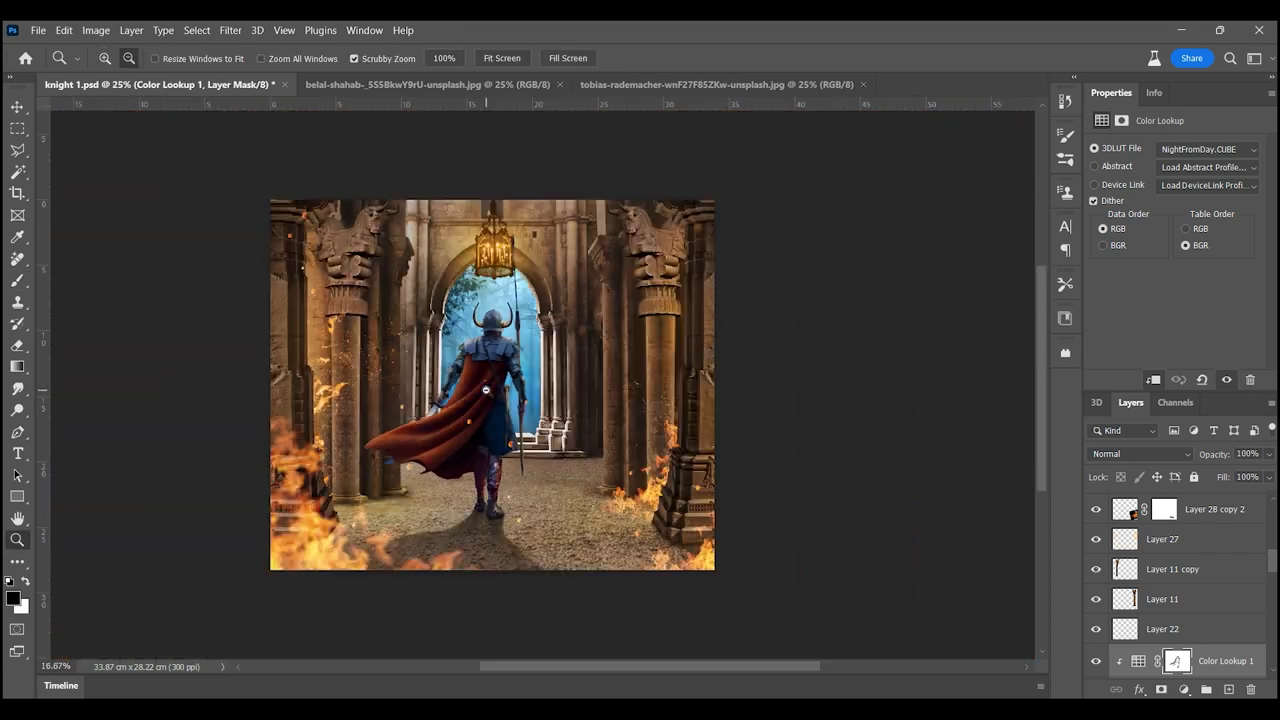
key("ctrl+minus")
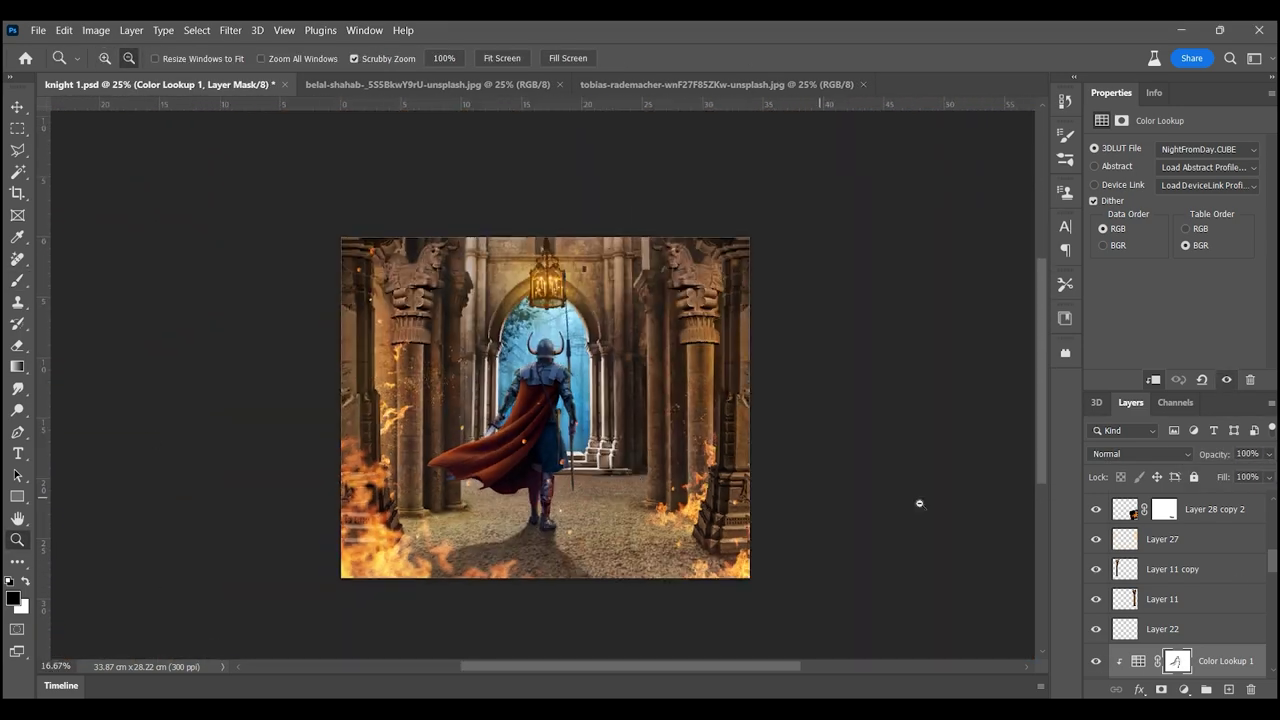
left_click(1160, 543)
left_click(1184, 690)
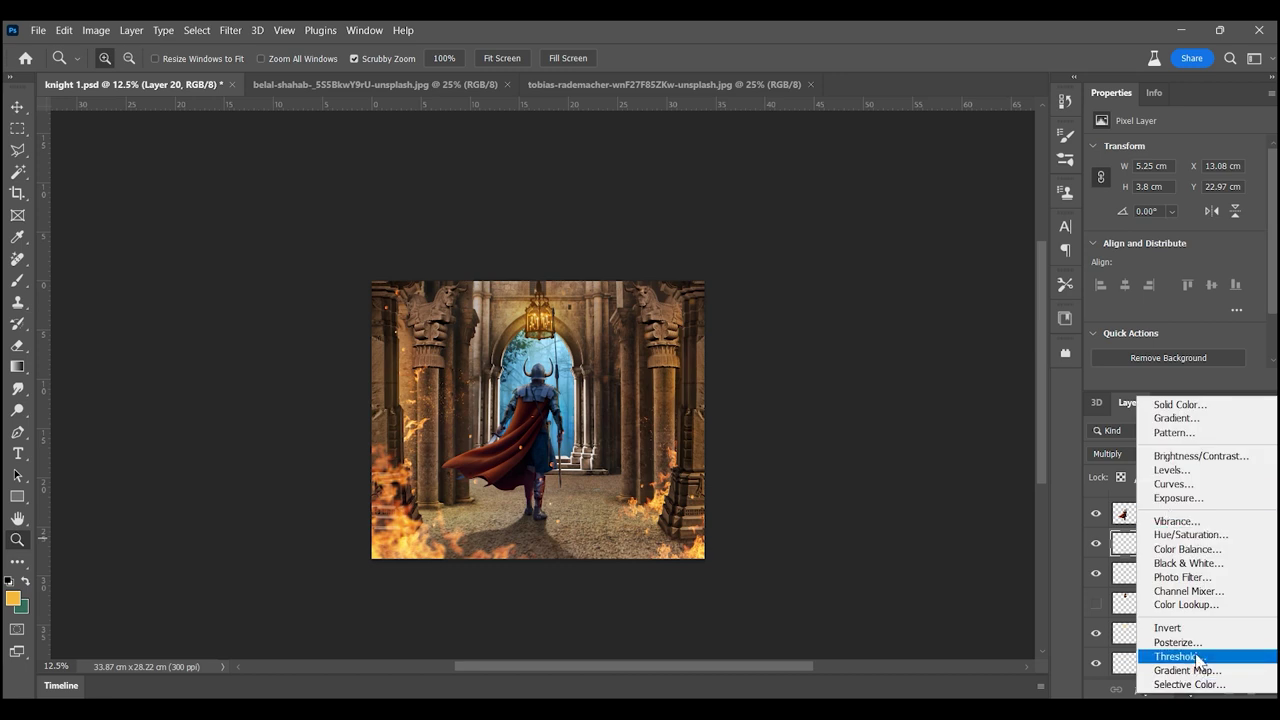
- Add a Color Lookup 2 layer using Moonlight.3DL for a dark moonlit corridor
left_click(1186, 604)
left_click(1207, 149)
left_click(1127, 552)
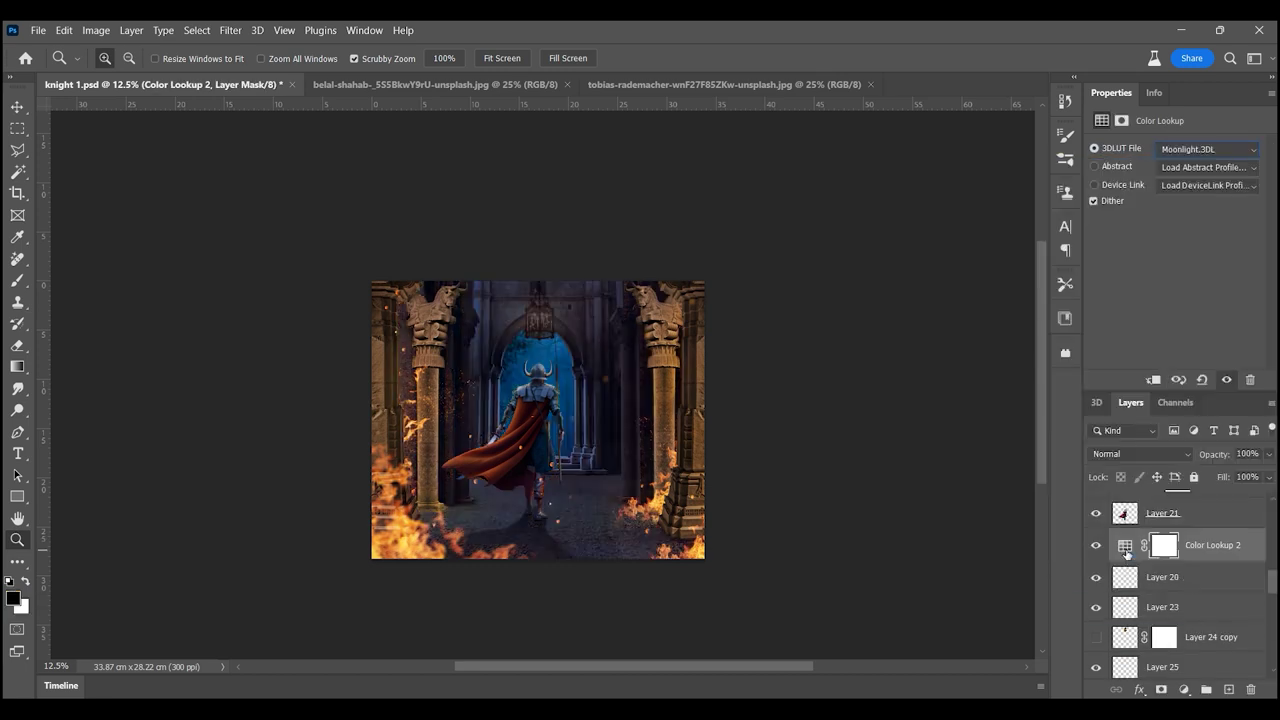
left_click(1200, 513)
scroll(1205, 545, "up", 2)
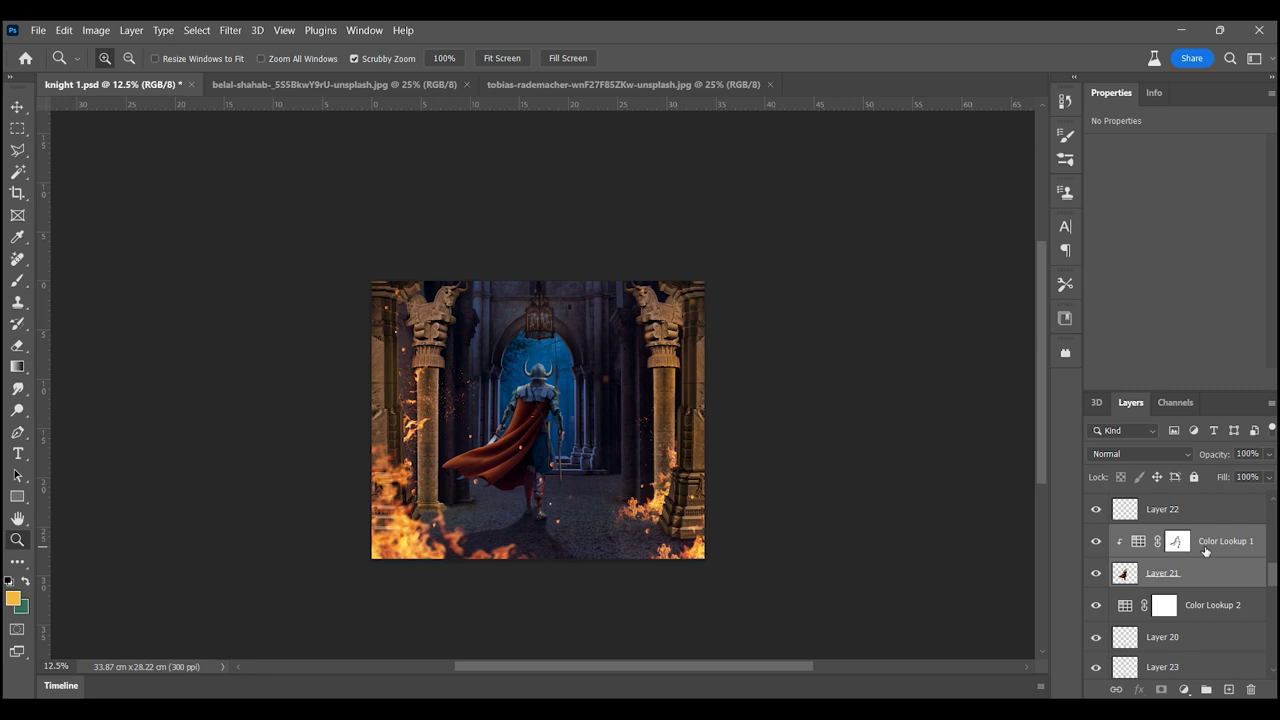
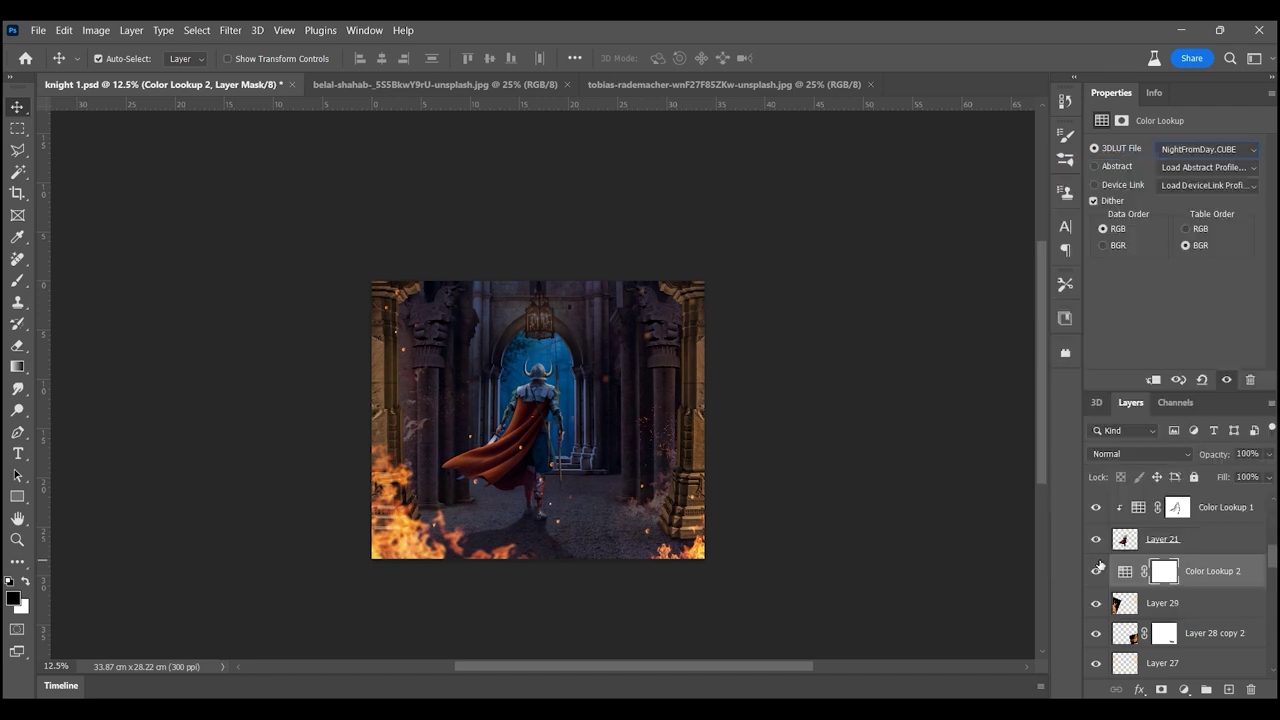
- Zoom in and paint the Color Lookup 2 mask at 18% over the lantern, arch and knight
key("z")
key("ctrl+plus")
key("ctrl+plus")
key("ctrl+plus")
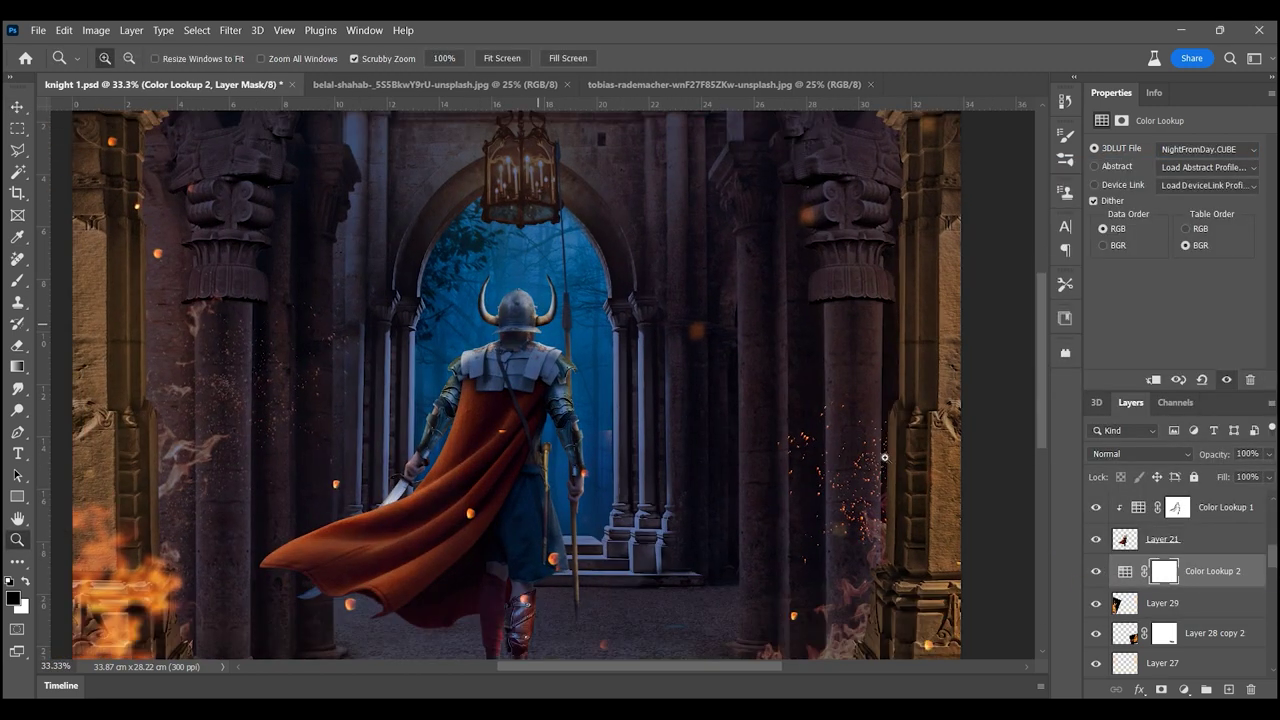
key("b")
key("bracketright")
mouse_move(504, 349)
left_mouse_down()
mouse_move(443, 371)
mouse_move(567, 543)
mouse_move(537, 329)
left_mouse_up()
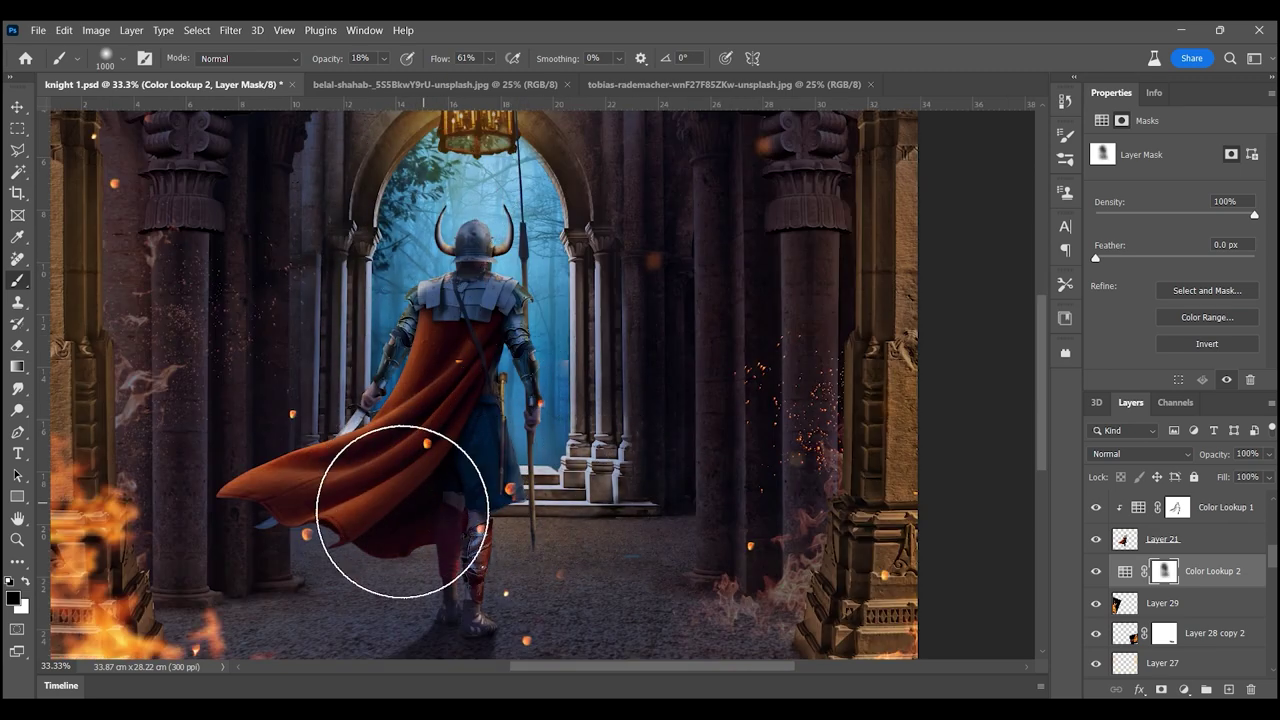
- With a larger brush, paint out the grade over the floor and the right pillar's fire and sparks
left_click_drag(402, 511, 414, 361)
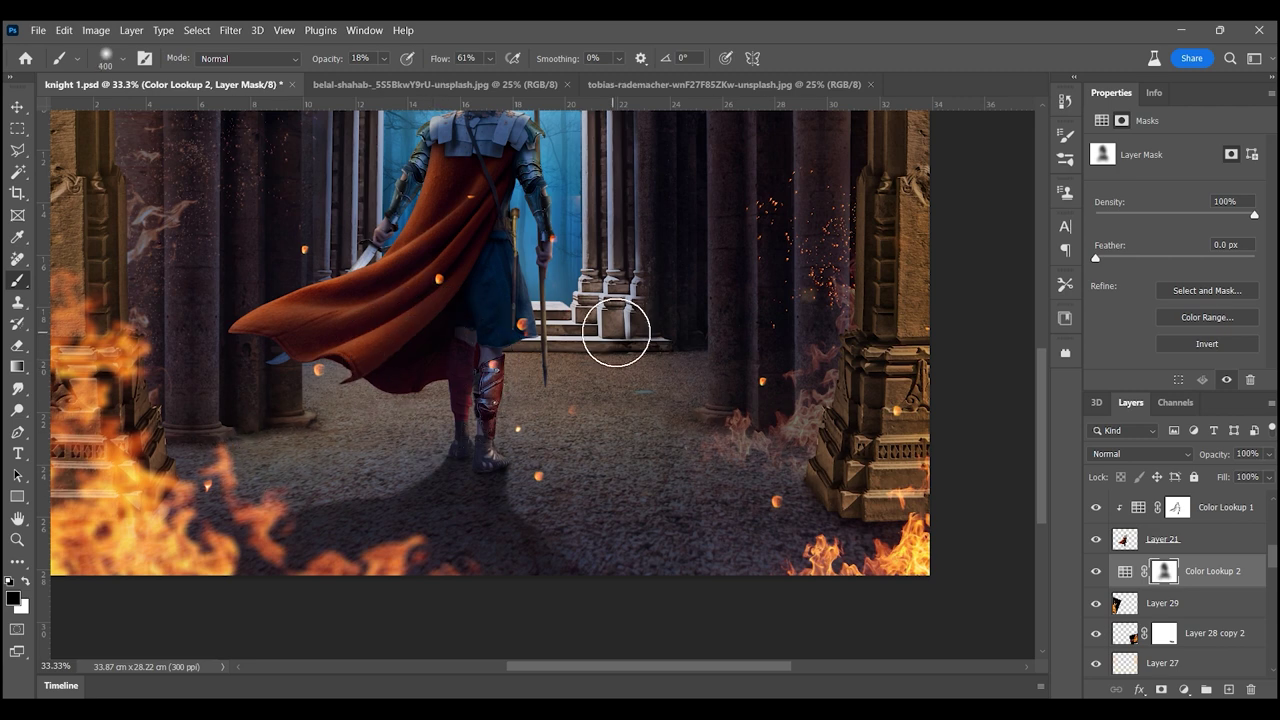
scroll(616, 333, "up", 5)
scroll(525, 342, "down", 4)
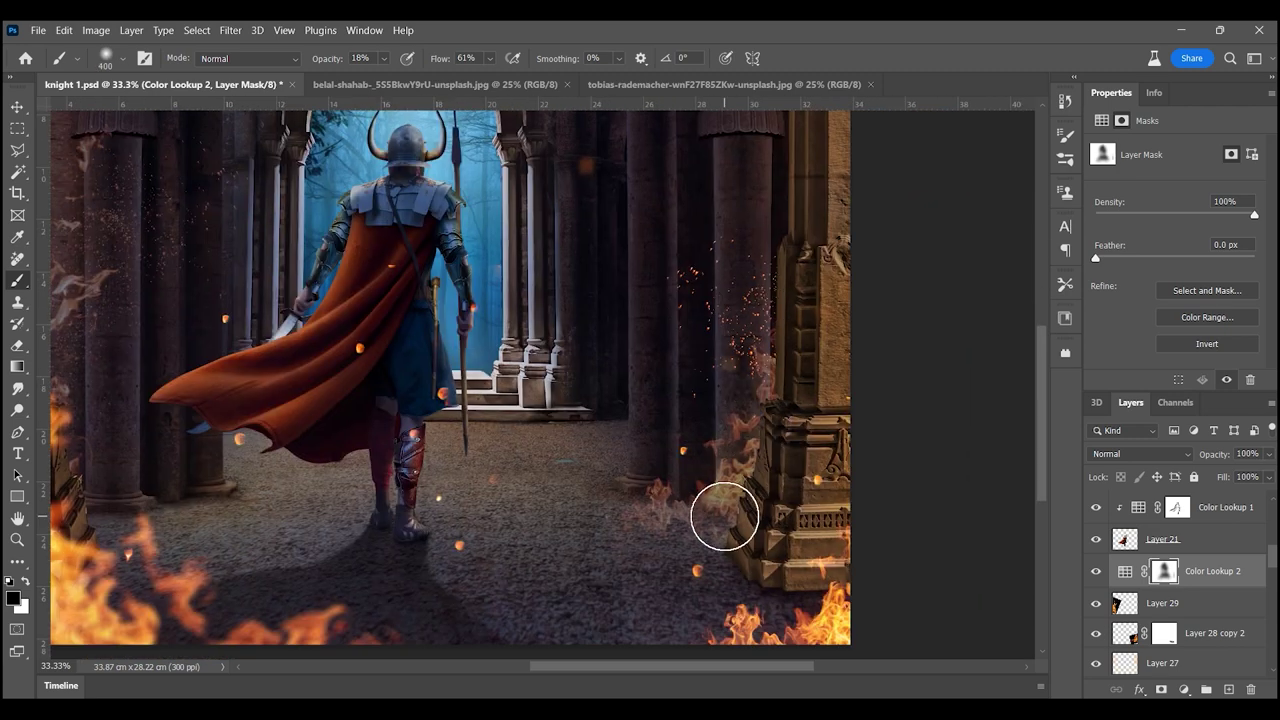
key("]")
left_click_drag(709, 529, 771, 476)
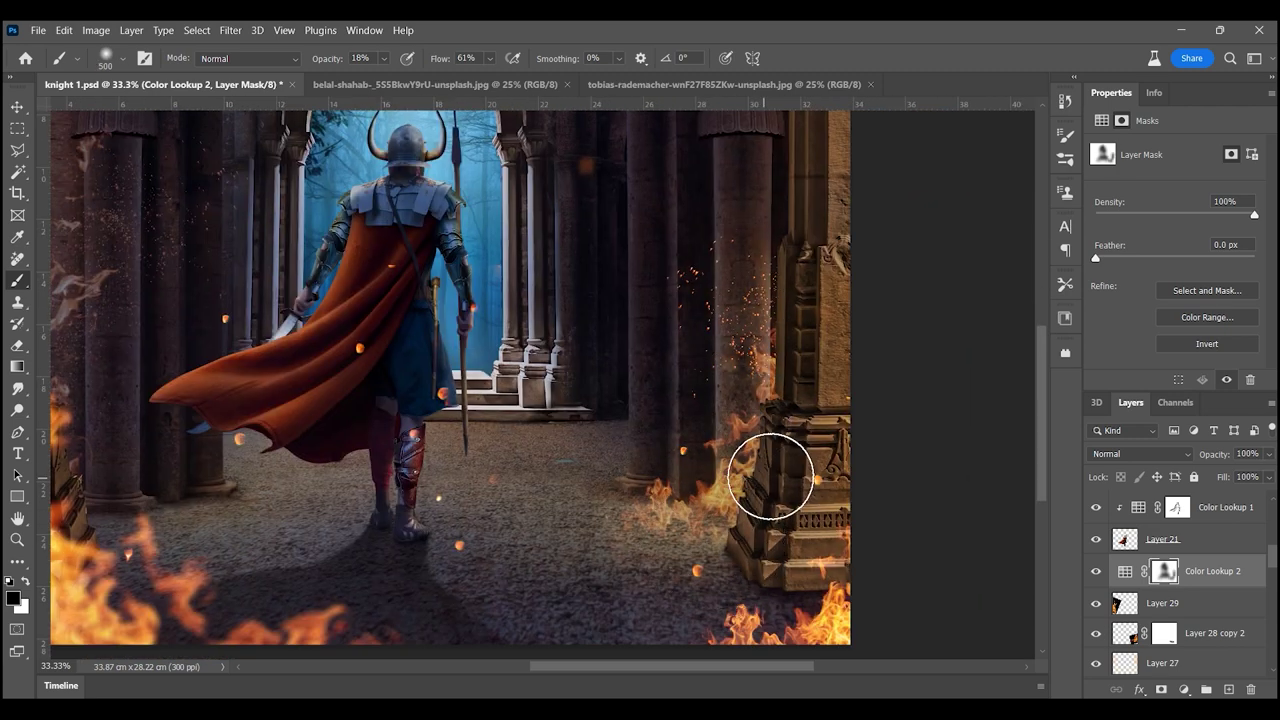
scroll(423, 415, "down", 1)
scroll(423, 415, "left", 3)
scroll(559, 335, "up", 2)
scroll(559, 335, "left", 1)
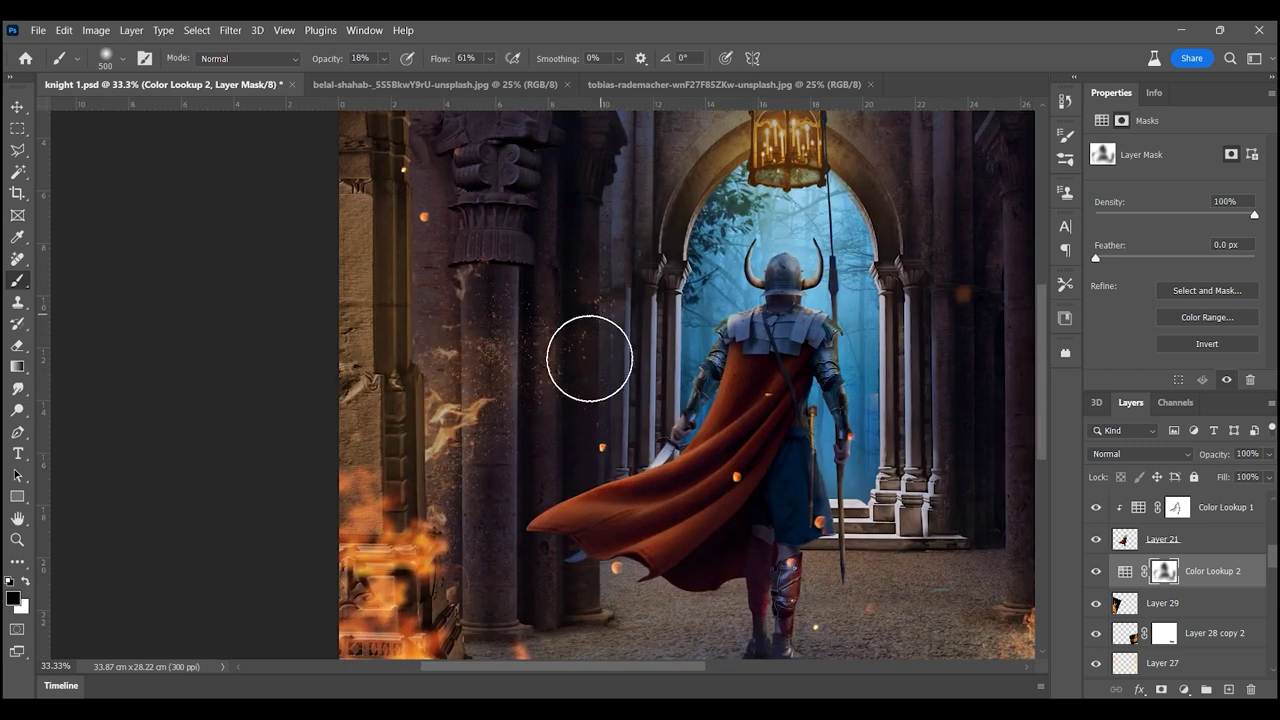
scroll(473, 318, "up", 2)
key("bracketright")
key("bracketright")
key("bracketright")
scroll(551, 318, "down", 2)
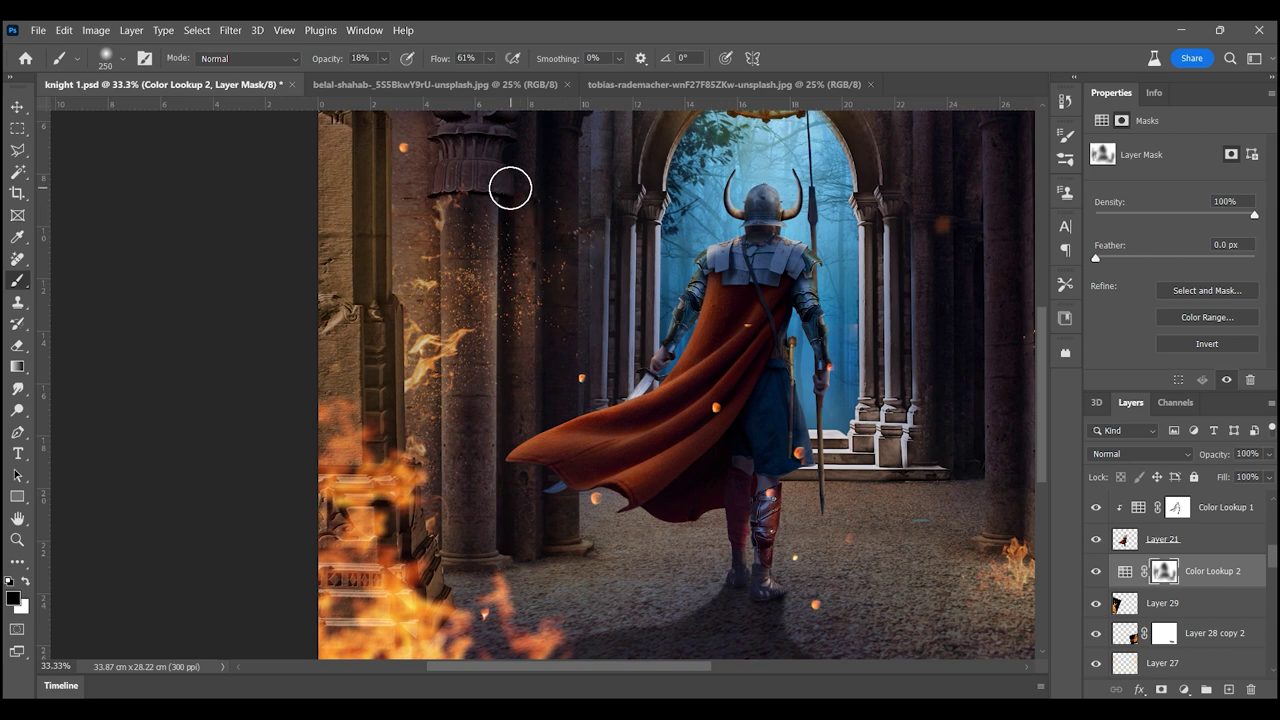
scroll(495, 273, "up", 2)
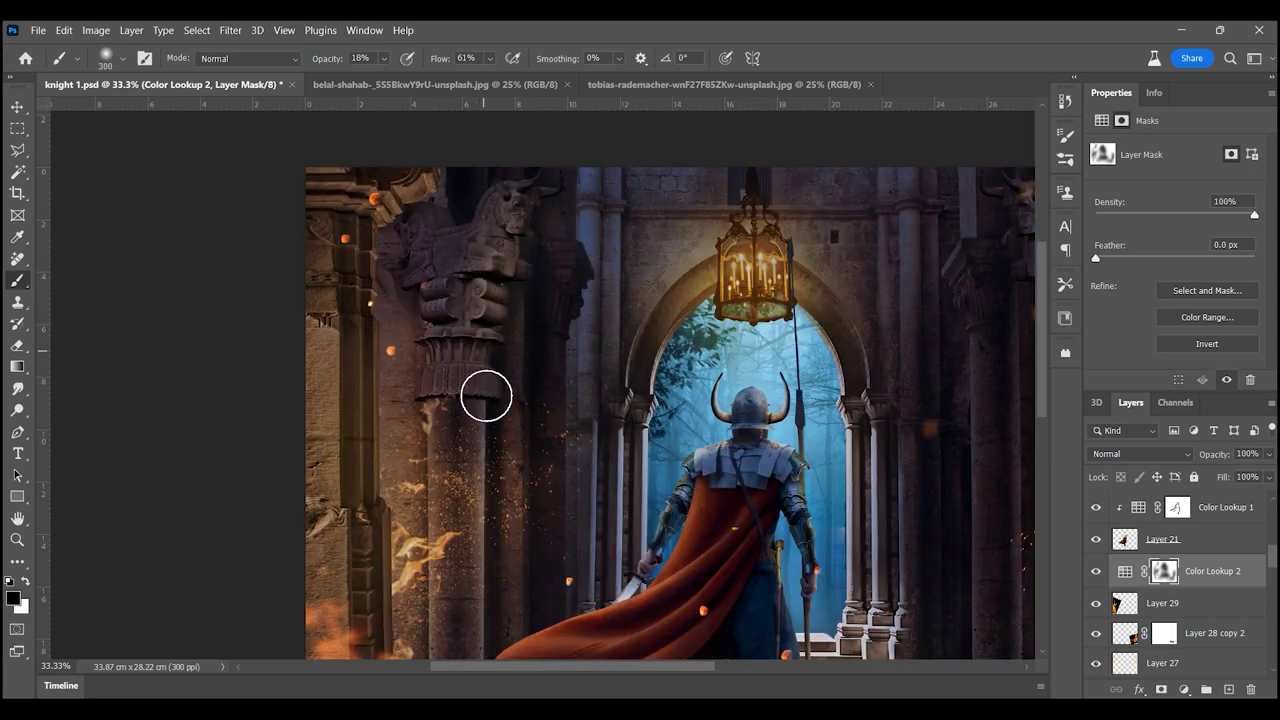
scroll(519, 460, "down", 2)
scroll(532, 341, "up", 2)
scroll(542, 392, "down", 1)
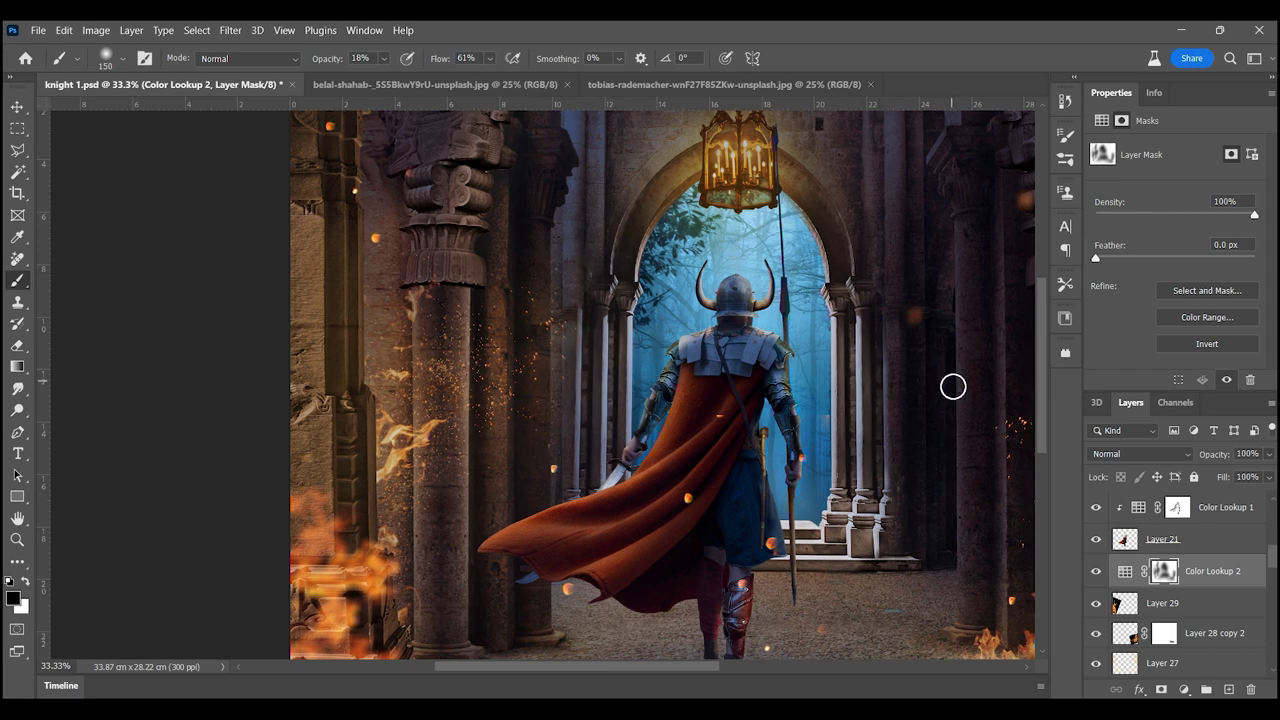
scroll(961, 601, "right", 5)
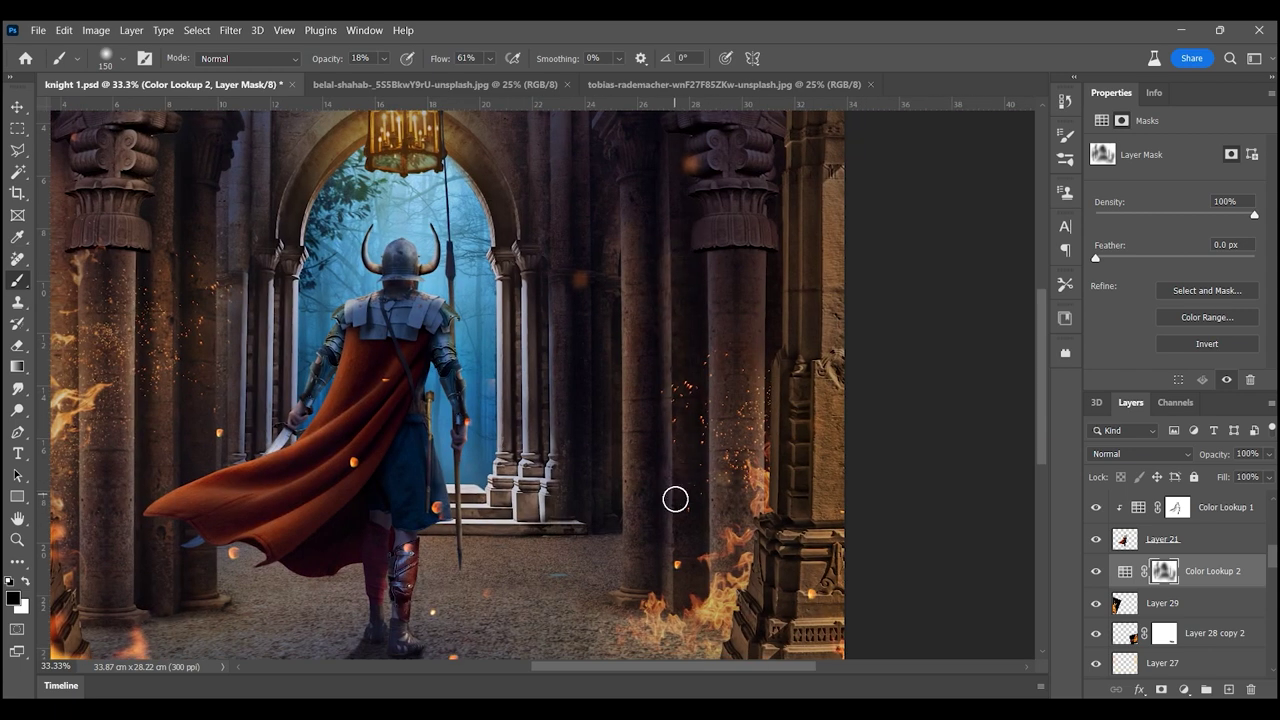
scroll(713, 274, "up", 2)
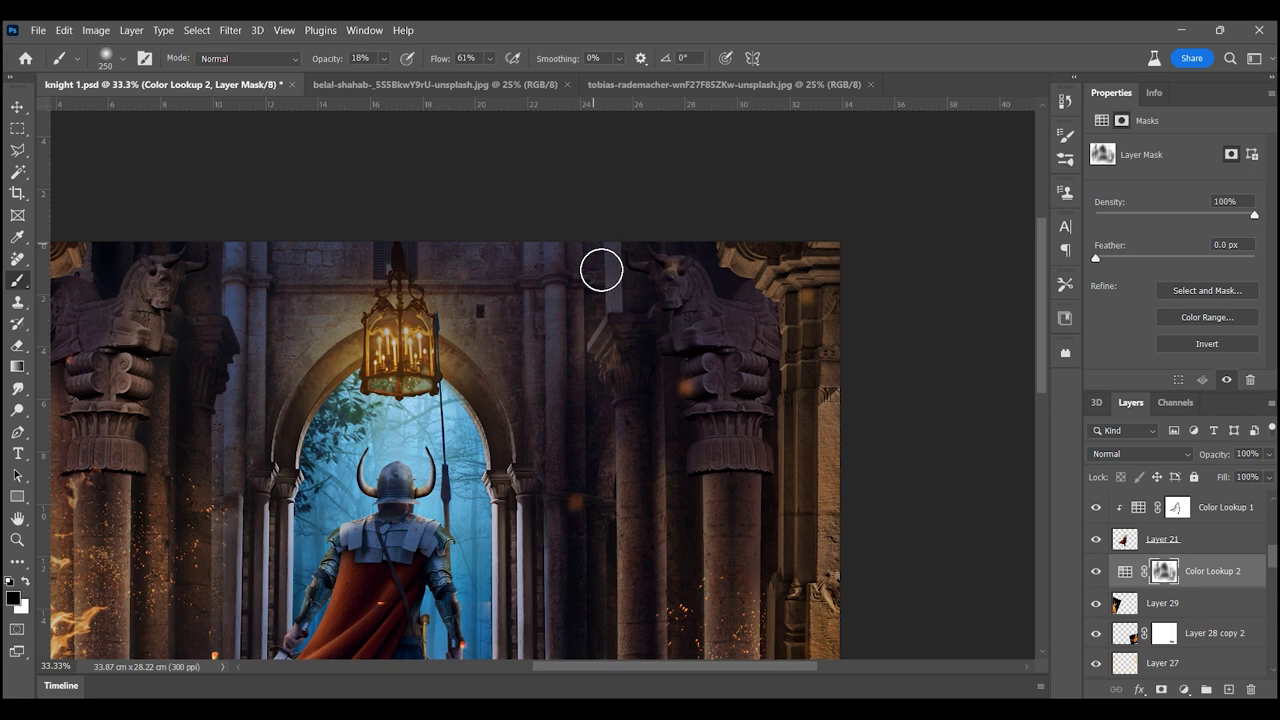
- Refine the mask around the right column capital, then fit the whole image on screen
key("z")
left_click(560, 395)
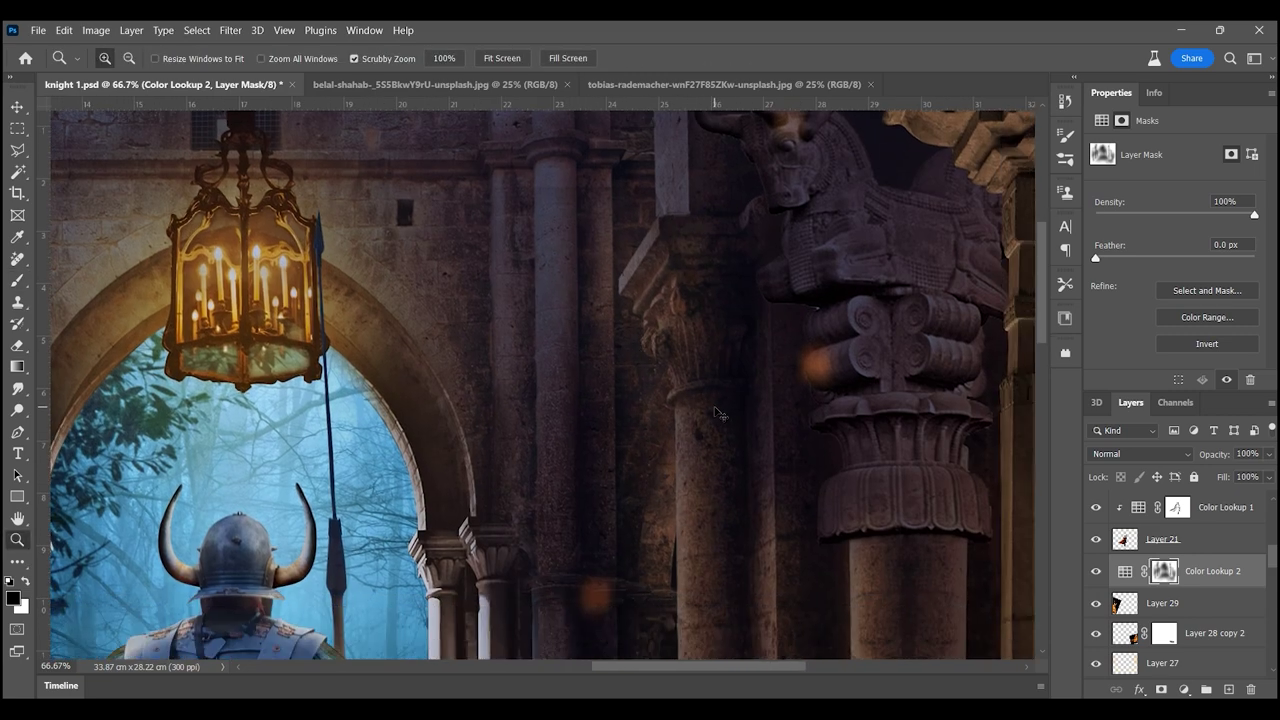
scroll(620, 440, "down", 1)
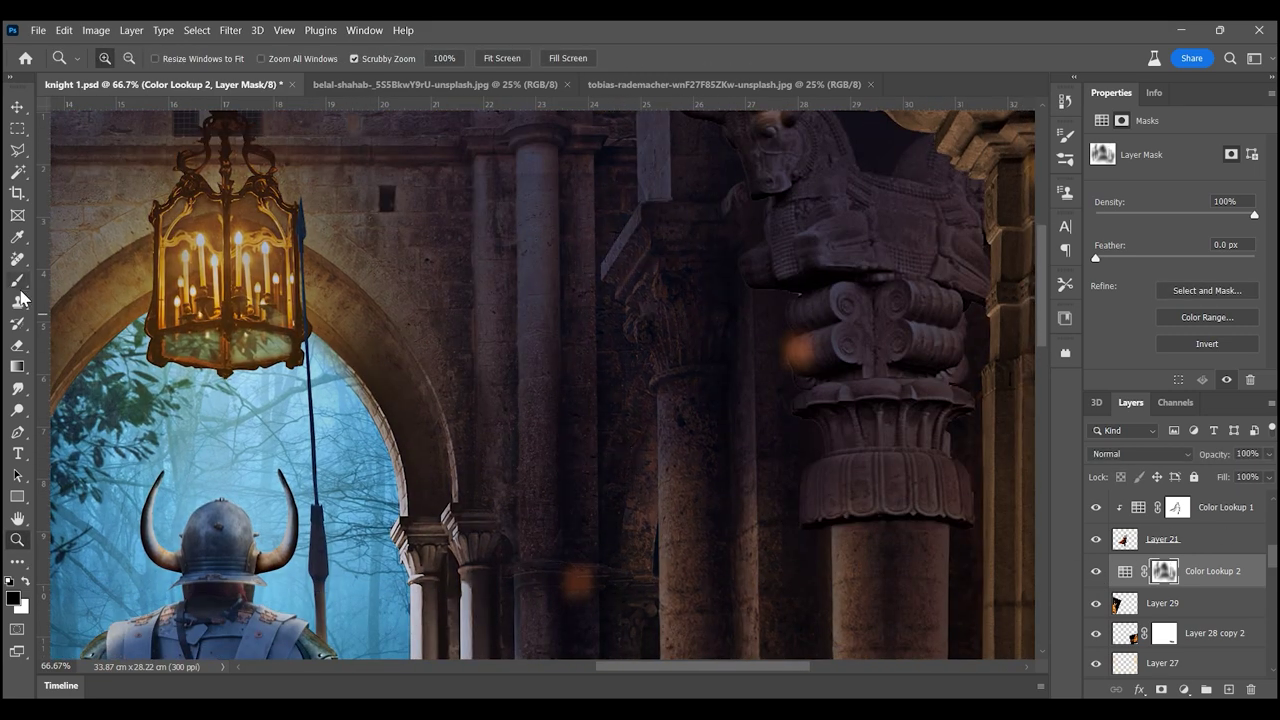
left_click(17, 282)
scroll(762, 258, "up", 2)
scroll(851, 471, "down", 5)
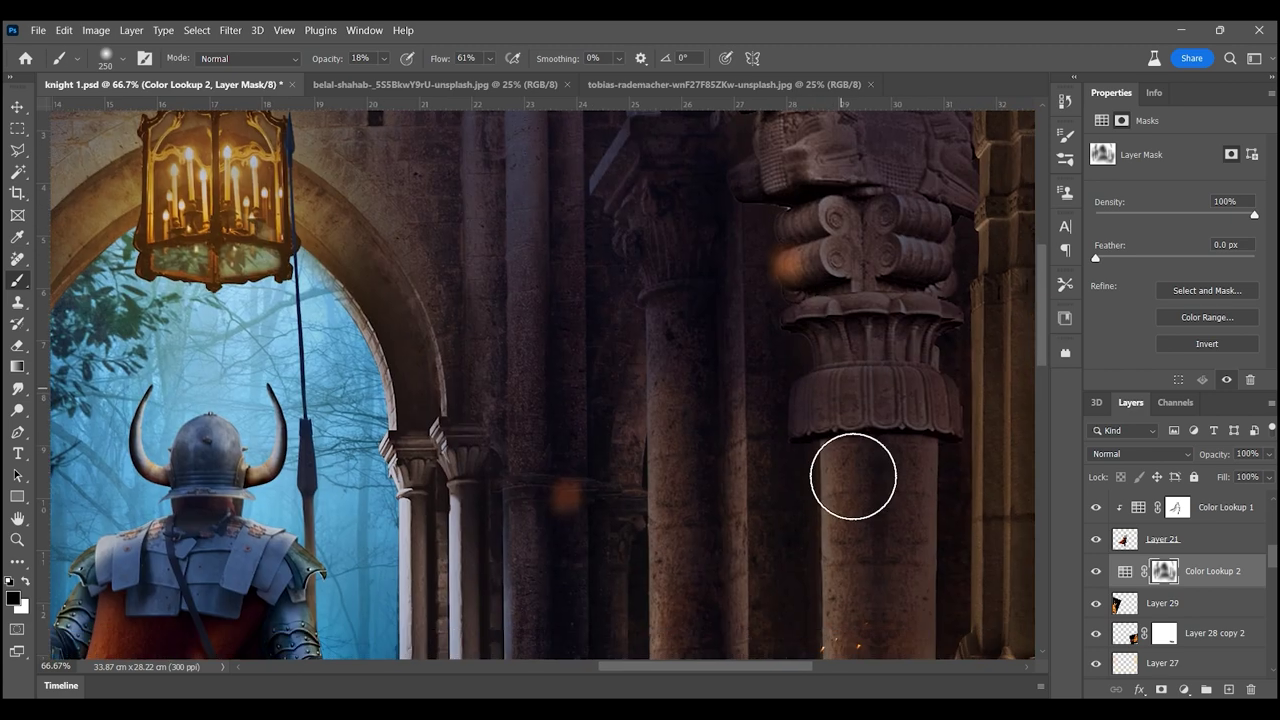
scroll(894, 571, "down", 10)
scroll(894, 571, "right", 2)
scroll(676, 345, "down", 4)
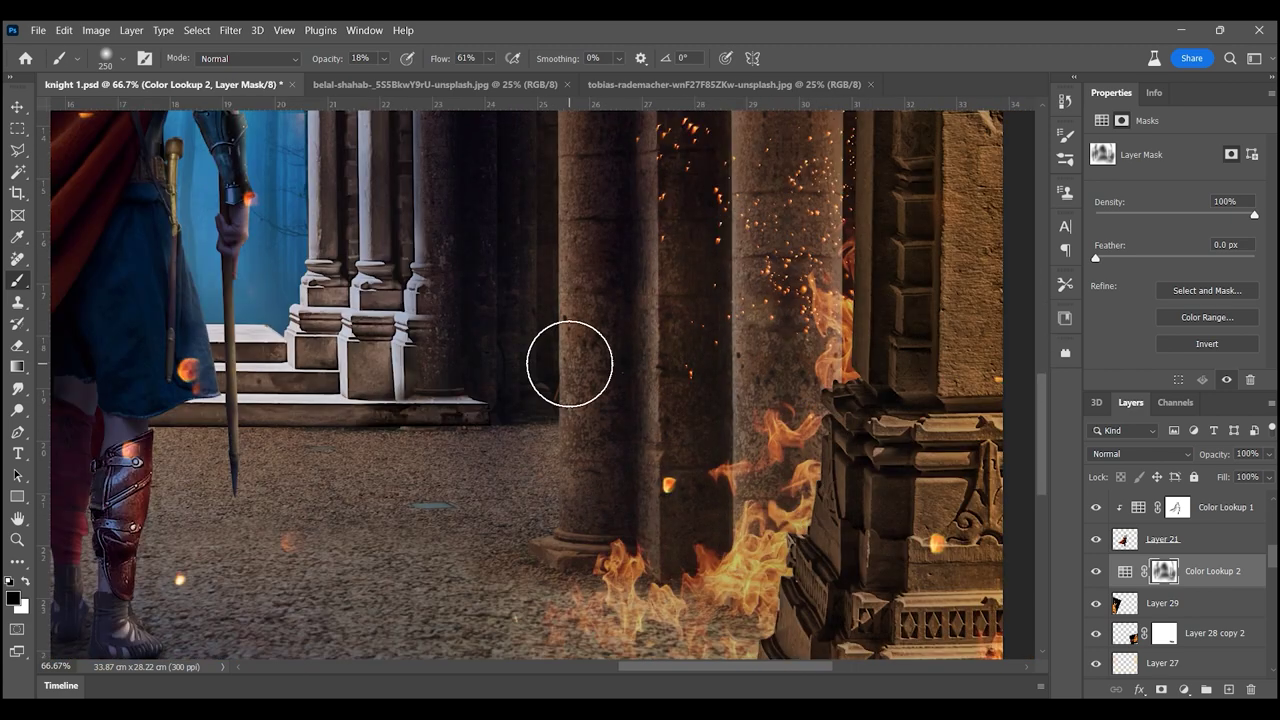
key("ctrl+0")
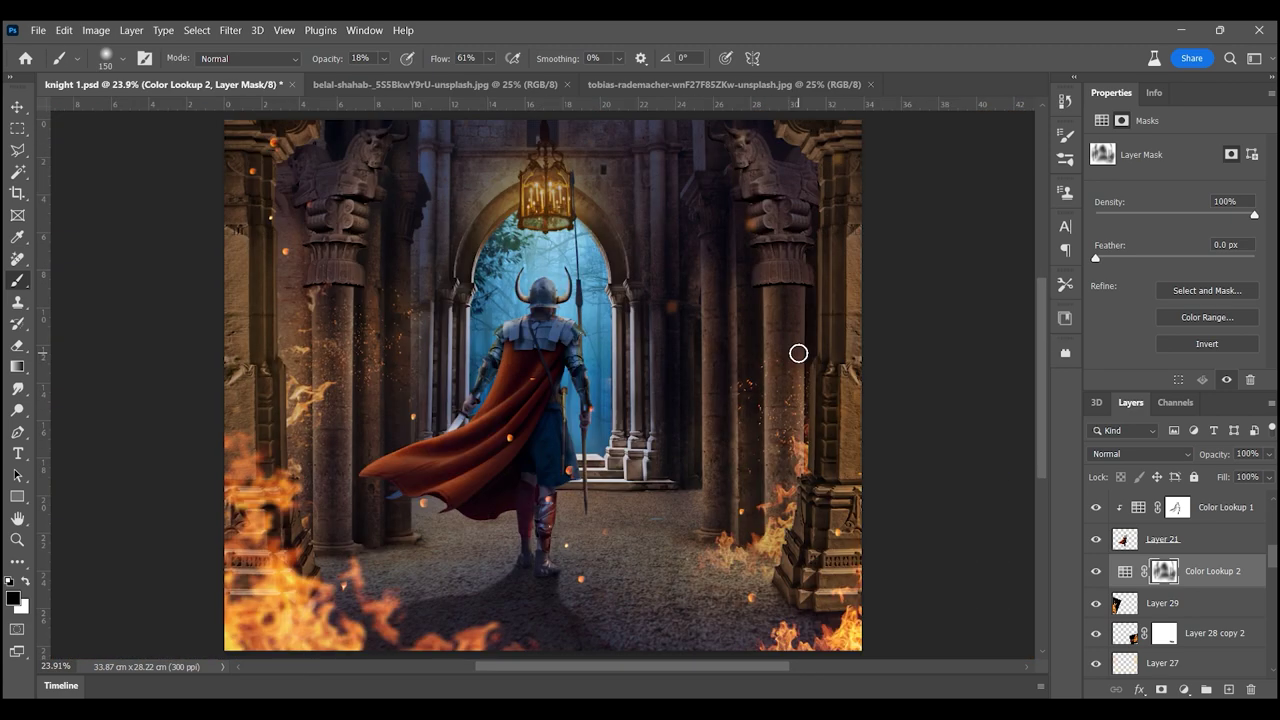
- Add a Color Lookup adjustment using the NightFromDay 3D LUT
left_click(1184, 689)
left_click(1192, 600)
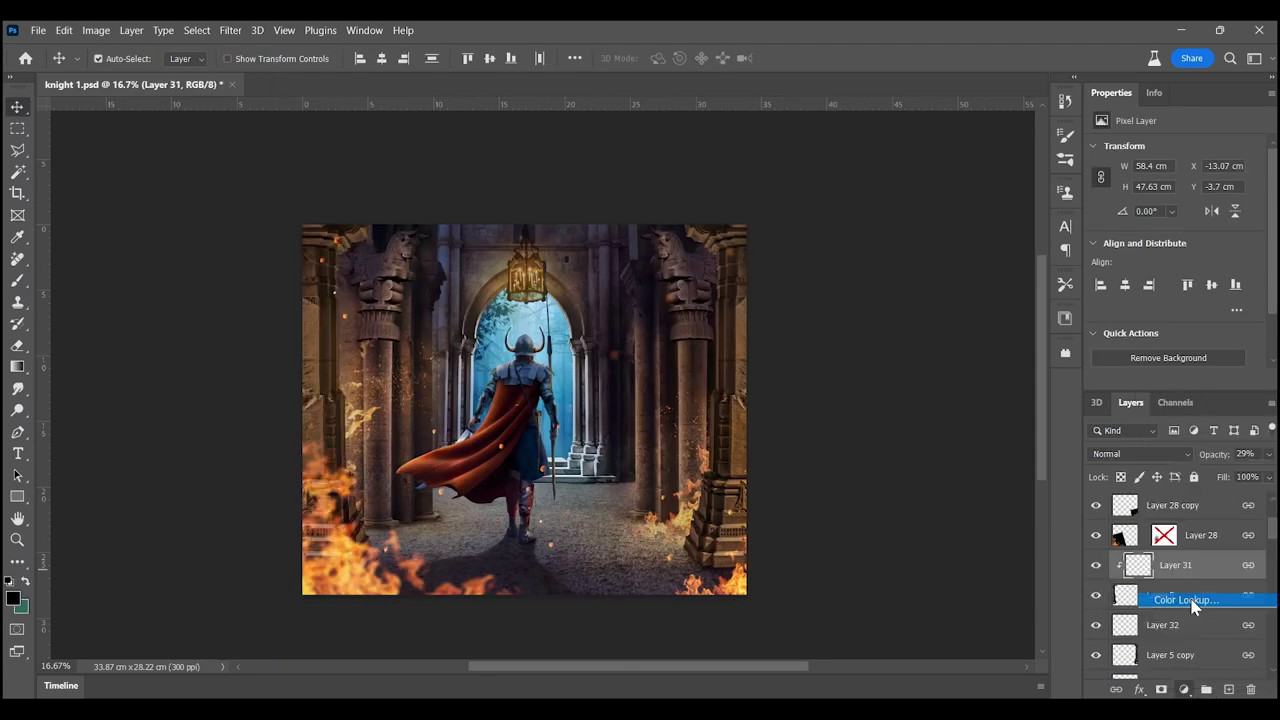
left_click(1171, 455)
left_click(1206, 148)
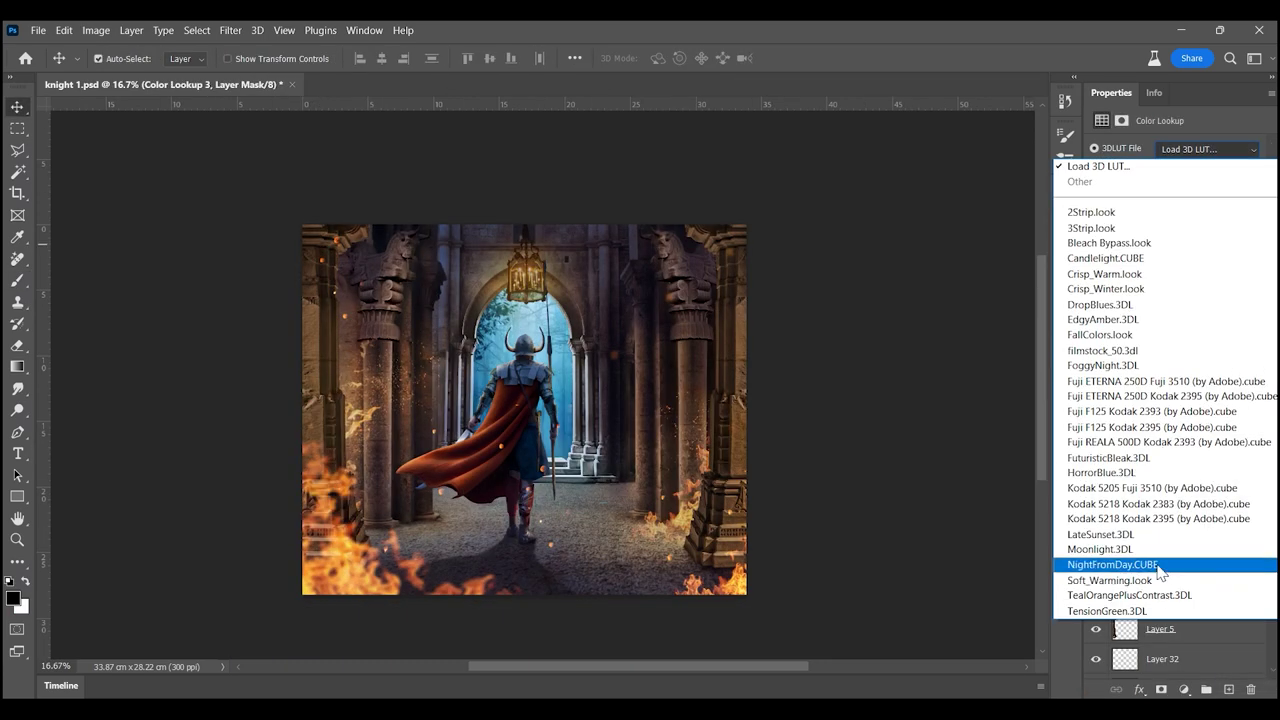
left_click(1155, 566)
- Brush the new Color Lookup mask over the left columns with a large brush
key("z")
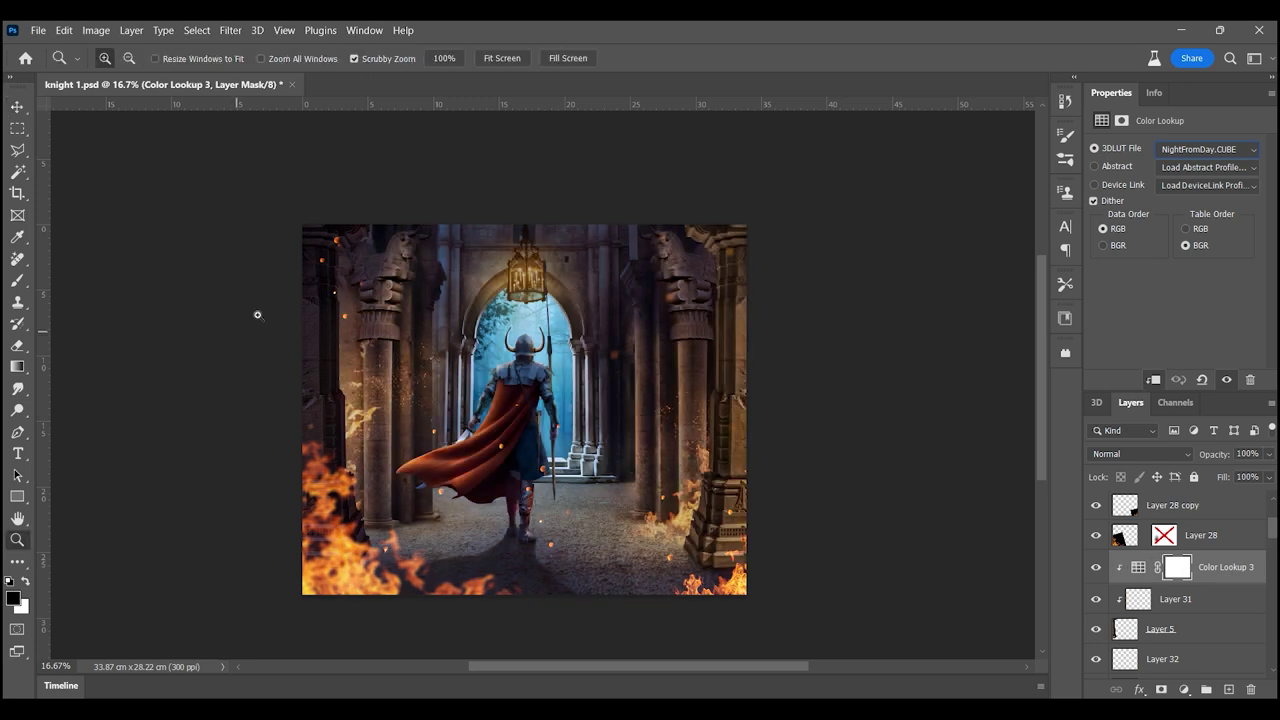
left_click(318, 295)
left_click(1176, 567)
scroll(474, 357, "up", 3)
key("b")
scroll(406, 337, "down", 2)
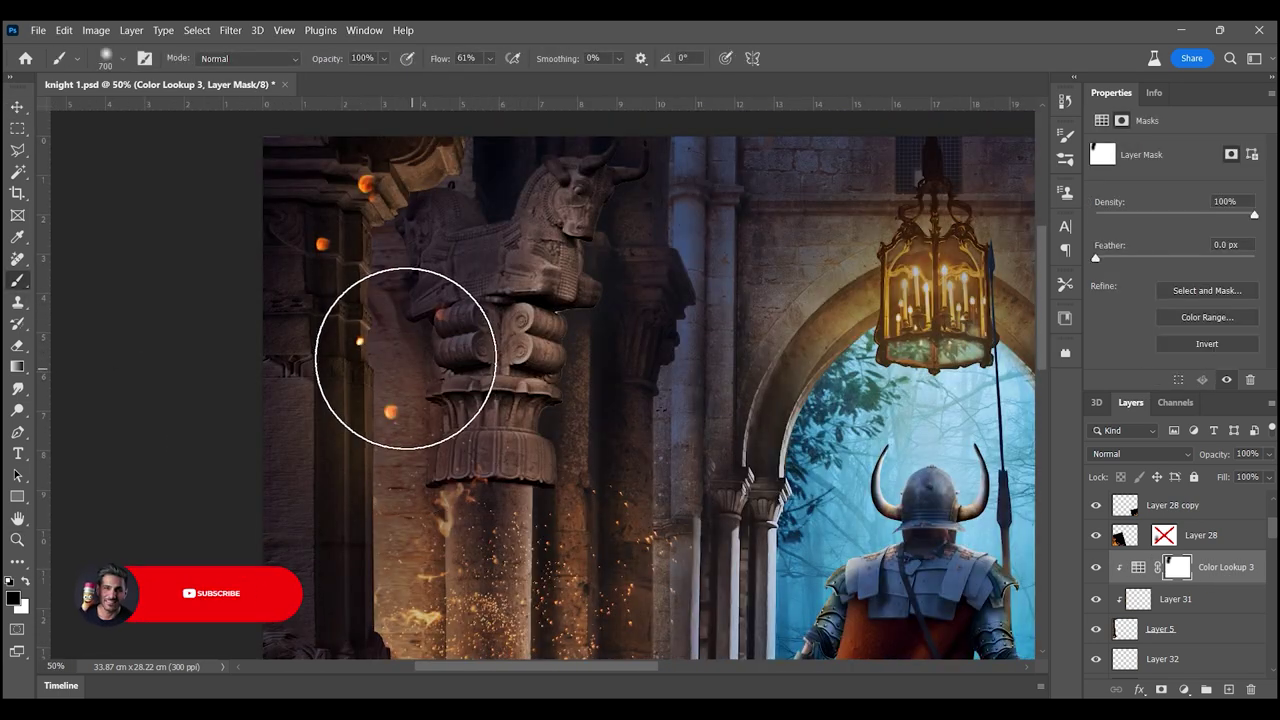
scroll(385, 350, "down", 3)
scroll(425, 530, "down", 2)
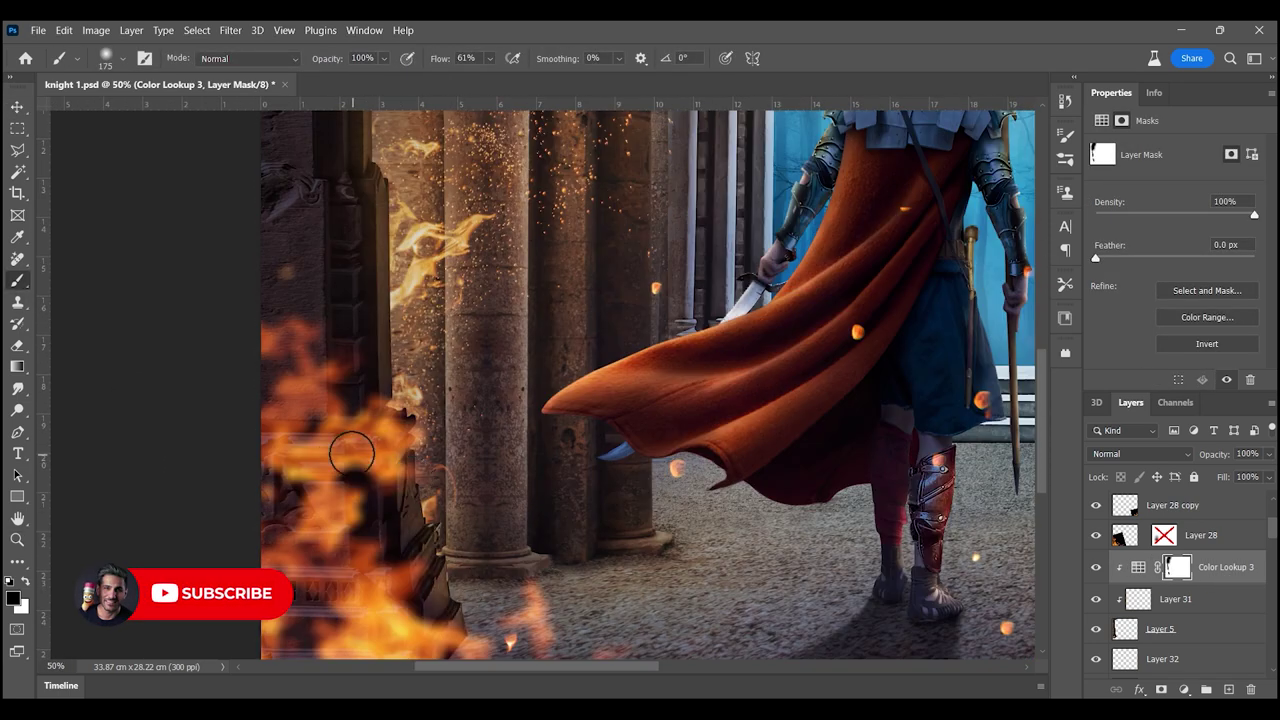
key("bracketright")
key("bracketright")
key("bracketright")
scroll(372, 548, "up", 5)
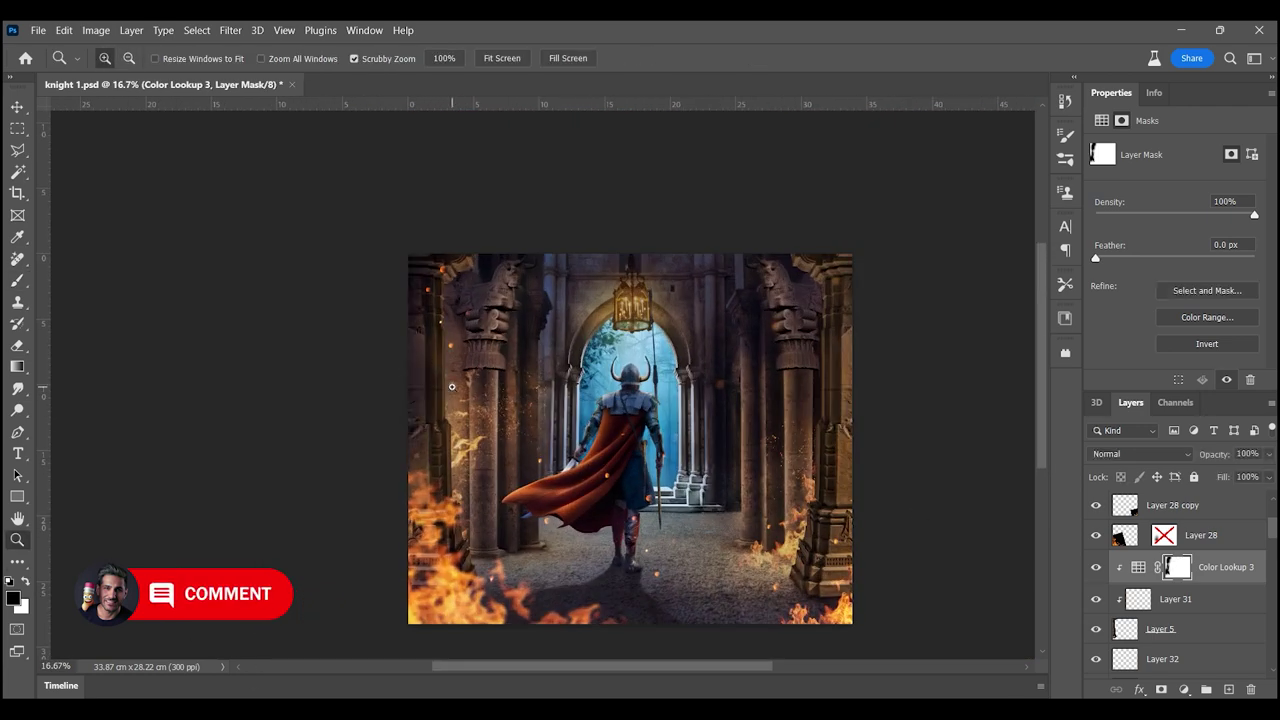
left_click_drag(372, 548, 360, 500)
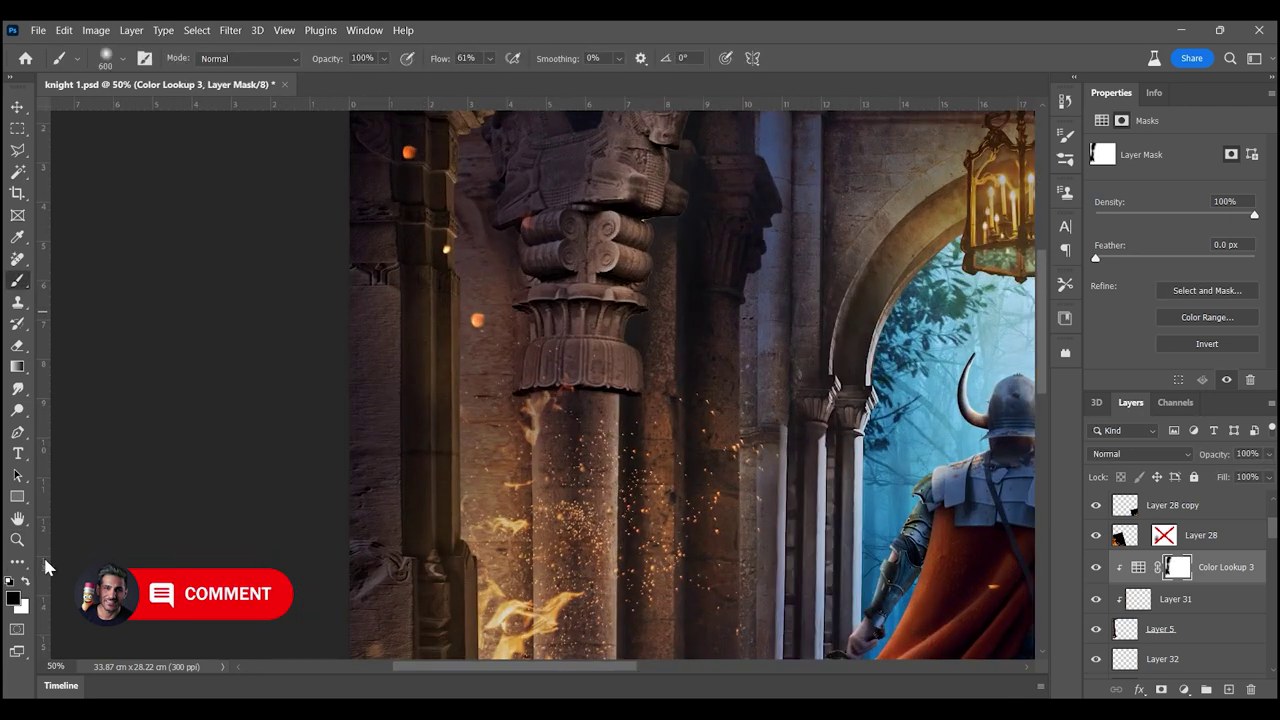
key("z")
key("ctrl+minus")
key("ctrl+minus")
key("ctrl+minus")
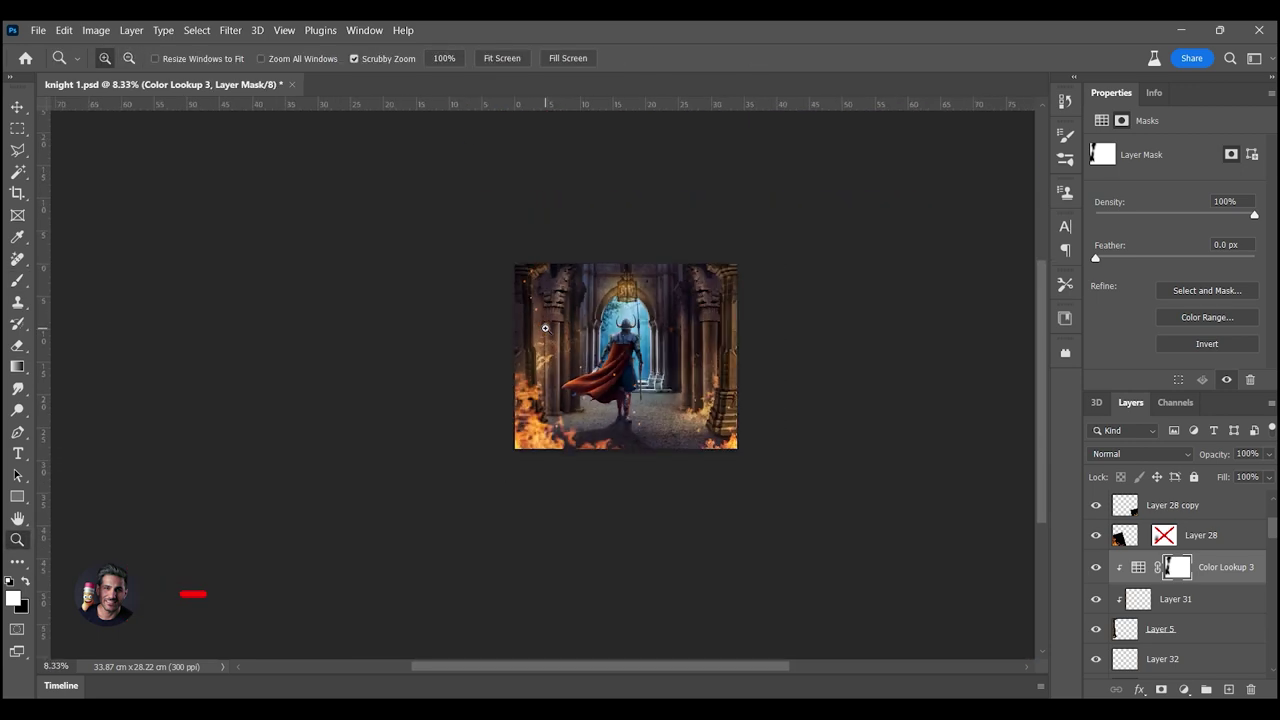
- Lower the Color Lookup grading layer's opacity to 77%
left_click(545, 328)
left_click_drag(1268, 454, 1253, 481)
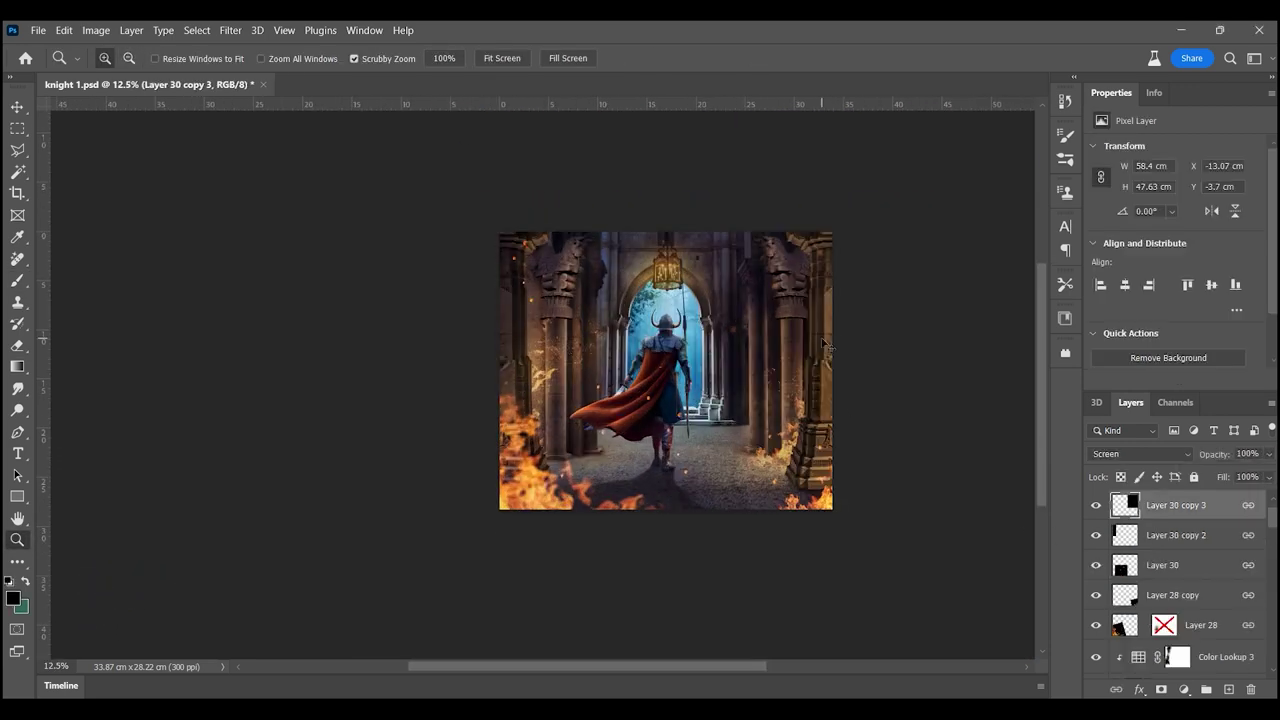
scroll(1180, 580, "down", 1)
- Add a clipped Color Lookup 3 copy above Layer 5 copy and brush its mask
left_click(1120, 629)
left_click_drag(1140, 507, 1140, 614)
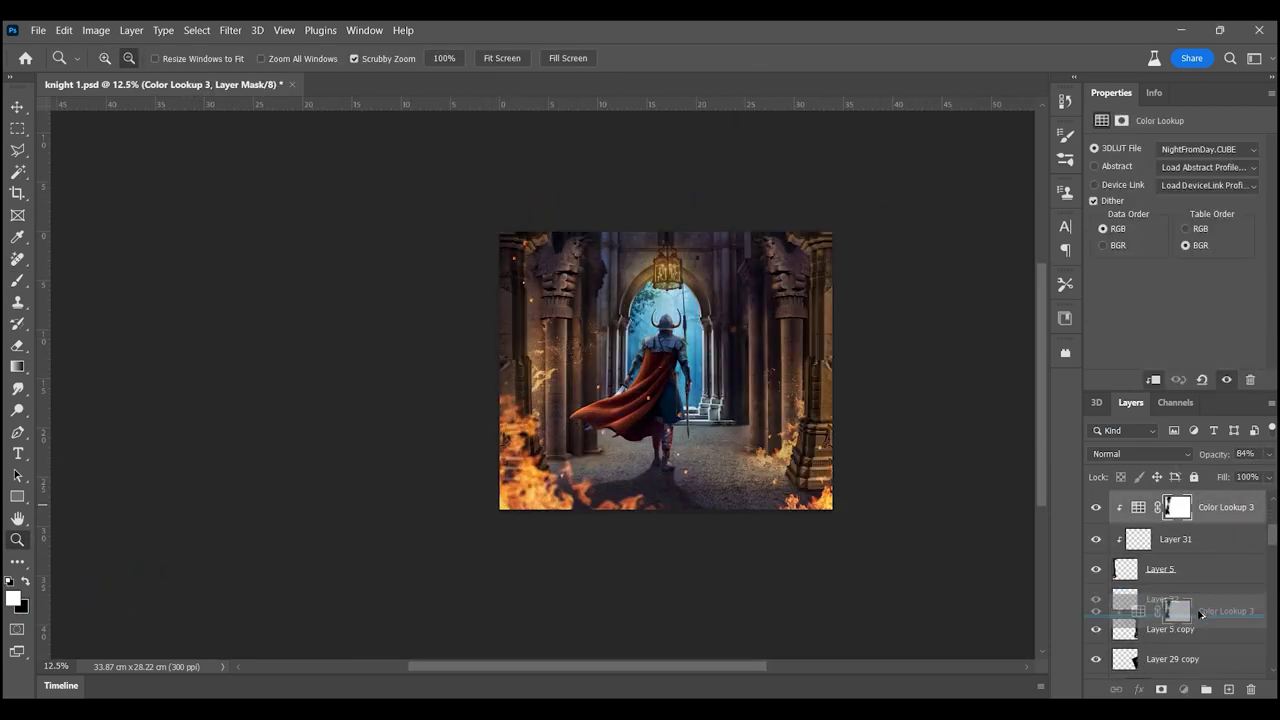
left_click(838, 292)
key("b")
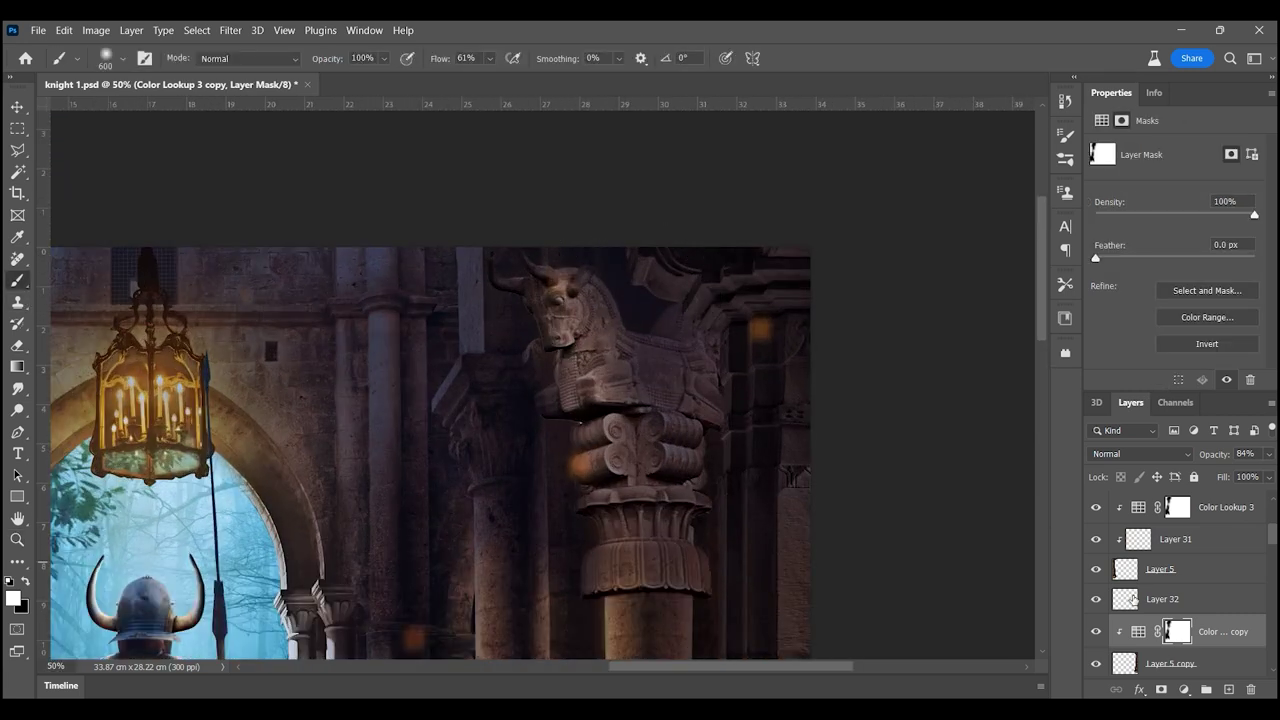
scroll(660, 350, "down", 1)
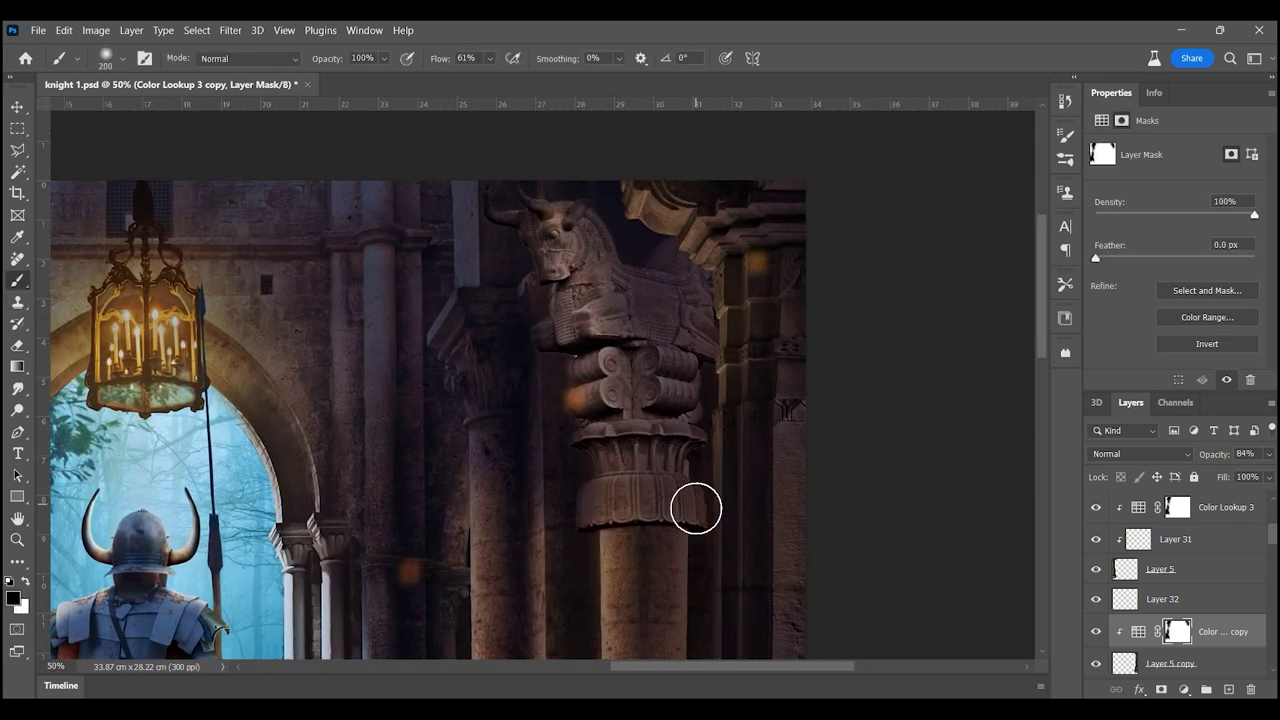
key("bracketleft")
key("bracketleft")
scroll(696, 508, "down", 4)
scroll(697, 466, "down", 2)
scroll(697, 466, "down", 2)
scroll(665, 336, "down", 1)
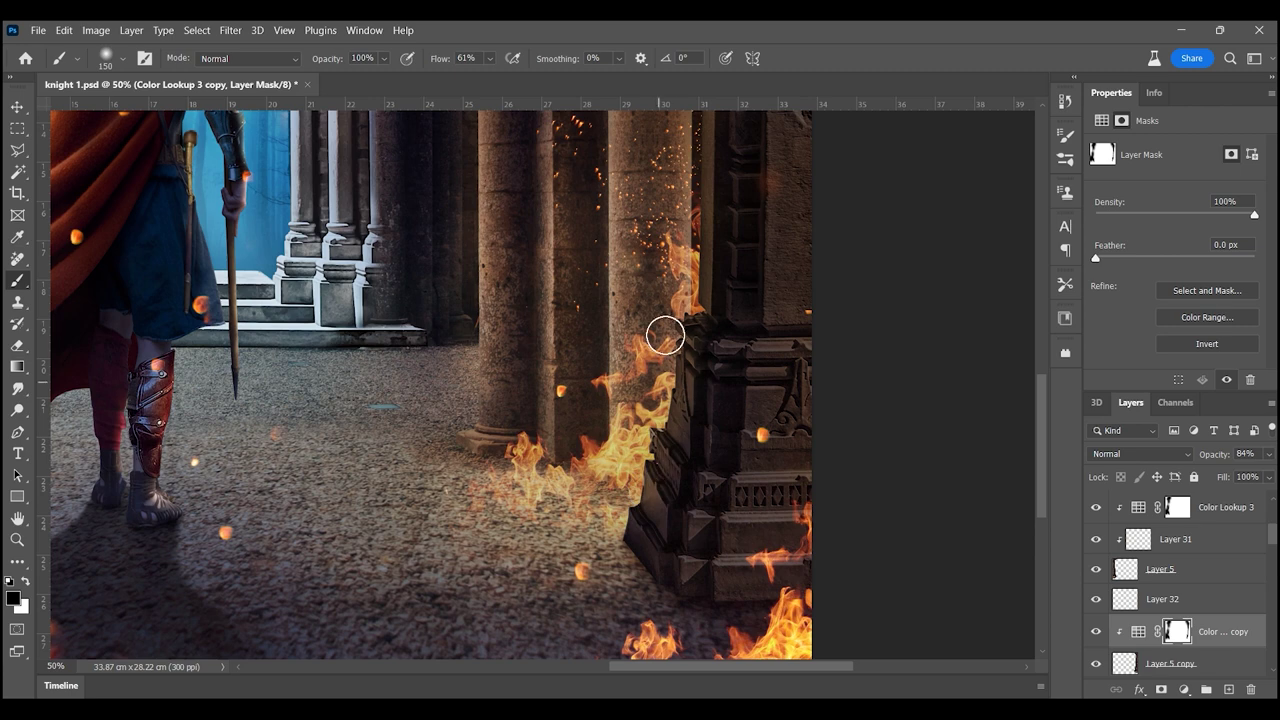
key("bracketright")
key("bracketright")
key("bracketright")
key("bracketright")
- Zoom out to the whole composition and save knight 1.psd
key("ctrl+0")
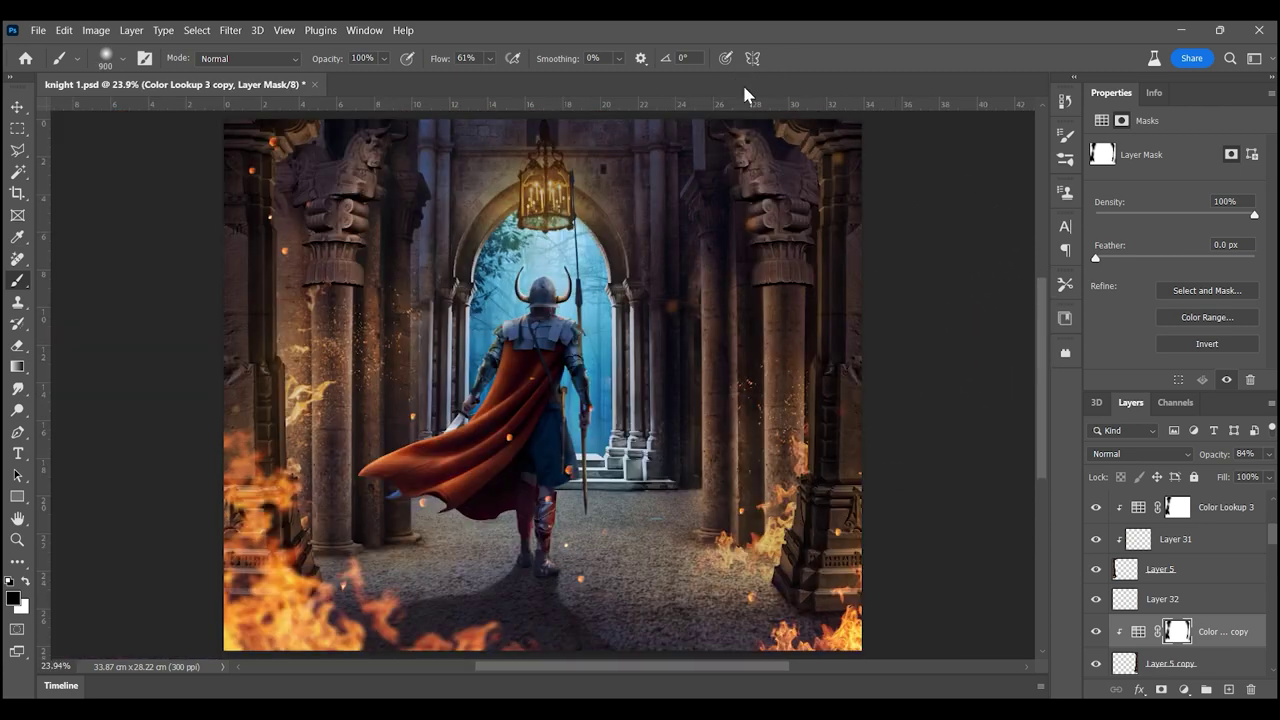
key("z")
left_click(585, 321, "alt")
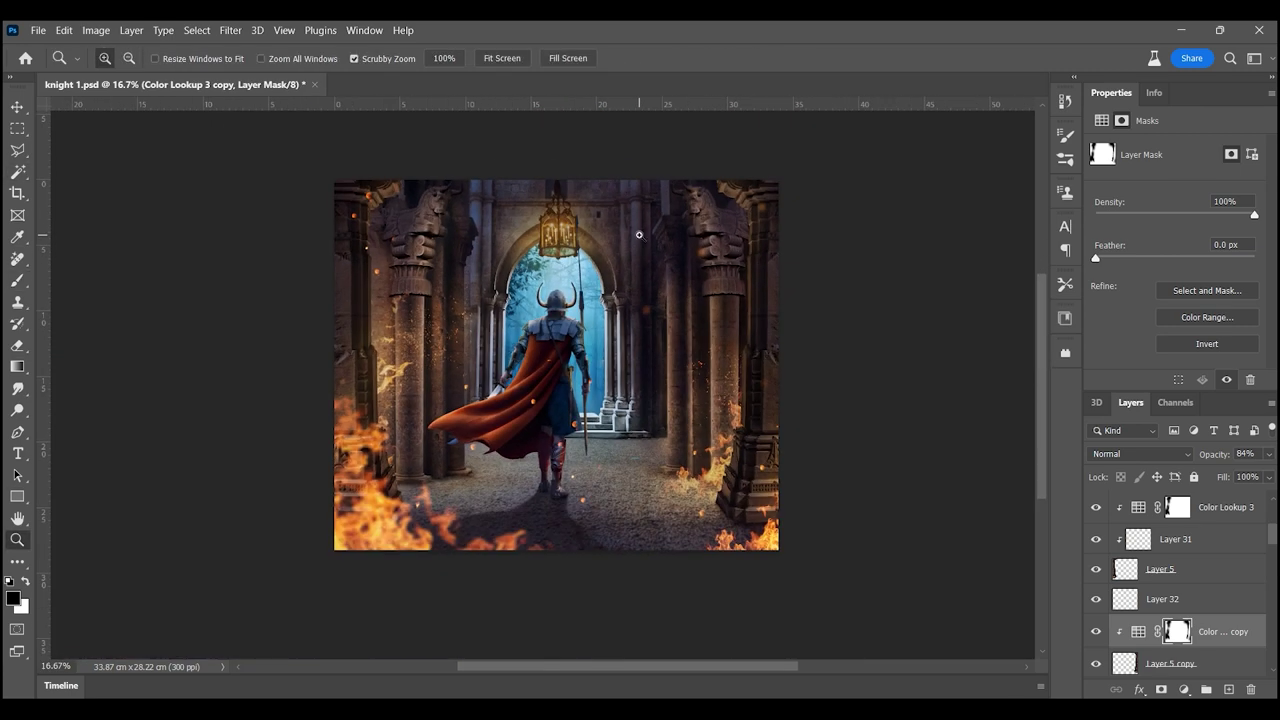
key("ctrl+s")
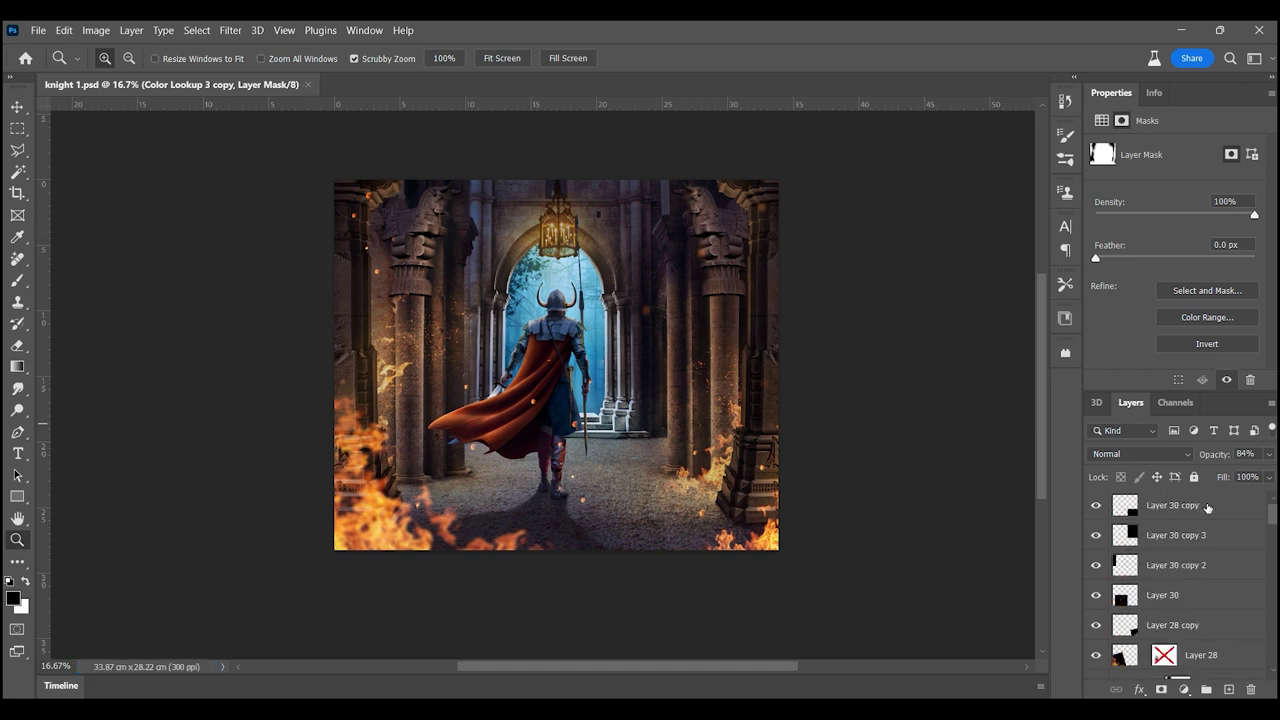
- Compare the scene with Layer 21 hidden, then select Layer 30 copy 4 and copy 5
left_click(1096, 605)
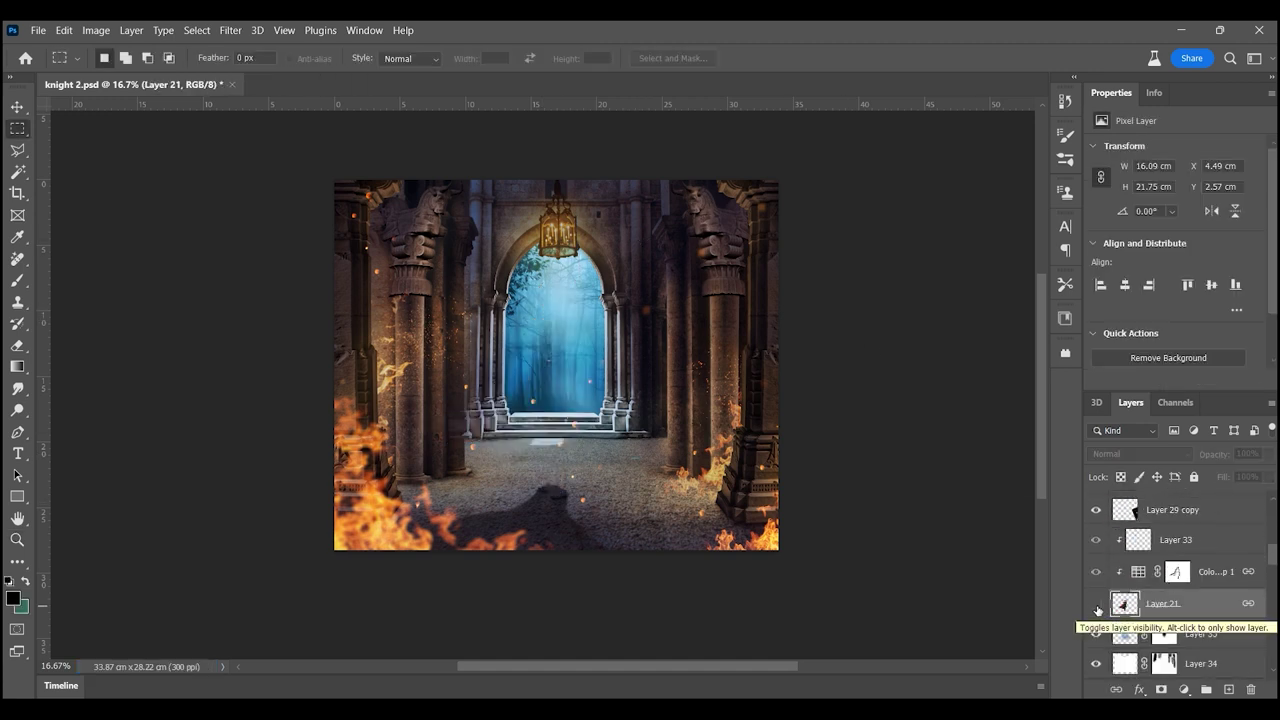
left_click(1096, 605)
scroll(1192, 512, "up", 3)
left_click(1192, 508, "shift")
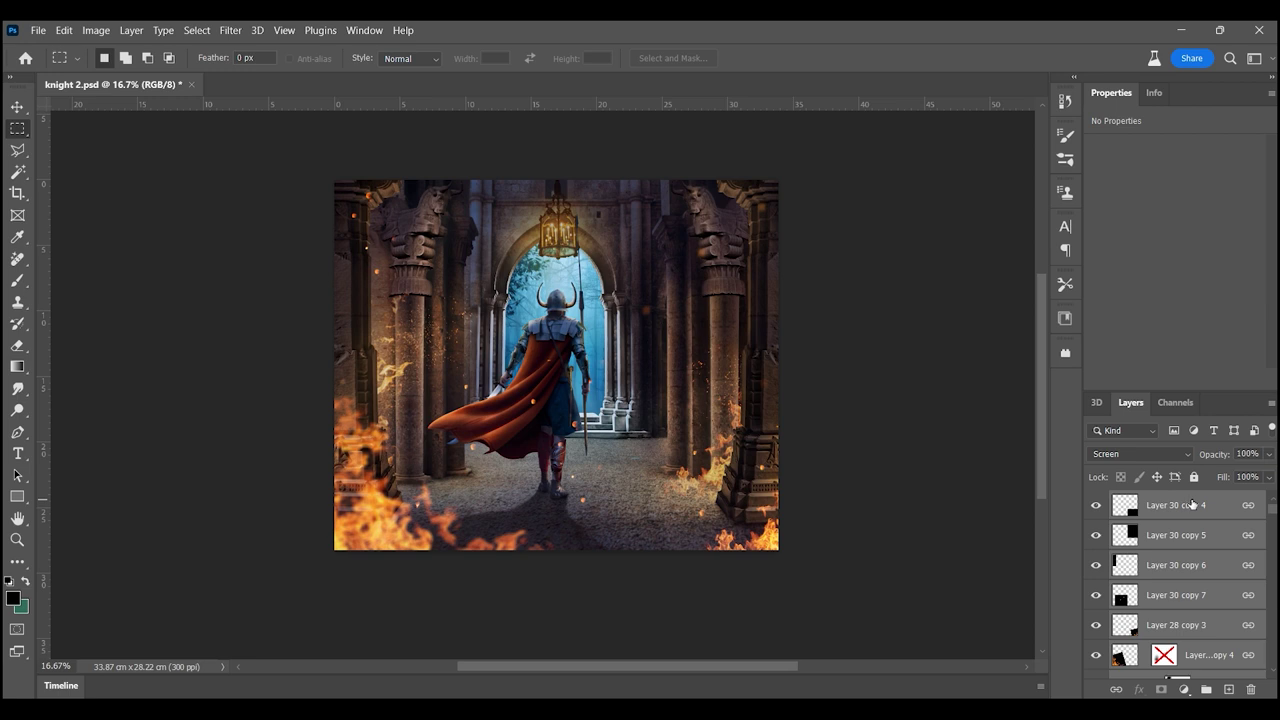
scroll(1185, 525, "down", 2)
left_click(1096, 580)
left_click(1165, 515)
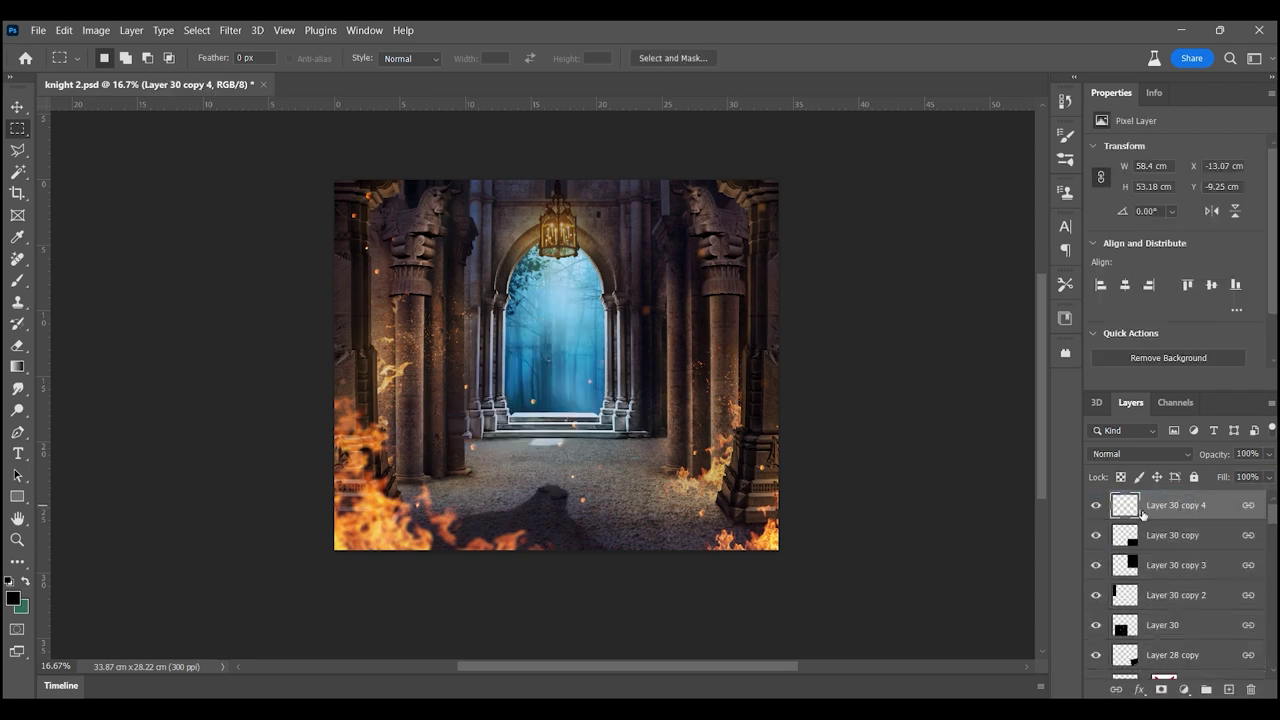
scroll(1155, 567, "down", 2)
scroll(1160, 575, "down", 3)
left_click(1165, 508)
scroll(1165, 578, "up", 3)
scroll(1165, 578, "up", 3)
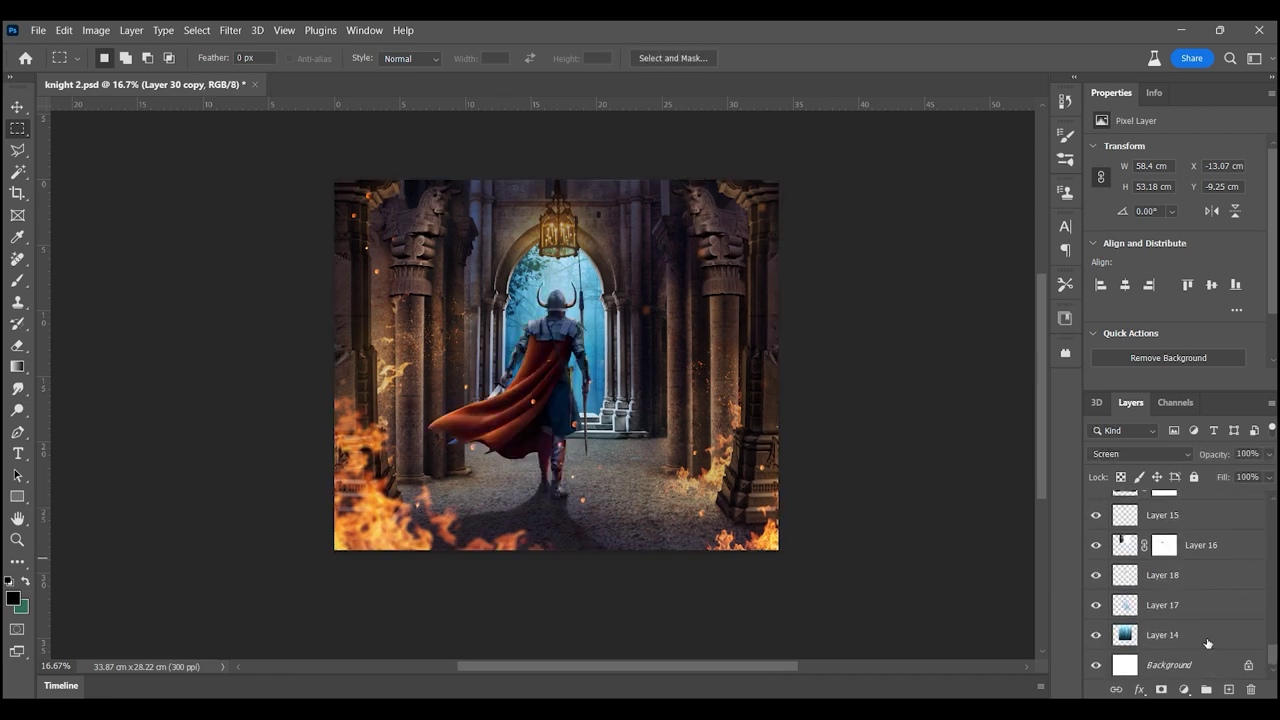
- Add a Levels adjustment with midtones 0.86 and white point 240
left_click(1165, 536)
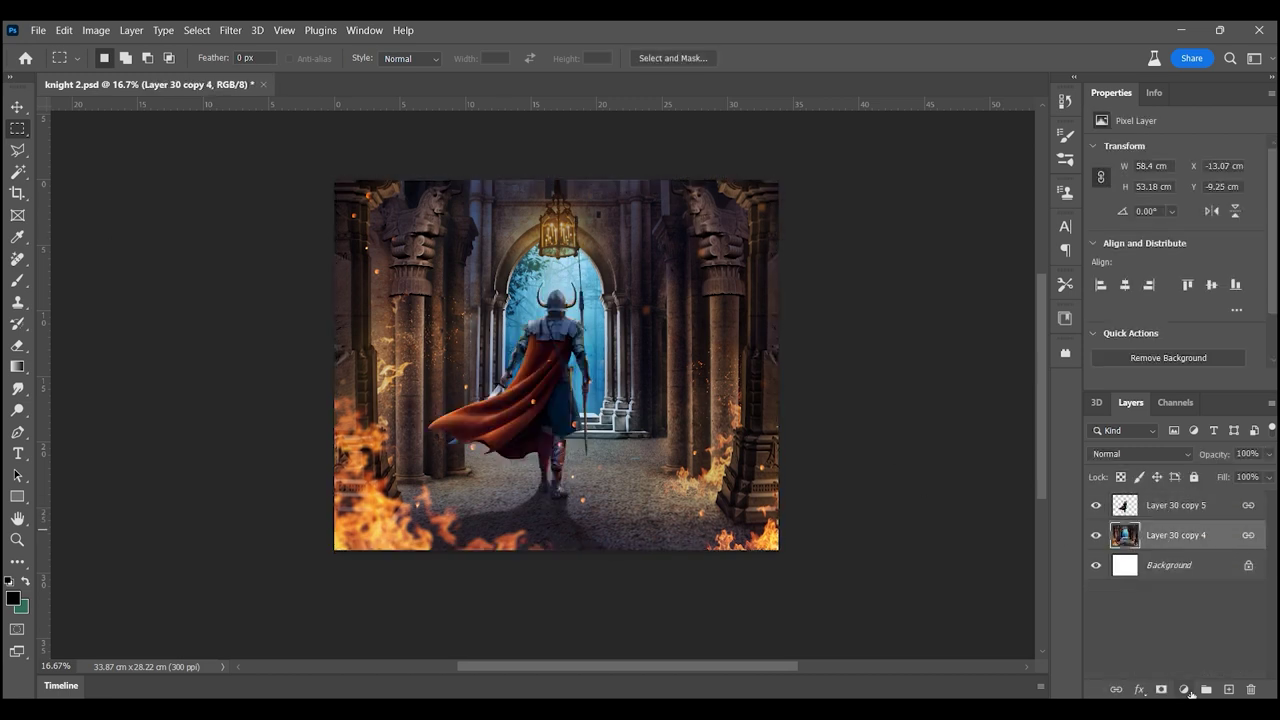
left_click(1184, 690)
left_click(1190, 470)
left_click_drag(1196, 270, 1246, 269)
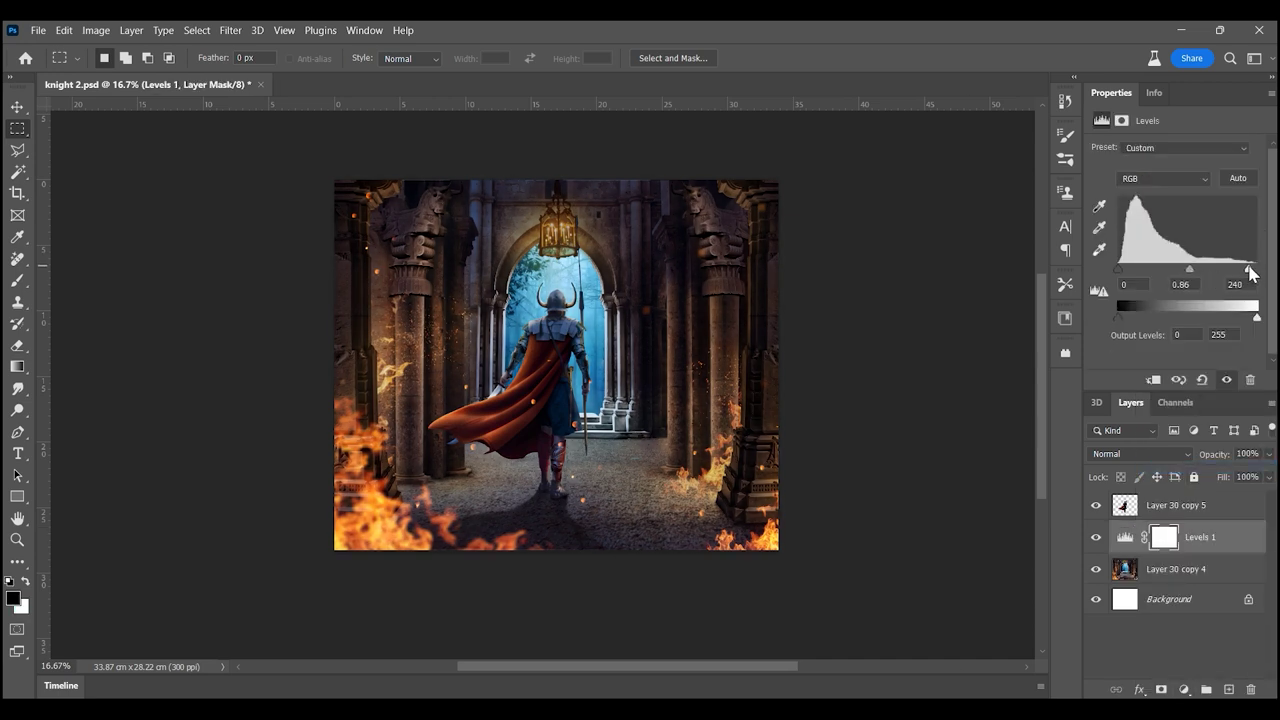
- Paint black on the Levels 1 mask to remove the effect around the knight
left_click(1122, 120)
key("b")
left_click(546, 302)
key("bracketleft")
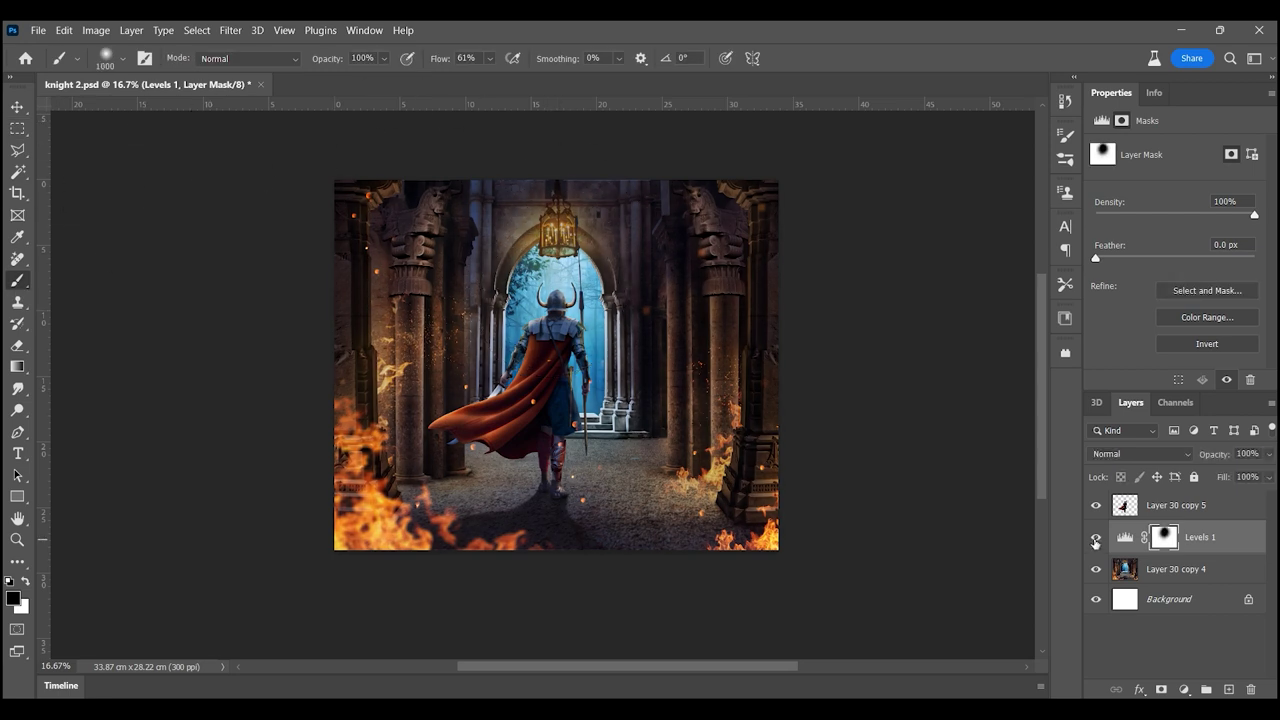
left_click_drag(552, 403, 538, 430)
key("bracketleft")
key("bracketleft")
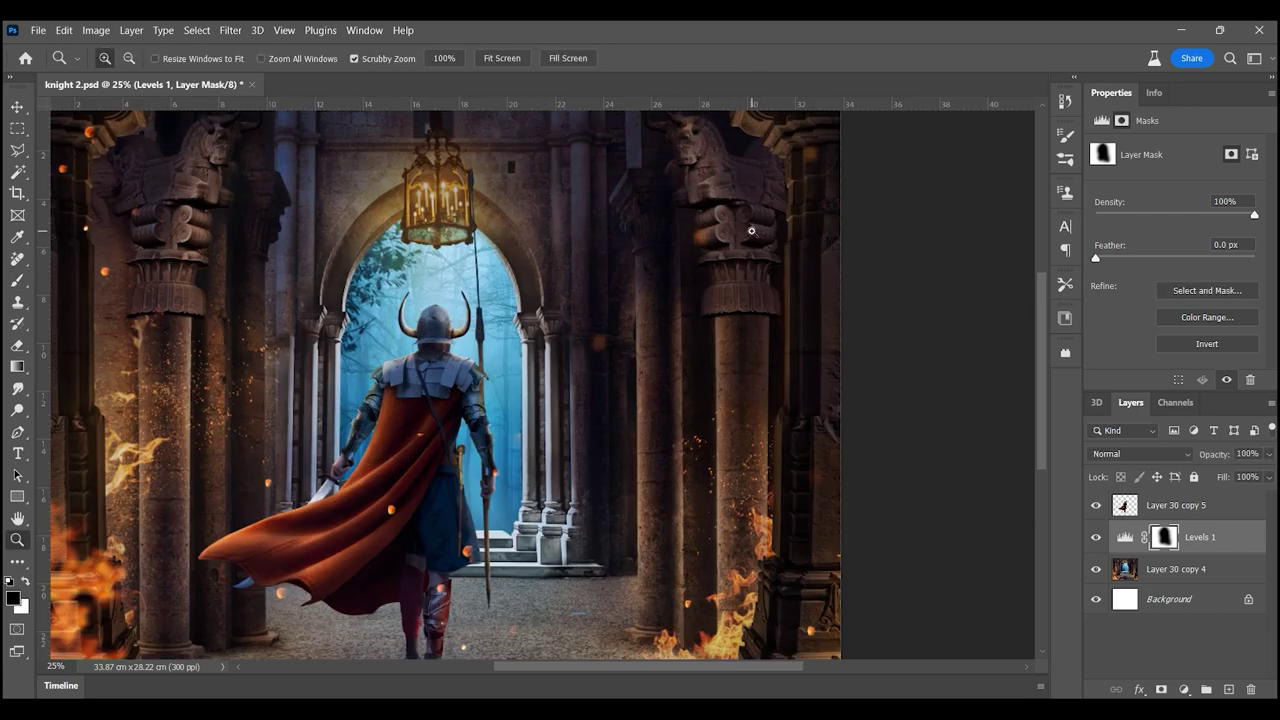
- Refine the Levels 1 mask with a smaller brush at 53% opacity, then zoom out
left_click_drag(687, 148, 760, 150)
left_click_drag(384, 58, 367, 80)
key("bracketleft")
key("bracketleft")
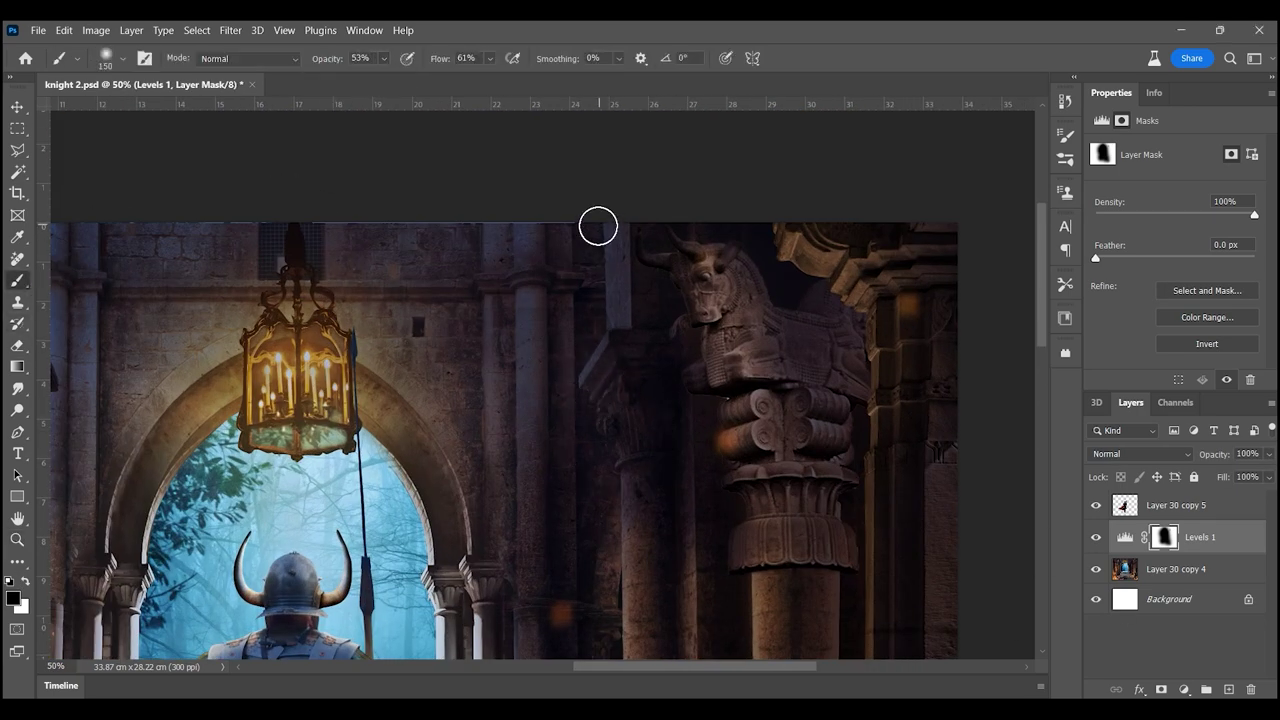
scroll(609, 437, "down", 5)
scroll(674, 249, "down", 3)
scroll(635, 436, "up", 8)
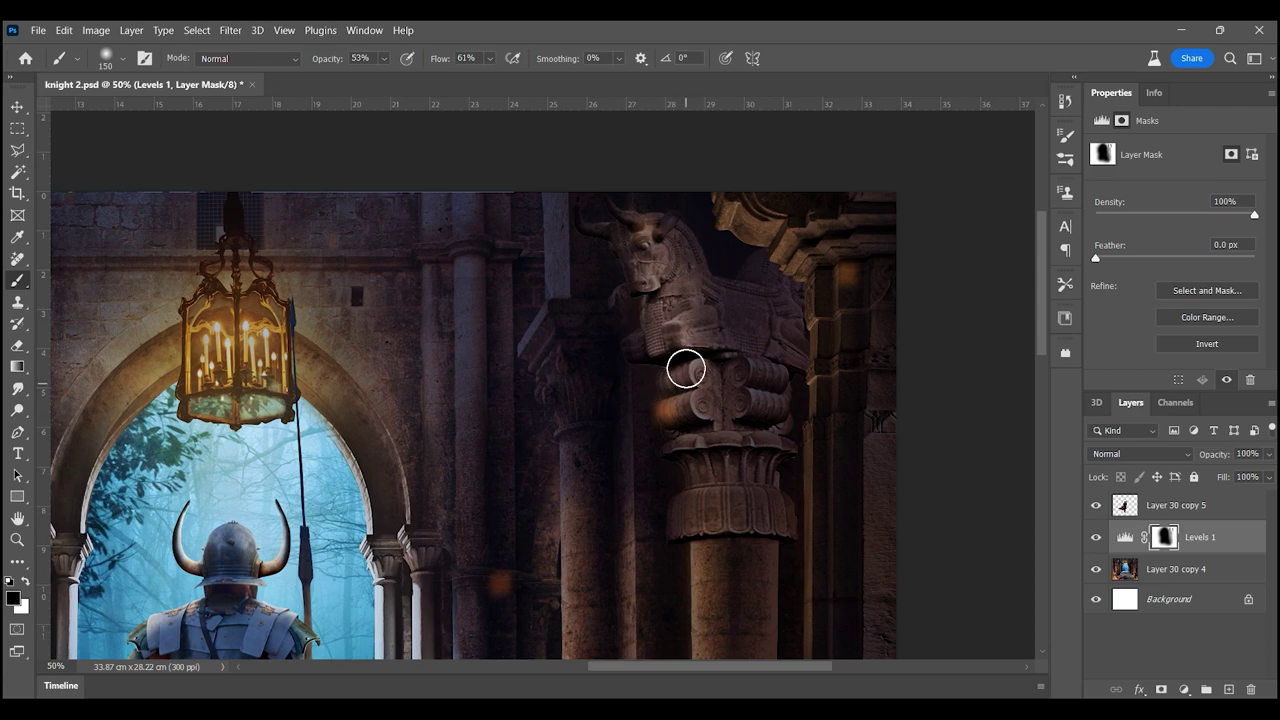
scroll(620, 350, "left", 5)
scroll(580, 337, "down", 3)
scroll(700, 400, "down", 3)
scroll(830, 370, "down", 2)
scroll(870, 330, "right", 2)
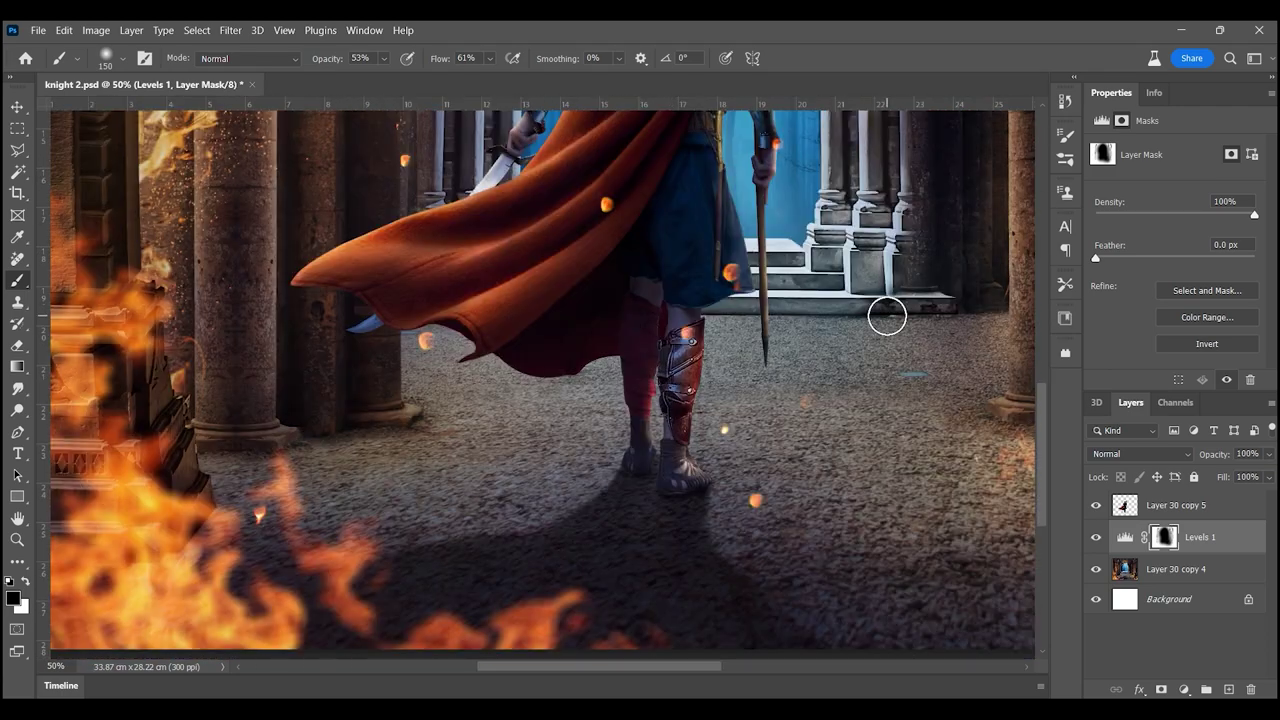
scroll(880, 330, "up", 3)
scroll(770, 430, "down", 1)
scroll(673, 550, "up", 2)
scroll(673, 551, "up", 1)
key("z")
key("ctrl+minus")
key("ctrl+minus")
key("ctrl+minus")
- Add a new clipped Layer 1 in Overlay blend mode, with white as the paint colour
left_click(1096, 537)
left_click(1176, 505)
key("ctrl+shift+alt+n")
key("ctrl+plus")
key("ctrl+plus")
key("ctrl+plus")
key("b")
key("x")
left_click(1140, 453)
key("Escape")
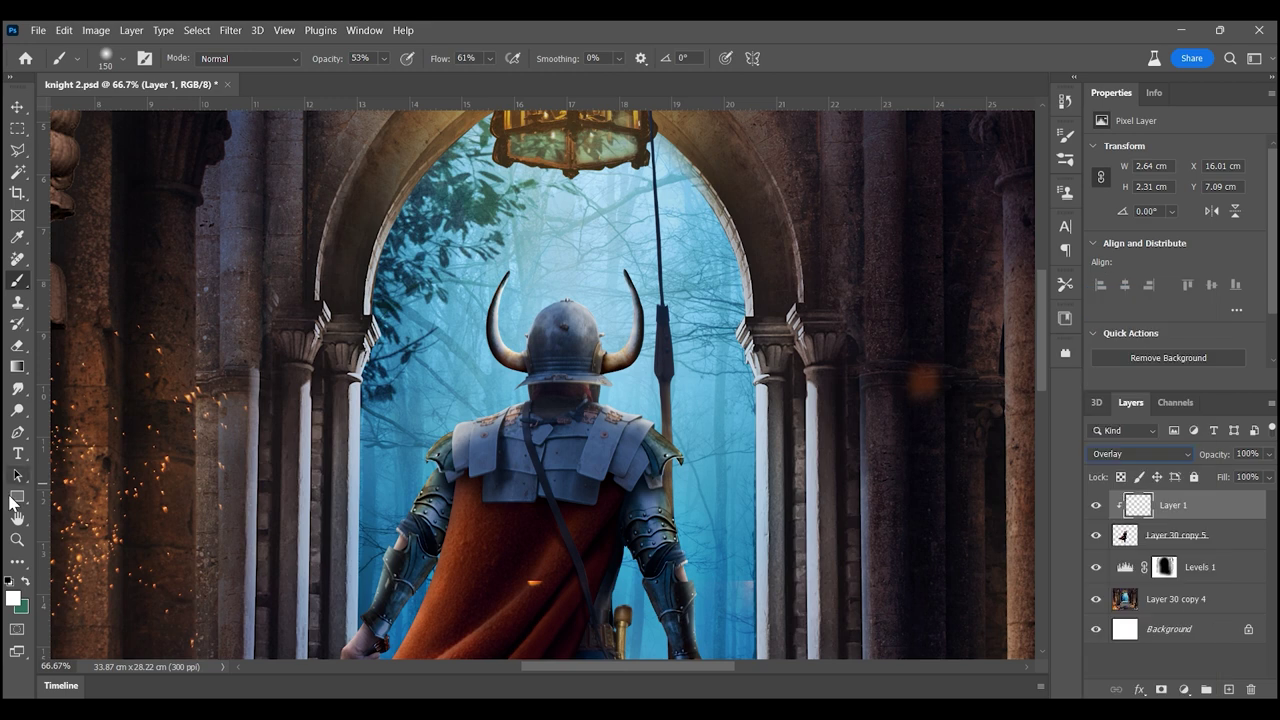
- Merge Layer 30 copy 5 and Levels 1 into the image, then duplicate the merged layer
key("z")
key("ctrl+minus")
key("ctrl+minus")
key("ctrl+minus")
key("ctrl+e")
left_click(1096, 505)
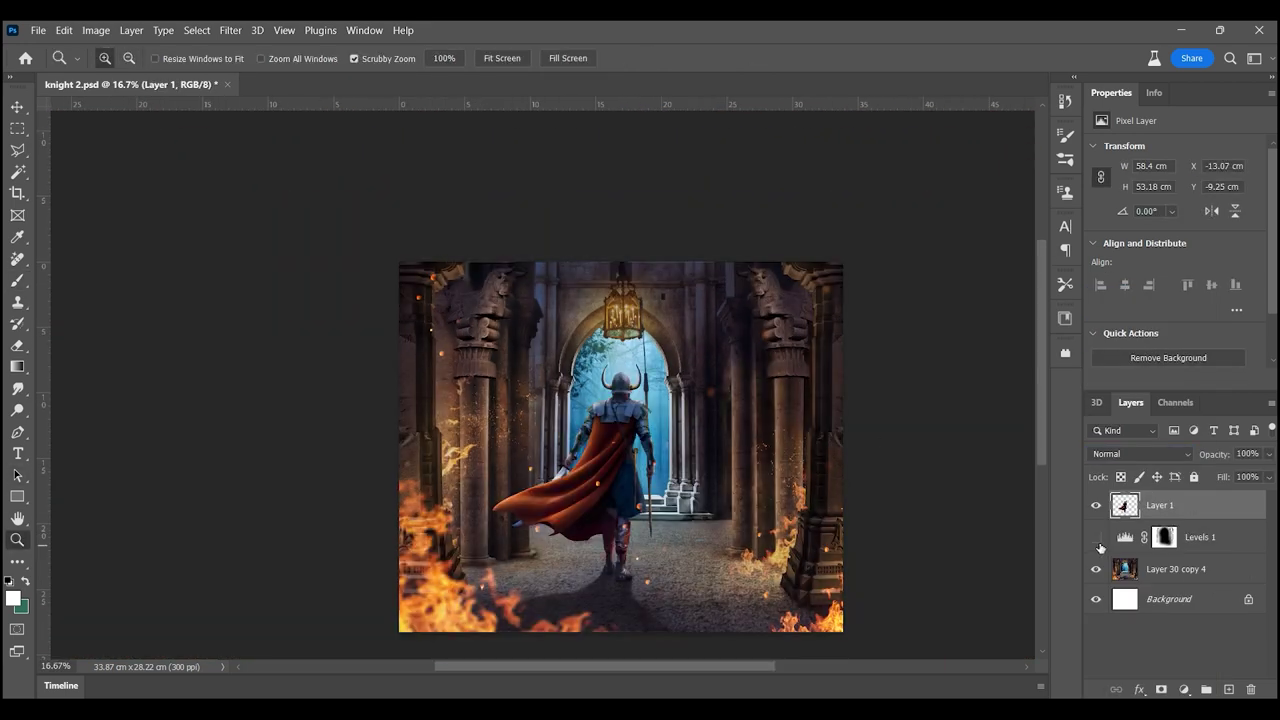
left_click(1200, 537)
key("ctrl+e")
key("ctrl+j")
- Apply a 15 px Field Blur with an extra pin to Levels 1 copy, then inspect it
left_click(230, 30)
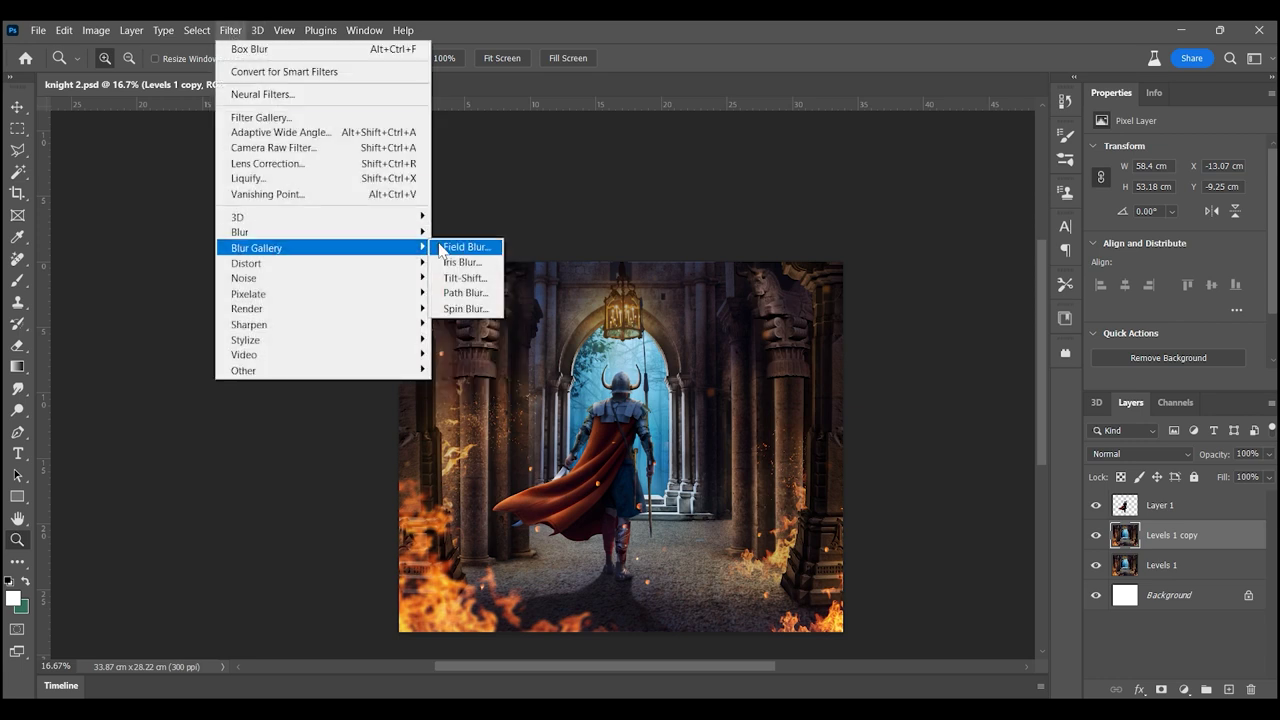
left_click(466, 248)
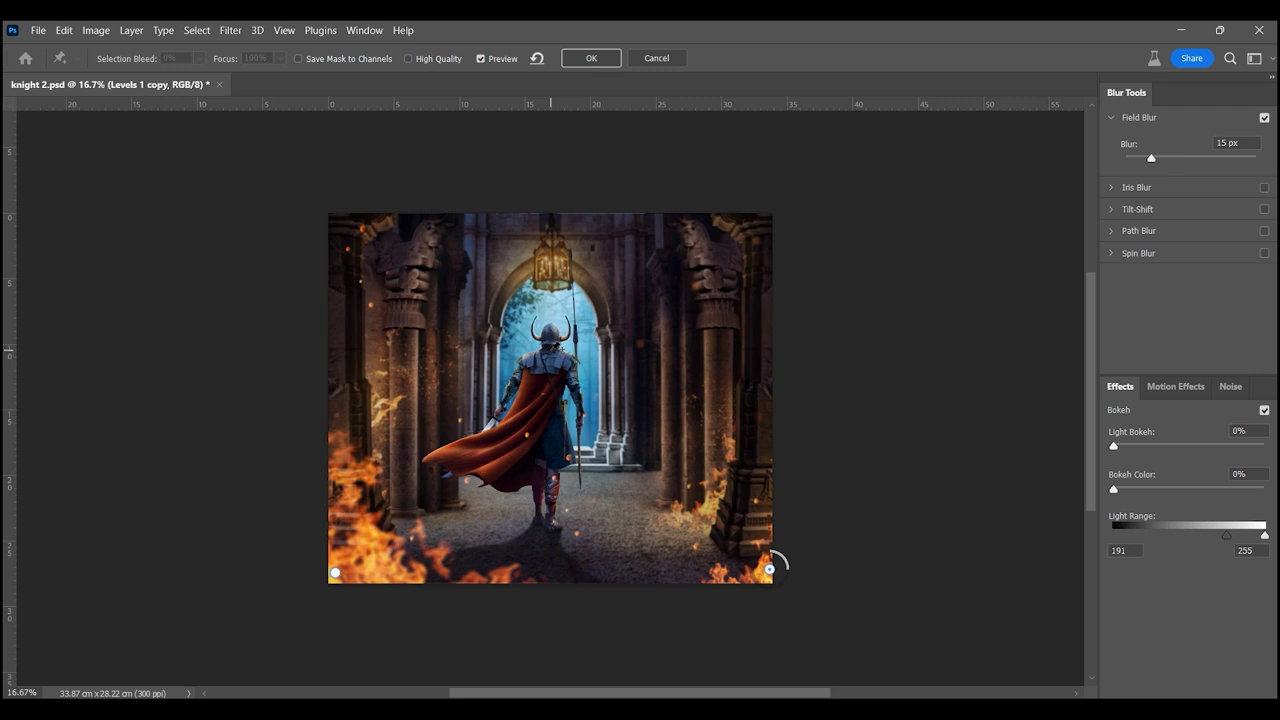
left_click(550, 514)
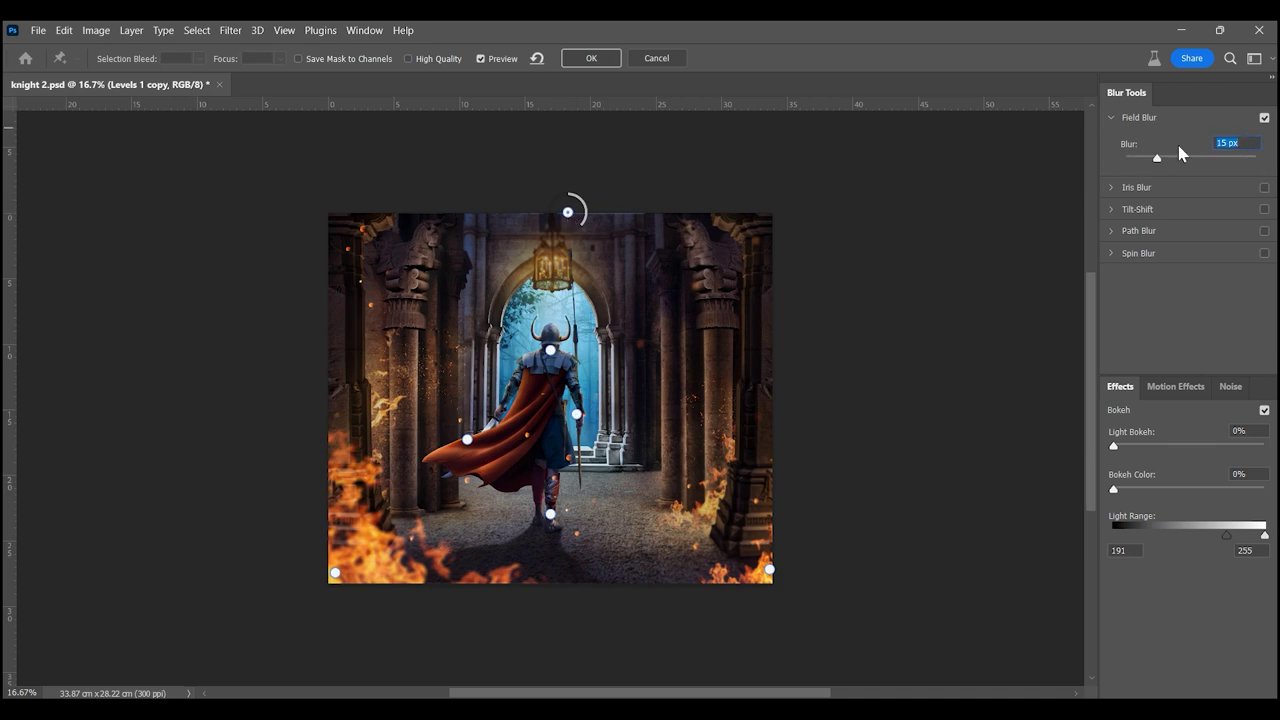
type("10")
left_click(591, 58)
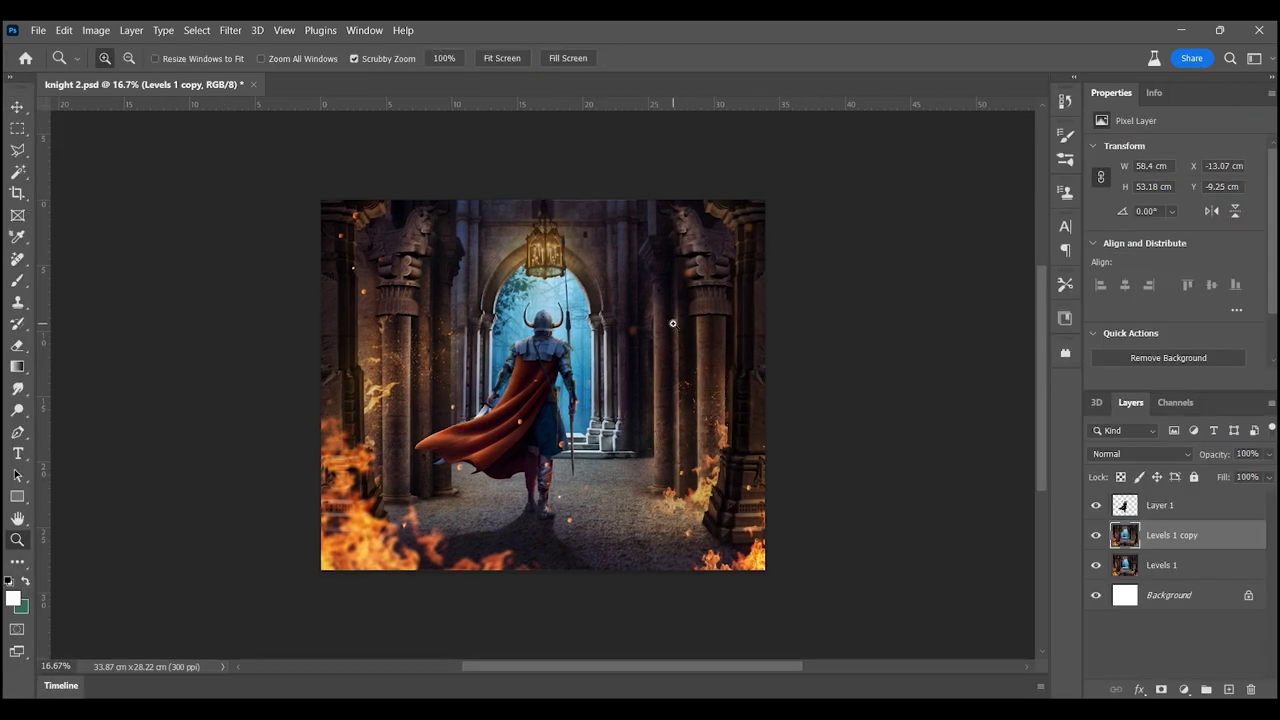
key("ctrl+plus")
key("ctrl+plus")
key("ctrl+plus")
left_click_drag(985, 615, 530, 192)
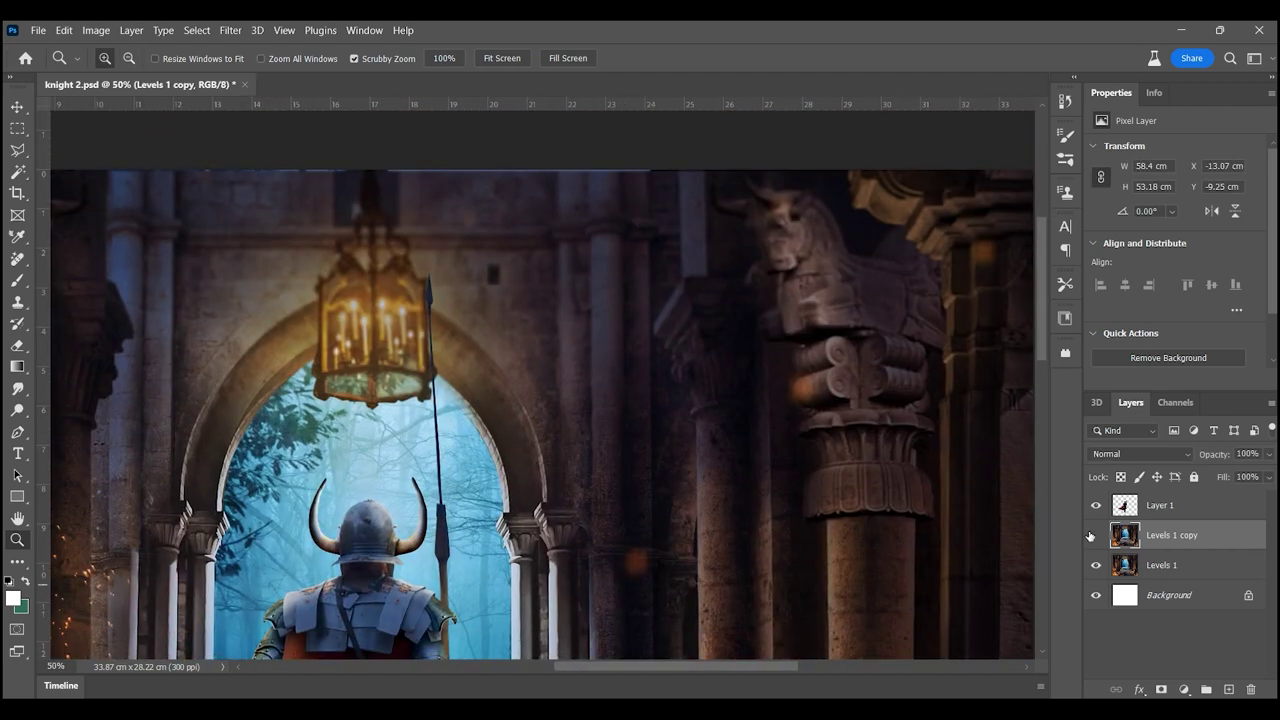
left_click(741, 457, "alt")
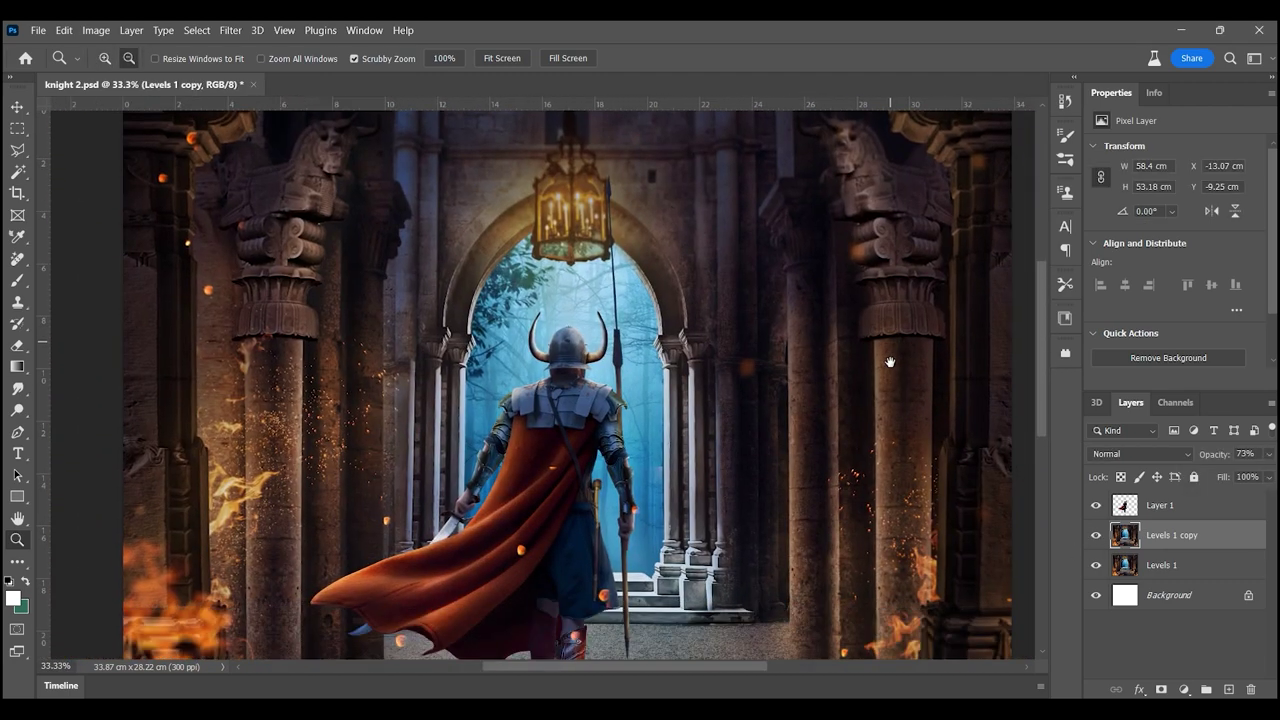
- Add a layer mask to Levels 1 copy with a black brush, then select Layer 1
left_click(1161, 690)
key("ctrl+plus")
key("b")
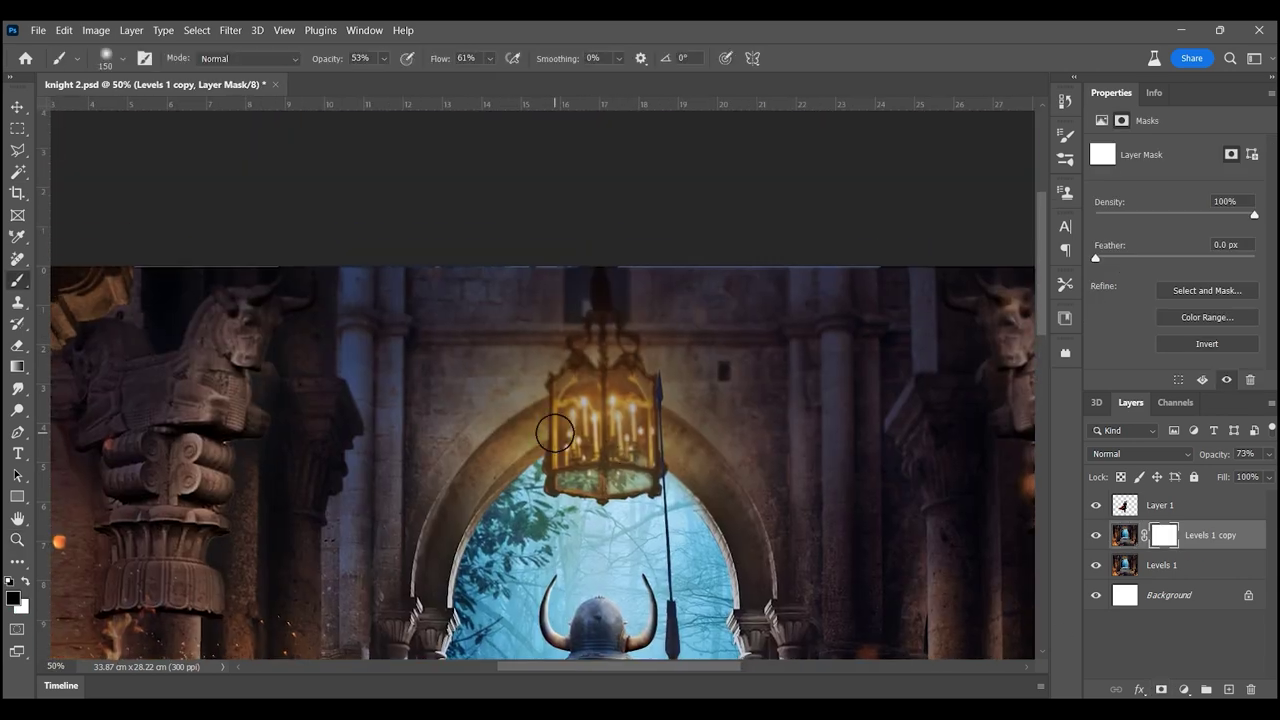
key("ctrl+minus")
scroll(592, 438, "down", 2)
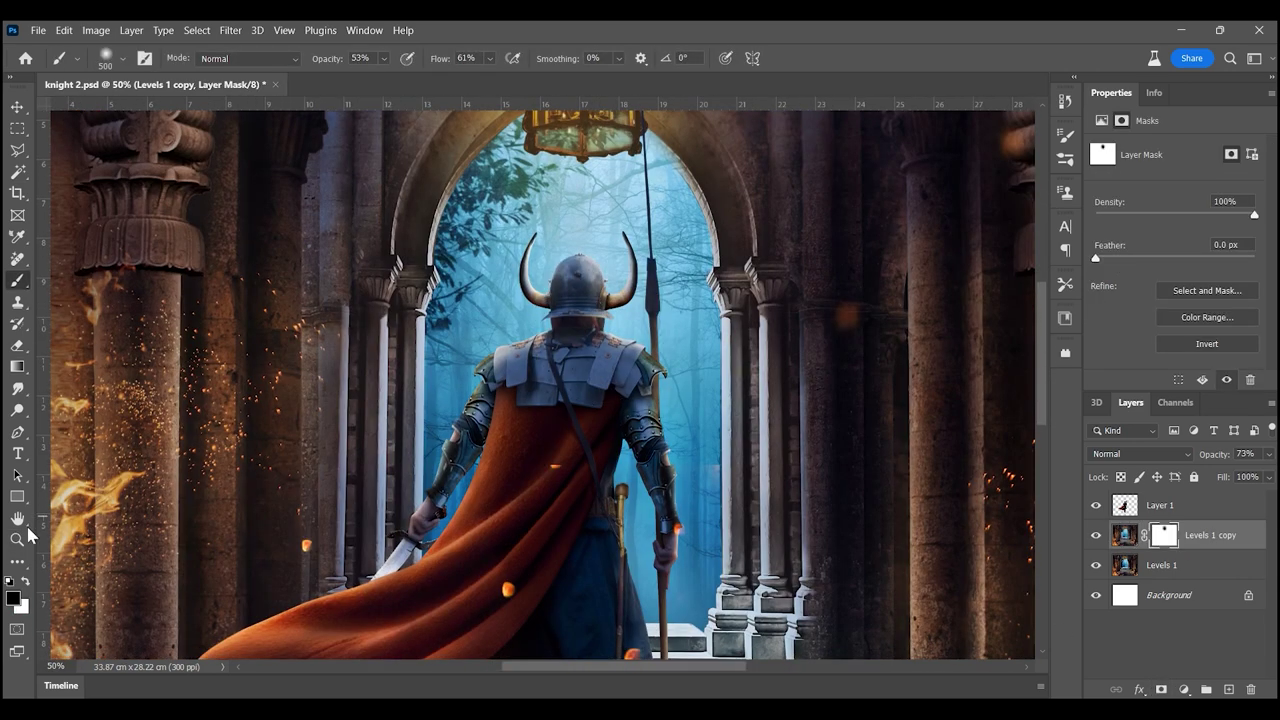
key("z")
key("ctrl+minus")
key("ctrl+minus")
left_click(1161, 505)
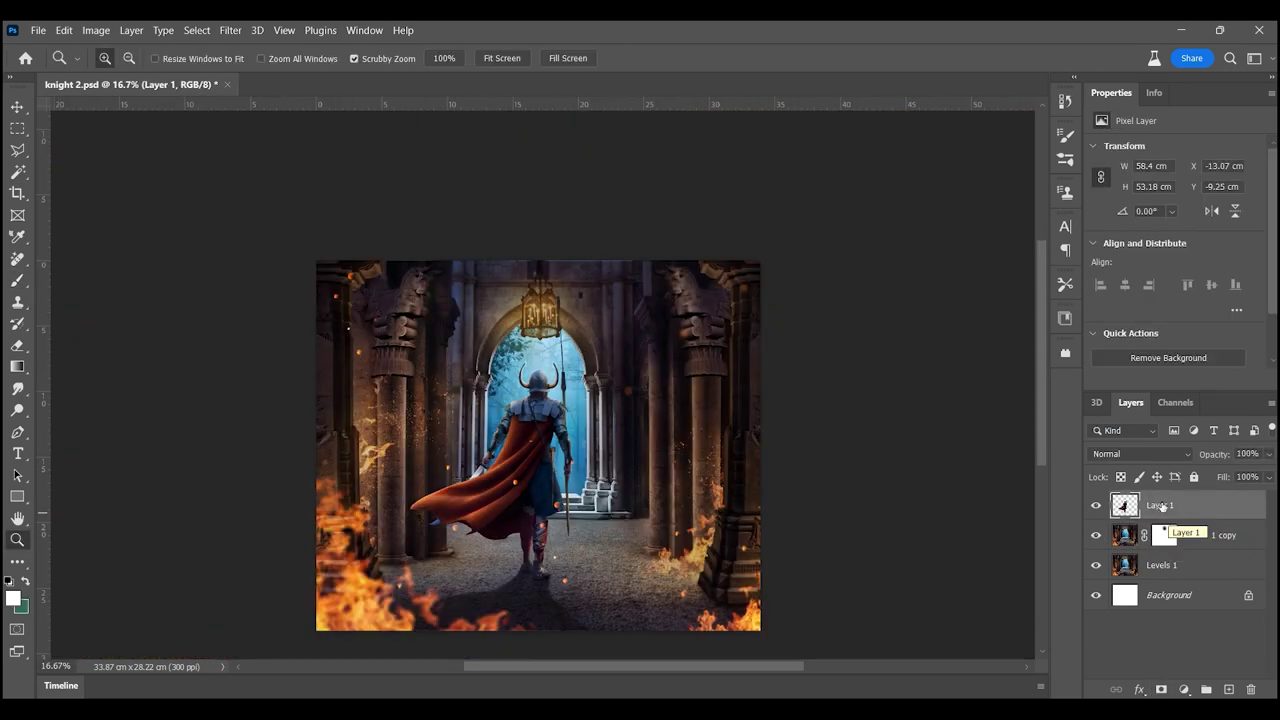
- Dodge highlights (41%, brush 40) along the knight's helmet, horns, armour and cloak edges
left_click_drag(500, 400, 153, 379)
left_click(17, 410)
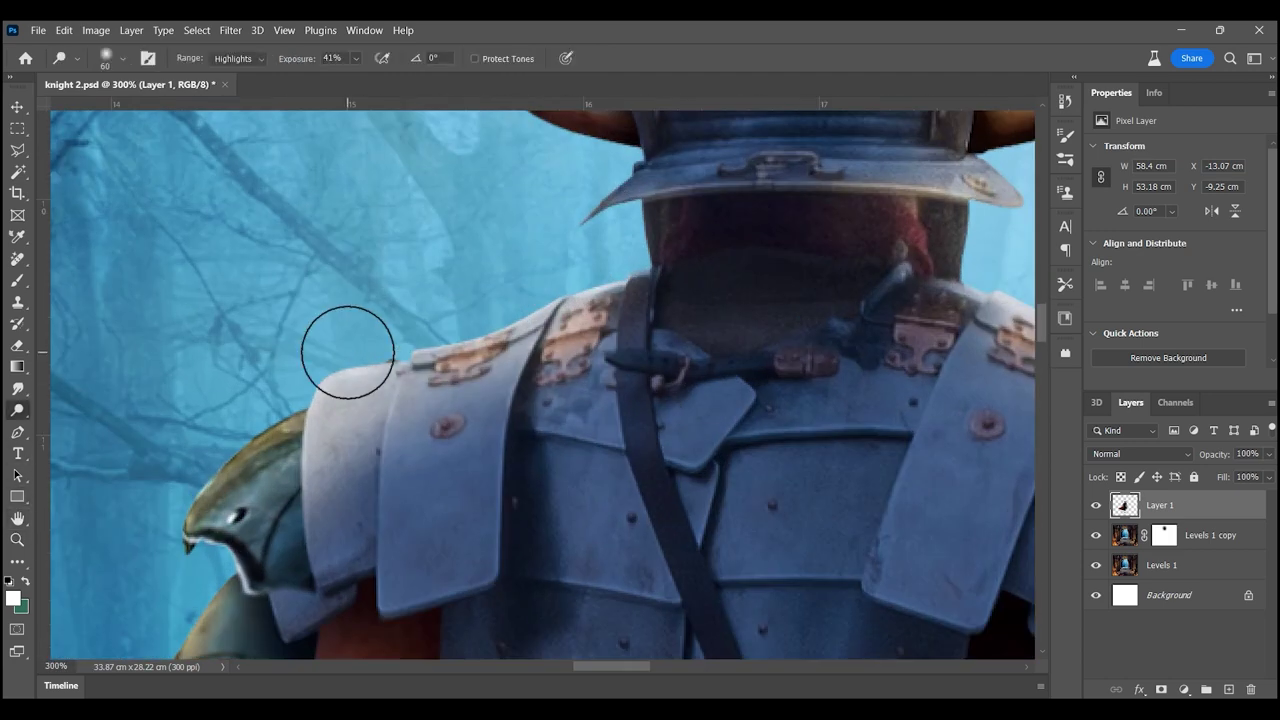
scroll(621, 326, "up", 5)
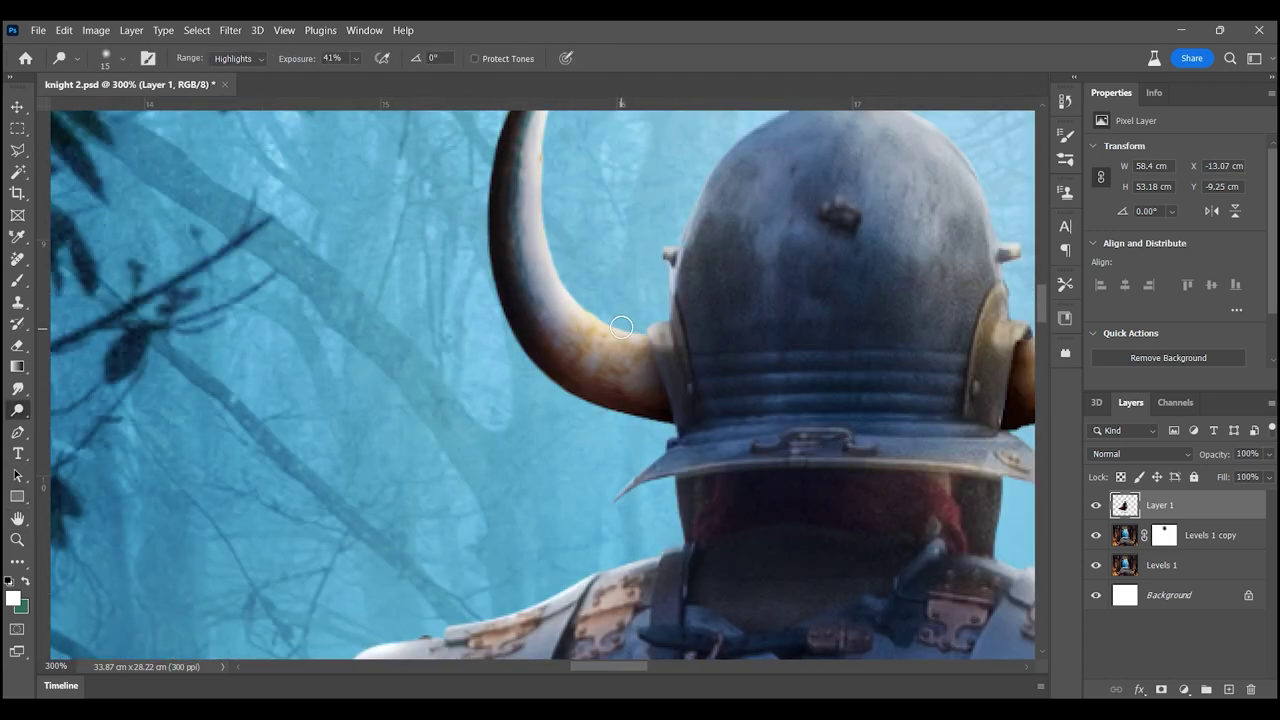
scroll(632, 290, "up", 2)
scroll(700, 340, "right", 5)
scroll(714, 377, "right", 1)
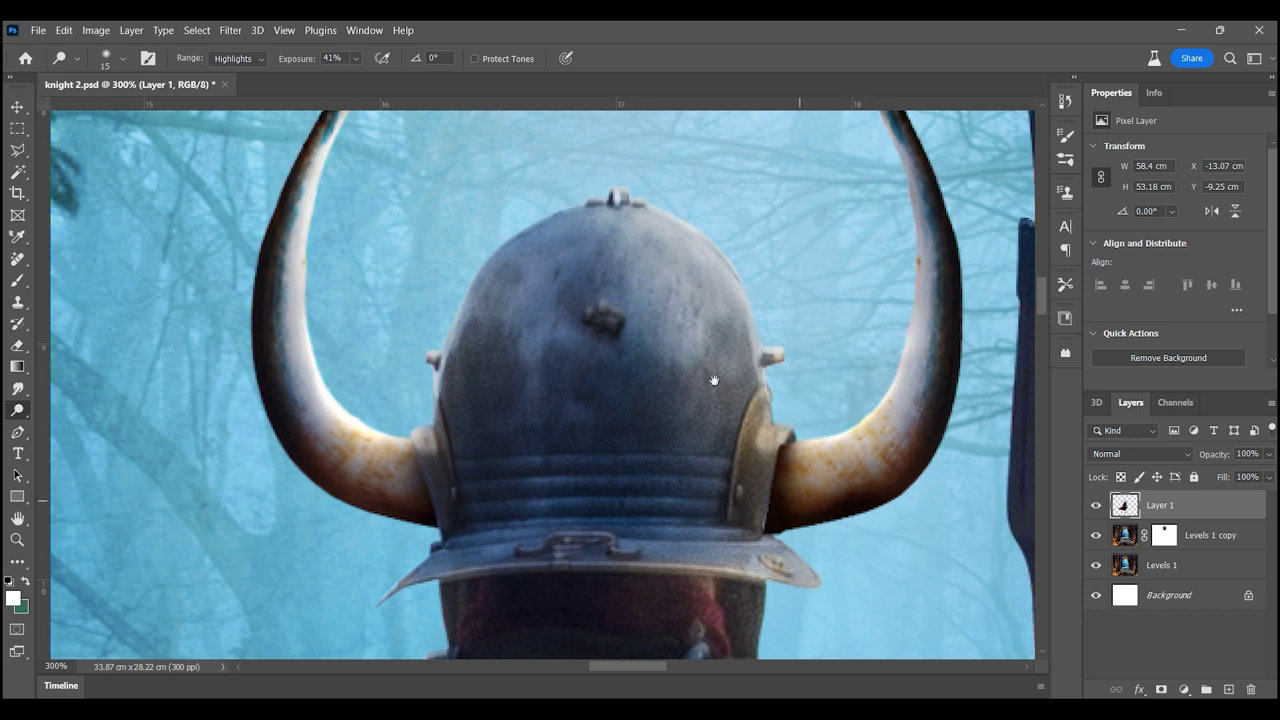
scroll(711, 391, "down", 3)
scroll(711, 391, "right", 2)
scroll(695, 449, "down", 2)
scroll(716, 421, "right", 2)
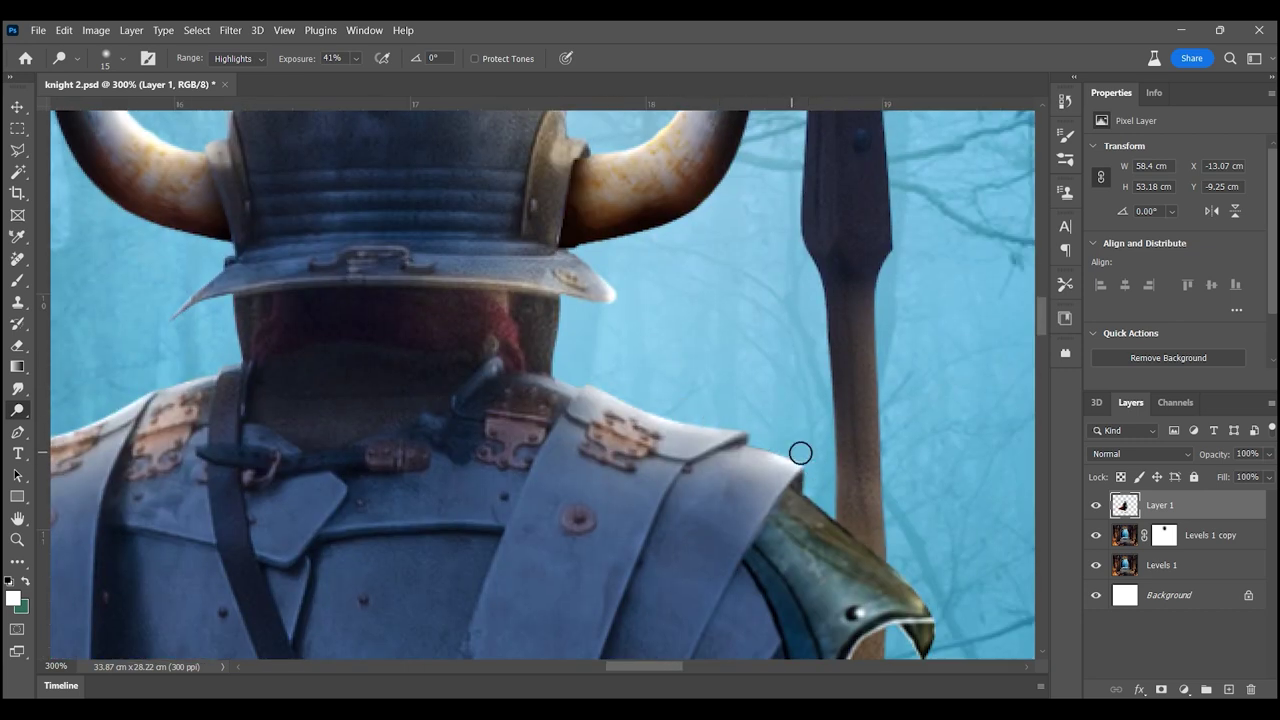
scroll(700, 400, "down", 3)
scroll(617, 351, "right", 5)
scroll(610, 330, "down", 4)
scroll(600, 306, "right", 2)
scroll(550, 260, "down", 2)
scroll(506, 222, "right", 1)
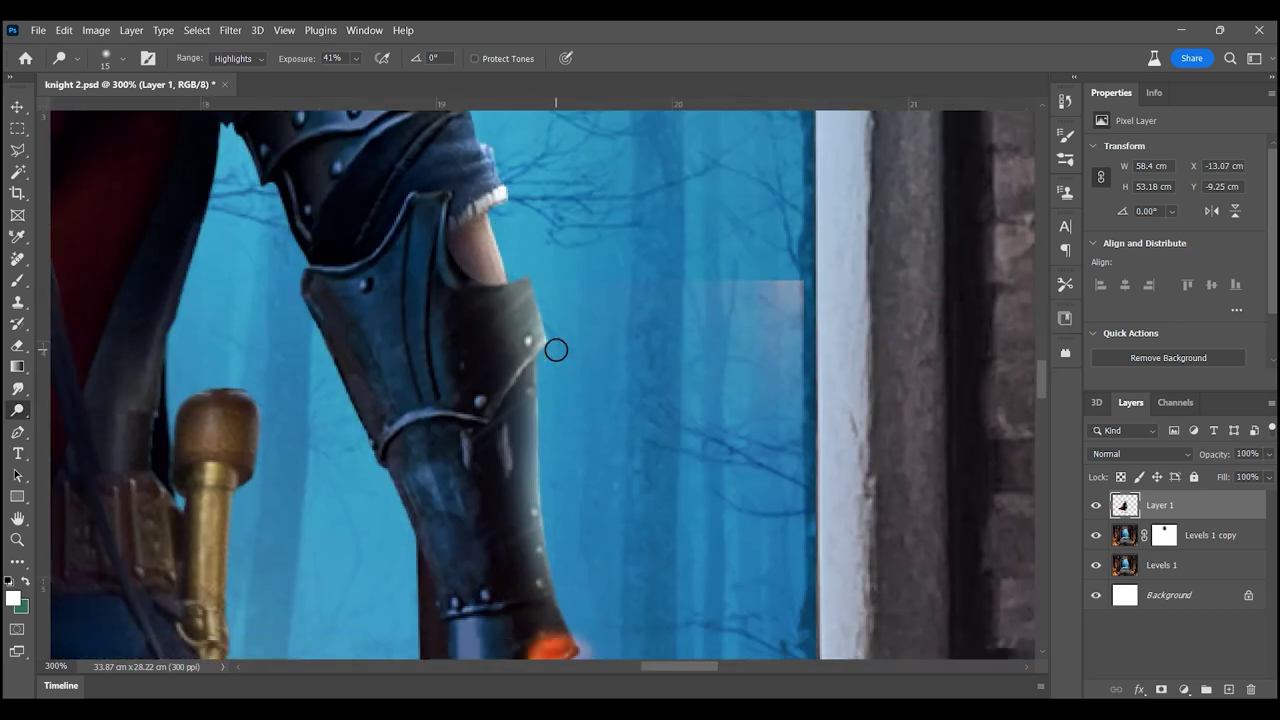
scroll(556, 349, "down", 3)
scroll(525, 330, "right", 1)
scroll(542, 324, "down", 4)
scroll(496, 451, "right", 1)
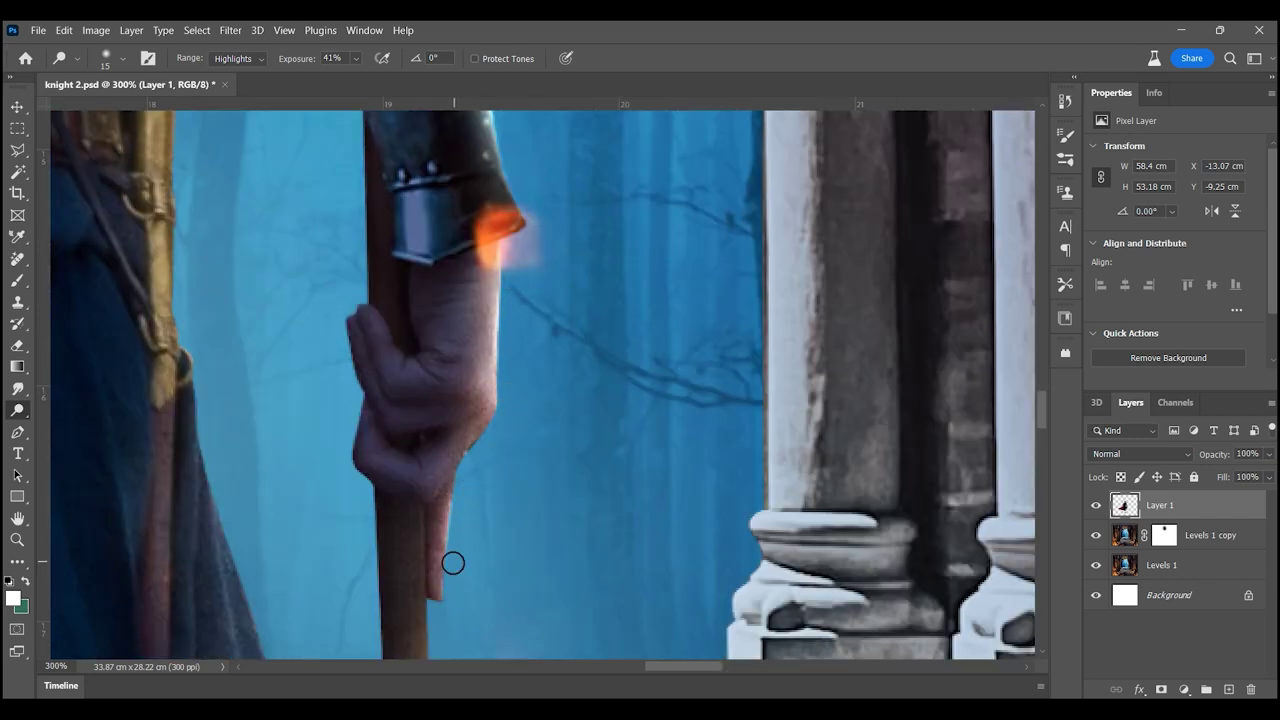
scroll(440, 520, "up", 2)
scroll(425, 480, "left", 3)
scroll(480, 350, "down", 5)
scroll(540, 335, "left", 2)
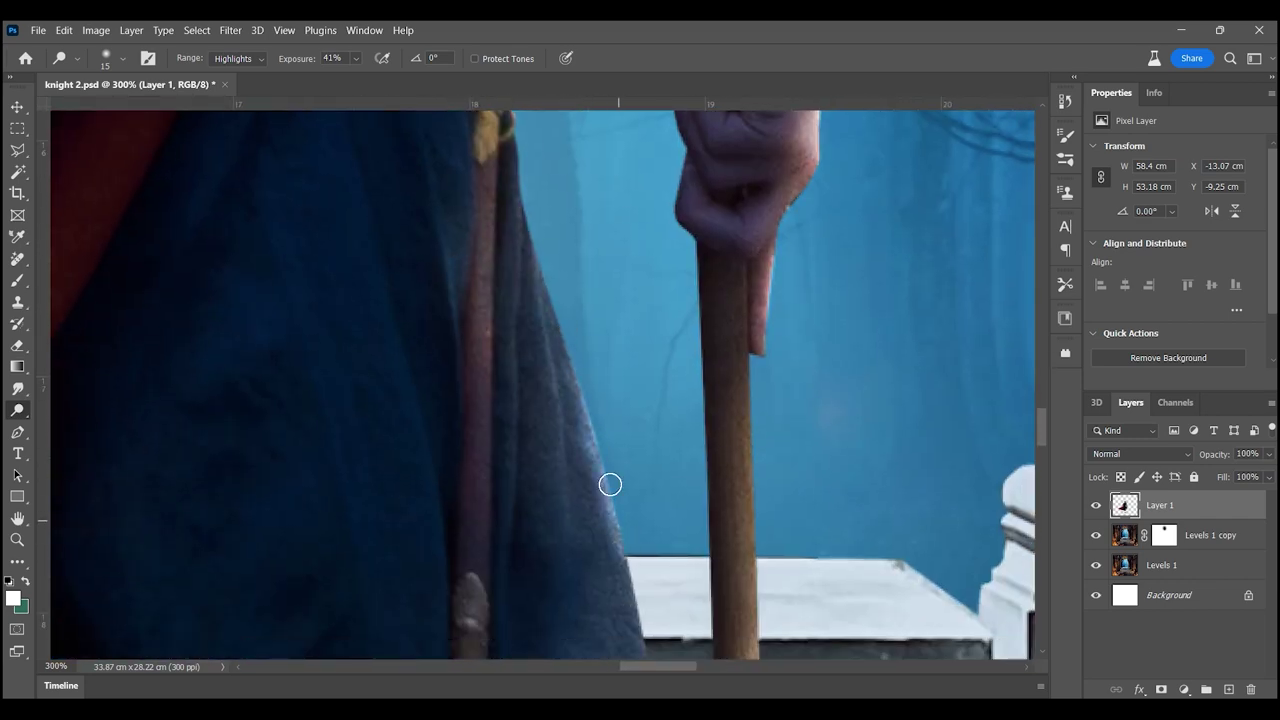
scroll(610, 484, "down", 5)
scroll(610, 484, "right", 2)
scroll(500, 450, "down", 5)
scroll(500, 450, "left", 4)
scroll(392, 495, "left", 3)
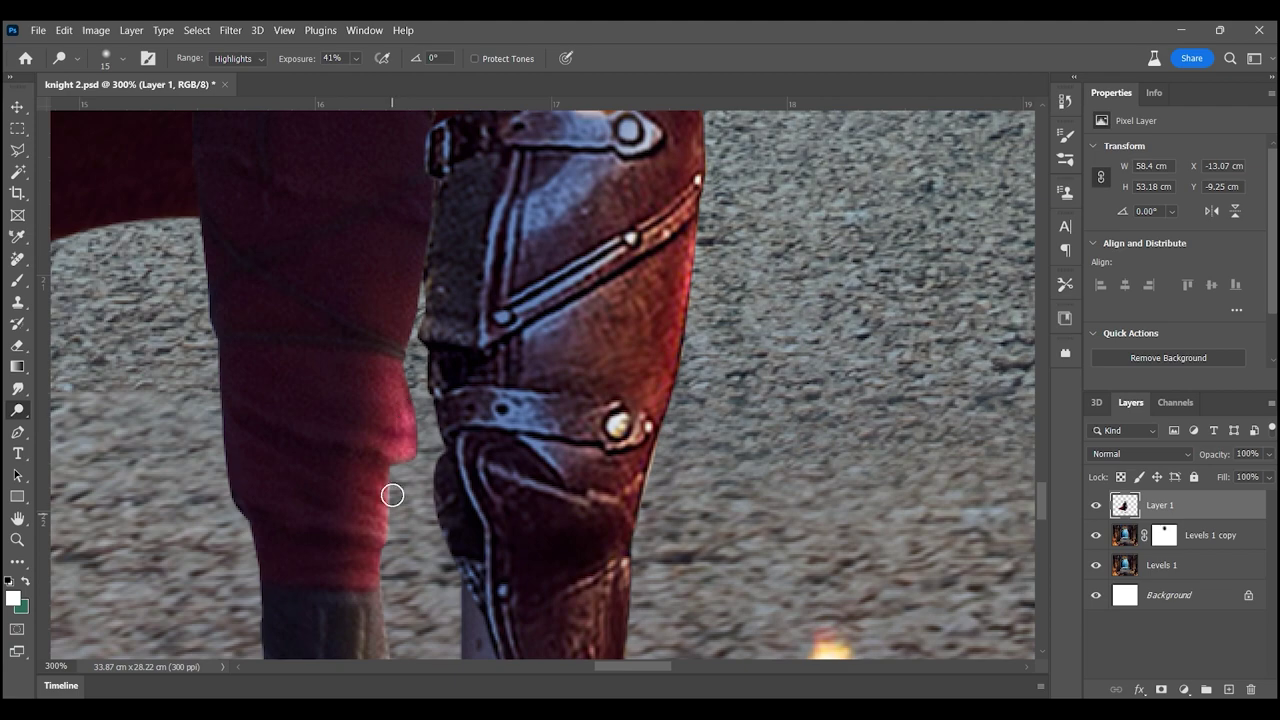
scroll(392, 495, "down", 3)
scroll(400, 369, "down", 3)
scroll(491, 366, "up", 10)
scroll(491, 366, "left", 5)
scroll(589, 403, "left", 3)
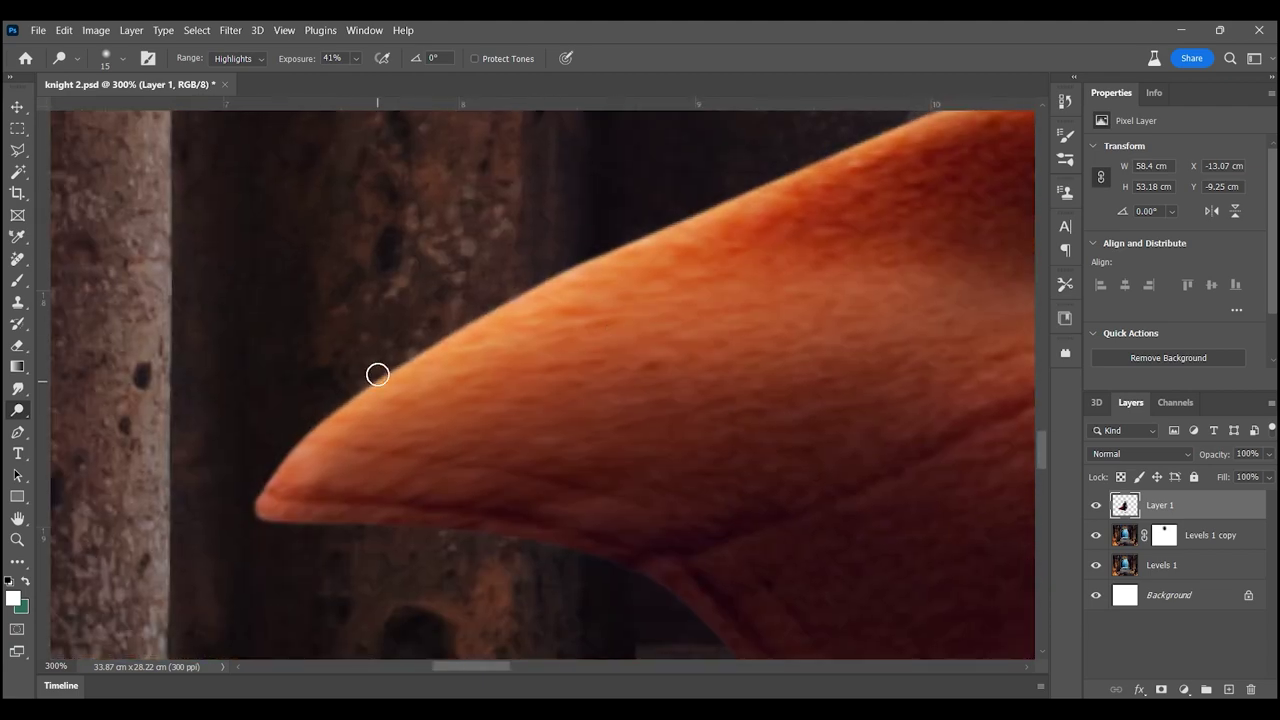
key("bracketright")
key("bracketright")
key("bracketright")
scroll(620, 223, "down", 3)
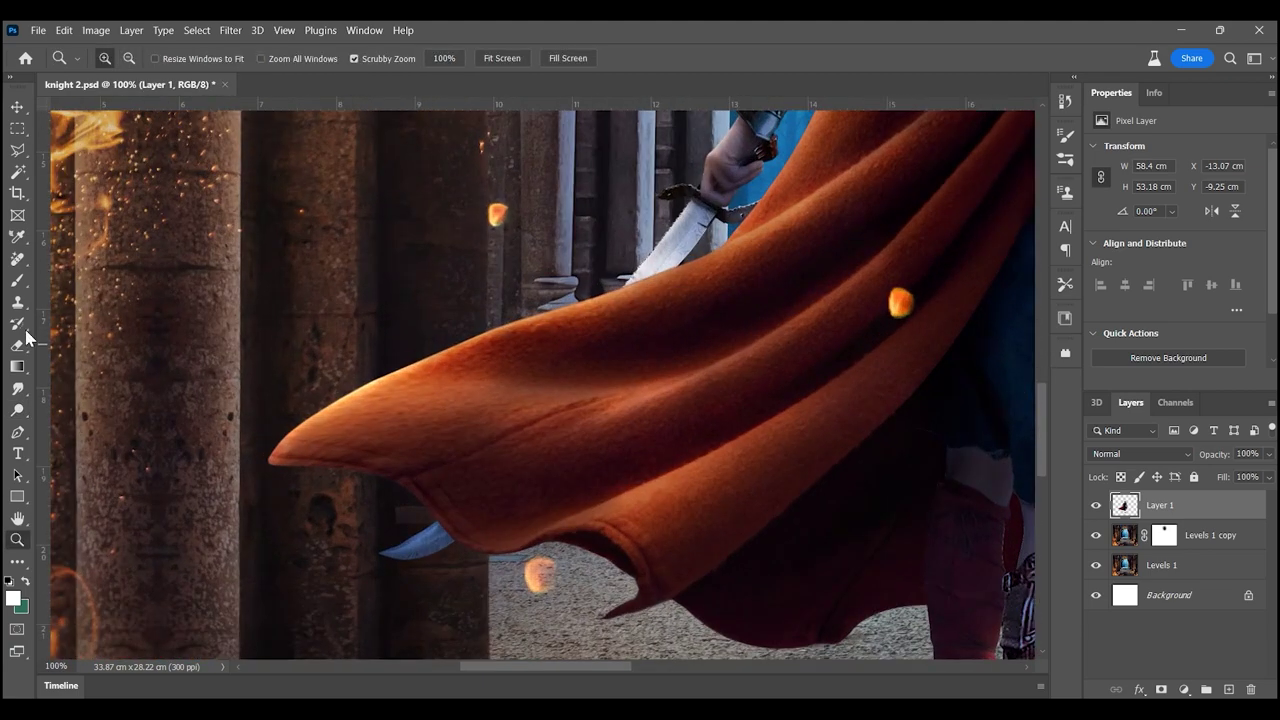
scroll(601, 285, "right", 4)
scroll(520, 360, "up", 2)
scroll(500, 374, "down", 3)
scroll(459, 358, "left", 2)
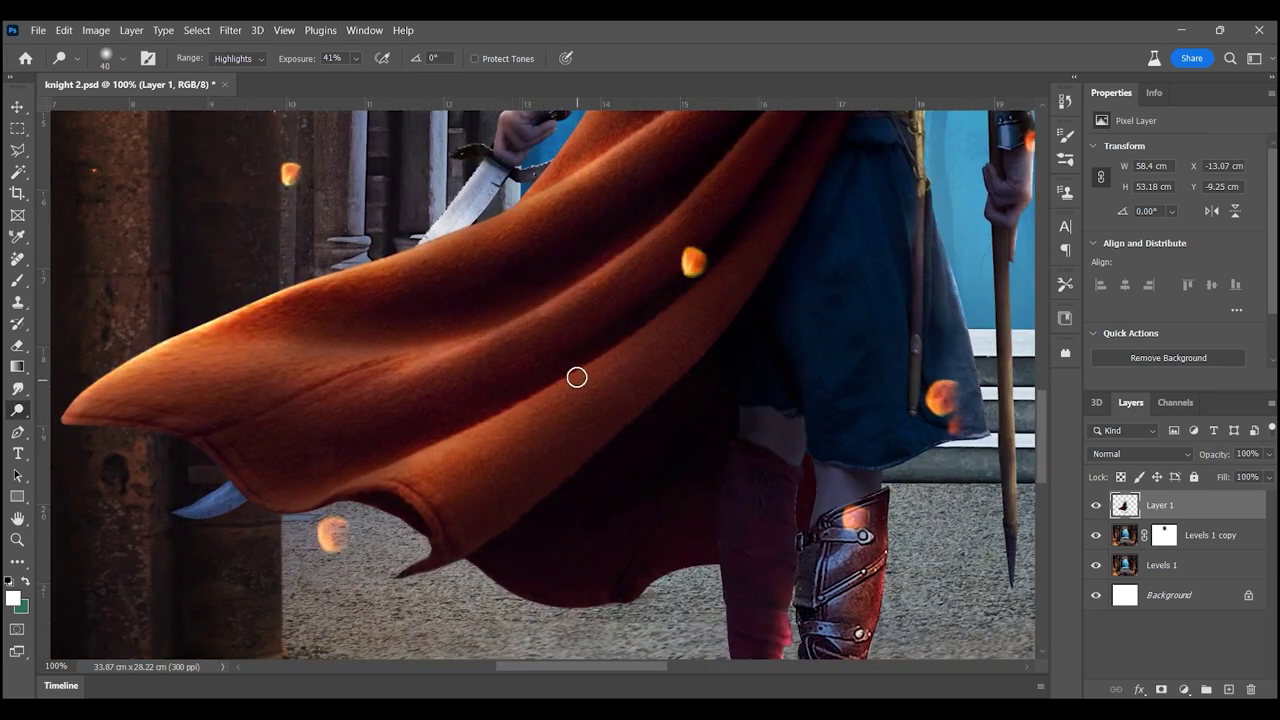
scroll(531, 350, "up", 5)
scroll(590, 360, "up", 2)
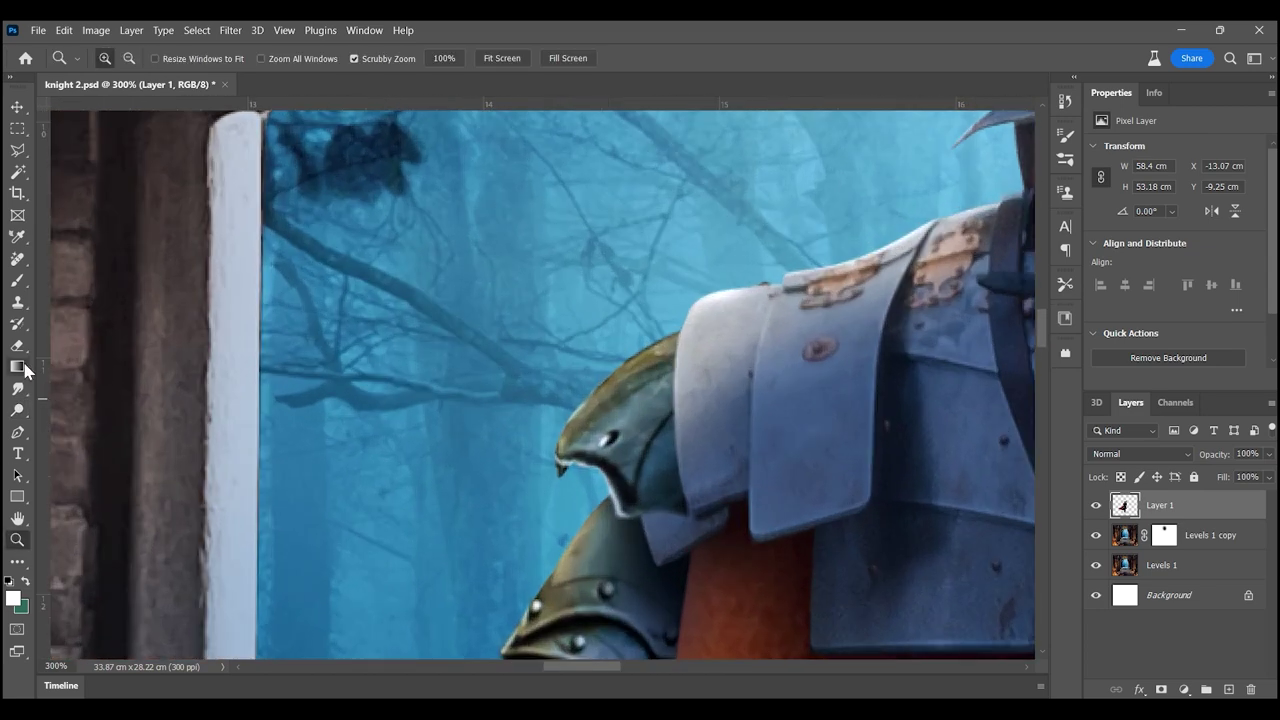
scroll(591, 357, "down", 1)
scroll(556, 381, "down", 5)
scroll(556, 381, "left", 3)
scroll(663, 157, "down", 1)
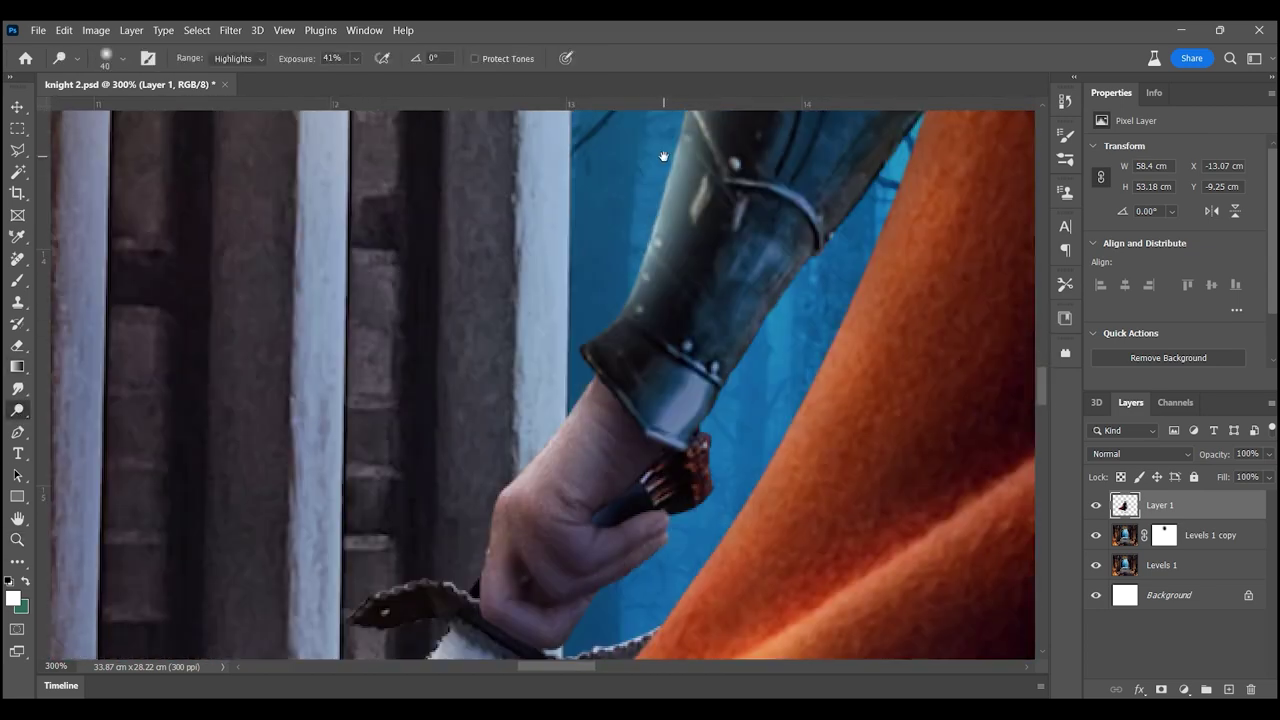
- Merge Levels 1 and Levels 1 copy into a single Levels 1 copy layer
key("z")
scroll(480, 380, "down", 5)
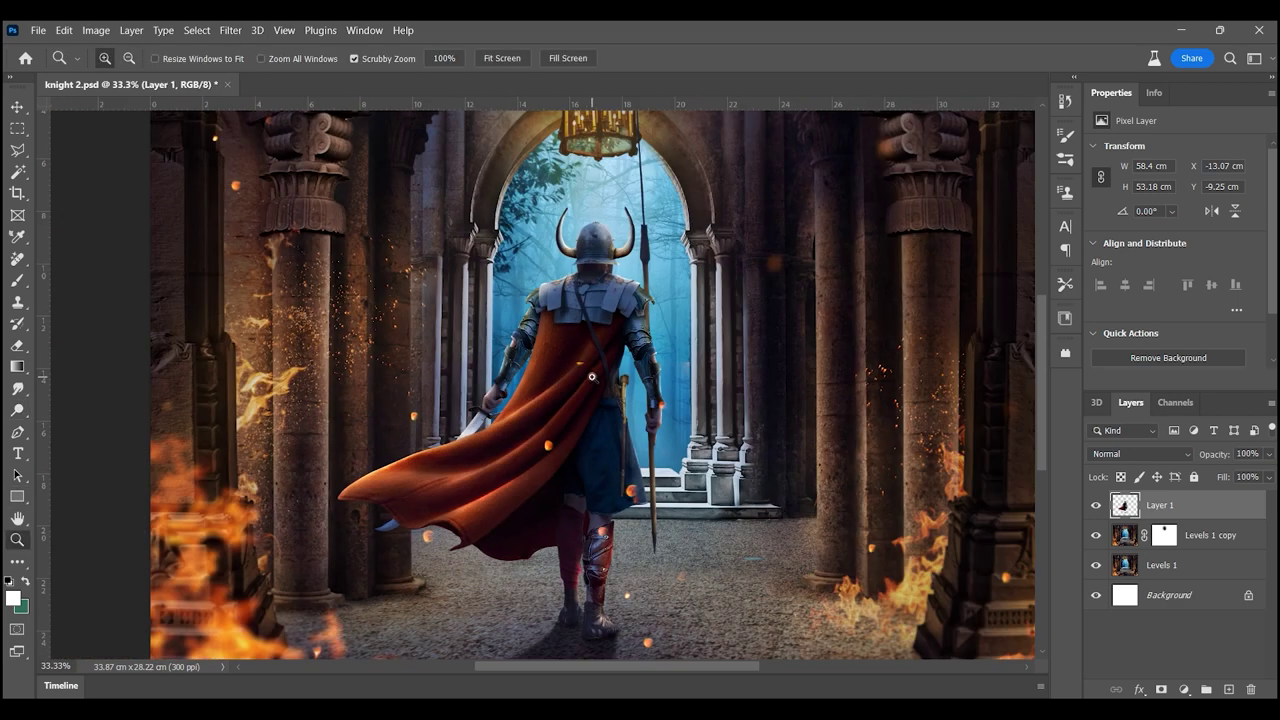
left_click(1211, 535)
left_click(1161, 565, "shift")
key("ctrl+e")
scroll(880, 200, "up", 4)
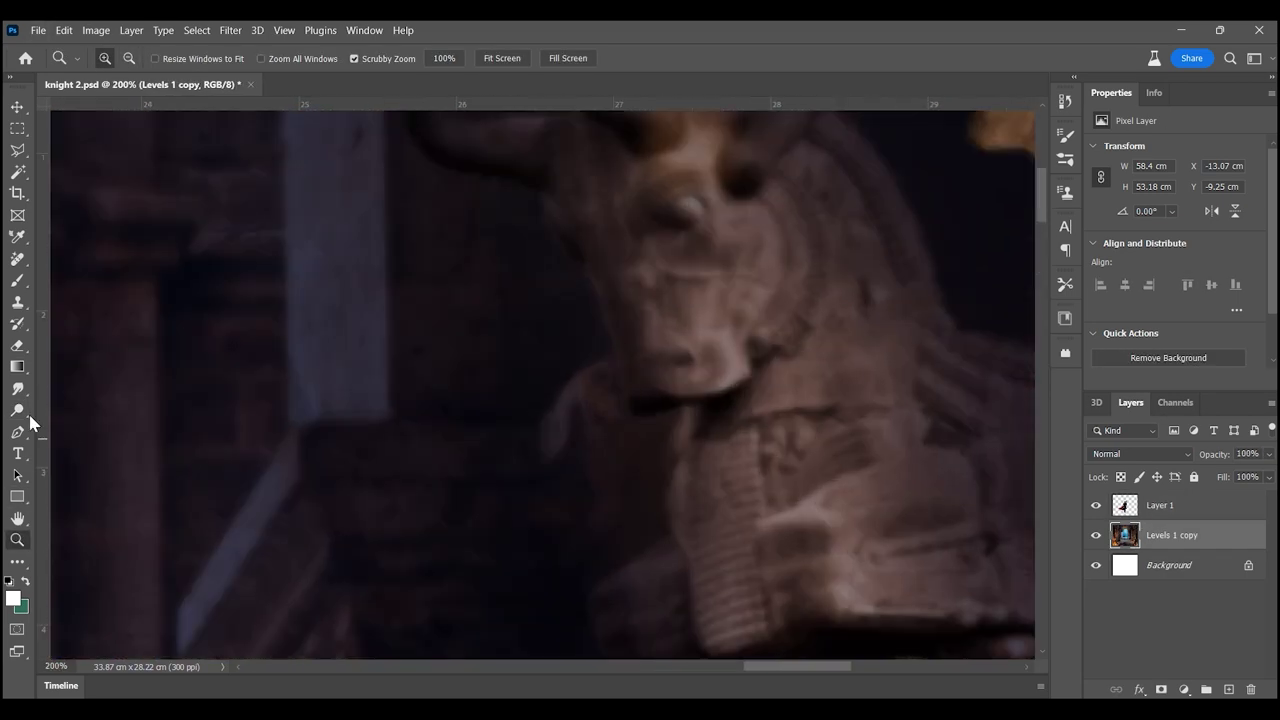
- Dodge the temple columns to brighten them, then add a new empty layer
left_click(17, 410)
scroll(671, 357, "down", 4)
scroll(629, 586, "down", 4)
scroll(706, 470, "down", 3)
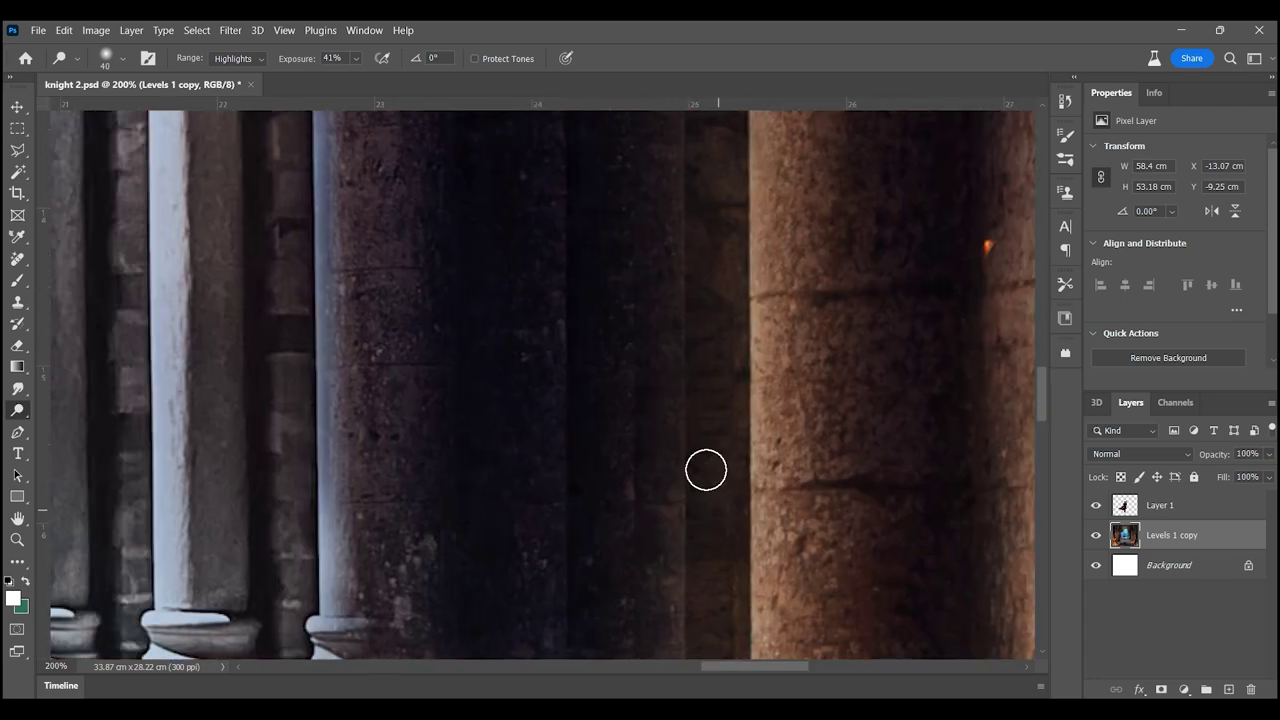
key("b")
scroll(706, 470, "down", 3)
scroll(640, 400, "down", 3)
key("ctrl+shift+alt+n")
- Set Layer 2 to Overlay and stretch its lantern glow across the top
scroll(547, 180, "up", 2)
left_click(1140, 454)
left_click(1143, 486)
key("ctrl+minus")
key("ctrl+minus")
key("ctrl+minus")
key("ctrl+t")
left_click_drag(771, 386, 712, 331)
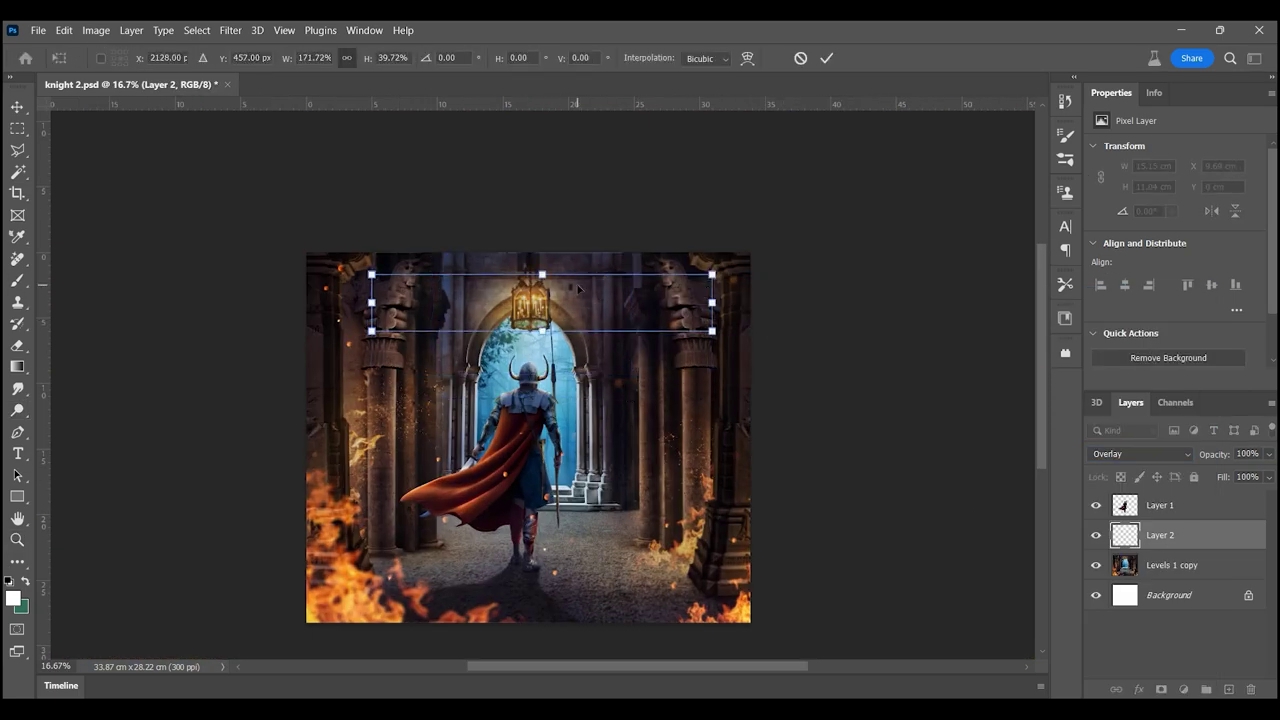
key("Return")
- On a new layer, lasso a triangular beam below the lantern and fill it yellow
key("z")
left_click(1171, 565)
key("ctrl+shift+alt+n")
key("l")
left_click(13, 598)
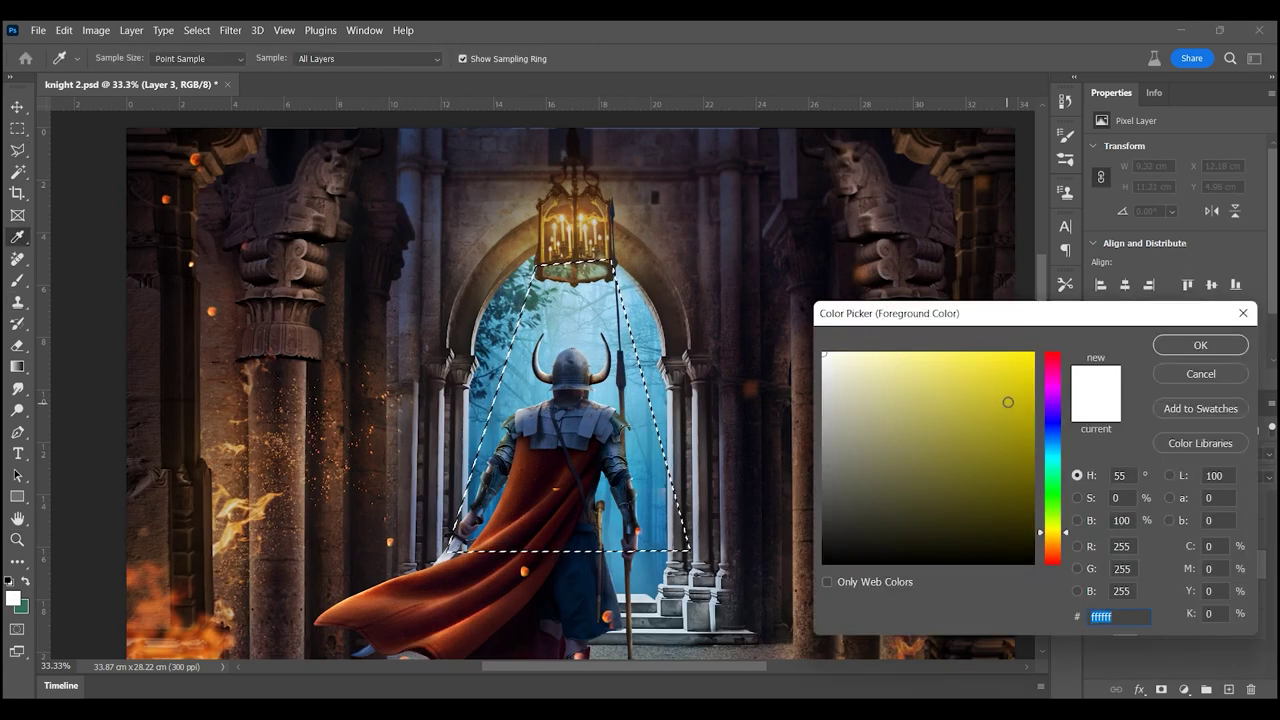
key("Return")
key("alt+BackSpace")
key("ctrl+d")
- Set the beam layer to Overlay, fade it with a gradient mask, and blur it
left_click(1140, 454)
left_click(1140, 454)
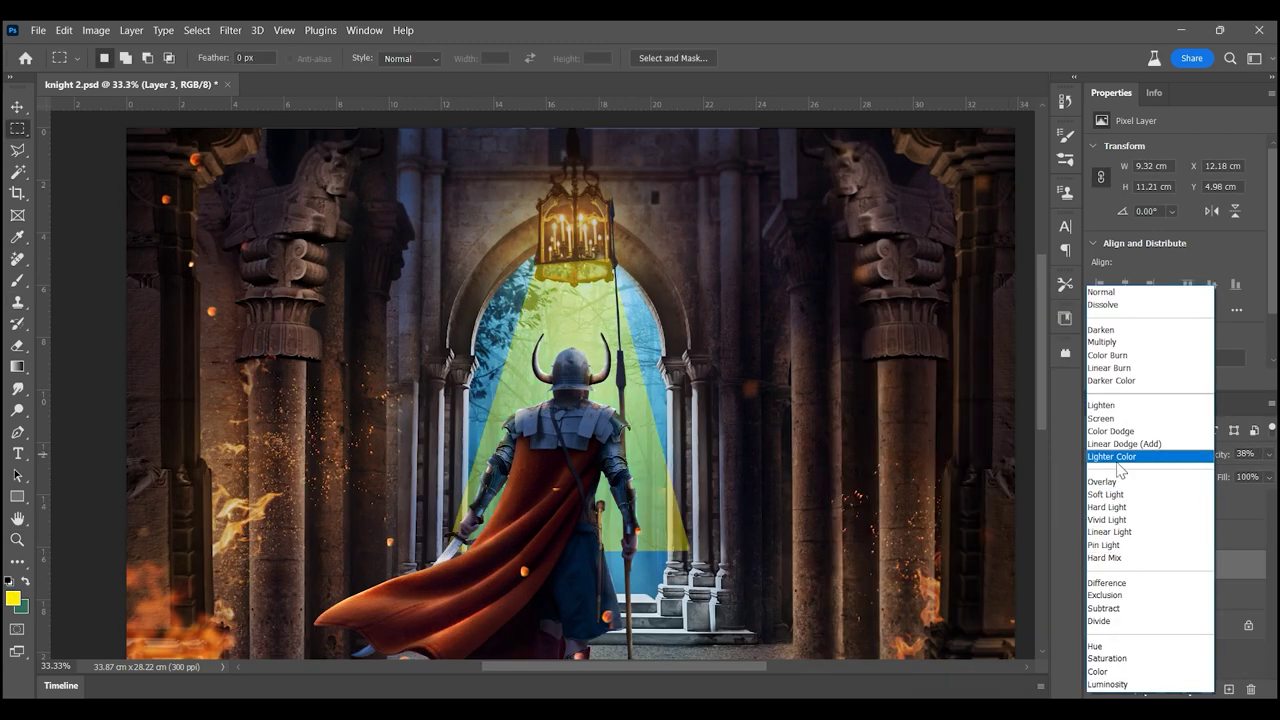
left_click(1102, 481)
left_click(1161, 690)
left_click(230, 30)
left_click(486, 300)
key("Return")
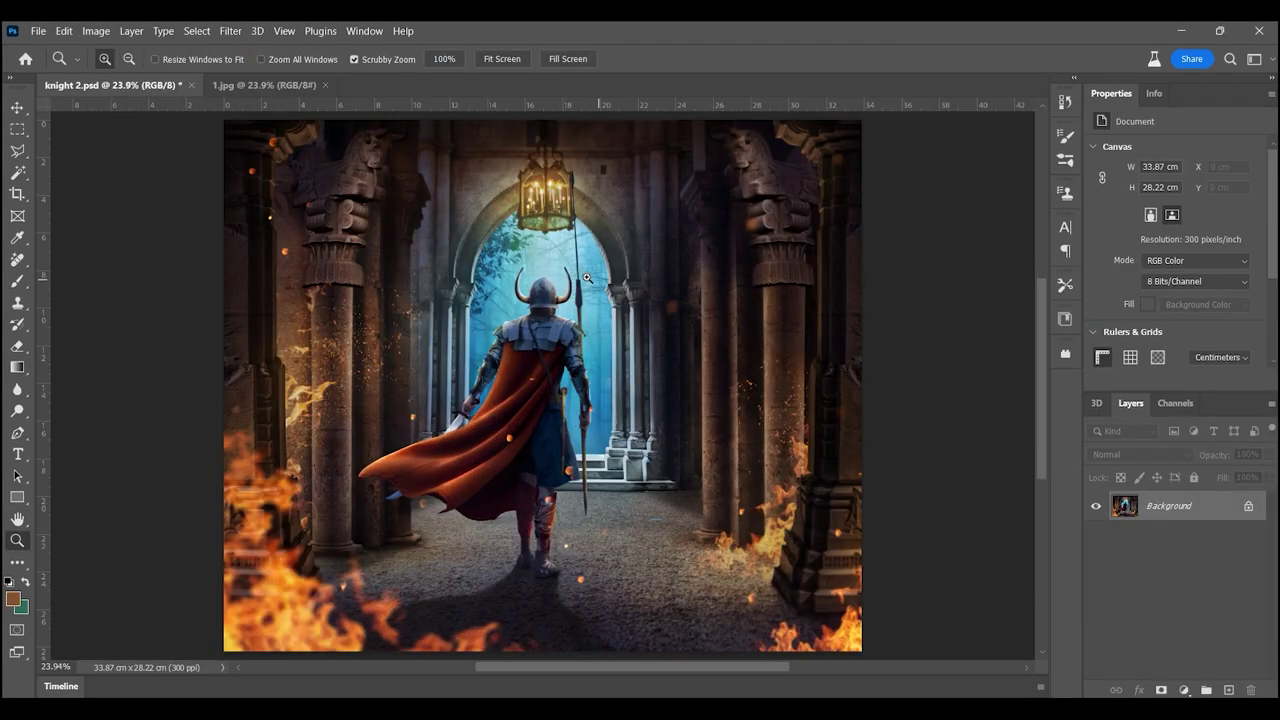
mouse_move(546, 244)
left_mouse_down()
mouse_move(695, 348)
mouse_move(692, 320)
left_mouse_up()
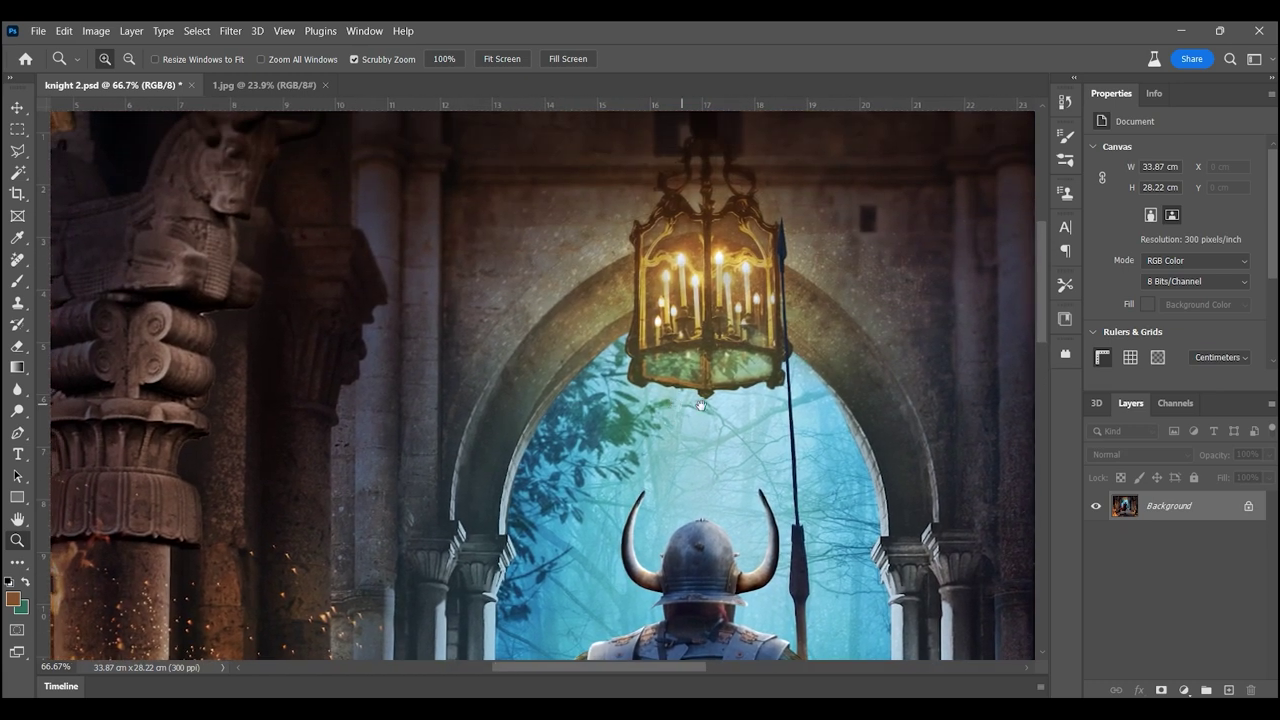
scroll(692, 320, "down", 10)
scroll(650, 323, "right", 3)
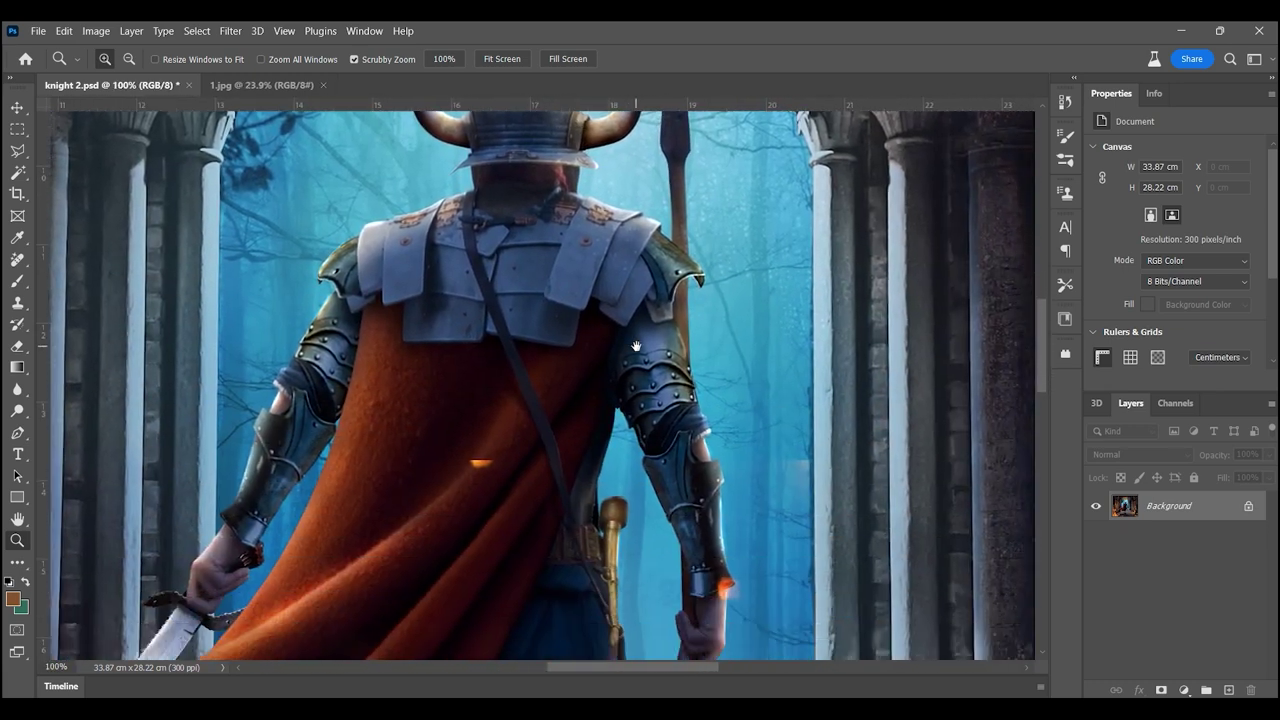
scroll(613, 326, "down", 1)
scroll(590, 316, "left", 3)
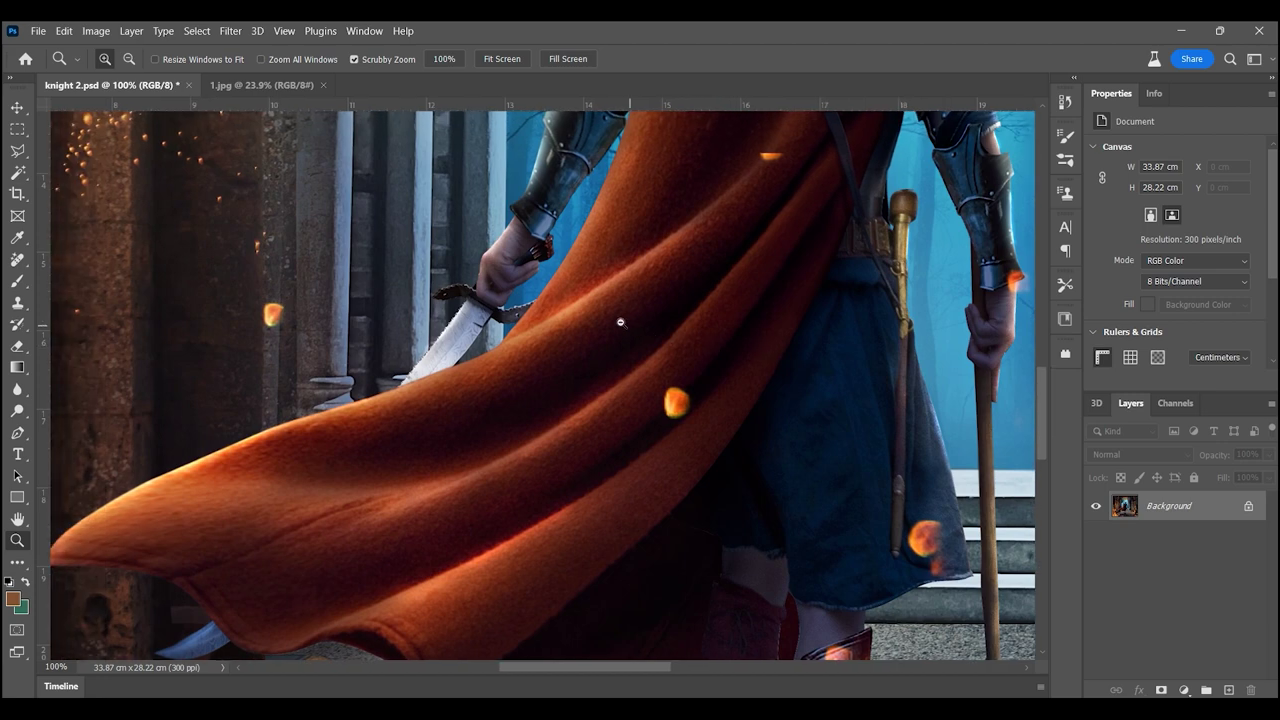
left_click(620, 322, "alt")
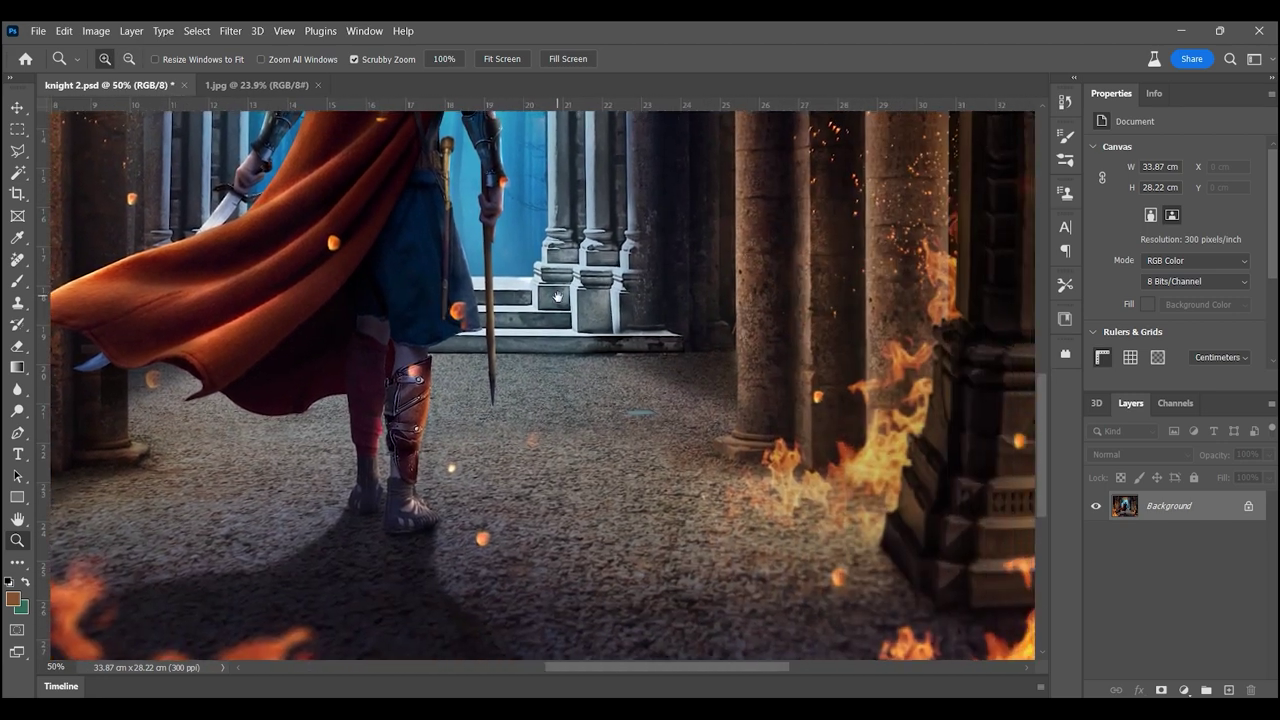